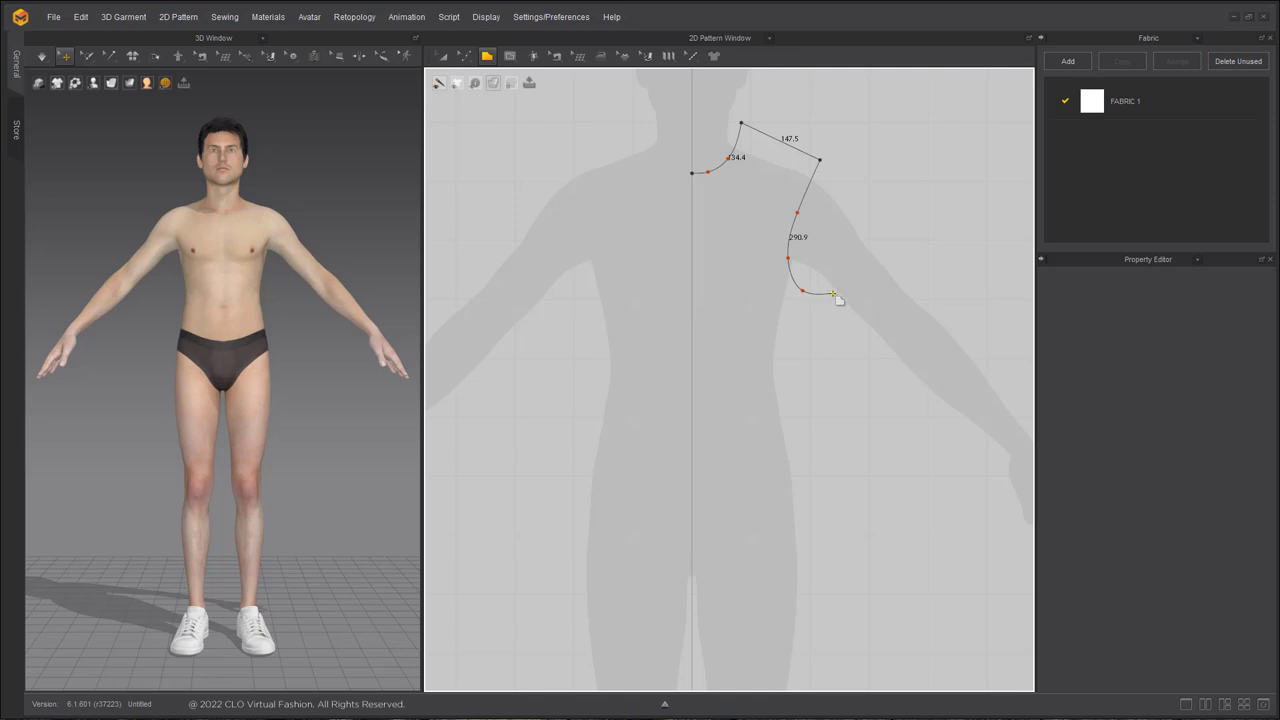
Draw the half-bodice's side seam about 450 mm long, add a horizontal hem to the centre line and close the outline at the neck
scroll(841, 497, down, 2)
middle_drag(844, 505, 833, 452)
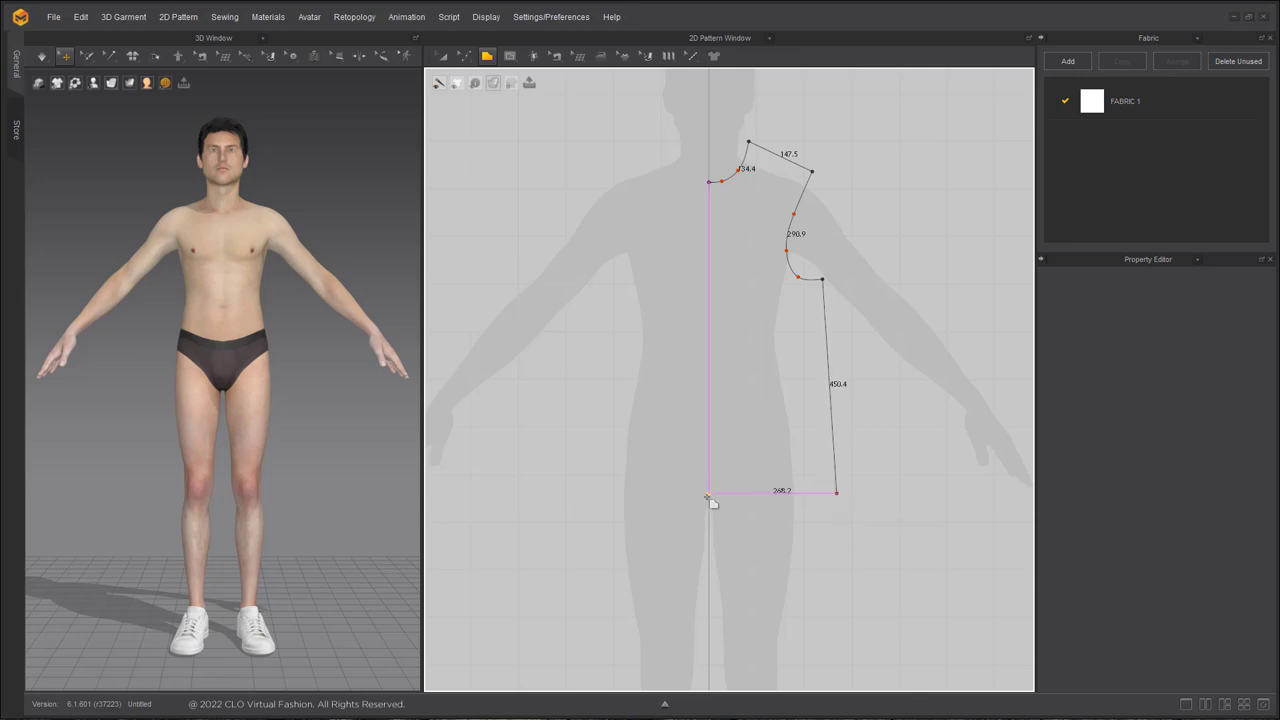
click(709, 182)
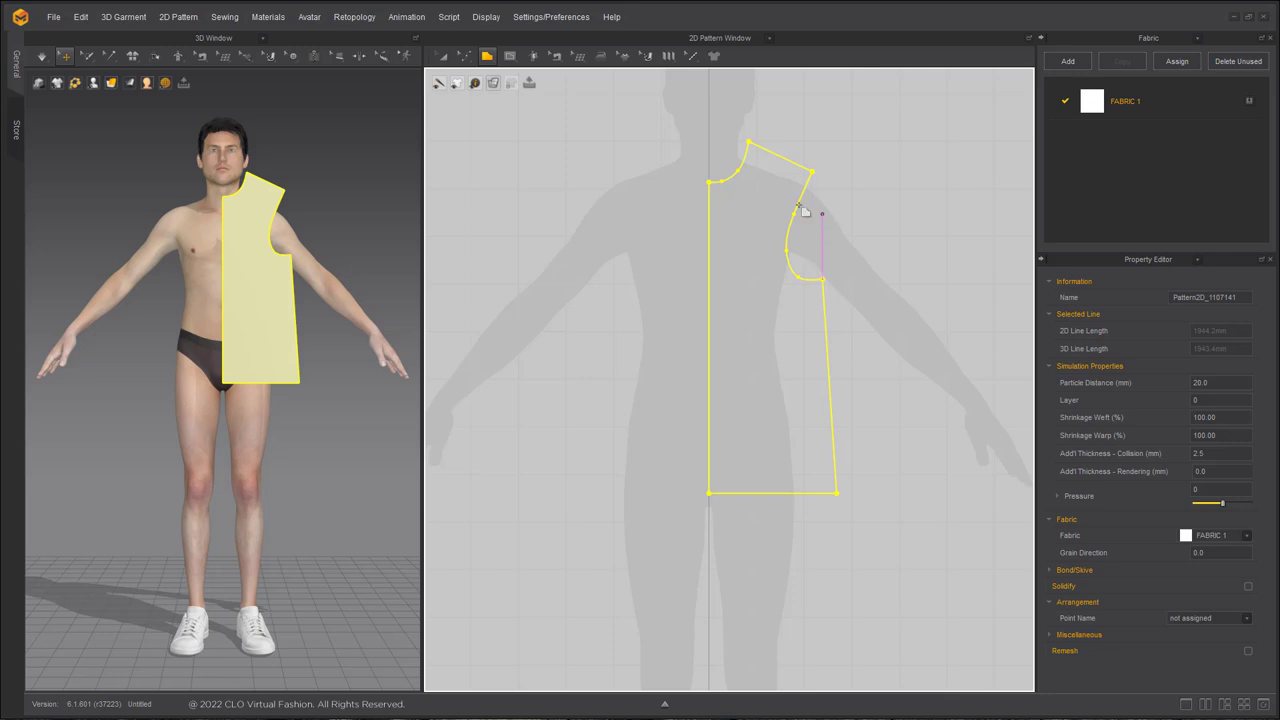
scroll(787, 289, up, 2)
scroll(771, 294, down, 3)
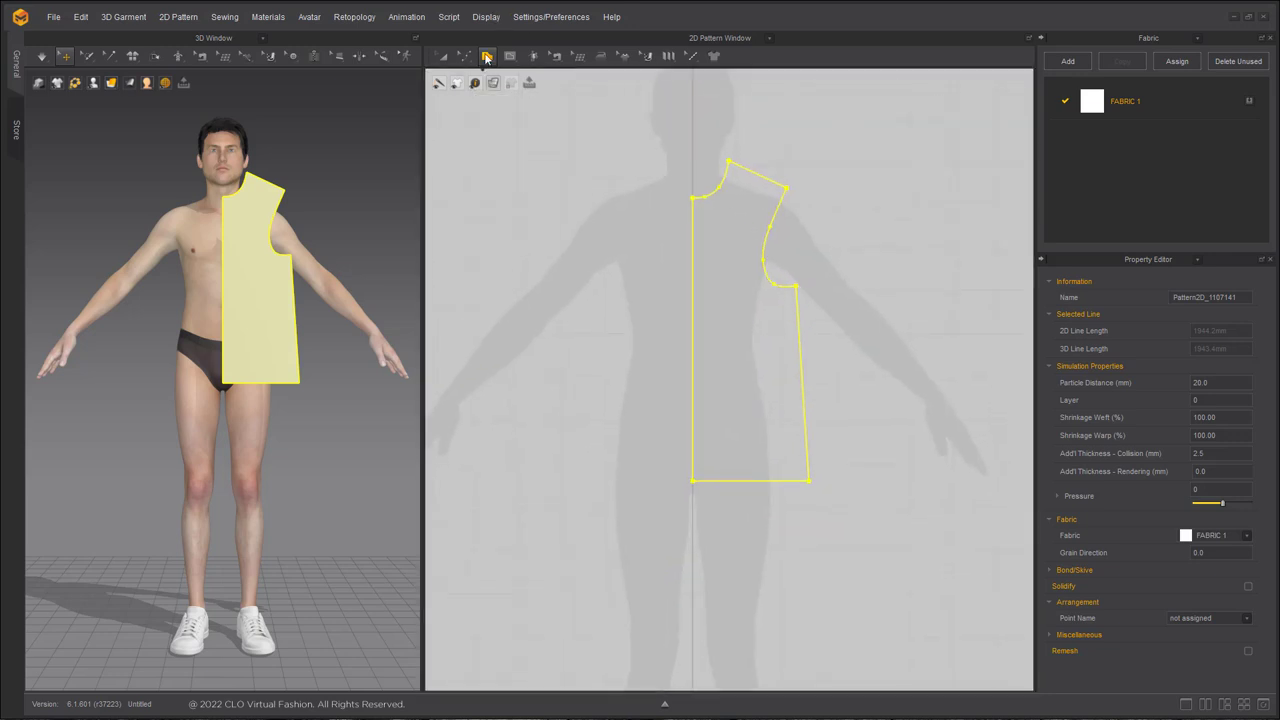
Adjust the half-bodice's armhole with Edit Curve Point to a curve about 279 mm long
click(468, 58)
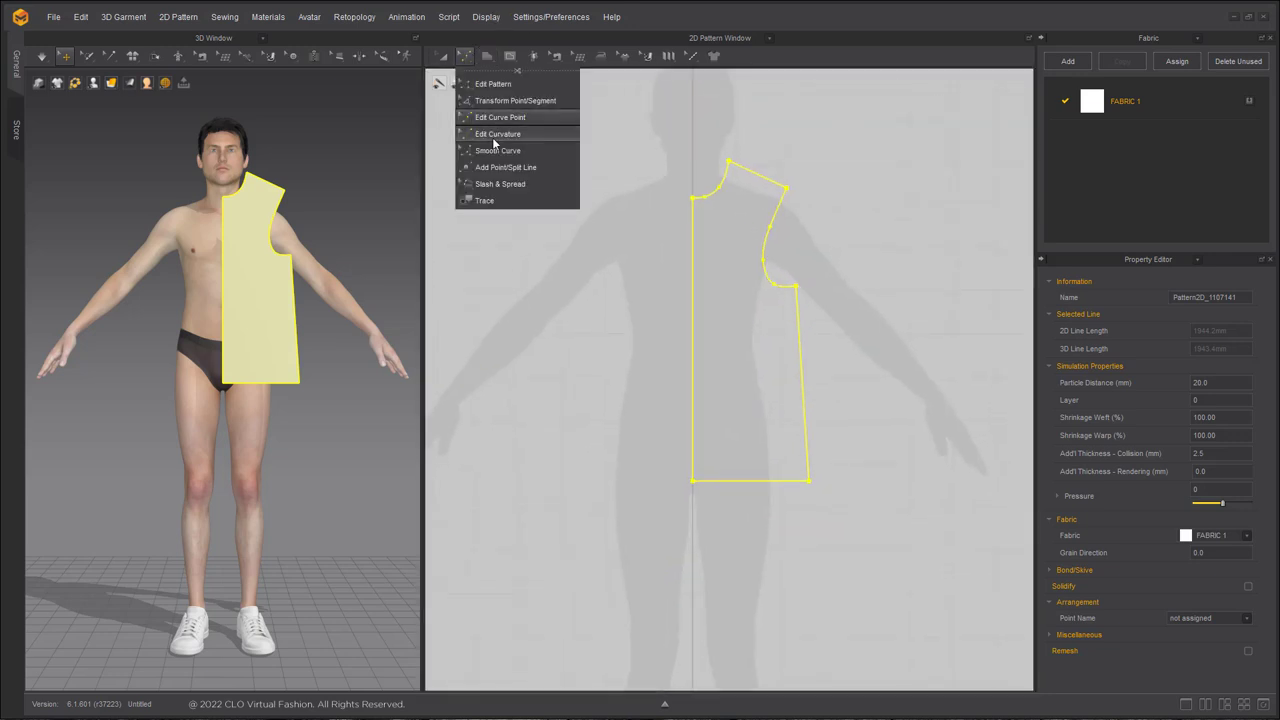
click(495, 116)
click(767, 261)
drag(765, 248, 765, 250)
scroll(793, 279, up, 3)
scroll(806, 274, down, 2)
middle_drag(749, 558, 764, 352)
scroll(744, 331, down, 1)
middle_drag(724, 285, 706, 340)
Lower the centre corner of the hem and shape the hem into a gentle curve rising toward the side seam
click(467, 57)
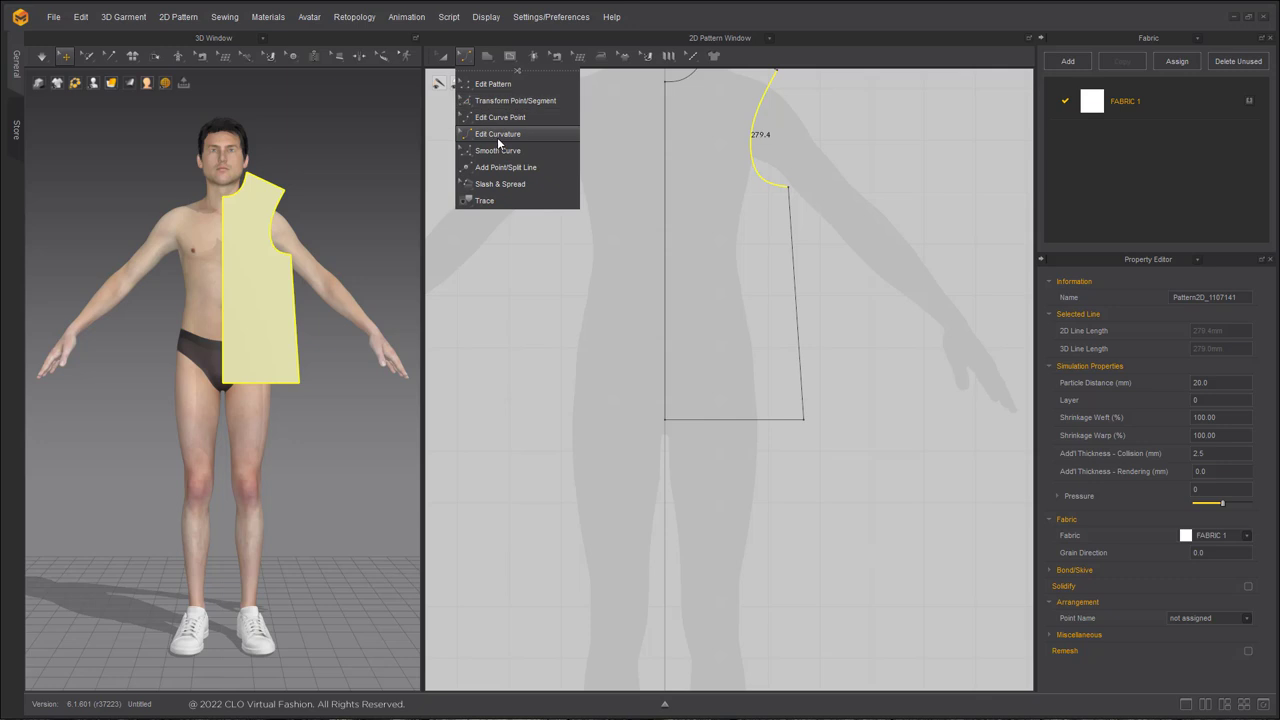
click(500, 134)
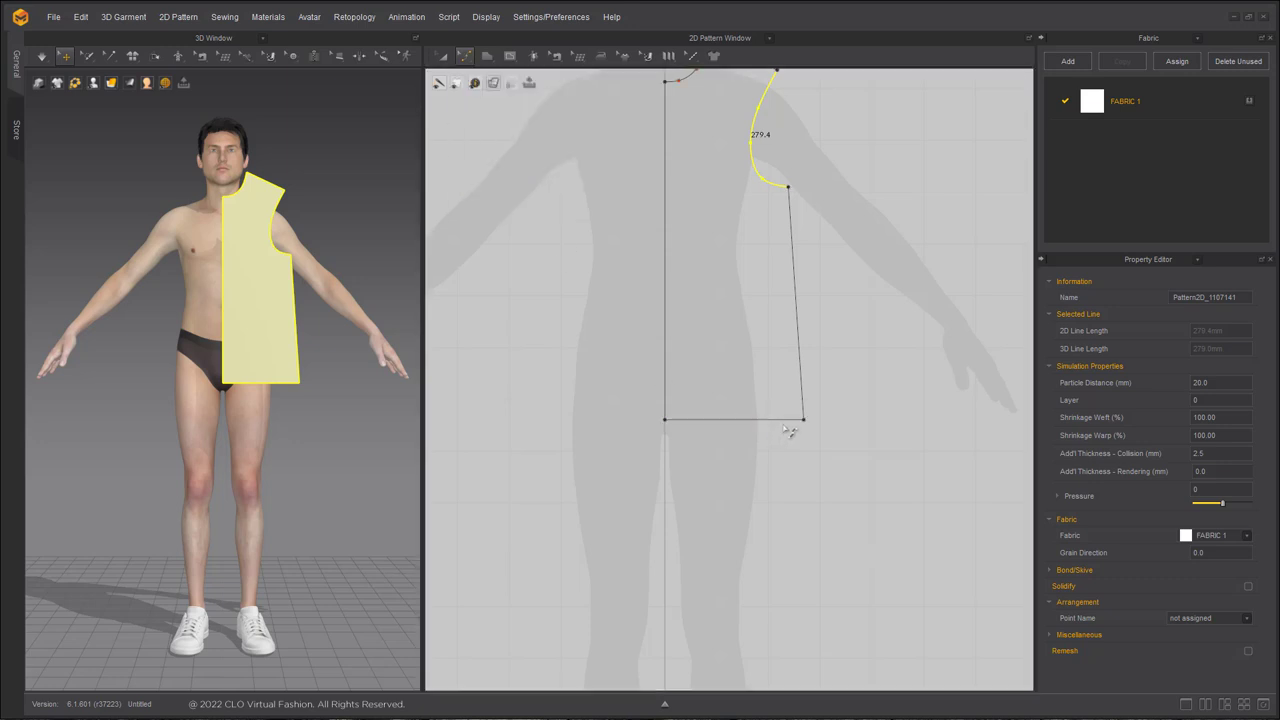
drag(665, 419, 649, 449)
scroll(786, 430, up, 3)
drag(778, 422, 784, 419)
scroll(783, 421, up, 3)
middle_drag(780, 423, 660, 370)
drag(681, 372, 737, 378)
Move the hem's side corner slightly inward so the side seam runs straighter
scroll(738, 382, down, 3)
middle_drag(748, 382, 849, 437)
scroll(490, 388, down, 1)
middle_drag(344, 341, 310, 387)
scroll(700, 200, down, 2)
middle_drag(750, 100, 752, 303)
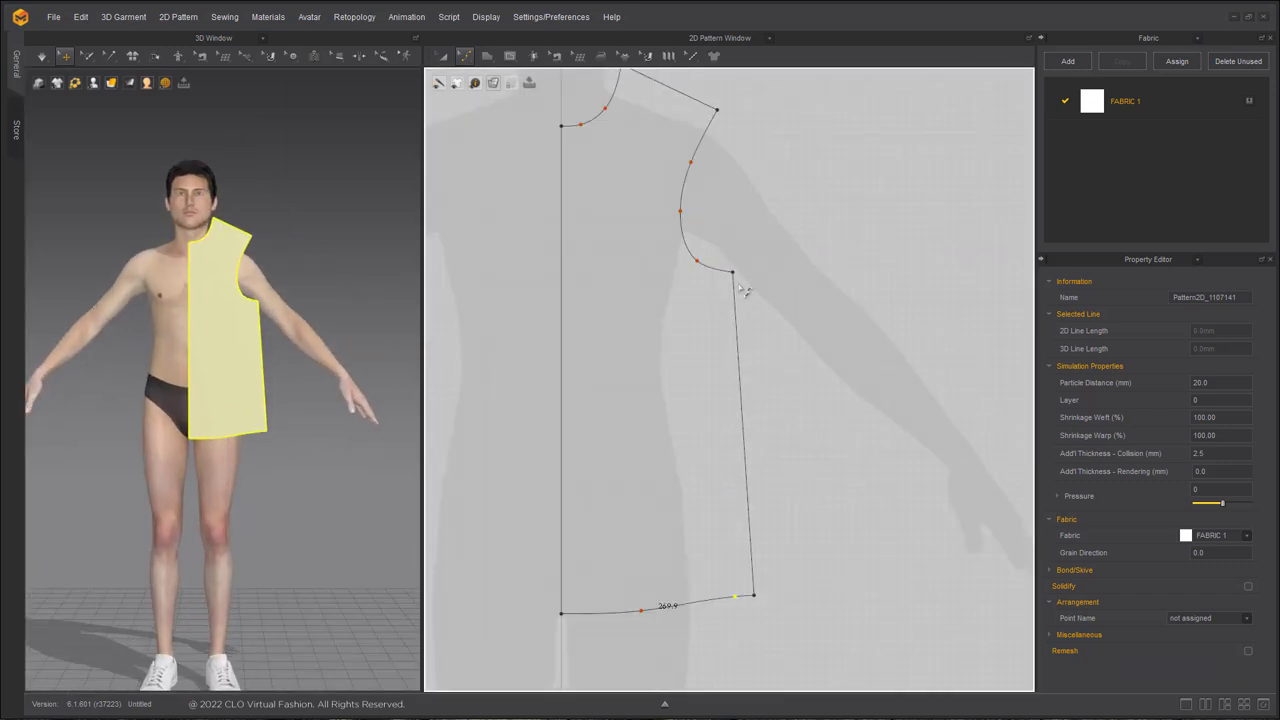
drag(756, 599, 744, 597)
scroll(775, 602, down, 4)
scroll(668, 345, up, 3)
Refine the curve of the half-bodice's neckline between the centre line and the shoulder
scroll(686, 280, up, 5)
click(683, 330)
scroll(673, 287, down, 5)
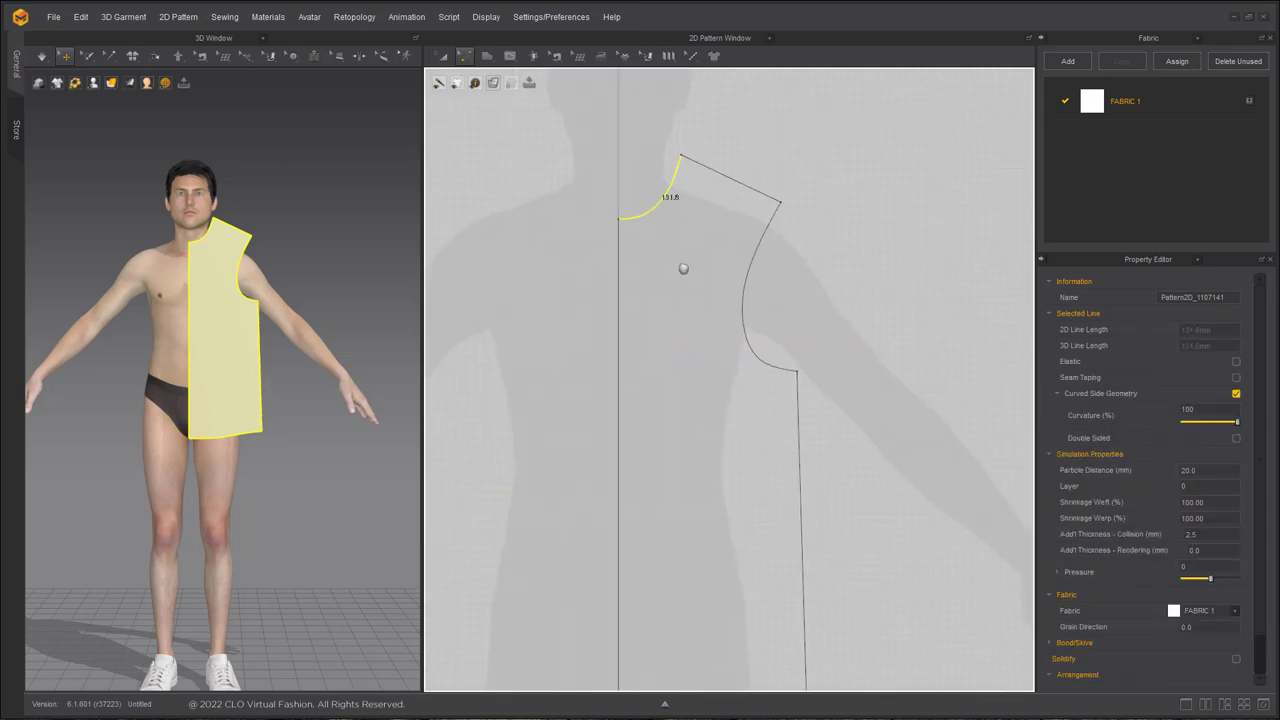
middle_drag(673, 287, 672, 370)
scroll(672, 370, up, 2)
click(689, 214)
drag(686, 189, 694, 195)
scroll(671, 240, down, 5)
Unfold the half-bodice along its centre line with symmetric editing and sewing
click(640, 349)
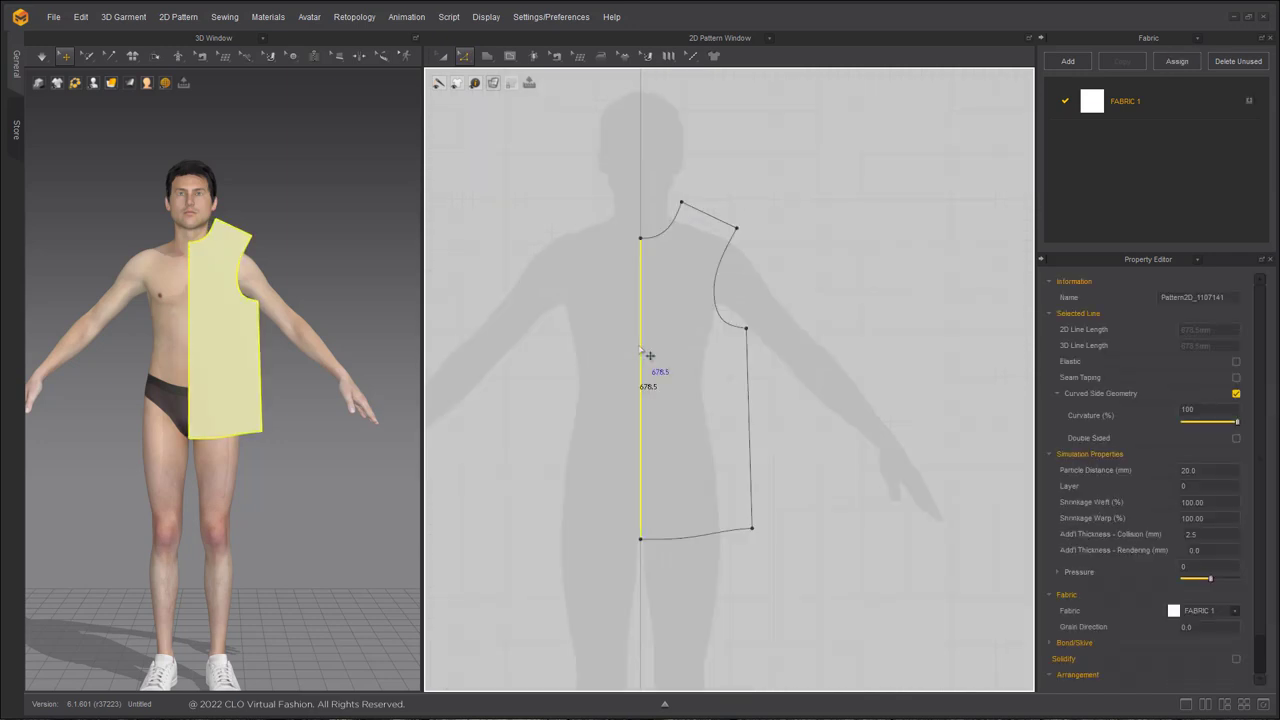
right_click(640, 350)
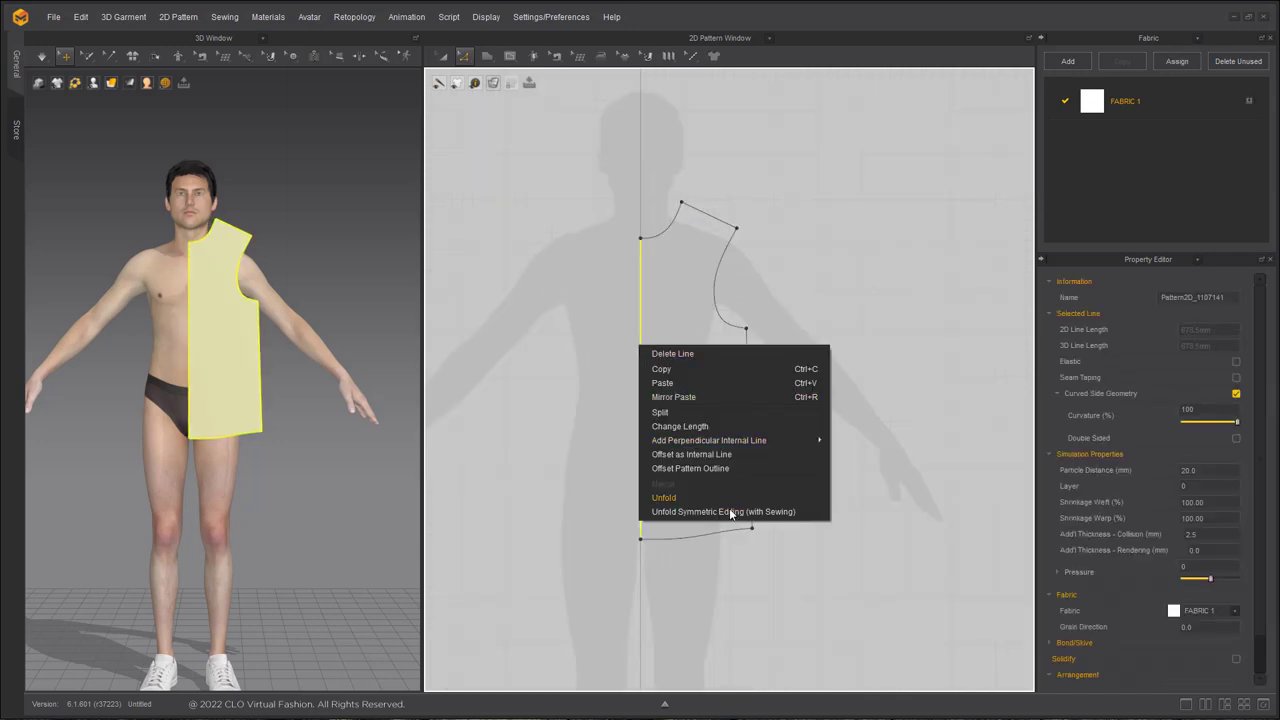
click(731, 512)
Duplicate the full bodice piece and place the copy beside the original
key(a)
click(703, 344)
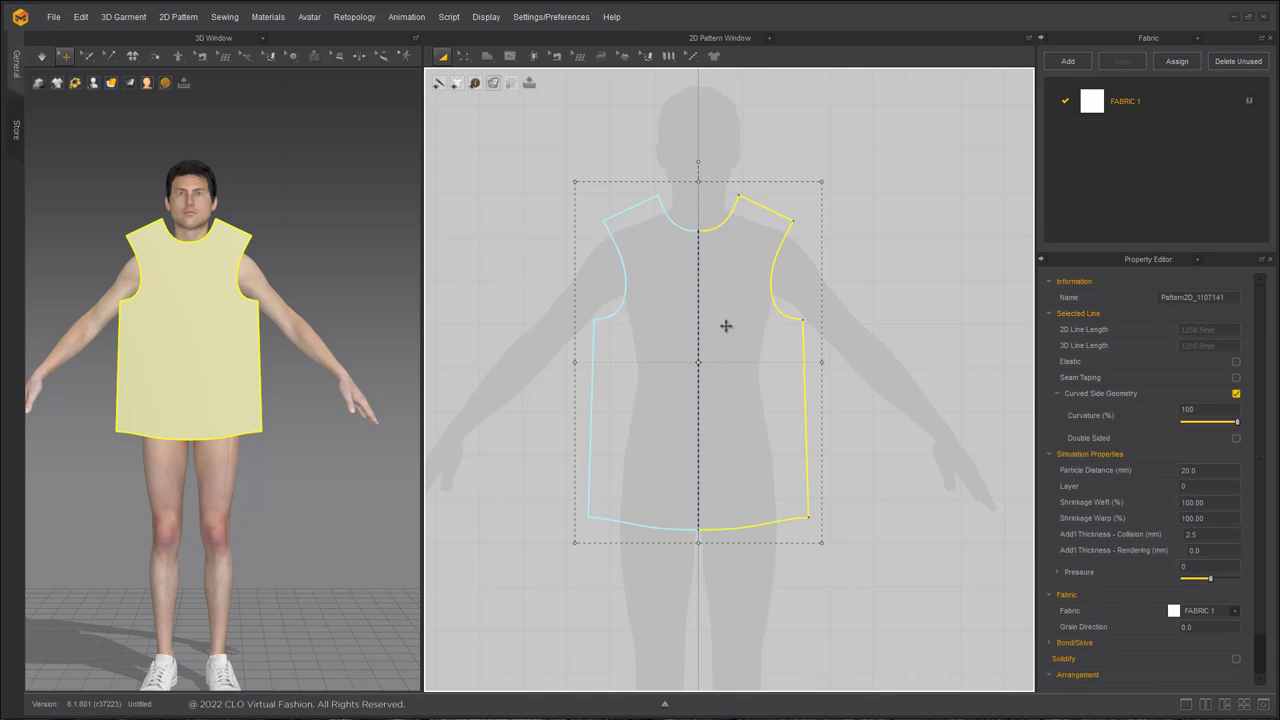
key(ctrl+c)
key(ctrl+v)
middle_drag(957, 371, 852, 362)
scroll(850, 365, down, 2)
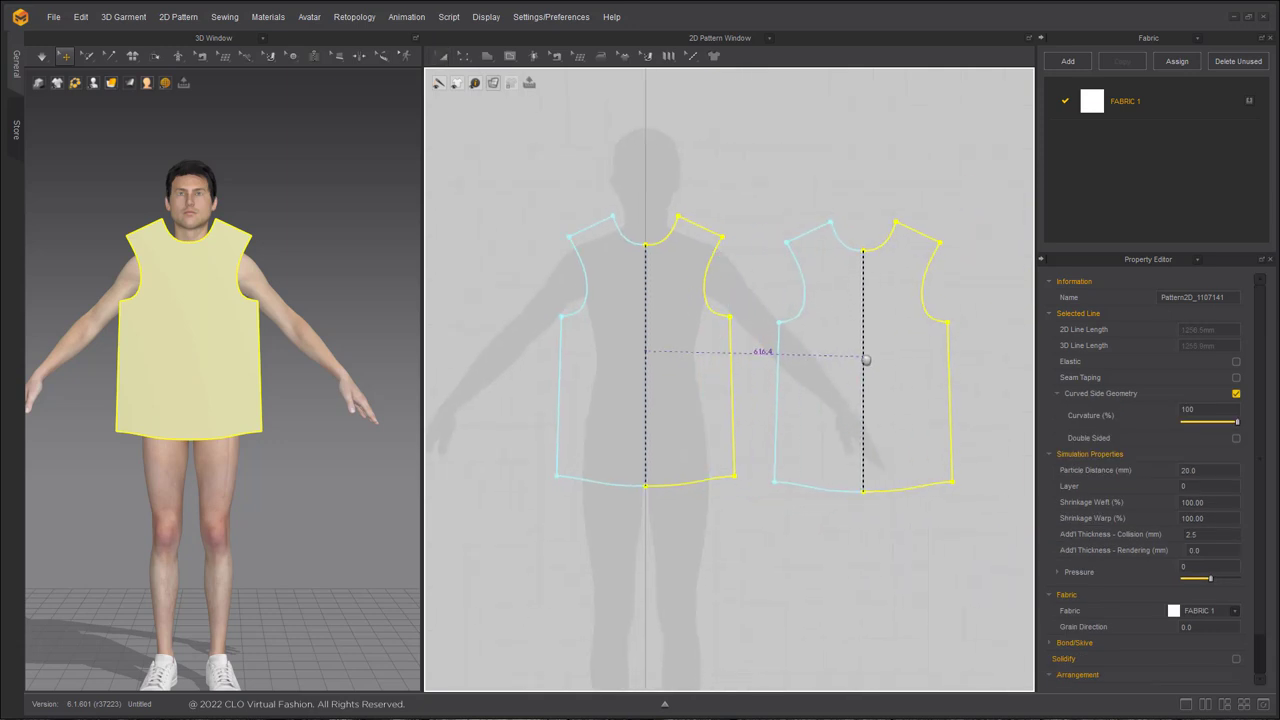
ctrl+drag(857, 350, 820, 357)
click(743, 166)
Nudge the copied bodice piece so its underarm corner meets the underarm corner of the original
scroll(718, 296, up, 5)
scroll(712, 292, up, 2)
middle_drag(712, 267, 711, 249)
drag(821, 560, 814, 560)
scroll(754, 298, down, 2)
click(743, 194)
scroll(700, 310, up, 3)
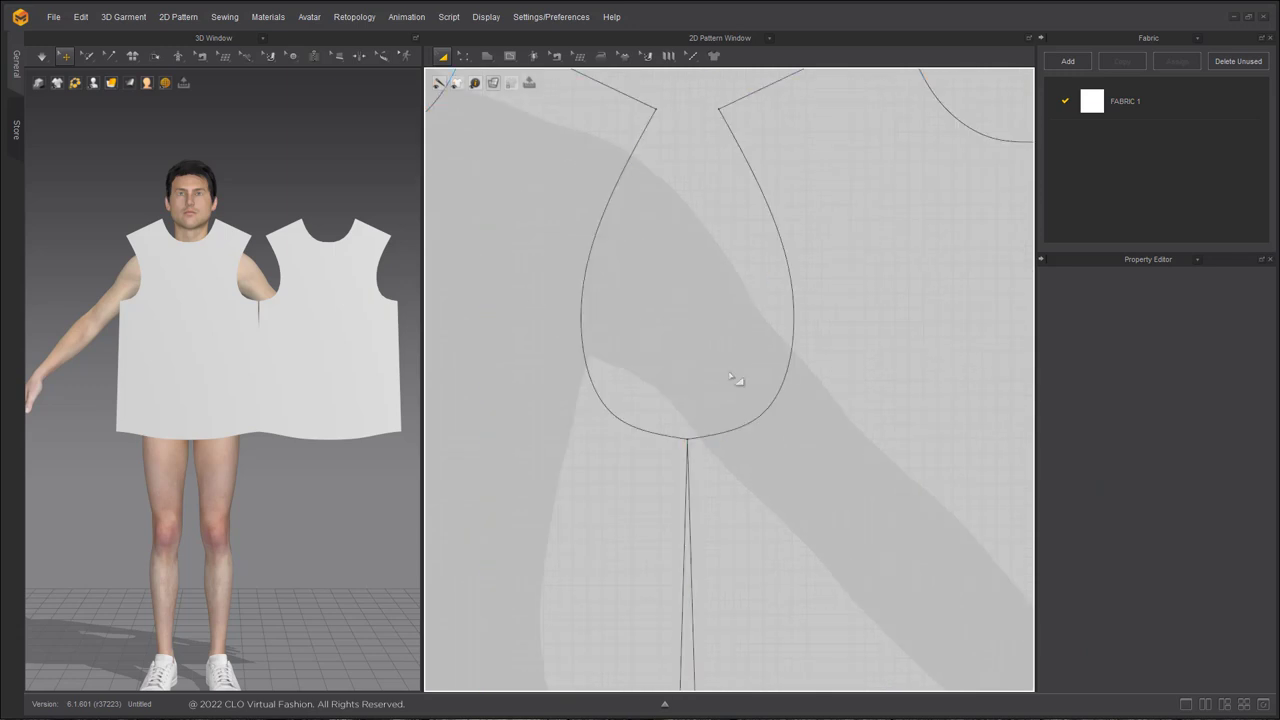
Reshape the copied piece's armhole into a shallower curve about 267 mm long by moving its curve points
click(465, 57)
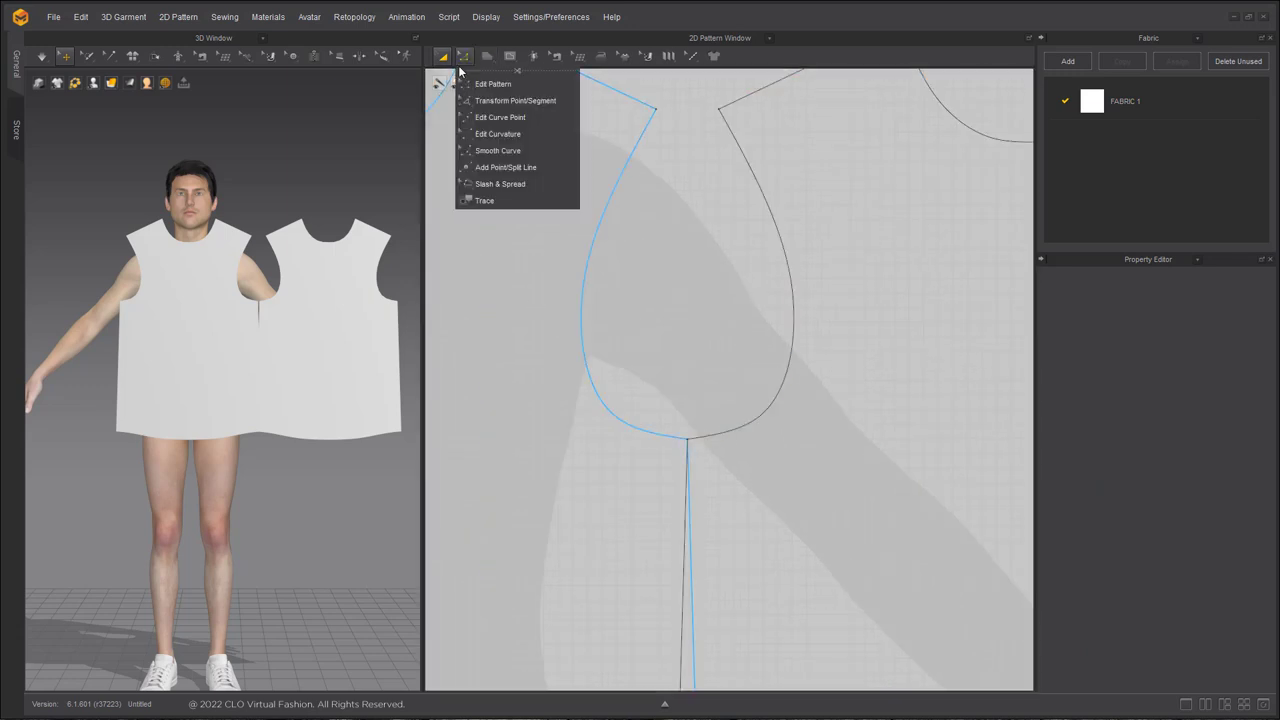
click(495, 131)
drag(800, 317, 762, 308)
click(750, 293)
click(760, 306)
click(769, 311)
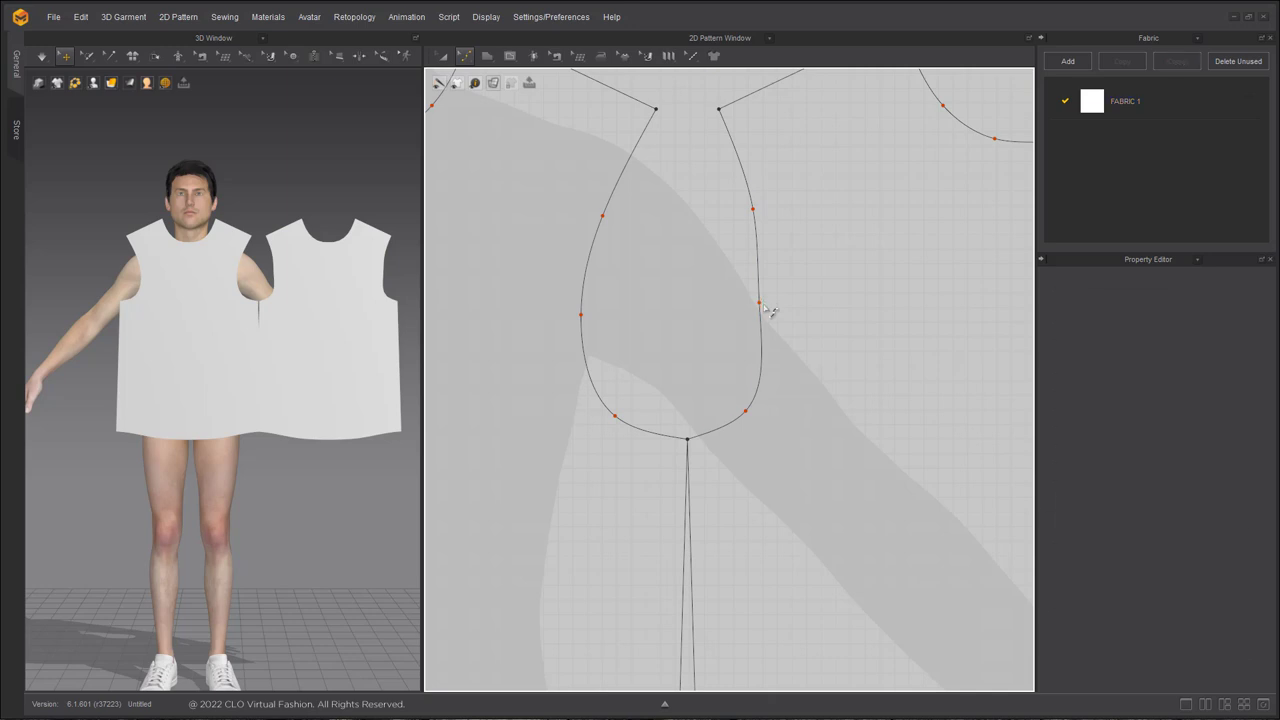
drag(760, 305, 762, 370)
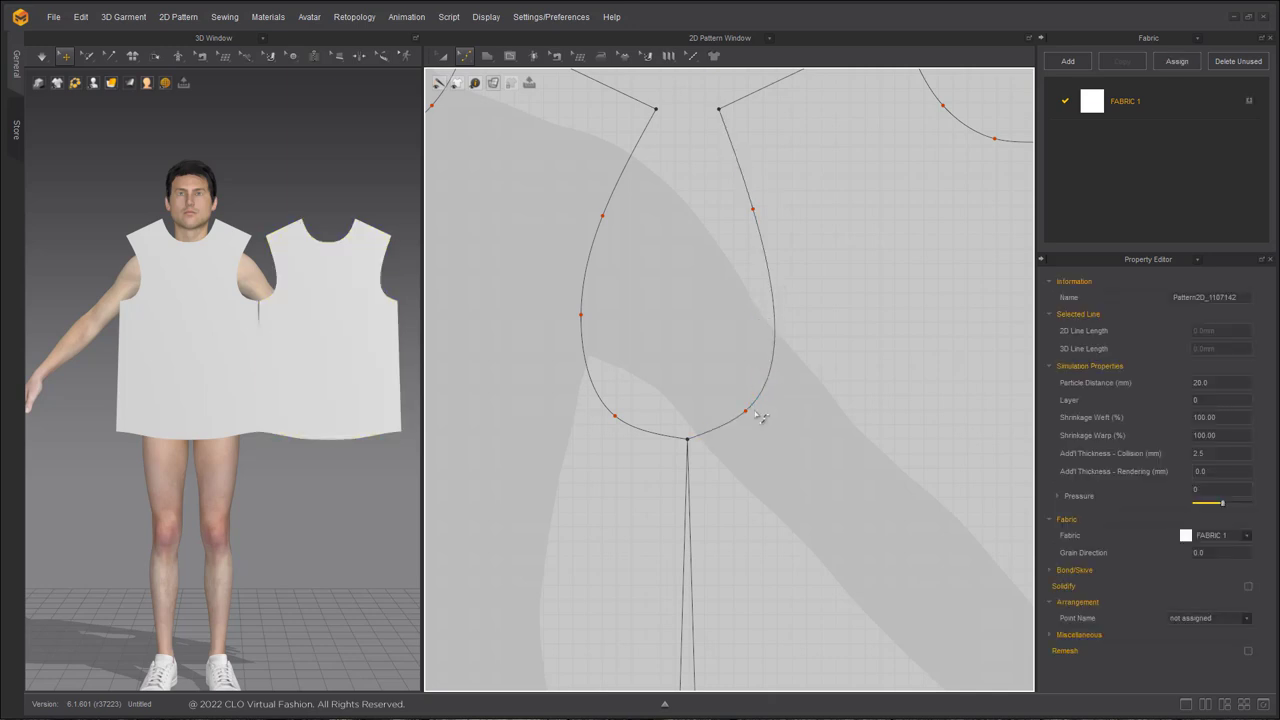
drag(755, 416, 733, 440)
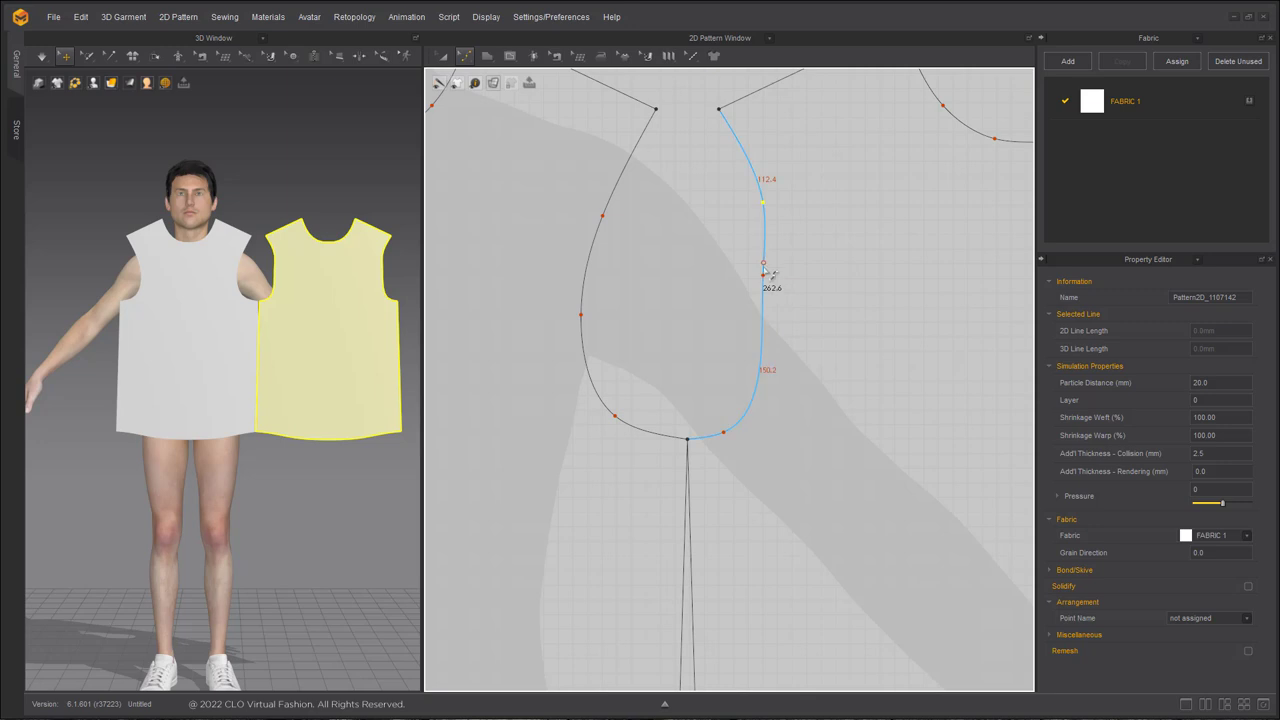
scroll(765, 284, down, 4)
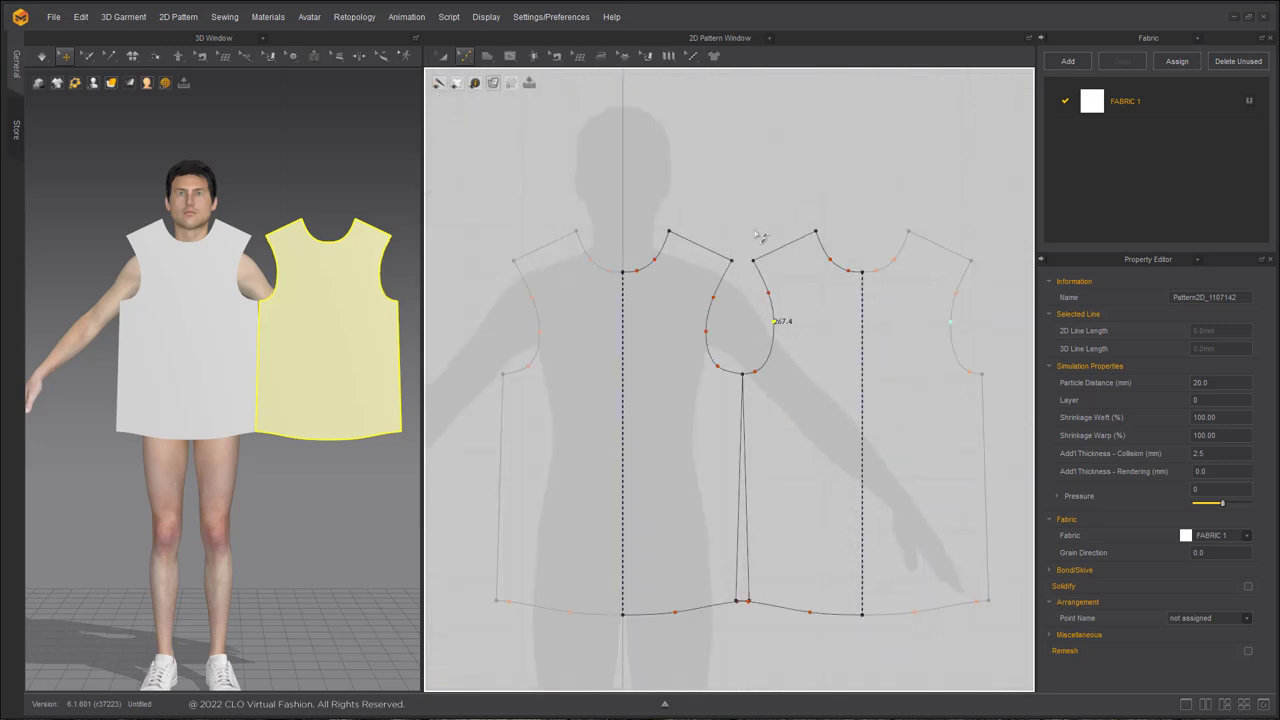
Rotate the copied bodice piece slightly counterclockwise to line up its side seam with the original's side seam
scroll(779, 231, up, 3)
click(758, 87)
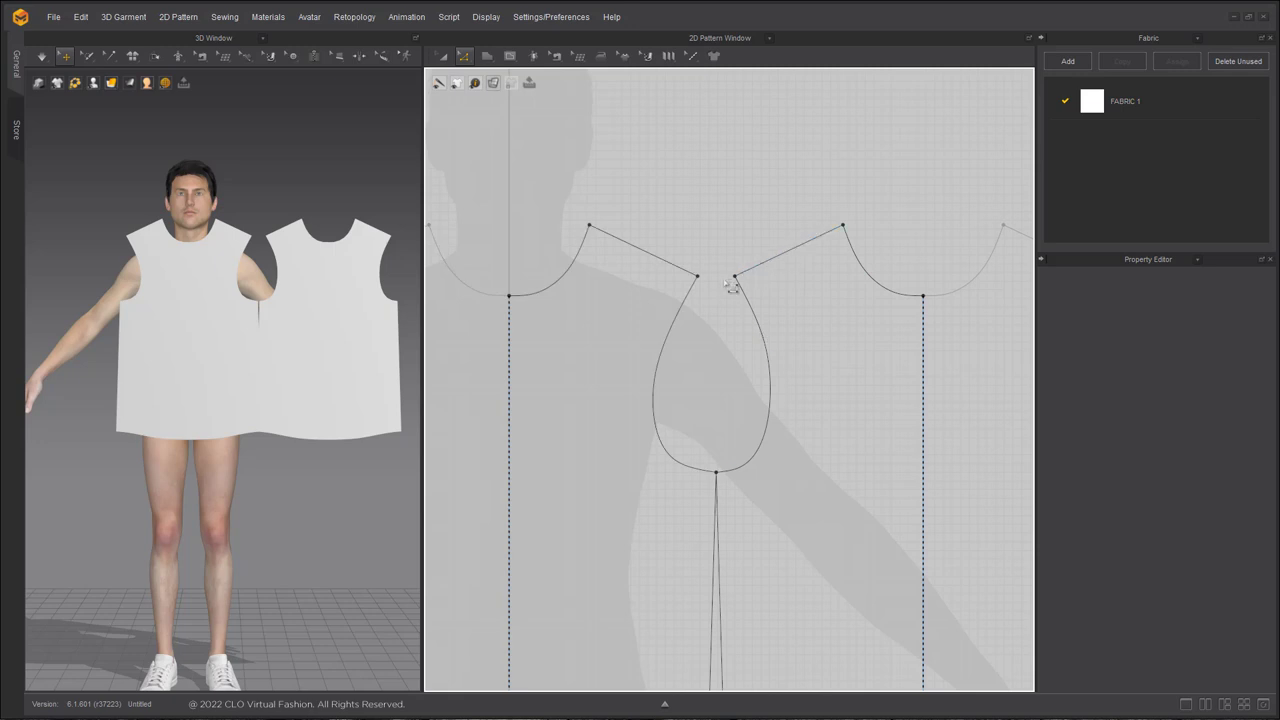
scroll(606, 449, down, 6)
key(a)
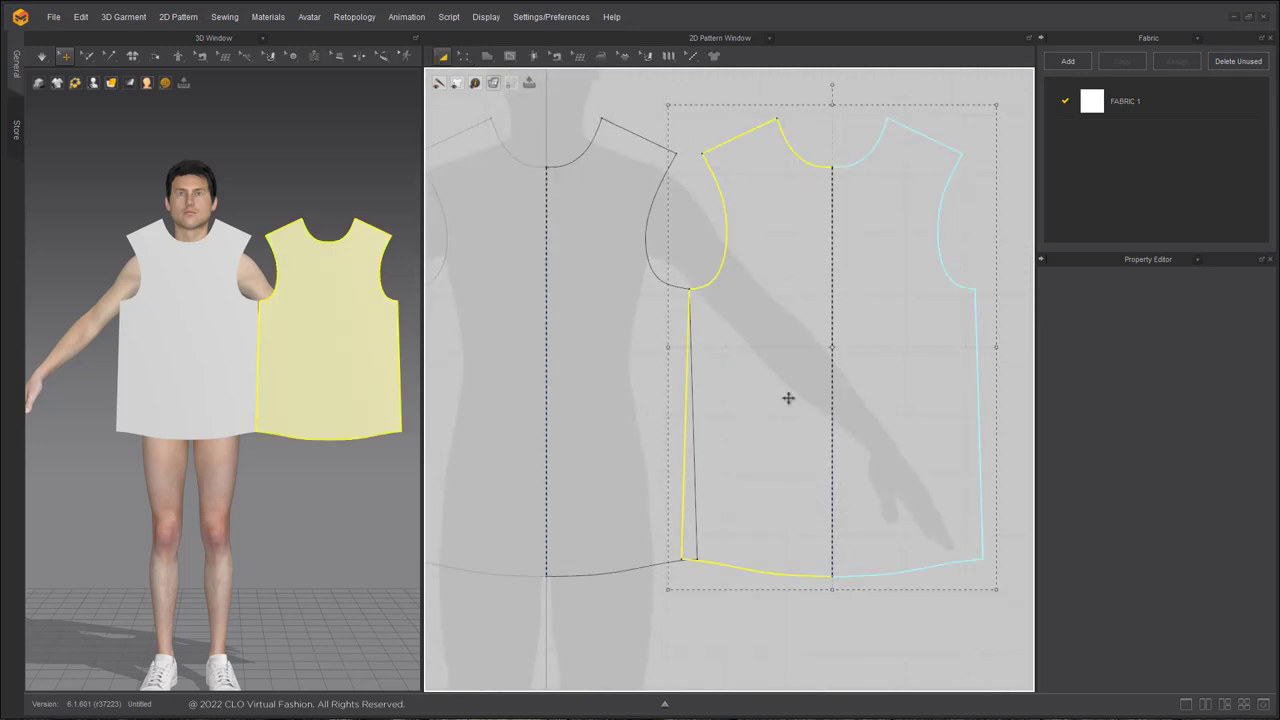
click(790, 403)
drag(815, 363, 799, 363)
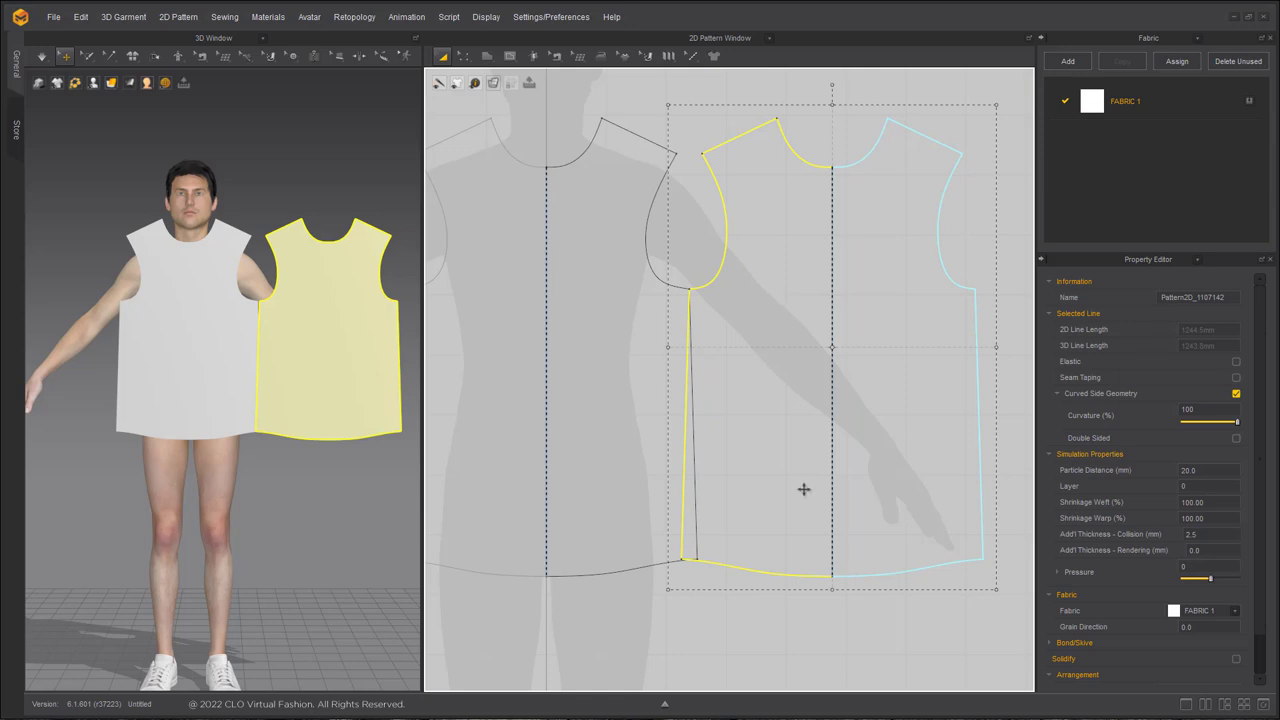
drag(835, 87, 820, 88)
drag(802, 372, 801, 371)
Reposition the rotated copy so the underarm corners of both bodice pieces meet
scroll(734, 314, up, 5)
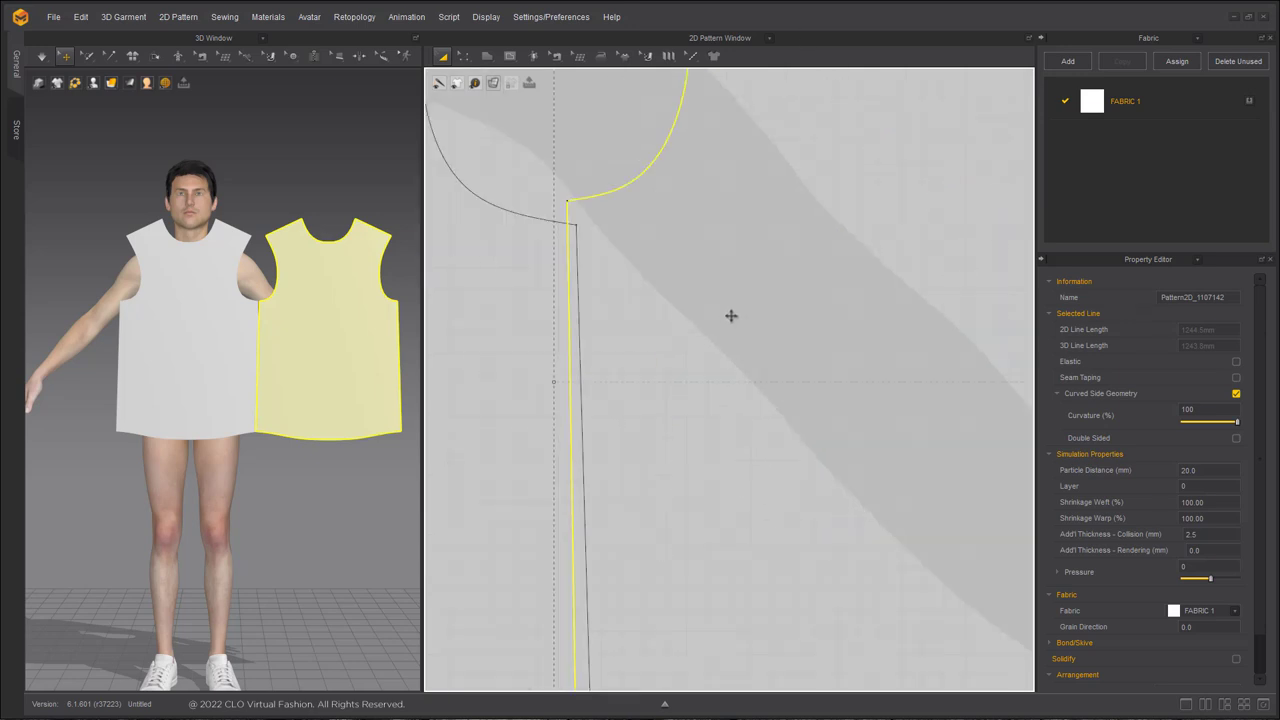
scroll(614, 283, down, 1)
scroll(614, 283, down, 1)
middle_drag(618, 192, 740, 454)
scroll(738, 438, down, 3)
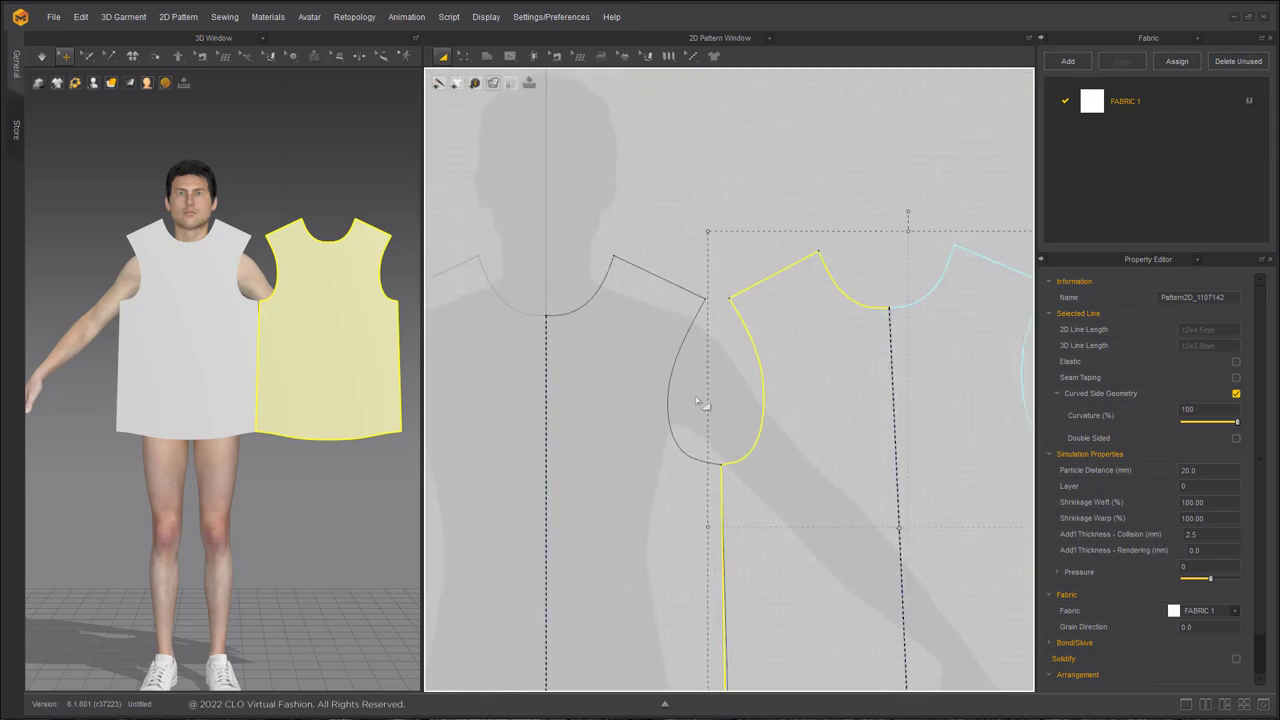
Fine-tune the copied piece's armhole curve to a length of about 266.5 mm
click(712, 410)
scroll(763, 392, up, 3)
key(x)
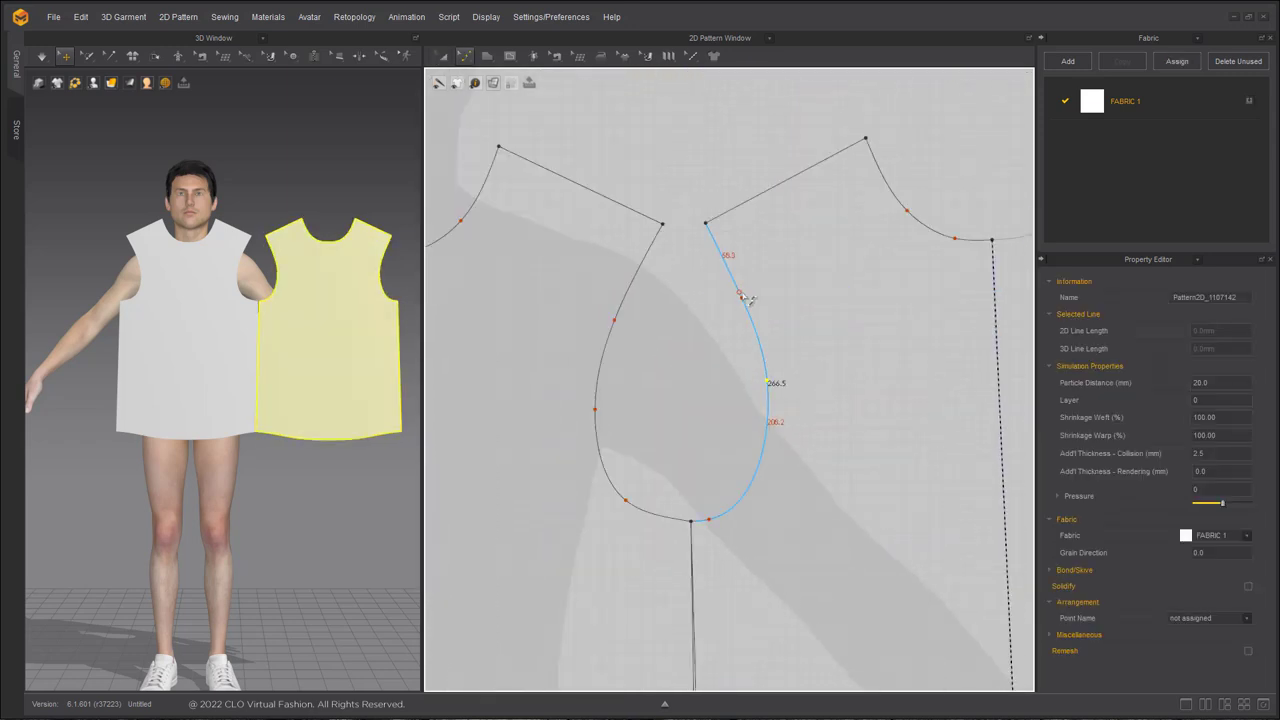
scroll(802, 455, down, 4)
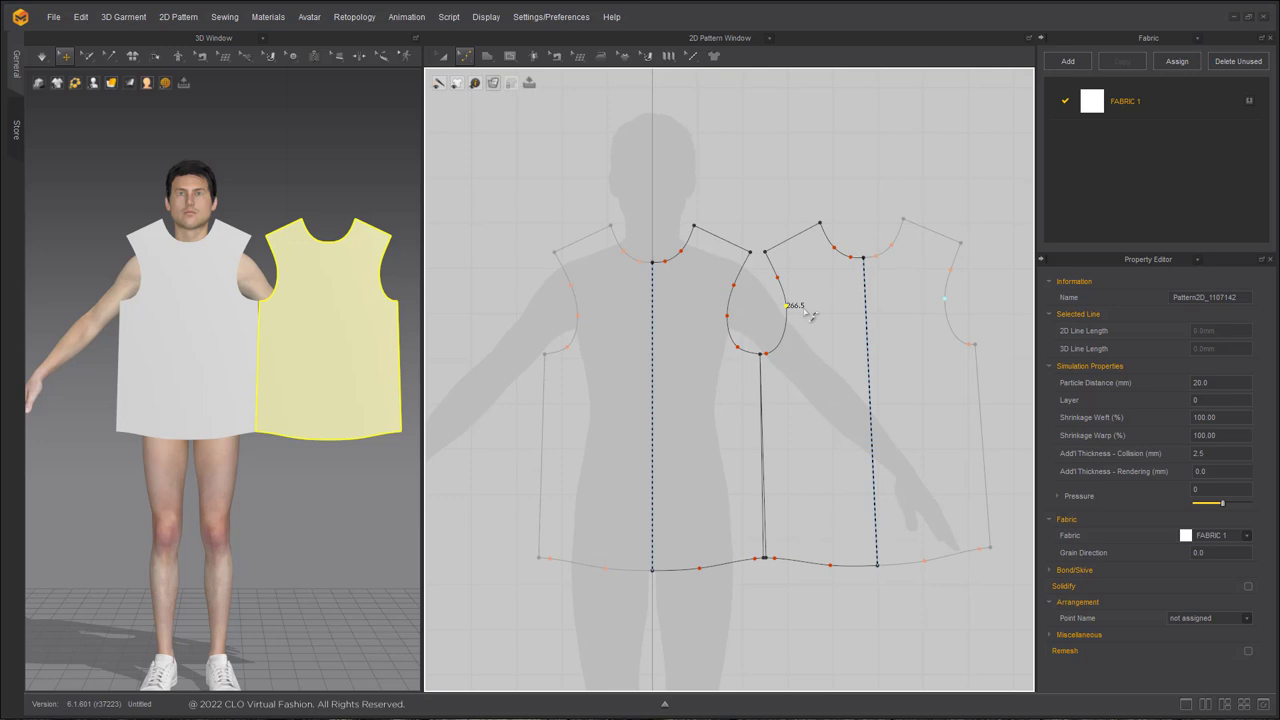
Widen the 3D view and place the original bodice piece on the avatar's front torso arrangement point
scroll(266, 431, down, 3)
right_drag(266, 431, 125, 99)
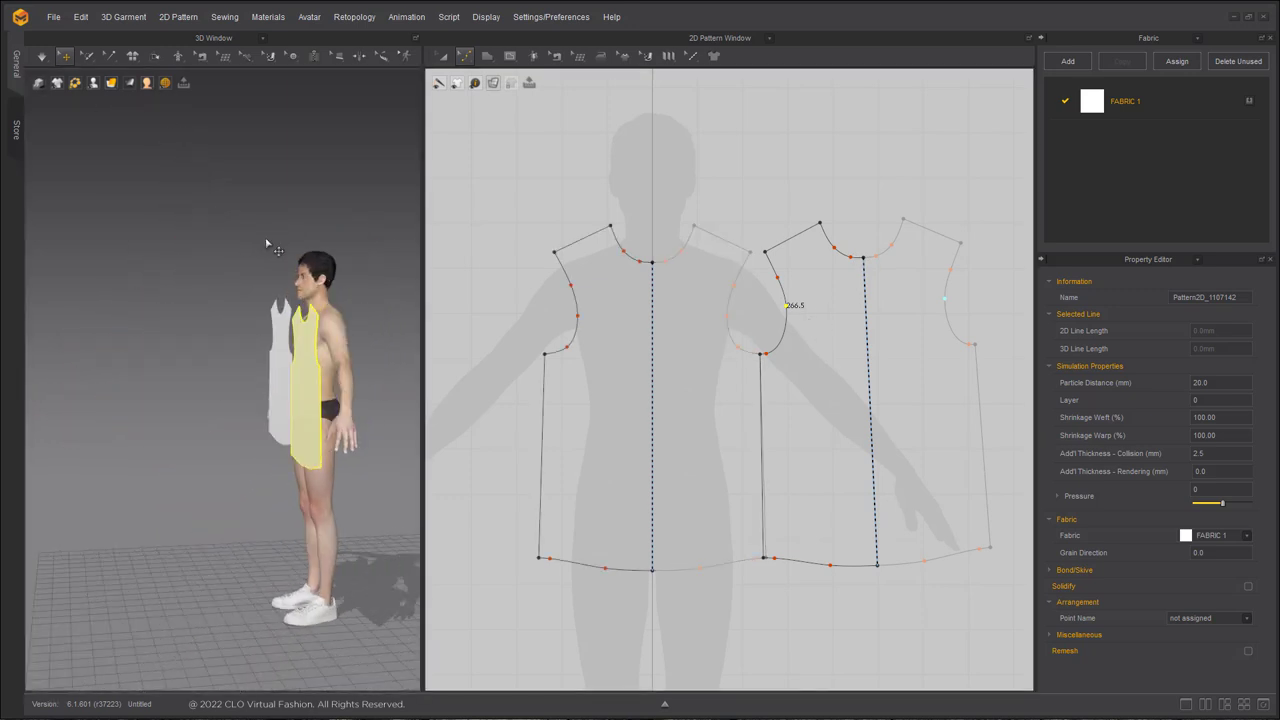
scroll(240, 262, up, 2)
right_drag(237, 298, 135, 190)
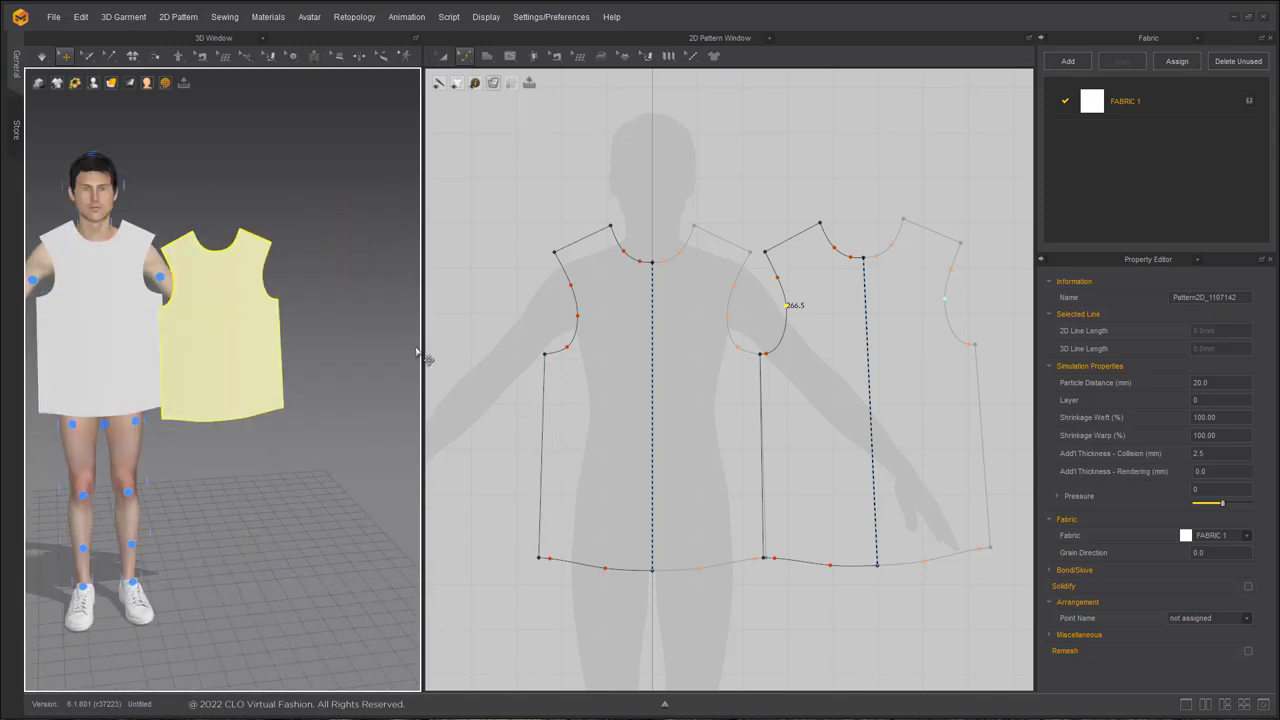
drag(421, 345, 545, 340)
drag(121, 331, 511, 85)
click(152, 312)
Place the copied bodice piece on the avatar's back torso arrangement point and hide the arrangement points
right_drag(165, 318, 62, 318)
click(43, 321)
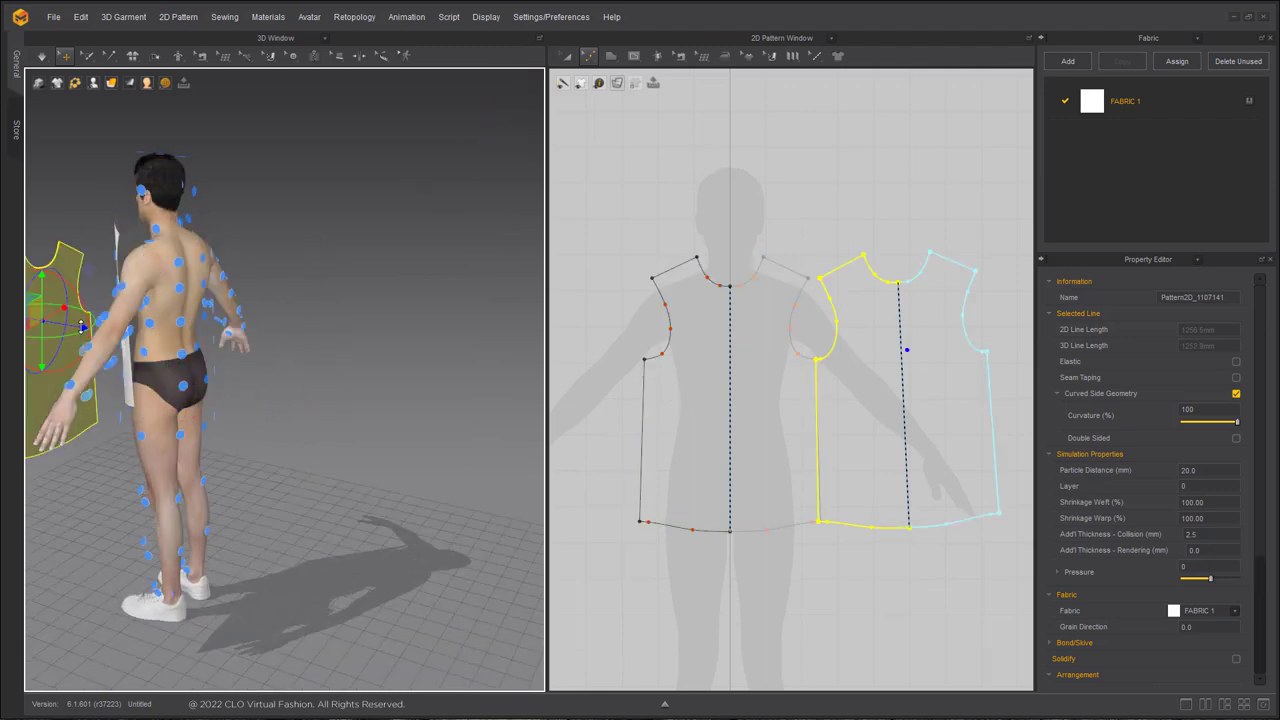
right_drag(195, 317, 234, 262)
click(184, 332)
scroll(245, 270, up, 5)
key(shift+f)
key(3)
click(448, 348)
Sew the front bodice's shoulder edge to the back bodice's shoulder edge with Segment Sewing
scroll(735, 127, up, 3)
key(n)
click(796, 308)
click(900, 297)
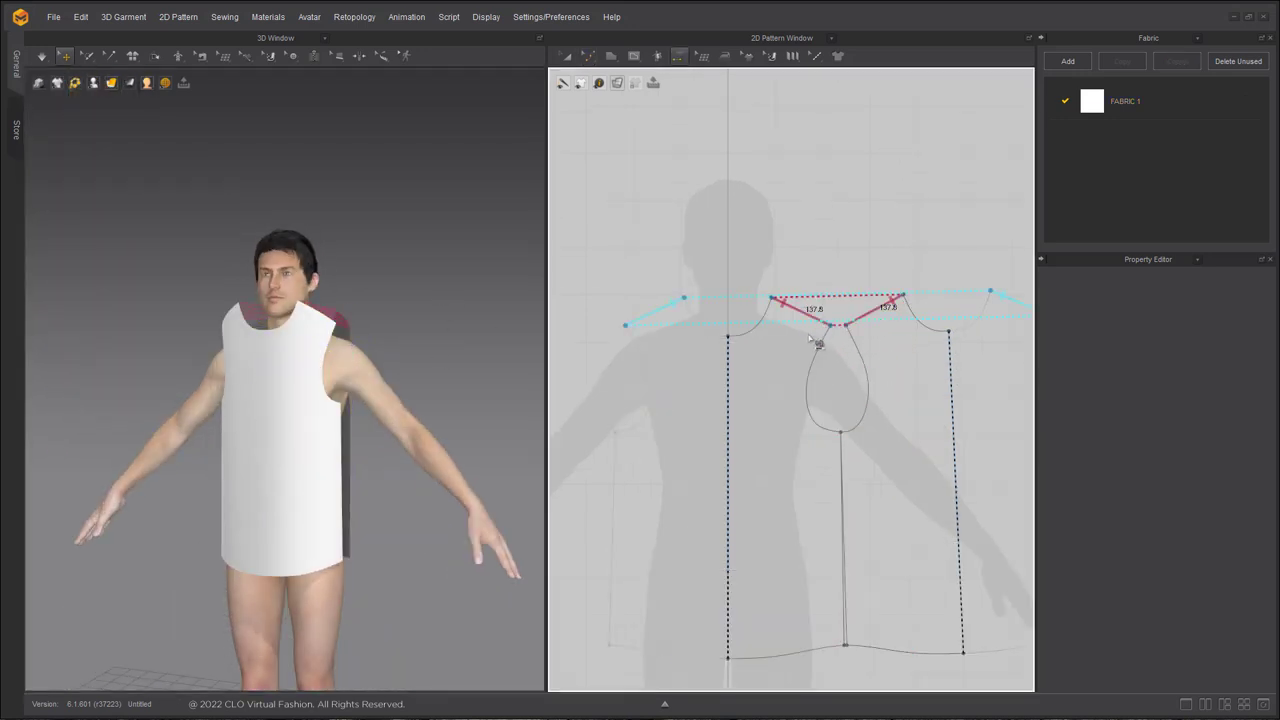
Move the front bodice piece about 54 mm away from the back piece in the pattern layout
right_drag(385, 417, 301, 405)
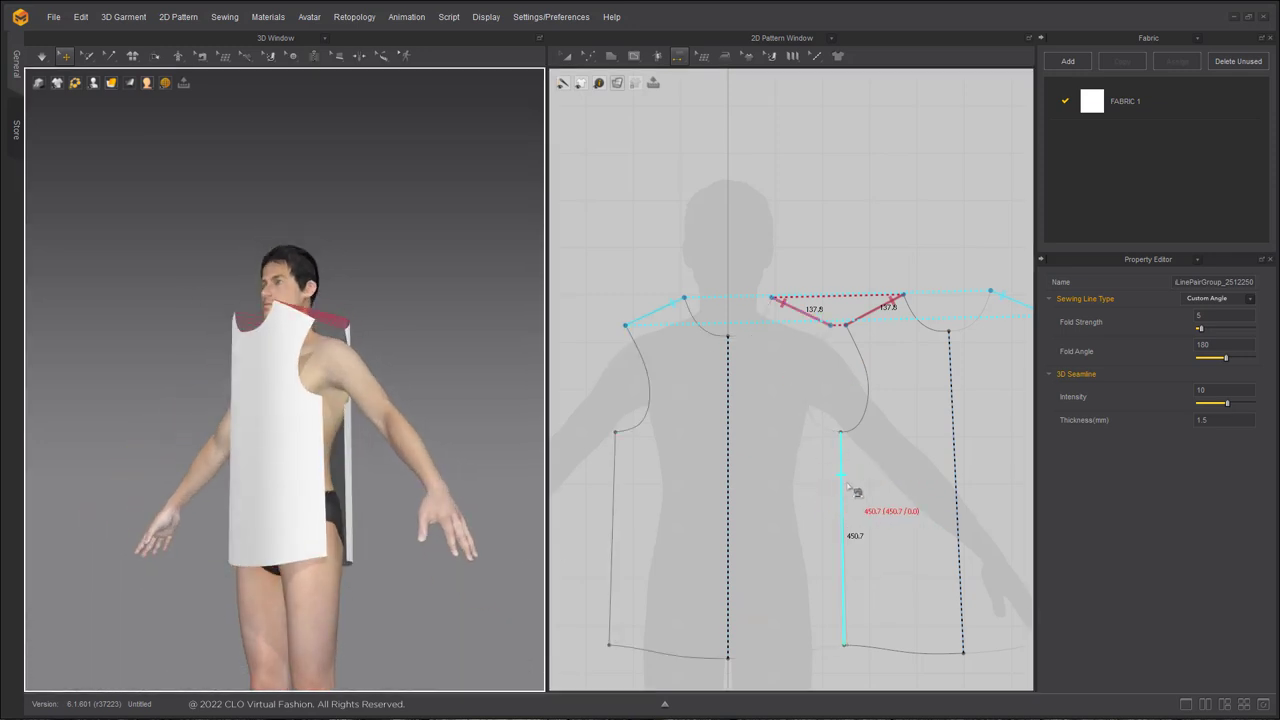
scroll(686, 468, down, 2)
middle_drag(696, 481, 622, 275)
key(a)
drag(686, 266, 666, 260)
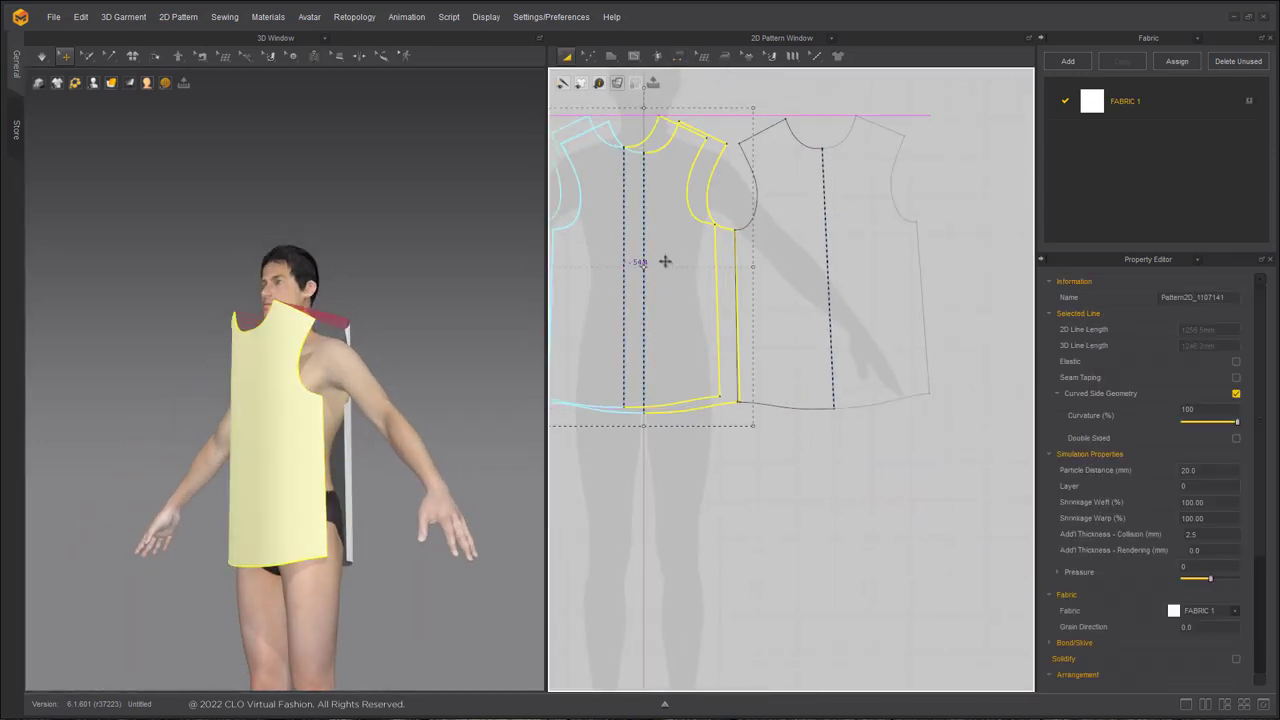
Sew the front bodice's side seam to the back bodice's side seam
key(n)
click(717, 288)
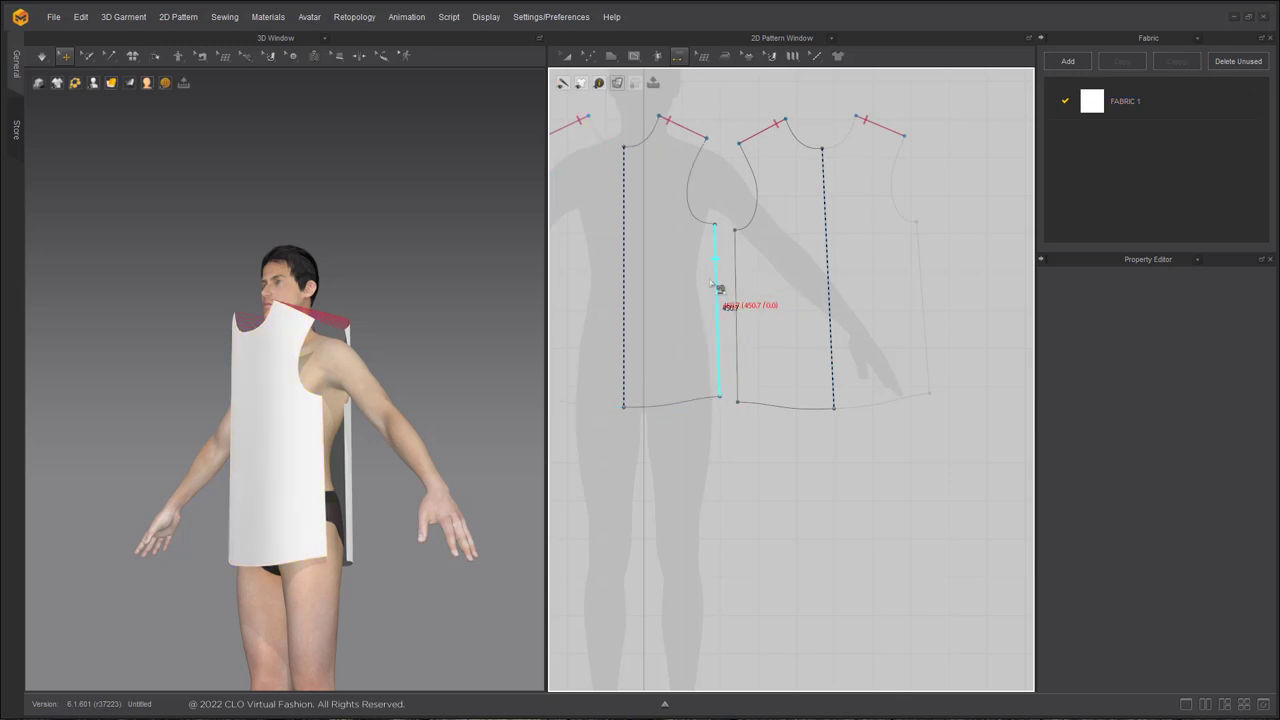
click(735, 303)
Simulate the sewn garment so it drapes on the avatar
right_drag(450, 401, 272, 437)
key(space)
key(space)
scroll(280, 455, up, 2)
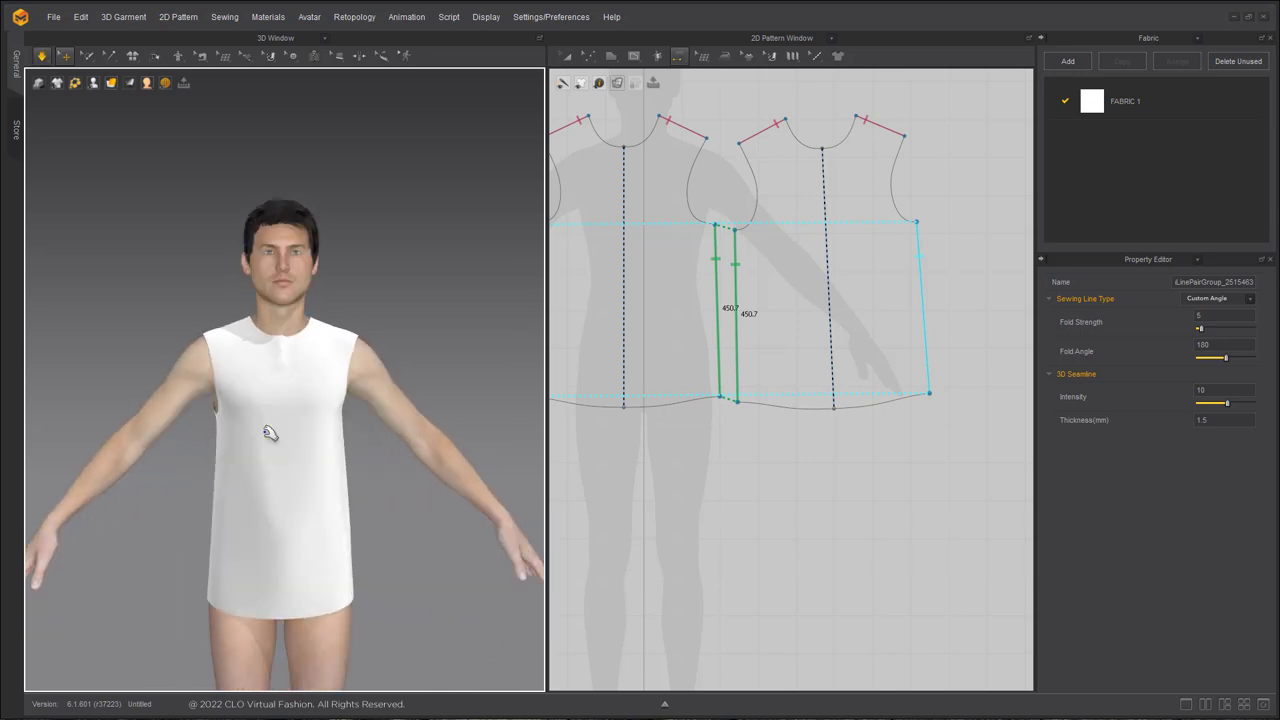
Rotate the back bodice piece upright in the pattern layout so its centre line is vertical
key(a)
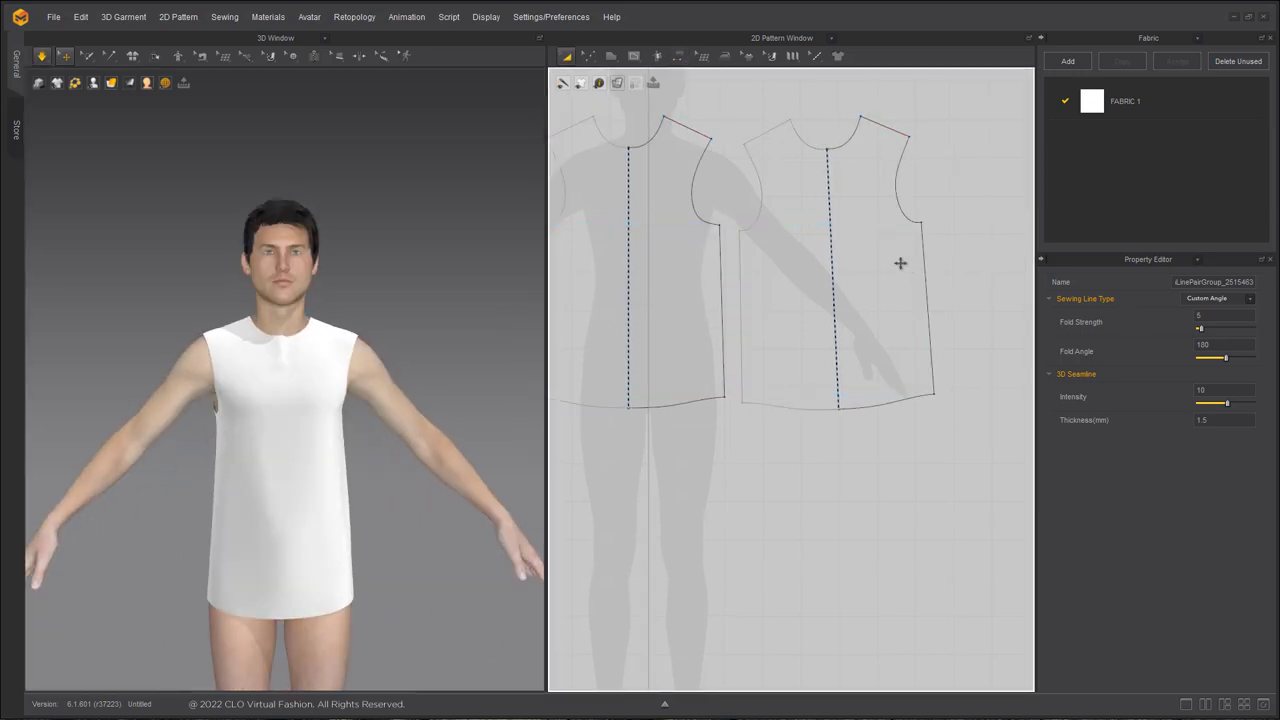
click(866, 255)
drag(840, 86, 851, 80)
click(840, 440)
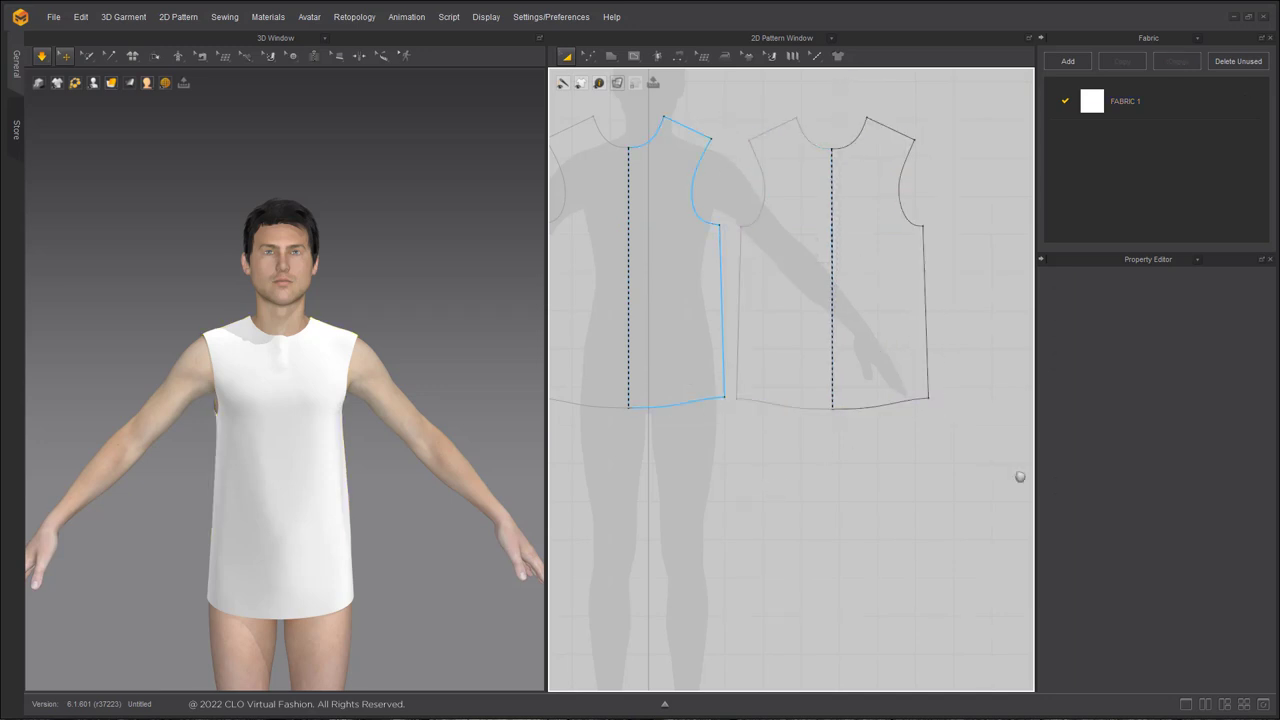
Tug the front bodice at the avatar's right shoulder while the simulation runs to settle the garment
scroll(840, 440, down, 2)
middle_drag(740, 420, 980, 478)
middle_drag(326, 532, 351, 443)
right_drag(351, 443, 325, 520)
scroll(300, 400, up, 2)
click(242, 208)
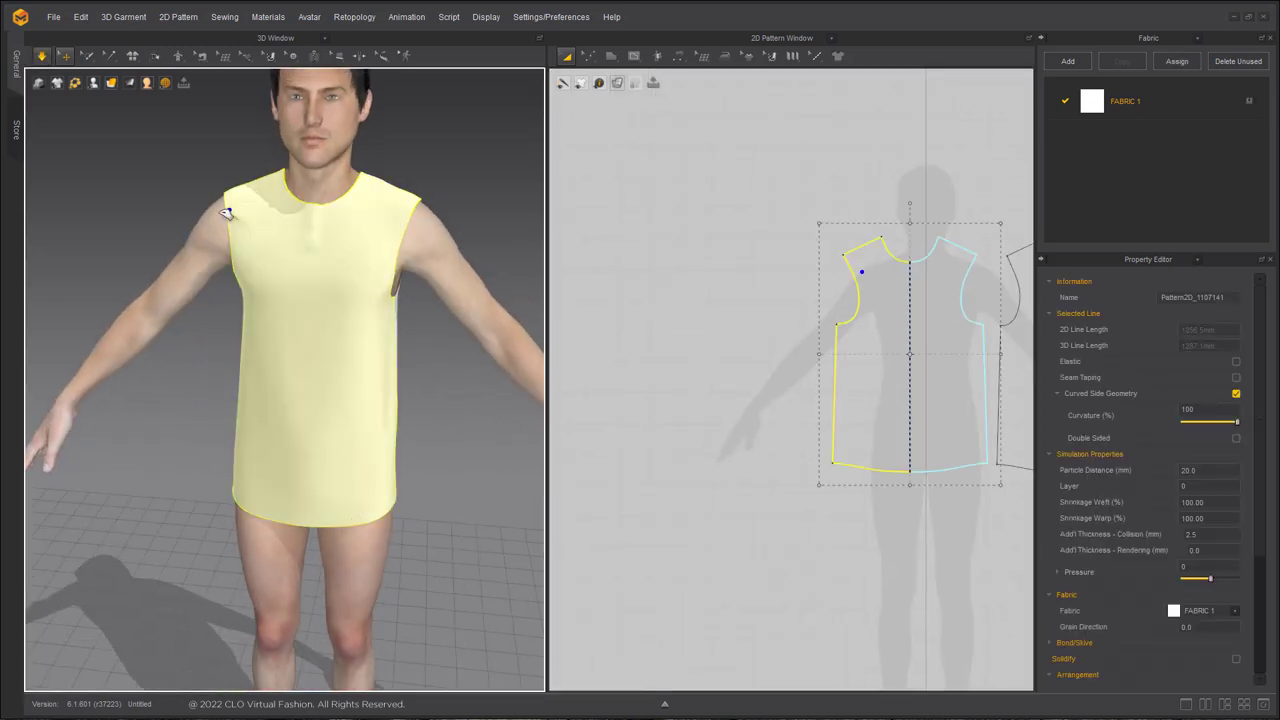
scroll(332, 237, up, 2)
right_drag(332, 237, 357, 220)
middle_drag(357, 220, 348, 340)
scroll(336, 324, up, 1)
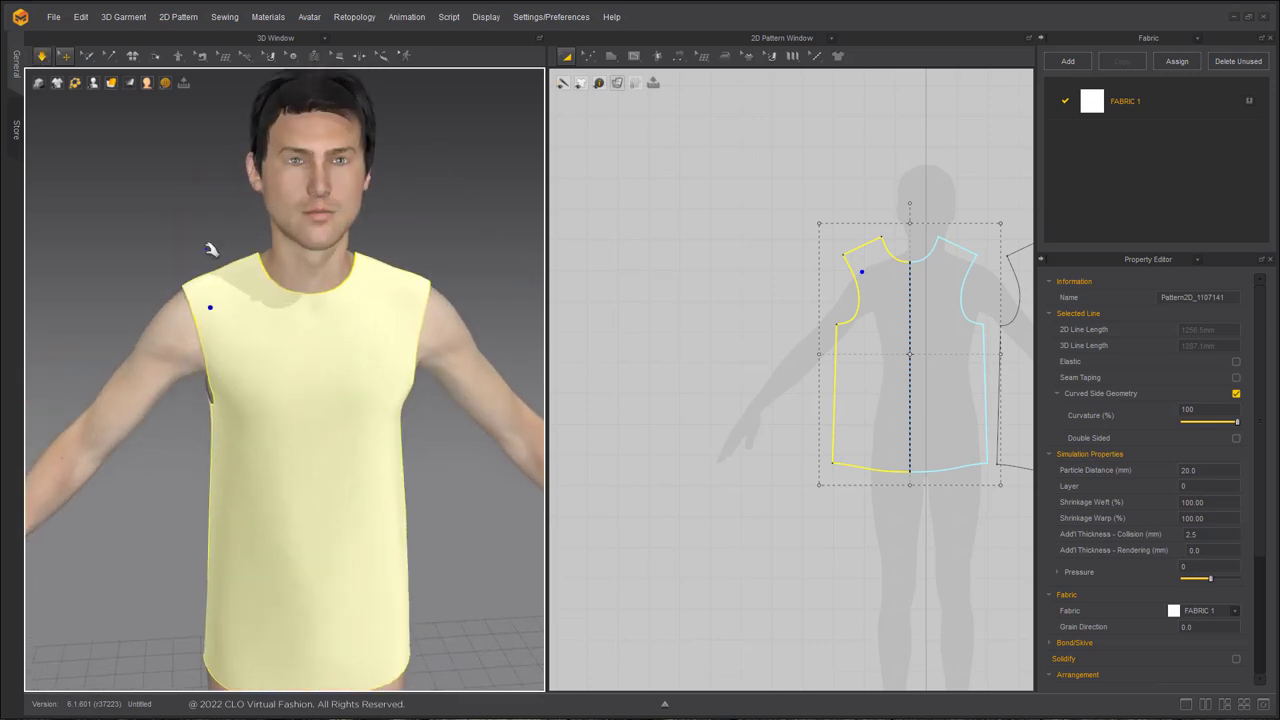
Pull the front bodice at the avatar's left shoulder during simulation so the garment sits evenly
click(443, 278)
drag(428, 281, 440, 286)
key(space)
right_drag(332, 420, 182, 362)
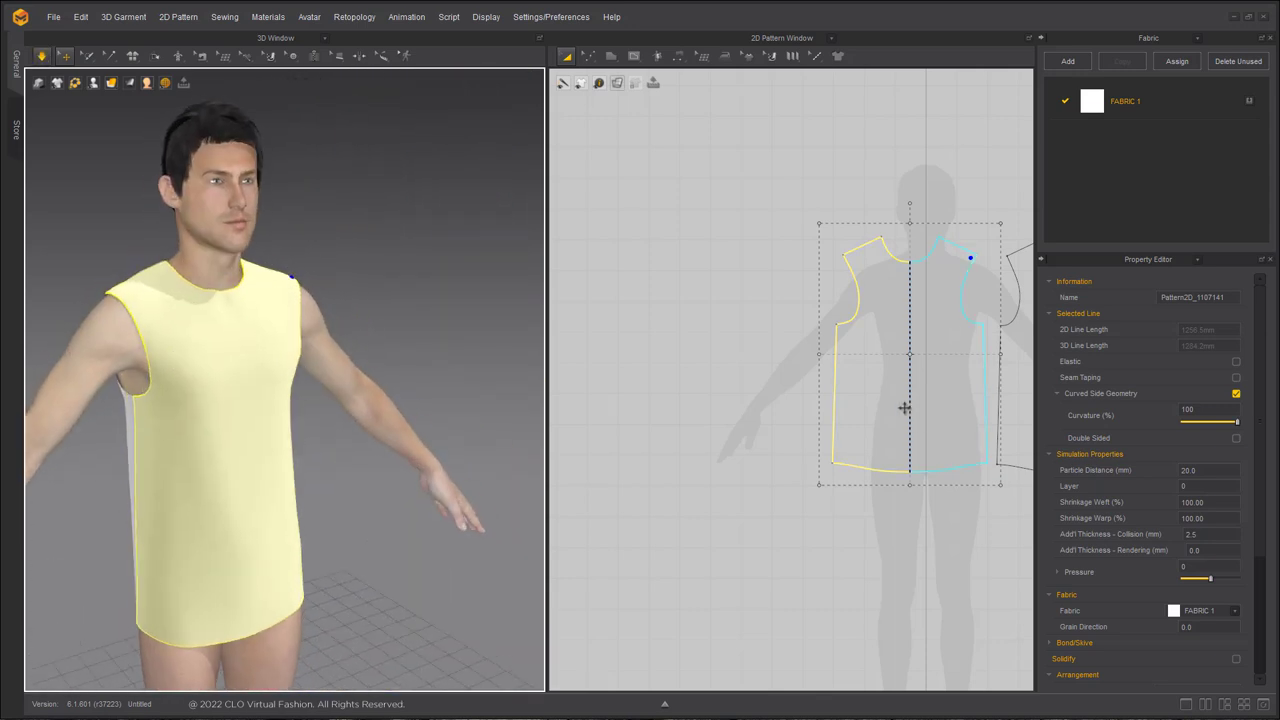
click(692, 331)
key(space)
Raise the underarm corner points of the front and back bodice pieces to make the armholes shallower
scroll(728, 310, up, 3)
middle_drag(712, 306, 633, 300)
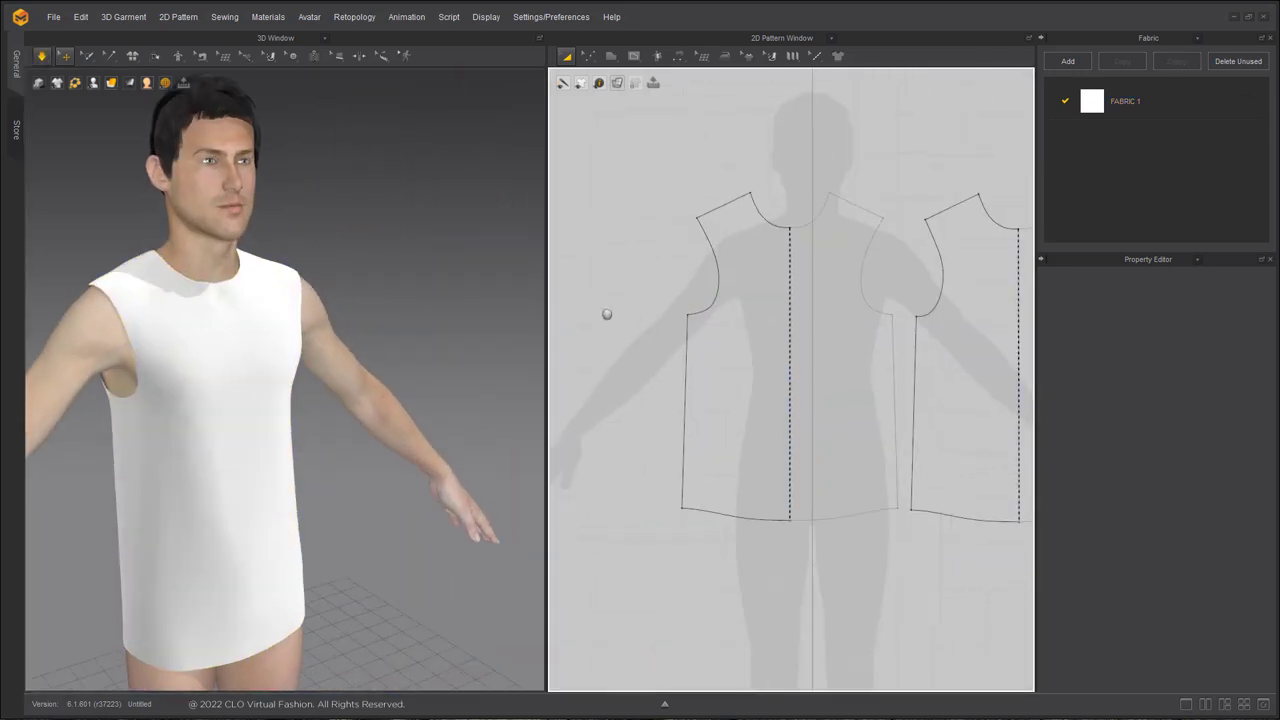
scroll(612, 312, up, 2)
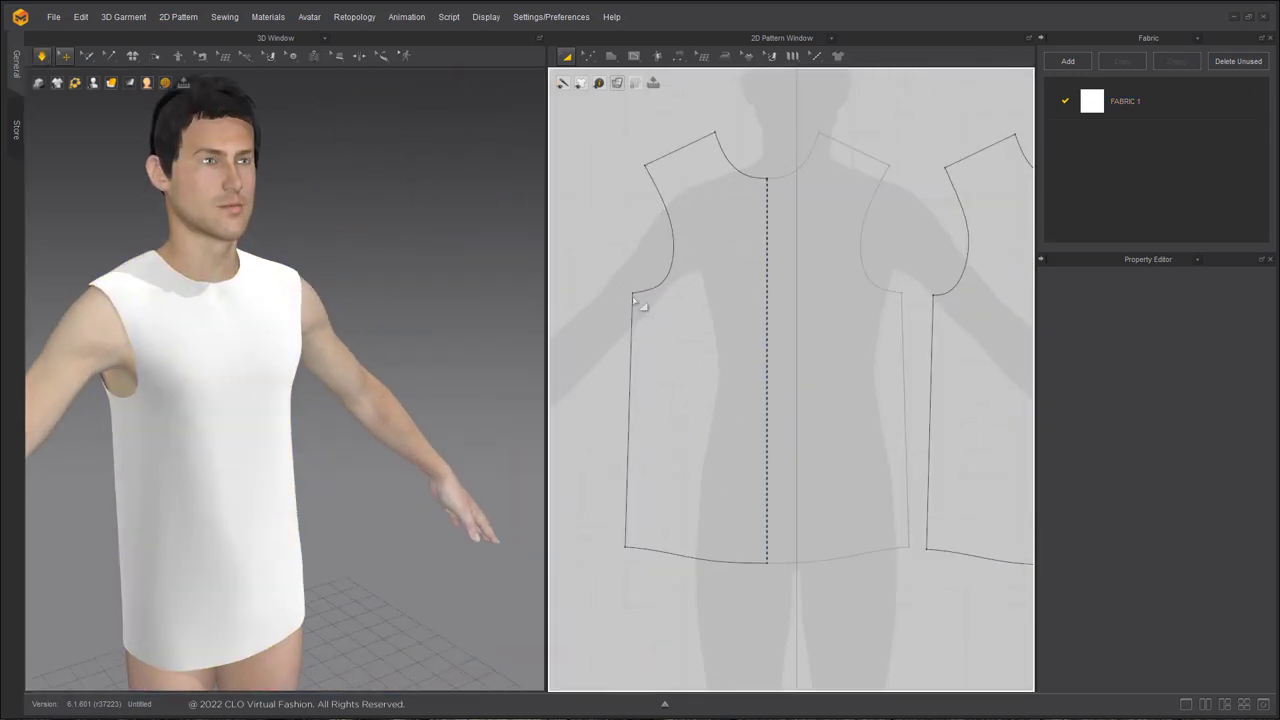
right_drag(350, 362, 272, 275)
scroll(651, 300, down, 1)
key(z)
scroll(800, 285, up, 2)
drag(923, 363, 926, 366)
click(864, 305)
drag(873, 331, 861, 290)
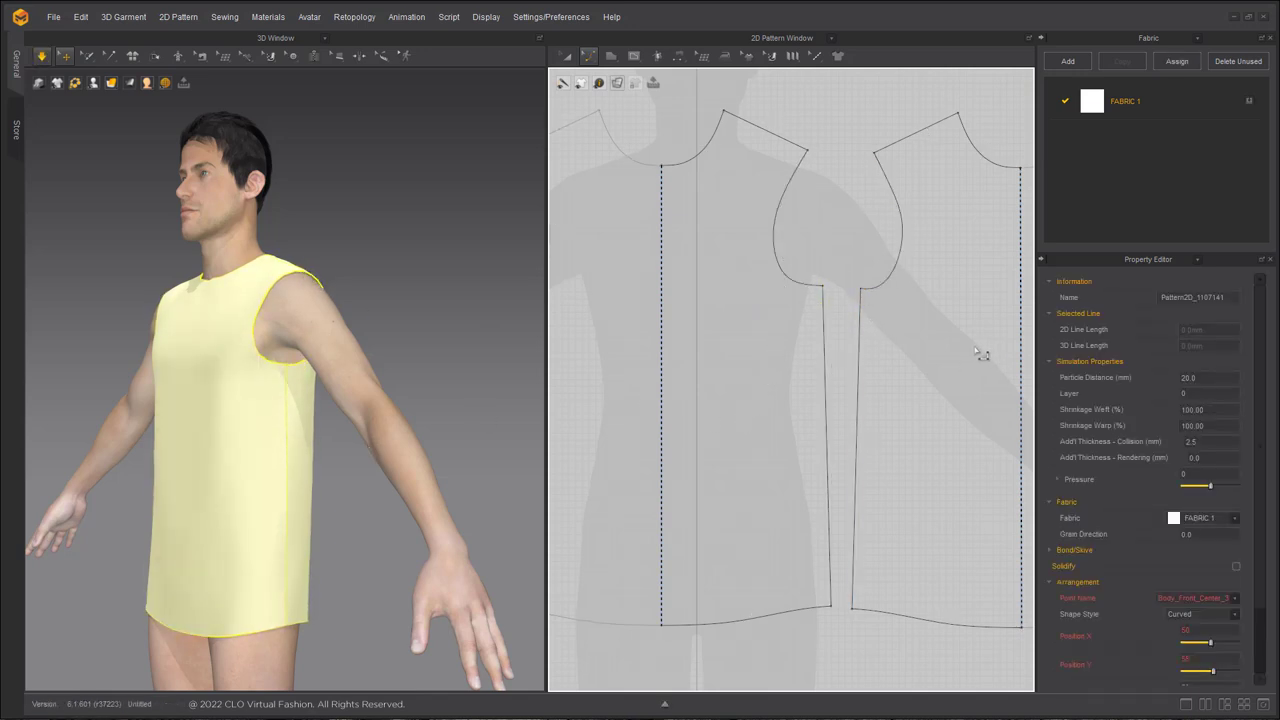
Refine the armhole curves of the front and back bodice pieces
click(778, 246)
click(897, 248)
drag(897, 258, 900, 262)
click(848, 287)
scroll(892, 247, up, 5)
drag(888, 342, 894, 349)
scroll(620, 368, down, 4)
Examine the fit of the shoulders and armholes on the avatar from several angles in the 3D view
scroll(620, 370, down, 2)
middle_drag(620, 370, 827, 302)
right_drag(290, 398, 352, 388)
middle_drag(235, 322, 400, 334)
scroll(400, 334, up, 3)
scroll(399, 334, down, 3)
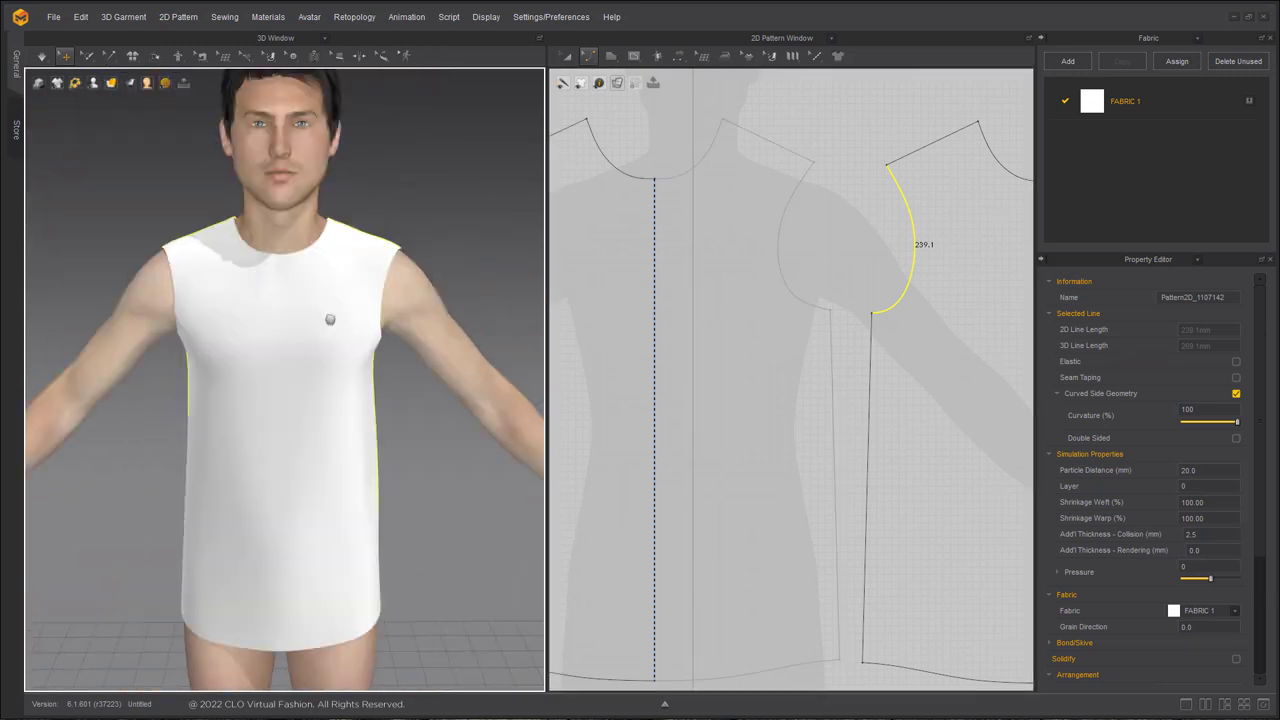
scroll(419, 318, up, 1)
scroll(420, 303, up, 1)
right_drag(420, 303, 443, 277)
scroll(471, 266, up, 4)
middle_drag(436, 221, 349, 281)
right_drag(349, 281, 183, 422)
right_drag(228, 329, 297, 246)
middle_drag(306, 245, 344, 219)
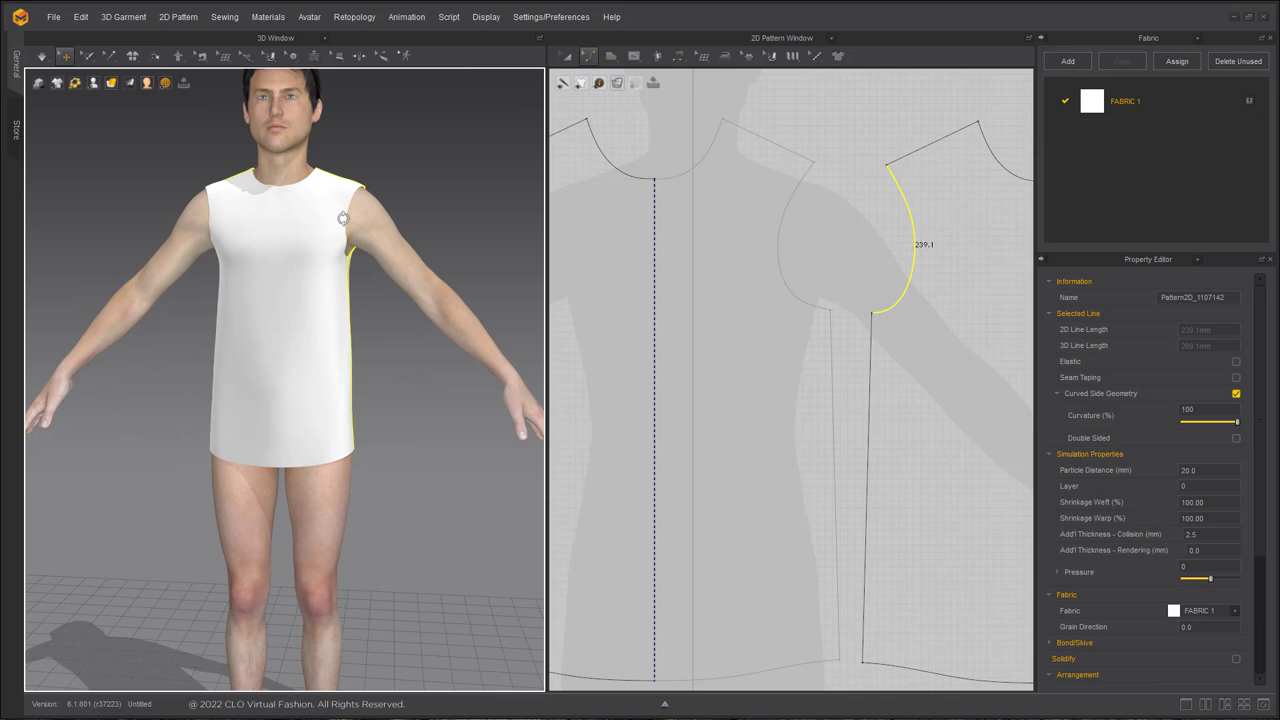
scroll(343, 214, up, 3)
right_drag(354, 223, 368, 198)
scroll(368, 198, down, 4)
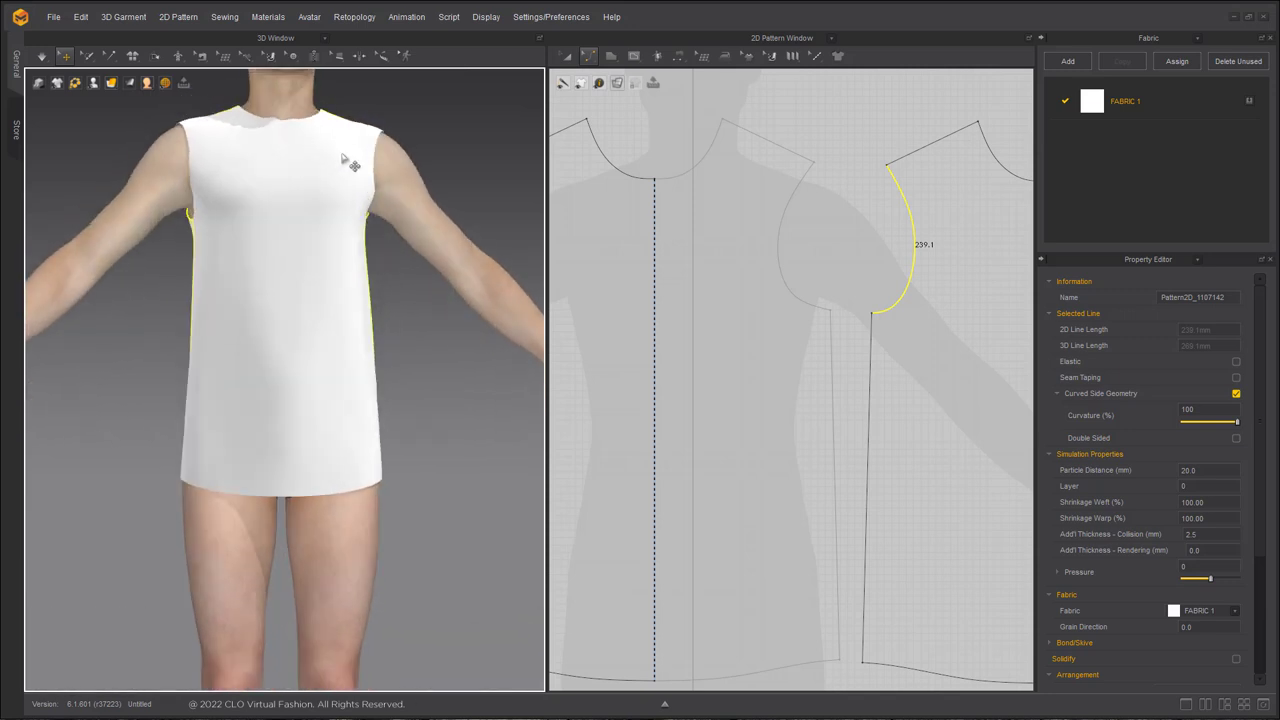
scroll(678, 301, down, 5)
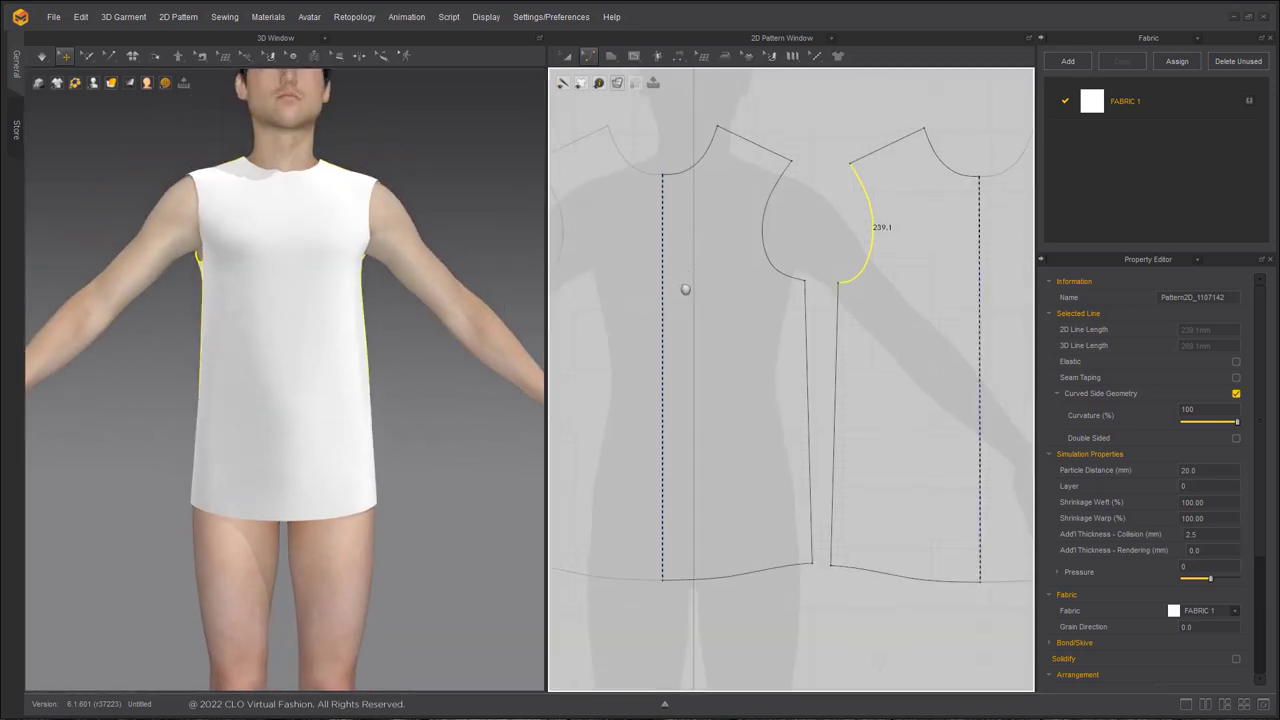
Draw a rectangular sleeve pattern about 211 by 477 mm beside the back bodice piece
click(634, 56)
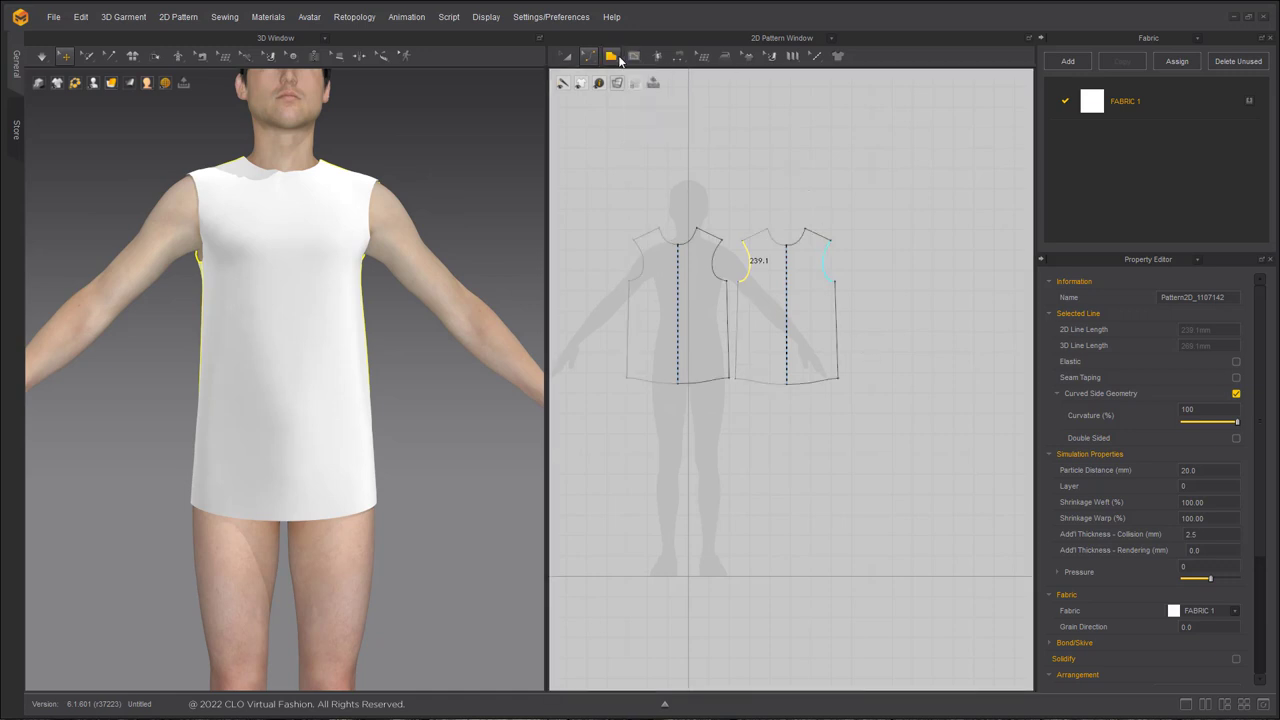
click(611, 56)
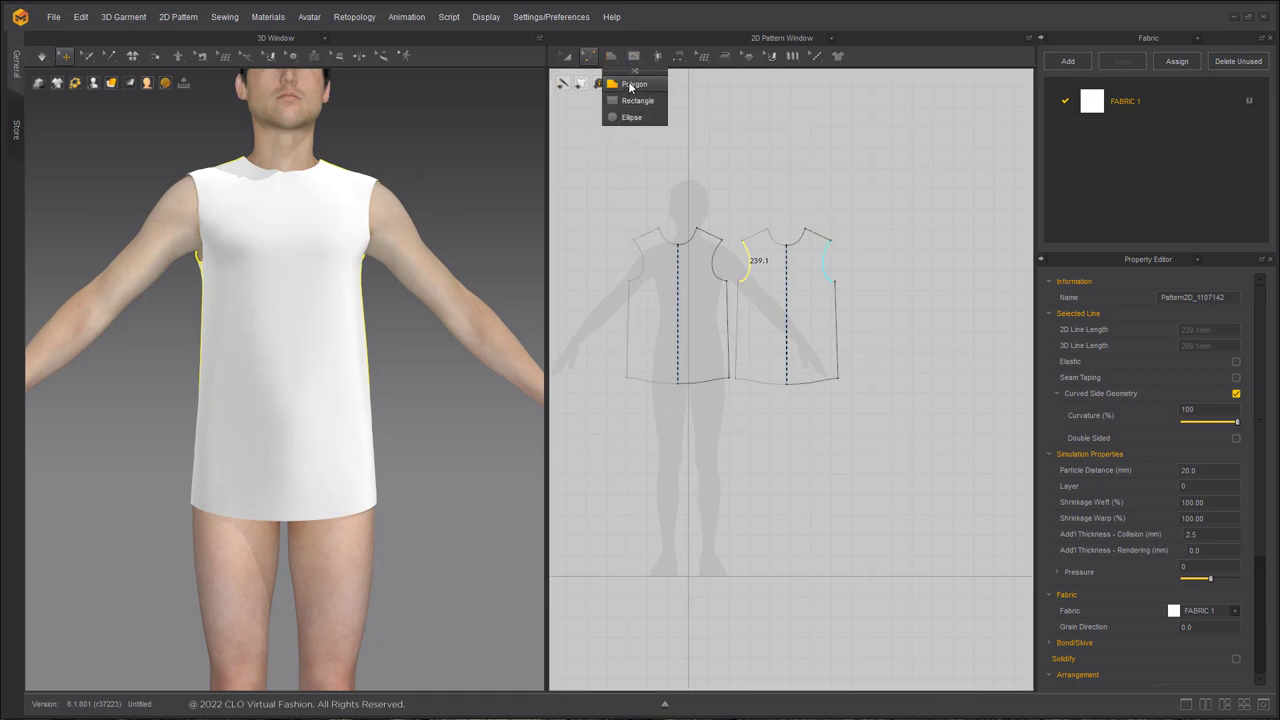
click(632, 84)
scroll(629, 168, up, 5)
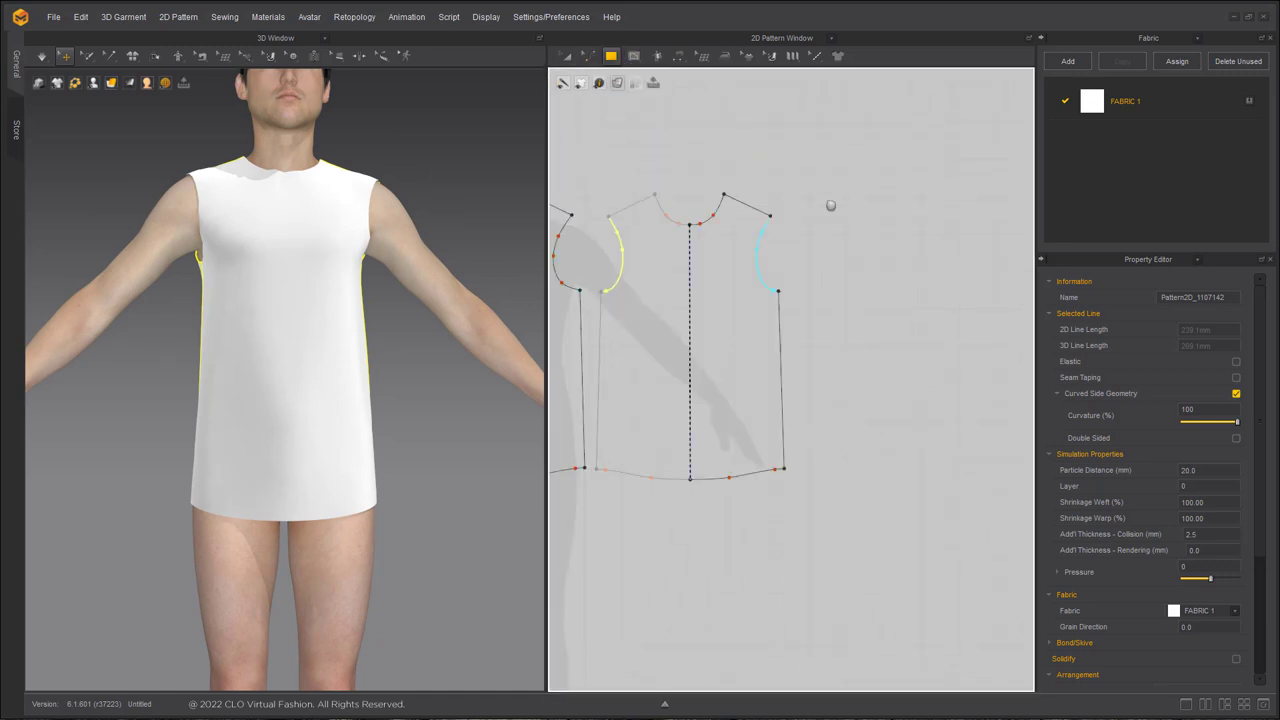
drag(810, 209, 888, 388)
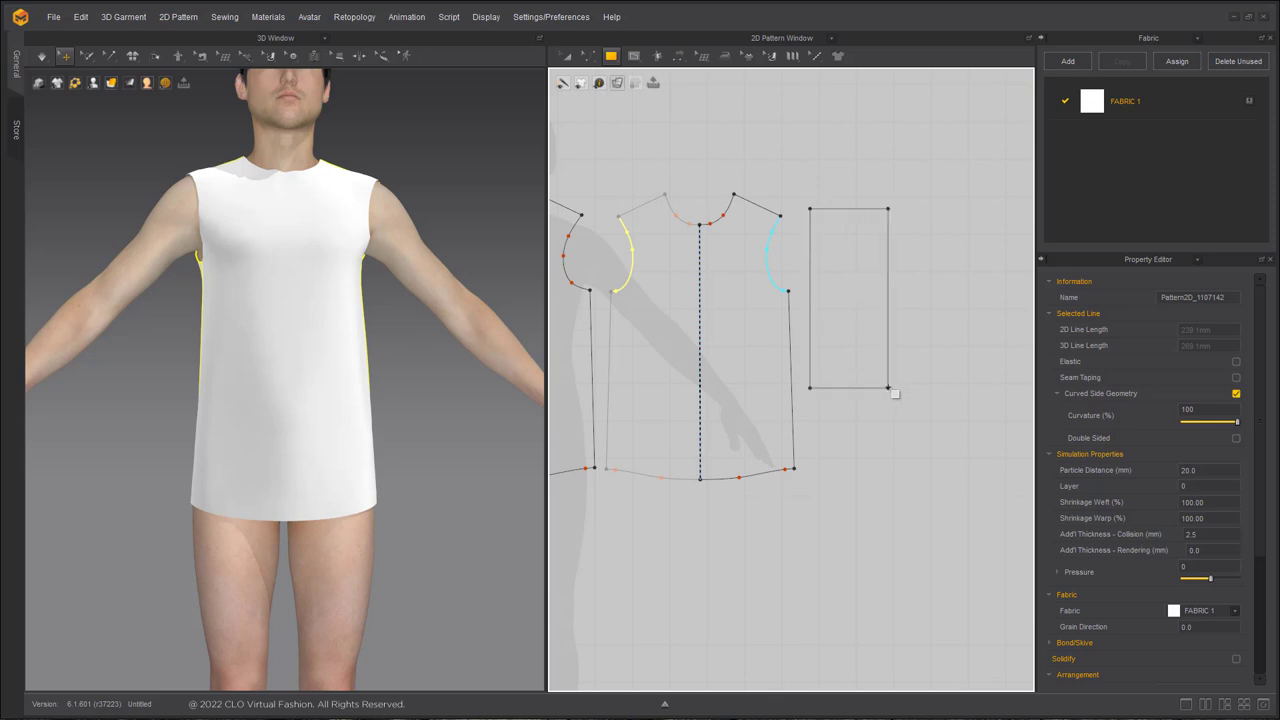
Set the sleeve rectangle's upper edge to 260 mm and move its lower outer corner out to the same width
click(769, 248)
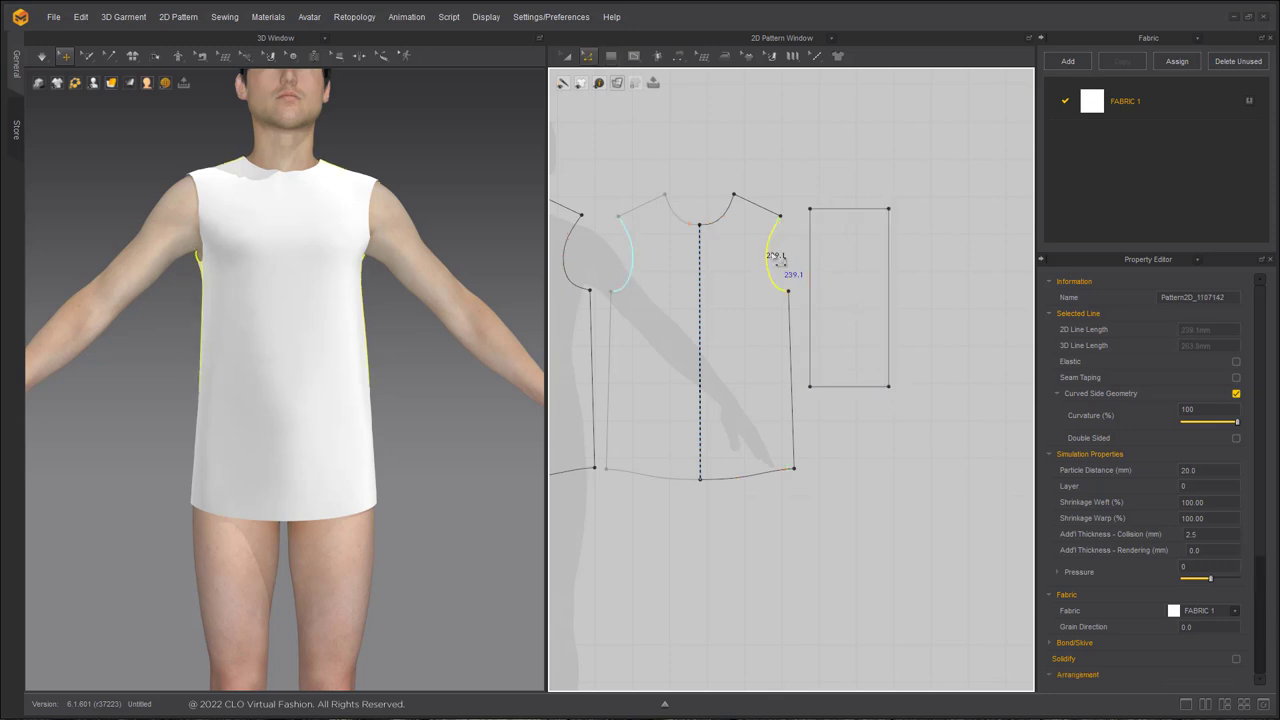
middle_drag(575, 214, 616, 221)
click(607, 266)
key(a)
click(891, 309)
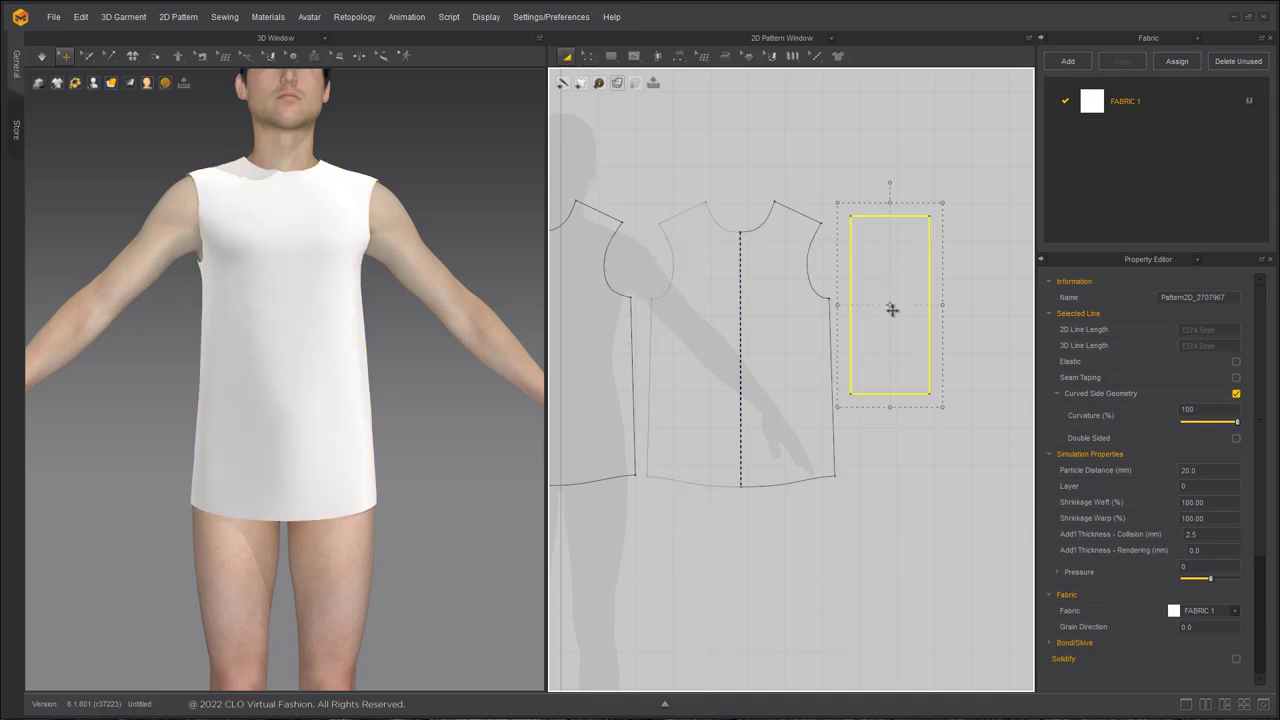
click(920, 190)
click(897, 215)
right_click(886, 217)
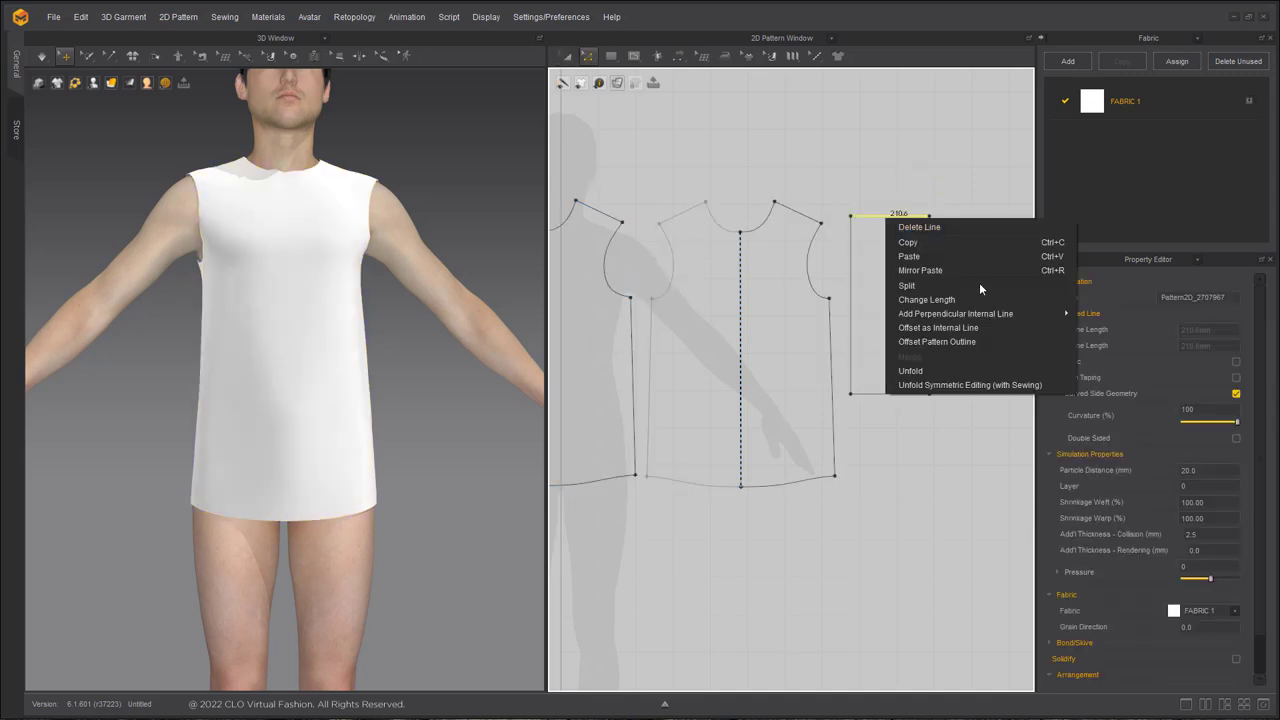
click(948, 300)
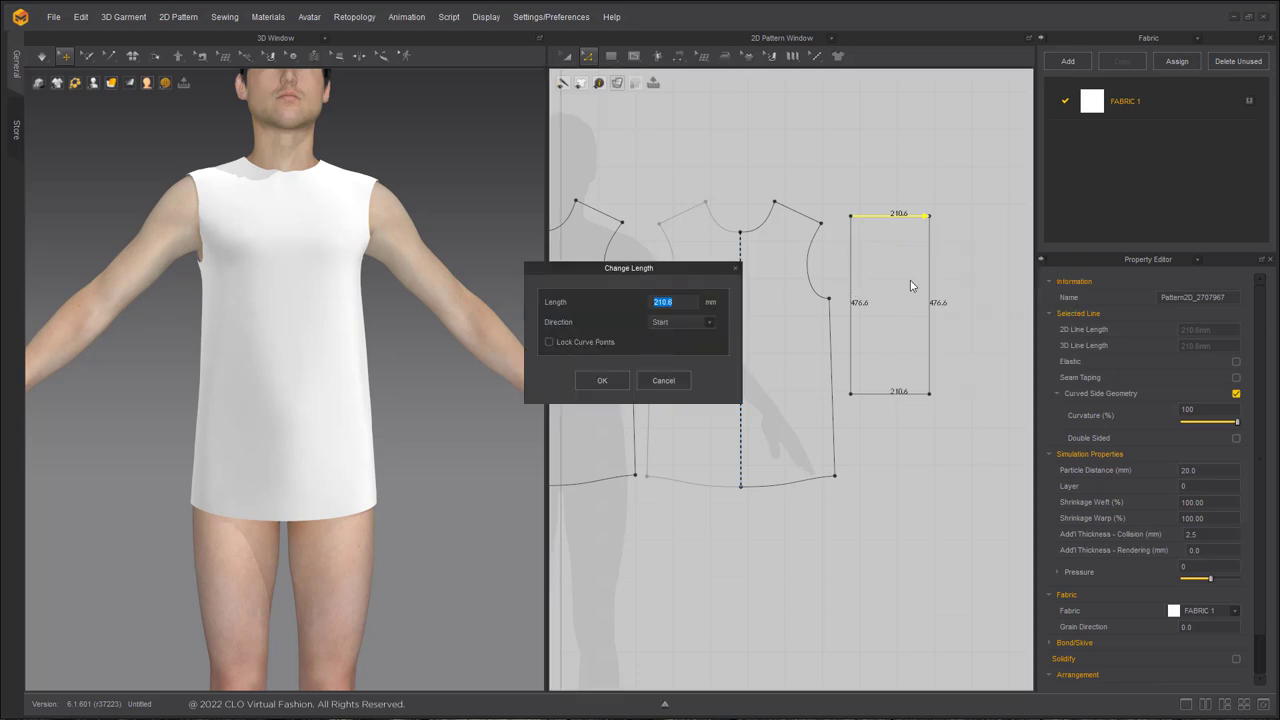
text(260)
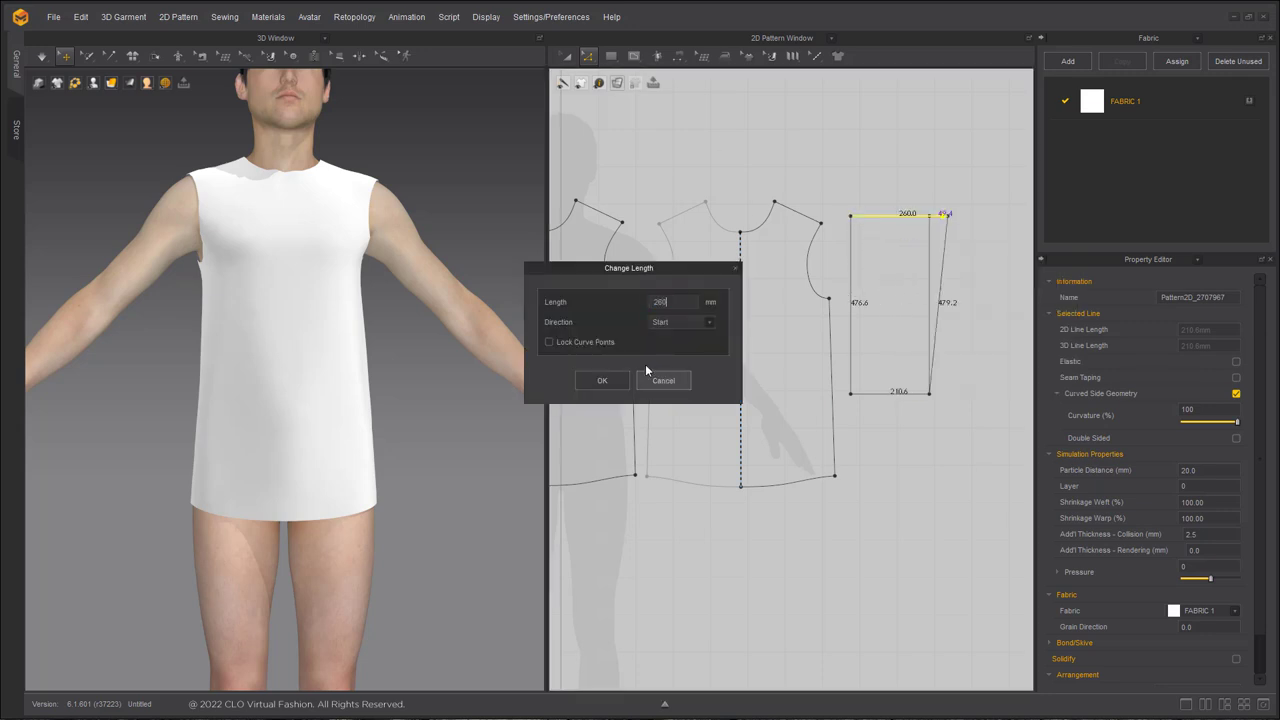
key(Return)
drag(938, 402, 956, 402)
click(731, 100)
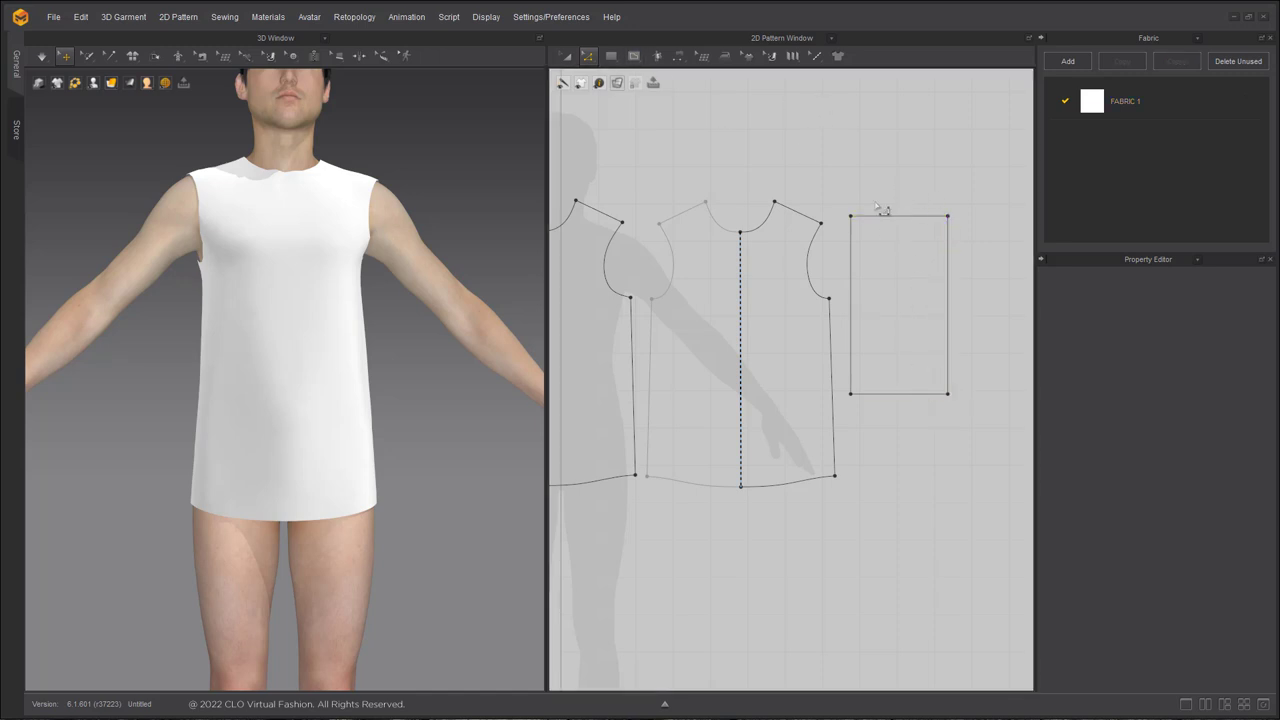
Lower the sleeve's upper corner nearest the bodice to a side length of about 386 mm and bend the upper edge into an S-shaped cap
drag(853, 219, 917, 227)
scroll(918, 210, up, 5)
drag(819, 269, 822, 298)
scroll(873, 242, down, 2)
mouse_move(916, 234)
mouse_down()
mouse_move(918, 250)
mouse_move(906, 238)
mouse_up()
scroll(906, 240, down, 2)
Move the sleeve piece beside the avatar's left arm in the 3D view and tilt it along the arm
middle_drag(818, 242, 1006, 249)
scroll(942, 257, down, 2)
scroll(402, 287, down, 3)
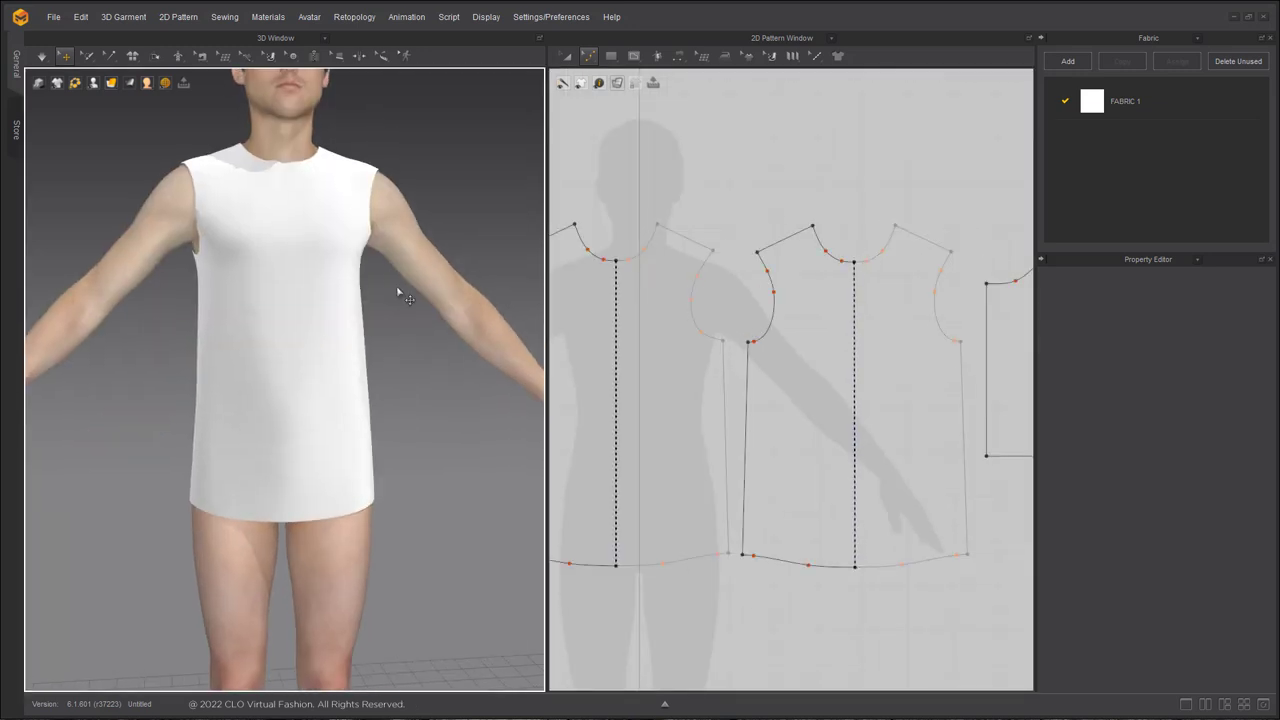
middle_drag(400, 289, 234, 294)
scroll(236, 296, down, 1)
click(387, 251)
drag(403, 200, 347, 198)
drag(456, 299, 308, 290)
Wrap the sleeve piece around the avatar's left arm using the Arm_Front_2_L arrangement point
key(shift+f)
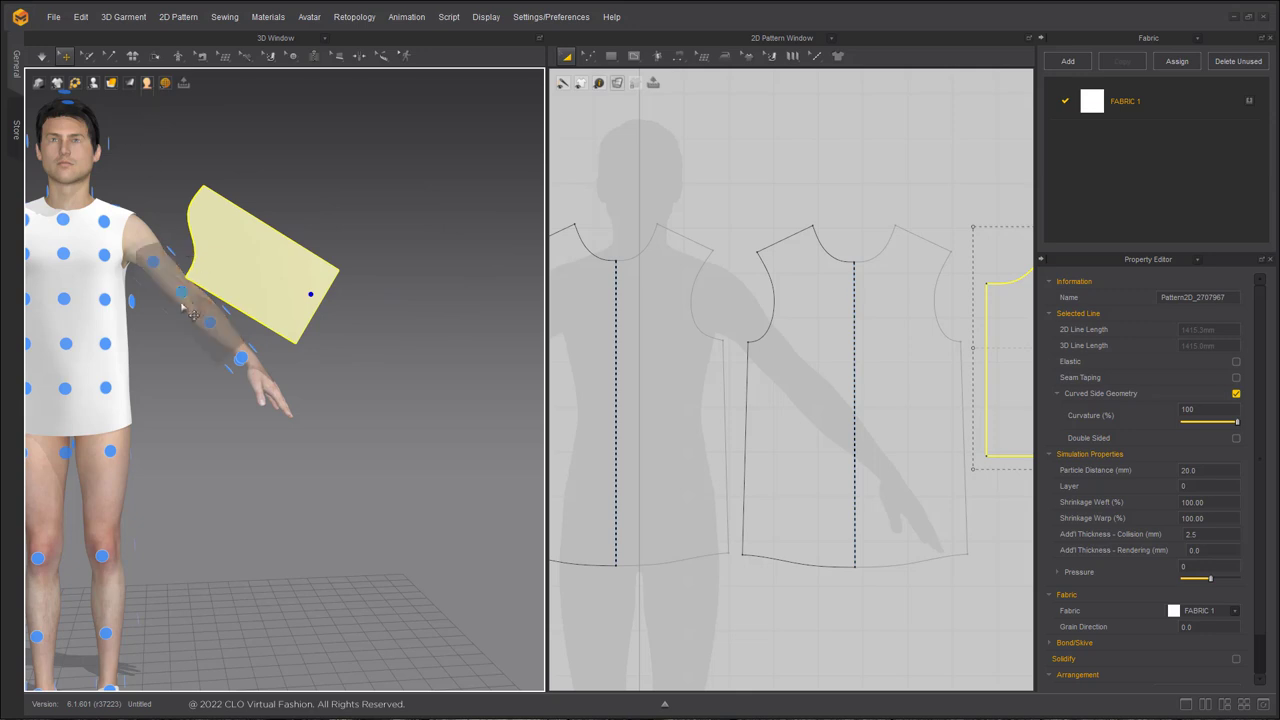
click(153, 262)
right_drag(198, 242, 290, 225)
click(350, 264)
click(514, 239)
key(shift+f)
Adjust the sleeve's position on the arm so its cap lines up with the bodice armhole
drag(324, 271, 292, 271)
right_drag(182, 274, 257, 278)
drag(316, 295, 307, 269)
scroll(343, 293, up, 4)
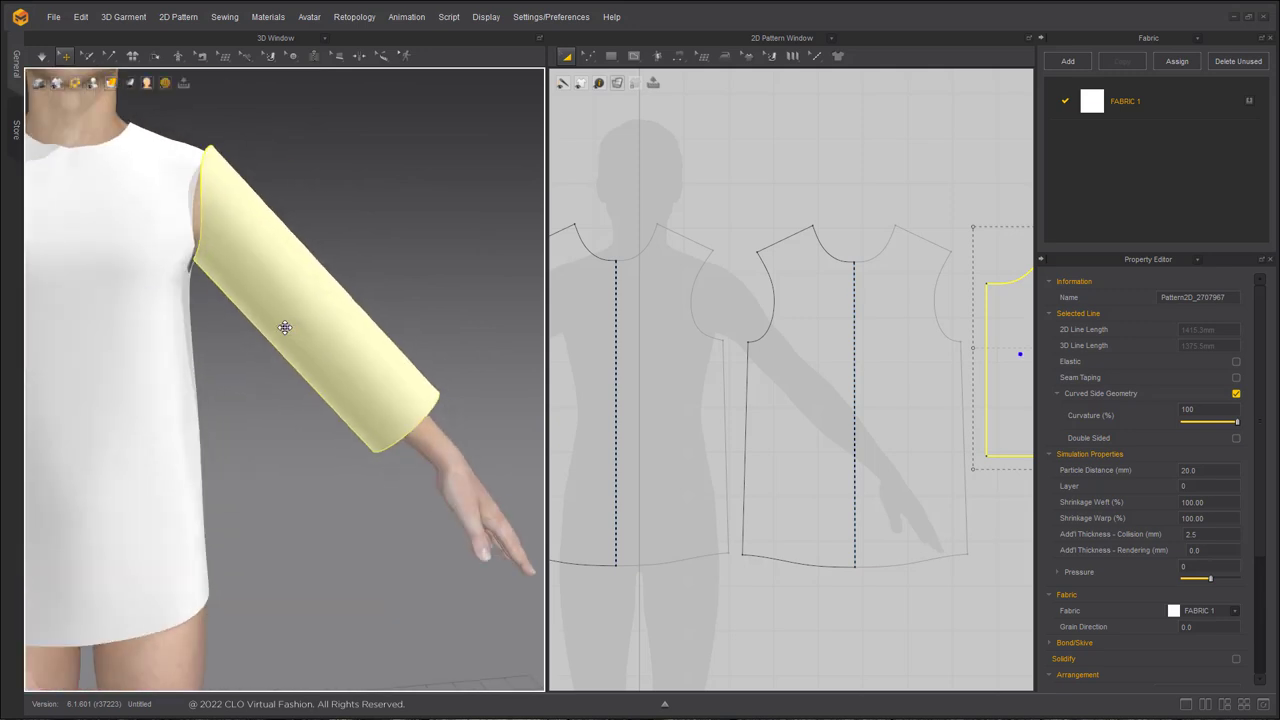
click(285, 327)
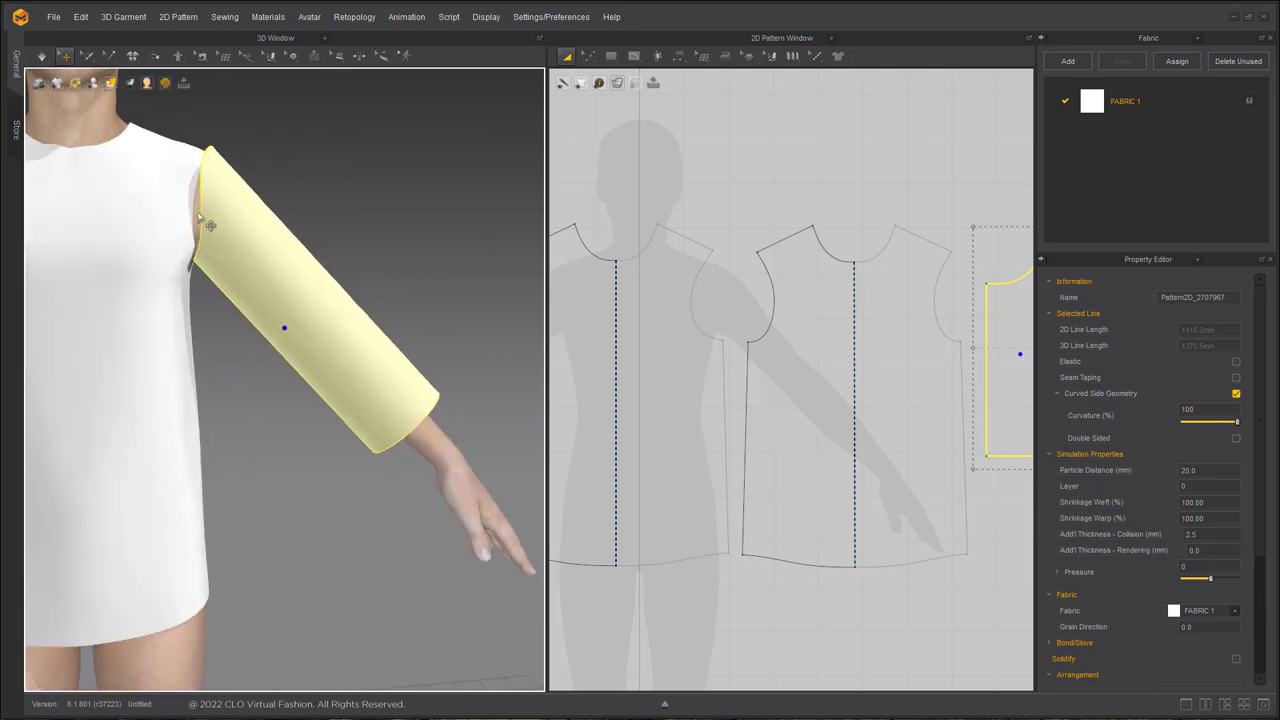
right_drag(199, 261, 363, 280)
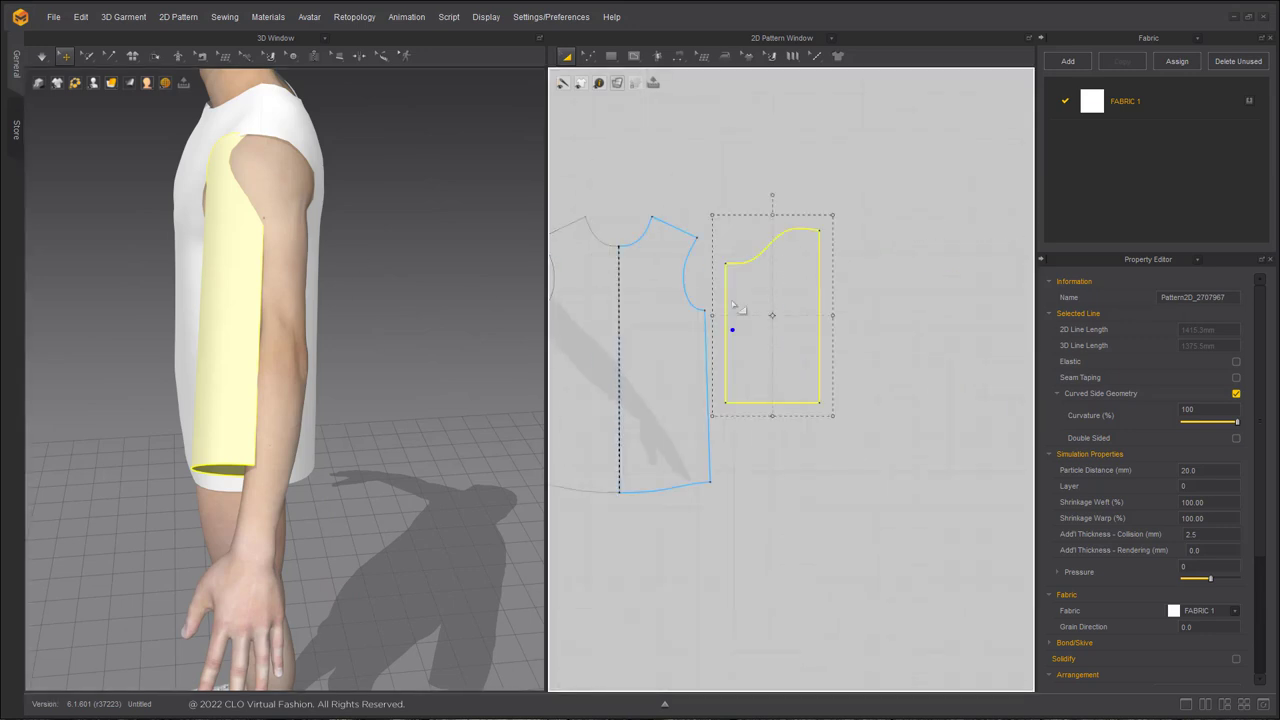
Check the front armhole's length and reshape the sleeve cap into a smoother S-curve
key(Escape)
scroll(838, 197, up, 4)
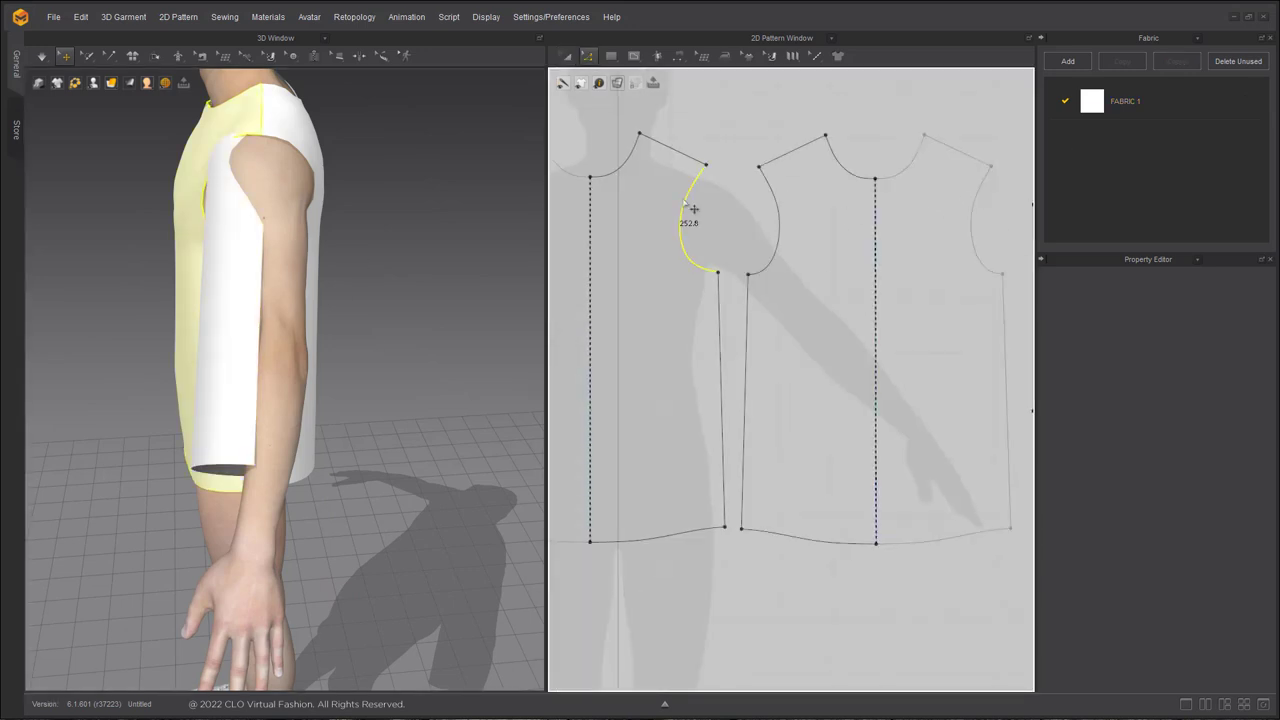
click(693, 209)
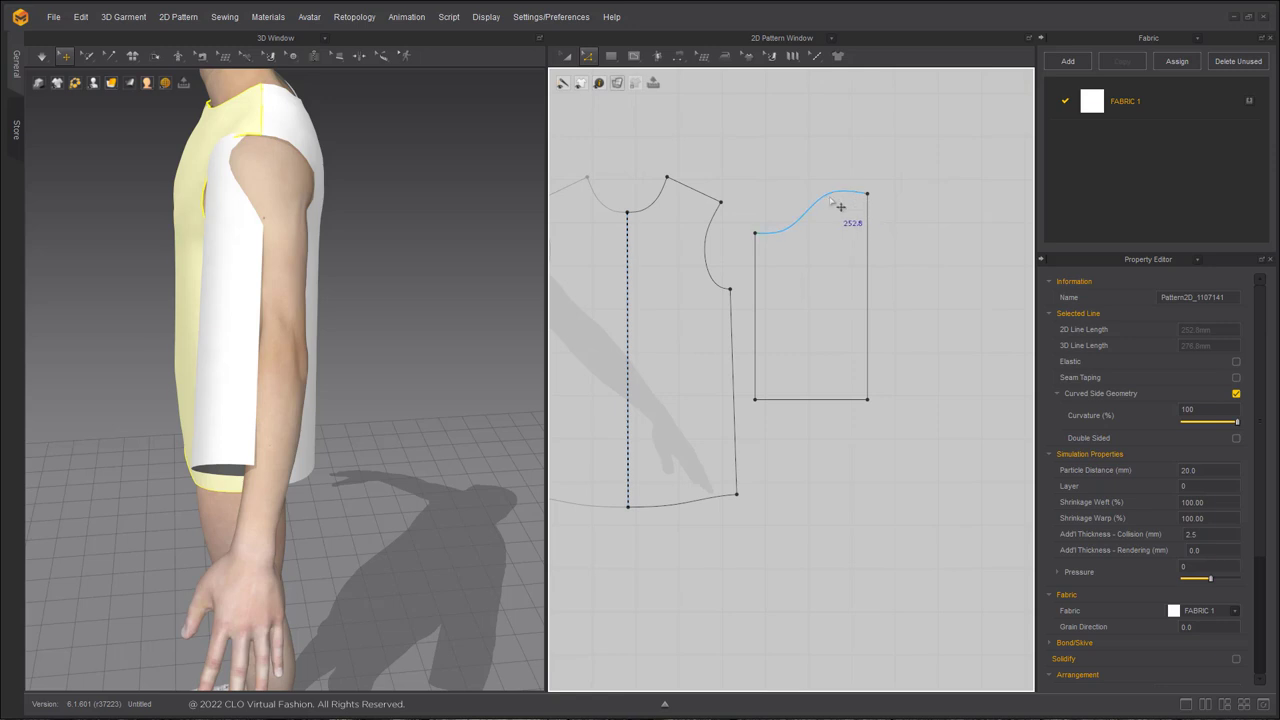
scroll(838, 205, up, 3)
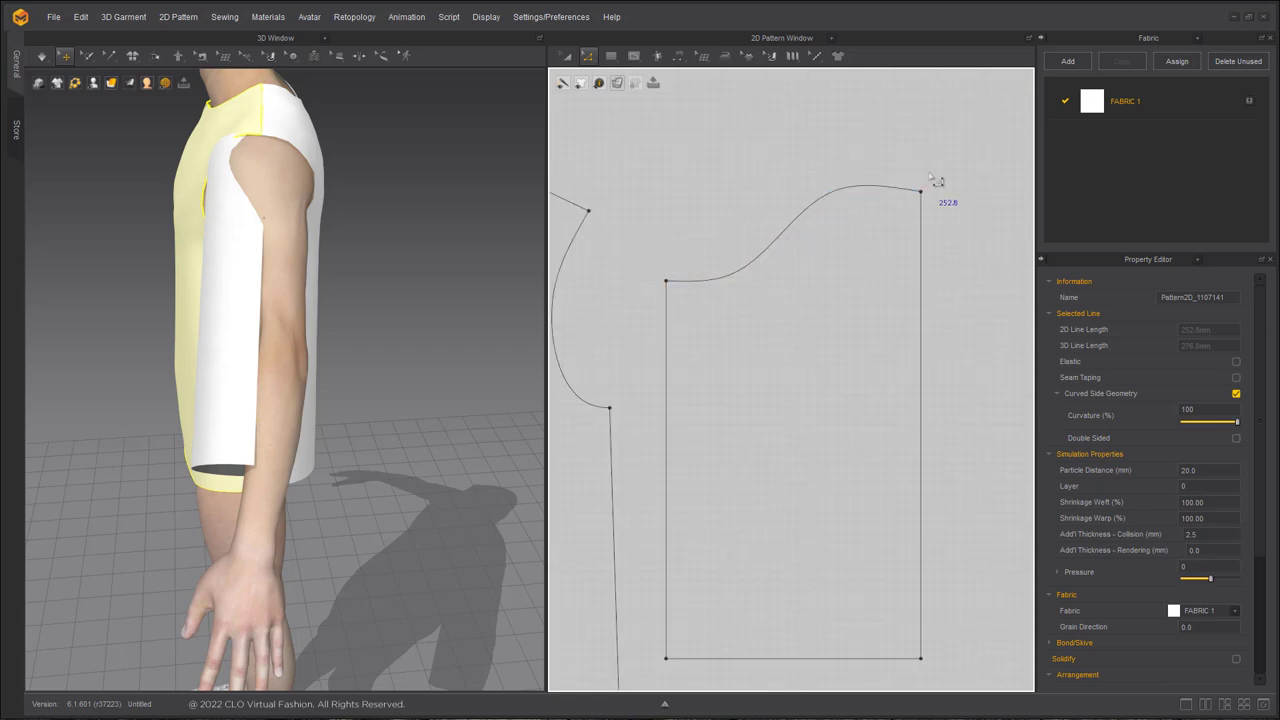
drag(833, 195, 823, 212)
click(819, 185)
click(810, 217)
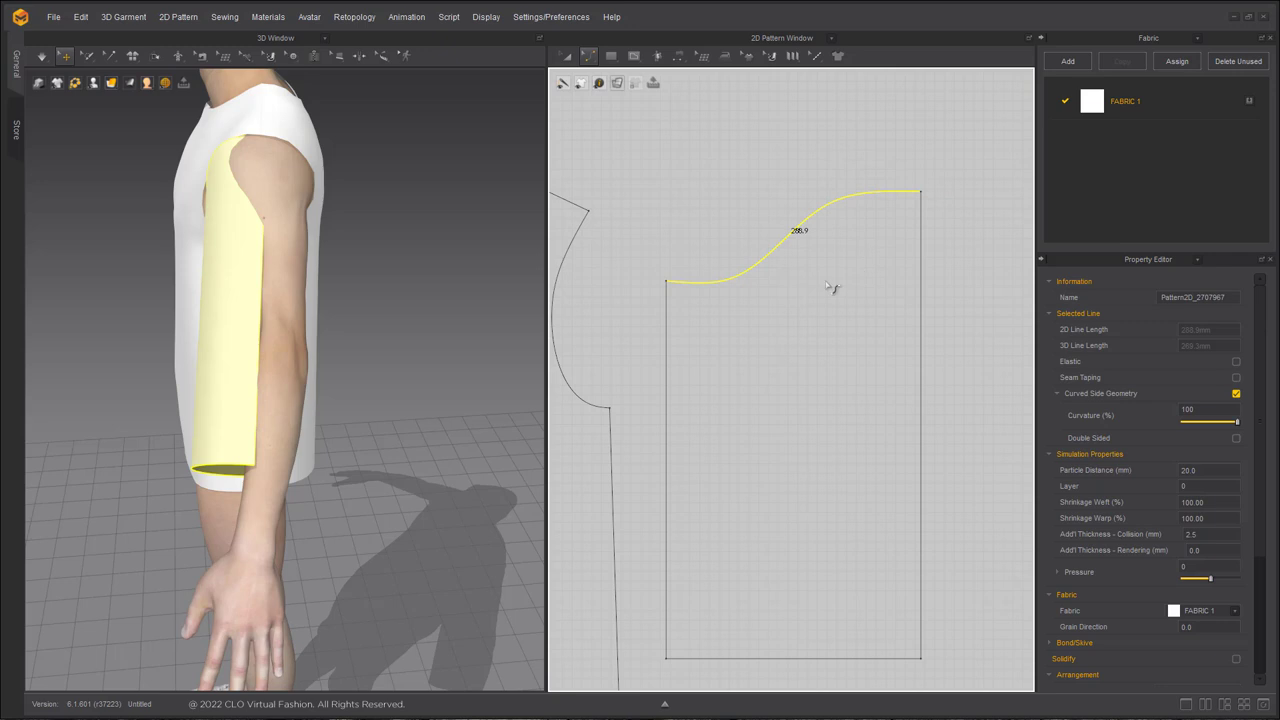
Change the length of the sleeve cap curve to 252 mm to match the front armhole
click(752, 141)
right_click(807, 226)
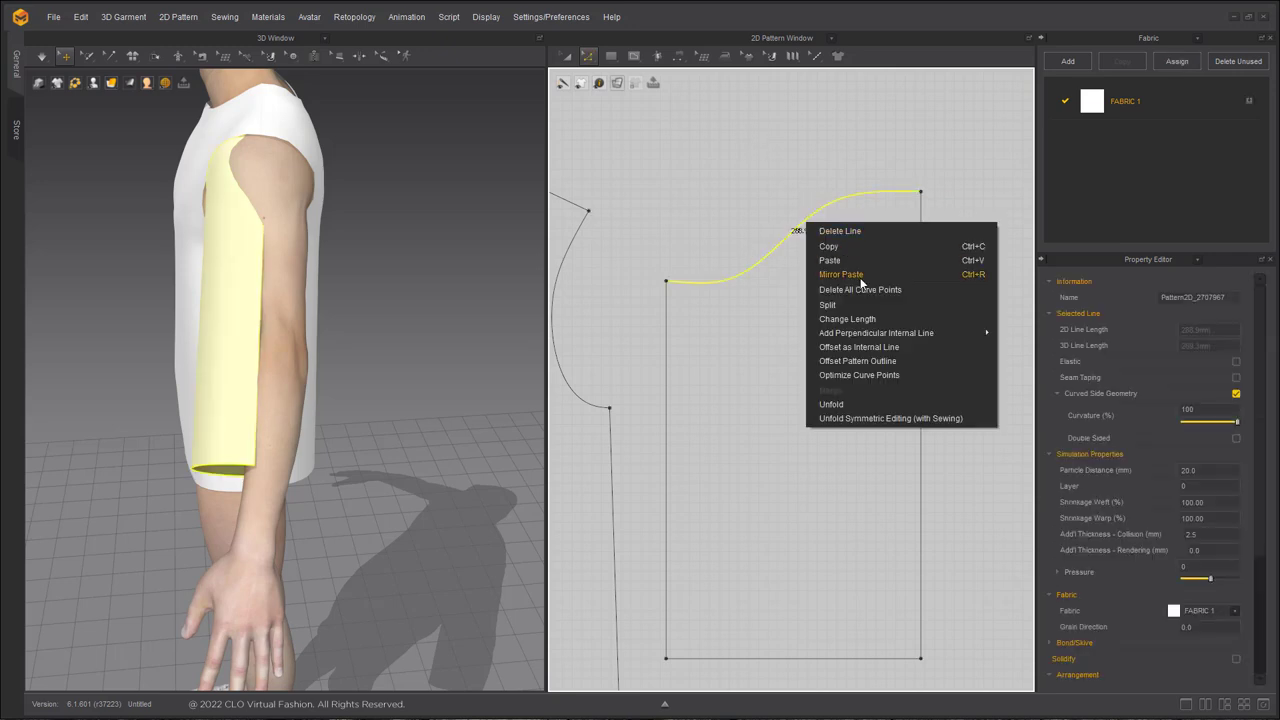
click(847, 319)
text(252)
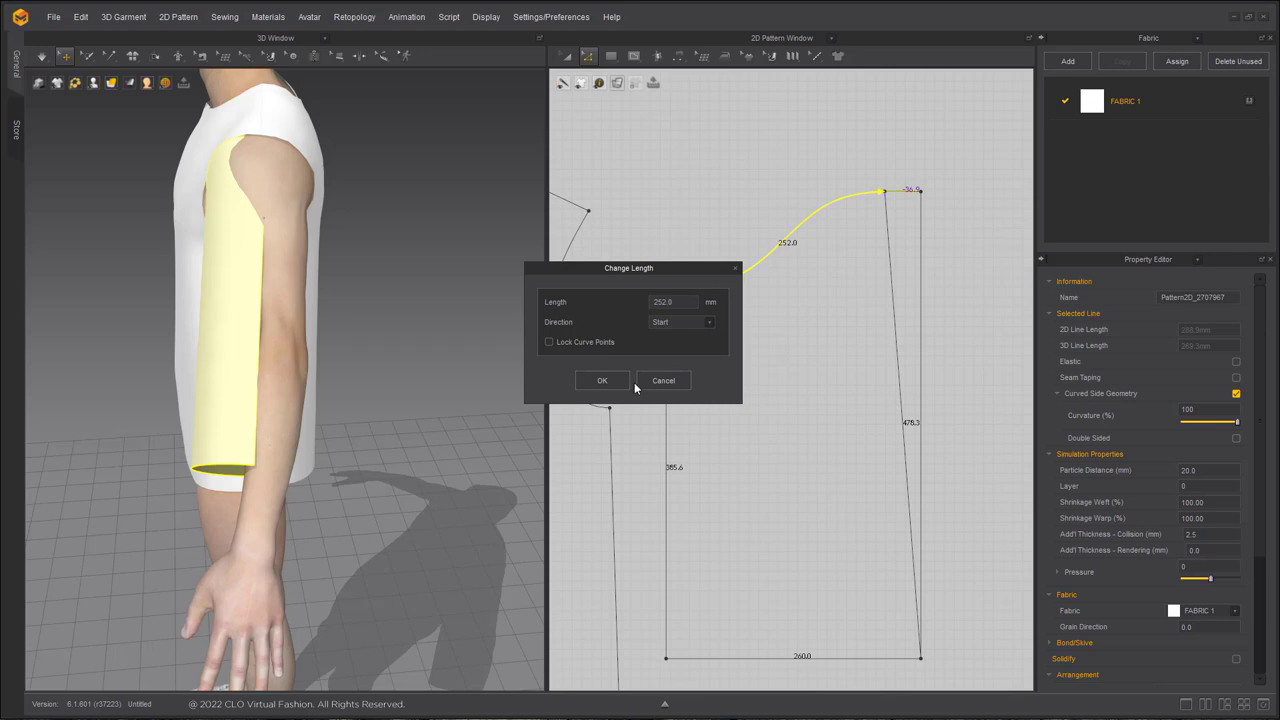
click(602, 384)
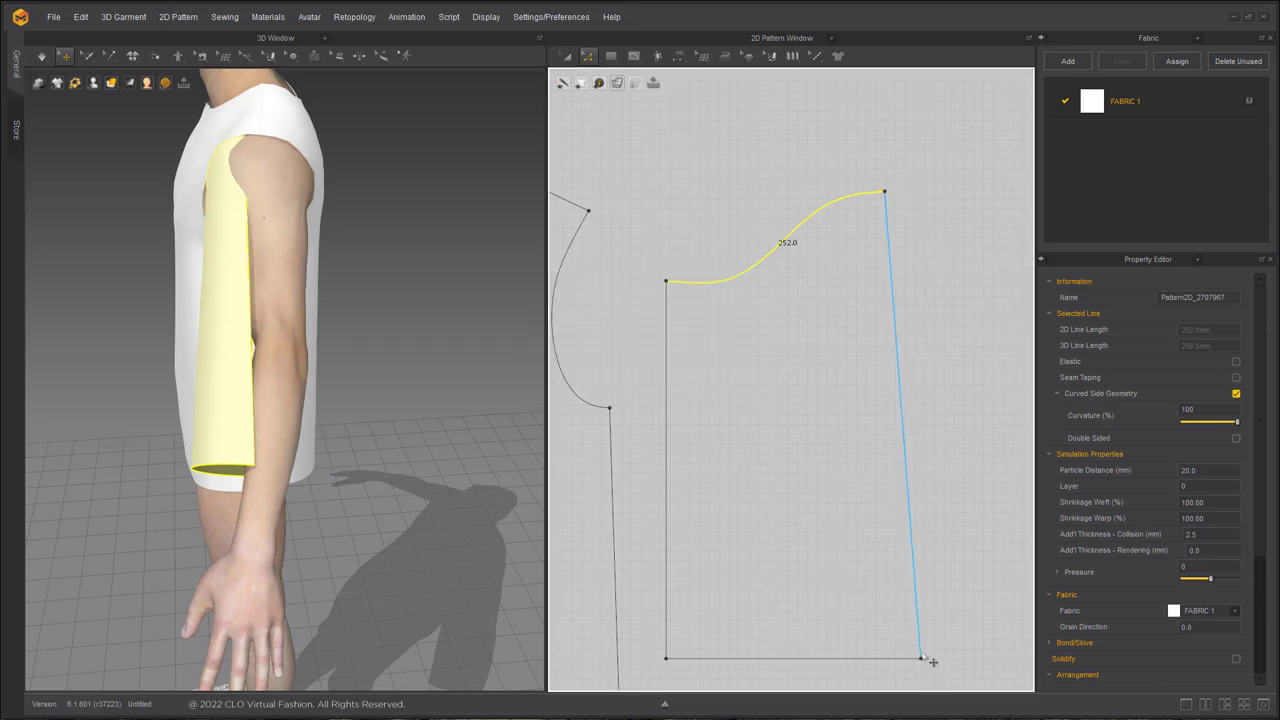
Move the sleeve's lower outer corner inward to make the side edge vertical, and fine-tune the cap curve
drag(920, 661, 884, 654)
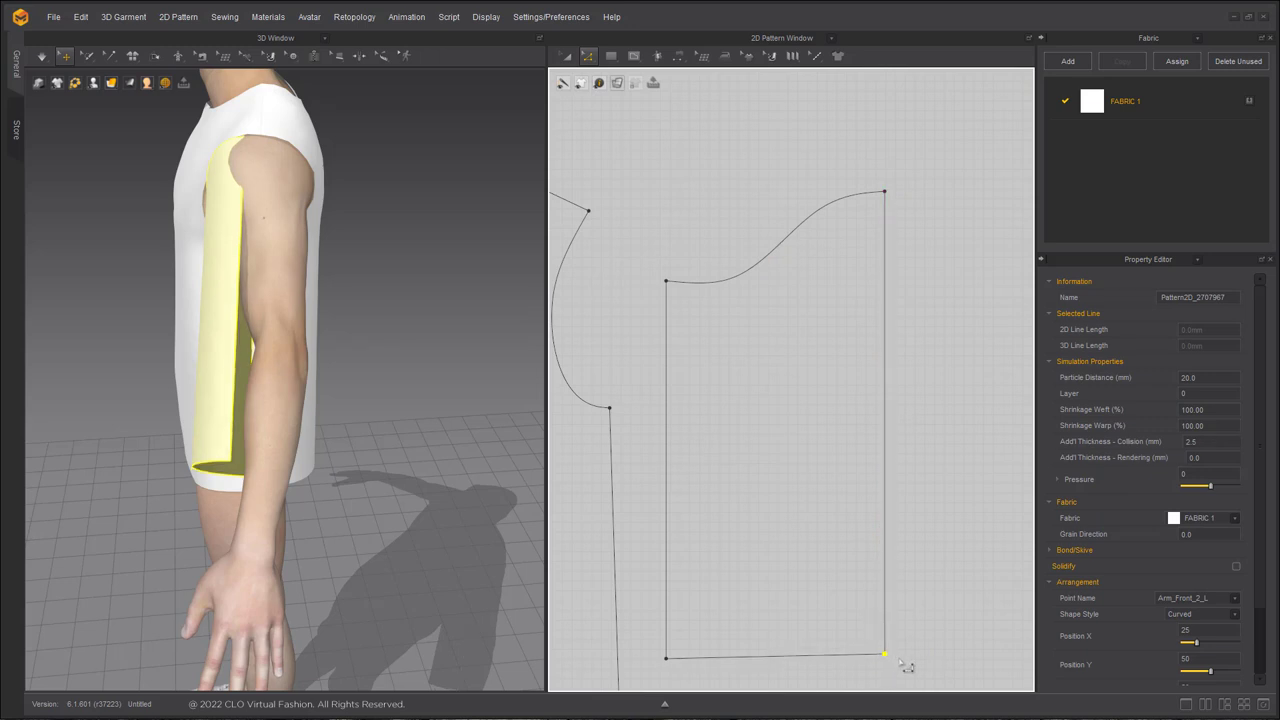
click(727, 300)
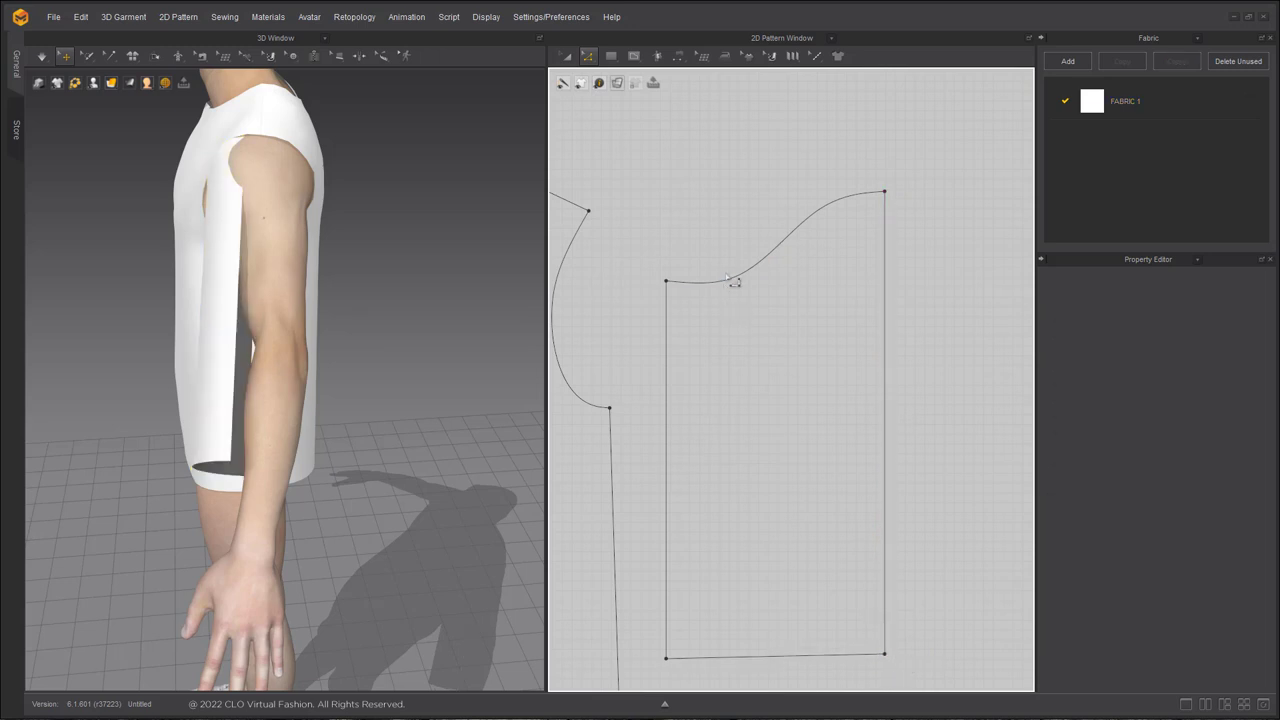
click(792, 241)
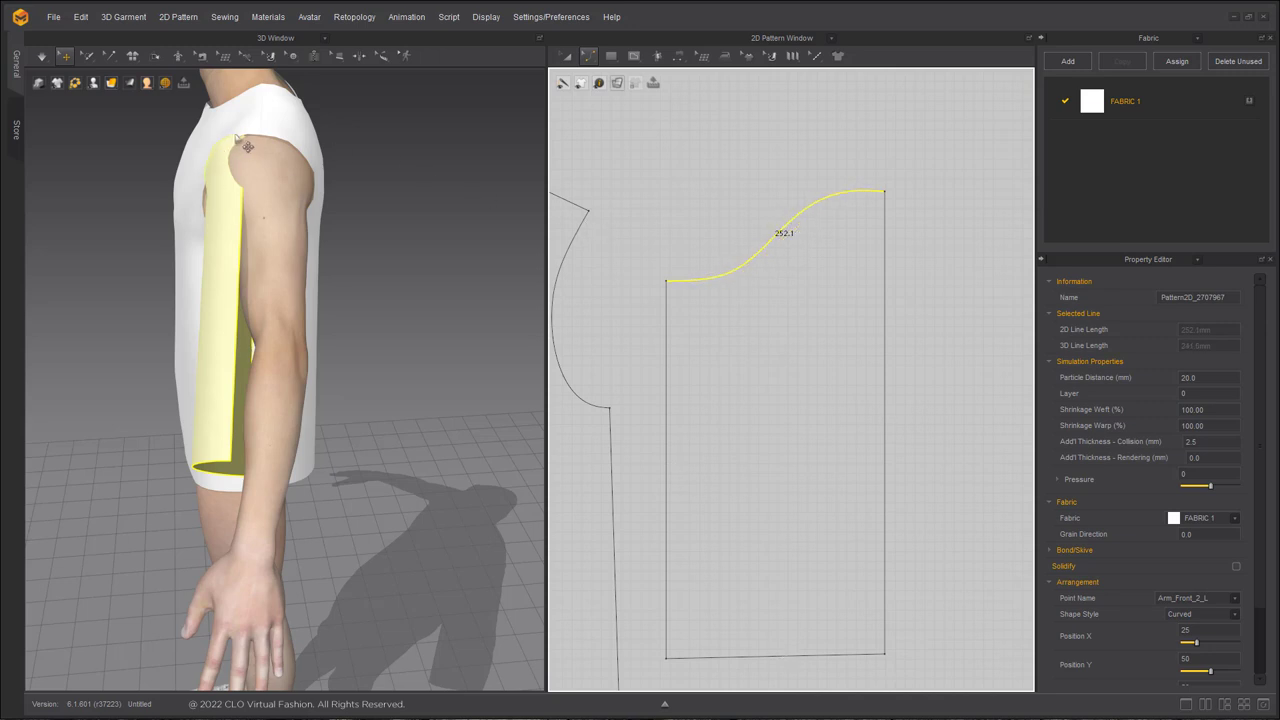
Fine-tune the sleeve cap curve and unfold the sleeve with symmetric editing and sewing along its longer side edge
click(755, 263)
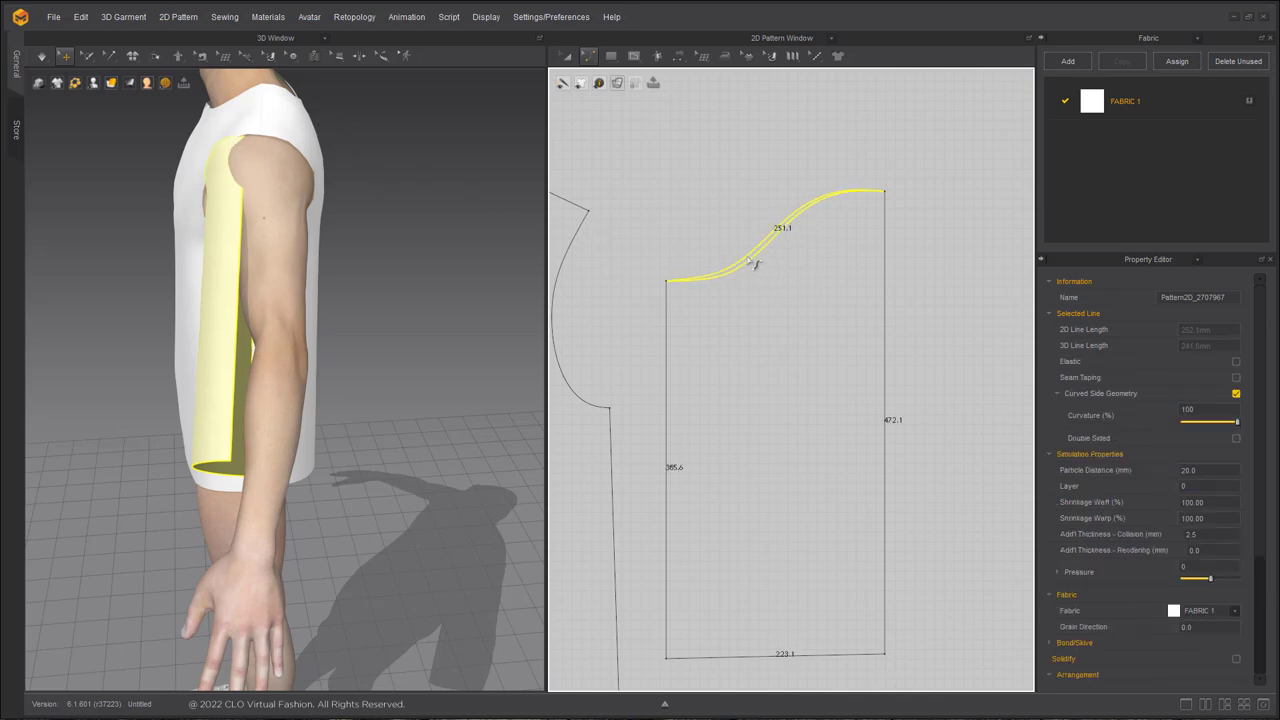
scroll(831, 309, down, 2)
click(934, 326)
click(851, 346)
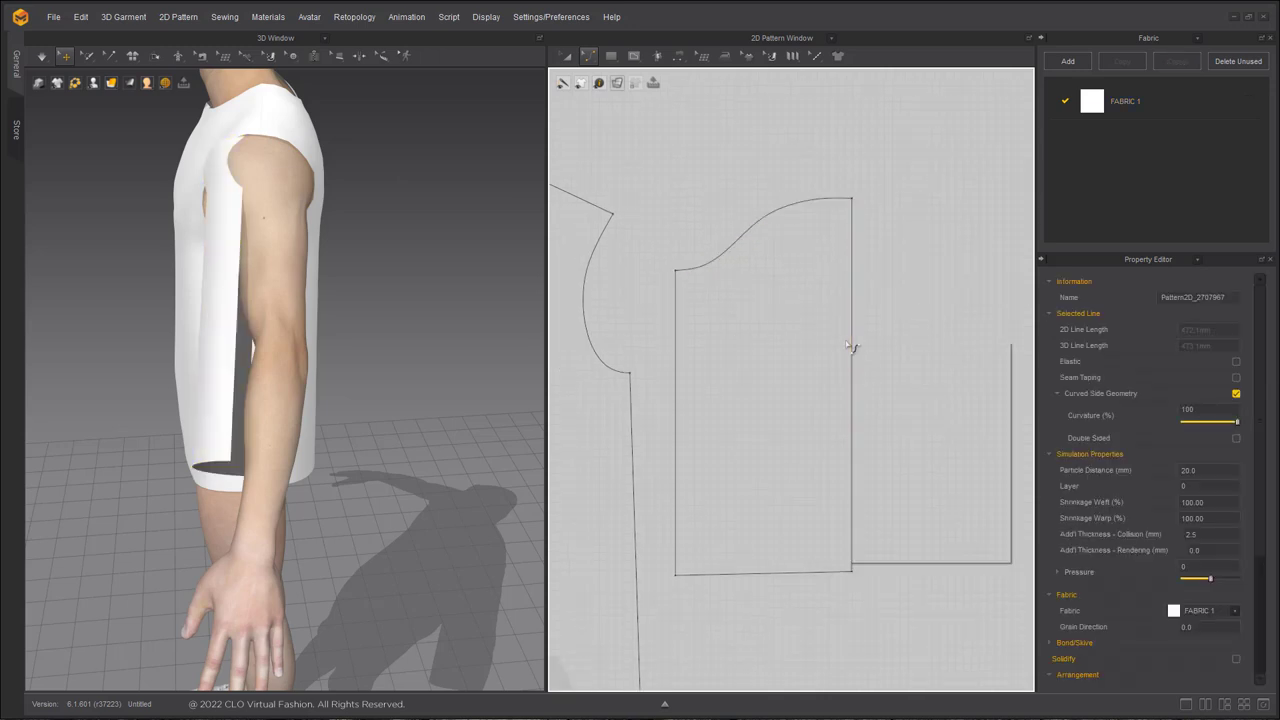
right_click(848, 346)
click(890, 675)
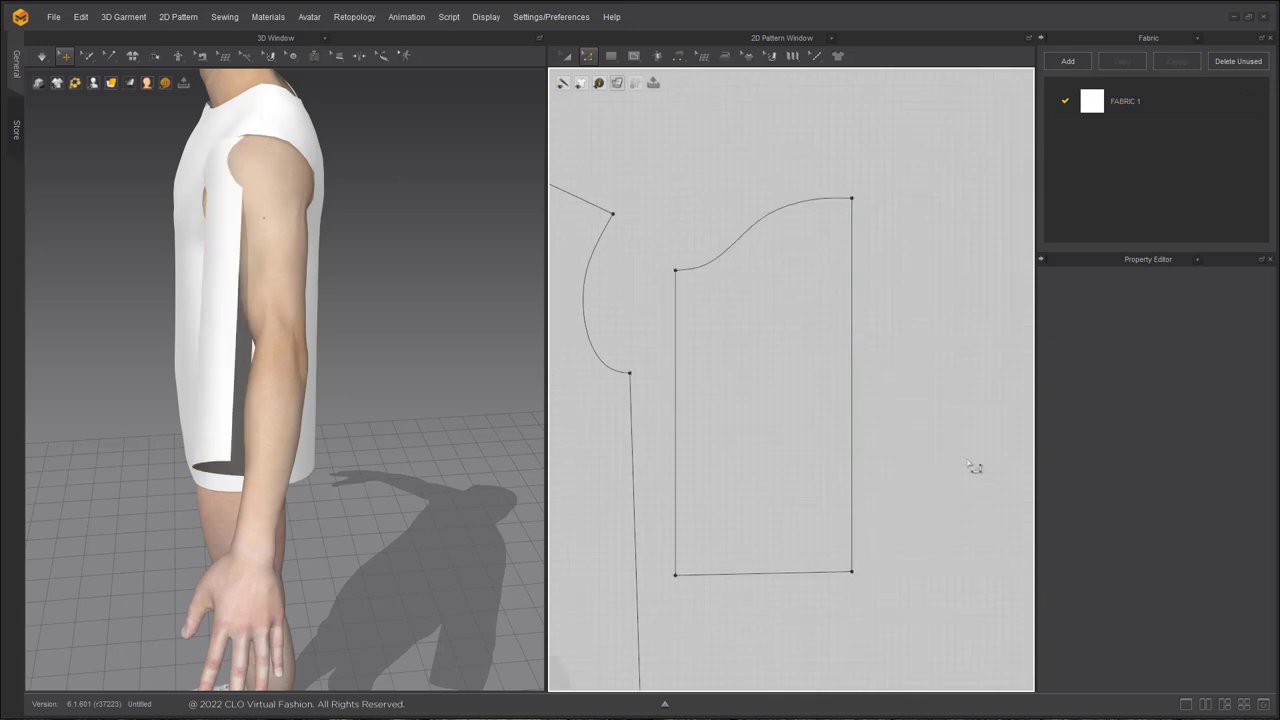
right_click(851, 349)
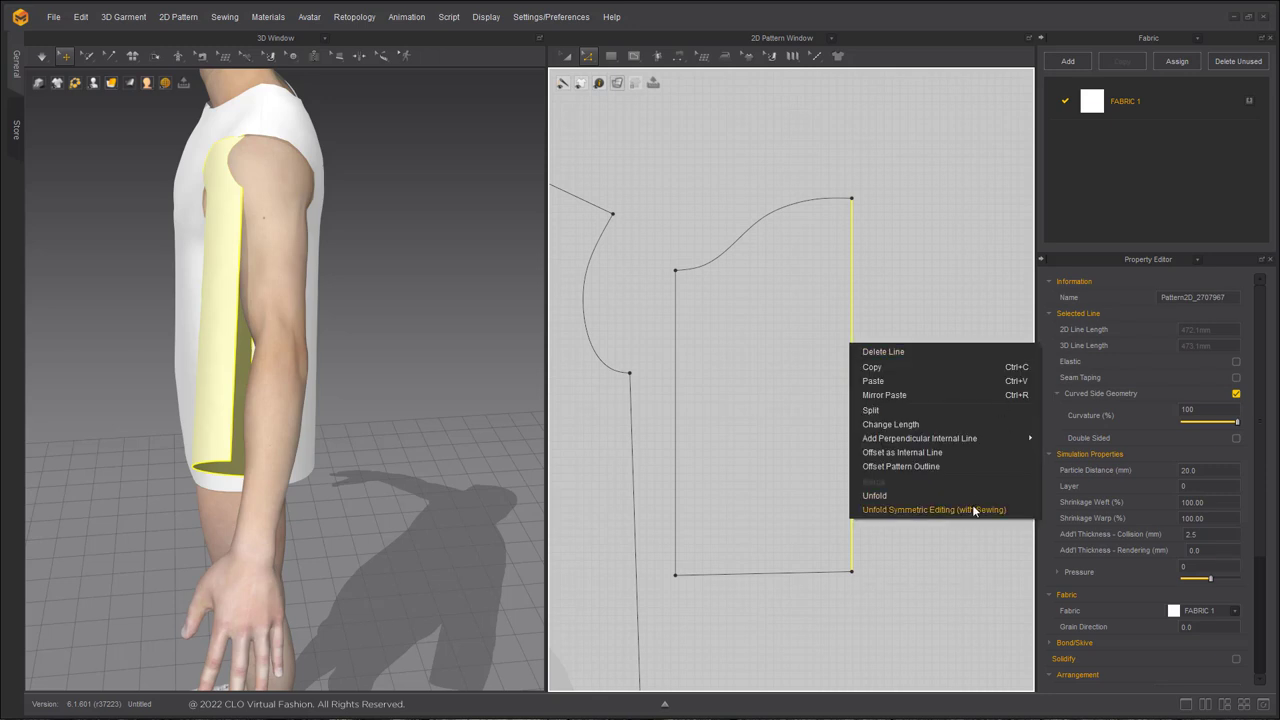
click(974, 511)
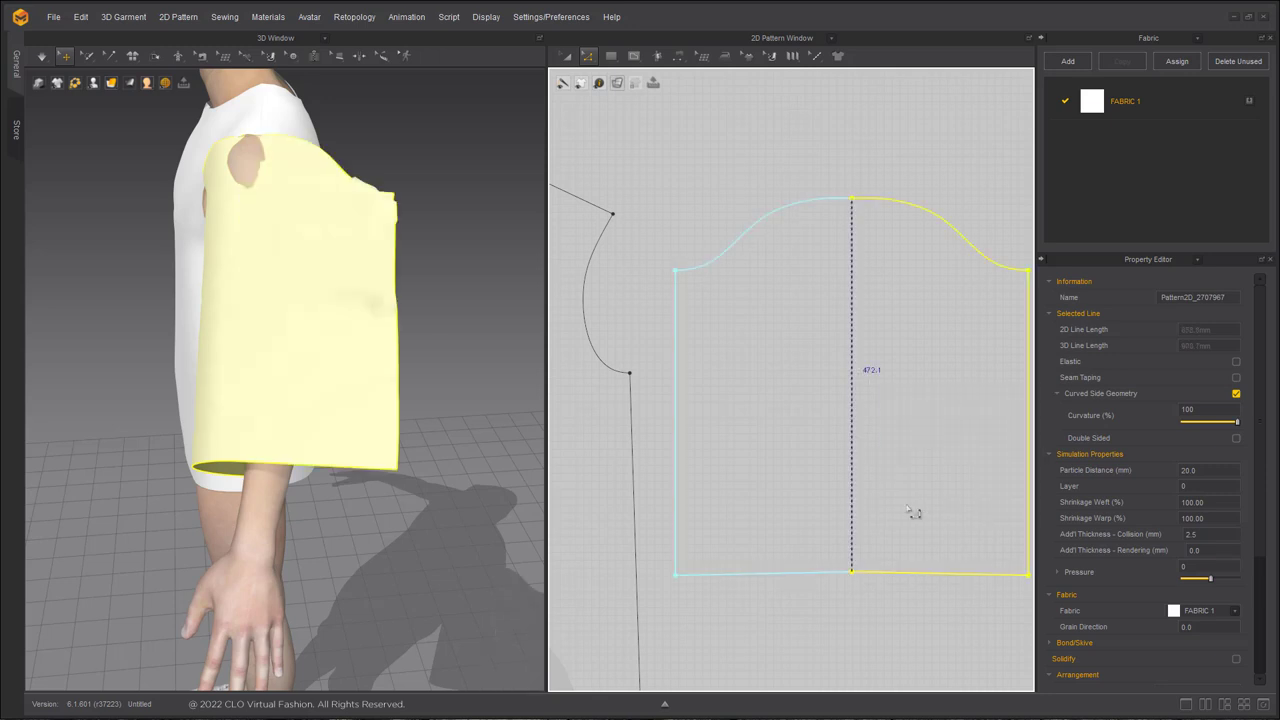
Remove the unfolded sleeve's symmetric editing and centre line, and shorten its back cap curve to suit the back armhole
key(a)
click(892, 400)
right_click(891, 398)
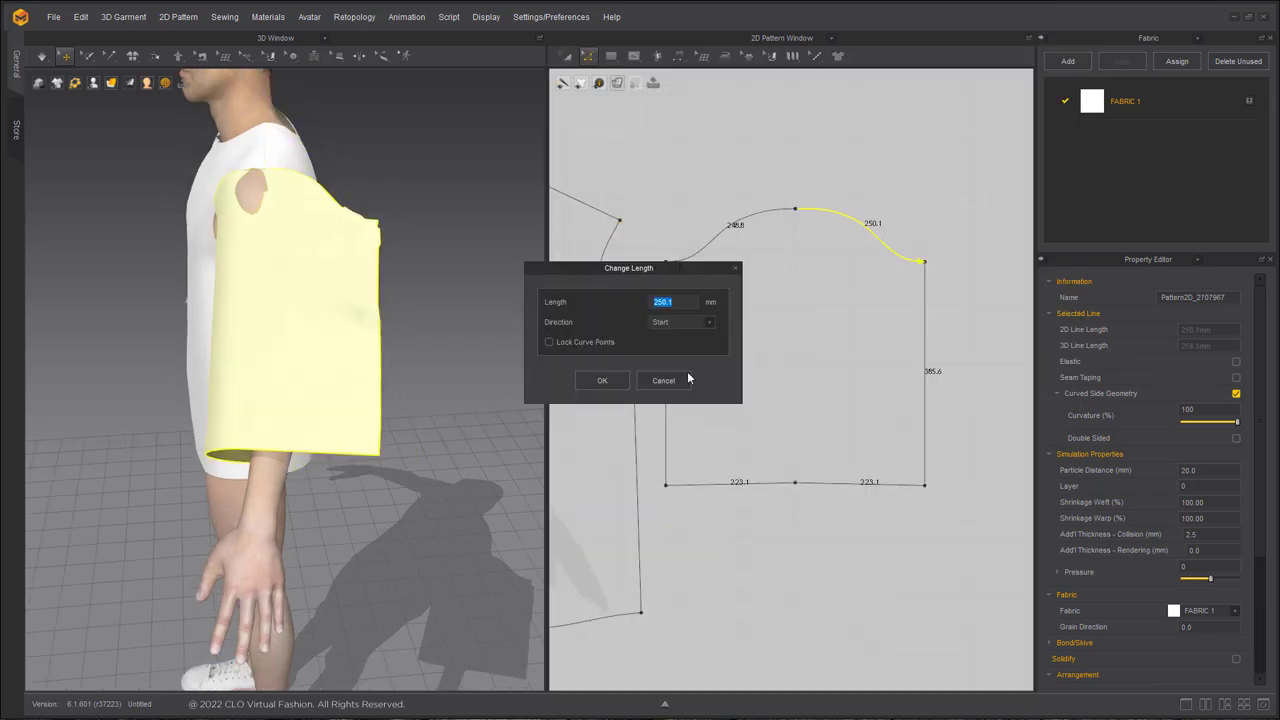
text(230)
key(Return)
Delete the midpoint of the sleeve hem and align the two hem corners so the hem is straight
drag(924, 485, 917, 486)
click(796, 485)
key(Delete)
click(667, 486)
shift+click(917, 487)
right_click(917, 488)
right_click(918, 487)
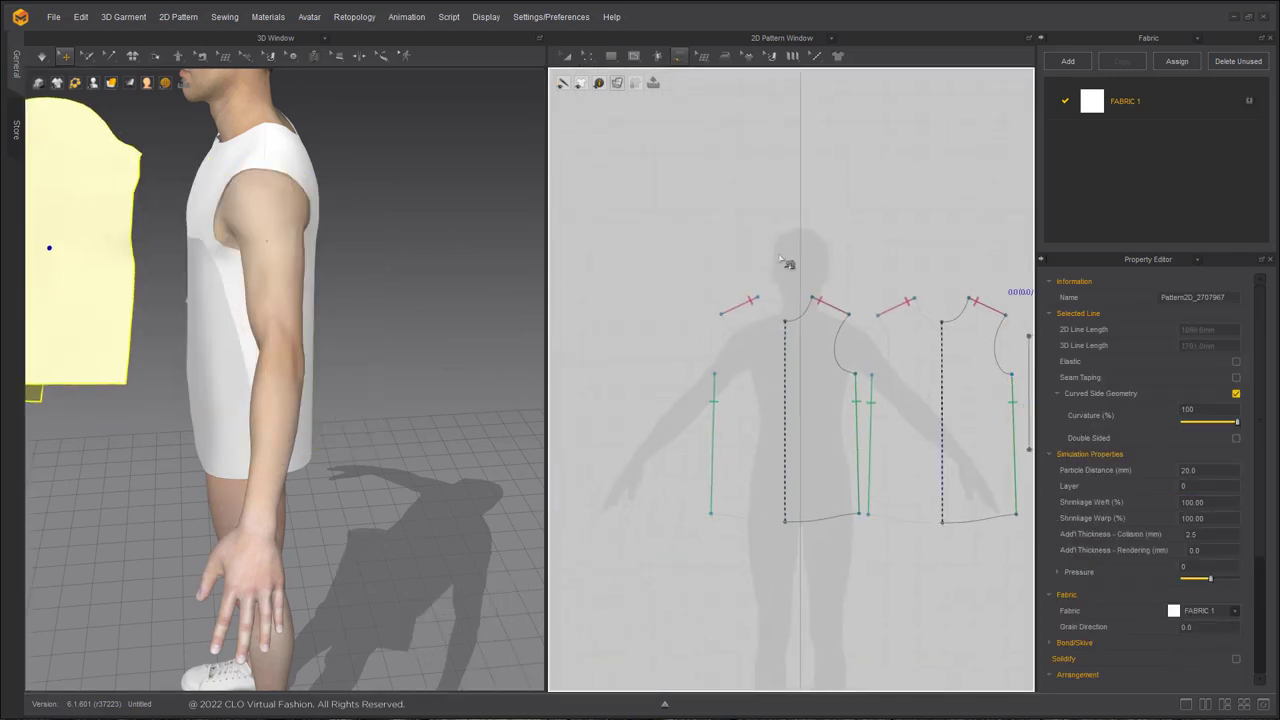
Sew the sleeve cap's front half to the front armhole and its back half to the back armhole
scroll(780, 258, down, 3)
middle_drag(780, 258, 705, 254)
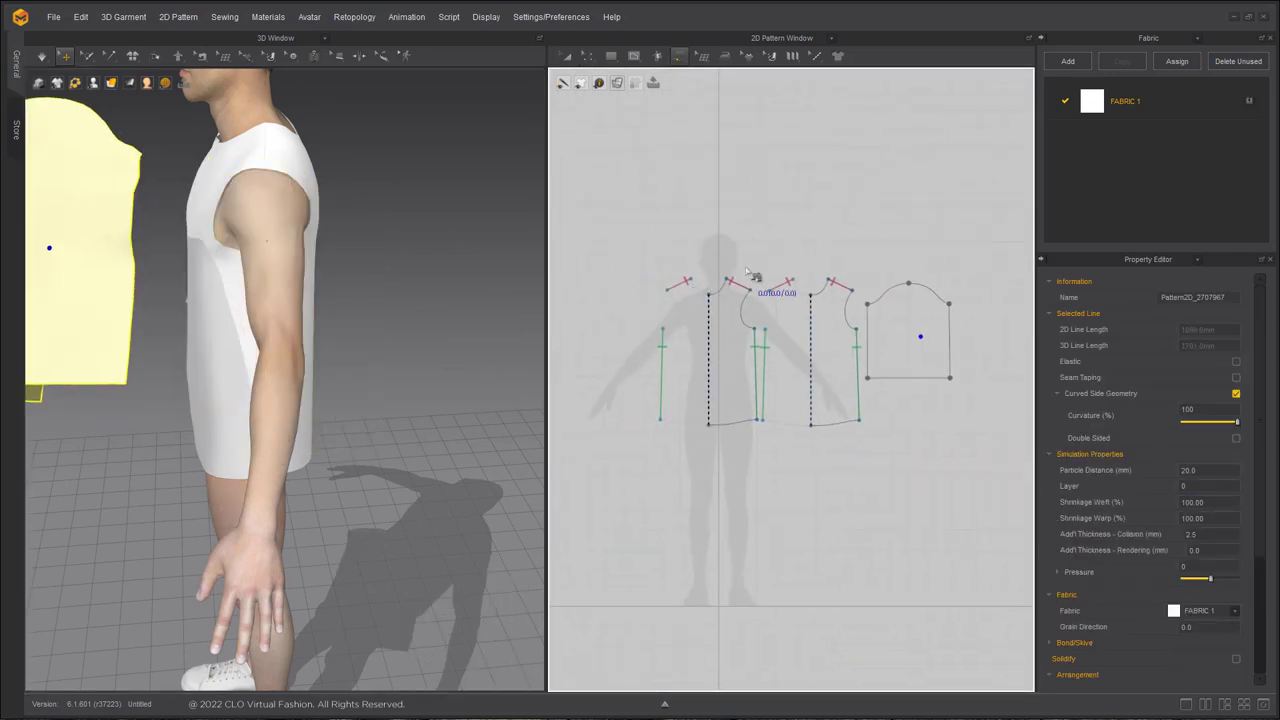
click(893, 305)
click(750, 312)
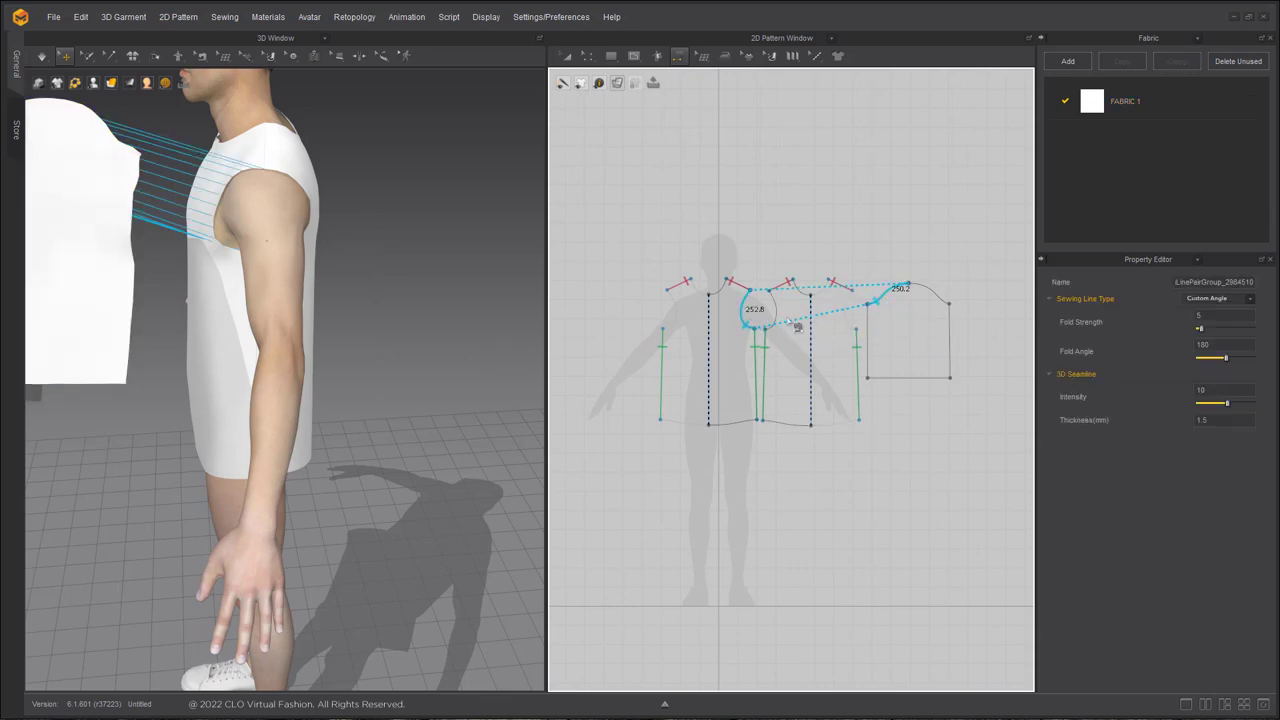
click(952, 304)
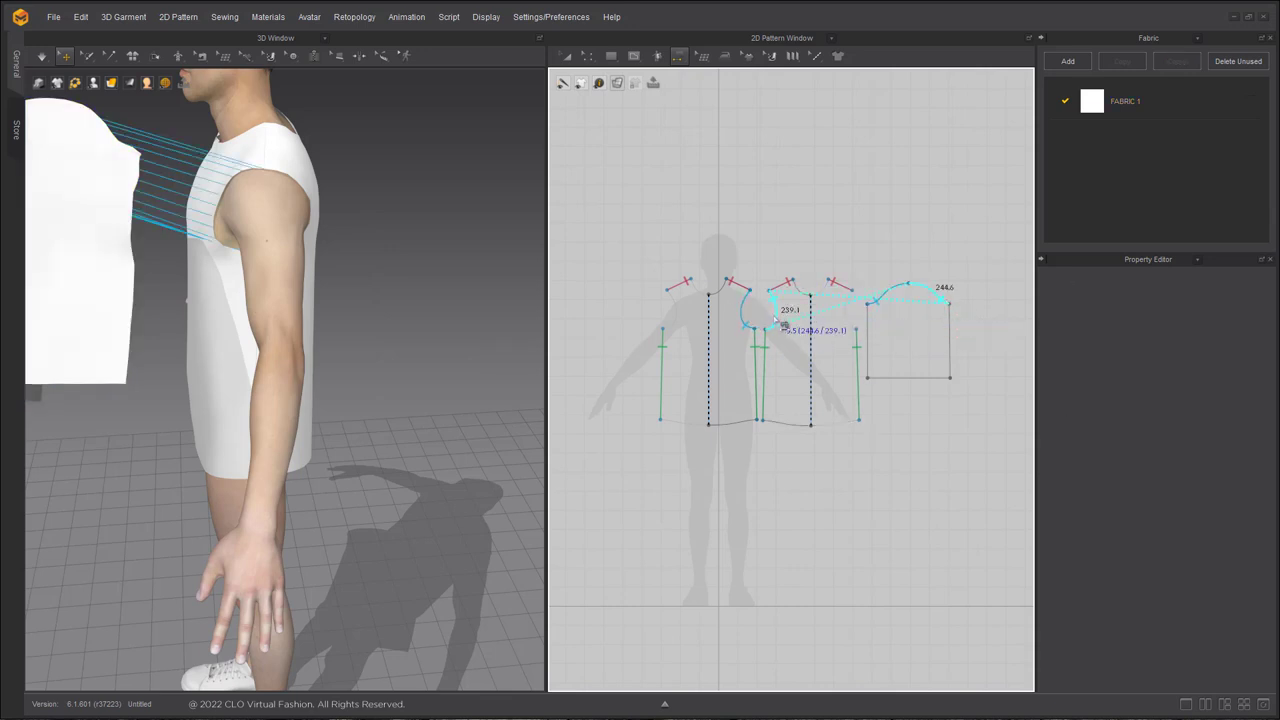
click(783, 330)
Arrange the sleeve around the avatar's left arm at the Arm_Outside_2_L arrangement point and simulate it
scroll(250, 328, down, 3)
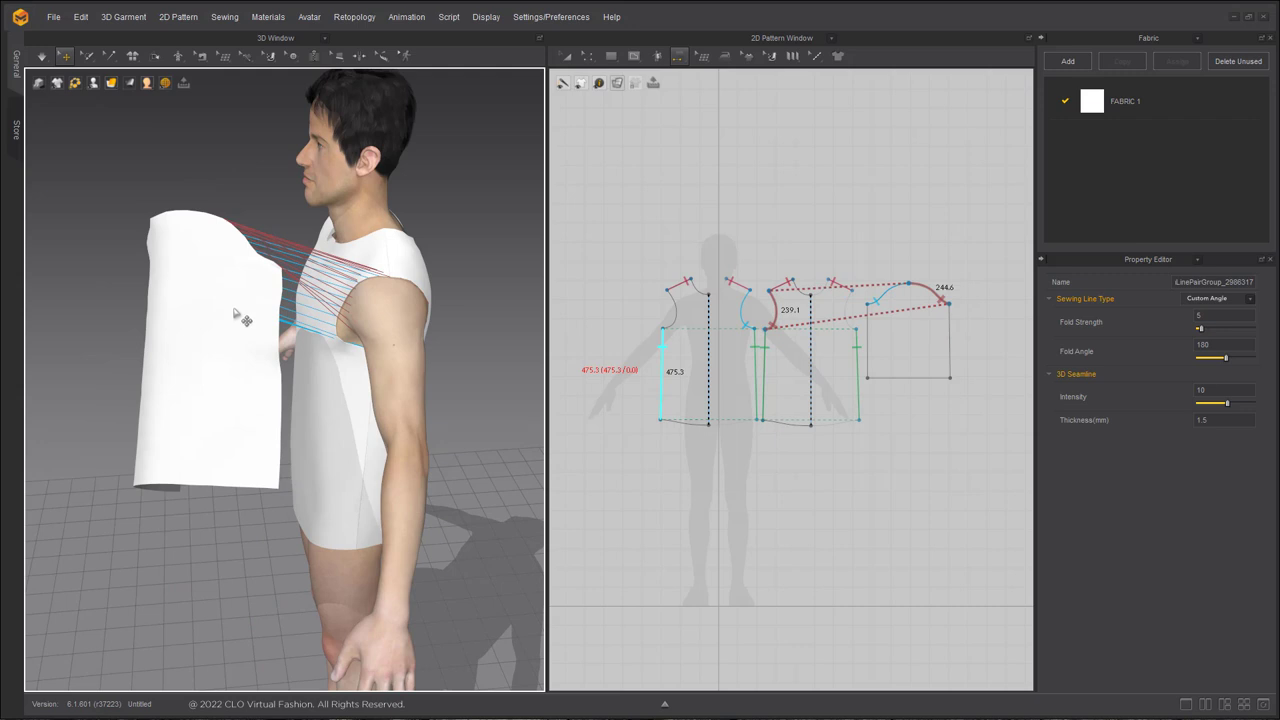
key(shift+f)
click(231, 386)
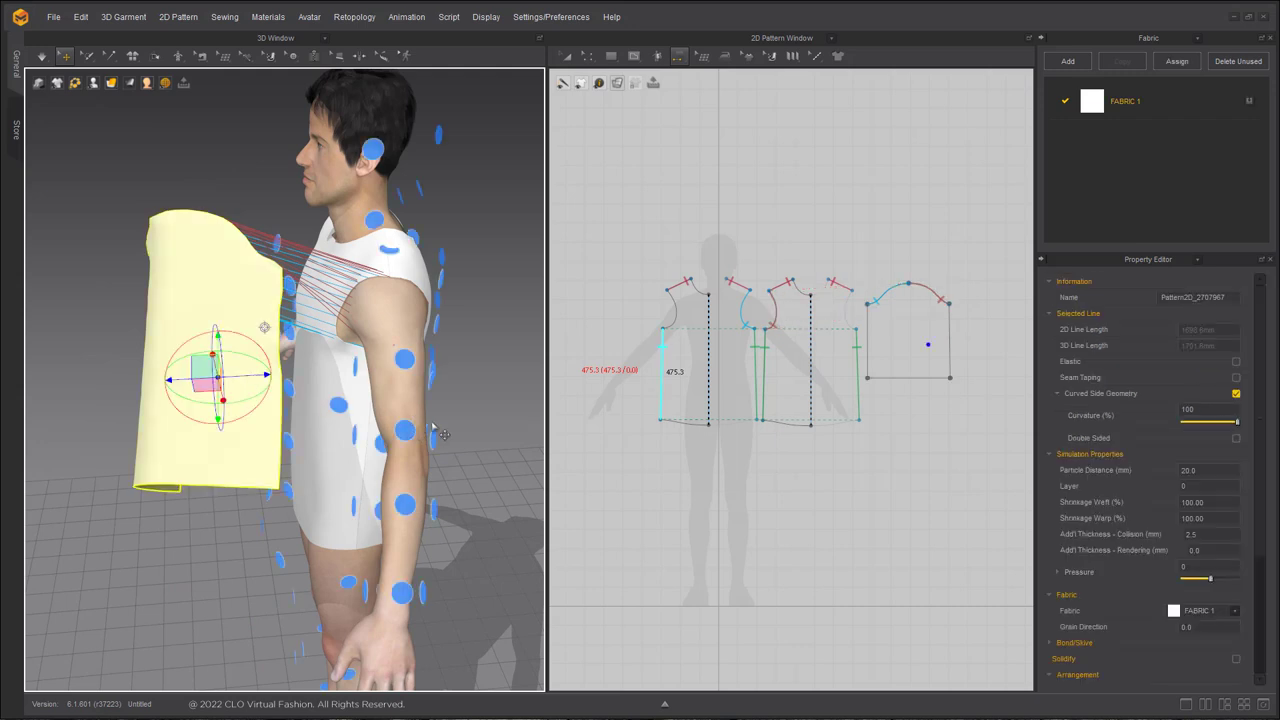
click(404, 430)
key(space)
key(space)
Sew the sleeve's two side edges together to form the underarm seam and simulate the garment
key(n)
click(868, 331)
click(950, 331)
right_drag(300, 352, 283, 294)
key(space)
right_drag(338, 382, 260, 189)
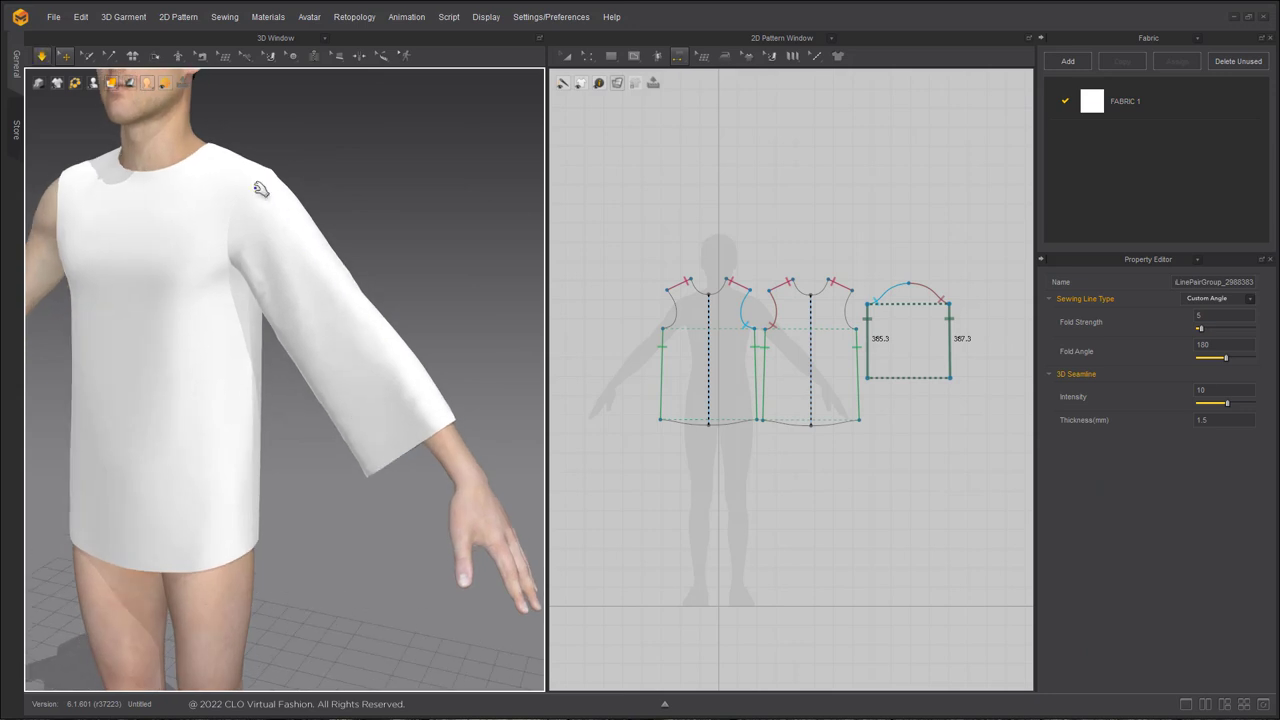
Move both hem corners of the sleeve inward to taper it toward the wrist
scroll(794, 443, up, 5)
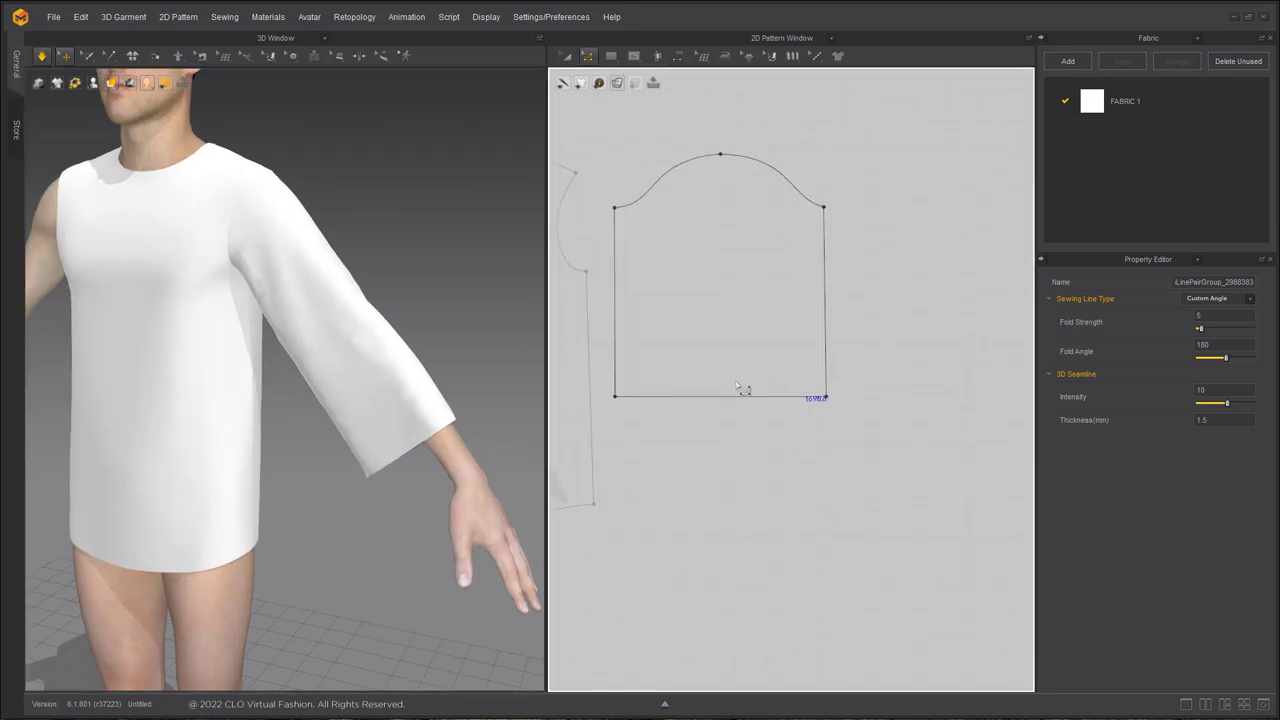
drag(671, 424, 722, 424)
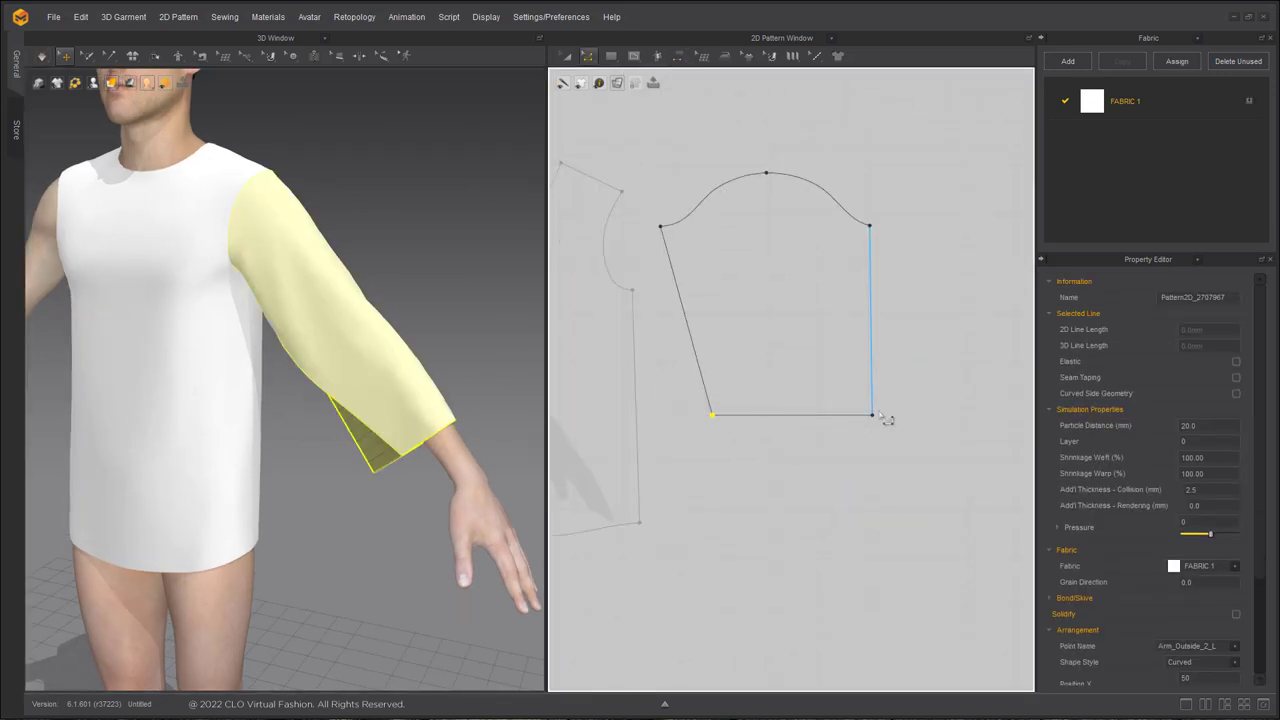
drag(873, 418, 838, 415)
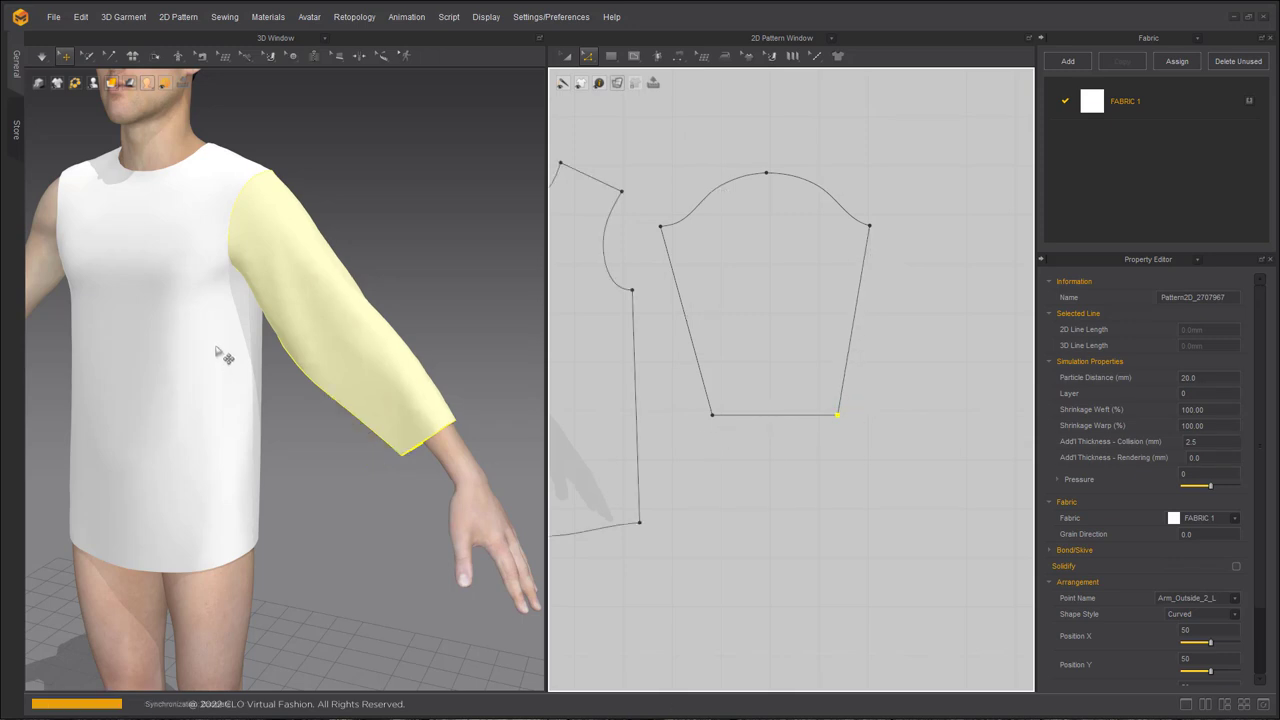
right_drag(279, 314, 325, 350)
Widen the tapered sleeve hem slightly to about 314 mm and simulate the new fit
drag(713, 416, 694, 417)
drag(838, 412, 848, 418)
key(ctrl+z)
click(811, 480)
mouse_move(437, 405)
right_down()
mouse_move(448, 350)
mouse_move(437, 374)
mouse_move(366, 294)
mouse_move(212, 262)
mouse_move(180, 314)
mouse_move(349, 414)
mouse_move(326, 431)
mouse_move(461, 406)
right_up()
key(space)
scroll(440, 330, up, 1)
middle_drag(428, 285, 353, 388)
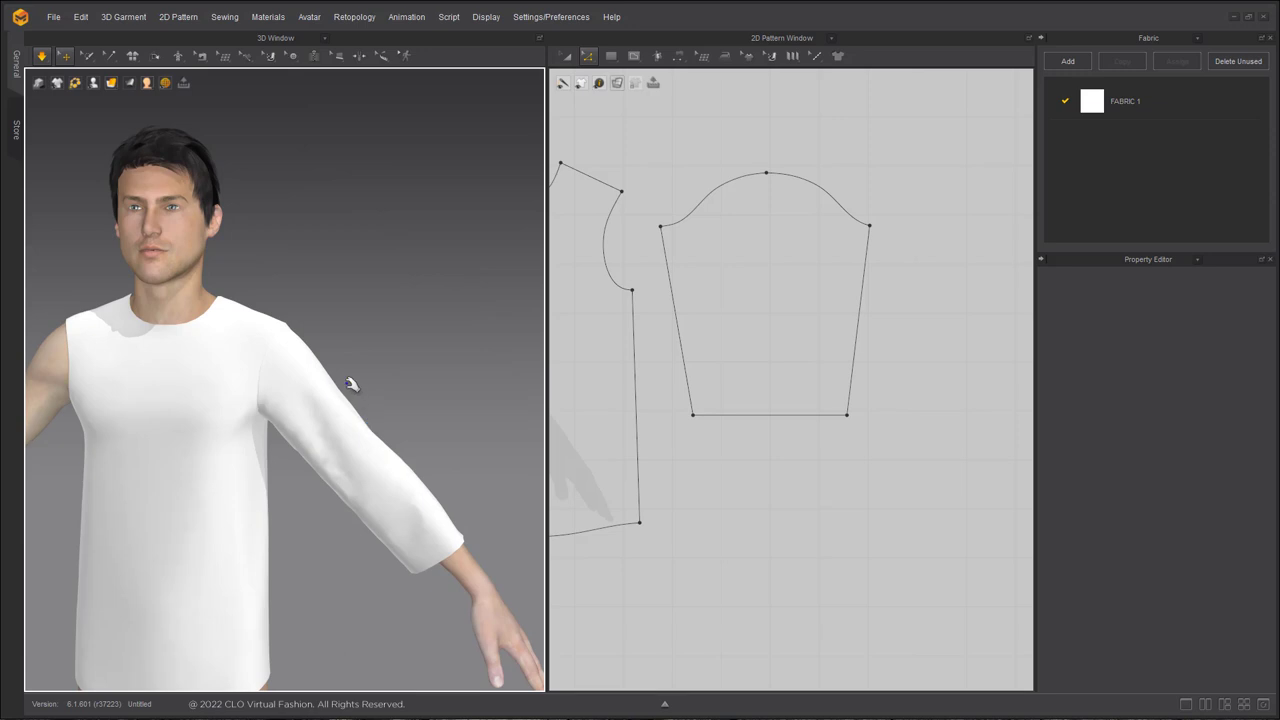
Raise the sleeve cap's peak, round its front curve to about 270 mm and back curve to about 264 mm, and simulate
click(762, 182)
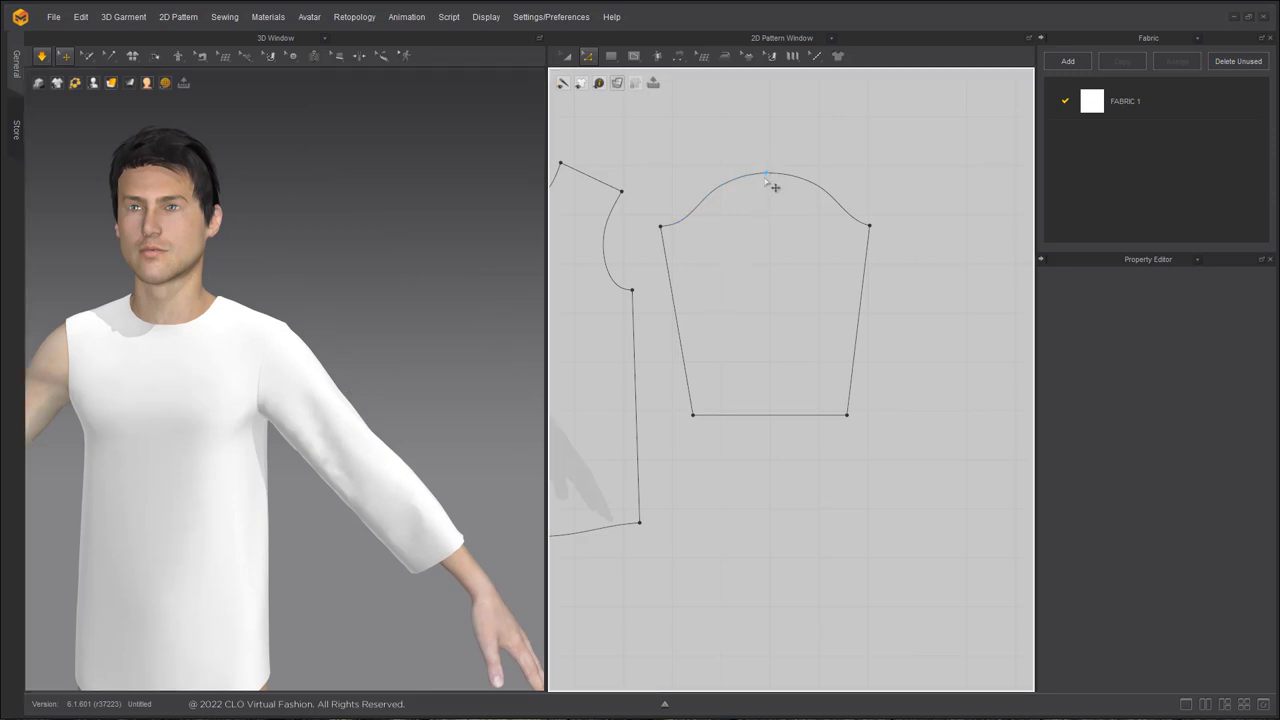
drag(775, 182, 771, 165)
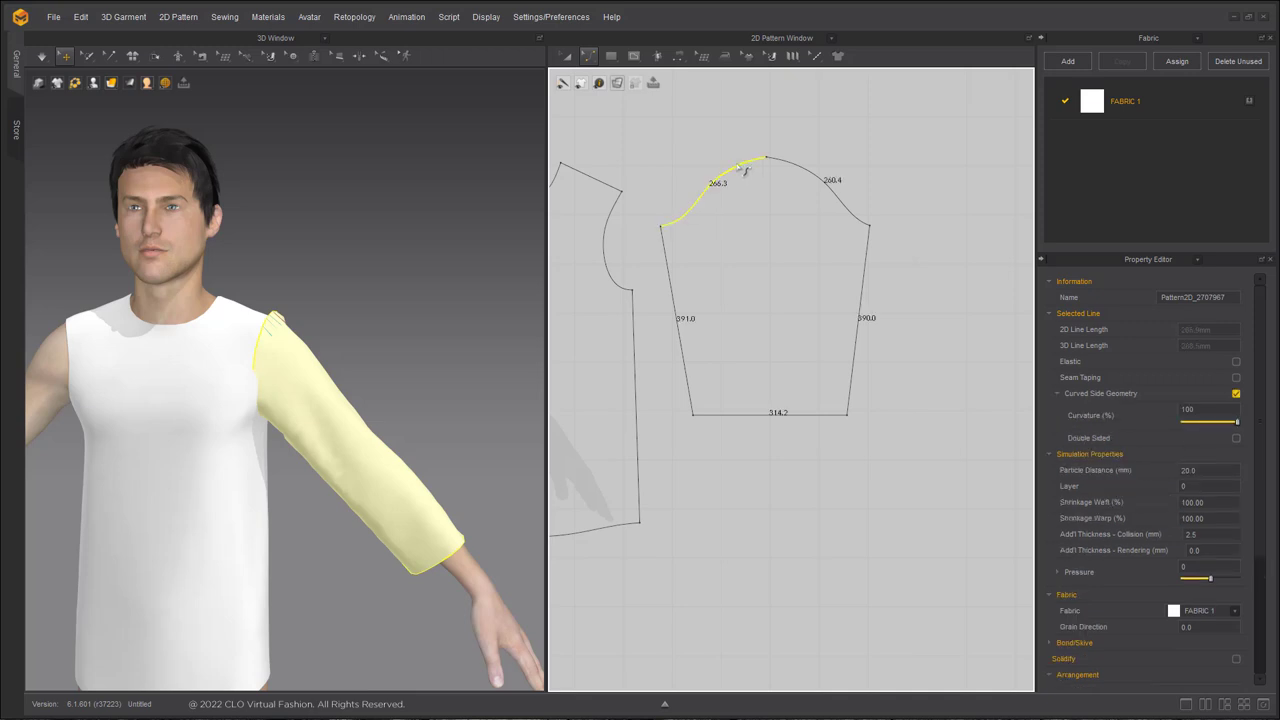
click(807, 171)
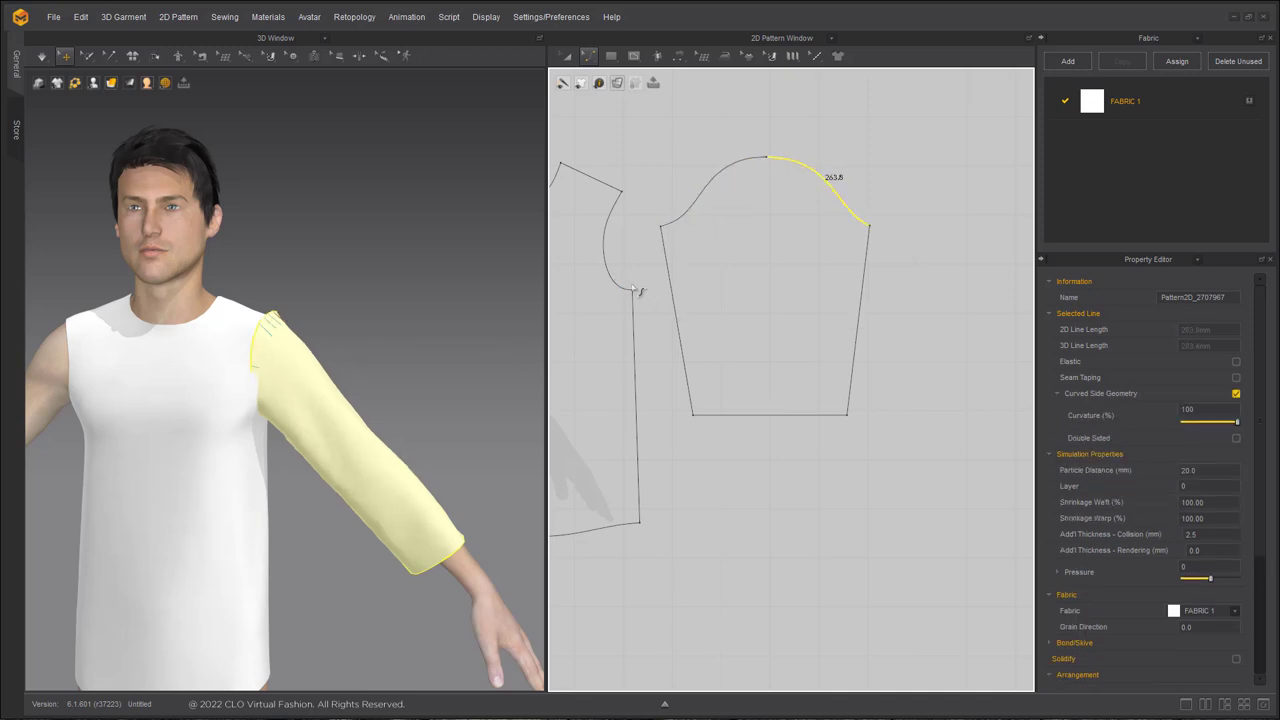
click(482, 557)
right_drag(462, 425, 417, 432)
key(space)
scroll(417, 432, up, 2)
key(space)
Pull the cap curves inward to about 268 mm at the front and 259 mm at the back, and simulate the shoulder
click(705, 162)
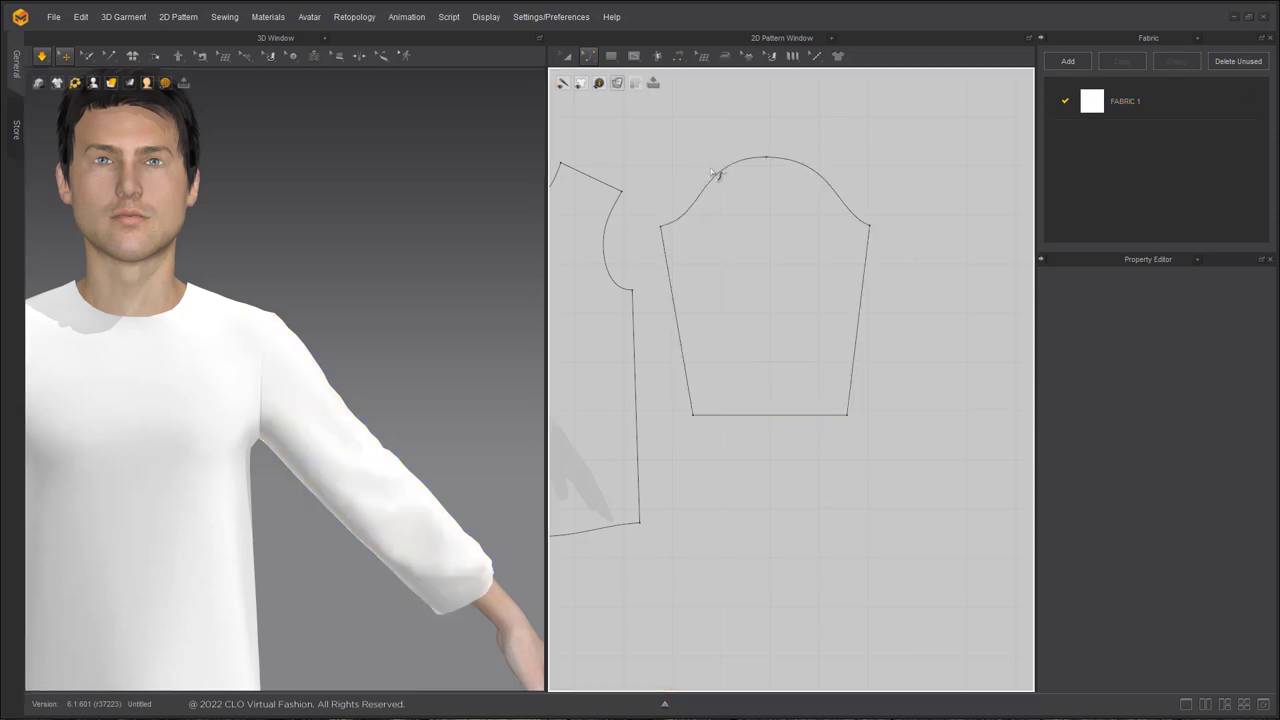
click(838, 195)
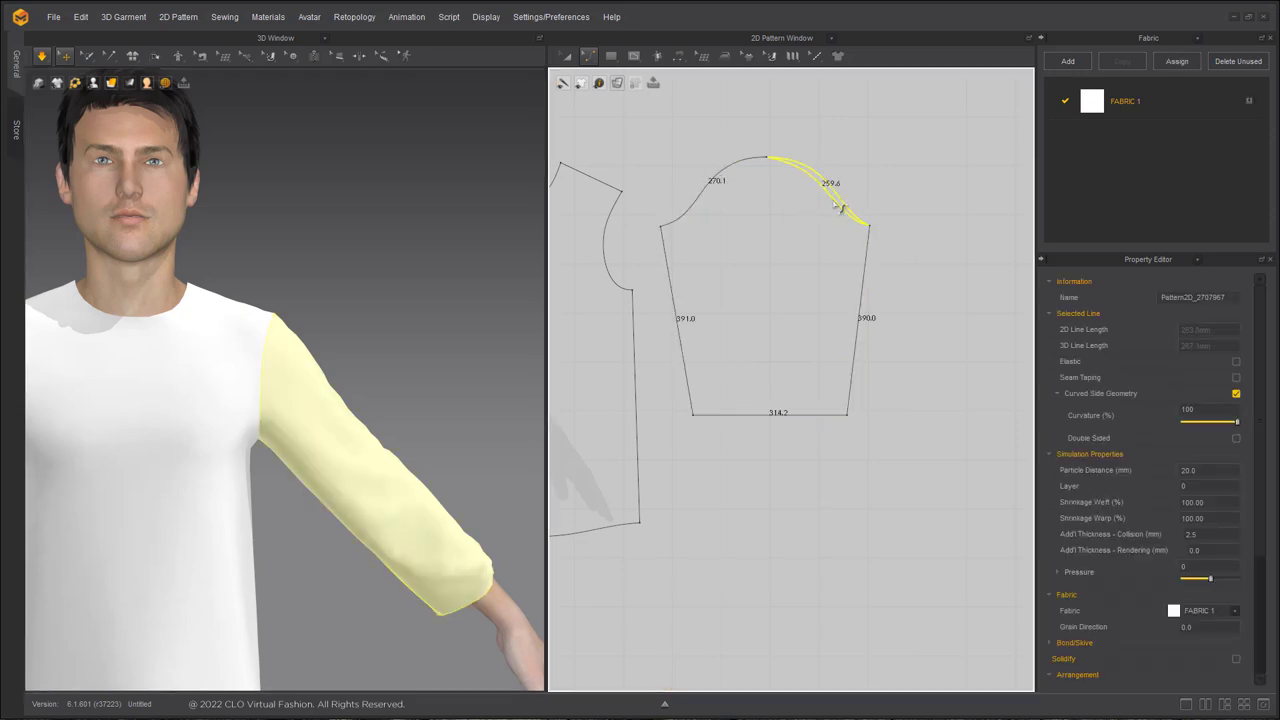
drag(824, 197, 823, 198)
click(708, 197)
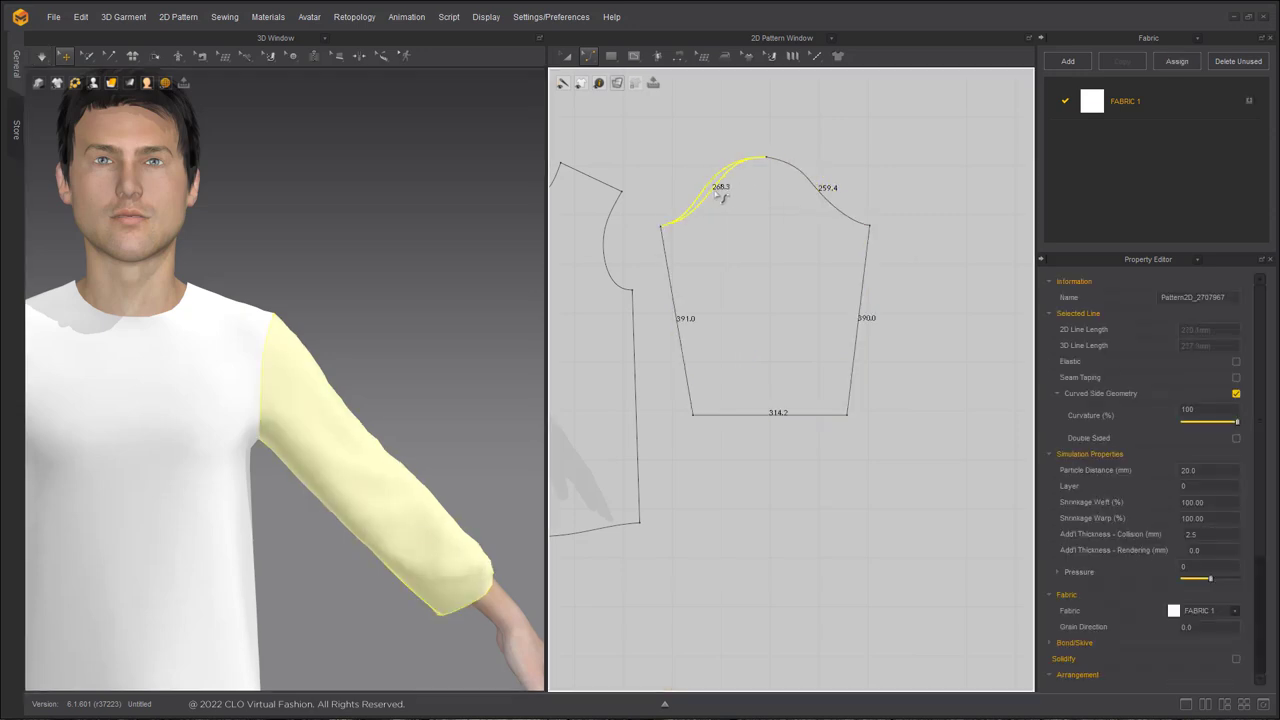
click(645, 181)
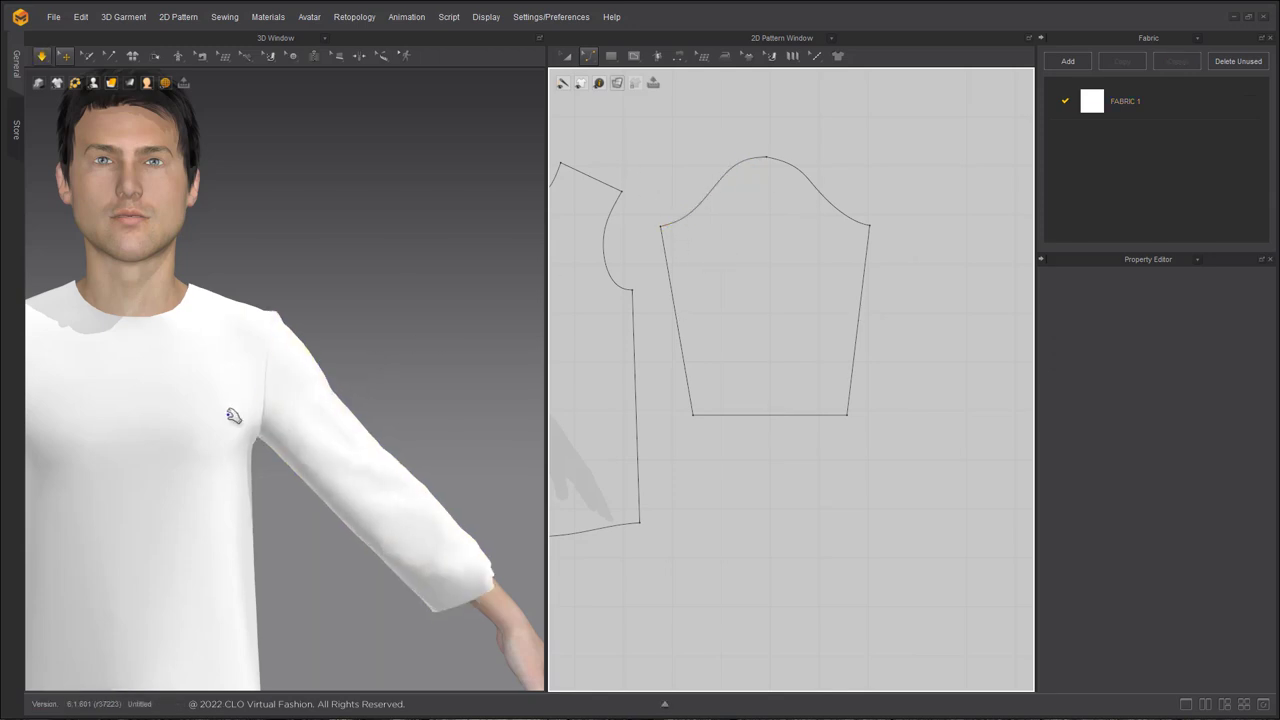
right_drag(346, 423, 414, 449)
click(367, 417)
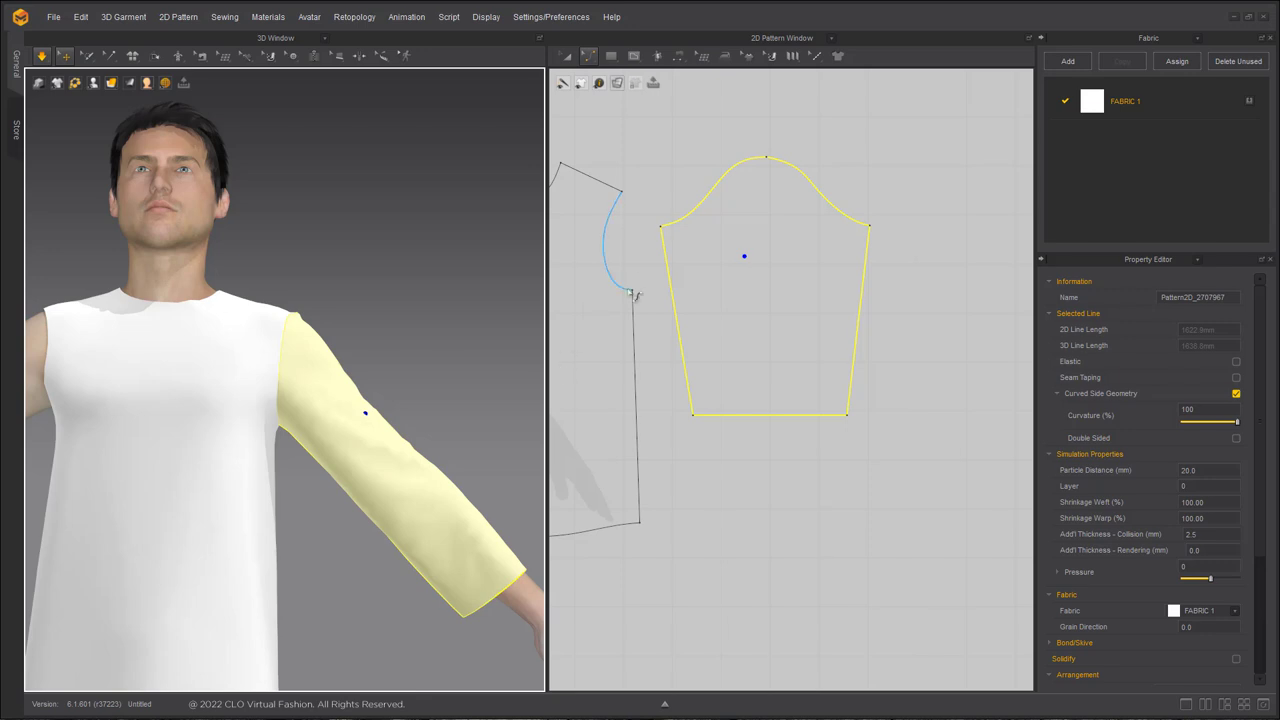
mouse_move(355, 420)
right_down()
mouse_move(340, 424)
mouse_move(366, 429)
right_up()
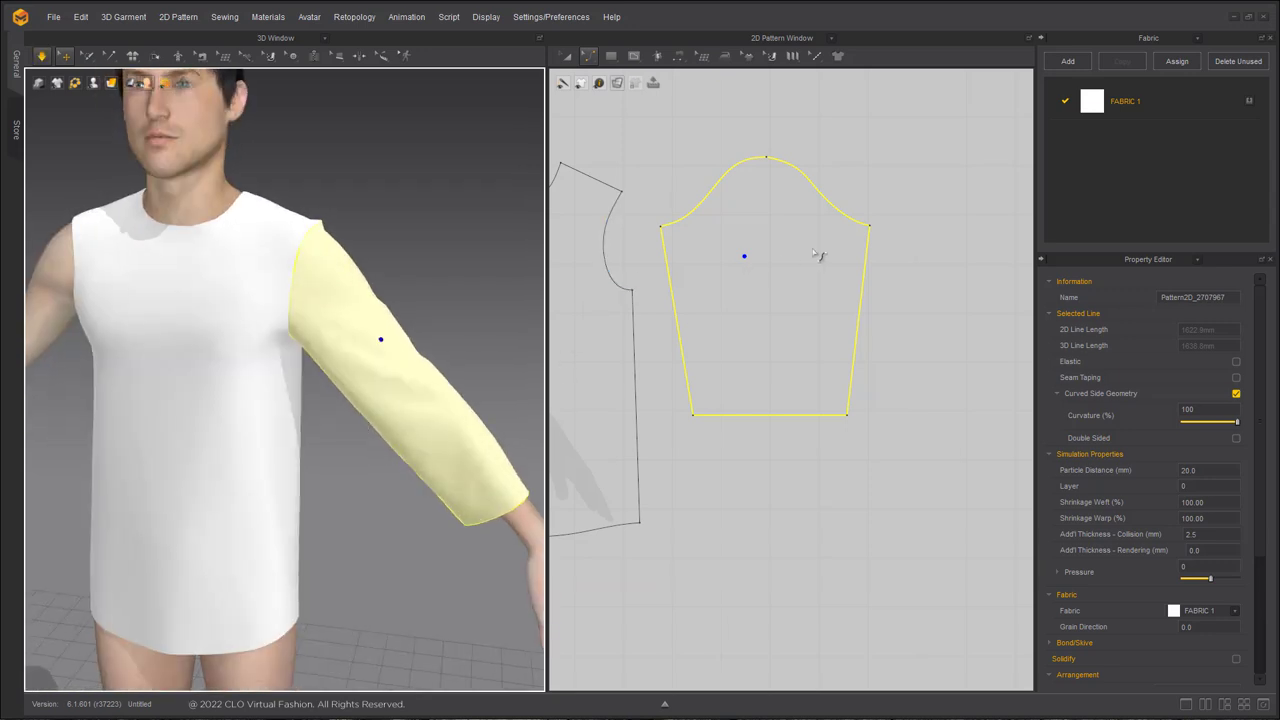
Create a symmetric copy of the sleeve with its sewing, place it on the other side of the bodices, and simulate
scroll(743, 306, down, 5)
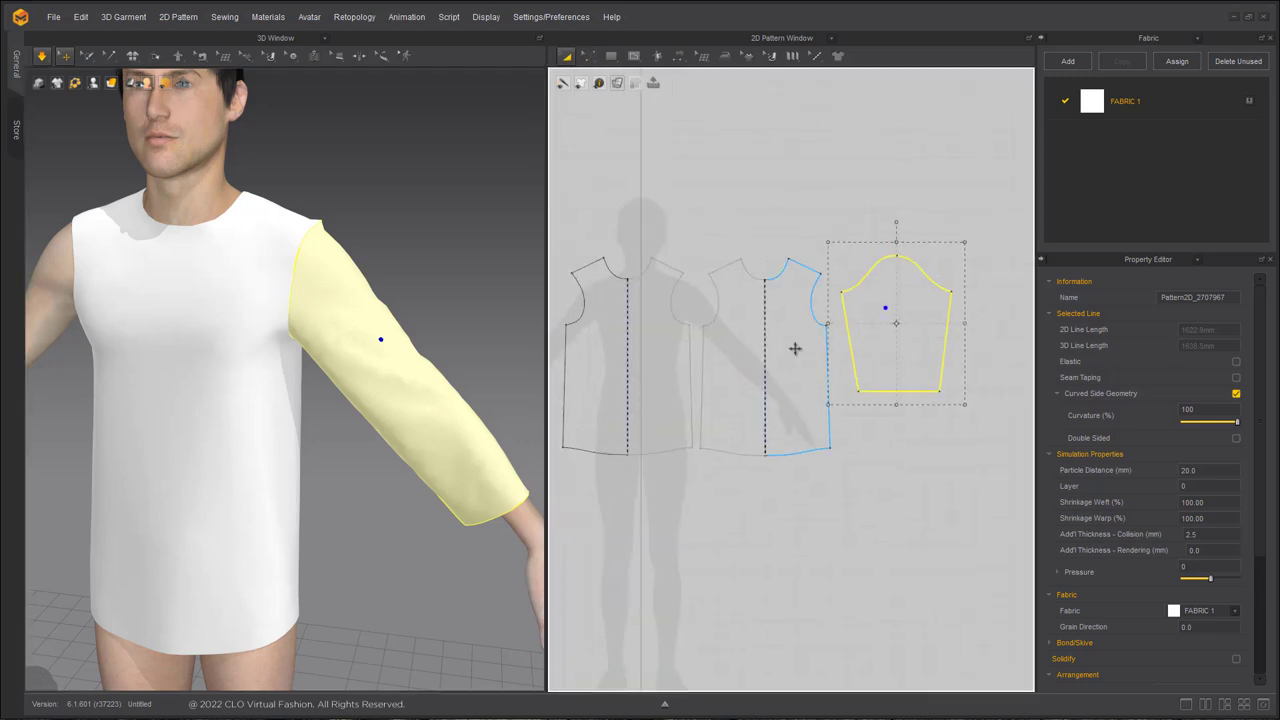
click(798, 334)
shift+click(674, 363)
click(900, 311)
key(ctrl+d)
scroll(660, 318, down, 1)
middle_drag(560, 322, 755, 281)
click(763, 286)
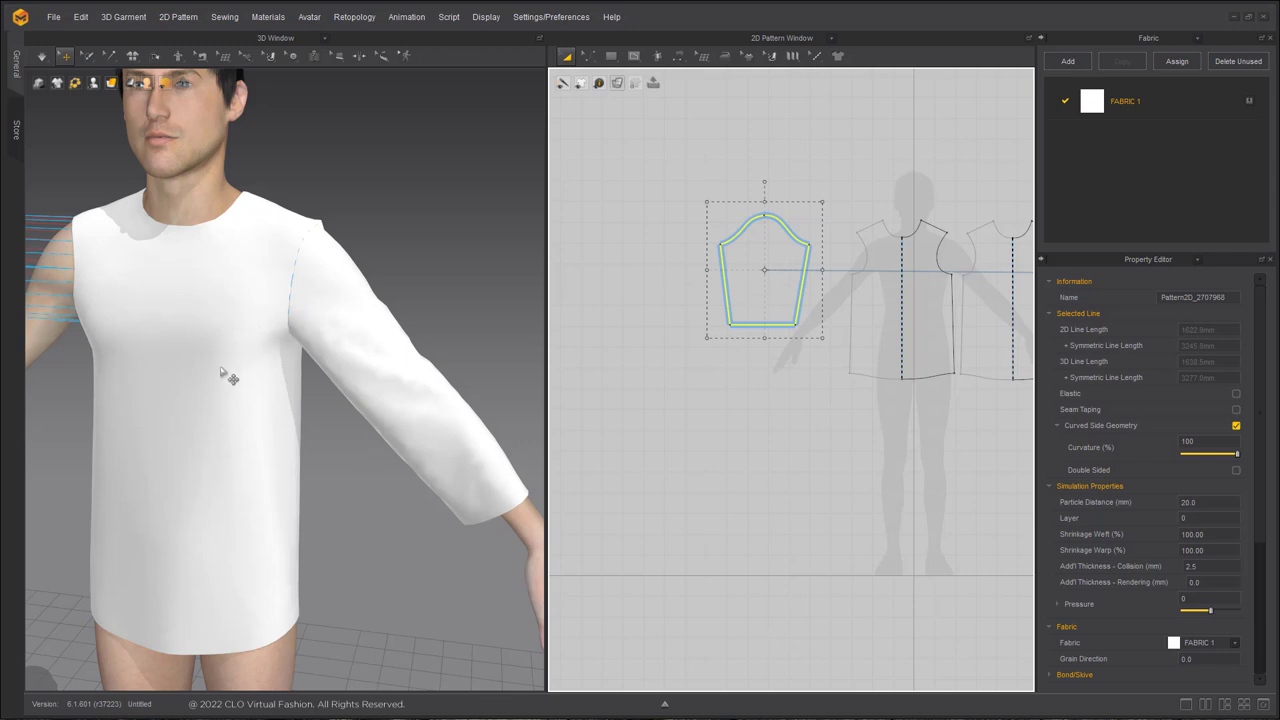
key(space)
Narrow the hem of the linked sleeves by moving the lower corners inward, and check the fit on the arm
scroll(797, 346, up, 5)
click(803, 349)
middle_drag(797, 346, 835, 443)
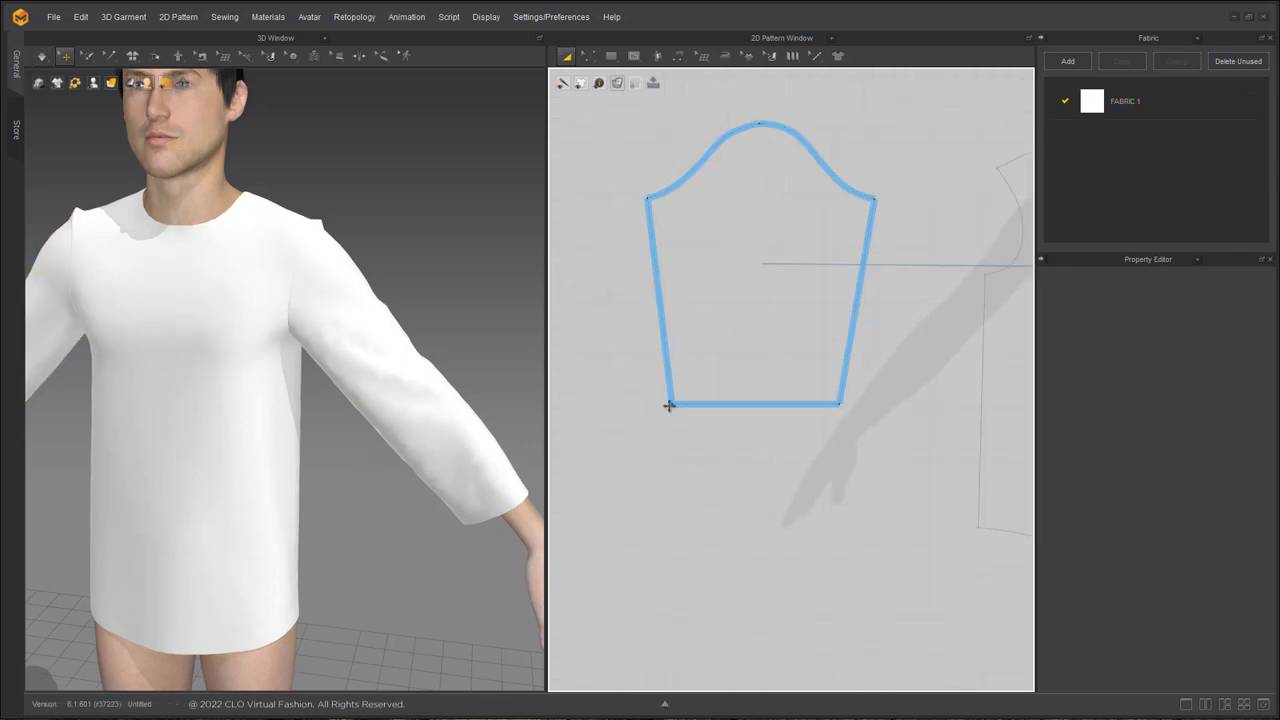
drag(673, 407, 686, 409)
scroll(700, 414, down, 2)
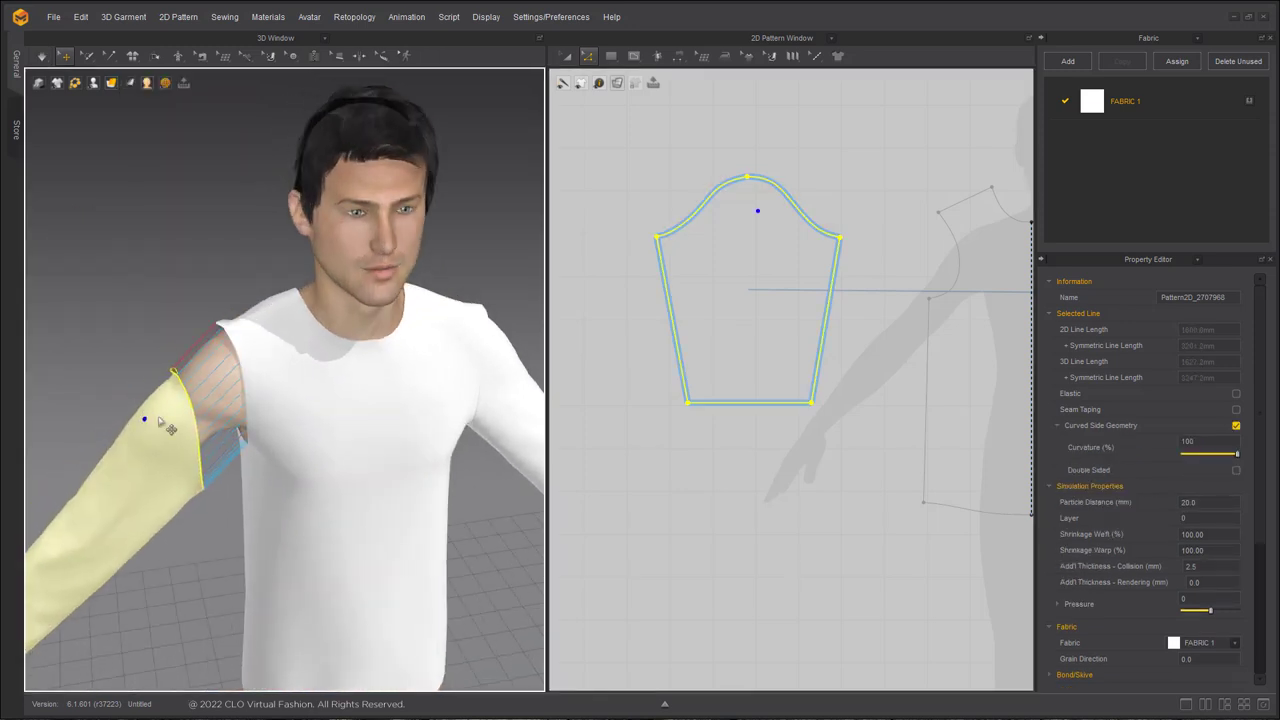
right_drag(245, 487, 83, 372)
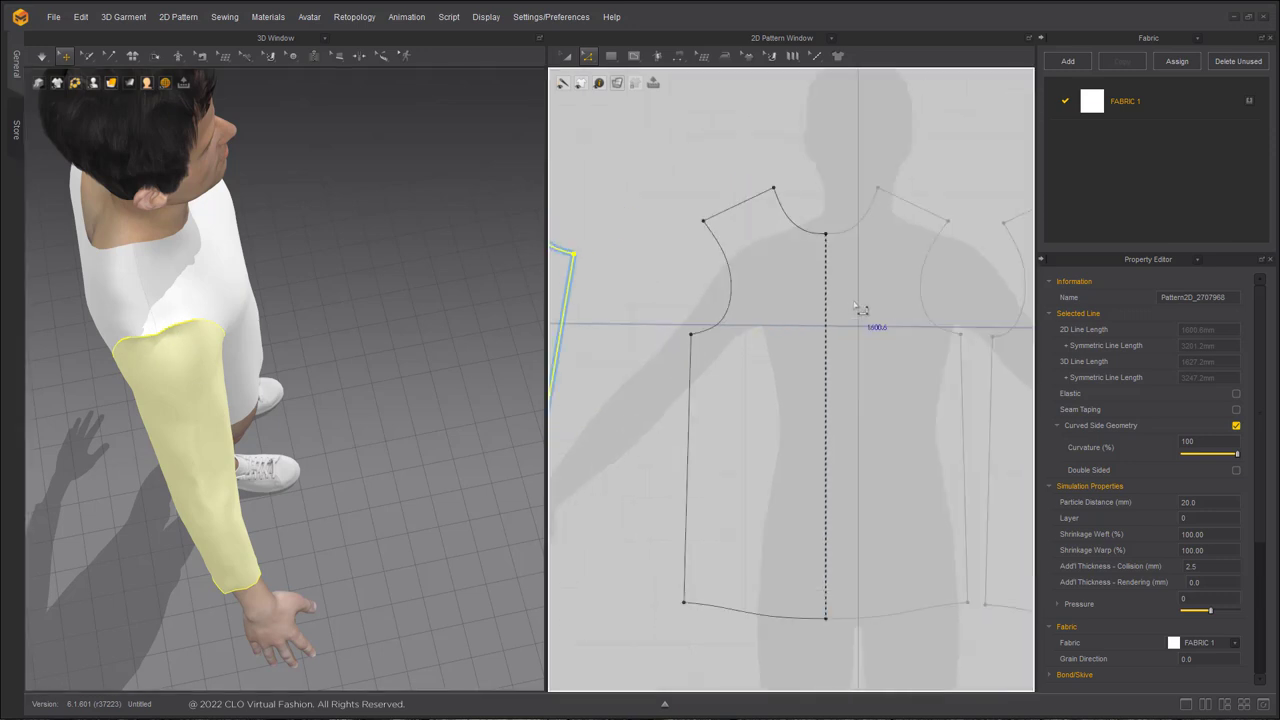
scroll(871, 323, down, 2)
key(s)
click(829, 296)
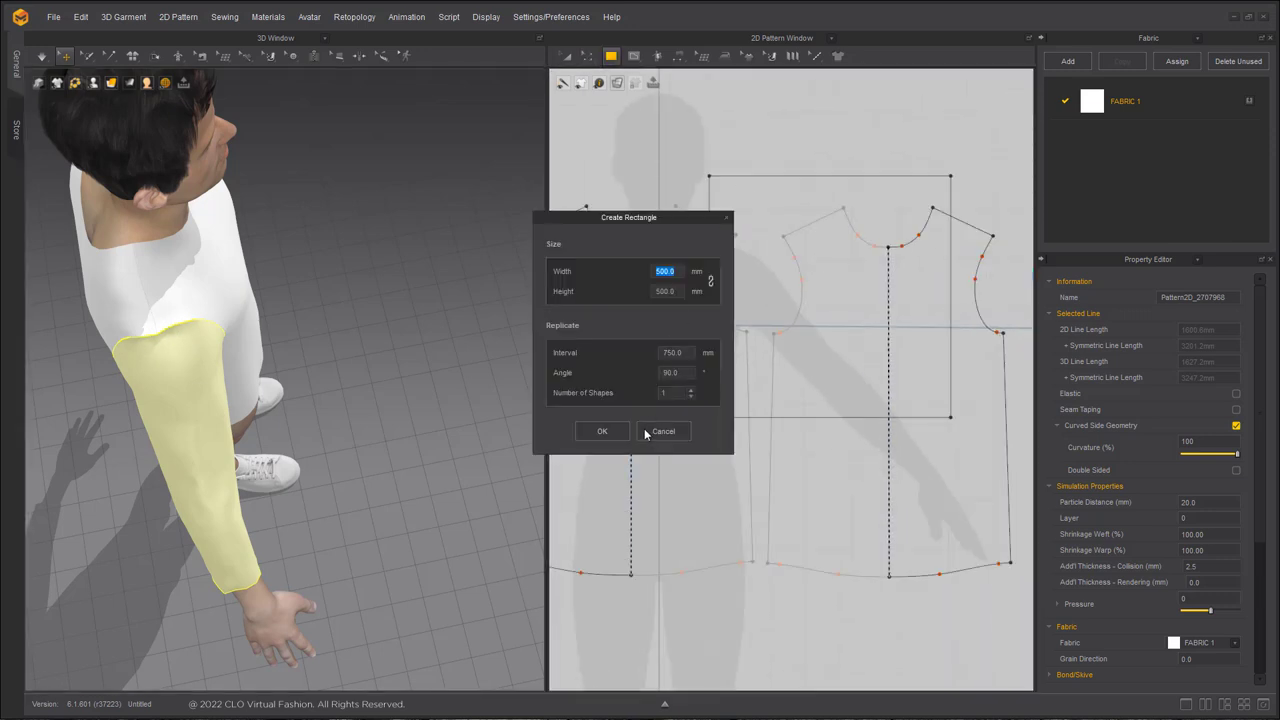
click(660, 431)
Rotate the back bodice onto the front bodice so that their shoulder seams meet along the same line
click(566, 56)
click(866, 374)
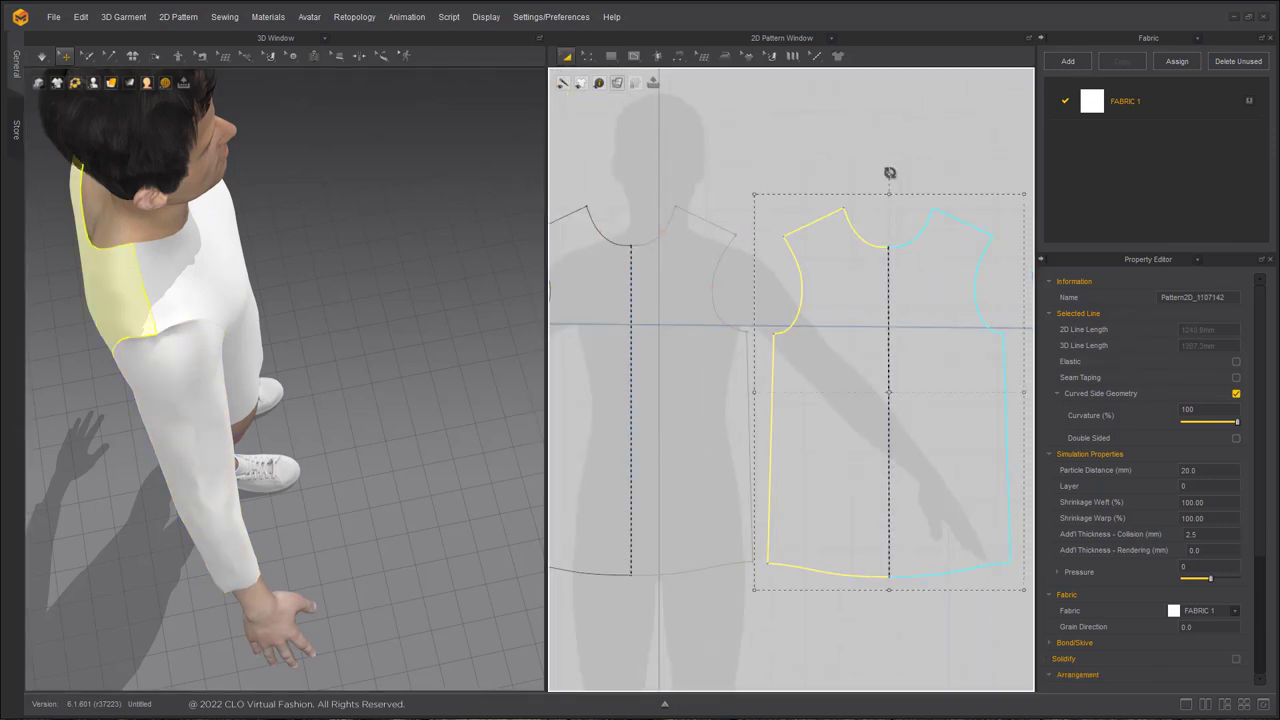
right_click(849, 258)
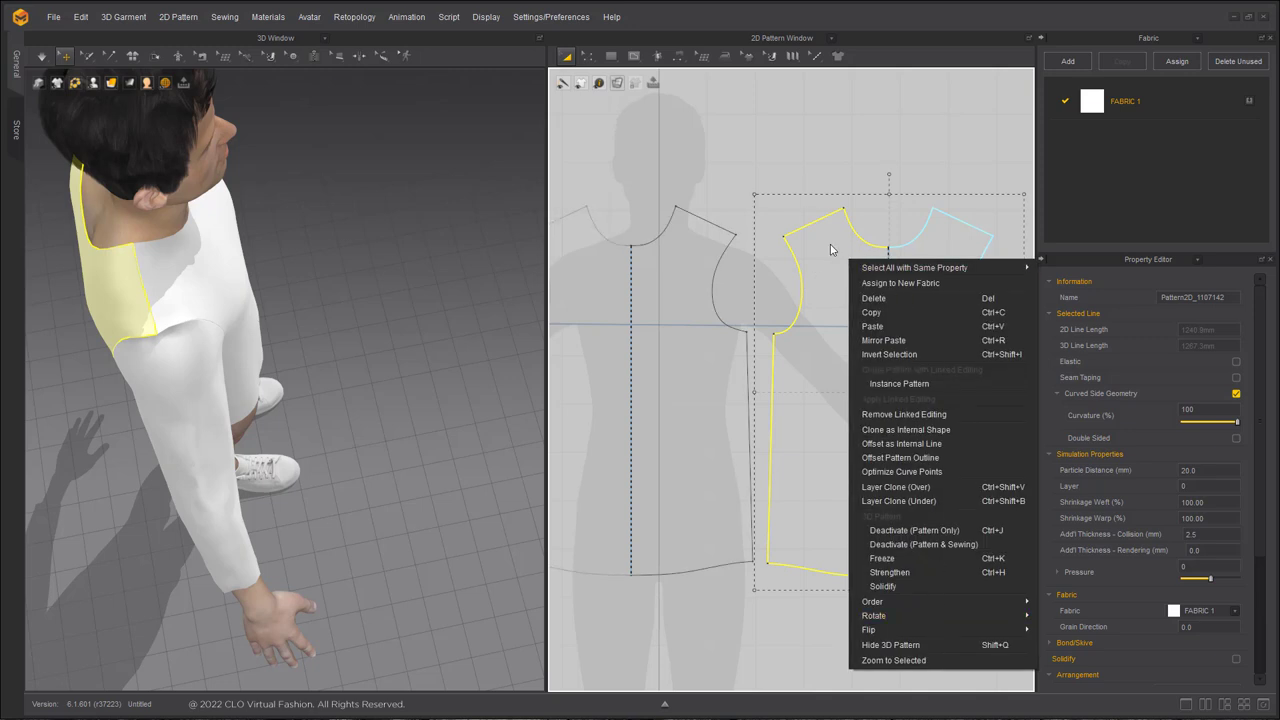
mouse_move(956, 614)
click(1078, 700)
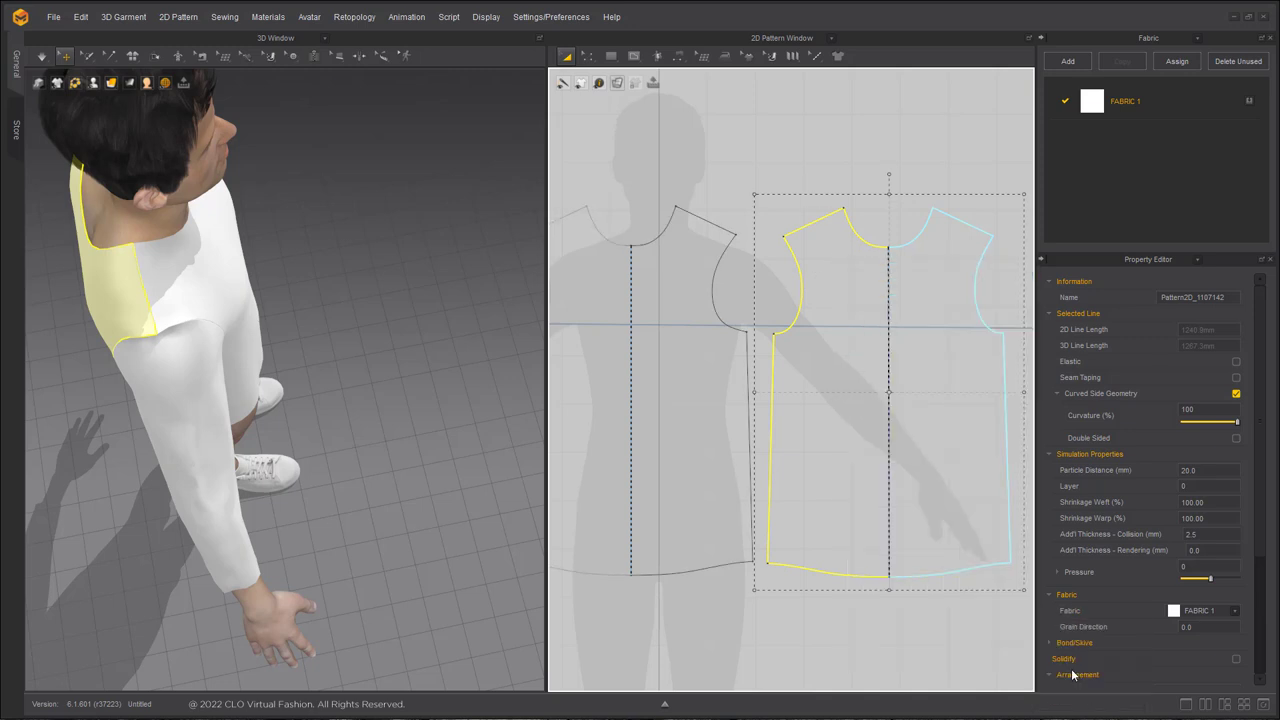
click(708, 221)
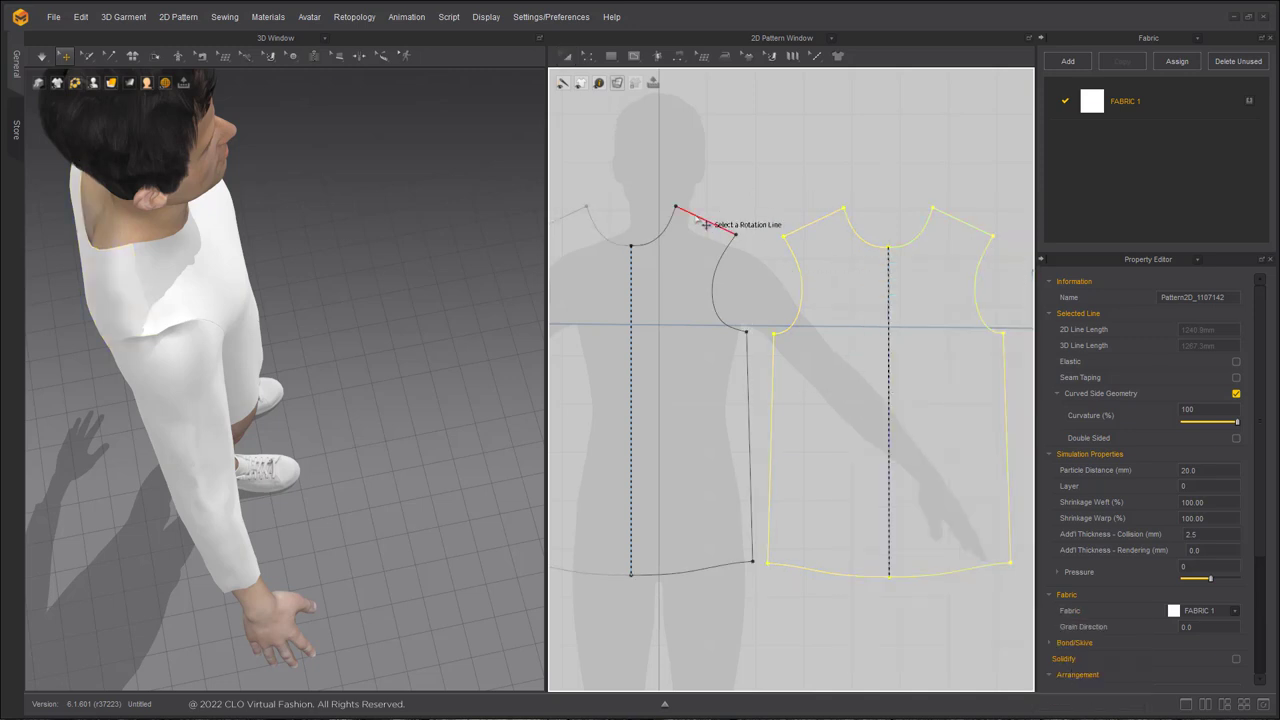
click(824, 218)
drag(719, 177, 710, 490)
drag(785, 431, 869, 83)
scroll(726, 206, up, 5)
scroll(726, 206, up, 3)
click(759, 474)
Smooth the armhole curves where front and back meet at the shoulder, bringing the back curve to about 232 mm, and simulate
scroll(790, 440, down, 5)
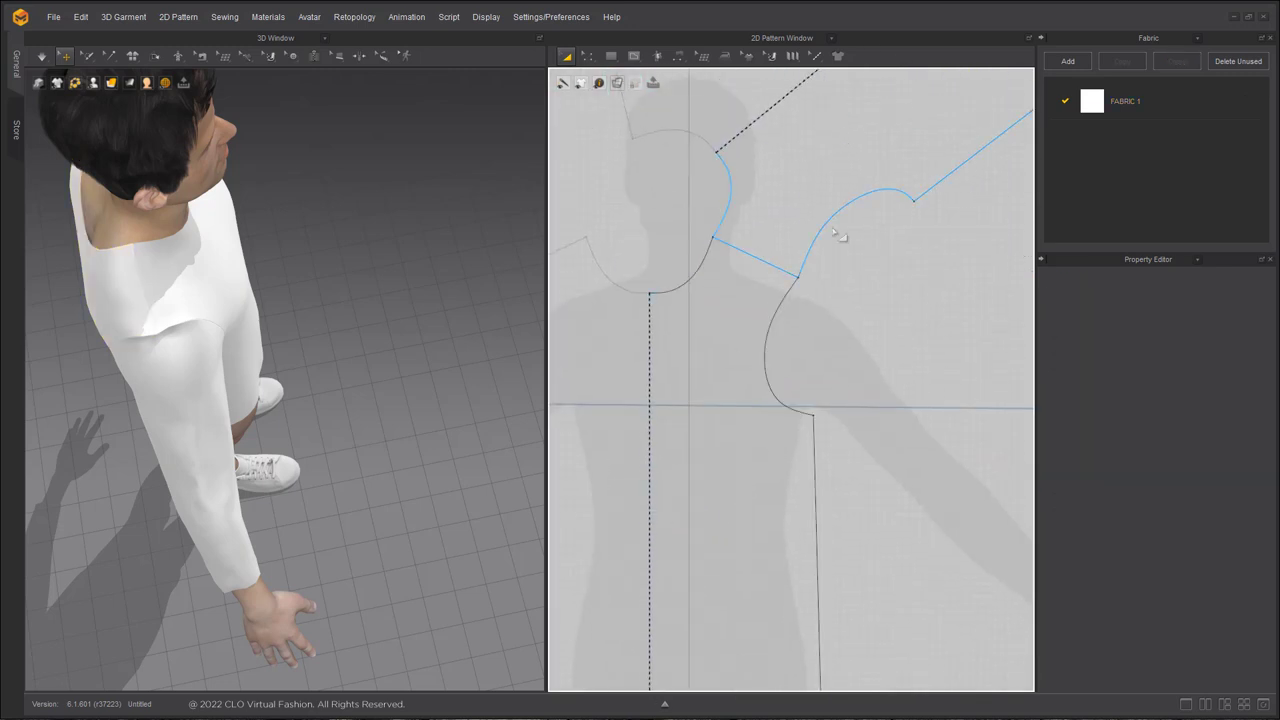
scroll(835, 283, up, 3)
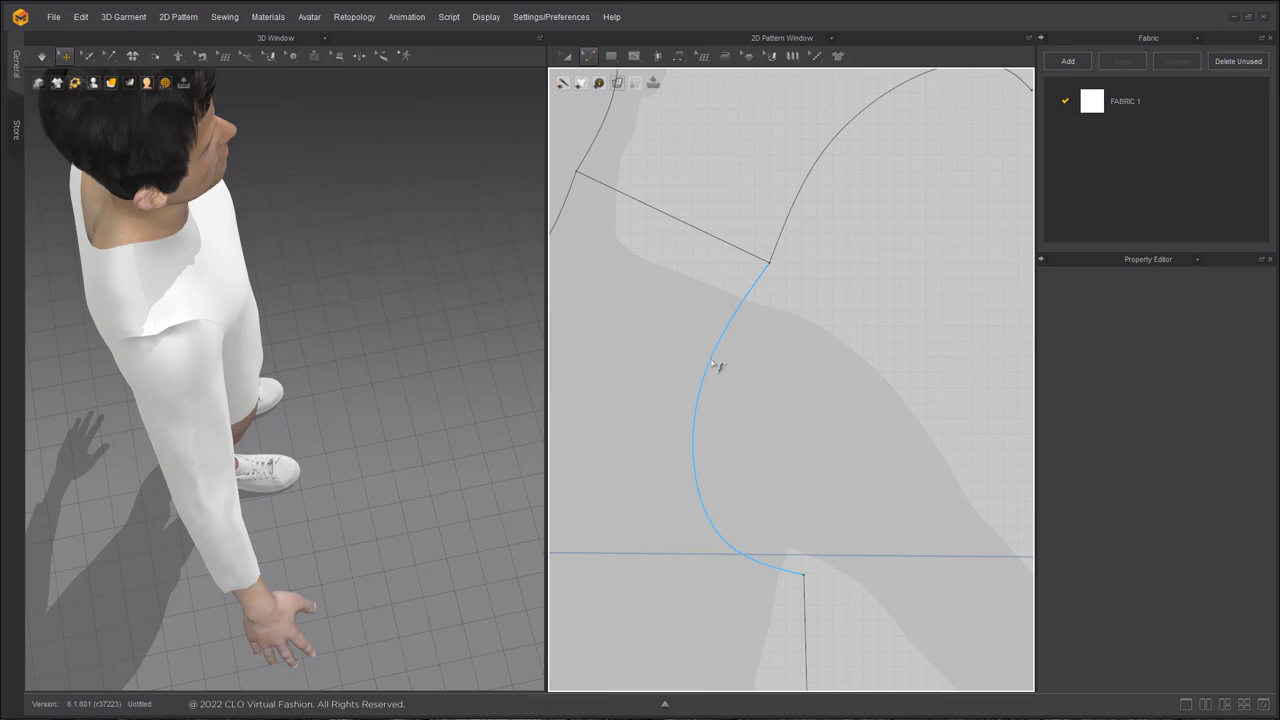
click(712, 362)
scroll(805, 242, down, 3)
click(800, 240)
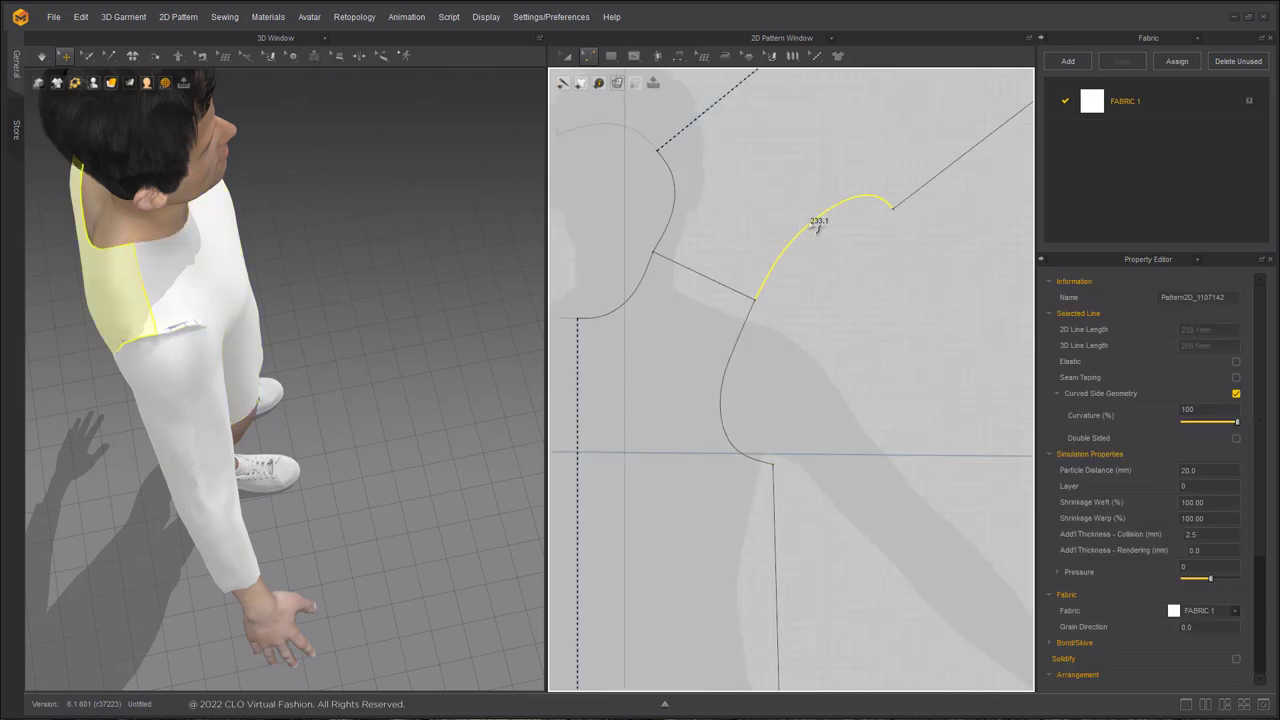
key(space)
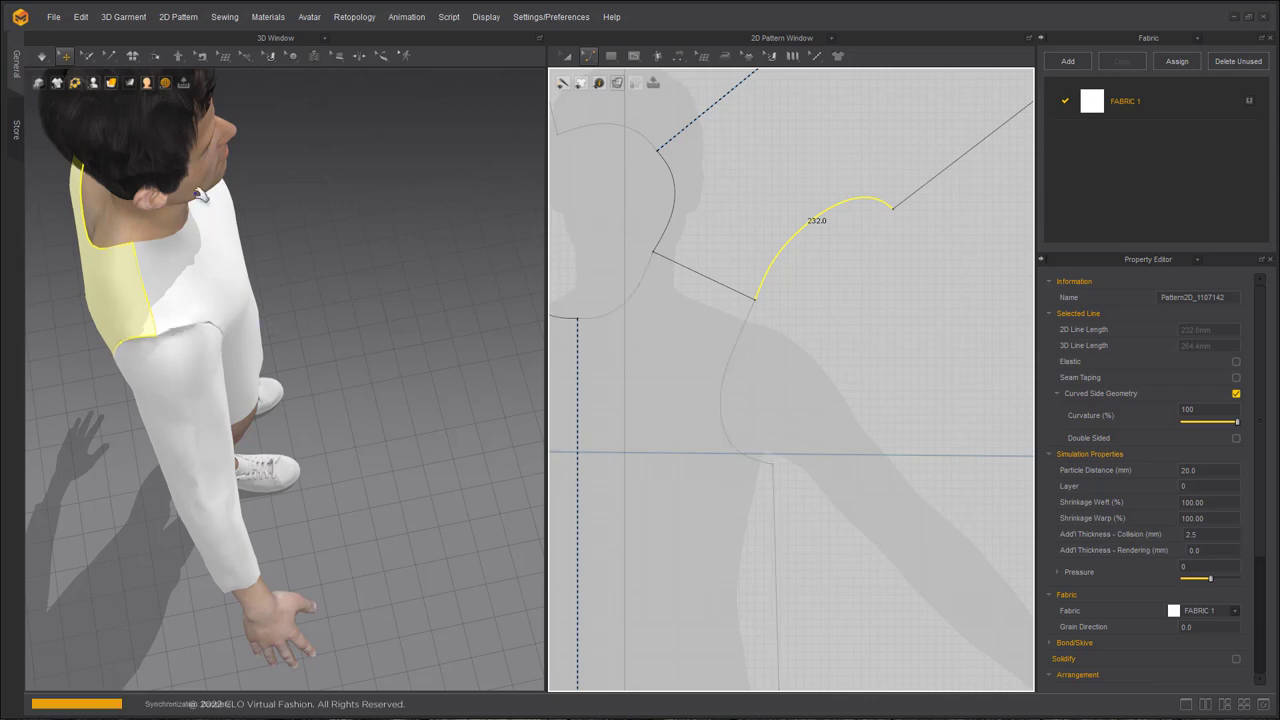
Move the corner where the neckline meets the shoulder seam slightly outward along the shoulder line
scroll(754, 292, up, 3)
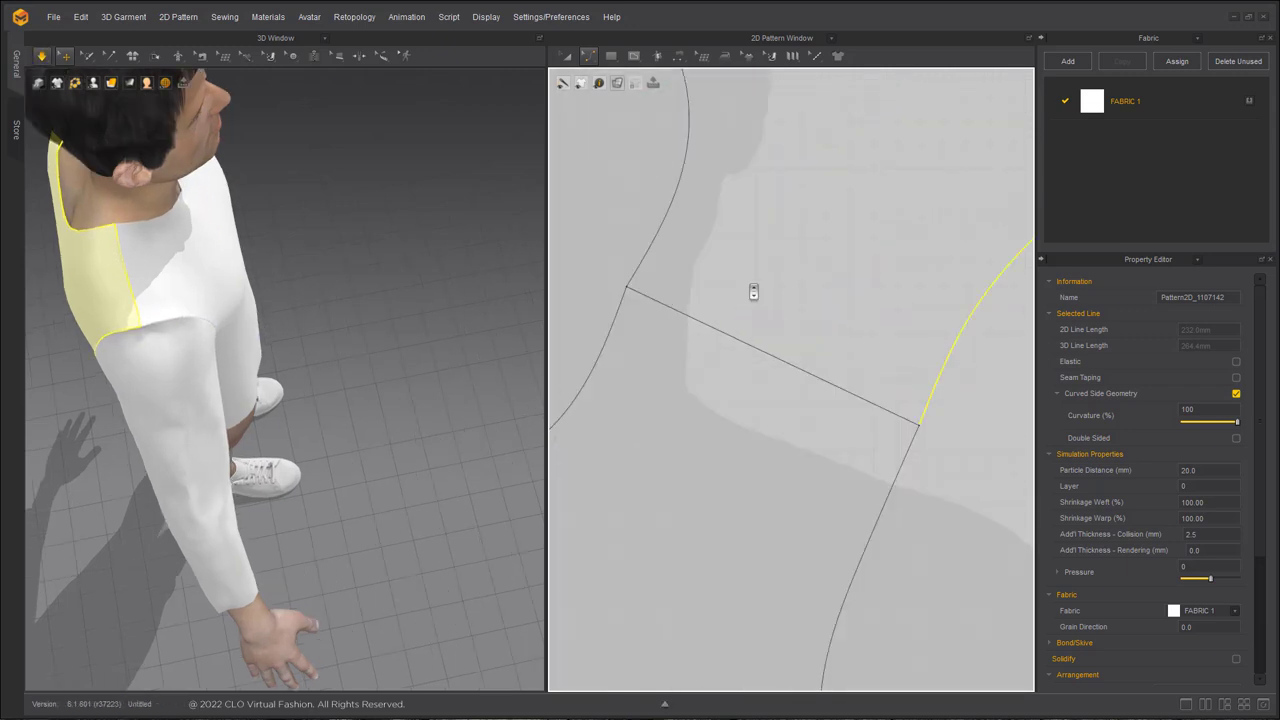
middle_drag(580, 232, 698, 273)
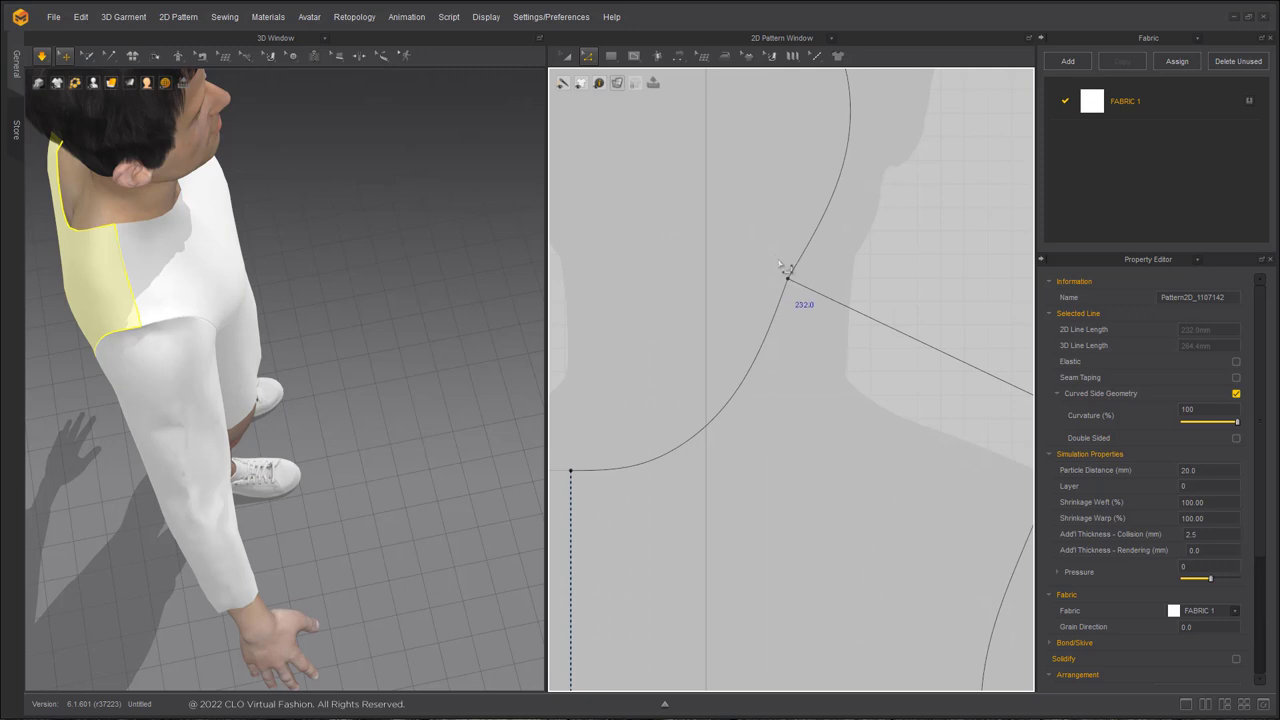
drag(788, 279, 818, 296)
scroll(789, 380, down, 3)
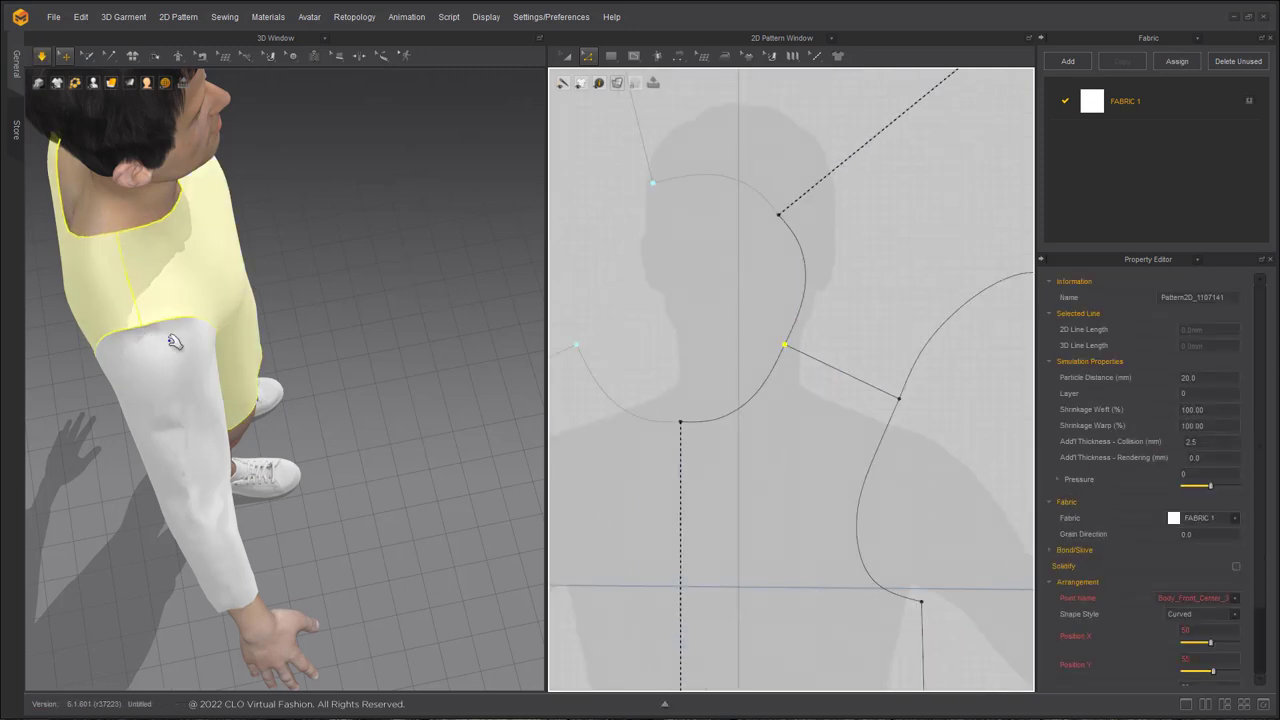
Reshape the front bodice's armhole curve to about 239 mm and simulate the garment to check the shoulders
scroll(770, 400, down, 1)
middle_drag(970, 431, 862, 373)
scroll(820, 370, up, 3)
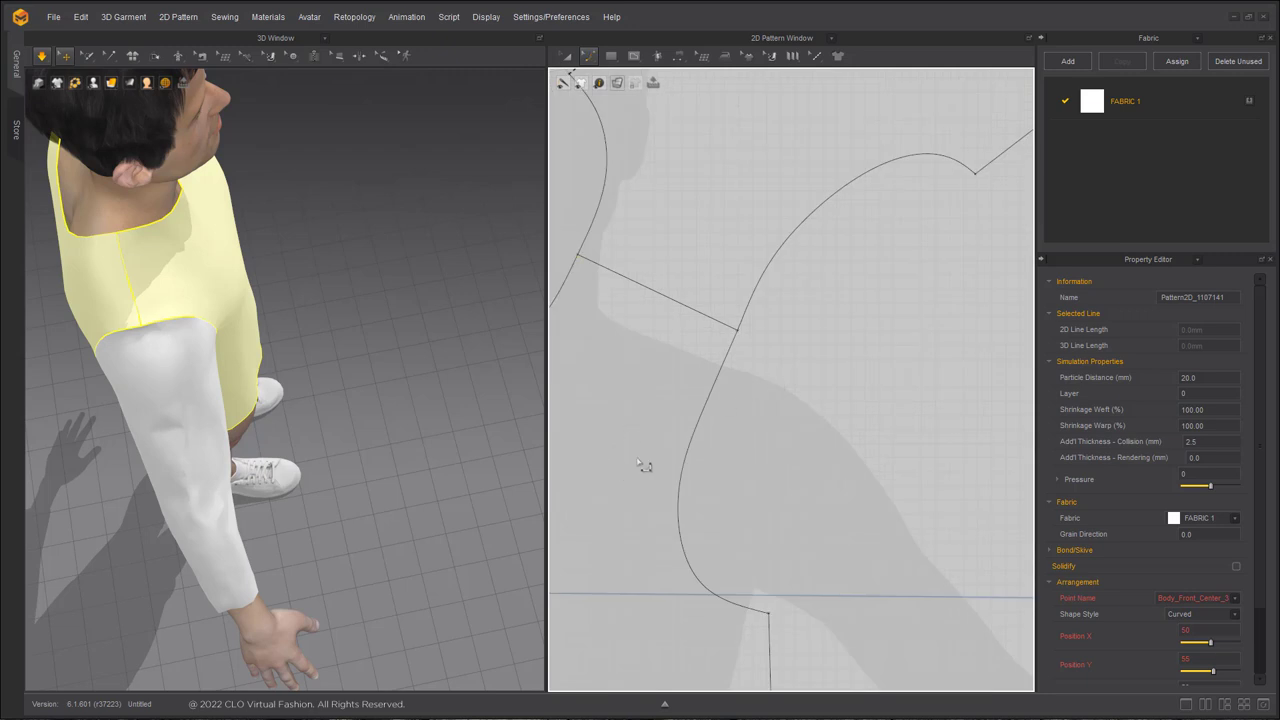
drag(686, 479, 696, 473)
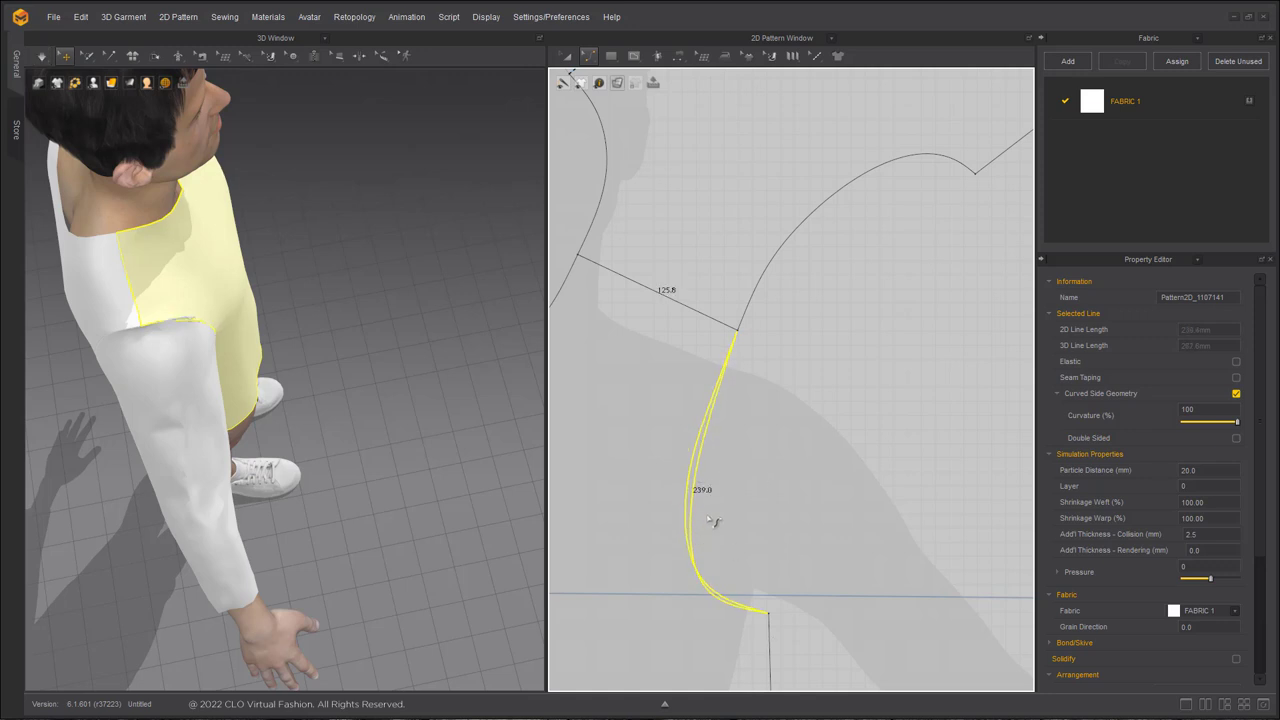
click(868, 343)
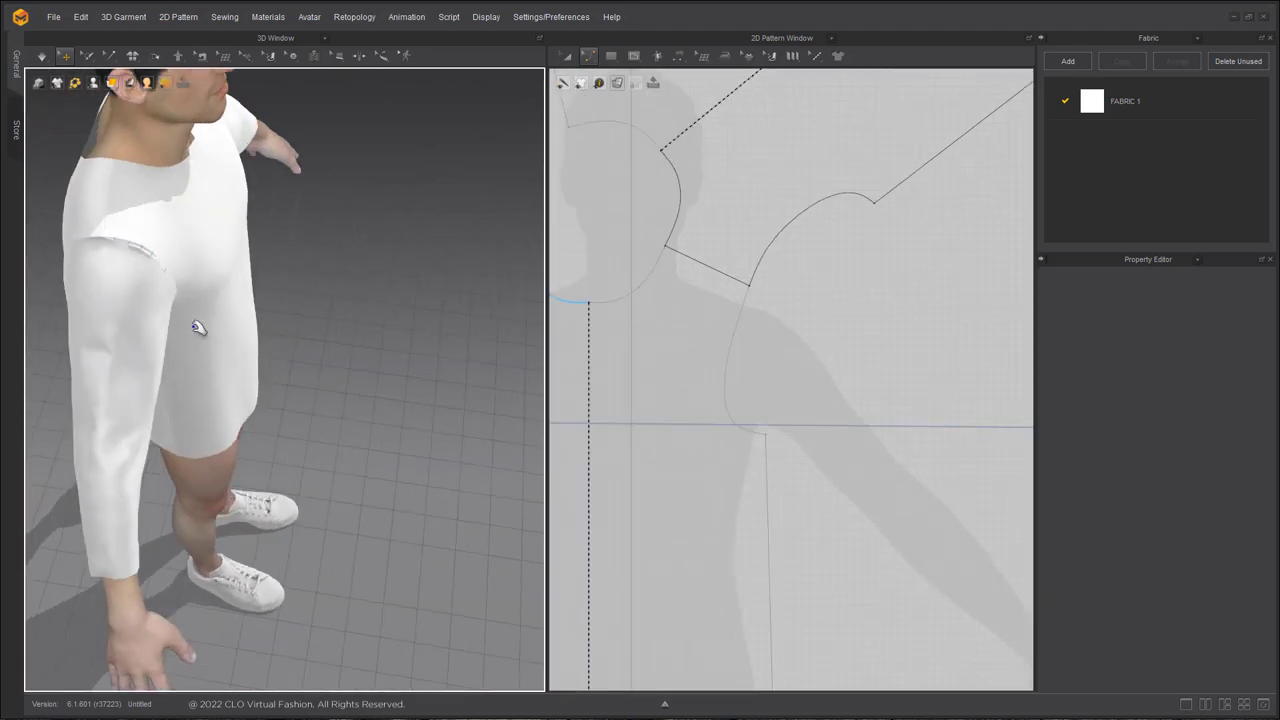
right_drag(194, 328, 343, 286)
click(309, 206)
right_drag(309, 206, 43, 531)
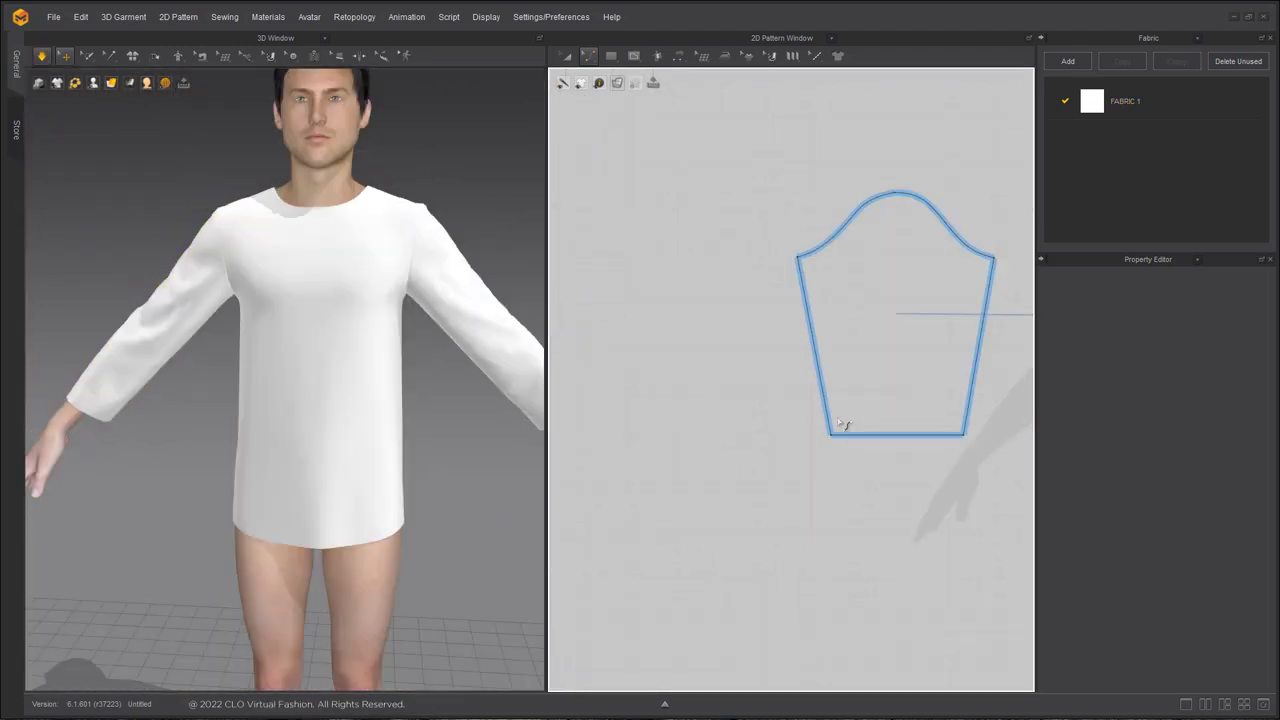
right_drag(842, 425, 742, 390)
right_drag(373, 278, 150, 300)
Draw a narrow rectangular cuff below the sleeve hem and sew its upper edge to the hem
middle_drag(748, 428, 690, 390)
scroll(600, 391, down, 2)
scroll(600, 391, up, 3)
click(611, 56)
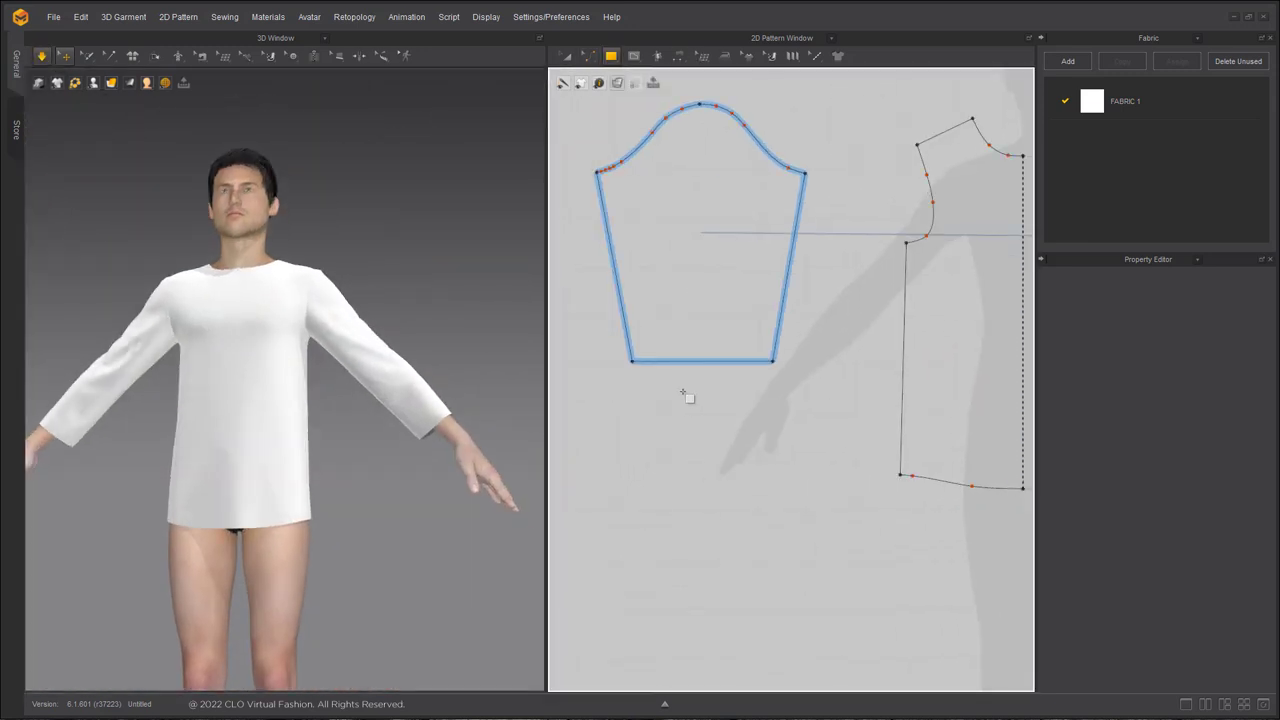
drag(772, 401, 772, 401)
key(n)
click(773, 396)
click(726, 362)
Create a symmetric copy of the cuff with its sewing and place it below the opposite sleeve
key(a)
click(730, 394)
key(ctrl+d)
scroll(910, 380, down, 2)
middle_drag(890, 370, 586, 311)
scroll(586, 311, down, 1)
click(974, 389)
scroll(974, 389, down, 2)
middle_drag(974, 389, 974, 464)
Select both cuffs together, position them at the avatar's wrists and simulate
click(797, 306)
shift+click(607, 448)
scroll(300, 390, down, 3)
right_click(503, 417)
key(space)
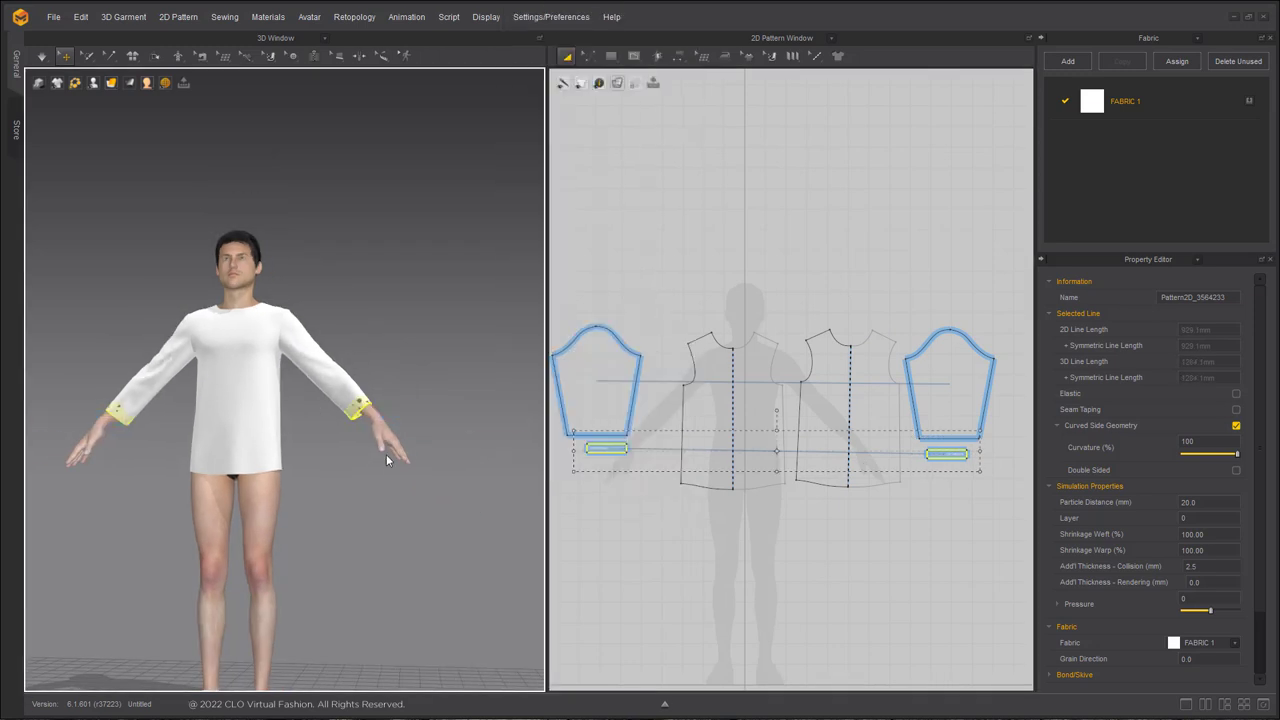
key(space)
Hide the sleeve covering one cuff to work on the cuff at the wrist, and simulate the complete garment
click(607, 448)
click(357, 404)
key(shift+q)
scroll(291, 437, up, 2)
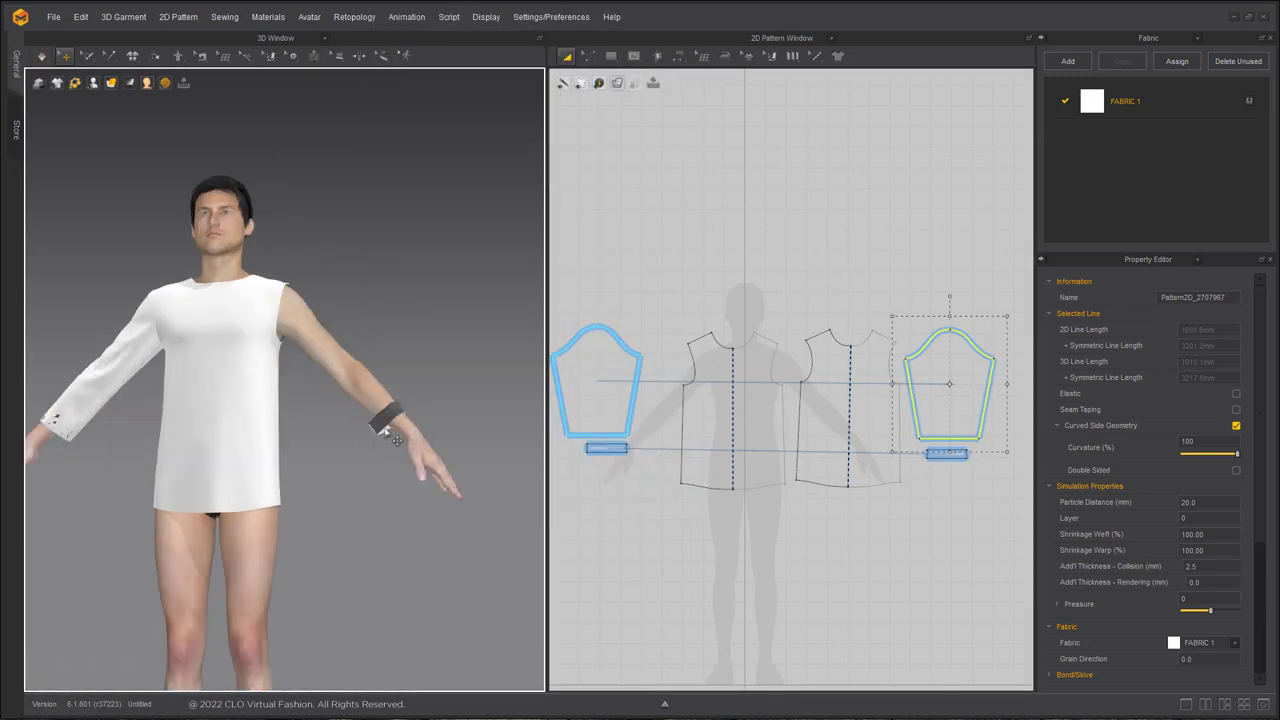
right_drag(398, 444, 330, 456)
click(408, 428)
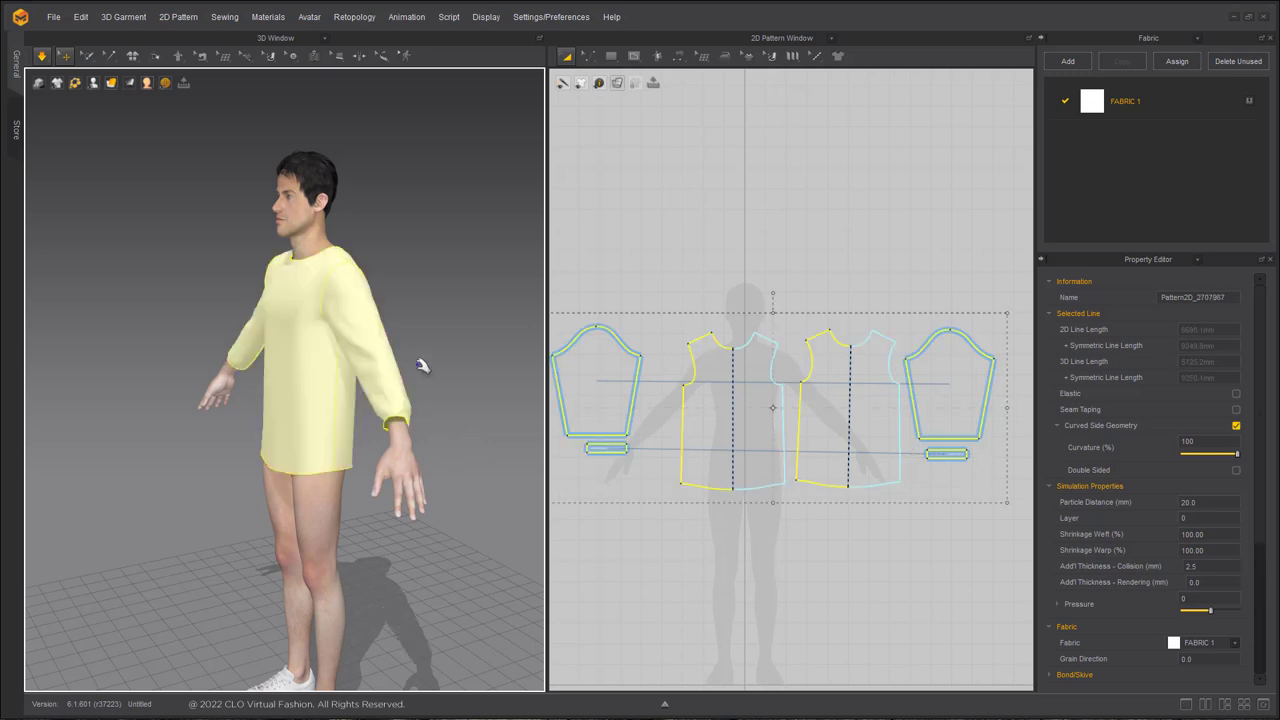
click(446, 430)
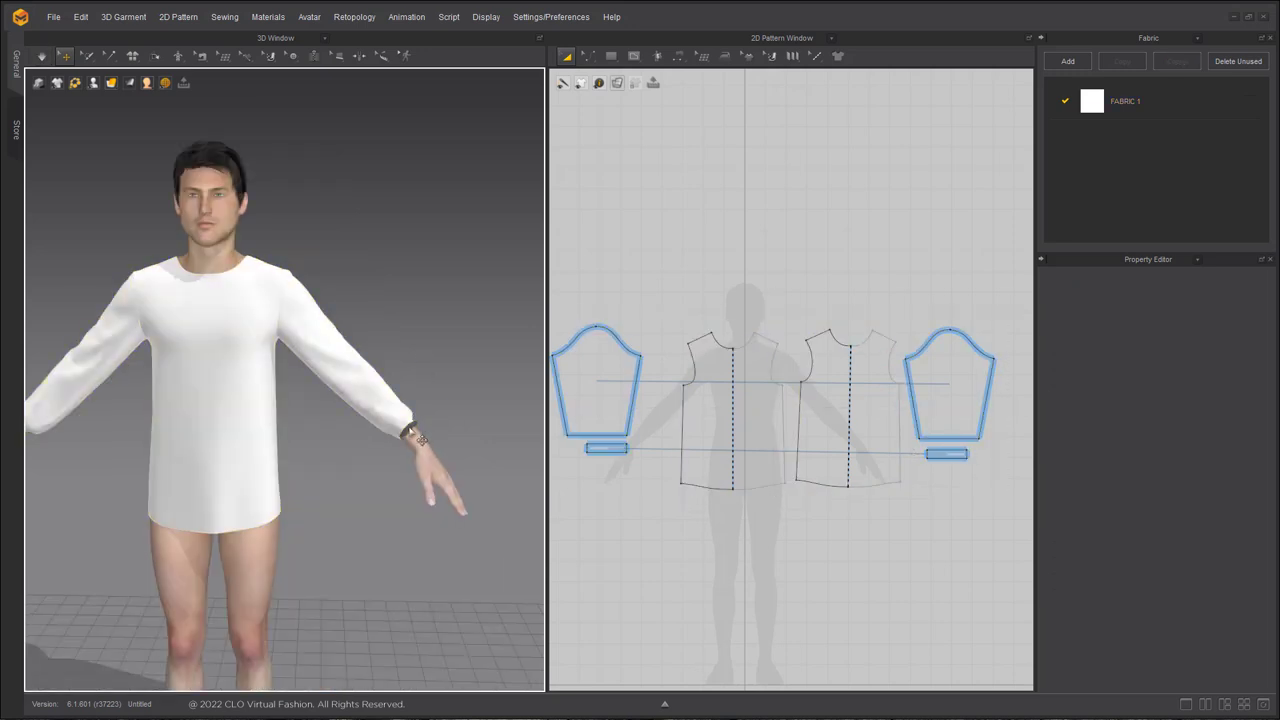
click(410, 430)
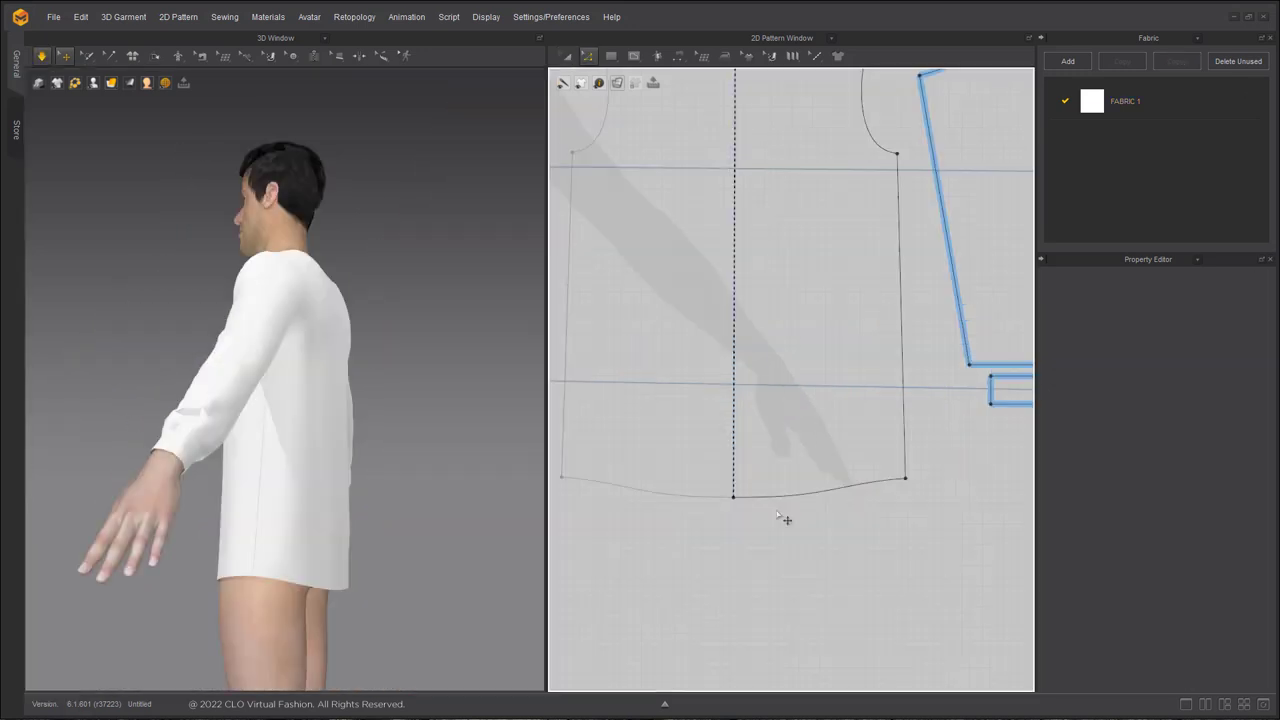
Lower the back bodice's hem at the centre and shape each half into a smooth S-curve
drag(733, 497, 733, 539)
key(v)
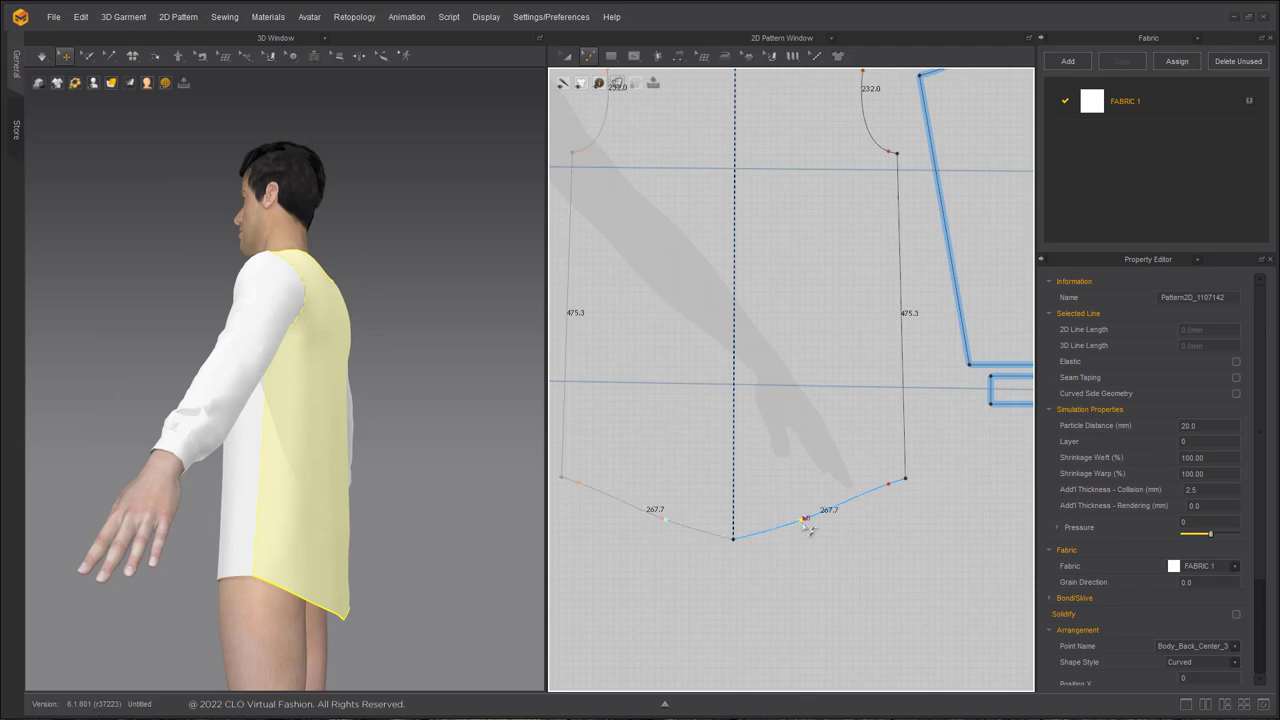
drag(809, 529, 809, 530)
scroll(369, 414, up, 3)
right_drag(369, 414, 380, 400)
drag(888, 484, 880, 479)
scroll(883, 473, up, 5)
middle_drag(883, 473, 840, 420)
drag(839, 420, 823, 477)
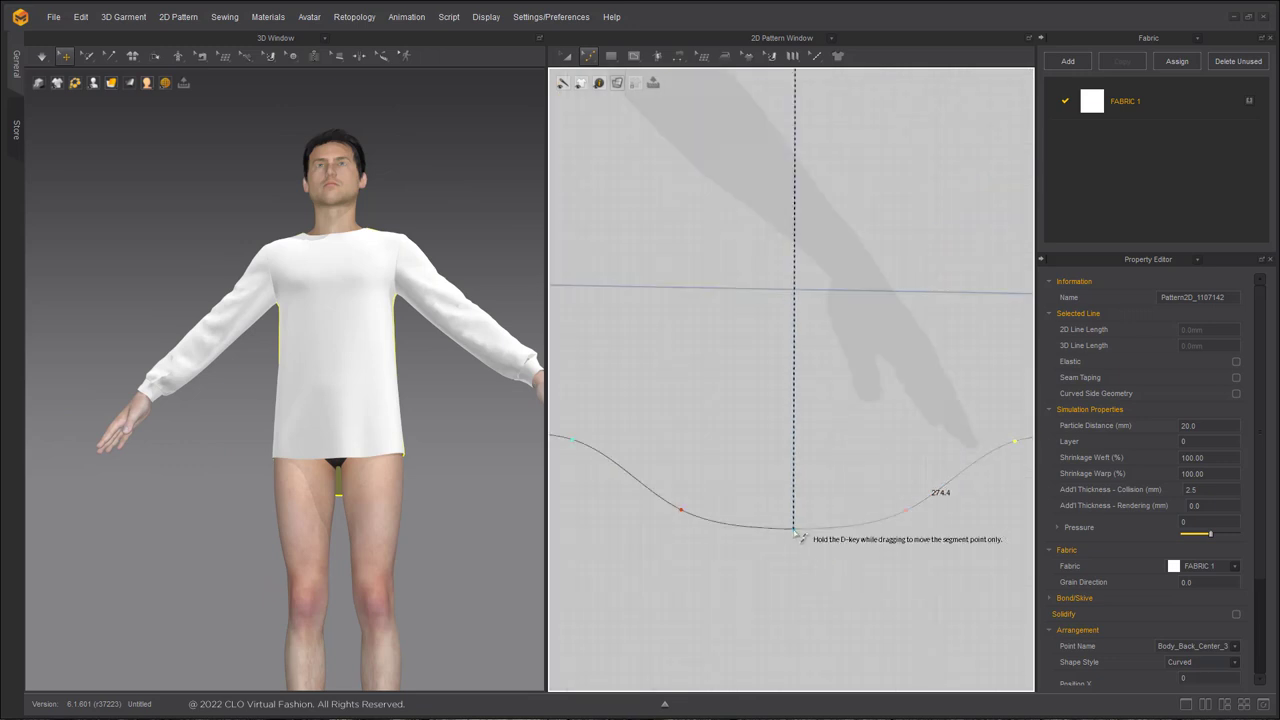
drag(797, 535, 793, 497)
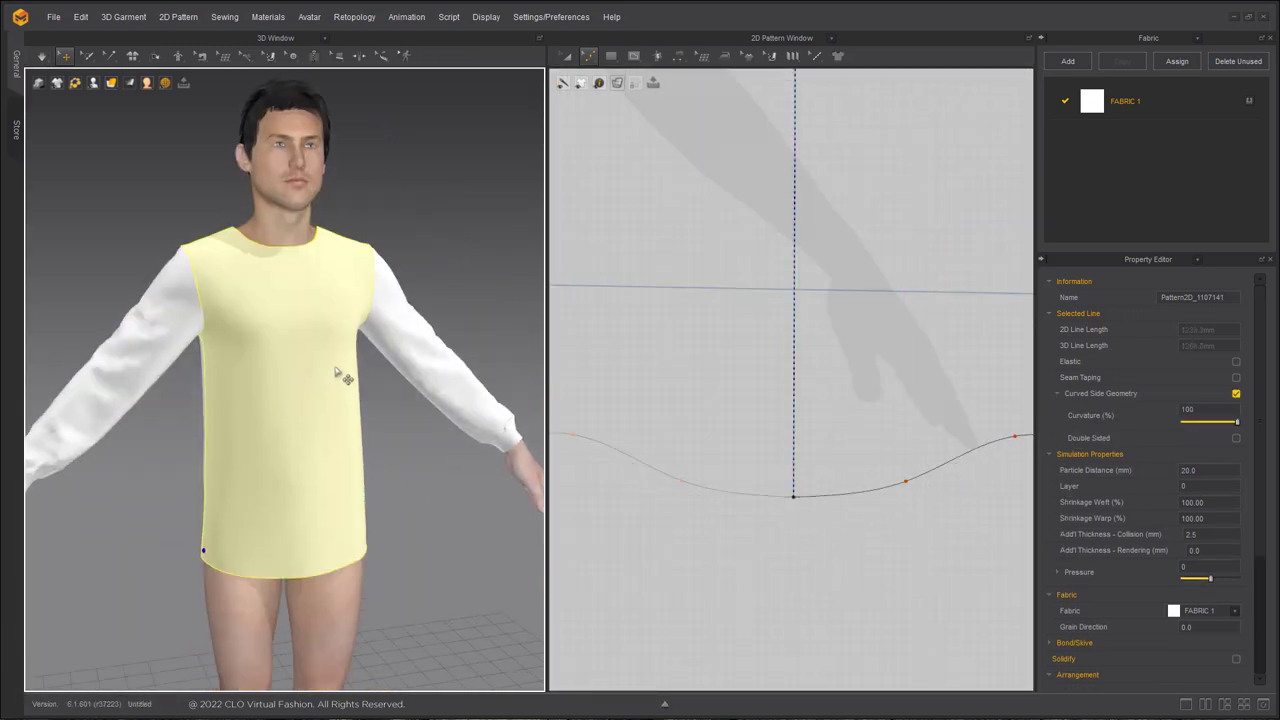
Adjust the back bodice's neckline at the centre, refine its curve and simulate the garment
right_drag(337, 372, 497, 371)
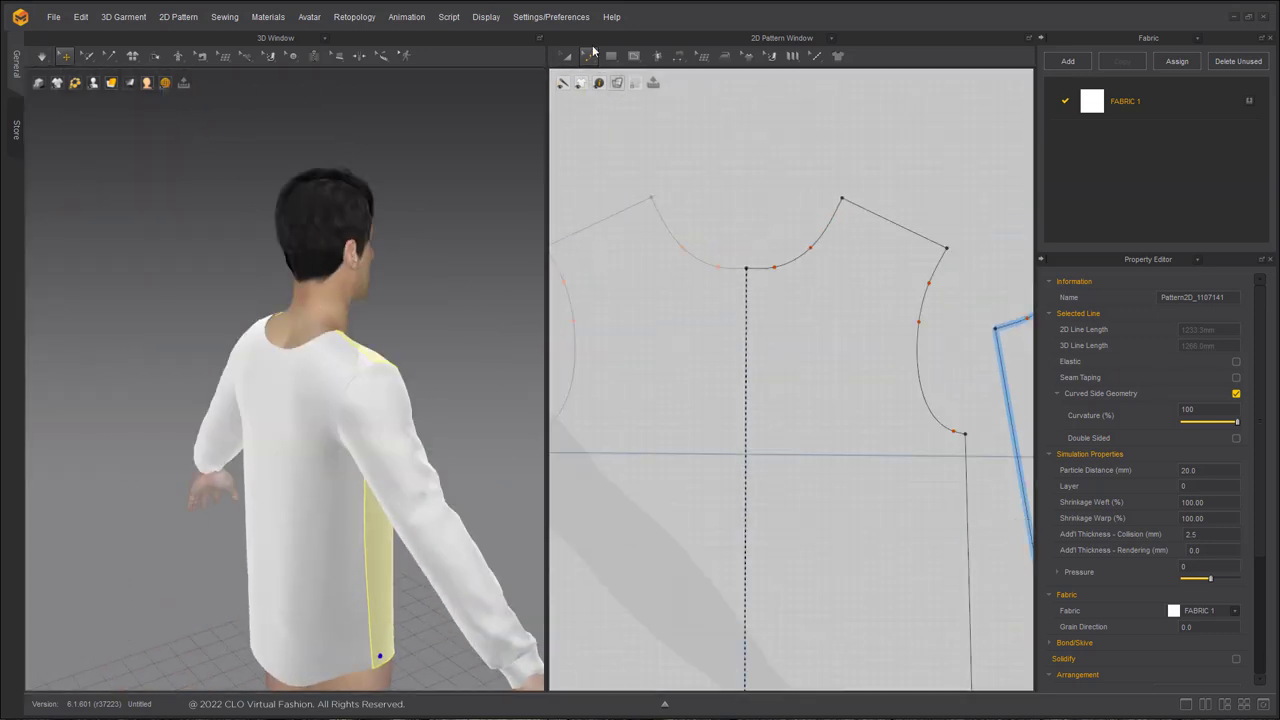
click(591, 53)
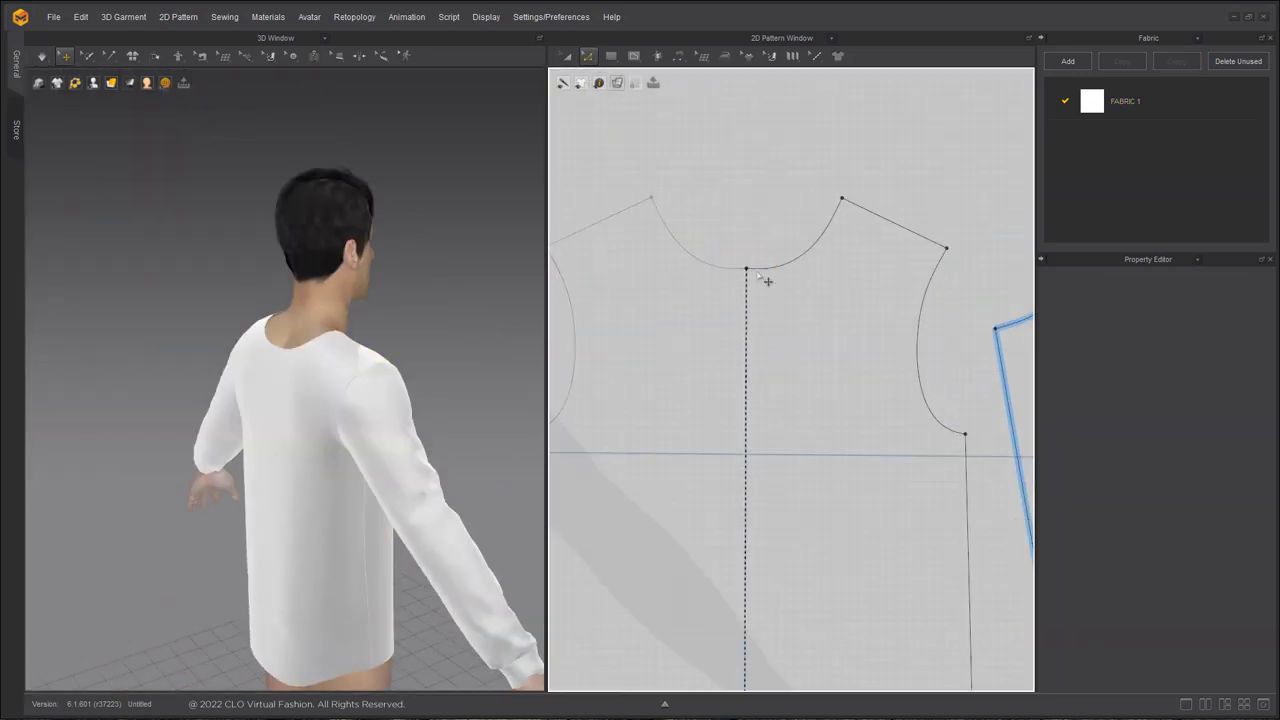
click(759, 272)
scroll(741, 263, up, 5)
right_drag(300, 350, 235, 385)
drag(730, 379, 730, 375)
right_drag(262, 470, 336, 500)
scroll(336, 500, up, 2)
middle_drag(710, 384, 943, 338)
scroll(943, 338, down, 4)
key(space)
right_drag(208, 397, 336, 448)
scroll(749, 405, down, 2)
Reshape the front bodice's neckline curve to about 138 mm on each half
middle_drag(749, 405, 977, 332)
scroll(977, 332, down, 3)
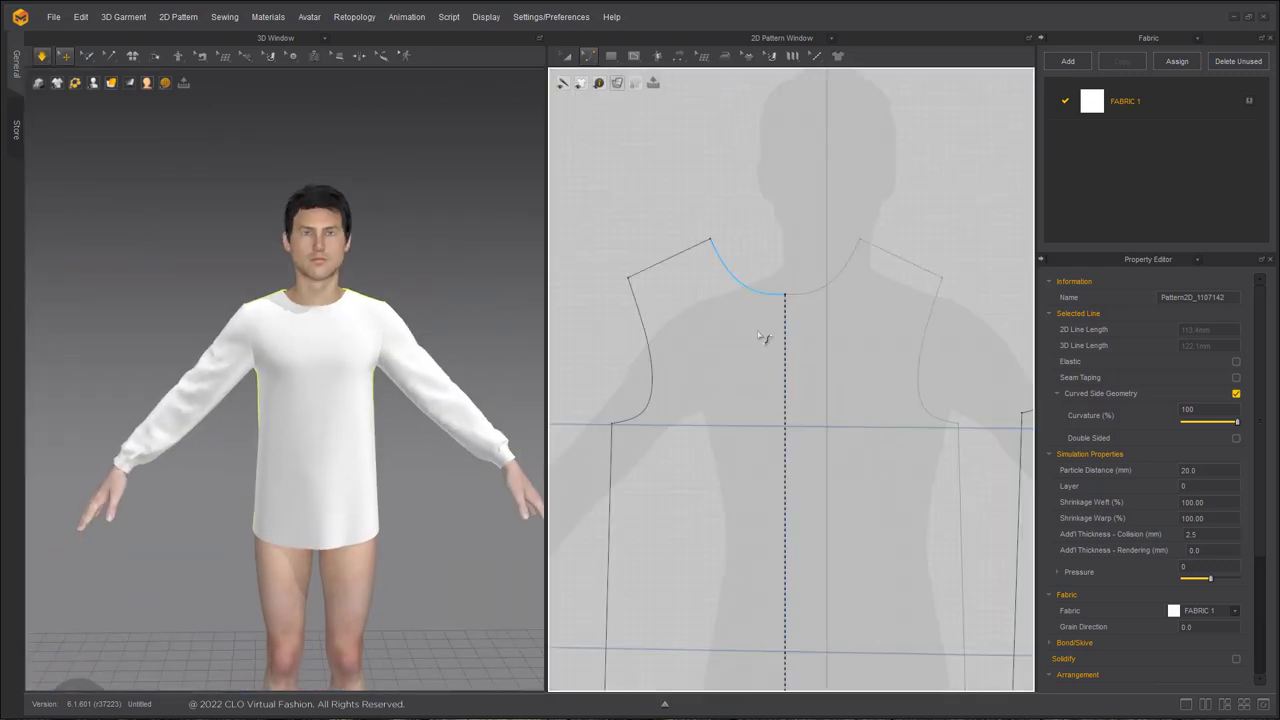
scroll(757, 367, up, 4)
click(661, 383)
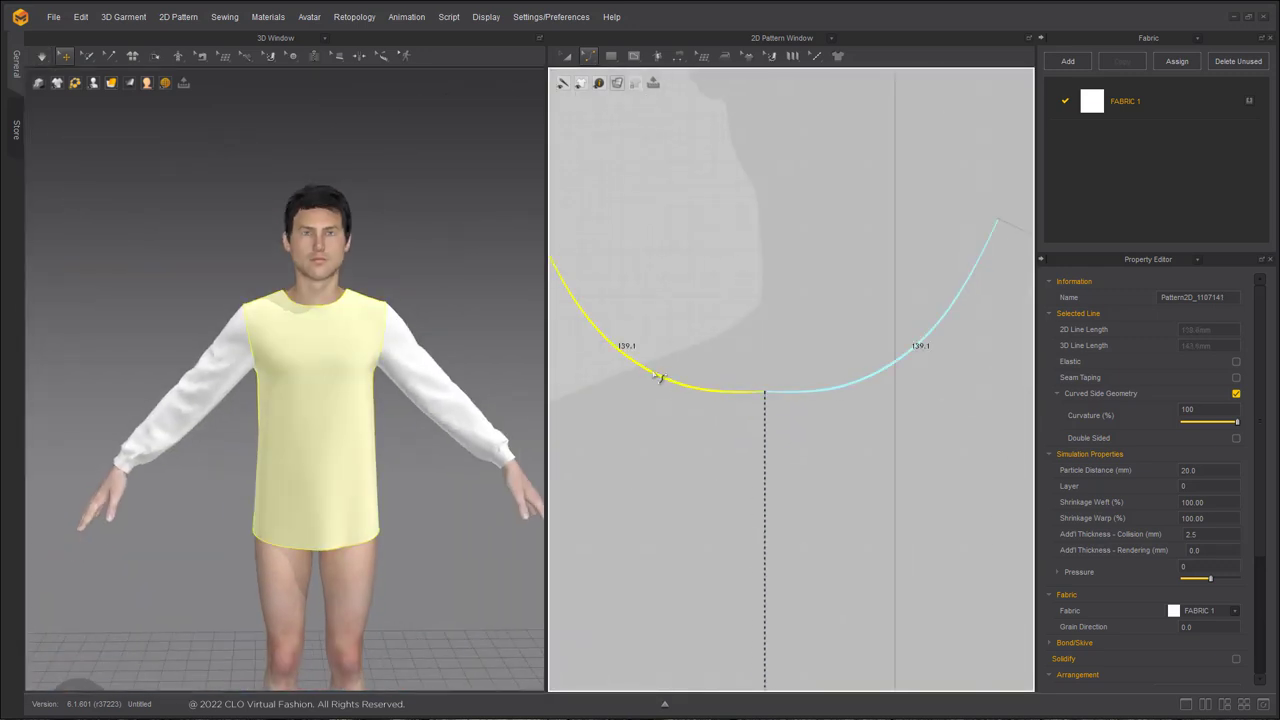
scroll(825, 297, down, 1)
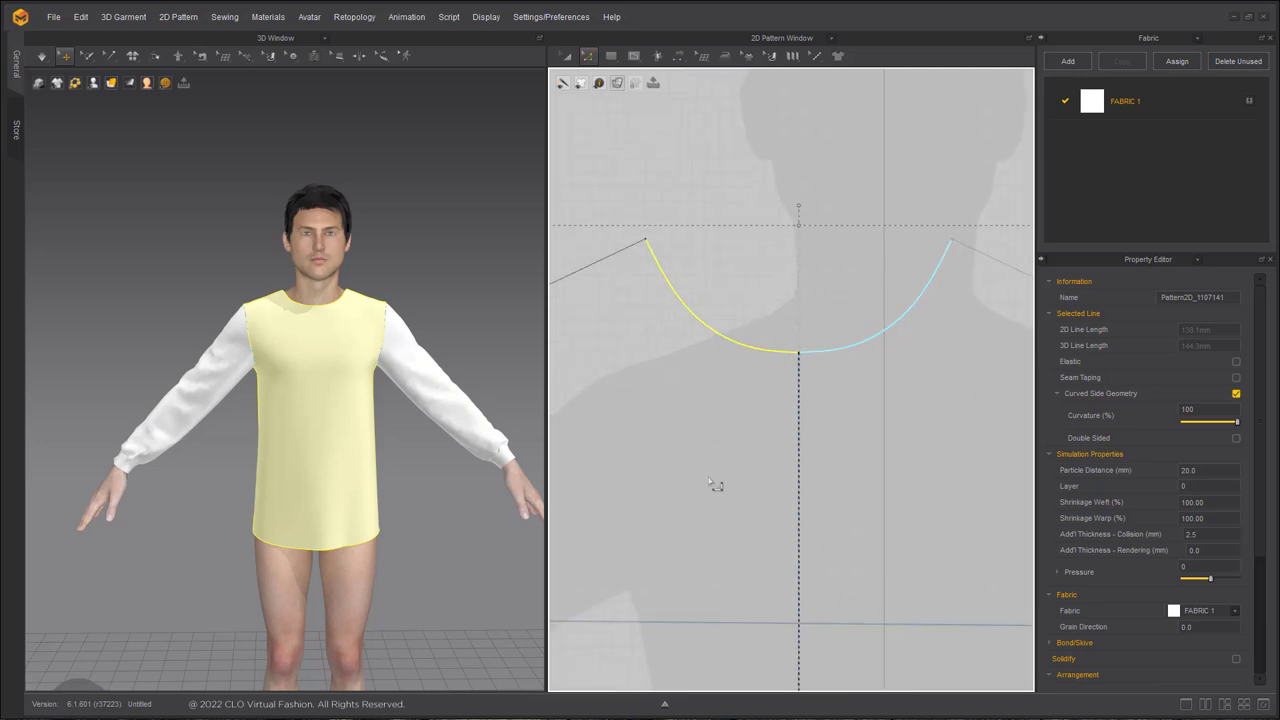
Release the front bodice's half symmetry to make it one full pattern piece without a centre fold line
right_click(700, 427)
mouse_move(717, 372)
click(776, 170)
Draw a vertical internal line about 683 mm long down the front bodice's centre, from neckline to hem
scroll(749, 414, down, 3)
middle_drag(749, 414, 724, 183)
click(636, 60)
click(747, 155)
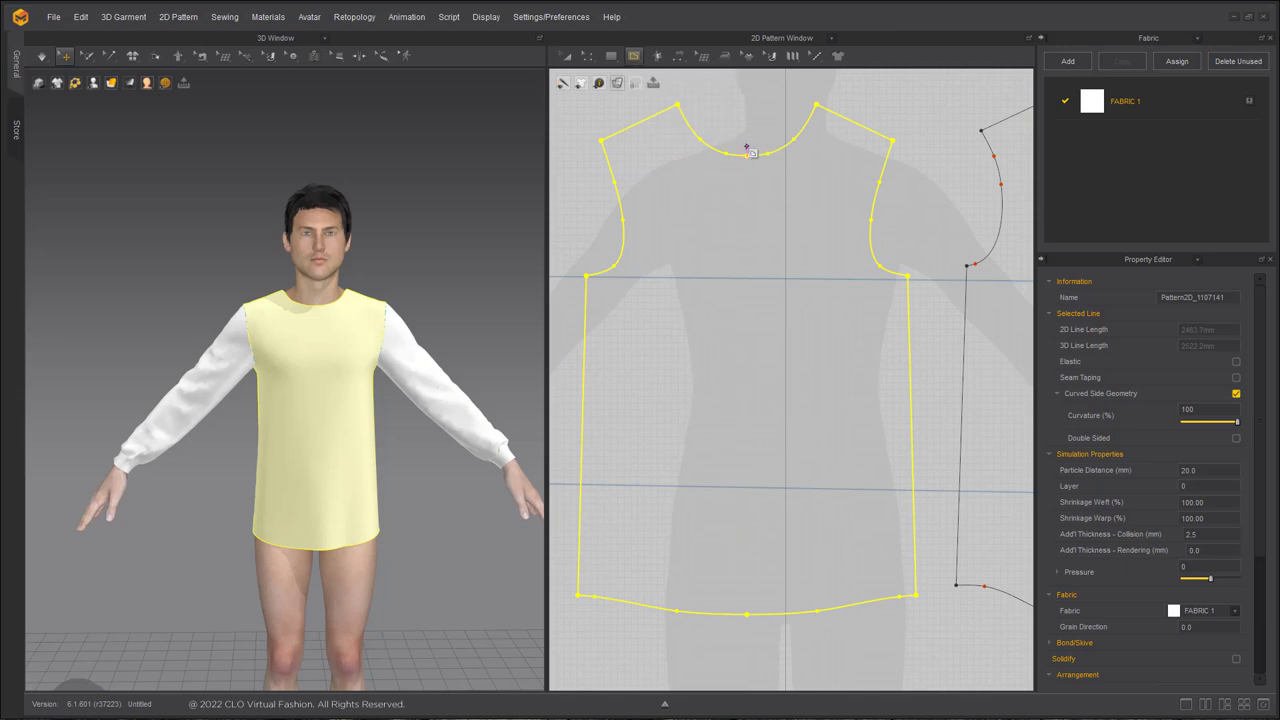
click(747, 614)
key(Return)
Draw a horizontal internal line about 481 mm long across the front bodice below the armholes, and select it together with the centre line
scroll(670, 365, down, 2)
middle_drag(669, 362, 669, 402)
click(603, 382)
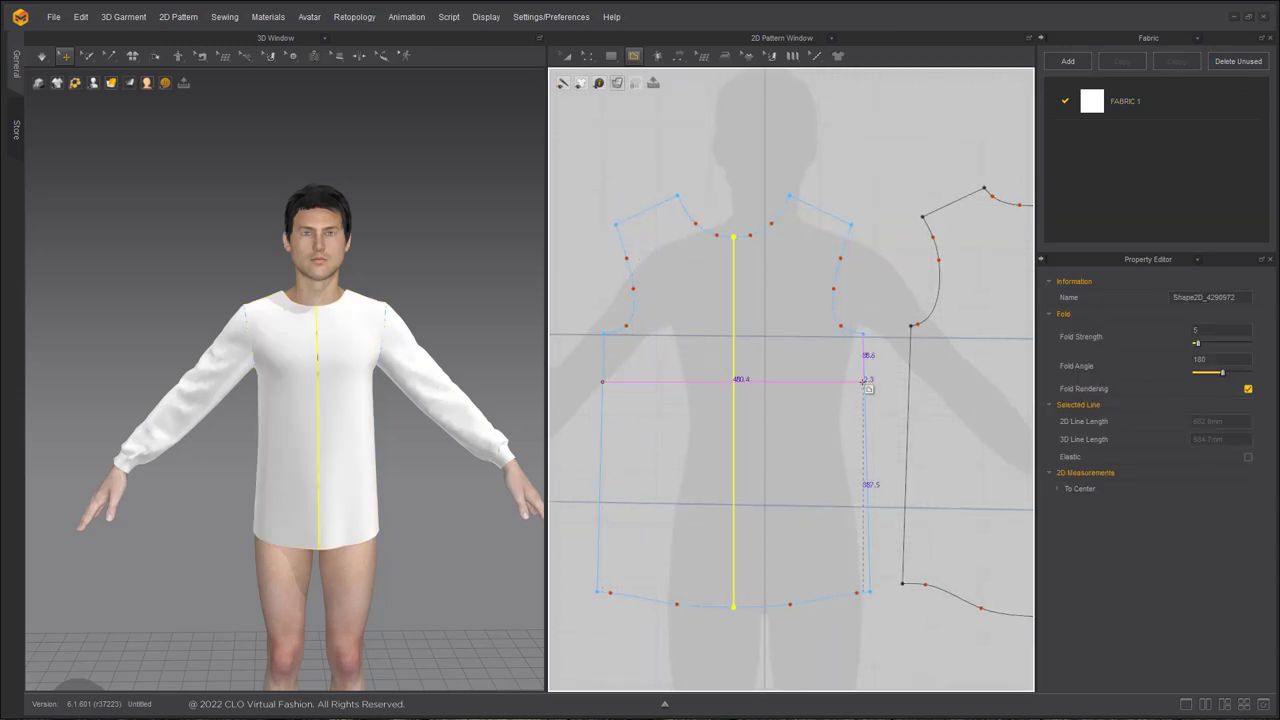
double_click(864, 382)
mouse_move(434, 349)
right_down()
mouse_move(354, 375)
mouse_move(297, 414)
right_up()
key(ctrl+z)
scroll(604, 369, up, 3)
scroll(605, 370, down, 2)
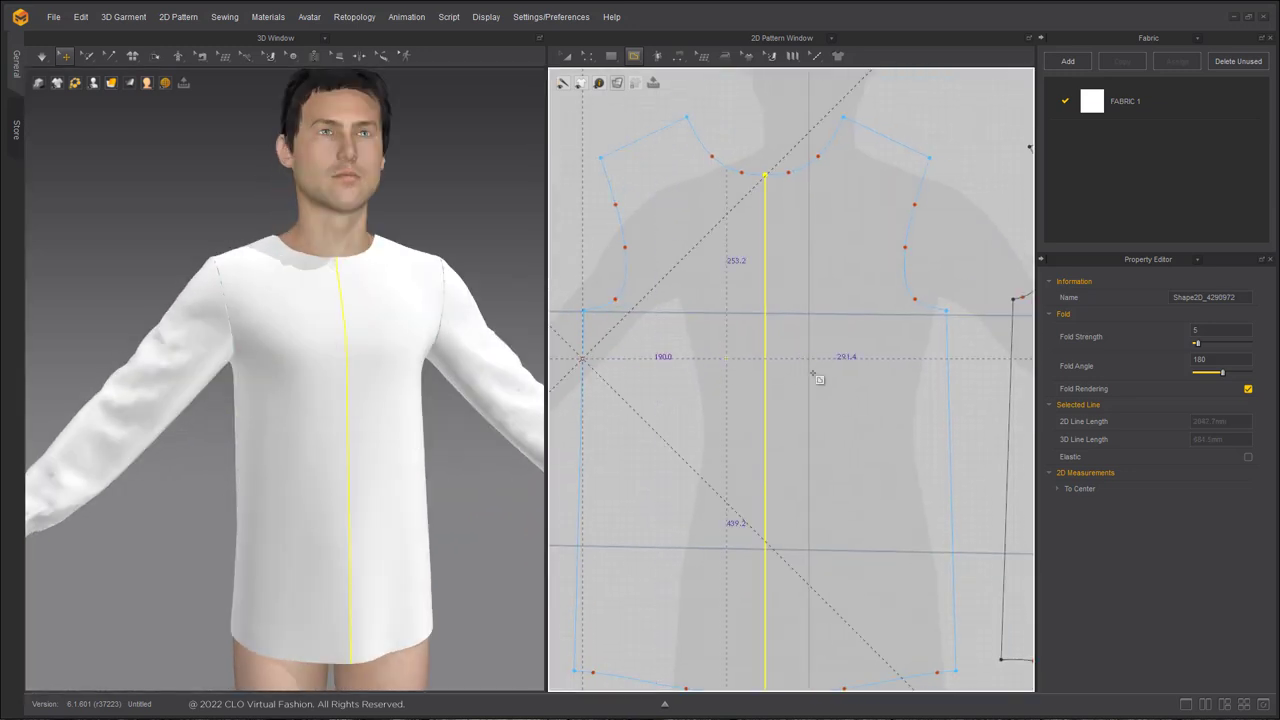
key(Return)
key(z)
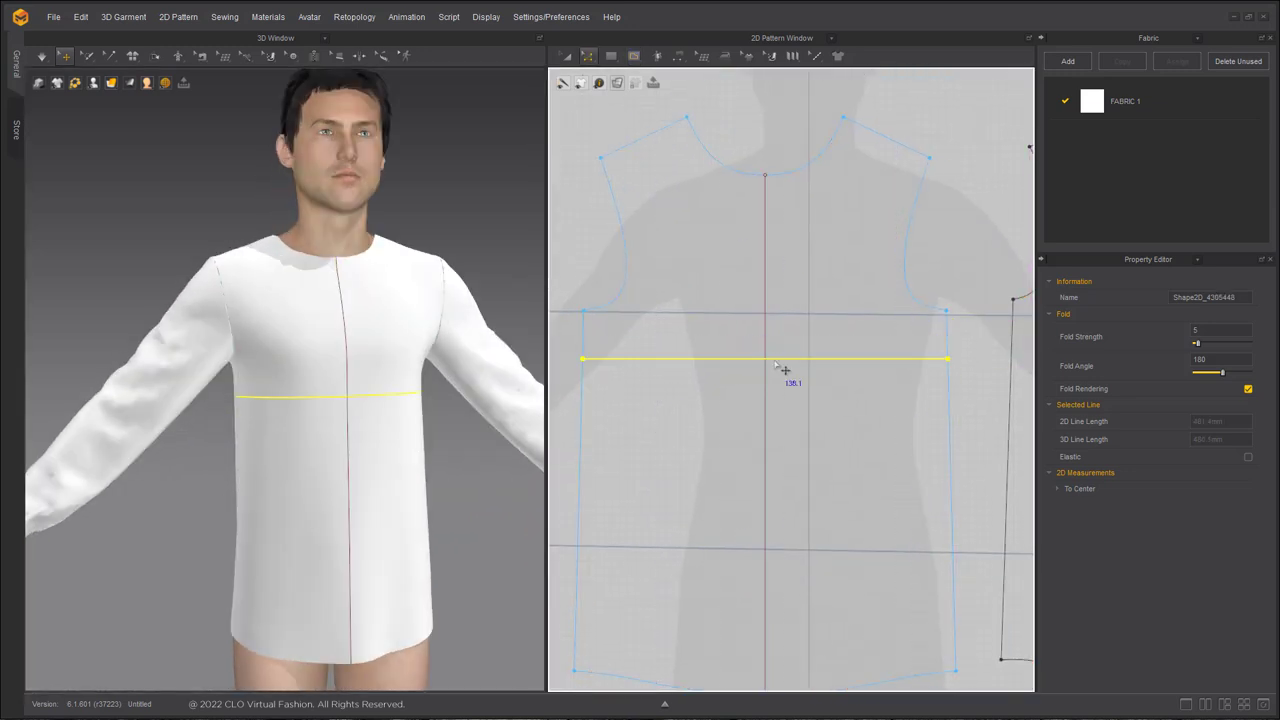
shift+click(765, 335)
right_click(764, 333)
mouse_move(914, 514)
click(971, 514)
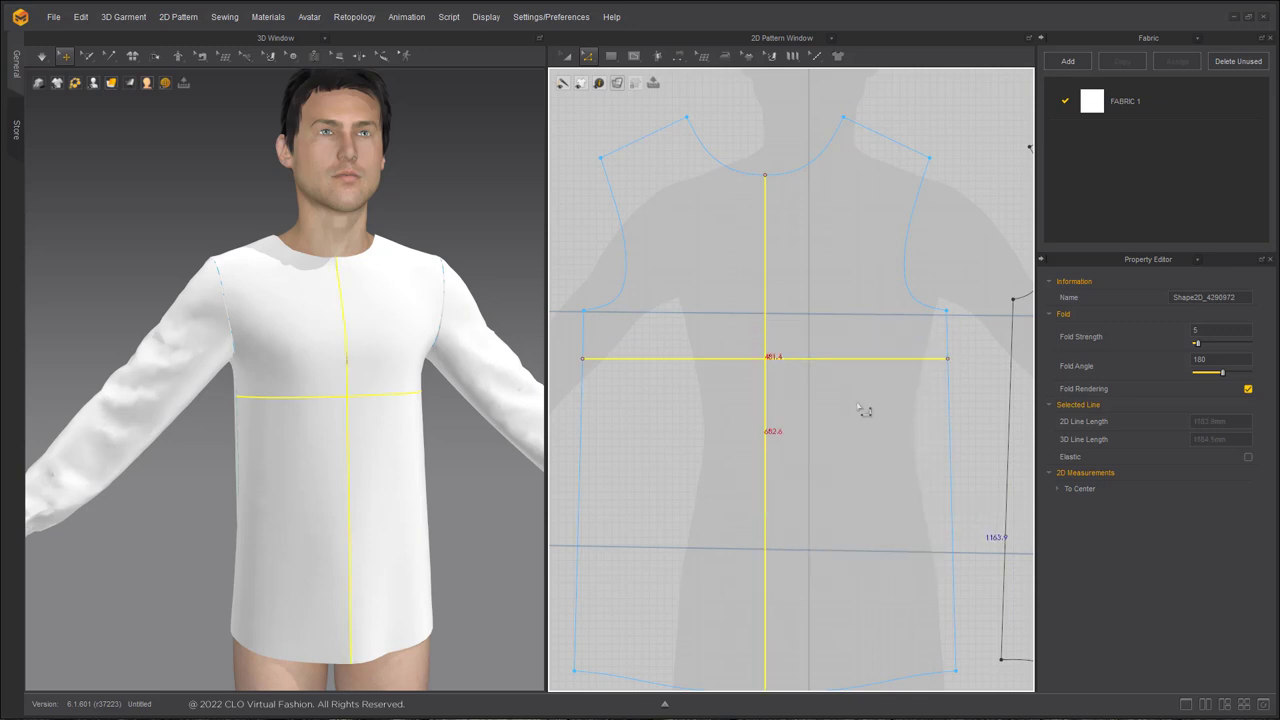
click(596, 272)
mouse_move(368, 408)
right_down()
mouse_move(349, 411)
mouse_move(356, 420)
right_up()
Draw half a pocket outline from the front bodice's centre line: top about 121 mm, slanted side about 155 mm, short vertical side about 38 mm
scroll(877, 479, down, 2)
middle_drag(877, 479, 848, 324)
click(634, 57)
click(668, 84)
click(758, 336)
click(831, 336)
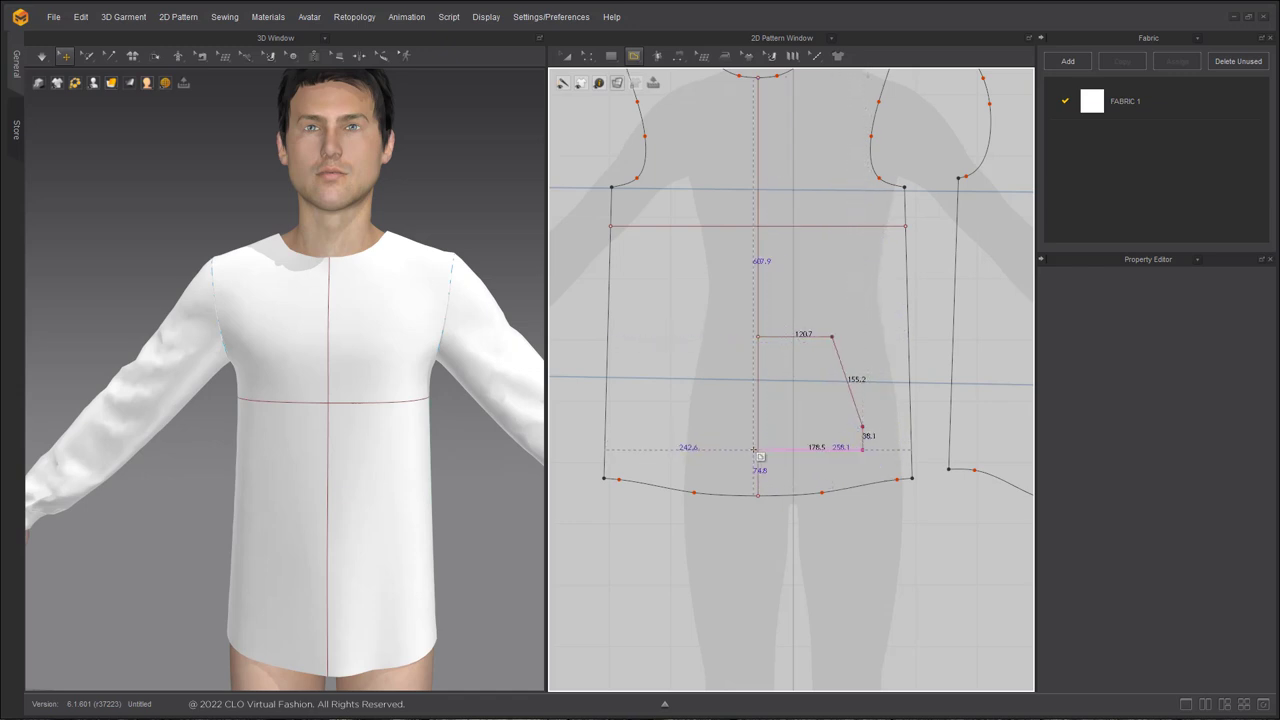
key(Return)
Mirror-paste the half pocket outline onto the opposite side of the front bodice's centre line
key(a)
key(ctrl+r)
click(754, 416)
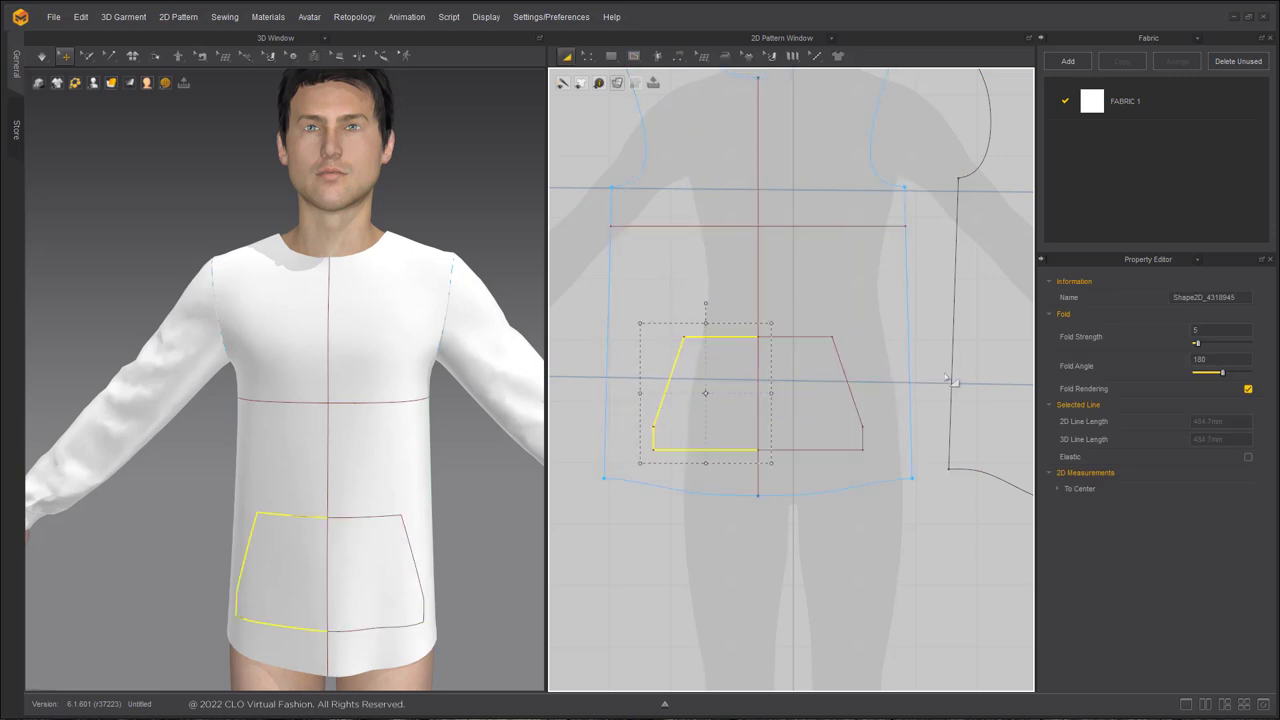
Select both halves of the pocket outline and move them up together on the front bodice
key(2)
click(786, 459)
click(778, 570)
click(766, 408)
click(719, 658)
click(668, 389)
shift+click(843, 363)
key(Up)
key(Up)
key(Up)
key(Up)
click(456, 464)
mouse_move(452, 462)
right_down()
mouse_move(383, 441)
mouse_move(436, 464)
right_up()
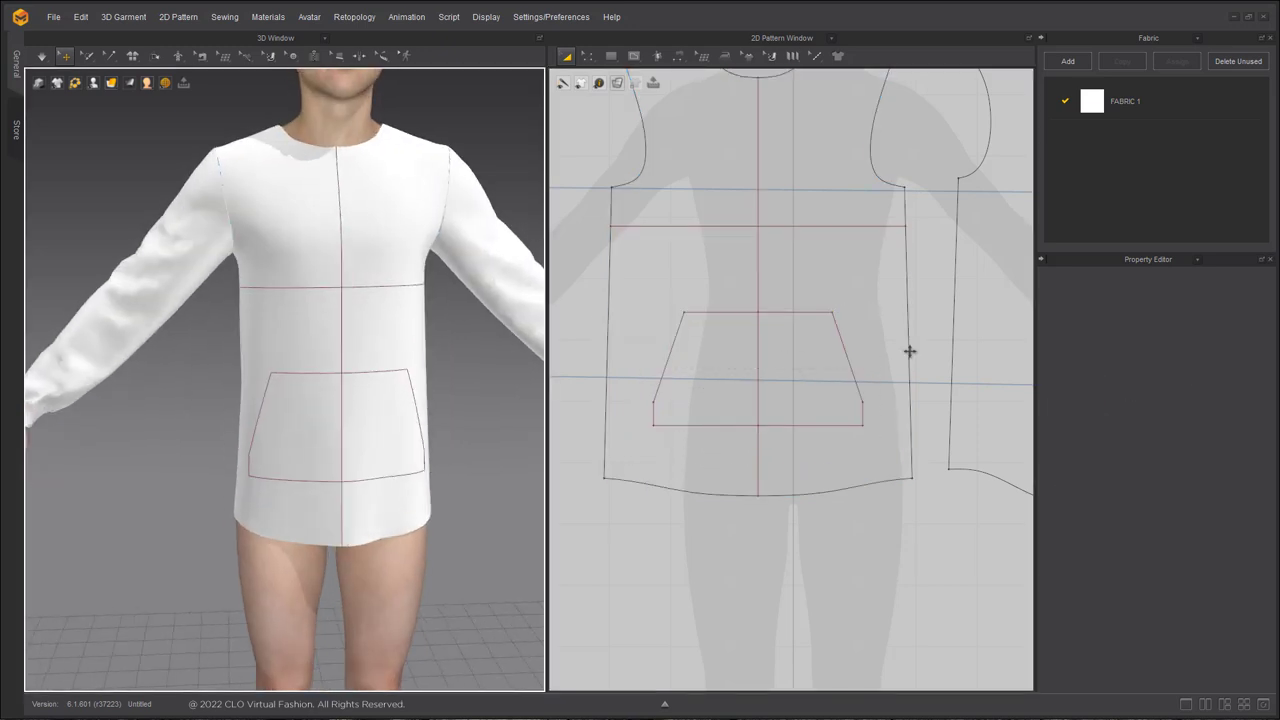
Cut and sew the front bodice along the horizontal internal line below the armholes
scroll(900, 350, down, 3)
scroll(765, 260, up, 4)
click(746, 411)
key(z)
scroll(713, 288, up, 2)
scroll(716, 282, down, 3)
click(758, 437)
right_click(722, 437)
click(817, 580)
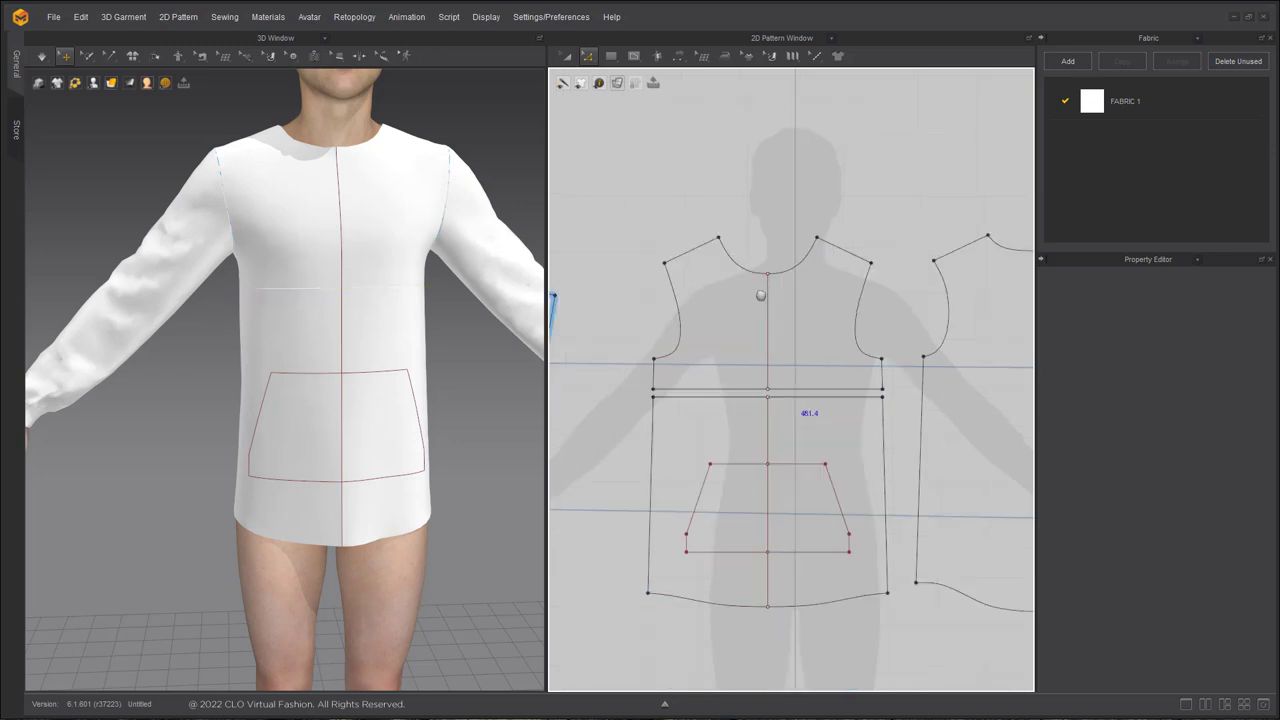
Cut and sew the front's lower panel along its vertical centre line into two halves
scroll(790, 400, down, 1)
click(721, 297)
right_click(720, 296)
click(803, 449)
scroll(740, 560, down, 2)
key(a)
click(754, 426)
click(682, 526)
Offset the upper front's centre line as internal lines 12.5 mm to each side for a placket
scroll(797, 556, up, 2)
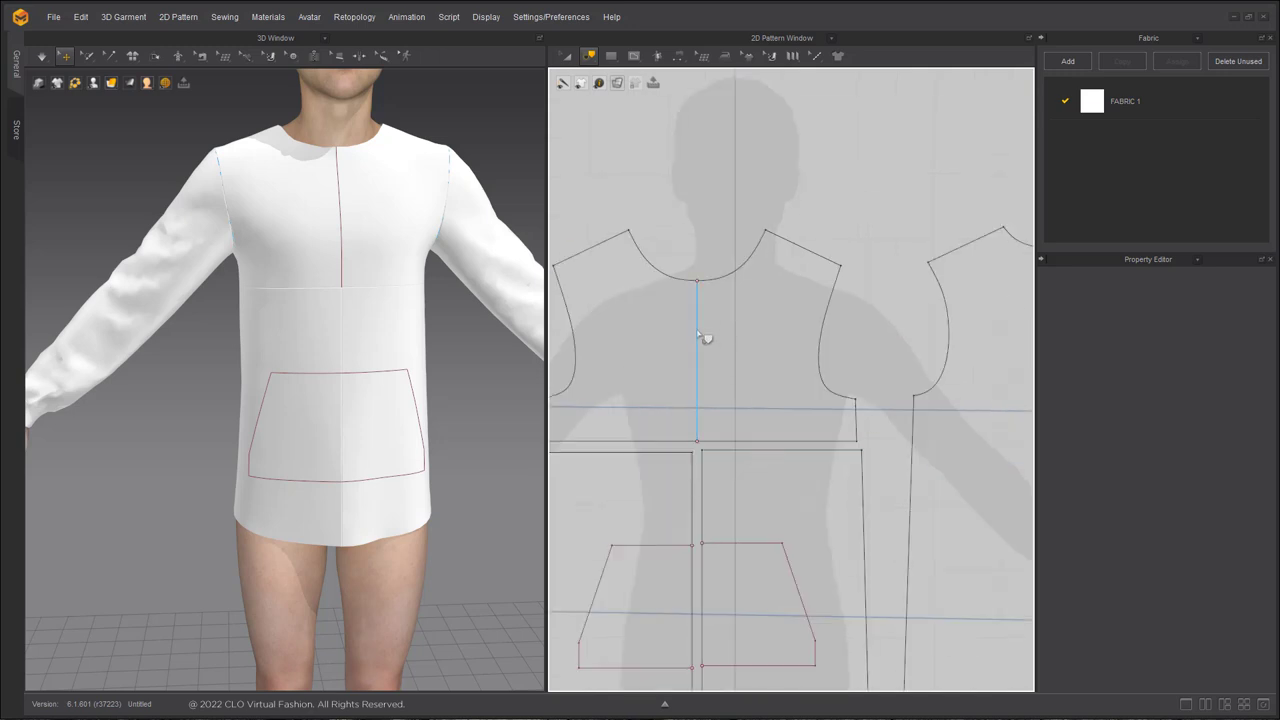
right_click(698, 331)
click(749, 437)
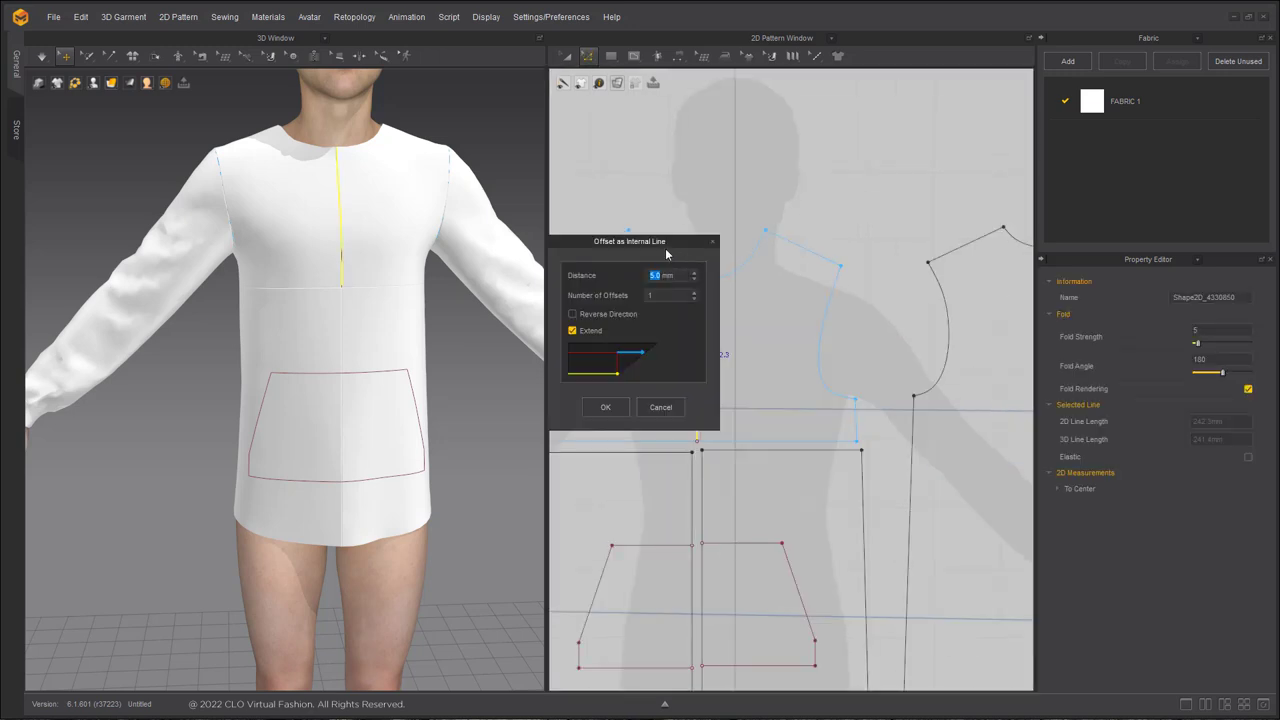
click(603, 408)
right_click(700, 338)
click(763, 452)
text(1)
drag(660, 258, 534, 228)
click(482, 377)
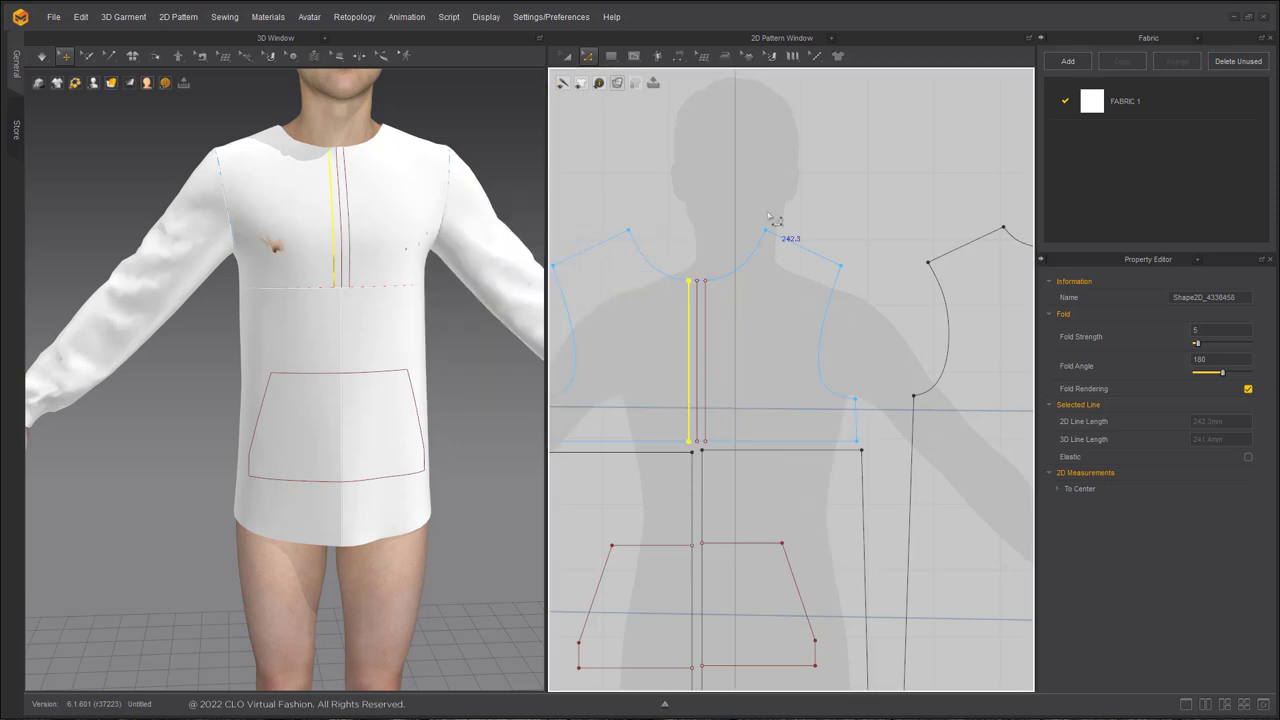
Cut and sew the upper front along both offset lines to separate the placket strip, and simulate the garment
right_click(704, 327)
click(821, 436)
scroll(707, 317, up, 2)
key(space)
scroll(380, 285, down, 2)
middle_drag(380, 285, 349, 423)
scroll(702, 620, down, 2)
middle_drag(702, 630, 693, 374)
scroll(692, 374, down, 1)
scroll(743, 383, down, 1)
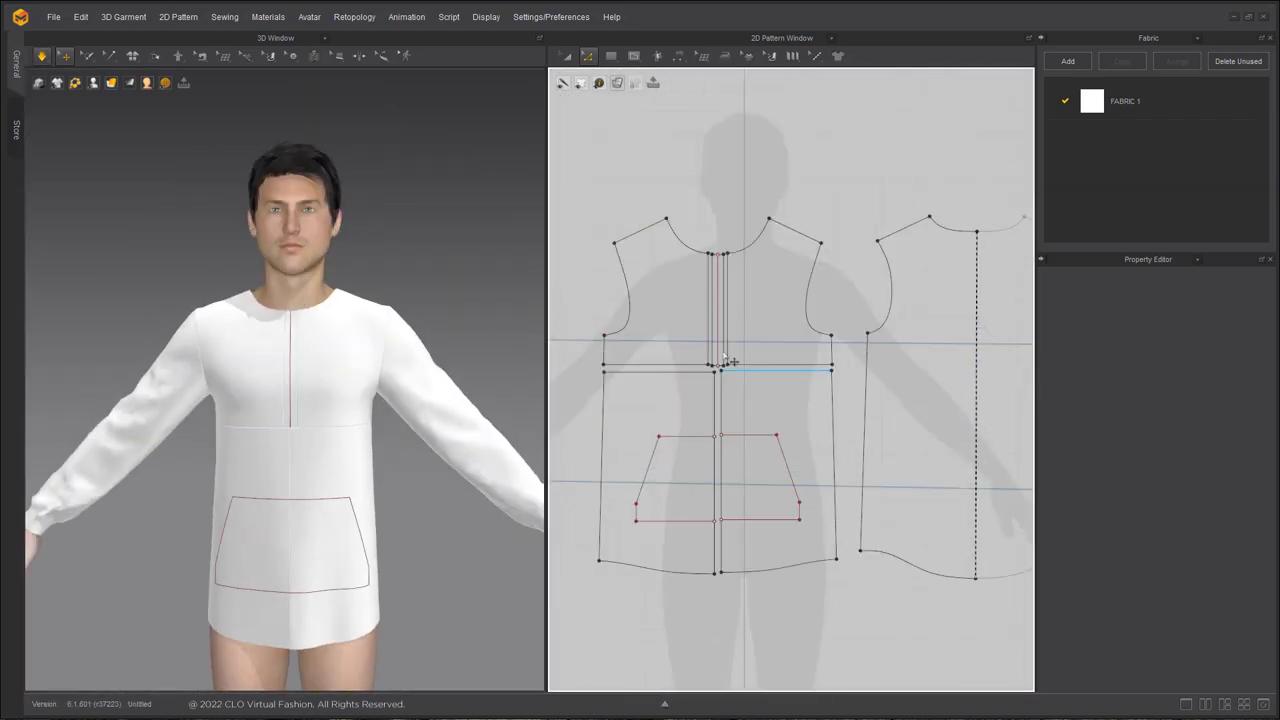
Move the upper front panel beside the placket strip aside in the pattern layout to open a gap
key(a)
scroll(722, 292, up, 4)
click(723, 298)
scroll(808, 291, down, 2)
scroll(824, 300, down, 2)
drag(761, 311, 751, 287)
click(753, 303)
drag(839, 296, 861, 295)
click(781, 290)
Create a Layer Clone (Over) of the placket strip and place it in the gap between the upper front panels
click(751, 284)
right_click(758, 285)
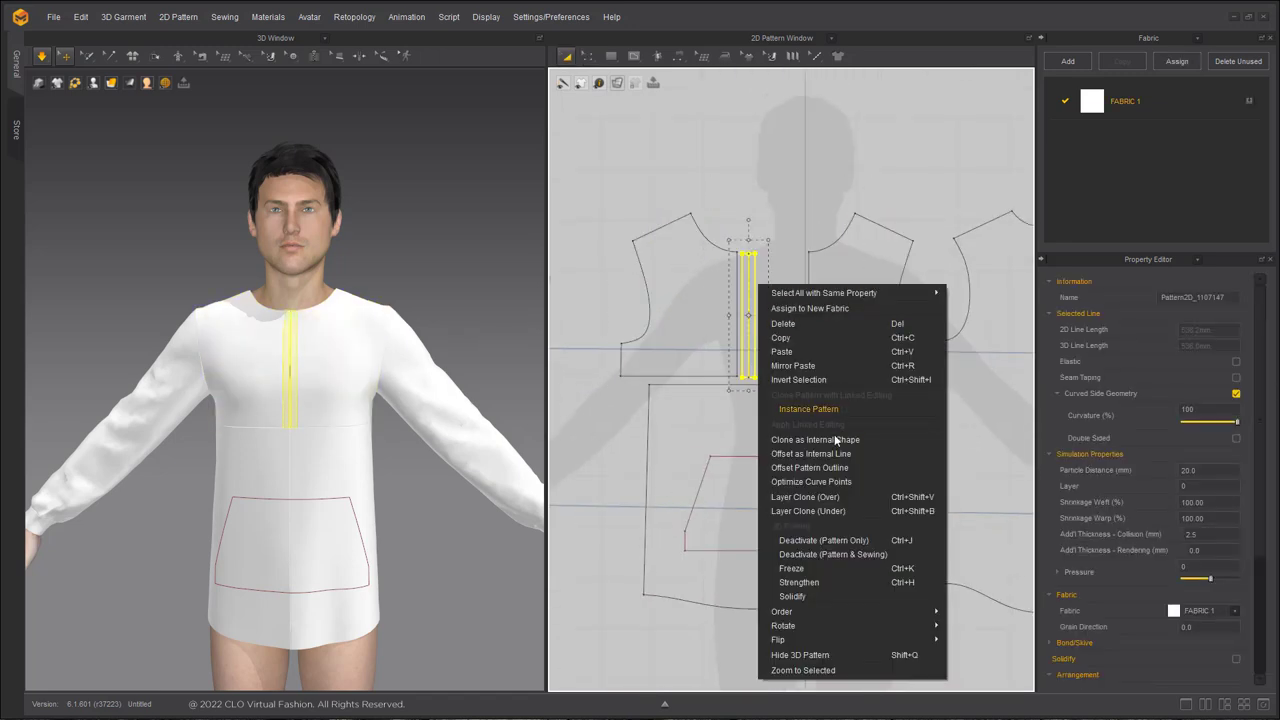
click(847, 502)
click(791, 315)
Reposition the cloned placket strip in 3D so it sits in front of the bodice
right_drag(251, 394, 316, 405)
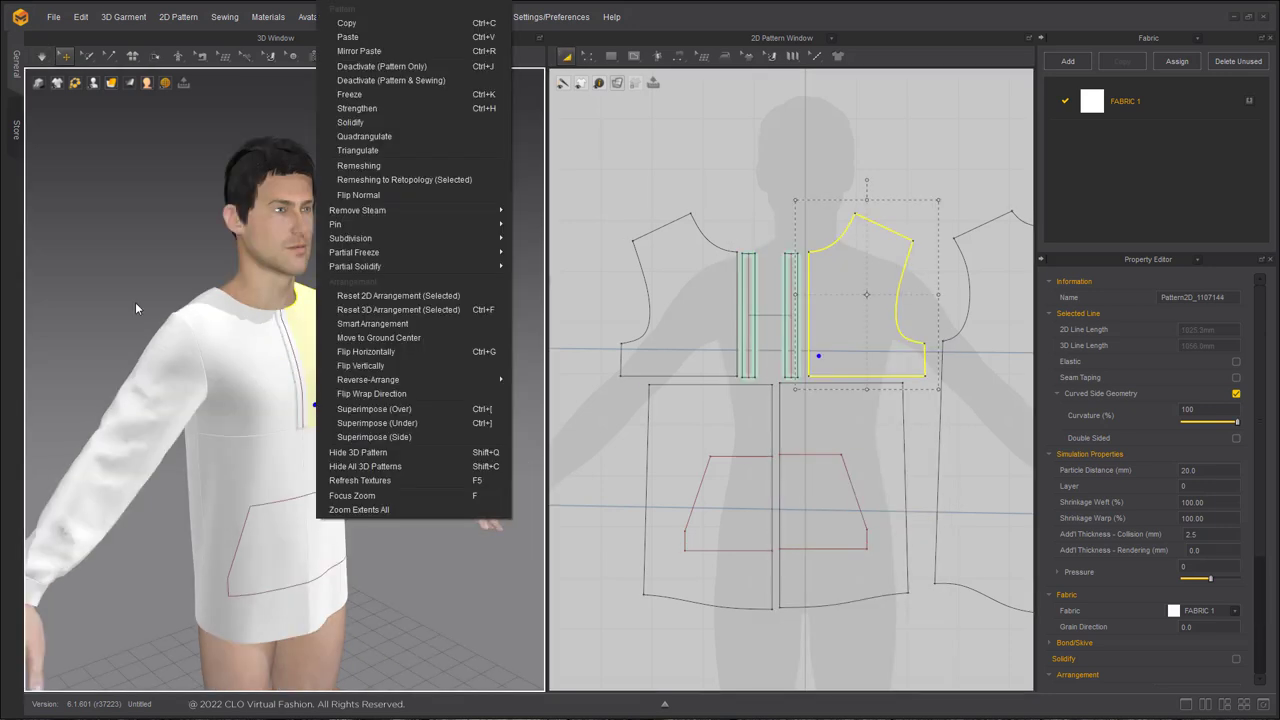
click(220, 280)
right_drag(220, 280, 312, 333)
scroll(313, 336, up, 3)
drag(314, 340, 365, 345)
right_drag(438, 352, 283, 391)
Sew the cloned placket strip to the original strip along their vertical centre lines
key(n)
scroll(801, 300, up, 3)
click(840, 271)
click(823, 177)
click(745, 271)
click(721, 173)
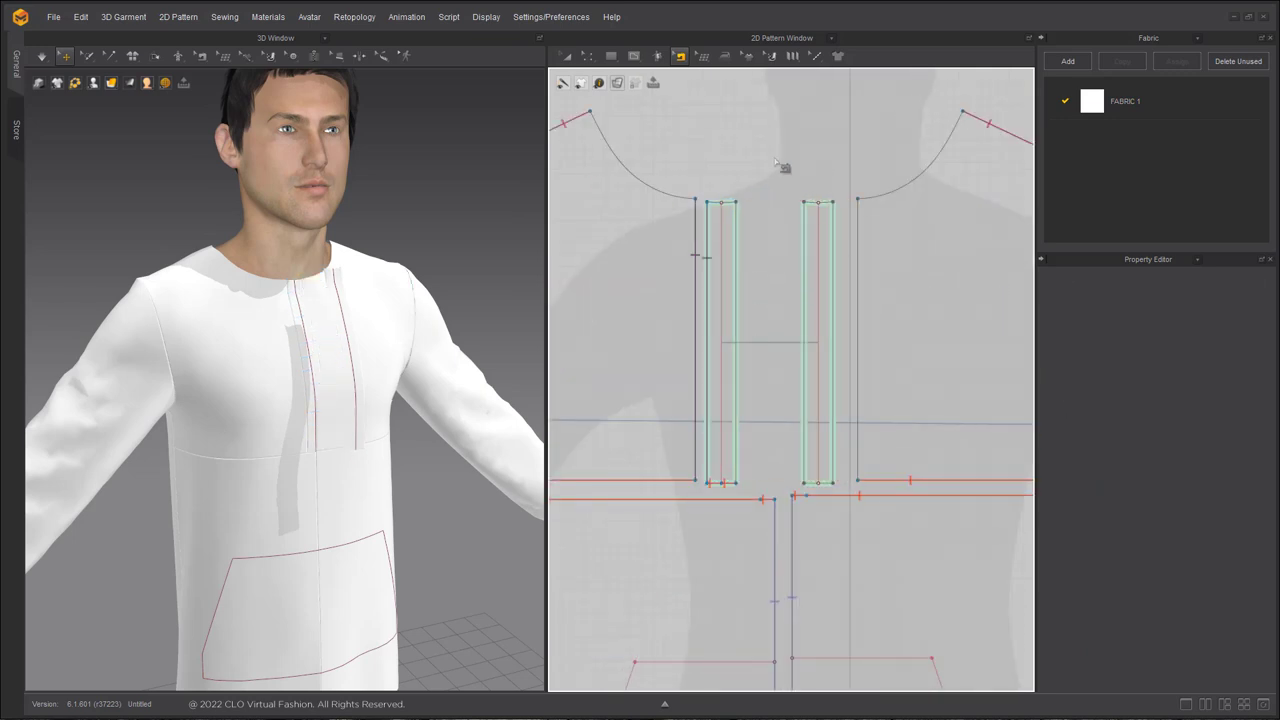
click(820, 255)
click(724, 261)
right_drag(382, 334, 318, 332)
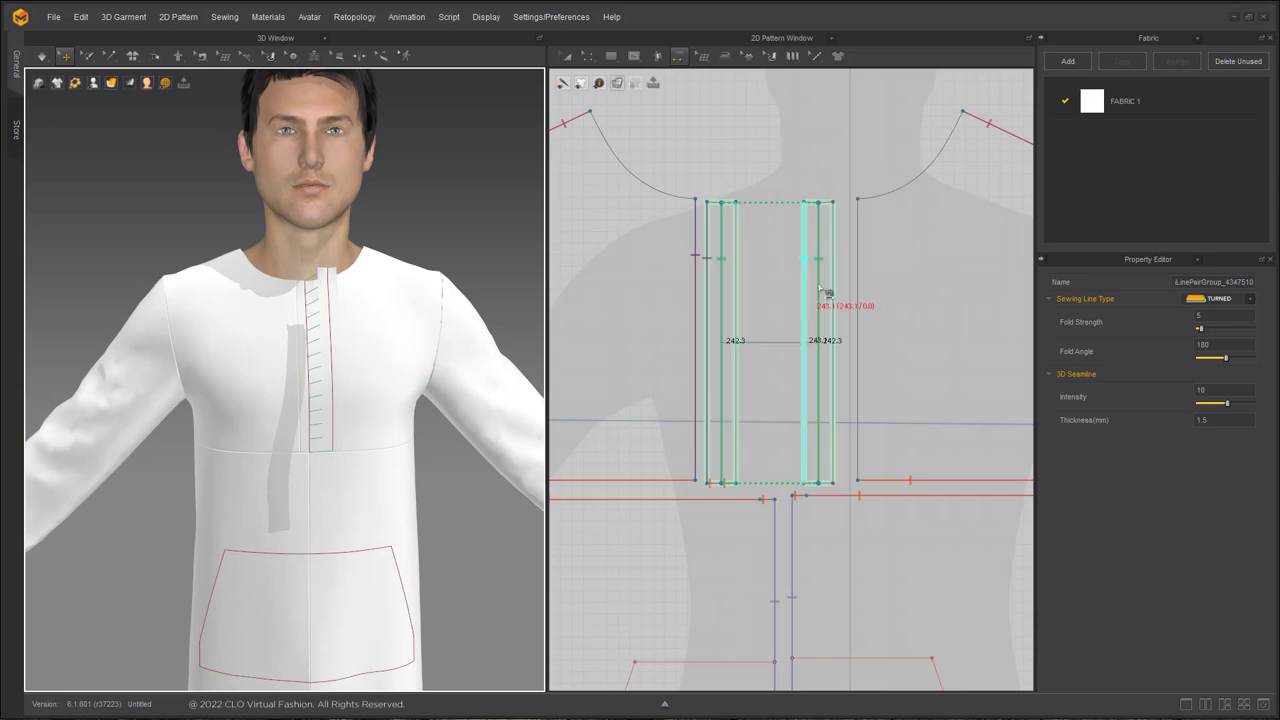
Simulate the garment and pull the placket strips into place on the chest
scroll(300, 400, up, 3)
click(320, 421)
right_drag(320, 421, 304, 360)
key(space)
drag(304, 358, 272, 347)
Sew the cloned strip's 12.5 mm bottom segment to the matching top-edge segment of the lower front panel, and simulate
key(n)
scroll(720, 300, up, 1)
middle_drag(777, 407, 760, 326)
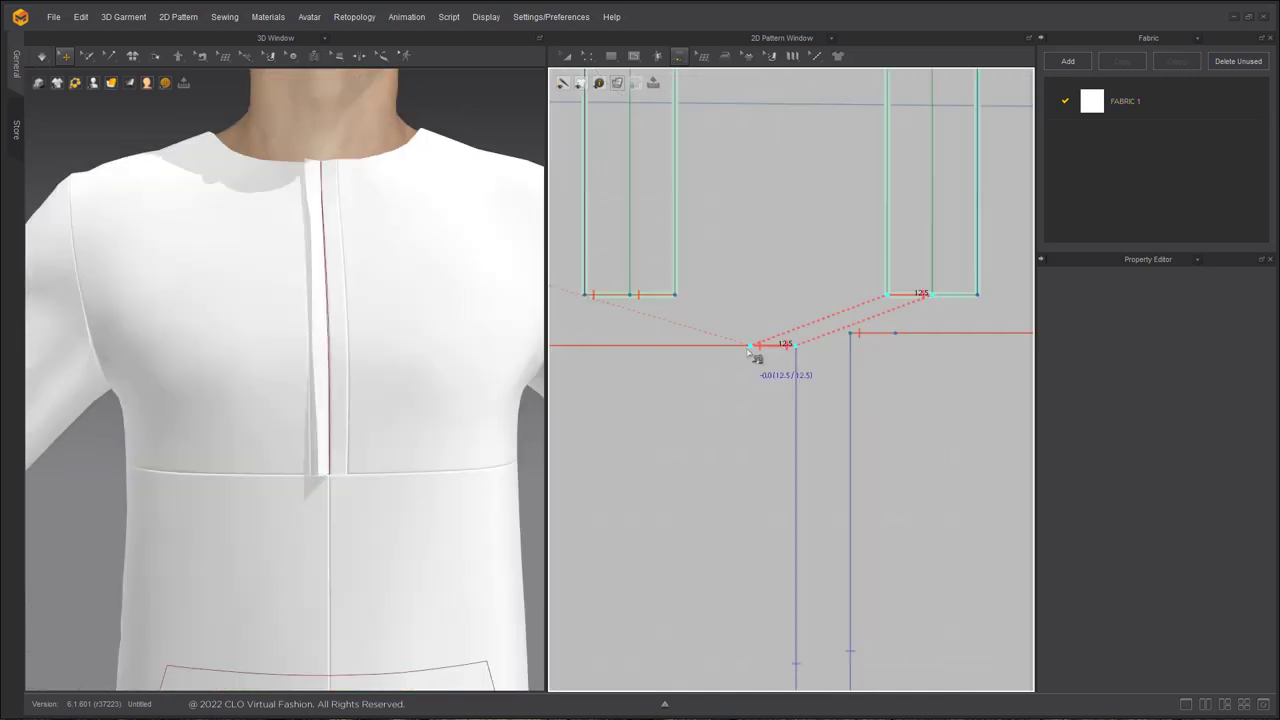
click(754, 351)
key(space)
click(336, 263)
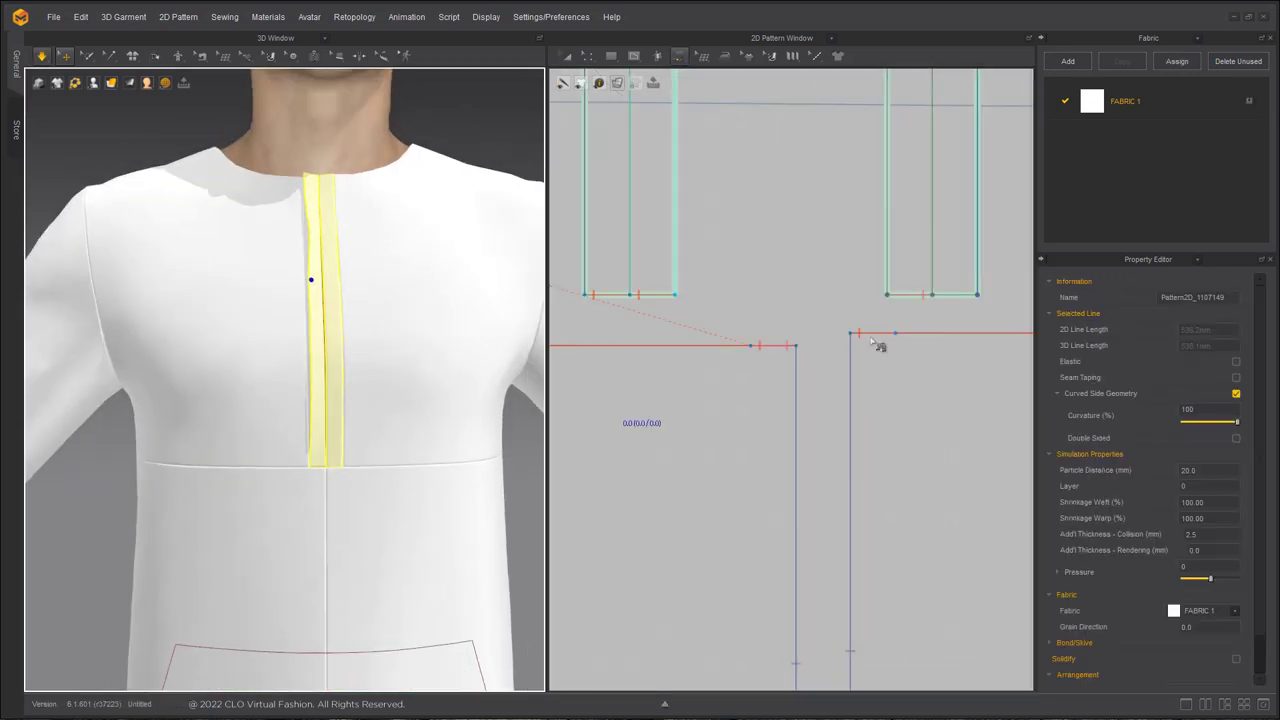
scroll(845, 416, down, 3)
scroll(845, 416, down, 2)
Trace one half of the pocket outline with the centre line as a separate pattern piece and place it below the front
middle_drag(857, 330, 846, 286)
scroll(848, 289, down, 2)
key(z)
click(787, 440)
double_click(824, 354)
click(800, 382)
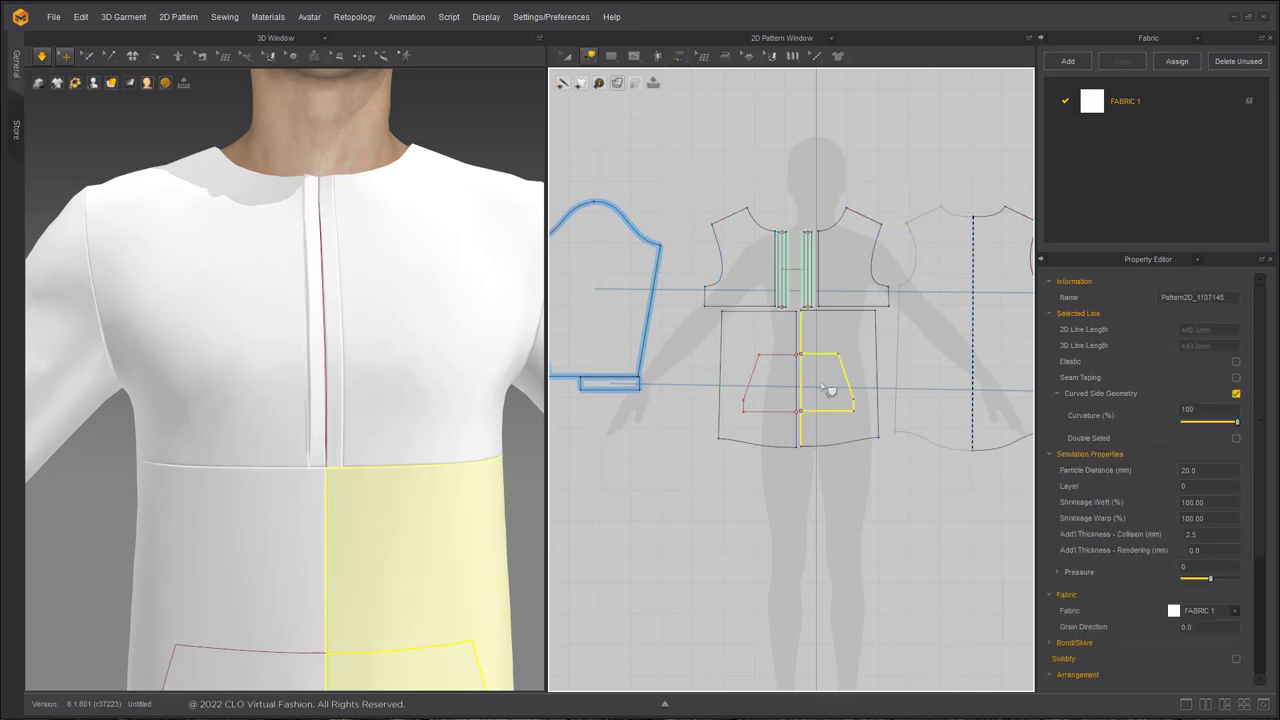
right_click(855, 382)
click(880, 373)
click(830, 528)
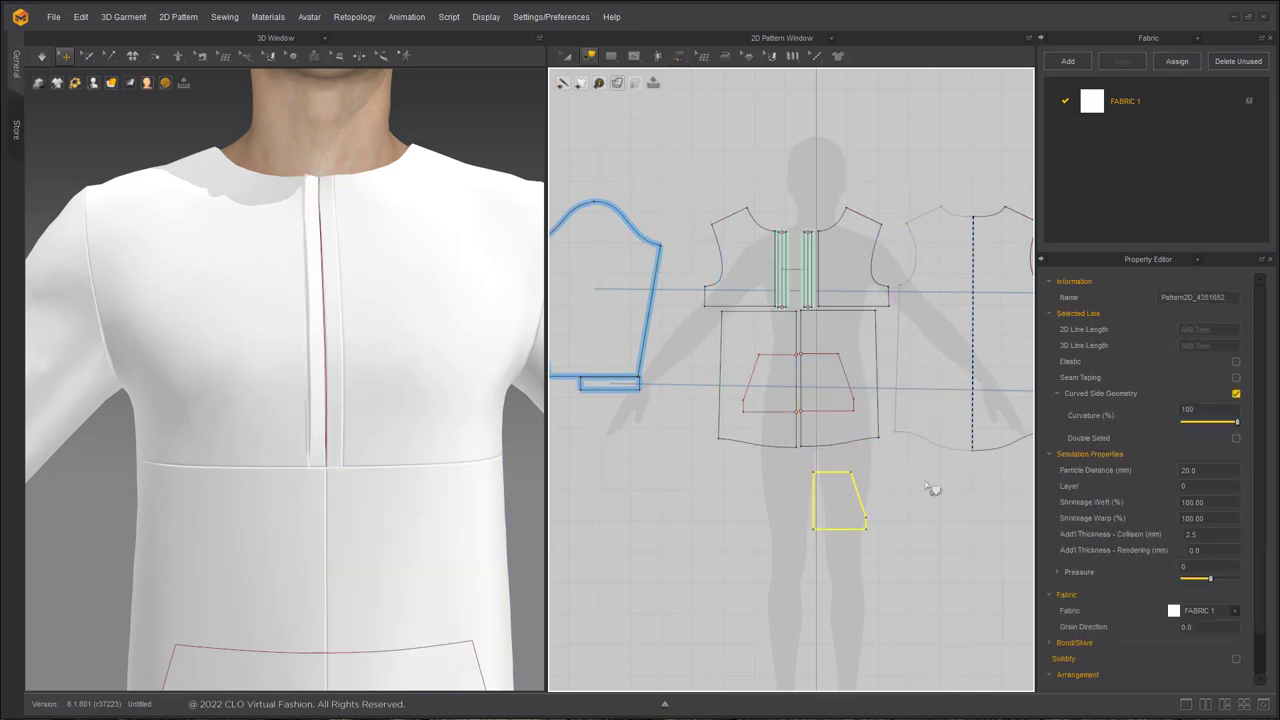
Add a symmetric copy of the pocket piece beside it, and link the two lower front panels as Symmetric Pattern (with Sewing)
click(830, 528)
key(ctrl+d)
click(743, 487)
click(735, 370)
shift+click(838, 374)
right_click(855, 370)
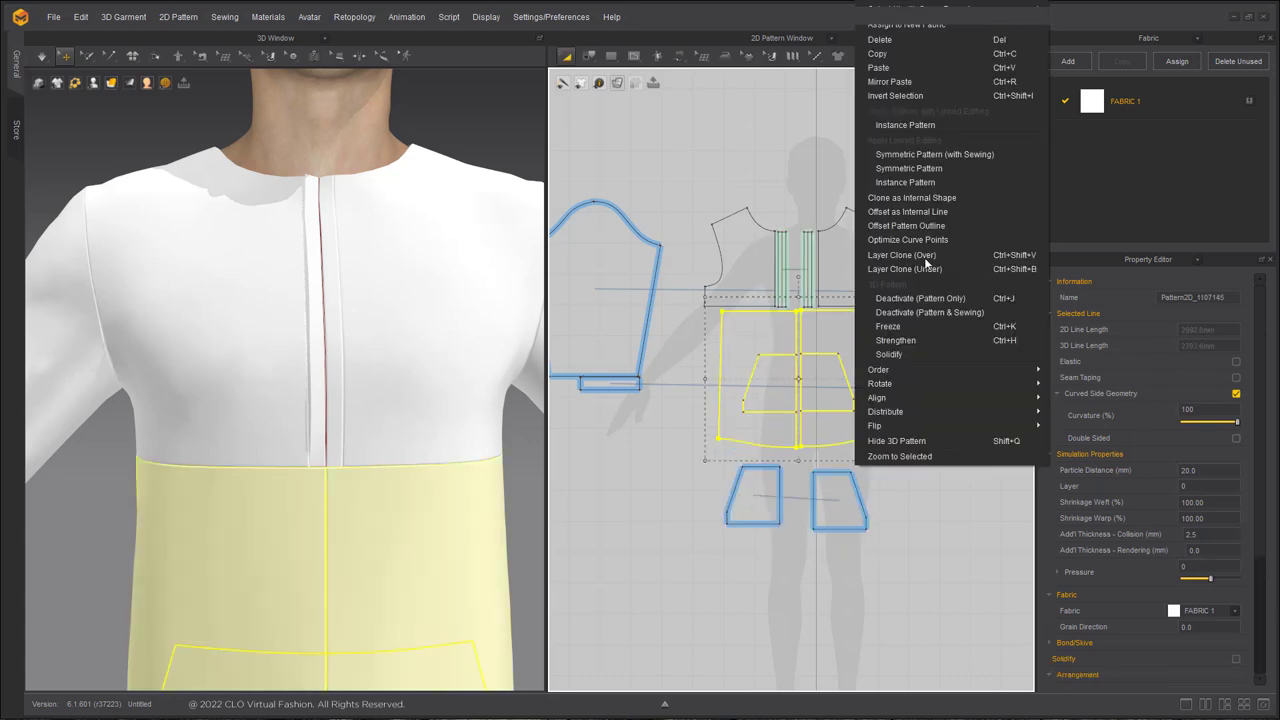
click(961, 158)
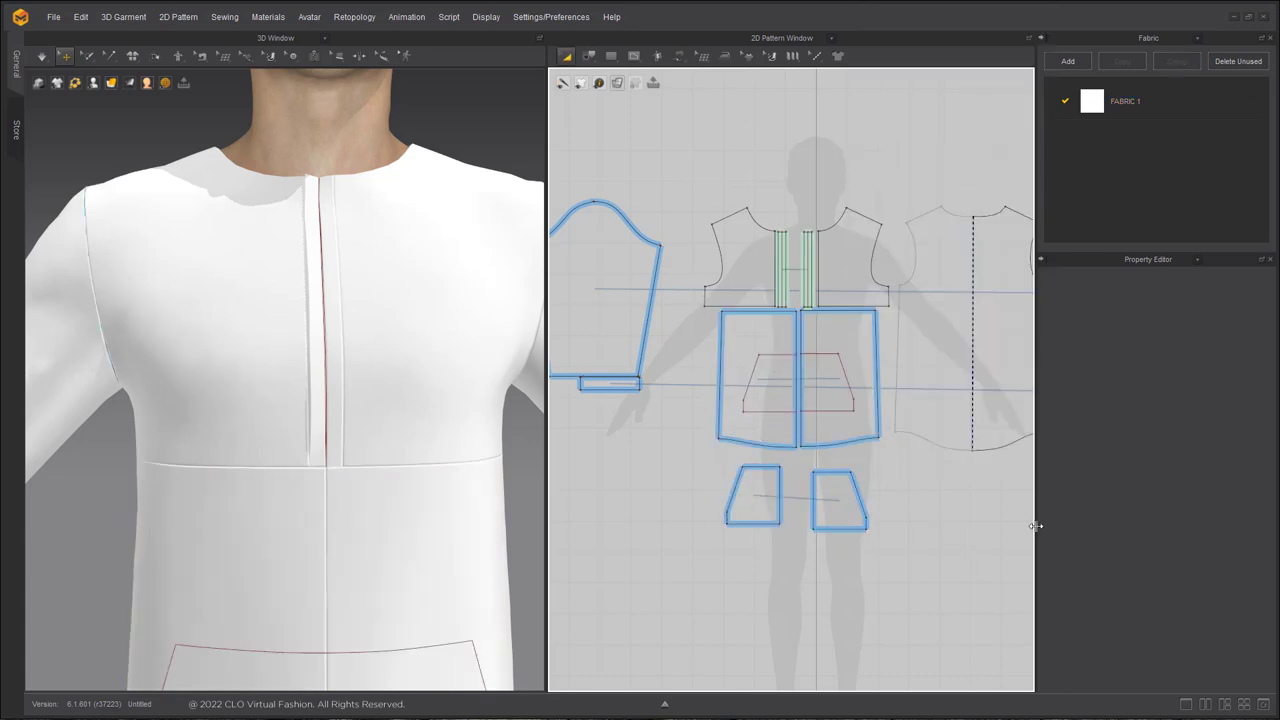
Sew the pocket piece's top, bottom, short side and centre edges to the matching pocket outline and centre line on the lower front
click(843, 473)
click(827, 354)
click(858, 528)
click(846, 411)
click(856, 406)
click(867, 520)
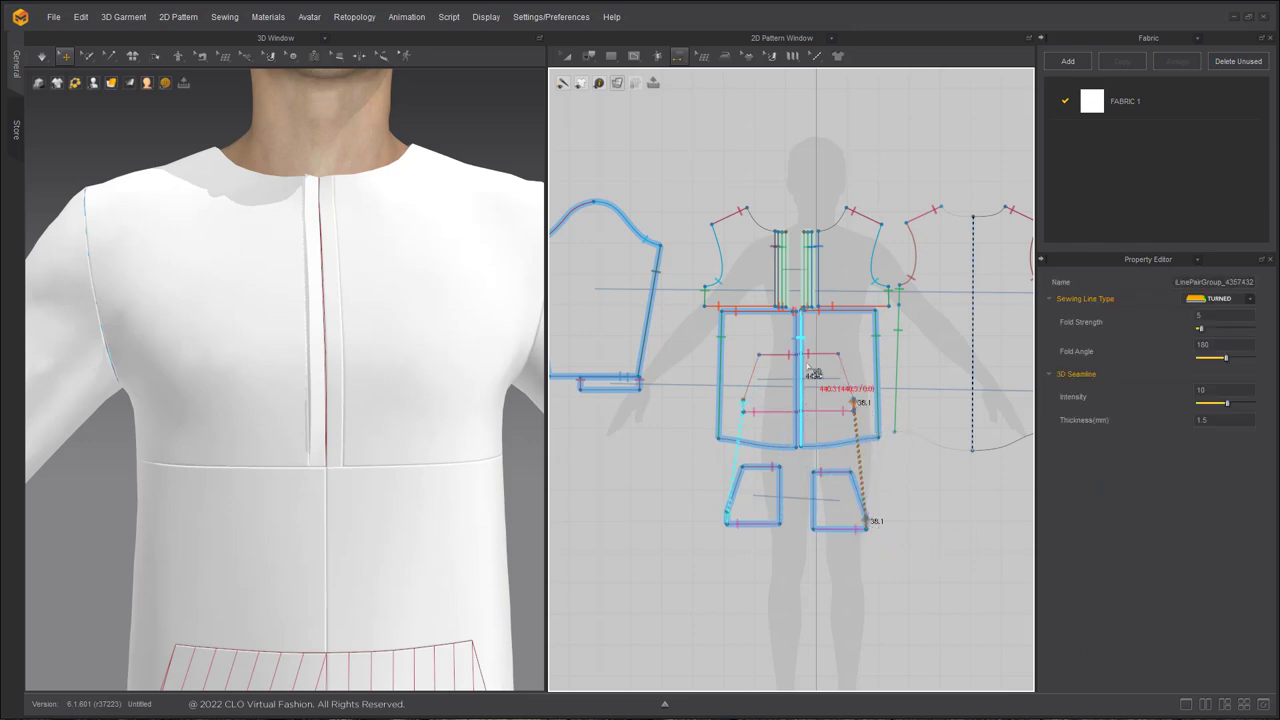
click(816, 485)
click(803, 359)
Select both pocket pieces and superimpose them over the lower front panels in 3D
key(a)
click(830, 508)
scroll(437, 571, down, 3)
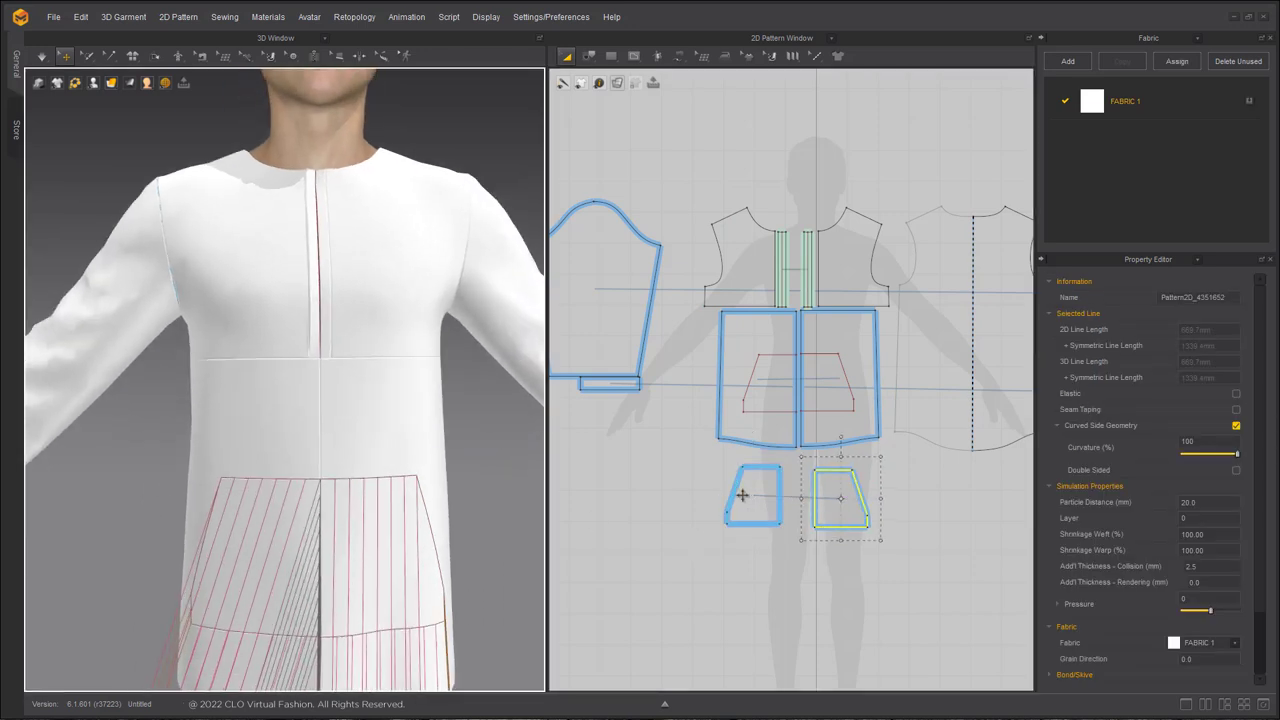
shift+click(727, 504)
scroll(309, 508, down, 3)
middle_drag(307, 680, 309, 490)
click(195, 526)
right_click(364, 538)
click(422, 427)
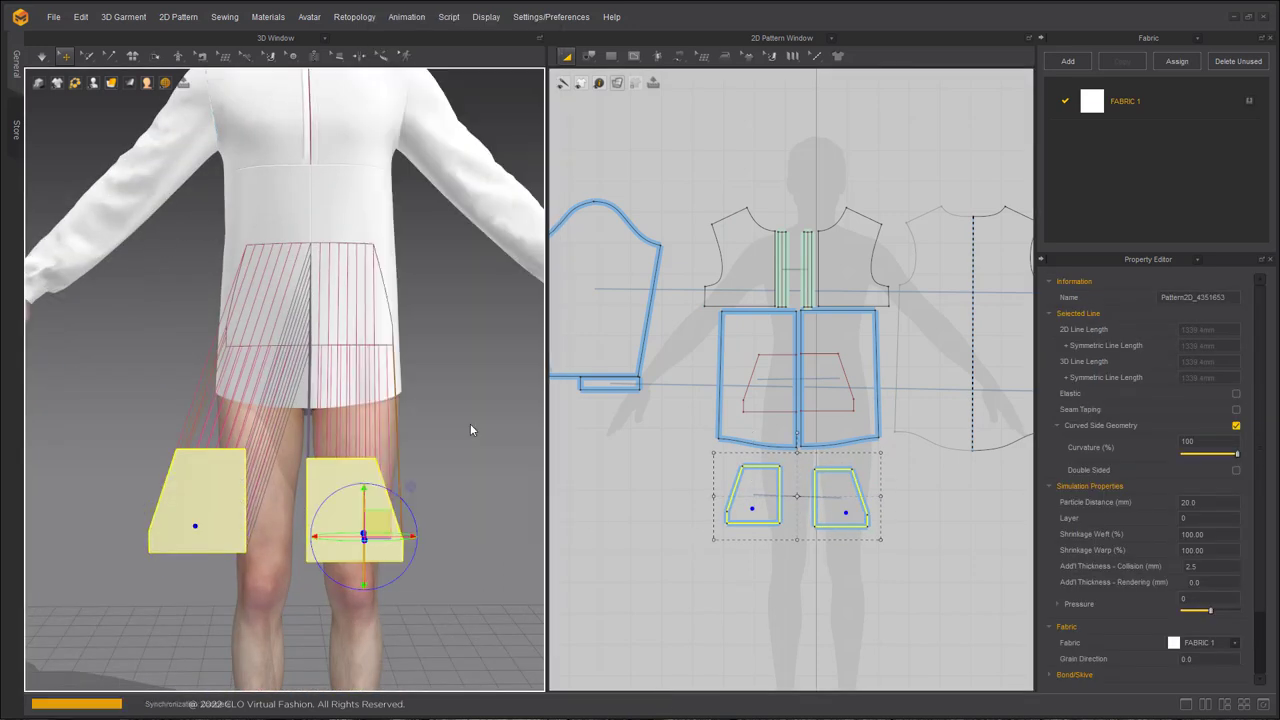
Simulate the garment to settle the pocket on the front and check it from several angles
scroll(337, 531, up, 5)
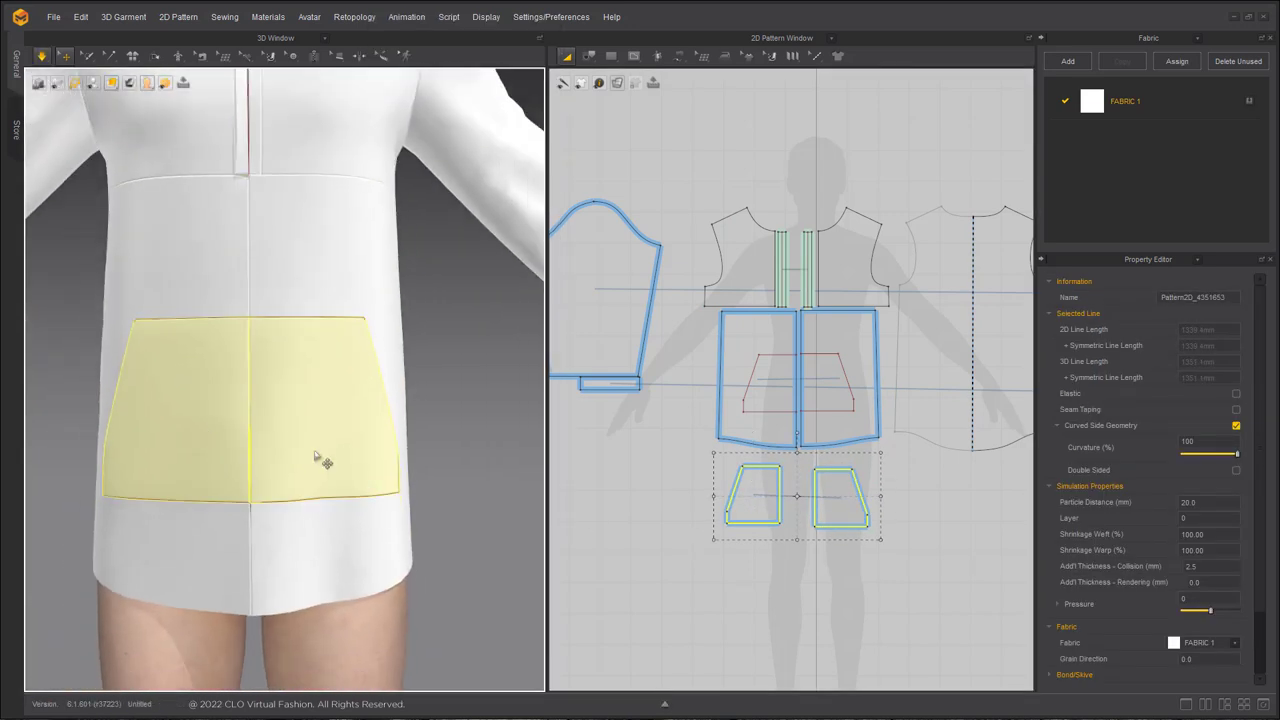
right_drag(315, 455, 157, 486)
key(space)
middle_drag(157, 486, 251, 274)
drag(182, 348, 235, 390)
right_drag(235, 390, 297, 397)
Measure the combined length of the front neckline curve, the placket strip's top segment and the back neckline half
key(2)
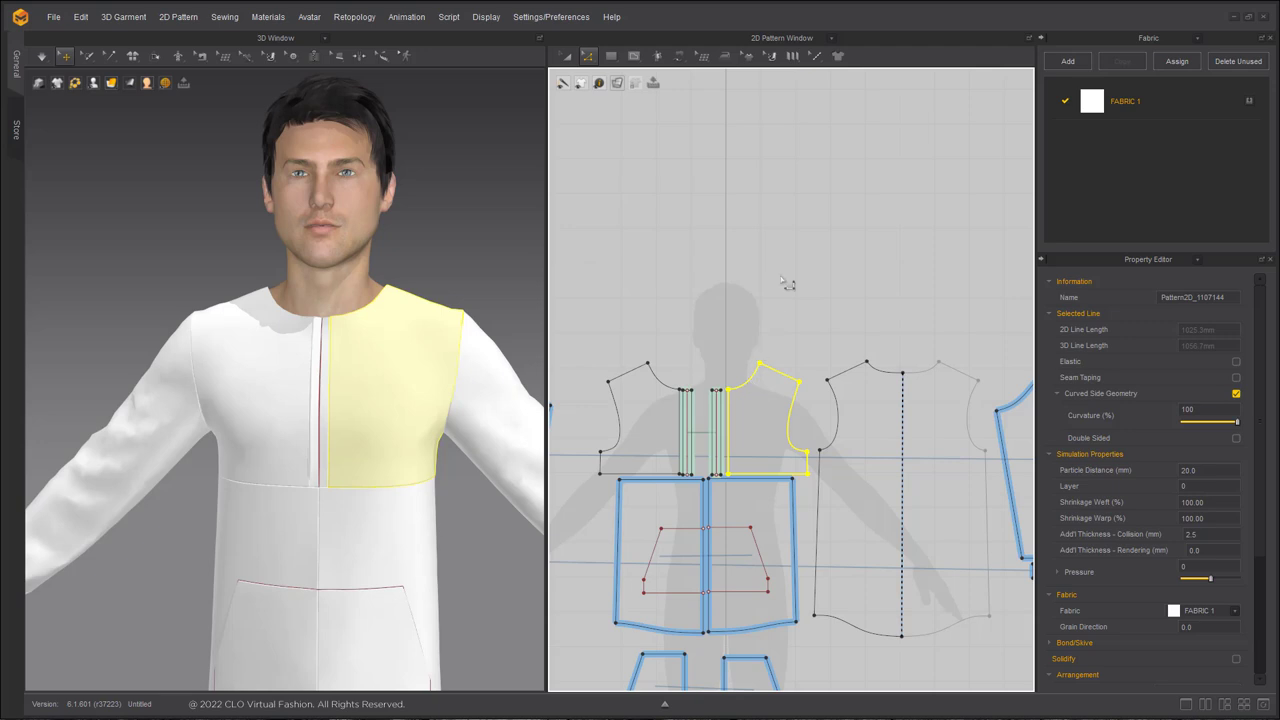
click(791, 255)
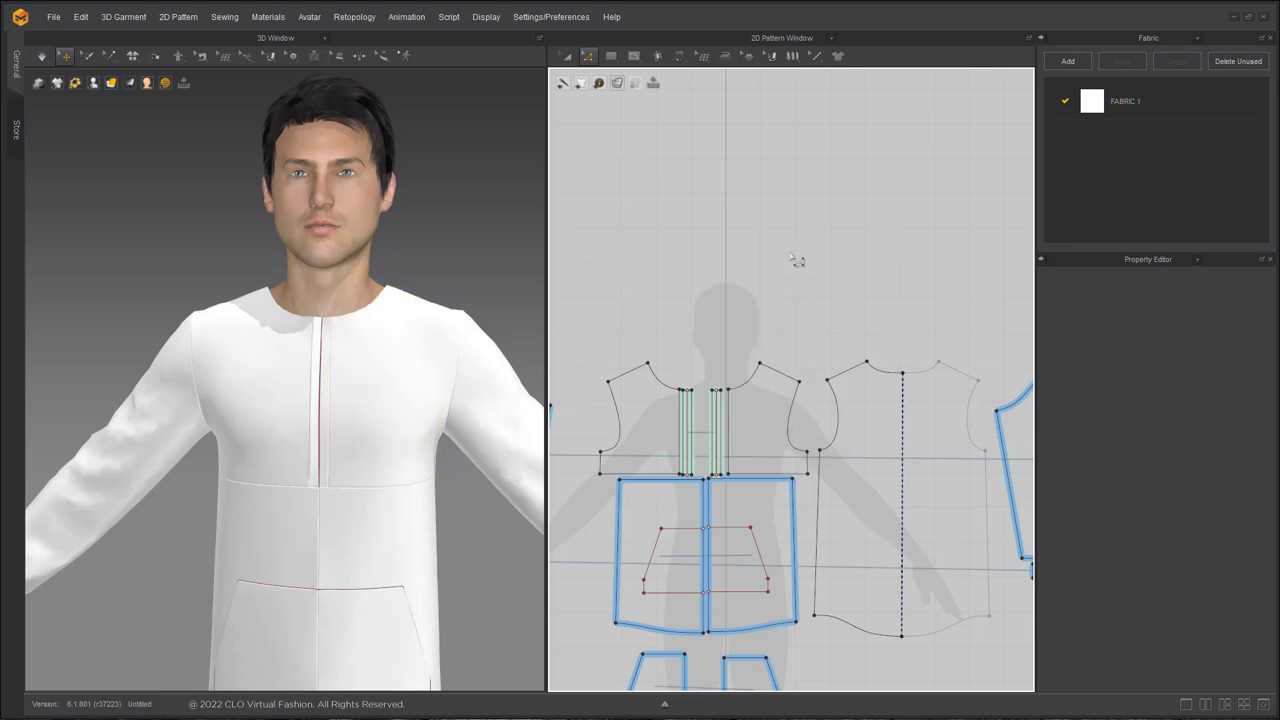
click(758, 384)
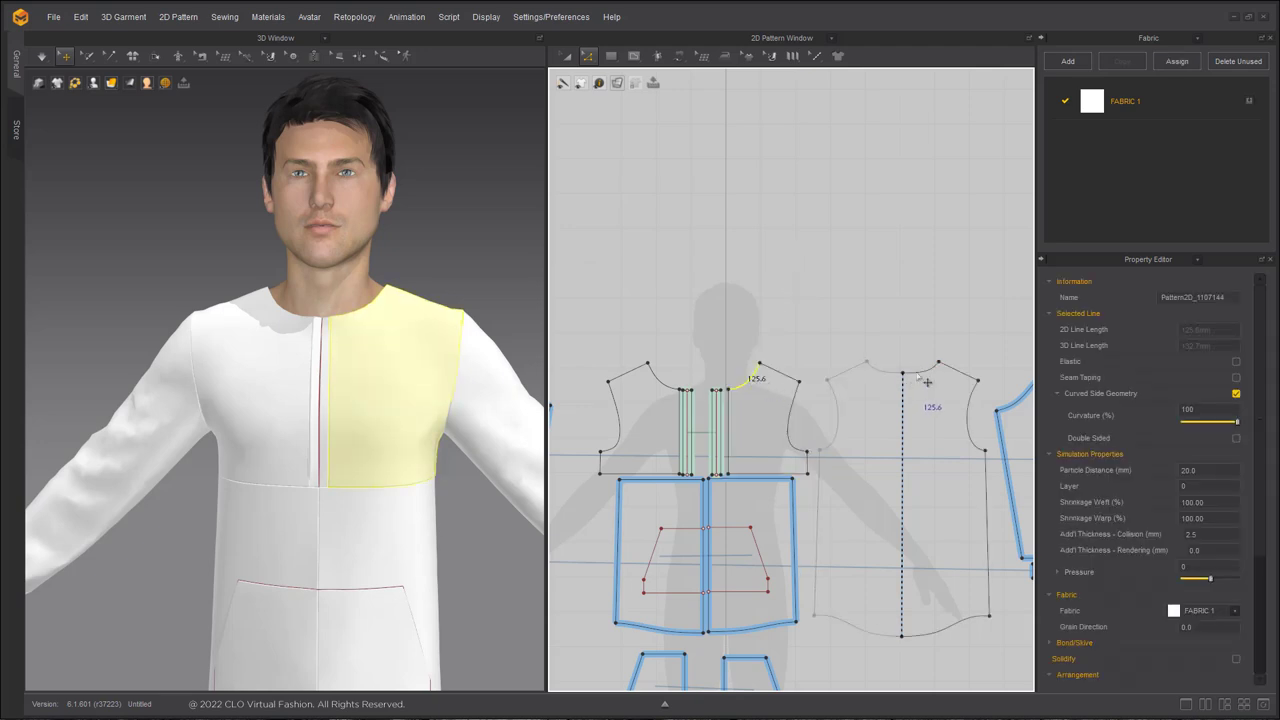
scroll(743, 171, down, 3)
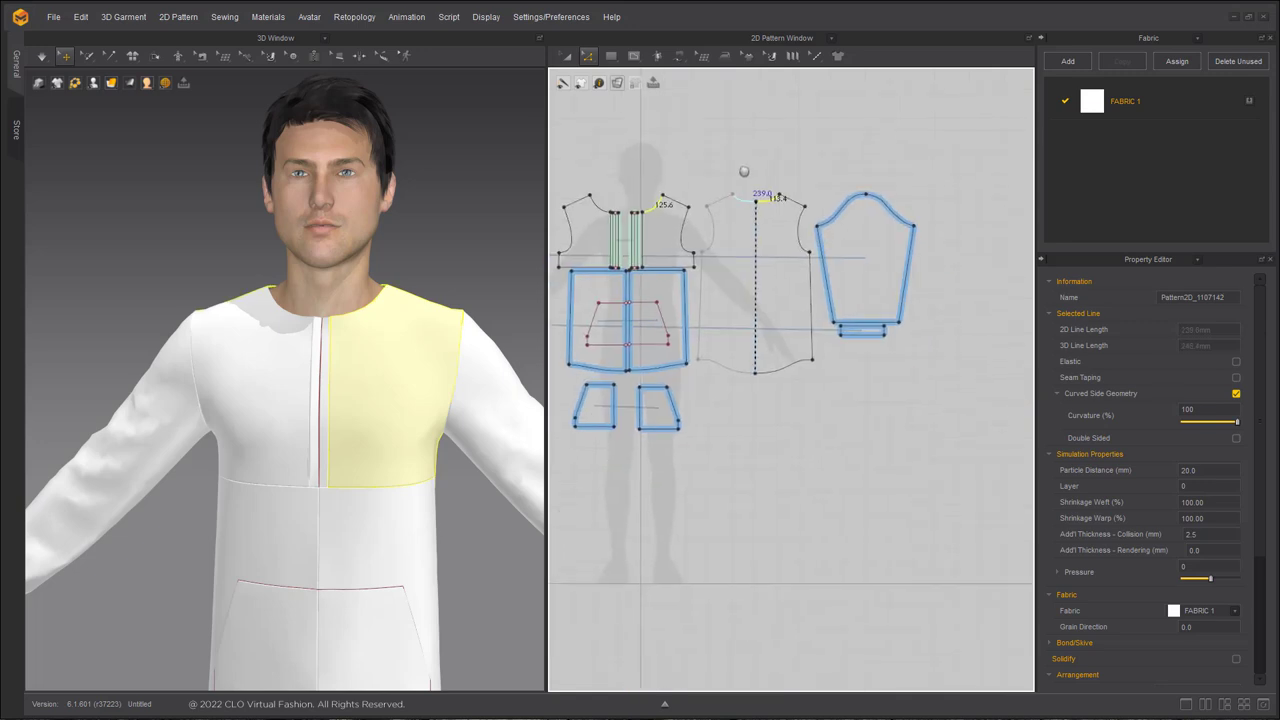
scroll(745, 175, up, 4)
scroll(788, 207, down, 3)
scroll(777, 288, up, 5)
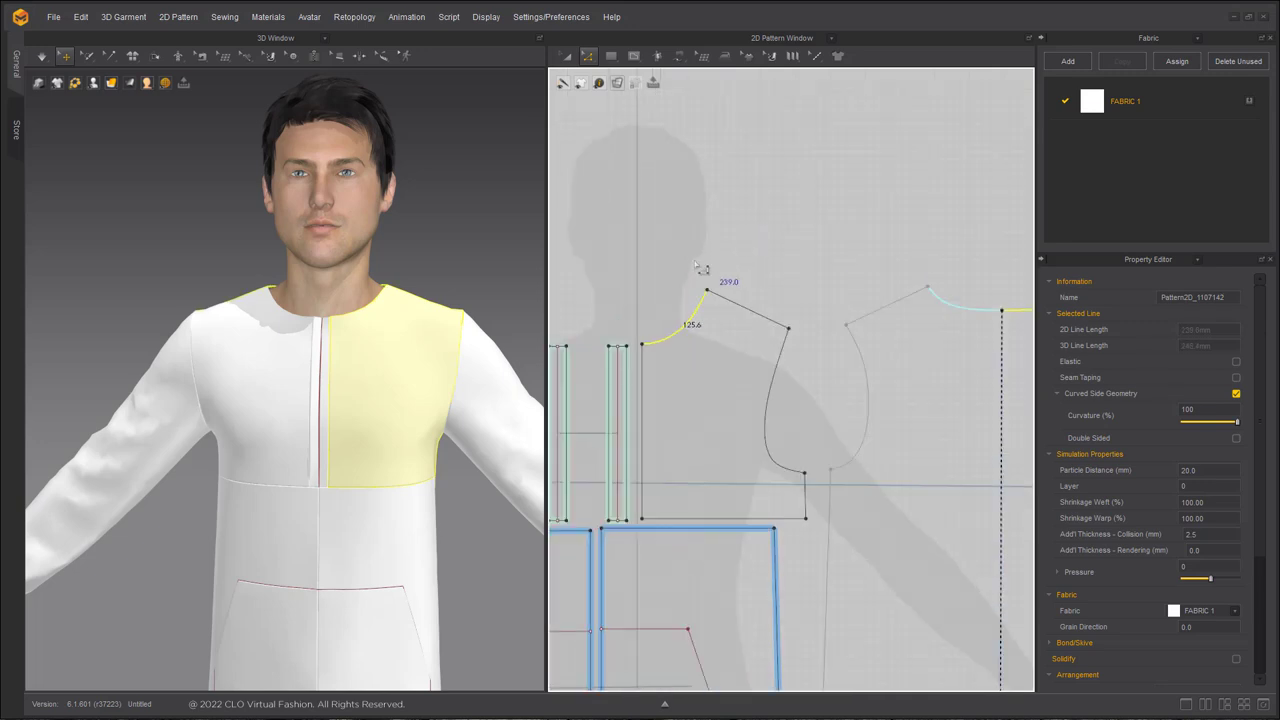
middle_drag(767, 276, 1050, 92)
scroll(934, 172, up, 3)
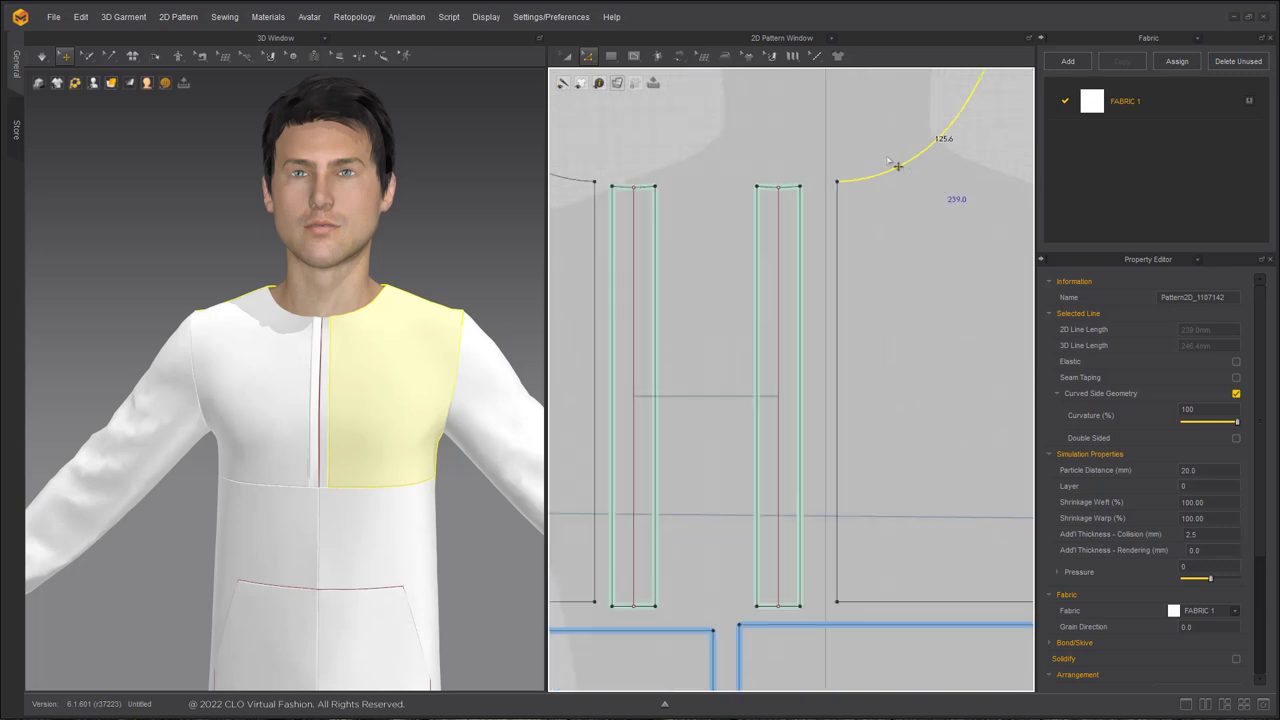
scroll(792, 195, up, 2)
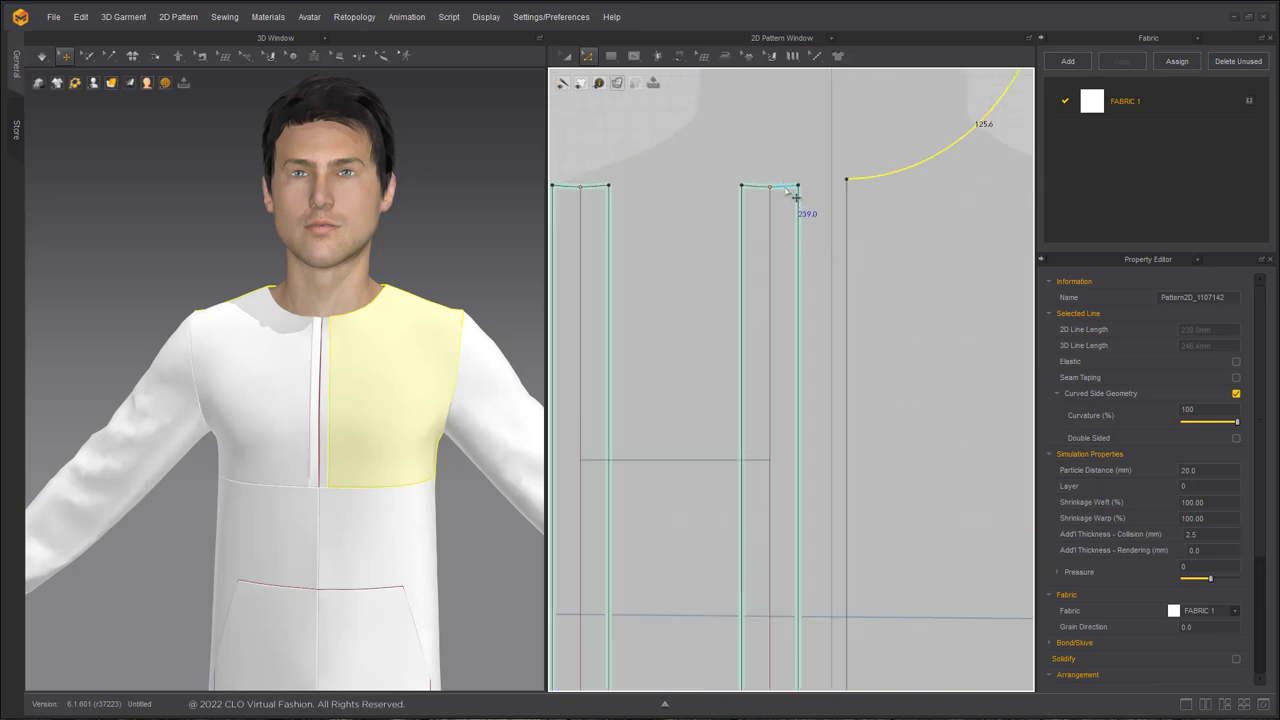
right_drag(955, 171, 808, 234)
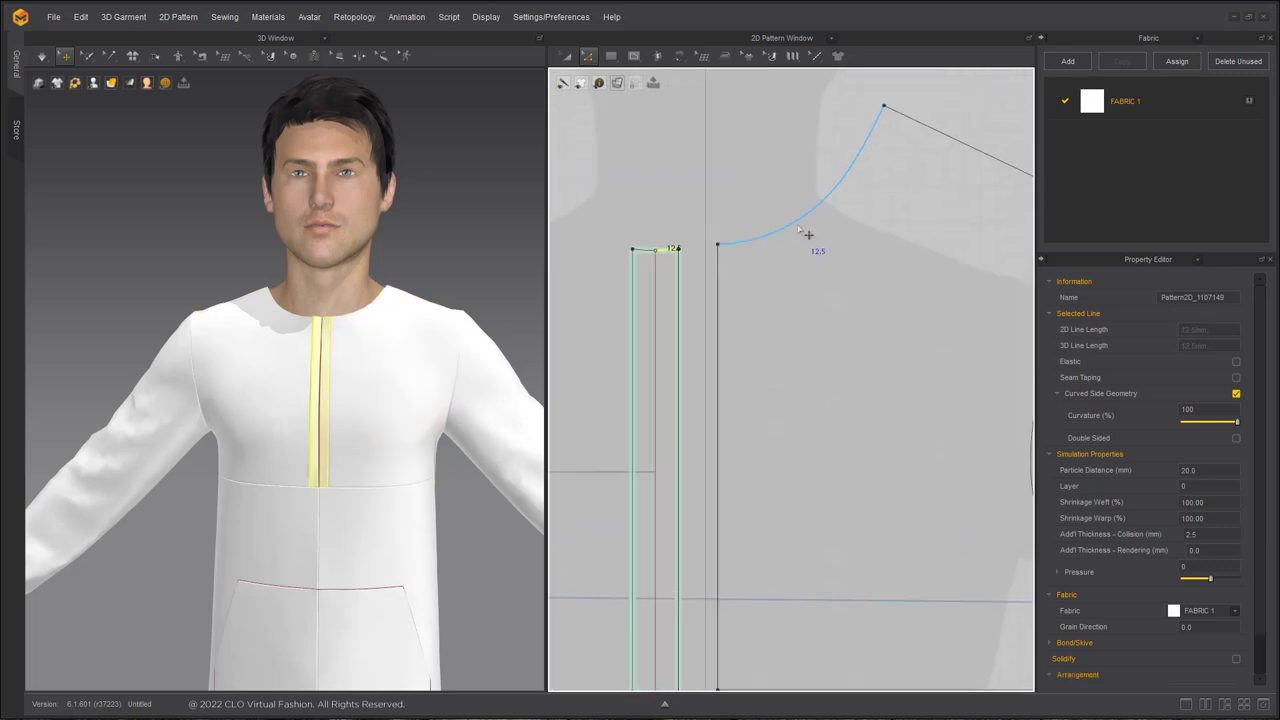
scroll(960, 233, down, 5)
middle_drag(900, 224, 531, 237)
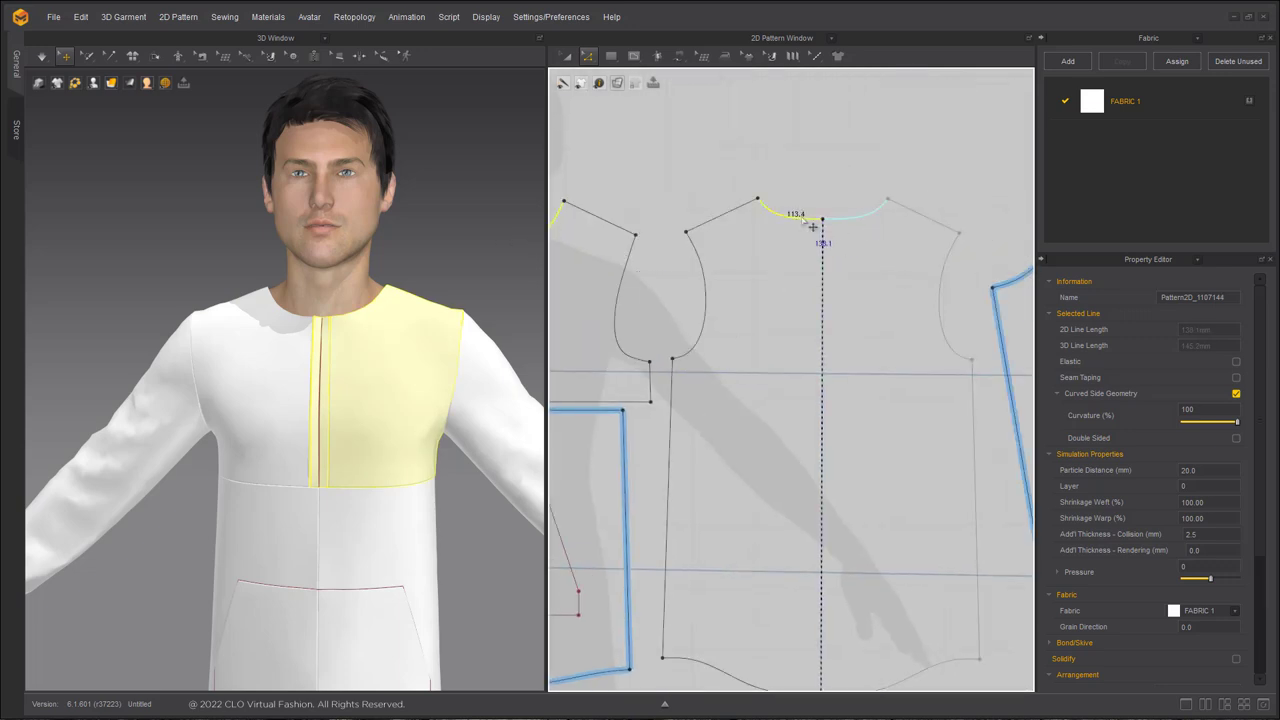
right_drag(656, 128, 688, 151)
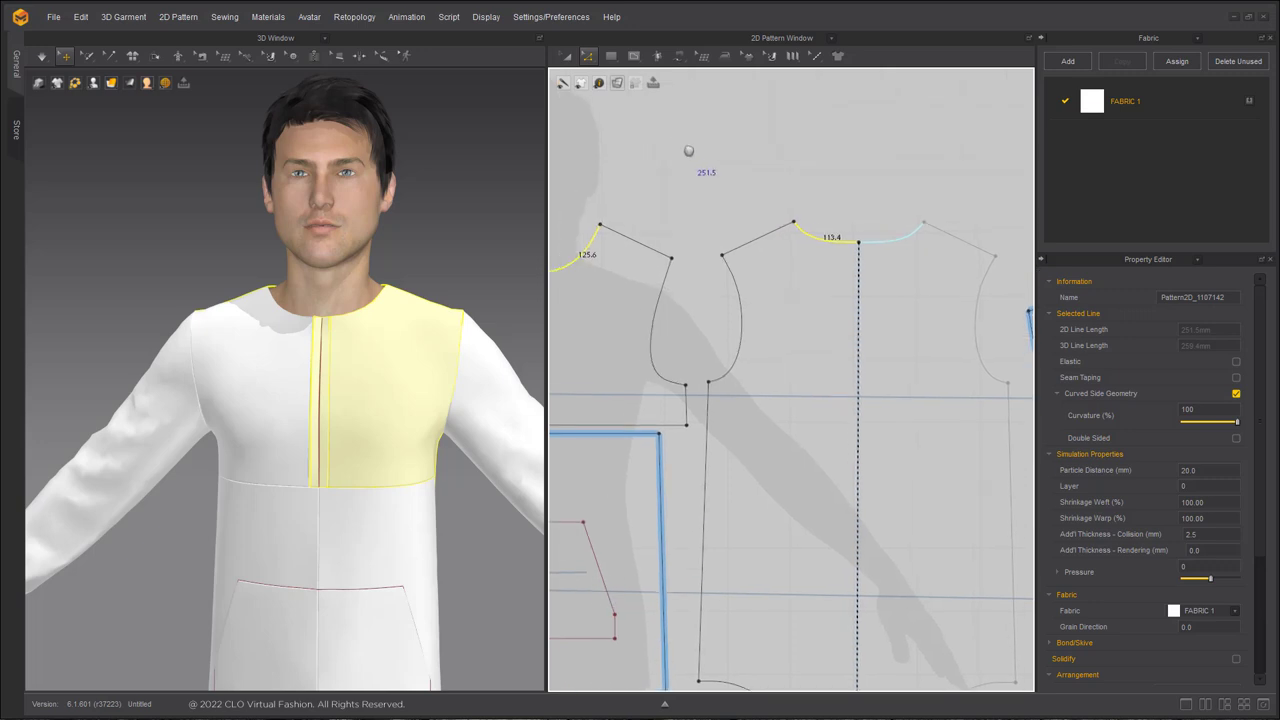
Create a 251.5 by 500 mm rectangle for the hood and place it above the upper front bodice pieces
key(s)
click(688, 140)
text(251.5)
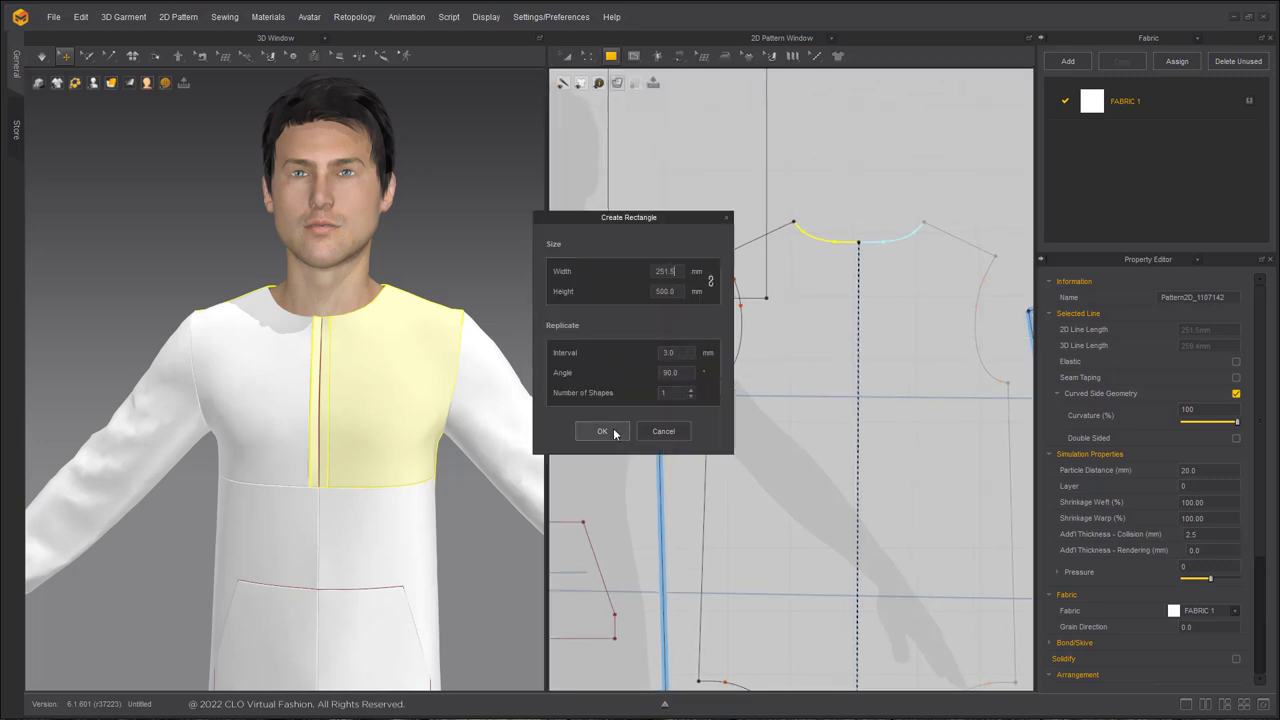
click(614, 433)
scroll(800, 171, down, 5)
middle_drag(752, 205, 795, 422)
key(a)
drag(798, 400, 775, 377)
drag(765, 280, 765, 280)
Wrap the hood rectangle around the side of the avatar's head using the head's side arrangement point
scroll(466, 343, down, 4)
middle_drag(215, 128, 167, 189)
key(shift+f)
right_drag(285, 237, 162, 259)
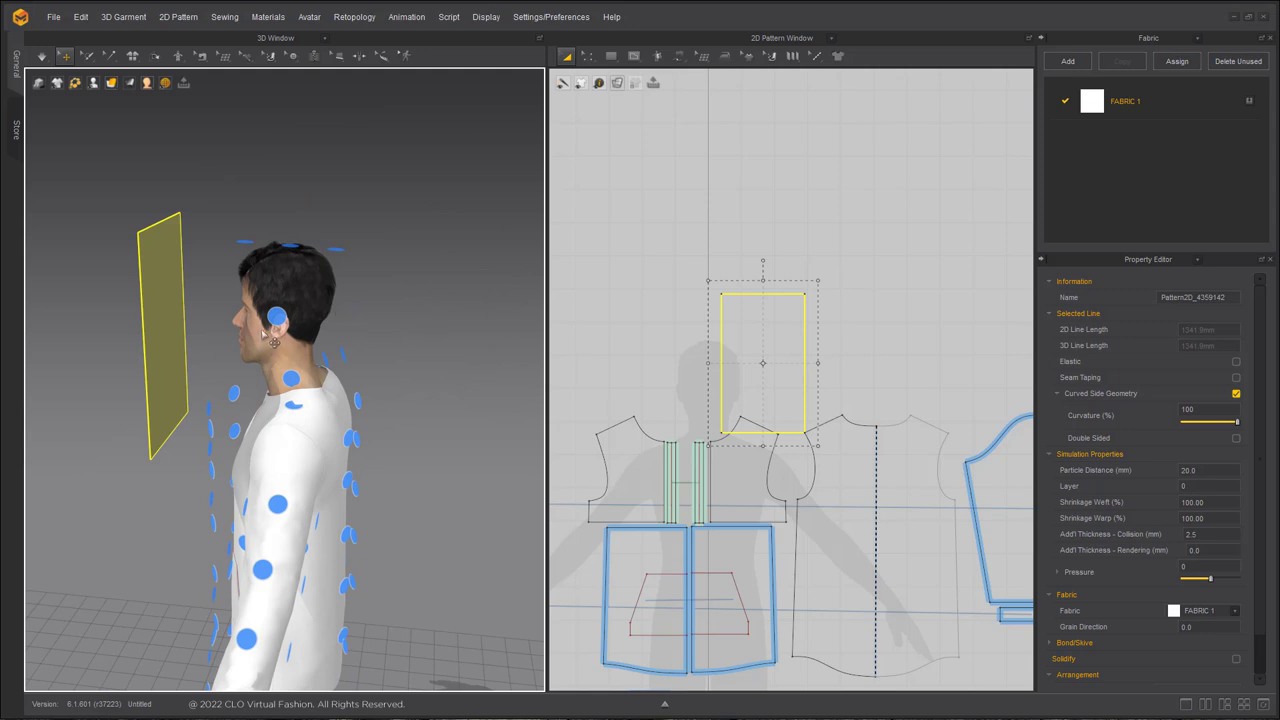
click(280, 314)
mouse_move(332, 191)
mouse_down()
mouse_move(320, 187)
mouse_move(341, 186)
mouse_move(334, 178)
mouse_up()
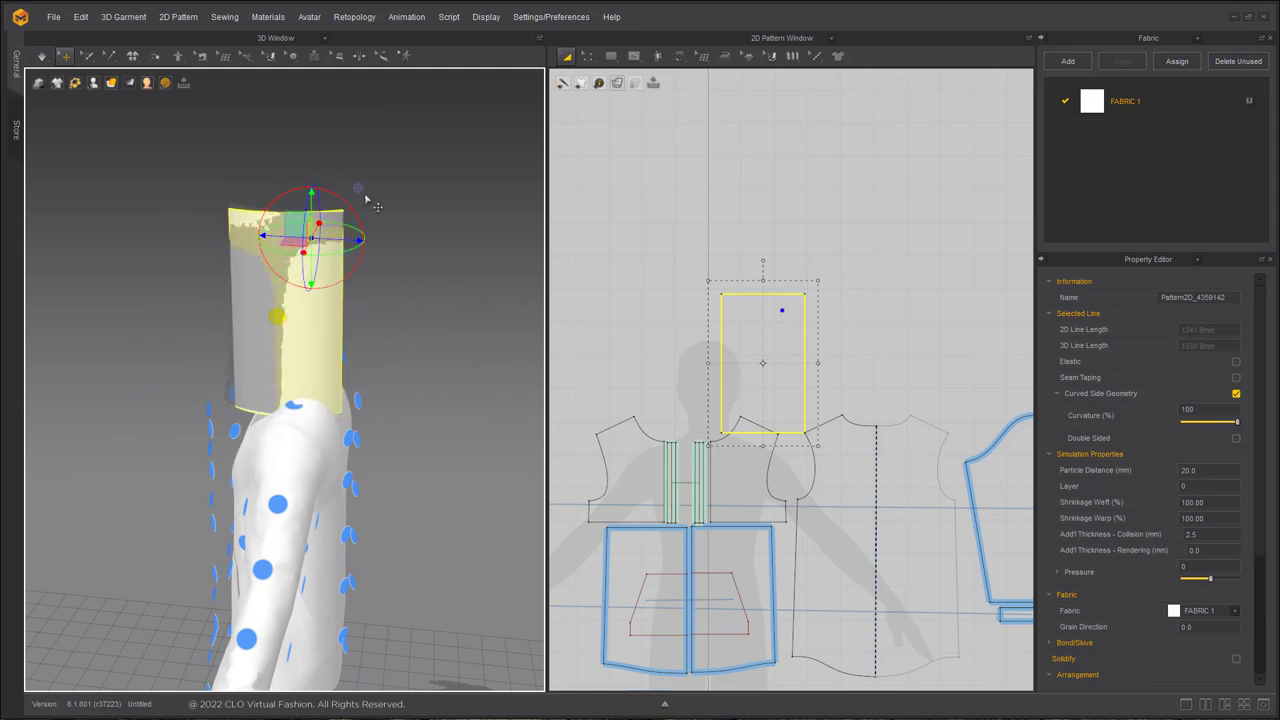
click(376, 336)
key(shift+f)
right_drag(358, 353, 346, 340)
scroll(360, 354, up, 2)
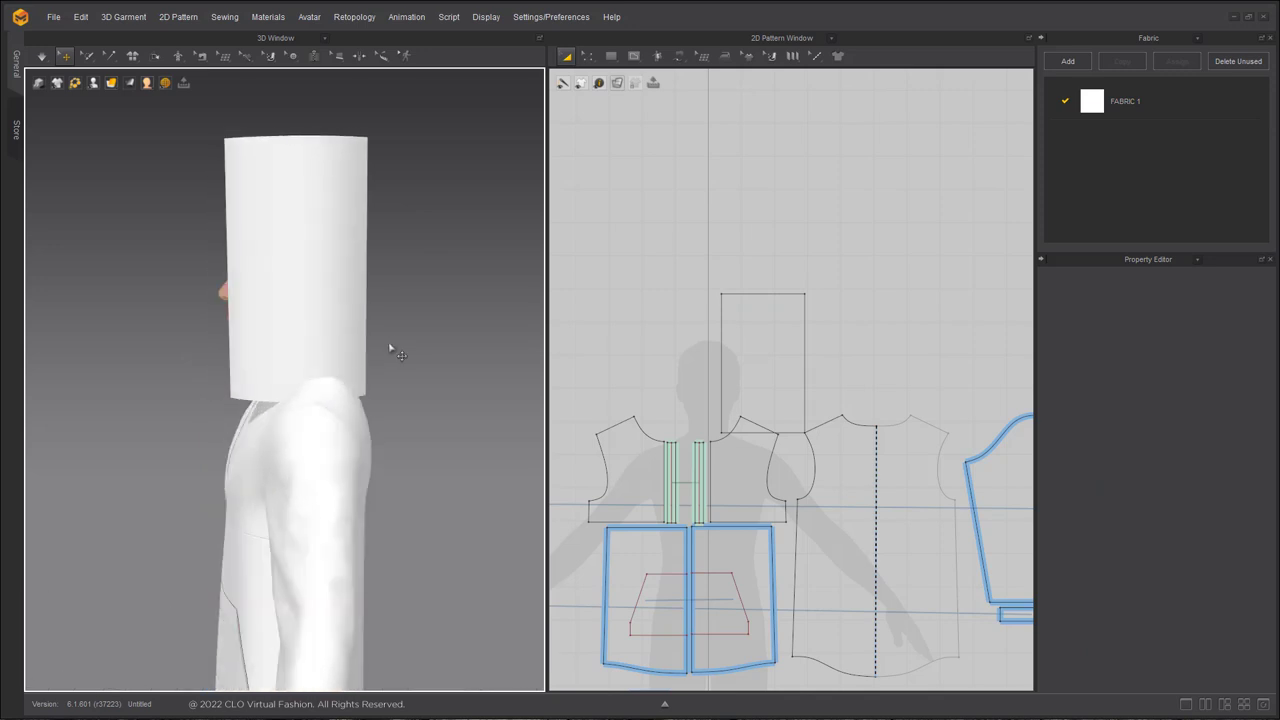
Draw a neckline curve about 243 mm long across the 3D hood panel's lower end and convert it to a pattern line
click(758, 310)
scroll(764, 325, up, 5)
click(893, 305)
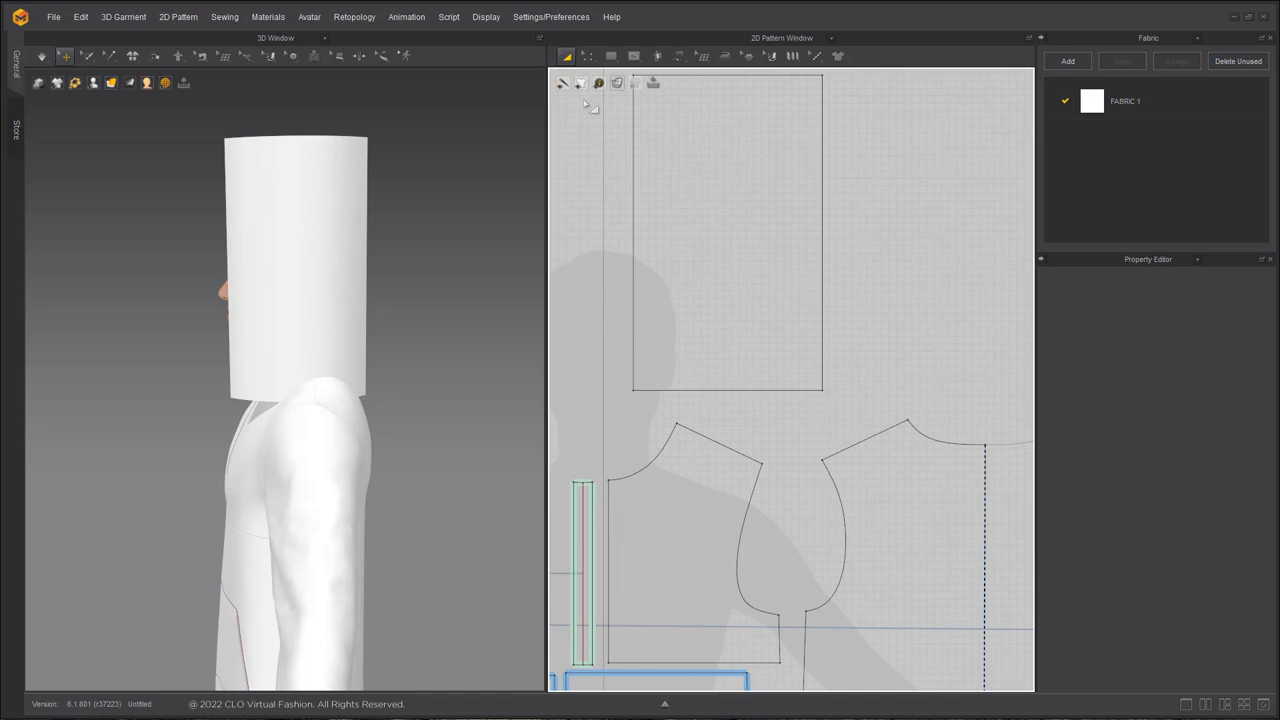
click(253, 57)
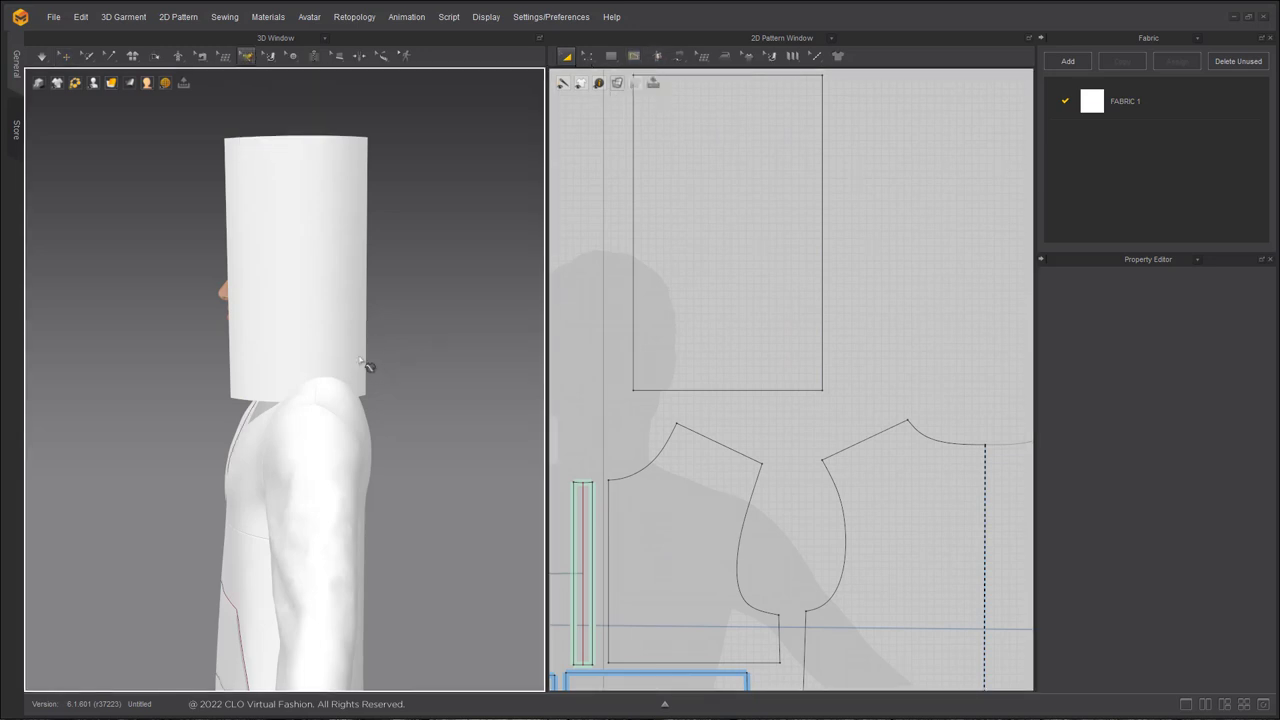
scroll(291, 294, up, 3)
right_drag(300, 297, 318, 295)
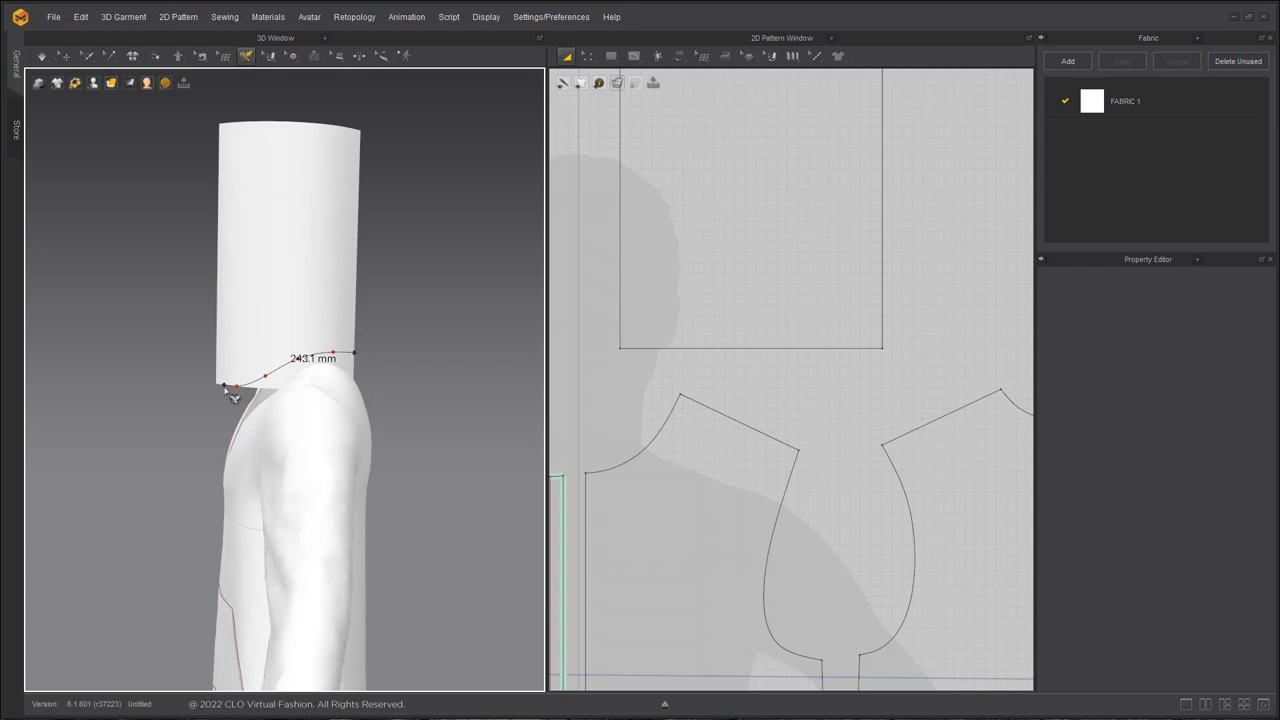
click(247, 57)
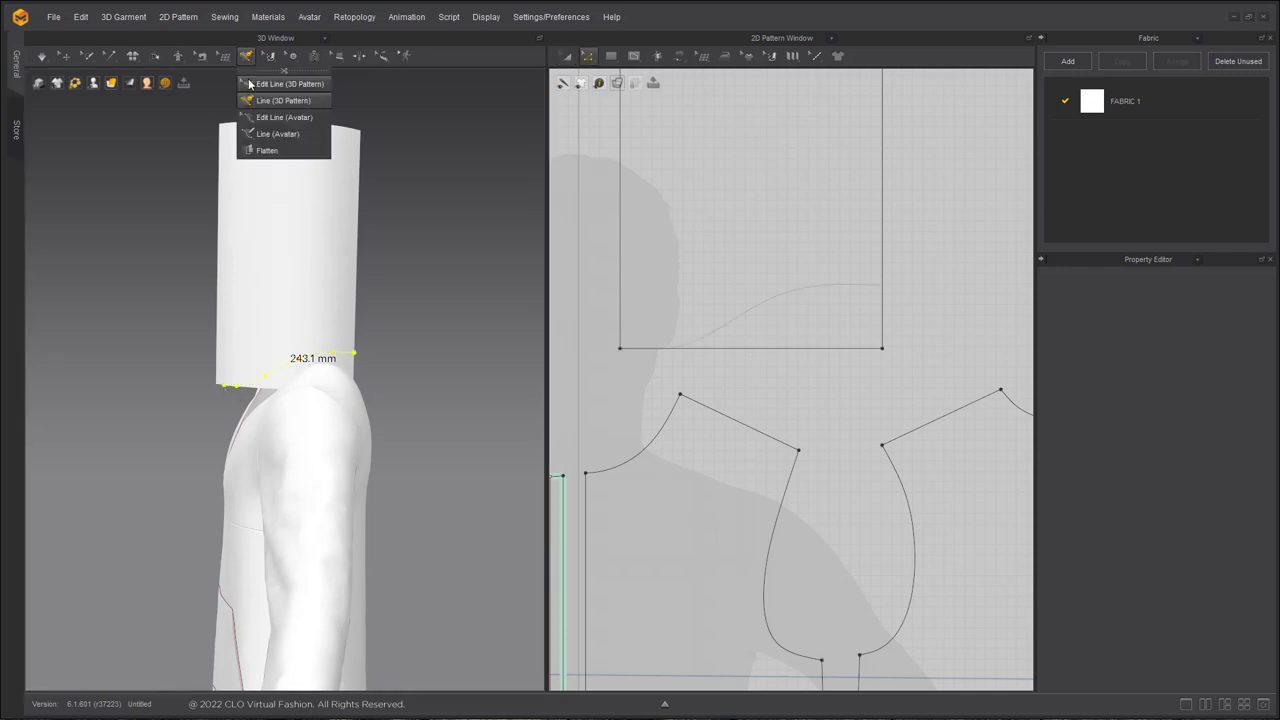
right_click(322, 357)
click(394, 449)
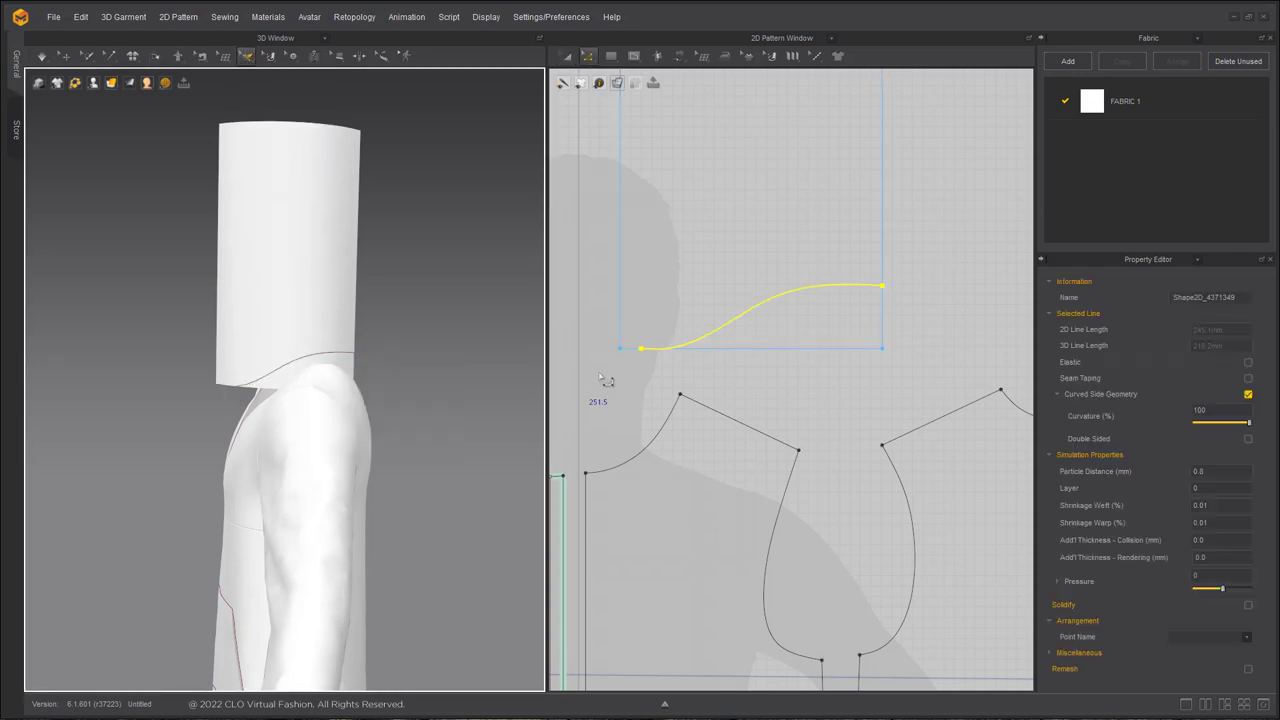
Cut the hood panel along the neckline curve and remove the lower offcut
right_click(766, 381)
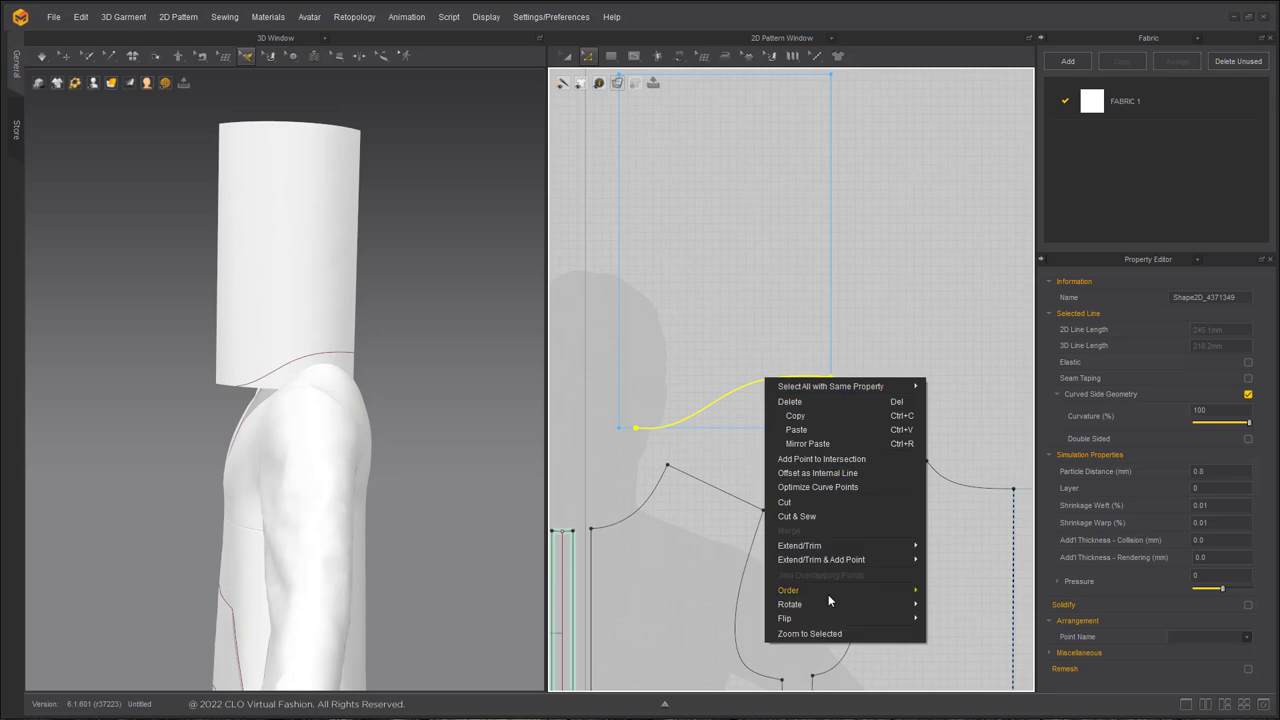
click(817, 501)
click(429, 337)
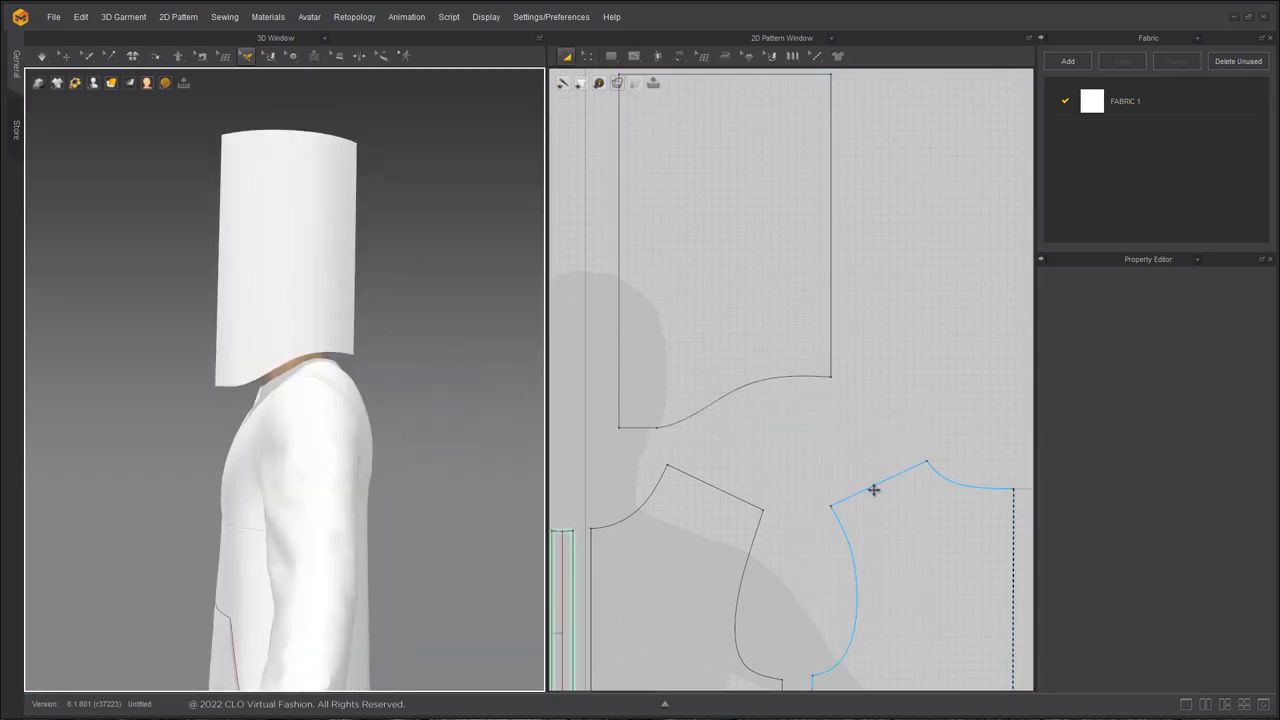
Measure the hood panel's top edge, delete the extra point on its lower edge and reshape the curve near the front corner
scroll(815, 465, down, 3)
click(754, 207)
scroll(889, 240, up, 3)
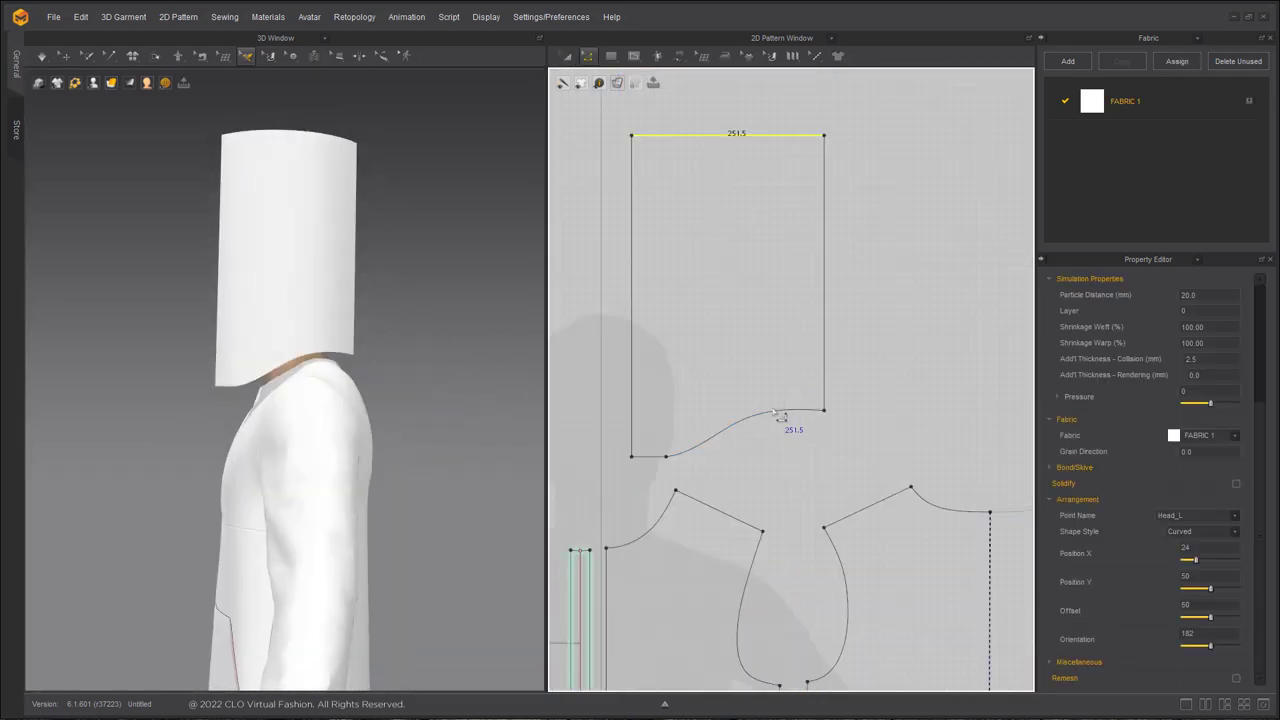
right_click(665, 456)
click(700, 508)
click(742, 432)
scroll(779, 438, up, 5)
drag(753, 396, 760, 402)
scroll(760, 404, down, 4)
drag(708, 451, 710, 454)
Adjust the hood panel's lower curve to about 252.8 mm and move its back edge so the top is about 242 mm wide
scroll(747, 452, up, 3)
click(919, 391)
click(916, 389)
click(916, 388)
drag(925, 397, 914, 395)
click(818, 412)
click(813, 400)
scroll(894, 429, down, 1)
scroll(957, 400, up, 2)
scroll(905, 125, down, 2)
drag(881, 112, 870, 112)
click(900, 335)
scroll(890, 345, down, 2)
scroll(769, 491, up, 3)
scroll(790, 440, down, 5)
Sew the hood's lower curve to the placket strip's top segment, the front neckline and half of the back neckline
key(n)
click(724, 379)
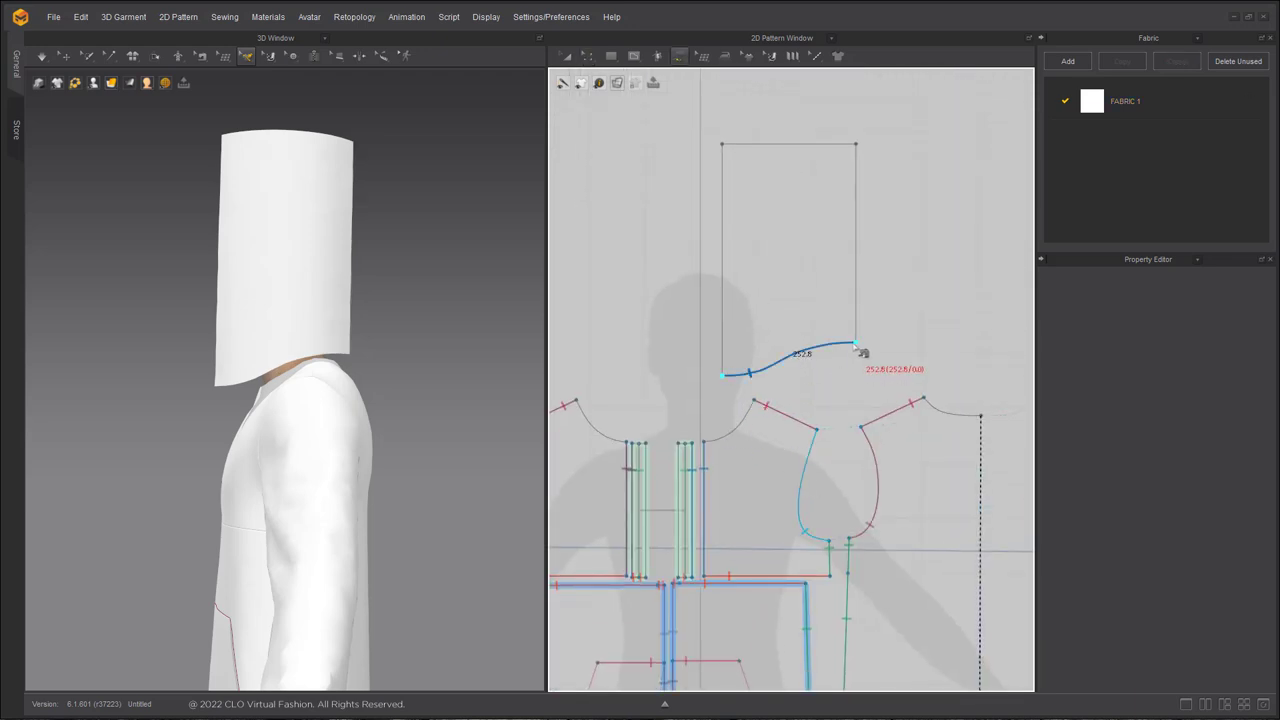
click(856, 347)
scroll(728, 520, up, 5)
scroll(652, 338, down, 1)
click(686, 318)
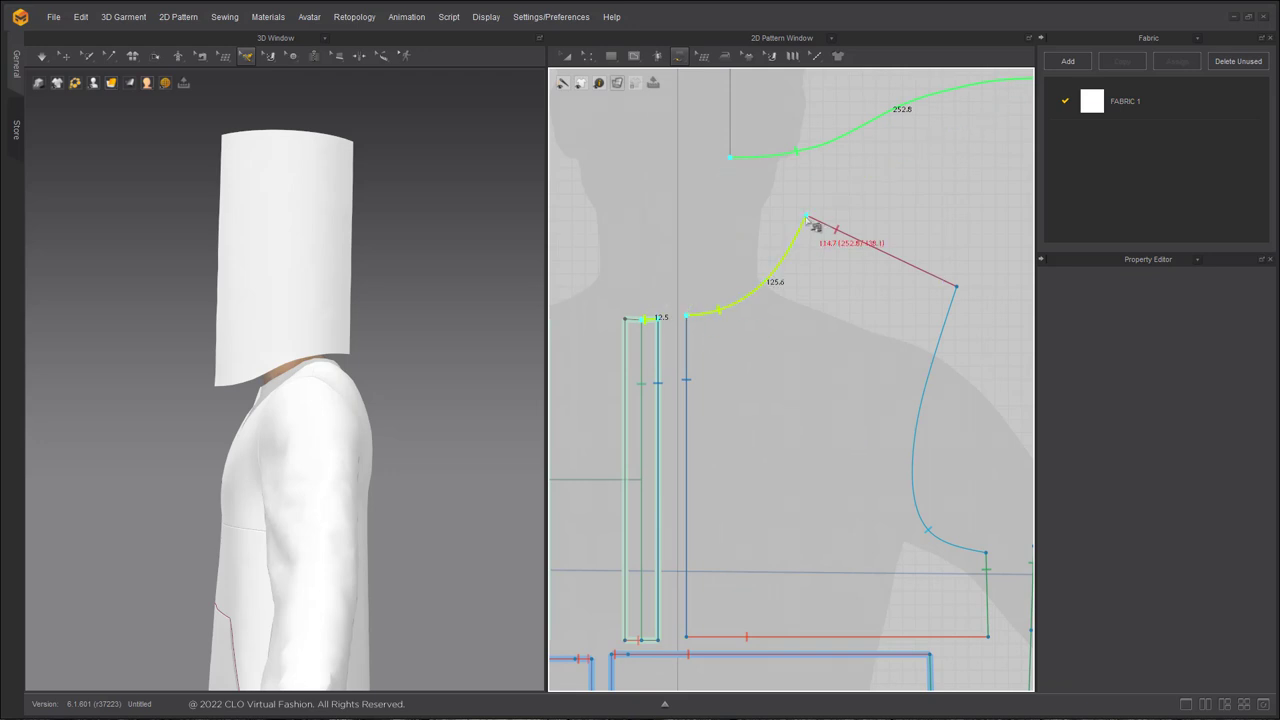
click(808, 217)
scroll(812, 222, down, 5)
scroll(900, 200, up, 3)
click(847, 297)
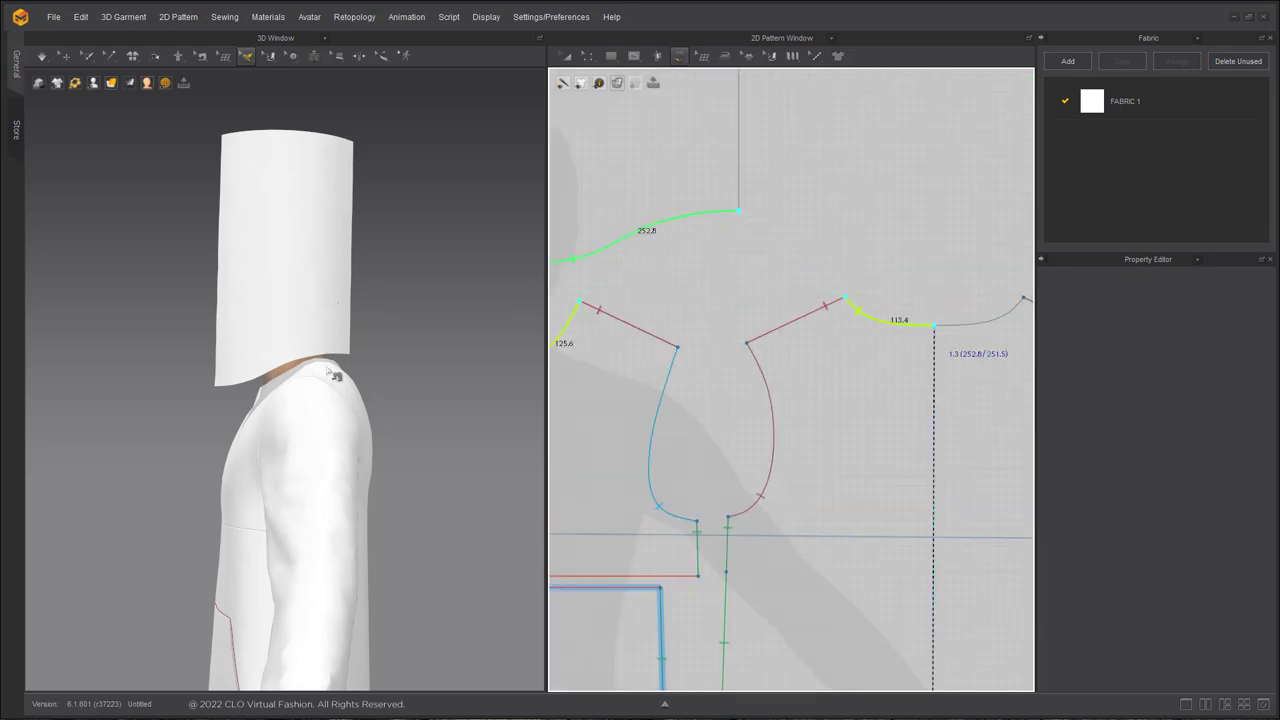
Link the two upper front panels as a symmetric pair
scroll(632, 417, down, 2)
middle_drag(632, 417, 732, 369)
key(a)
click(674, 430)
shift+click(798, 445)
right_click(802, 464)
click(852, 154)
Create a symmetric copy of the hood panel with its sewing and place it beside the original
click(855, 290)
click(858, 212)
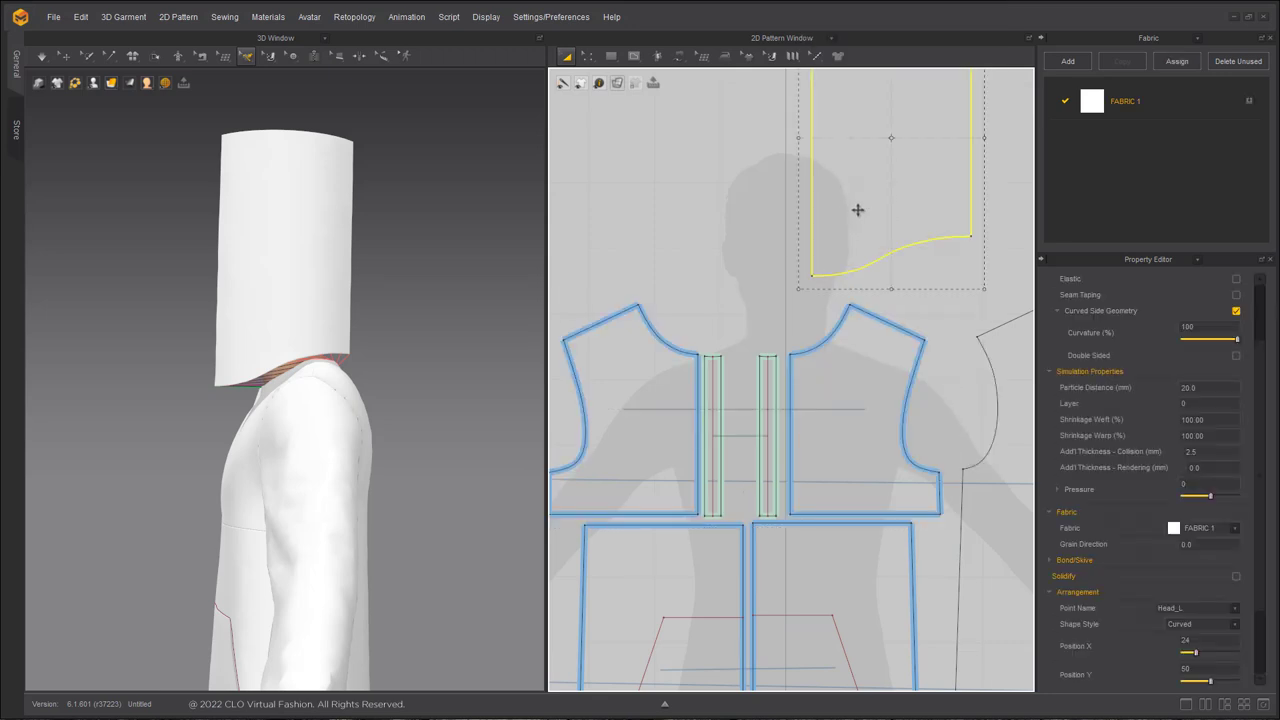
key(ctrl+d)
scroll(766, 210, down, 2)
middle_drag(766, 214, 811, 376)
Sew the back edges and the top edges of the two hood halves together
key(2)
click(222, 372)
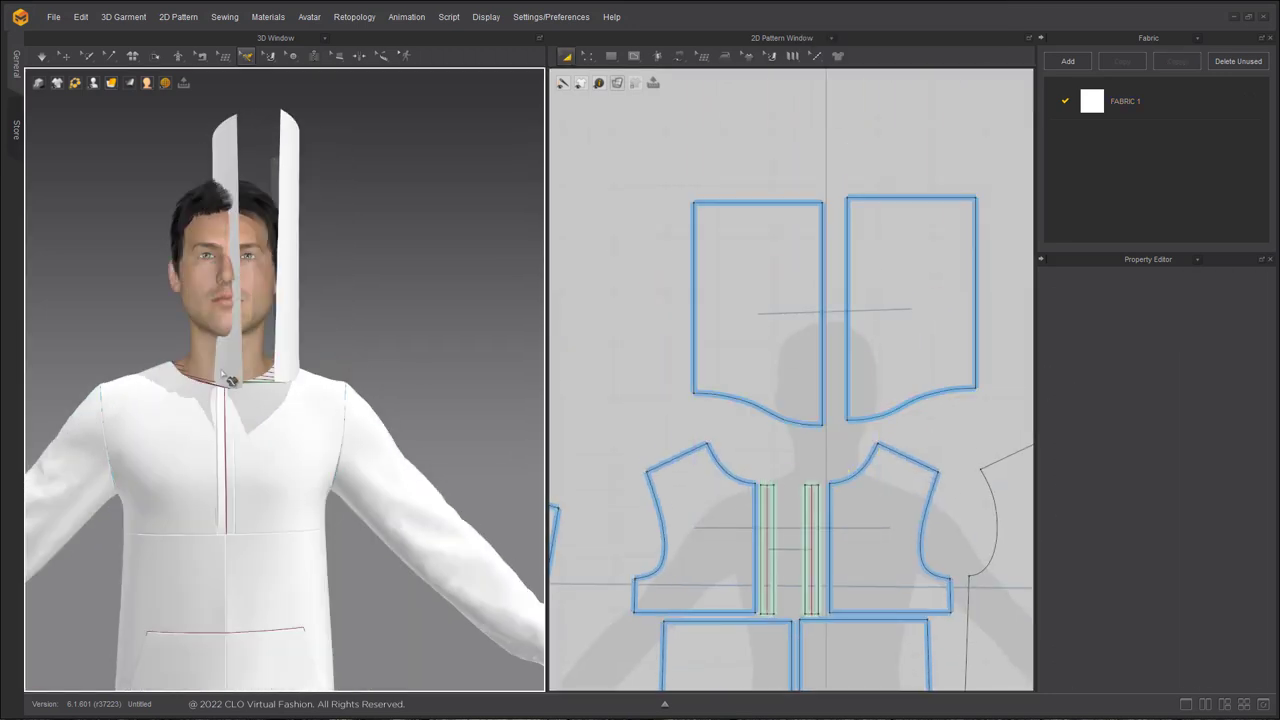
key(q)
drag(225, 170, 156, 140)
key(4)
key(n)
click(693, 272)
Round the hood halves' upper back corners with a large smooth curve and simulate the garment
click(563, 83)
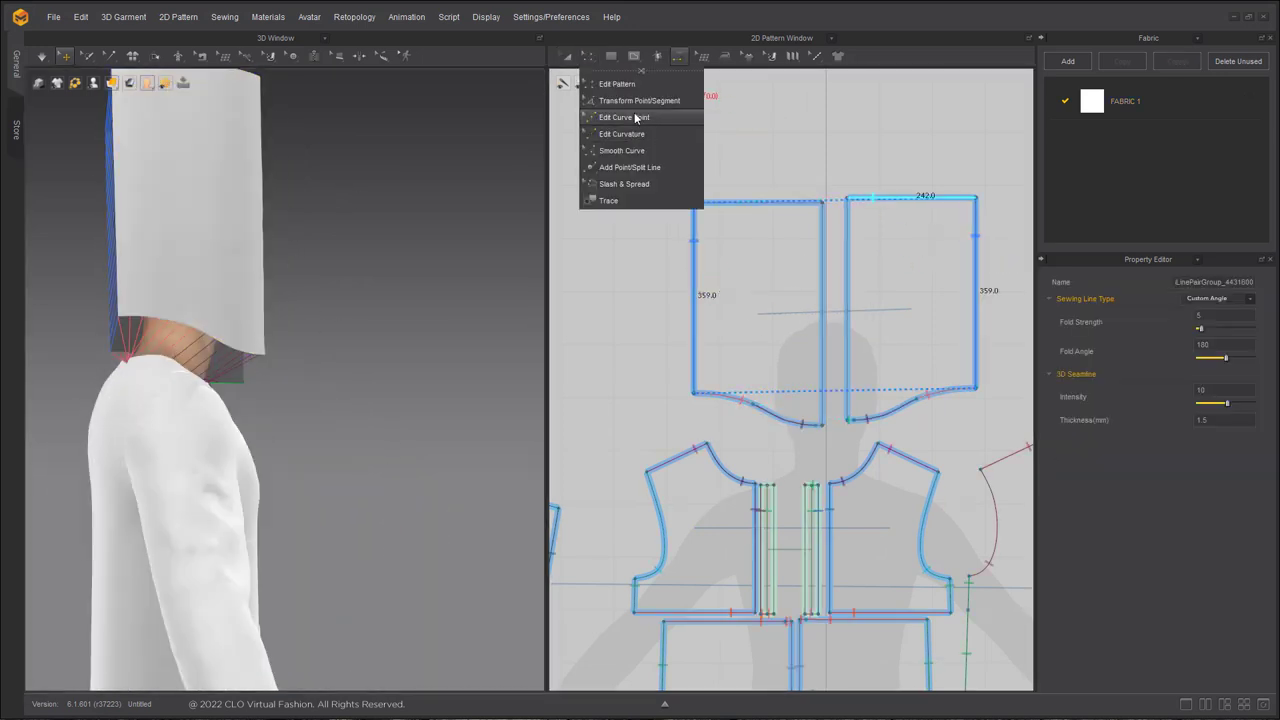
click(621, 150)
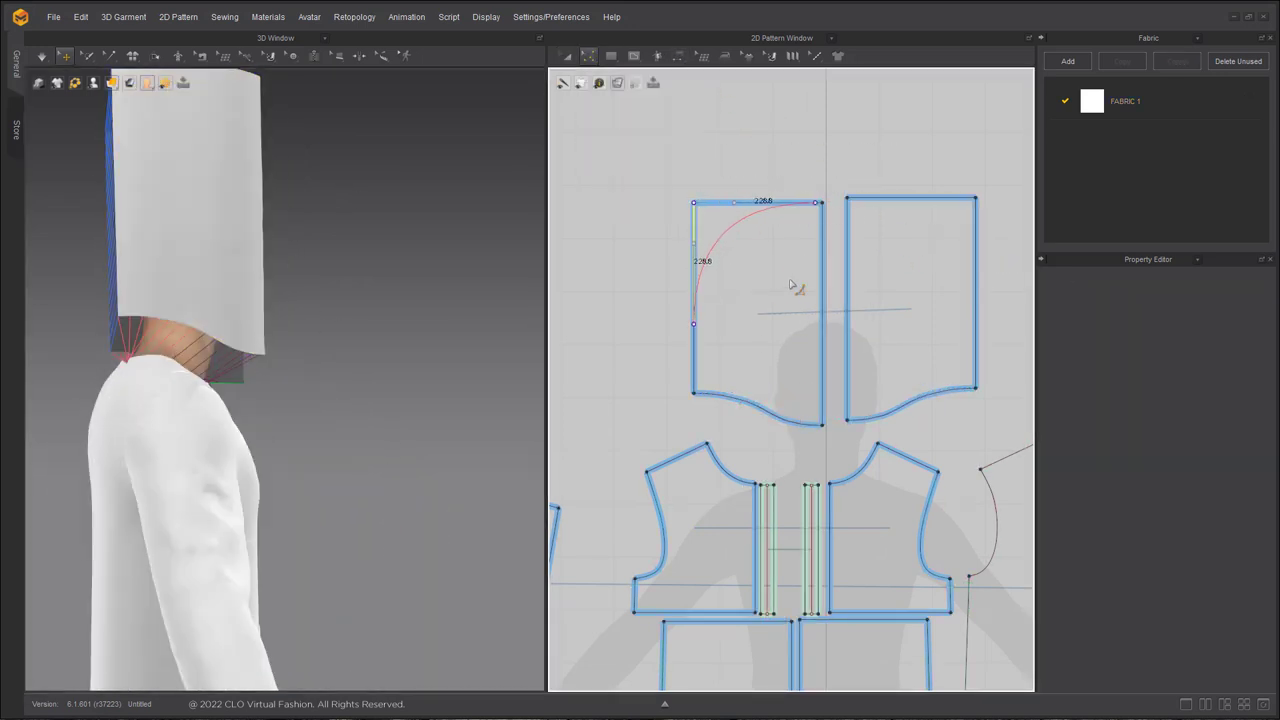
drag(880, 283, 880, 288)
key(ctrl+z)
drag(694, 203, 655, 371)
right_drag(172, 350, 200, 357)
key(ctrl+z)
drag(694, 203, 764, 258)
key(space)
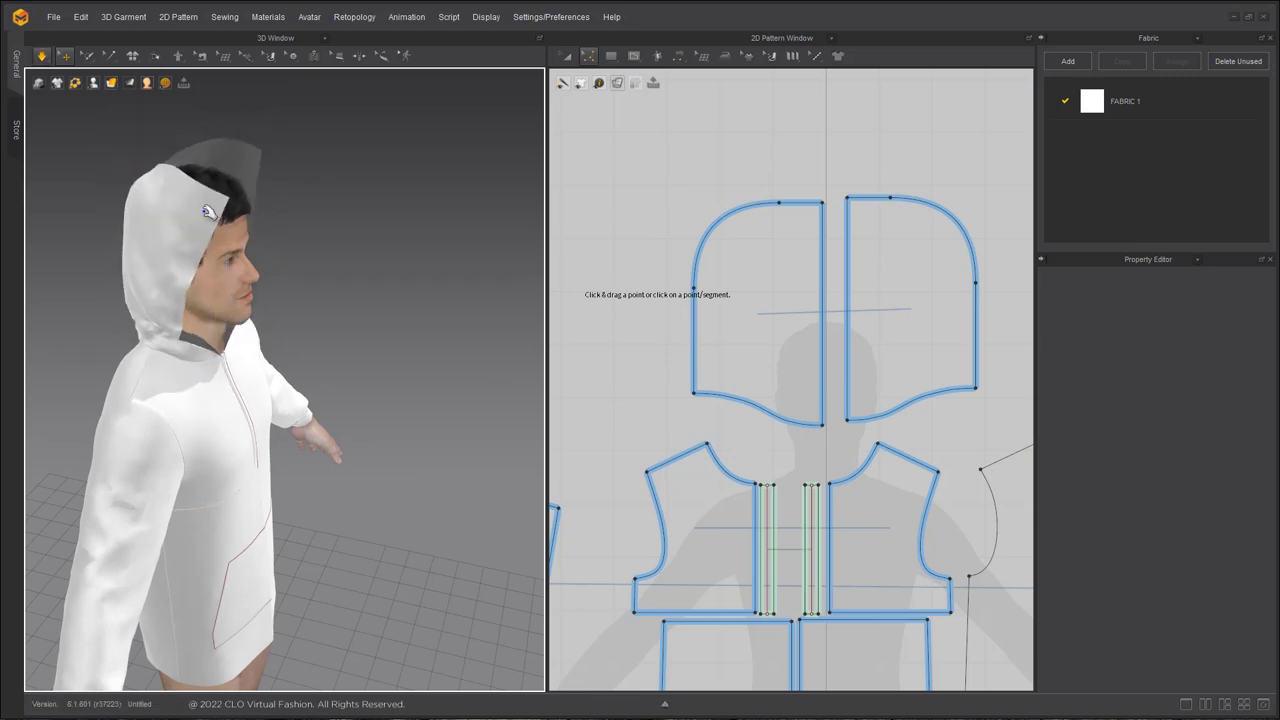
Resew the rounded back edges of the two hood halves along their full length up to the top segment
click(880, 198)
key(space)
key(space)
click(926, 207)
key(ctrl+z)
click(718, 230)
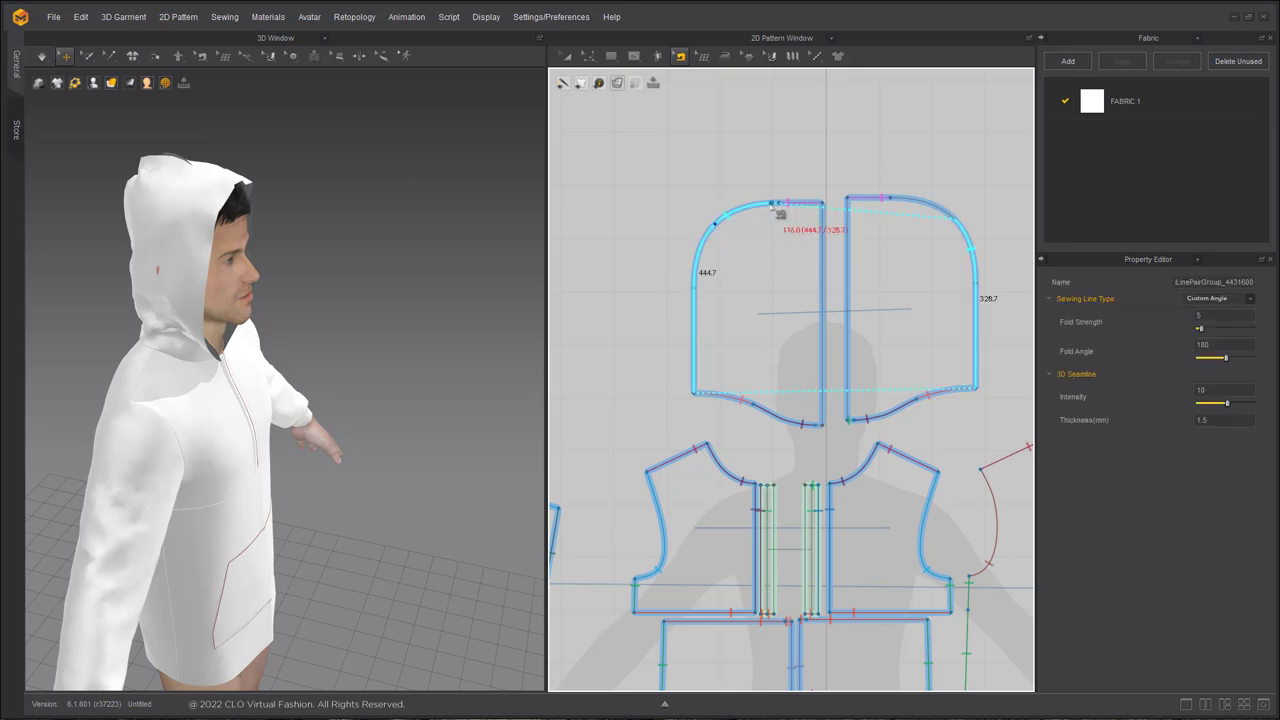
click(891, 195)
Simulate the garment and pull the hood into place over the head, checking it from the front
key(space)
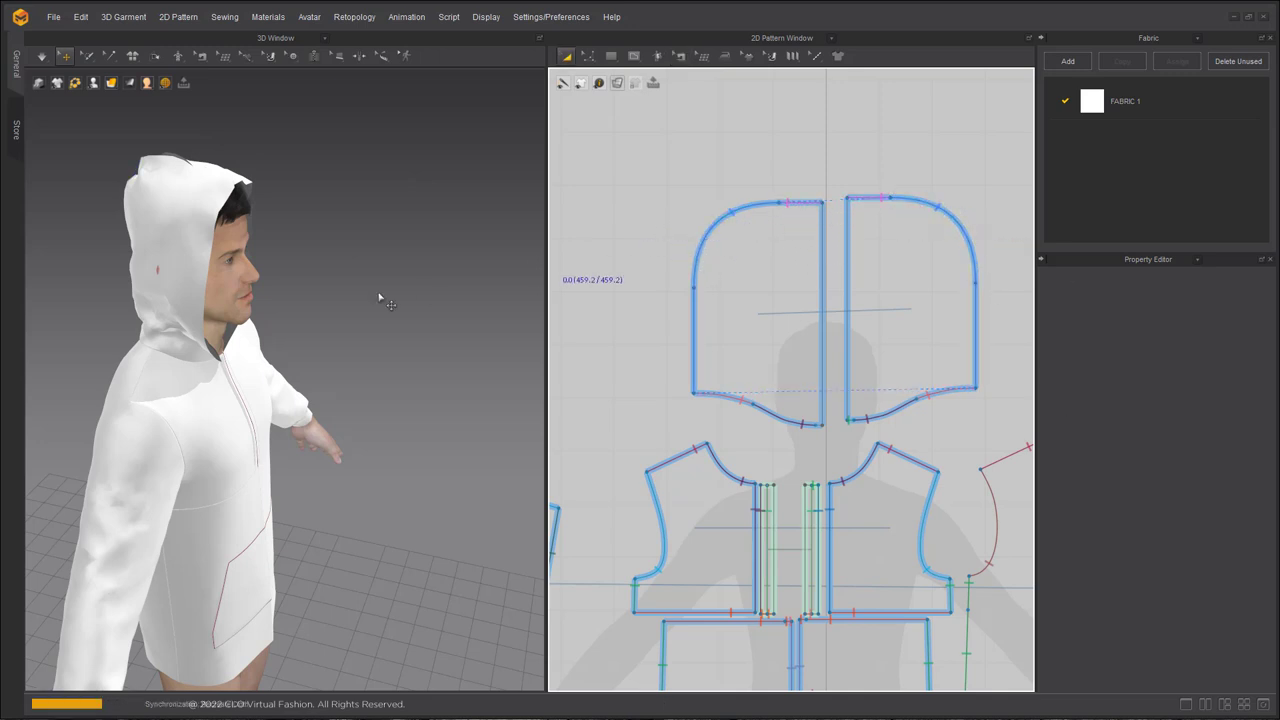
drag(148, 278, 128, 274)
key(space)
right_drag(230, 240, 106, 240)
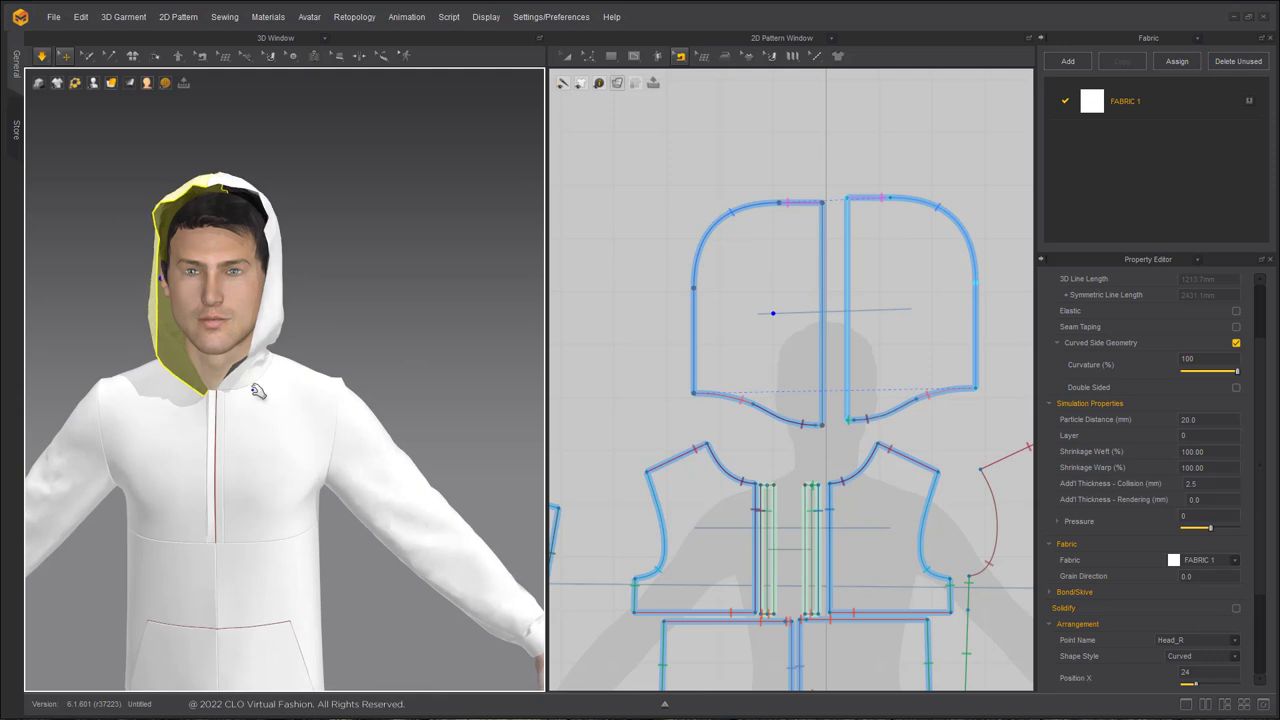
scroll(266, 386, up, 3)
key(space)
Sew the front end of the hood's lower curve to the placket strip's top segment and restart the simulation
scroll(760, 501, up, 5)
key(m)
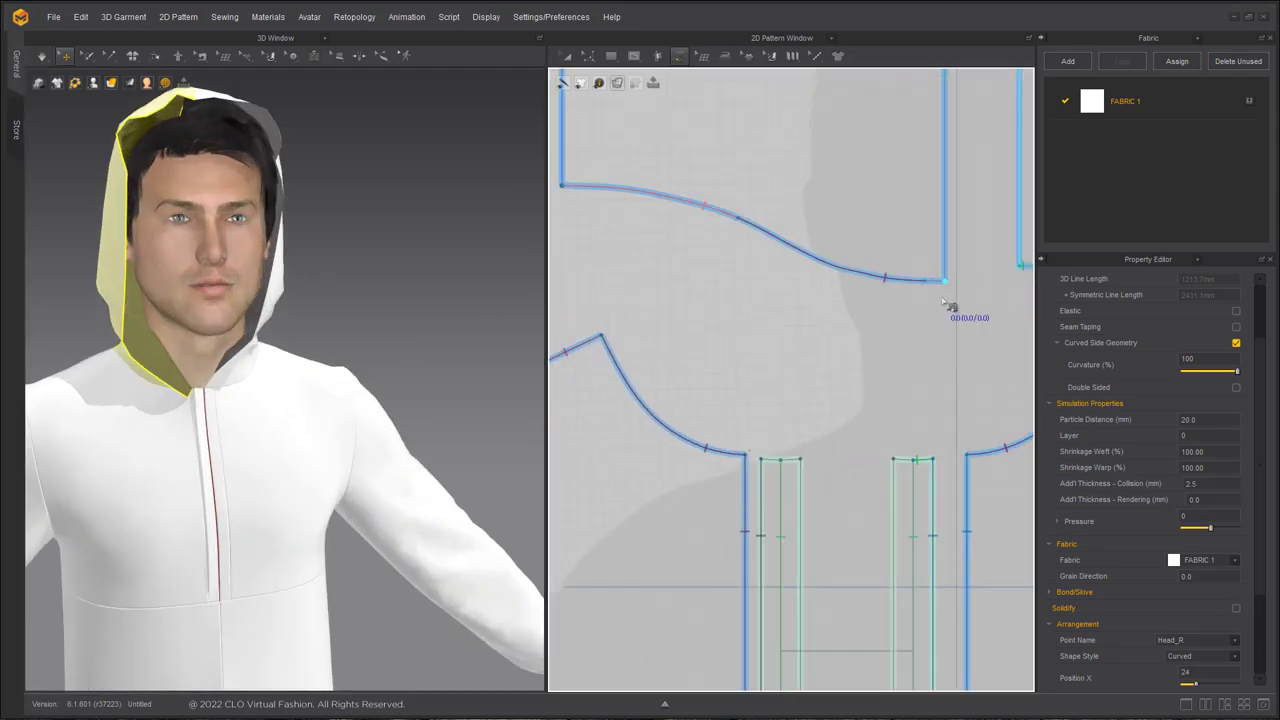
click(943, 283)
click(780, 463)
right_drag(360, 380, 474, 381)
right_drag(170, 365, 239, 369)
key(space)
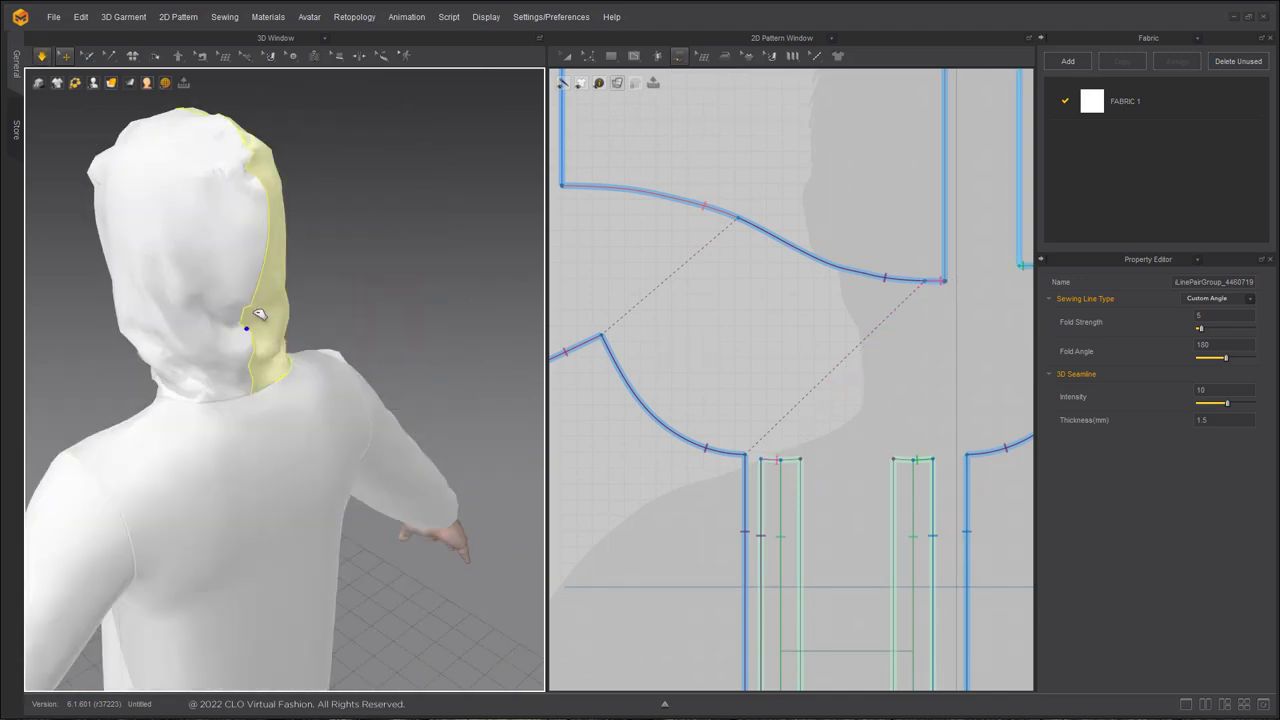
Strengthen the hood halves and pull the hood into shape around the face and back of the head
drag(260, 317, 250, 324)
right_drag(170, 375, 334, 406)
drag(176, 369, 200, 356)
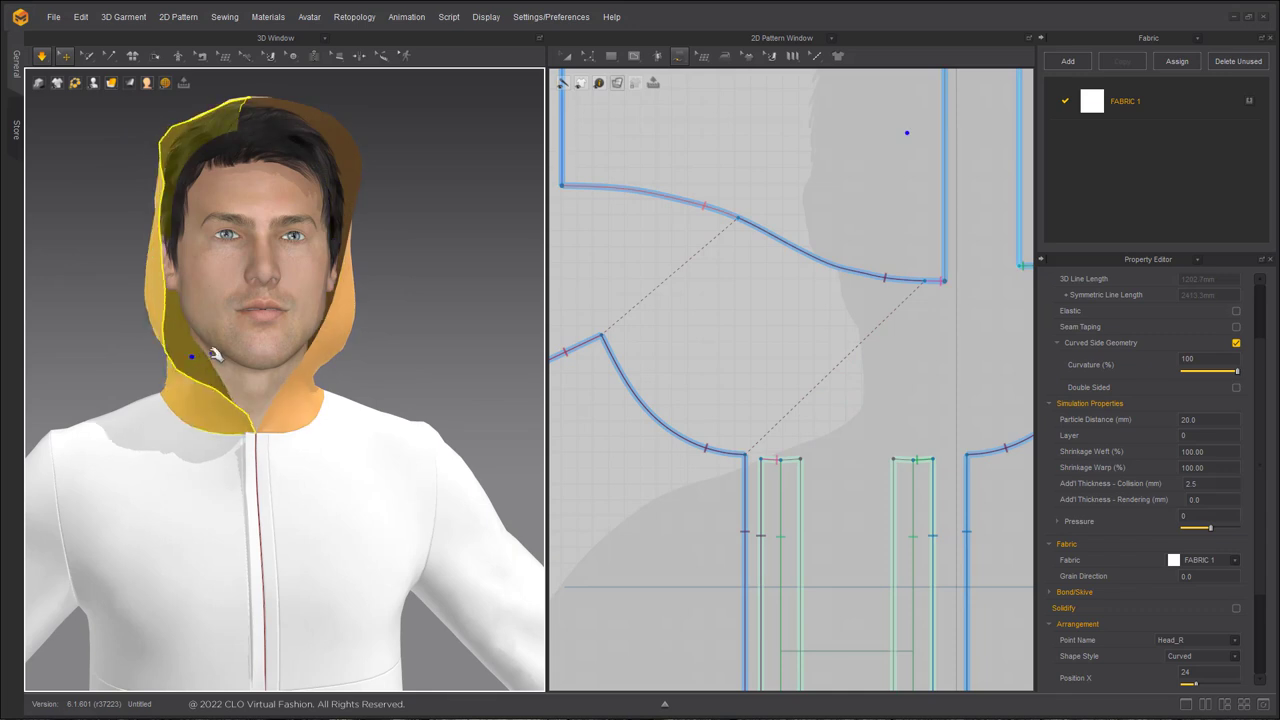
right_drag(170, 375, 145, 378)
drag(318, 346, 388, 338)
right_drag(215, 450, 50, 470)
scroll(938, 546, down, 1)
Select the back neckline seam with Fold Arrangement and set its fold angle to 280
click(722, 280)
key(a)
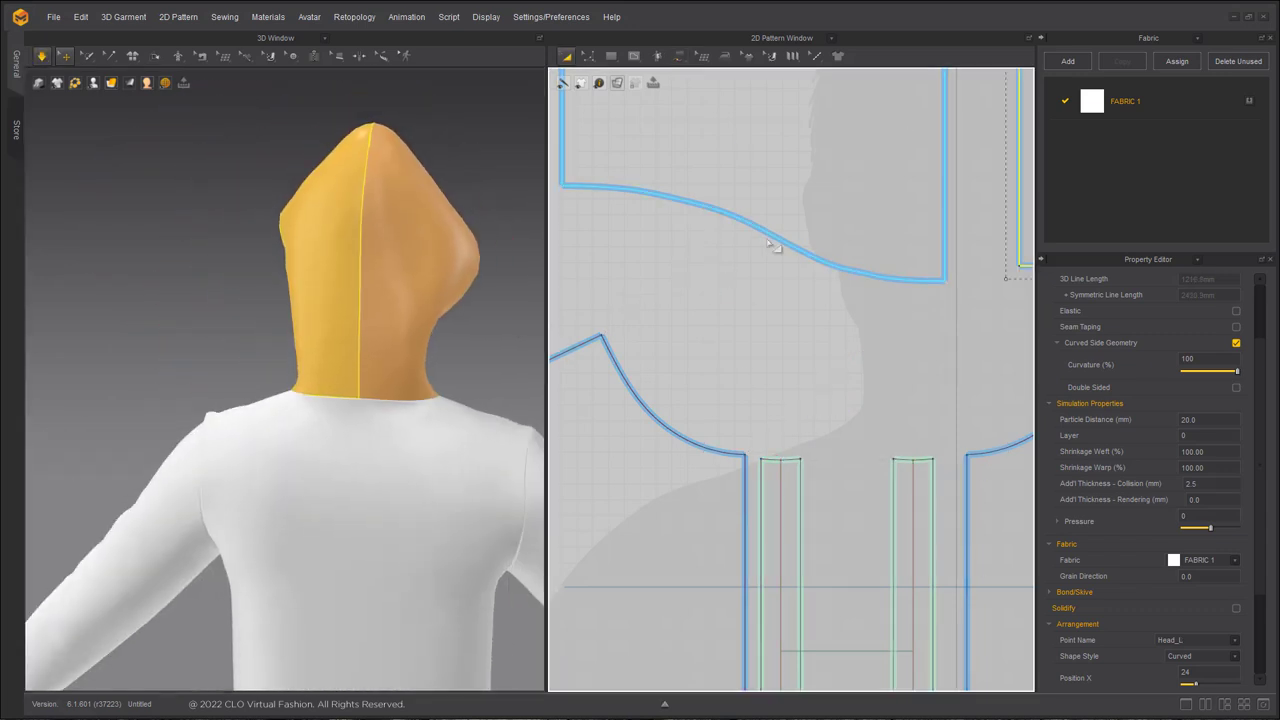
click(750, 326)
middle_drag(750, 326, 650, 323)
scroll(650, 323, down, 1)
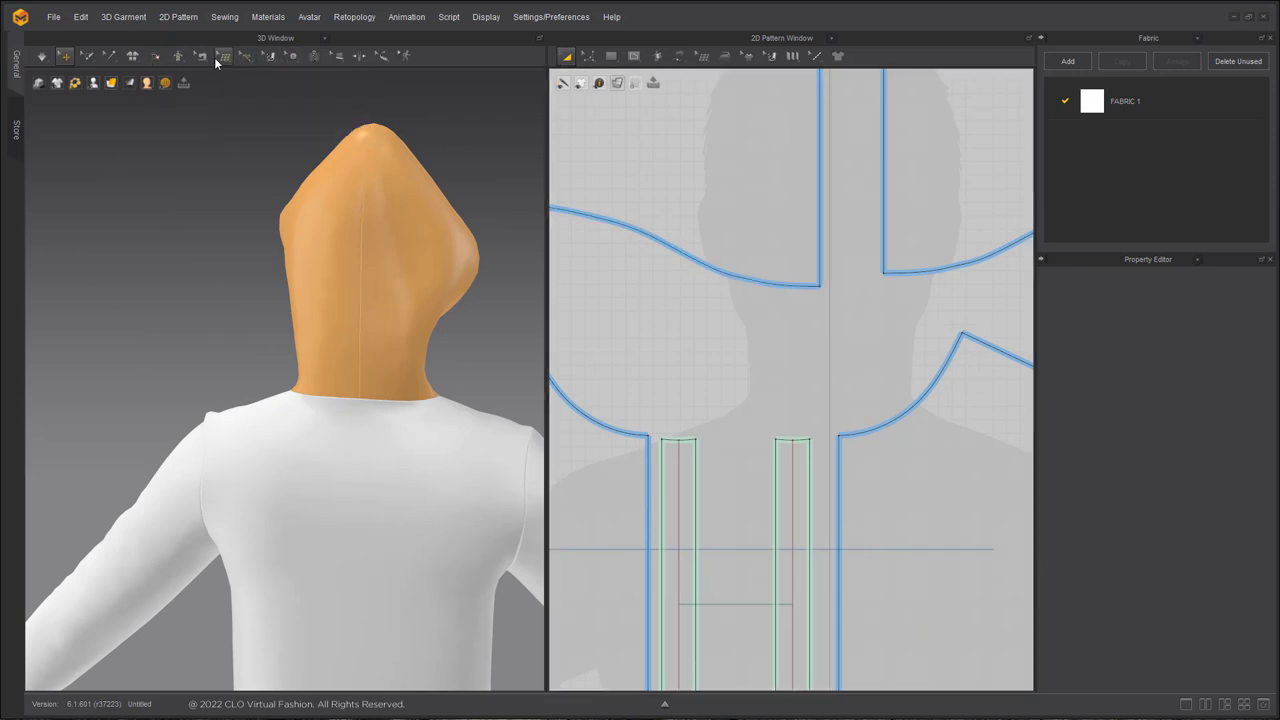
click(155, 56)
click(330, 400)
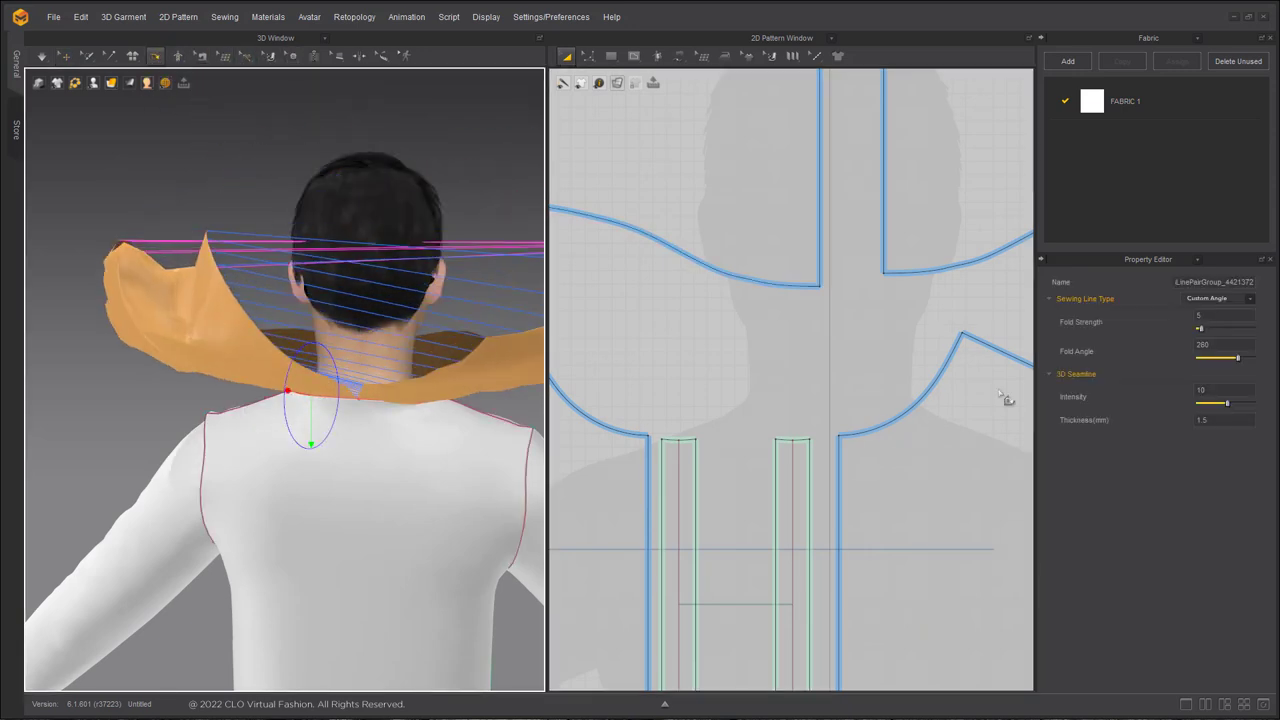
double_click(1243, 344)
text(2)
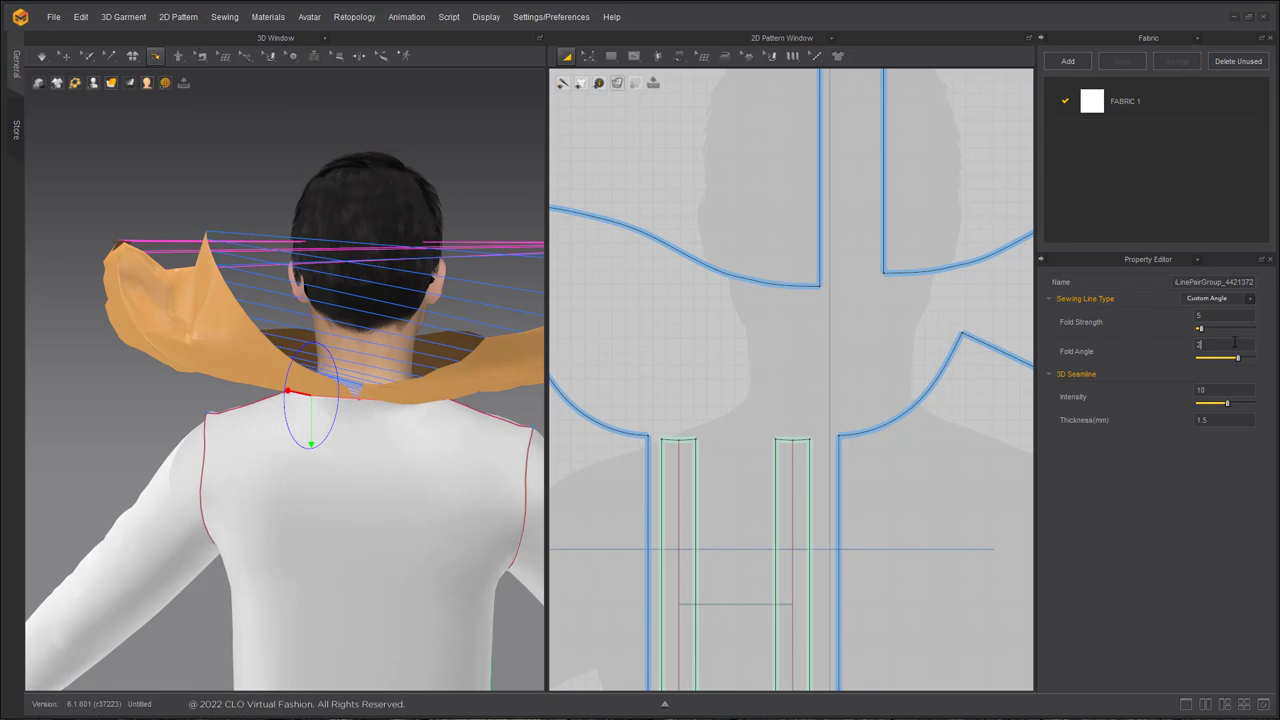
key(Return)
Simulate the garment and pull the hood off the head so it falls behind the neck
key(space)
right_drag(451, 249, 283, 168)
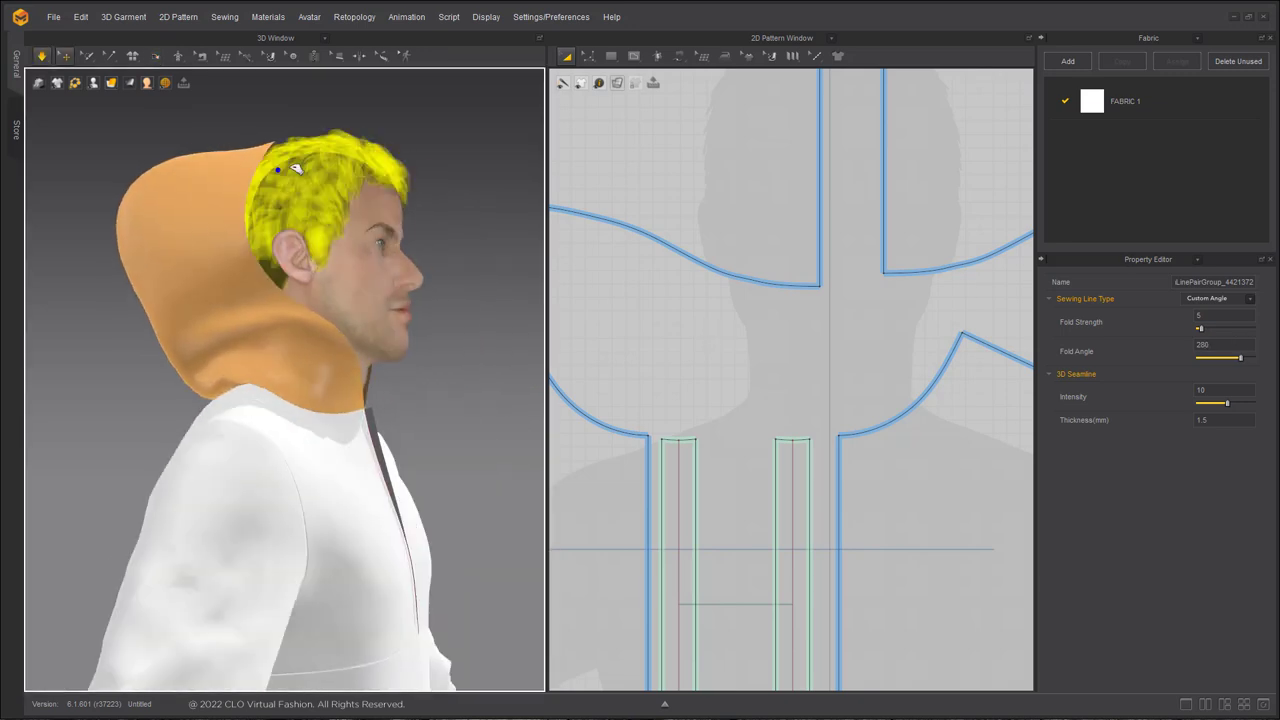
drag(281, 166, 369, 96)
right_drag(369, 96, 290, 90)
drag(350, 372, 363, 400)
right_drag(205, 385, 350, 430)
drag(295, 127, 109, 307)
Remove the strengthening from the hood and arrange its folds over the upper back and shoulders
right_drag(172, 358, 262, 425)
drag(312, 260, 305, 312)
scroll(656, 655, down, 5)
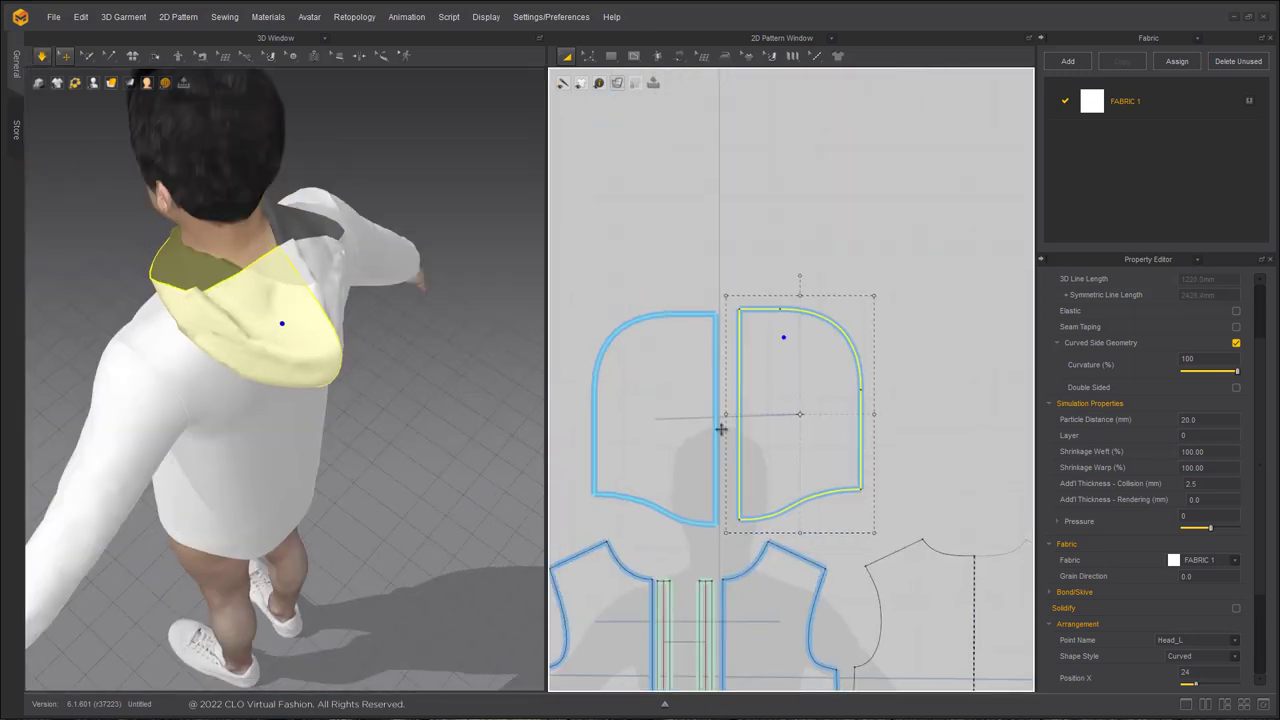
right_drag(262, 415, 332, 350)
drag(302, 364, 346, 400)
right_drag(208, 420, 330, 405)
Fold the hood outward at the front neckline seam with a fold angle of 360 and simulate it
click(157, 57)
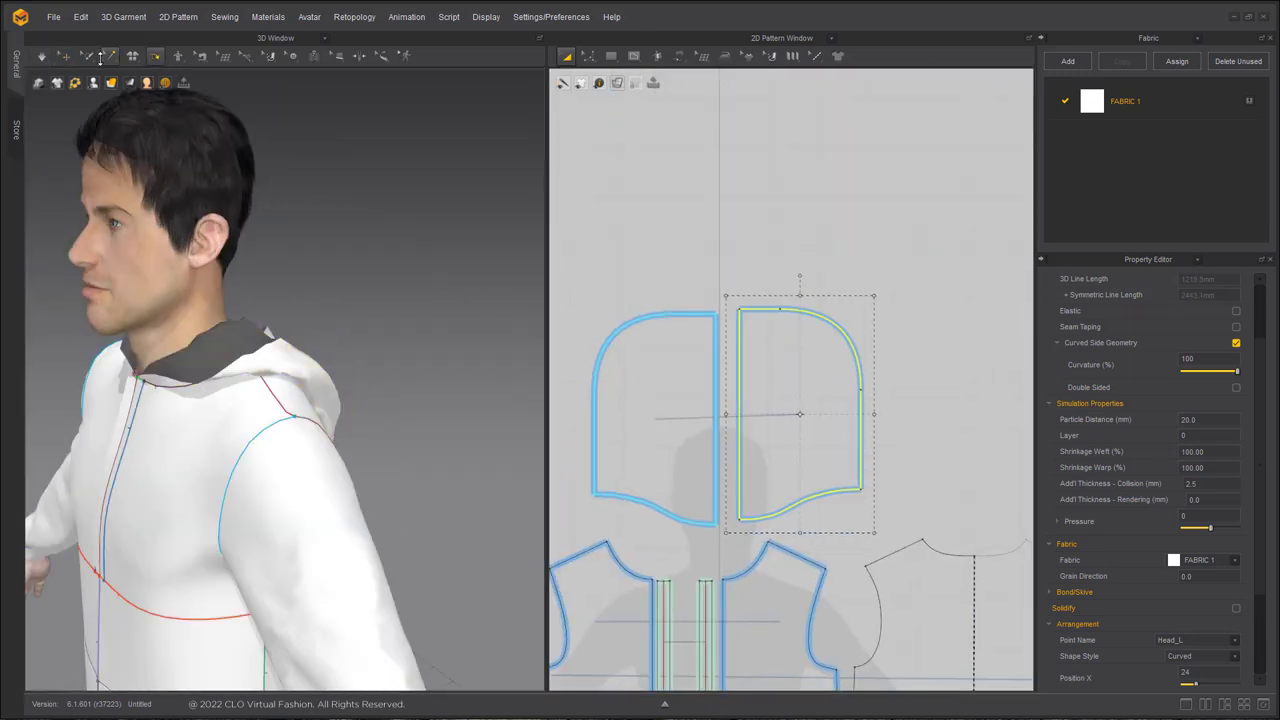
right_drag(215, 330, 385, 325)
scroll(330, 280, up, 2)
click(292, 276)
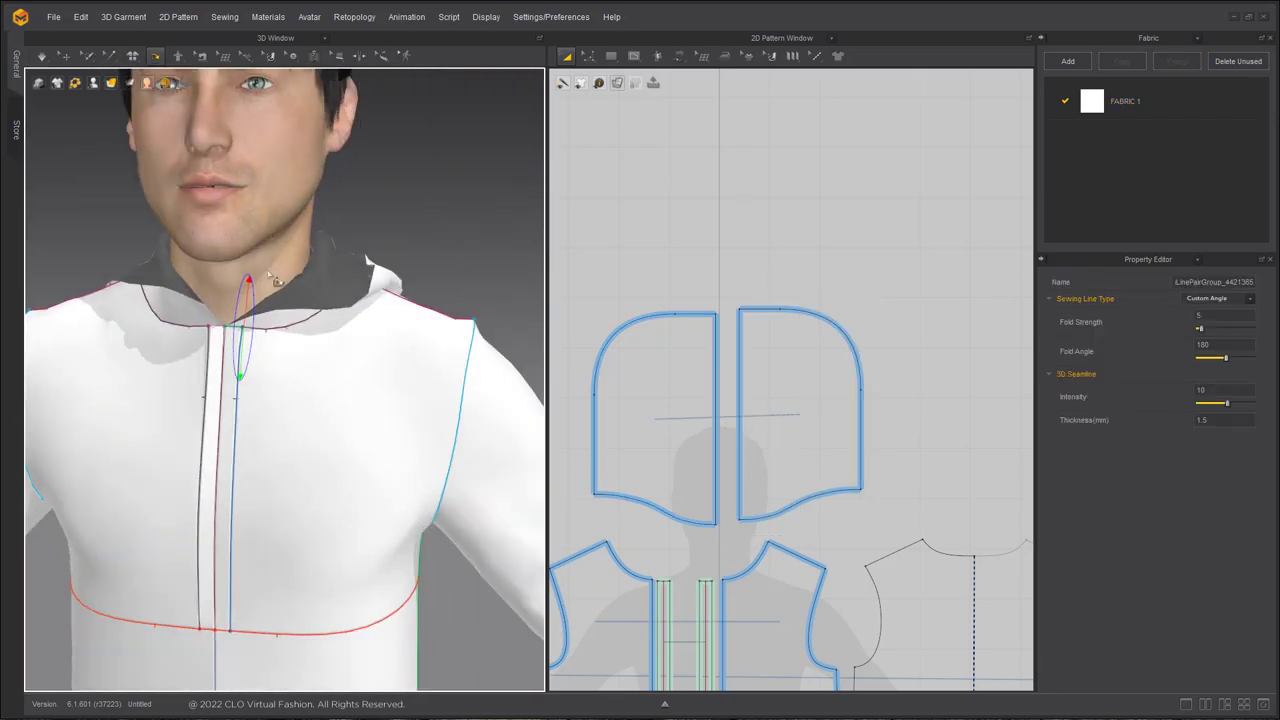
drag(247, 281, 298, 335)
drag(1244, 358, 1262, 358)
key(space)
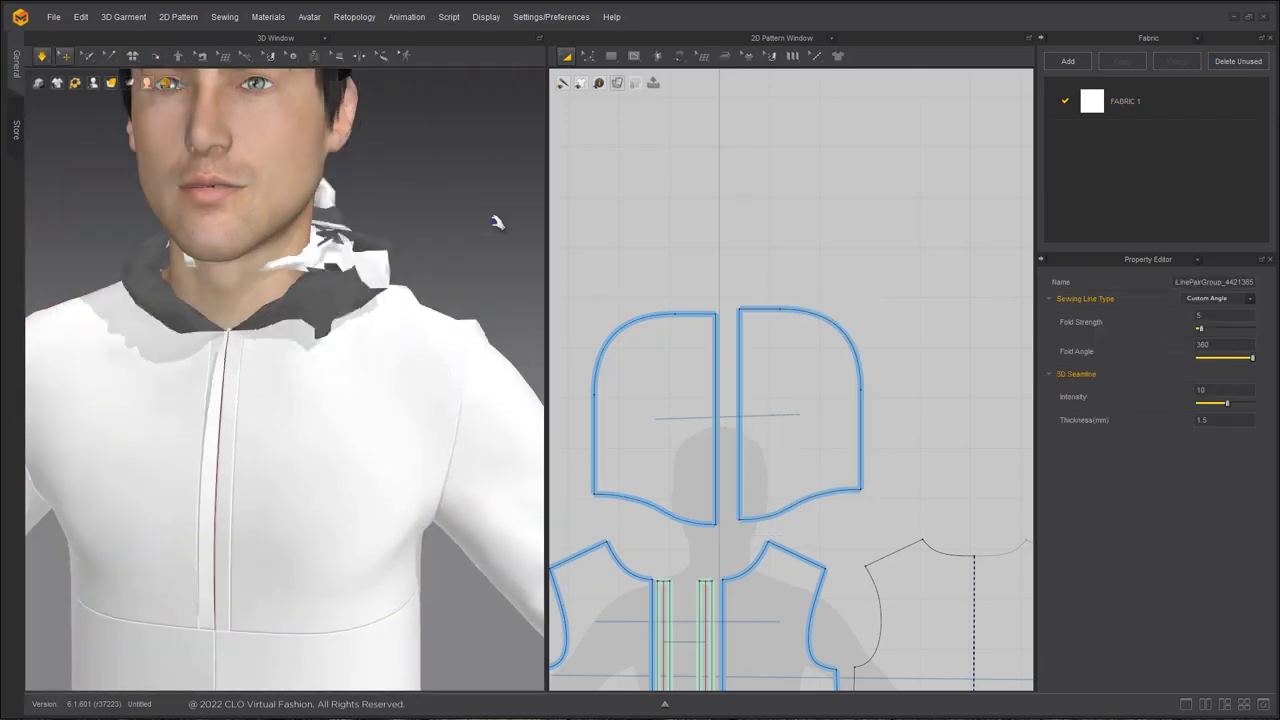
Pull the hood half on the avatar's left side back during simulation, strengthening it and removing the strengthening again
right_drag(360, 265, 258, 260)
drag(252, 250, 386, 3)
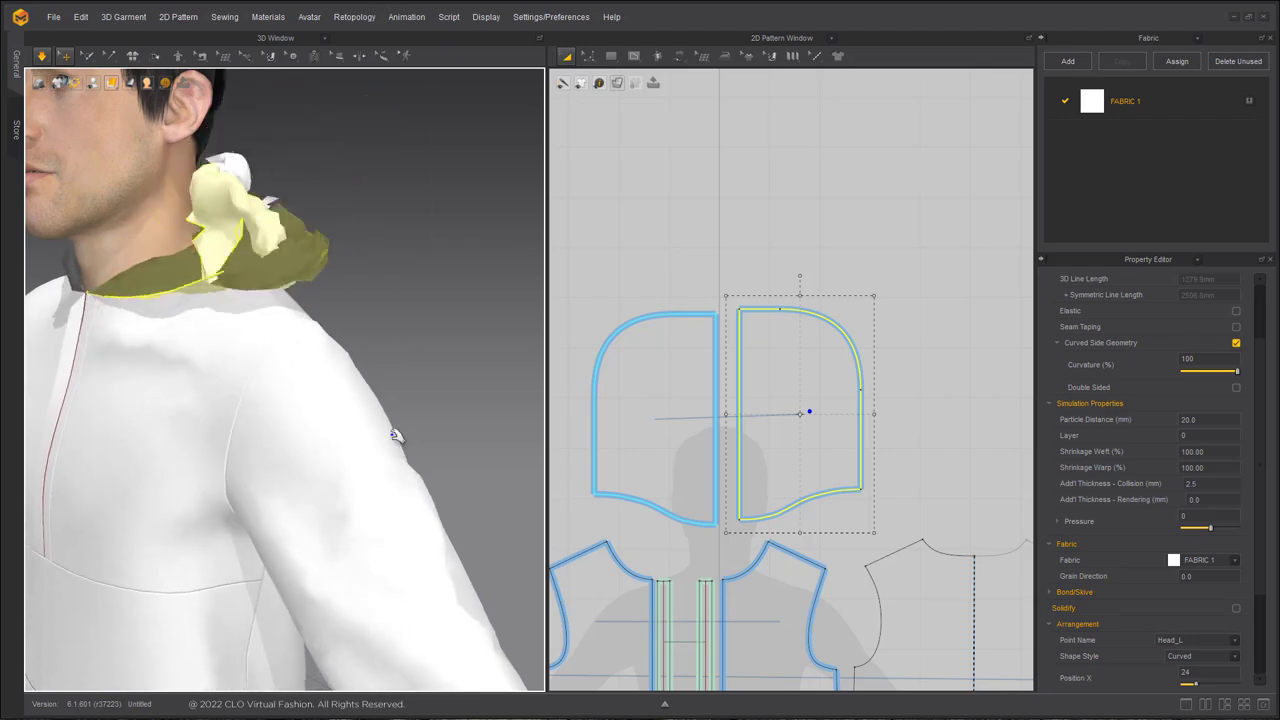
key(ctrl+h)
scroll(385, 400, down, 2)
right_drag(375, 260, 274, 207)
key(ctrl+h)
Pull the folded hood into shape around the neck and shoulders and let the garment settle with simulation
right_drag(363, 260, 397, 231)
drag(397, 231, 542, 170)
right_drag(535, 200, 300, 292)
drag(290, 295, 304, 362)
right_drag(304, 362, 234, 373)
key(space)
scroll(300, 266, down, 2)
middle_drag(366, 460, 374, 169)
scroll(376, 220, up, 1)
mouse_move(400, 350)
right_down()
mouse_move(714, 357)
mouse_move(394, 369)
right_up()
key(space)
Inspect the draped hoodie from the front and its front bodice, placket and pocket patterns
scroll(660, 620, down, 1)
middle_drag(660, 622, 794, 346)
scroll(809, 490, up, 2)
middle_drag(809, 490, 780, 377)
right_drag(382, 260, 314, 237)
scroll(401, 268, up, 2)
middle_drag(314, 237, 391, 440)
scroll(391, 440, down, 3)
right_drag(391, 440, 352, 457)
scroll(352, 458, down, 2)
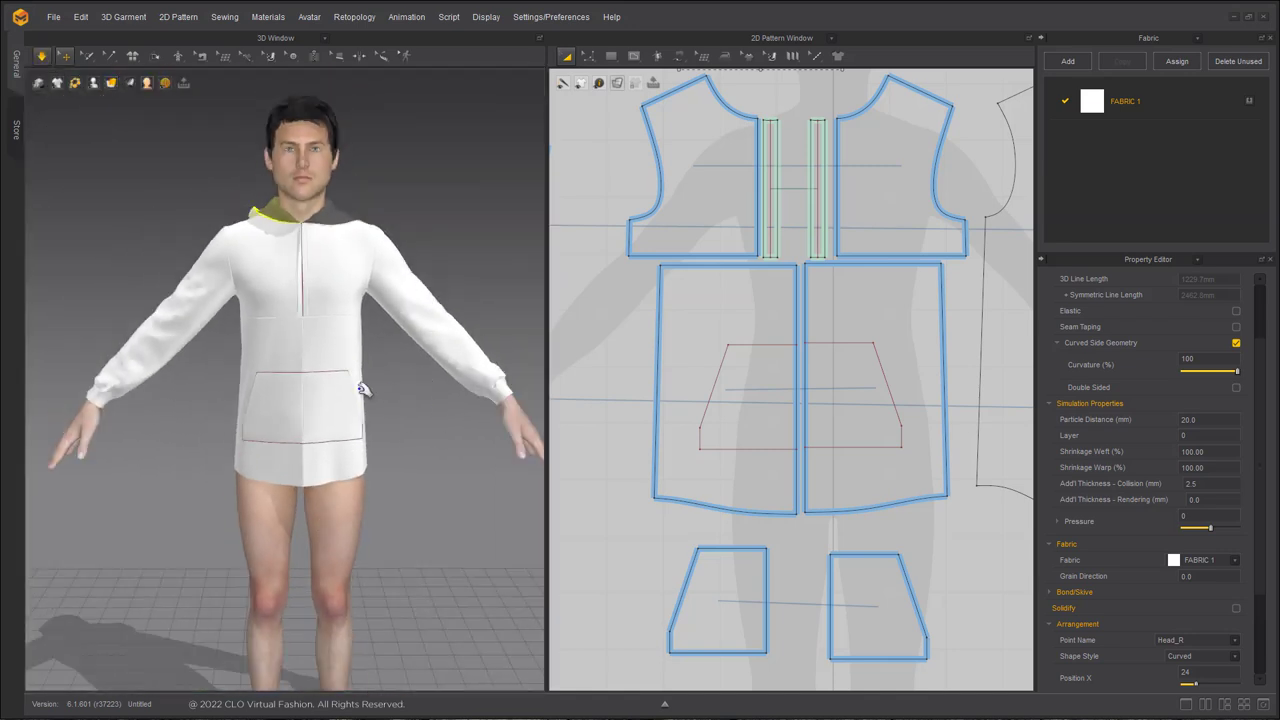
scroll(363, 389, up, 6)
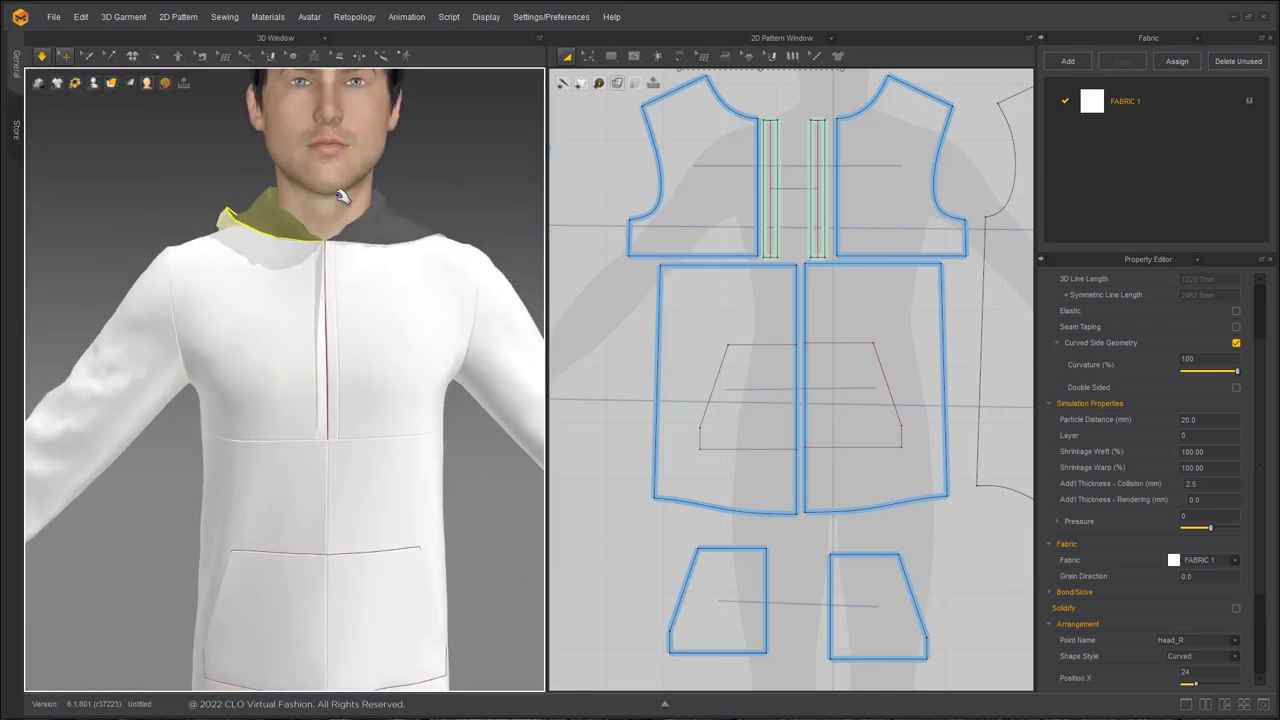
Place a button on the centre line of the placket strip on the avatar's right, about 25.8 mm below its upper end
click(290, 58)
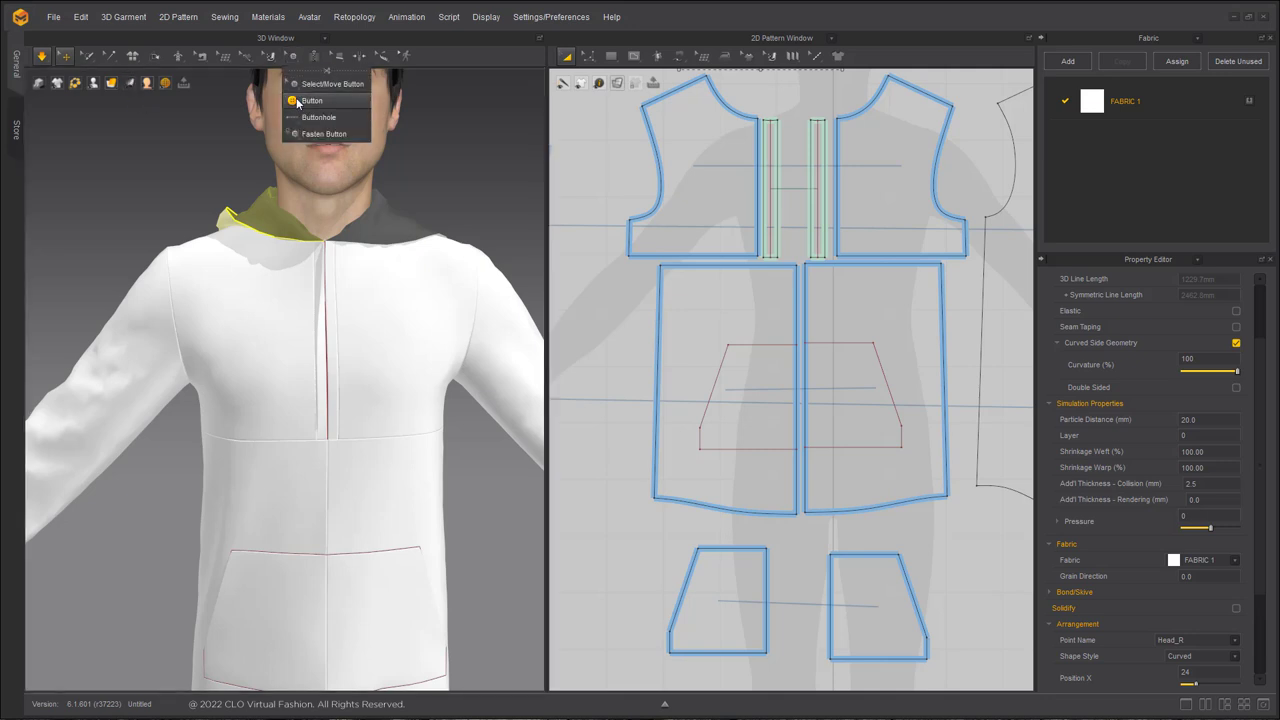
click(294, 102)
scroll(756, 157, up, 5)
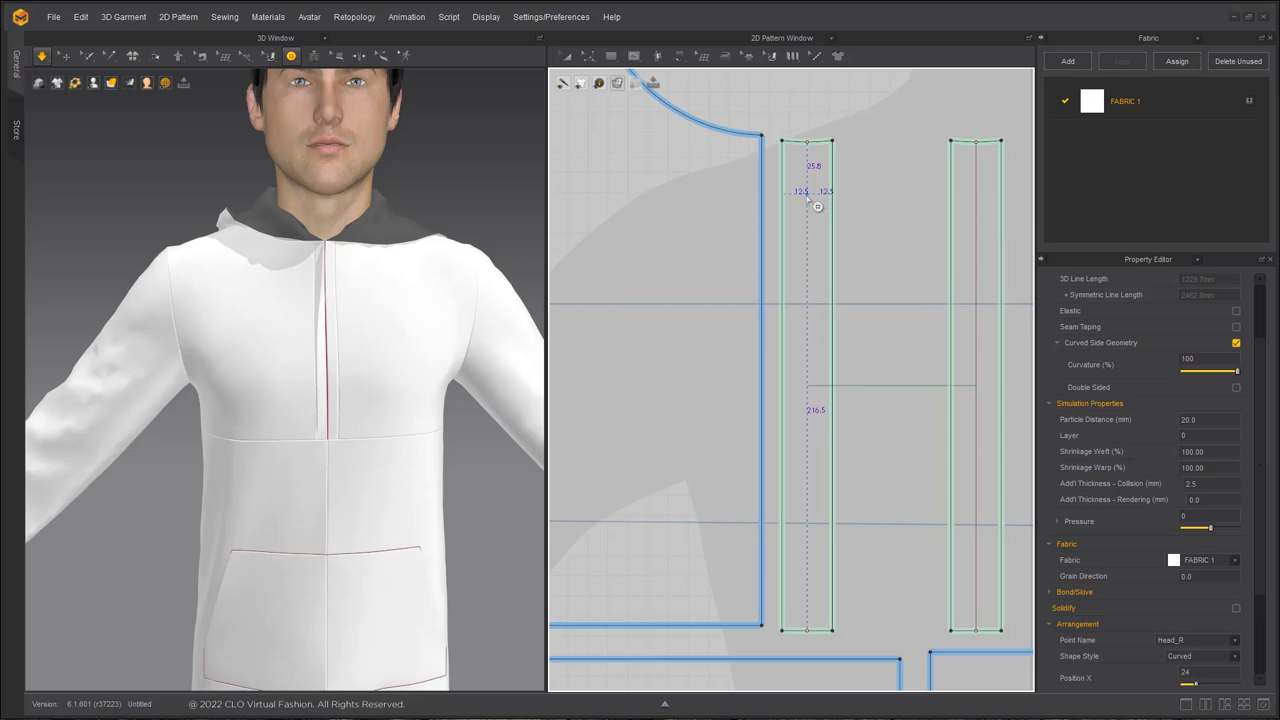
click(808, 195)
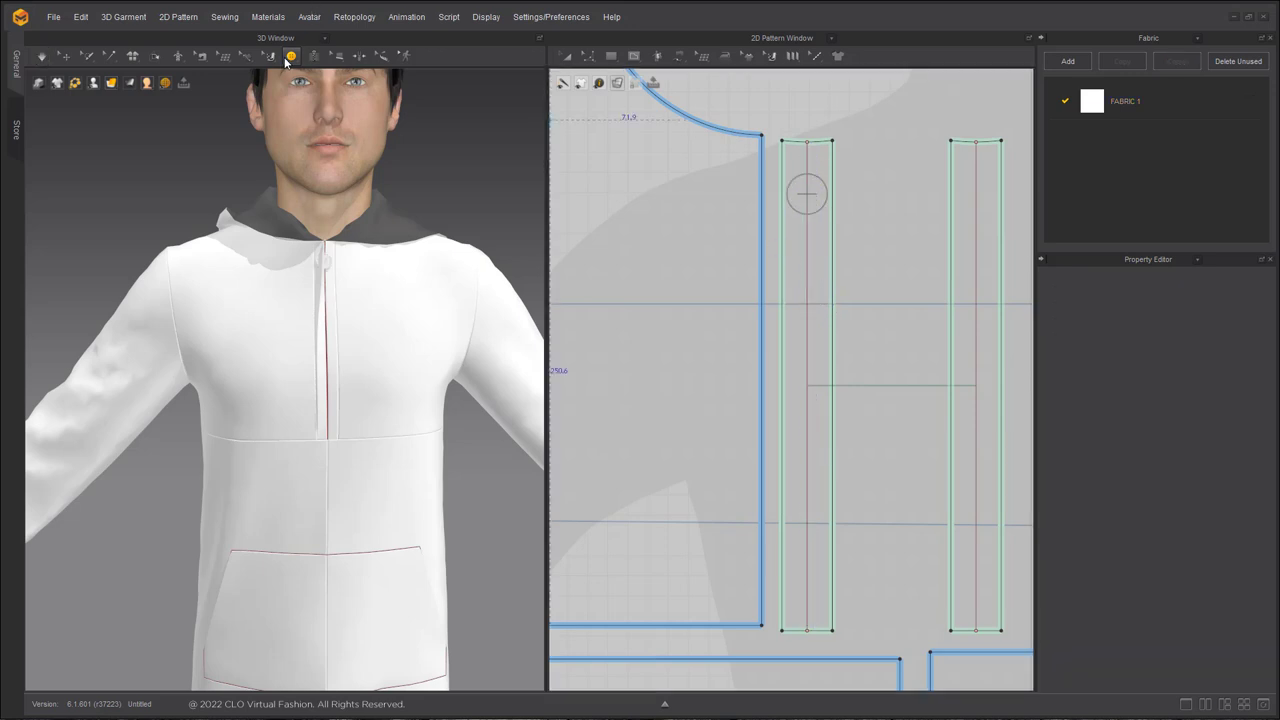
Copy the placket button and paste four copies of it in line down the strip's centre line
click(295, 58)
click(312, 100)
click(810, 205)
key(ctrl+v)
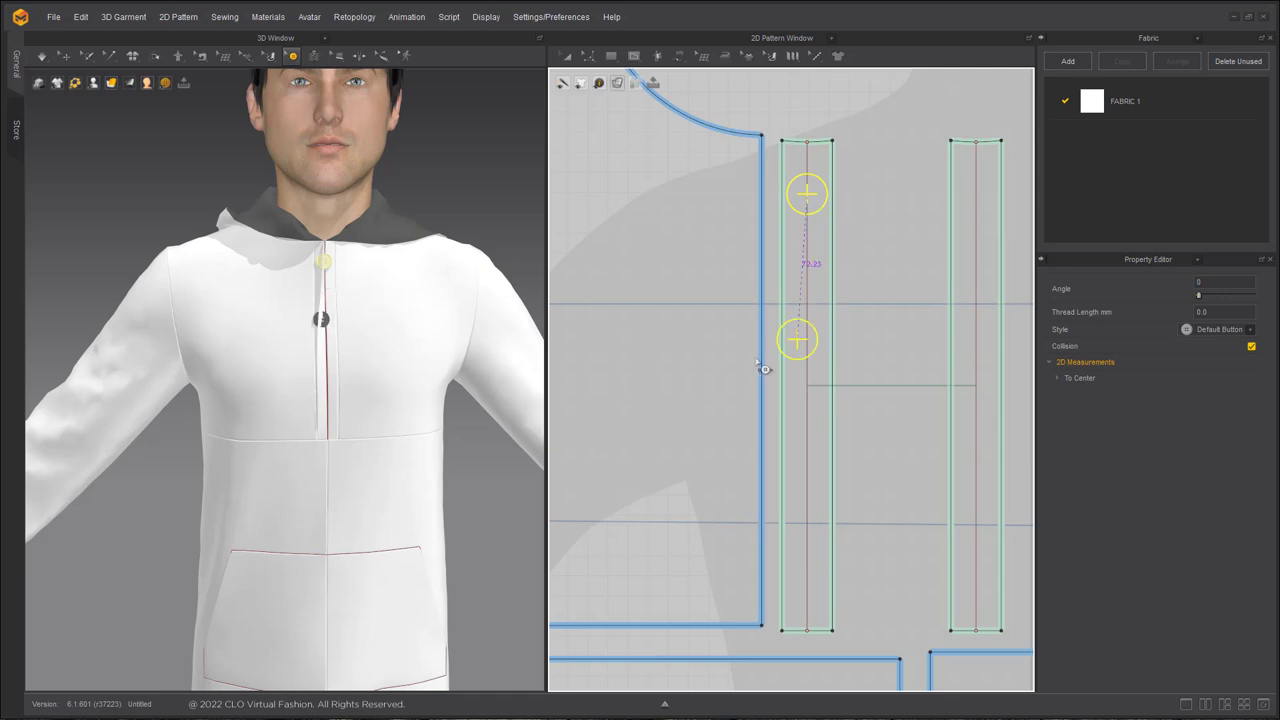
right_click(801, 327)
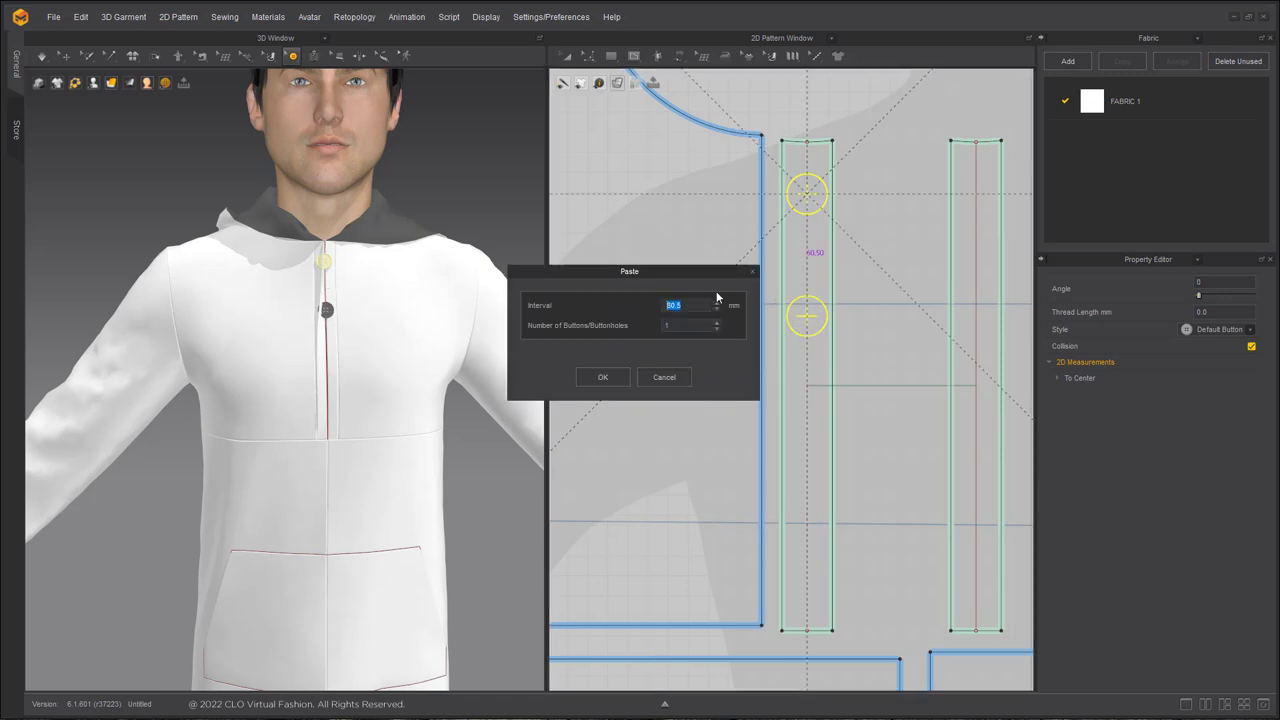
click(717, 323)
click(717, 323)
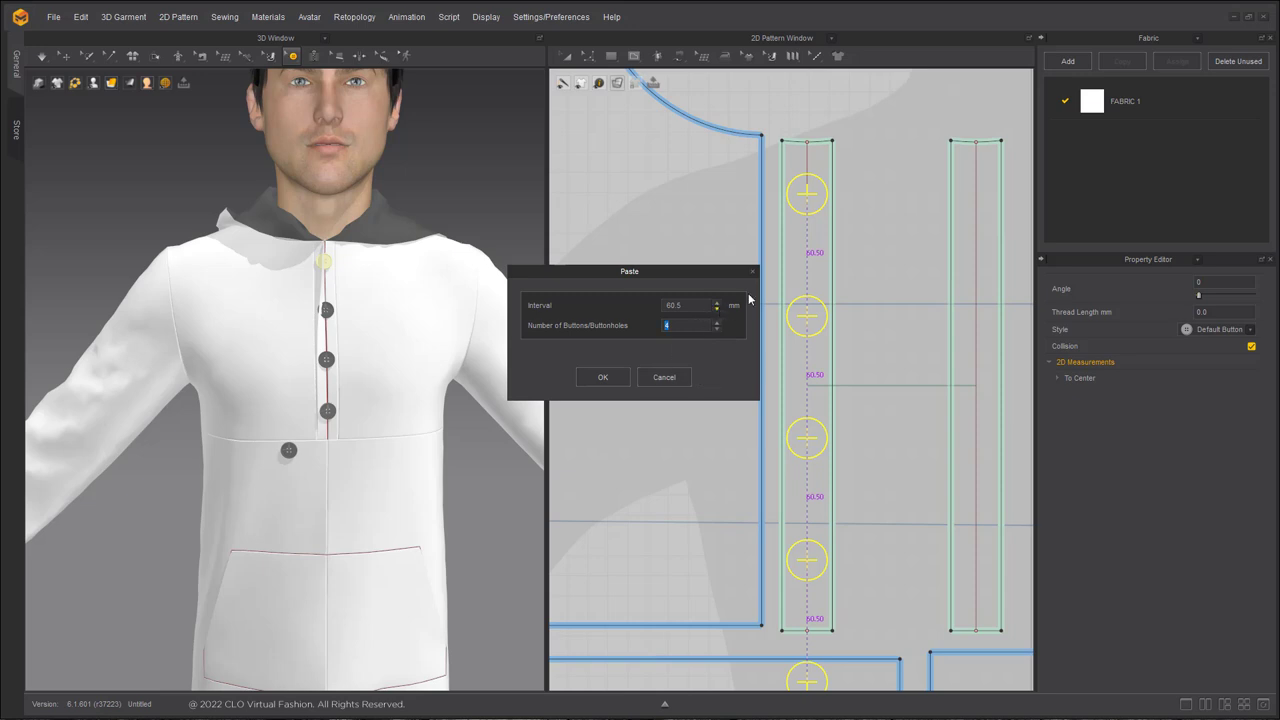
Set the interval between the pasted buttons to 48.5 mm and accept the copies
double_click(717, 310)
triple_click(717, 310)
double_click(717, 310)
triple_click(716, 310)
scroll(717, 311, down, 1)
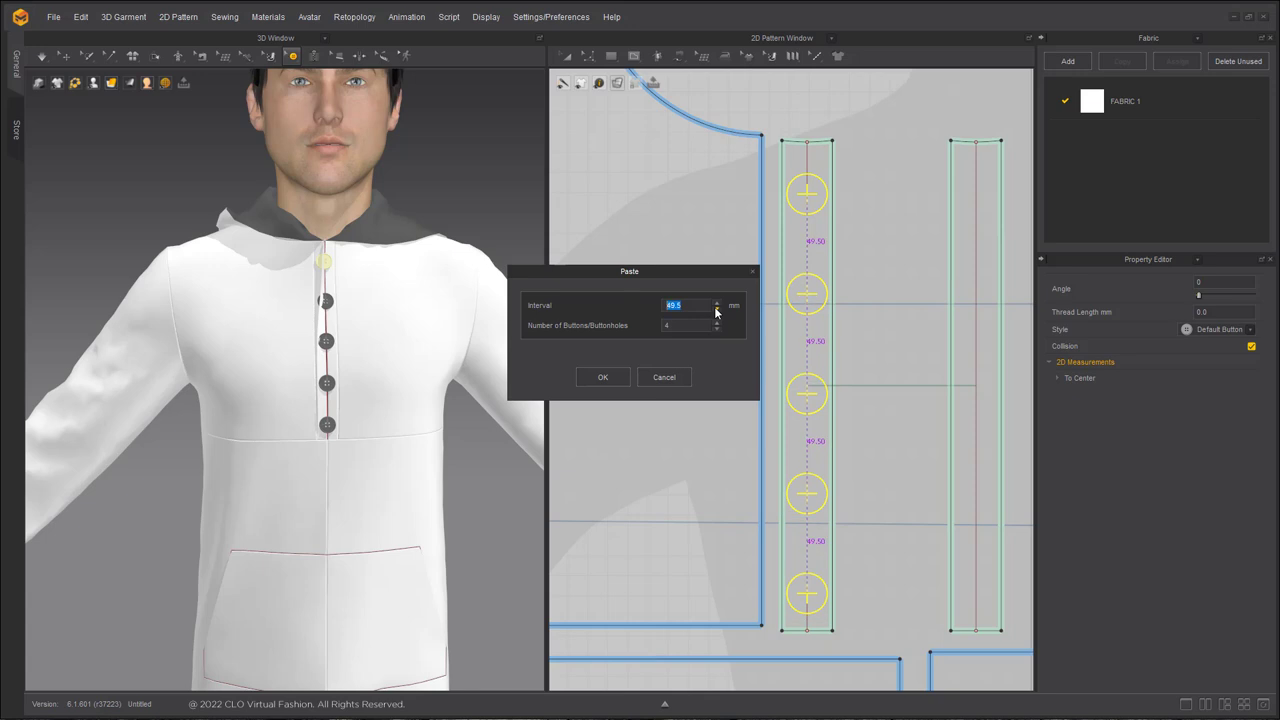
scroll(717, 312, down, 1)
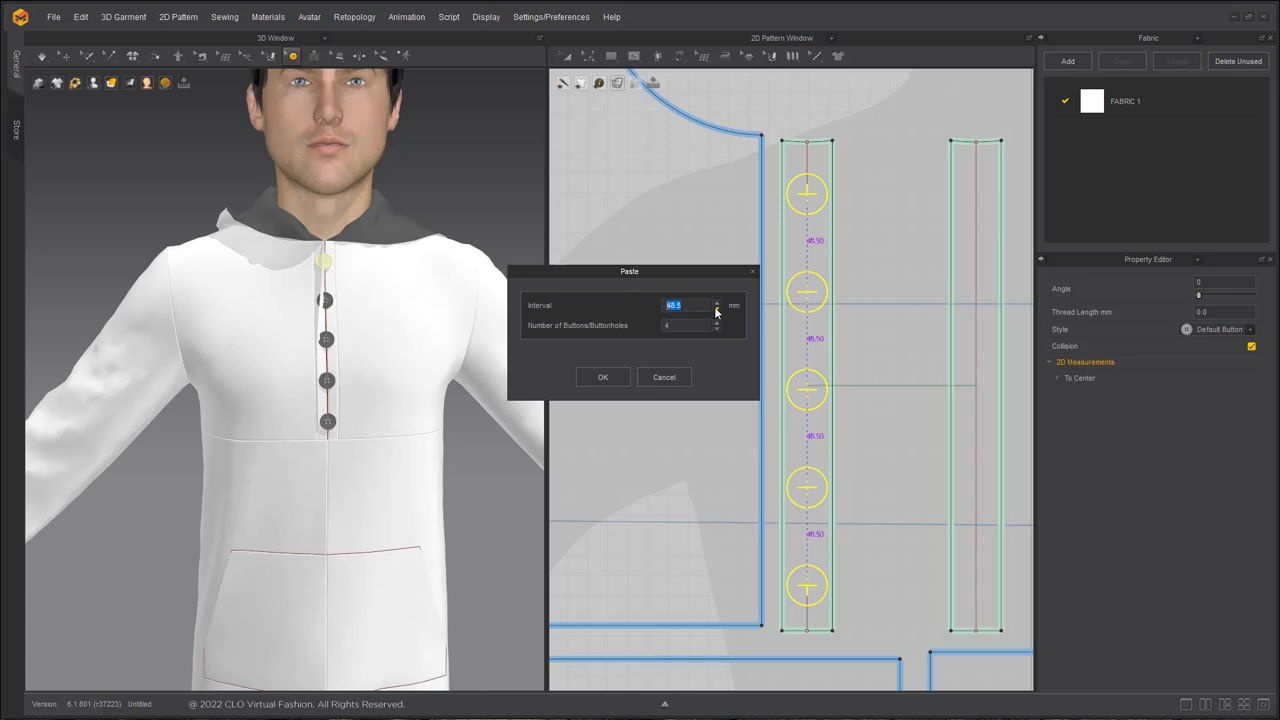
click(603, 378)
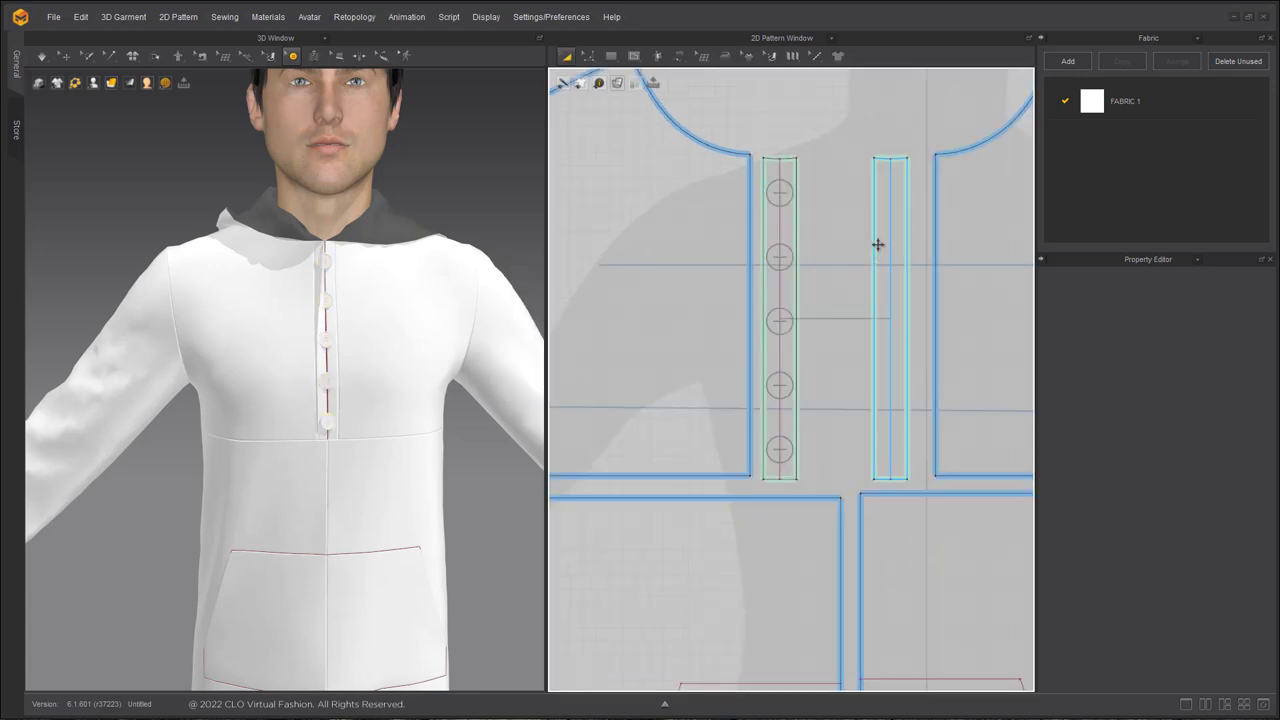
Remove the linked editing from both placket strips and relink them as a symmetric pattern pair
click(877, 244)
shift+click(790, 230)
right_click(790, 230)
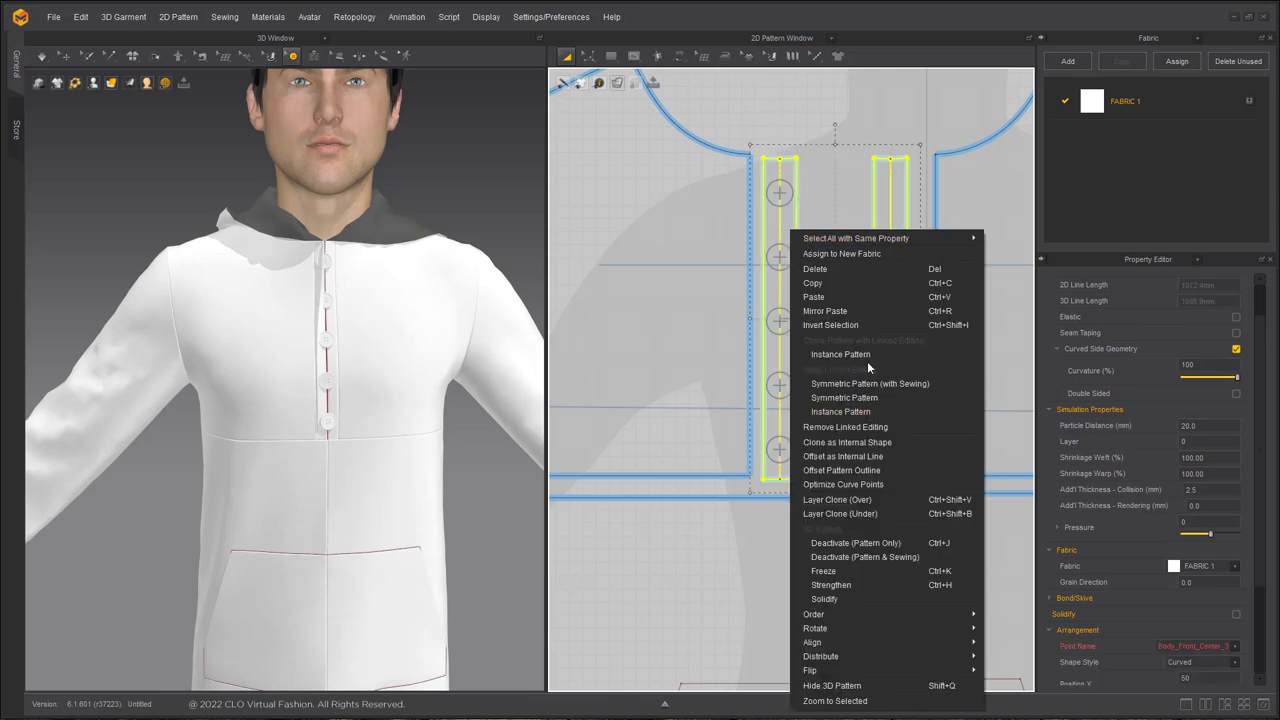
click(864, 441)
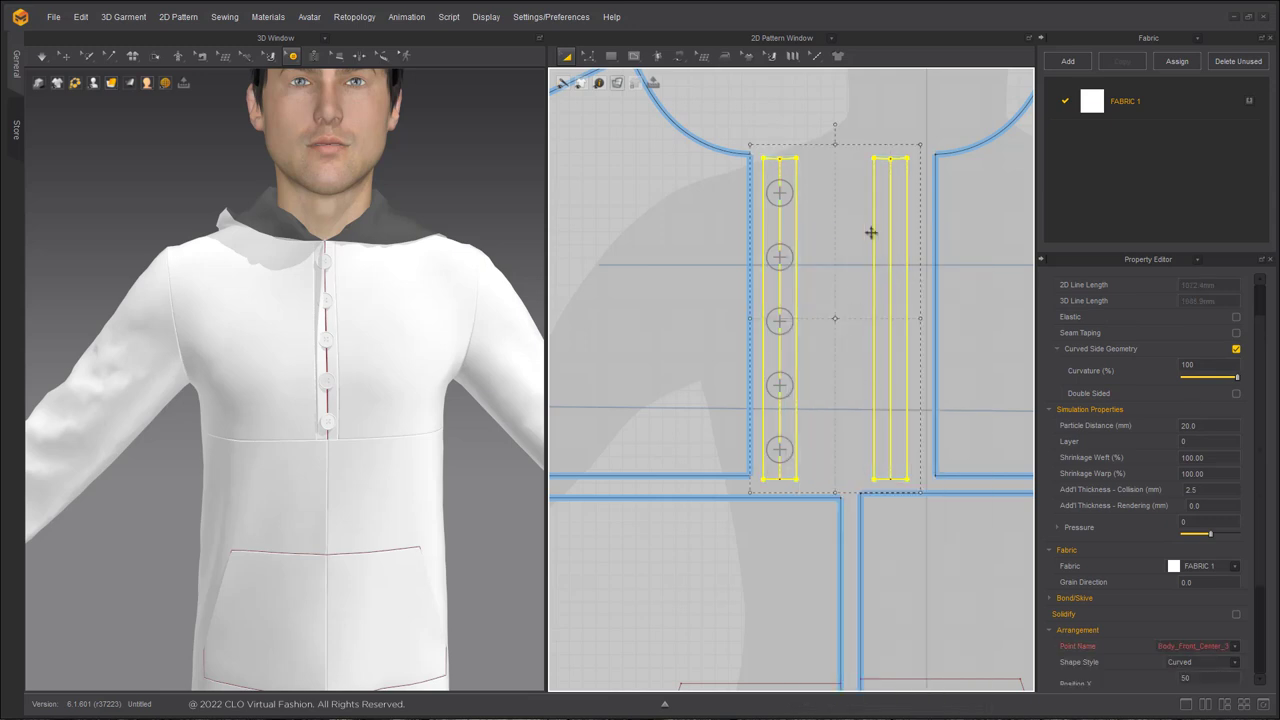
right_click(892, 224)
click(993, 374)
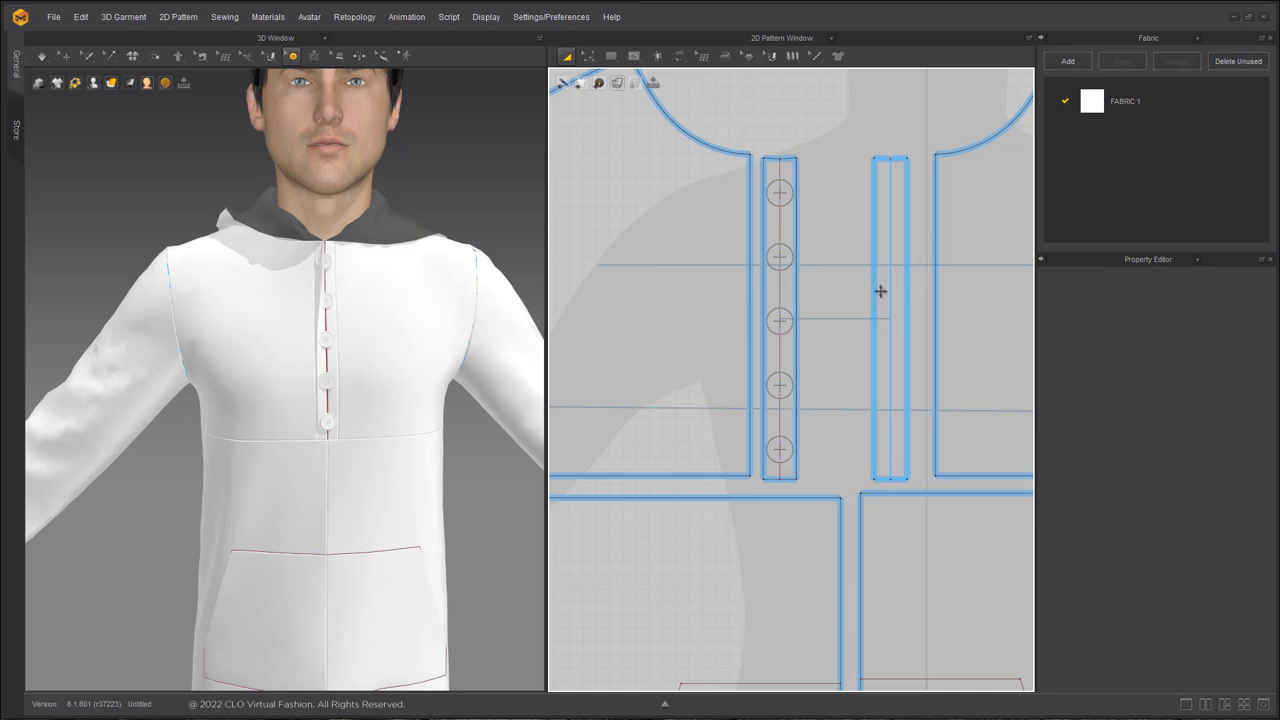
Select all five placket buttons and duplicate them as buttonholes onto the symmetric placket strip
click(295, 56)
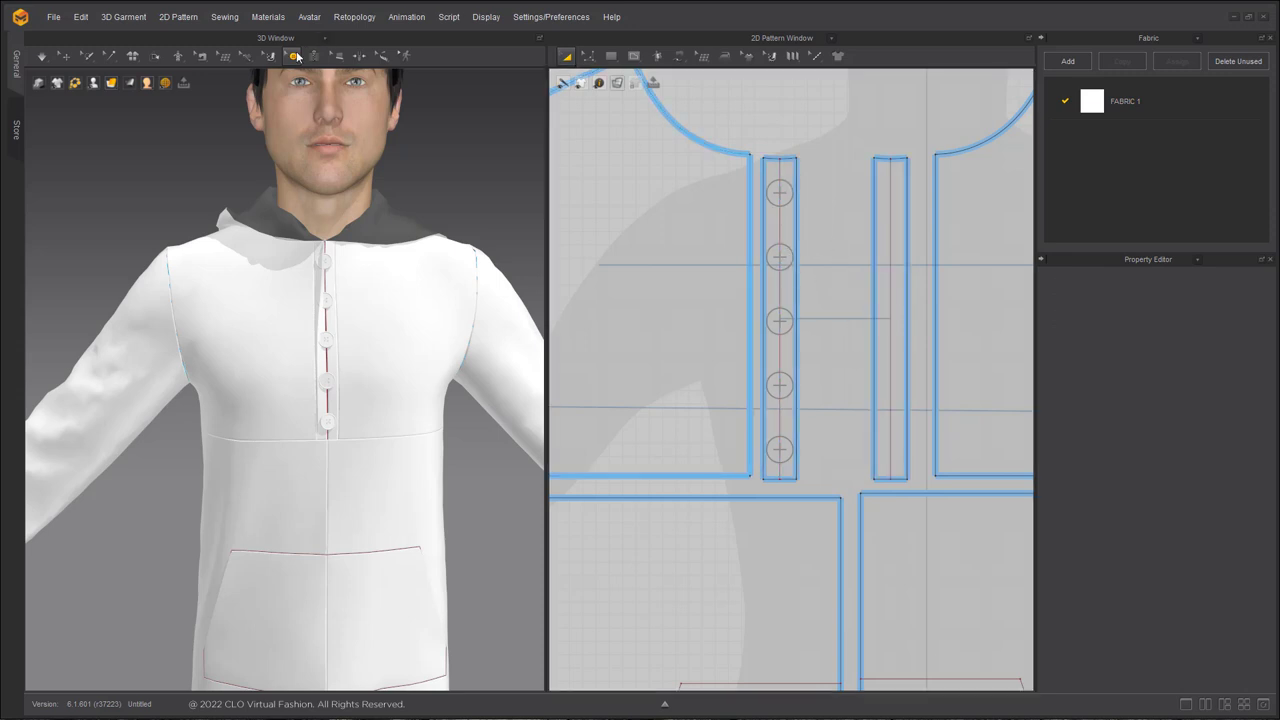
drag(814, 462, 716, 245)
drag(716, 180, 714, 178)
right_click(768, 190)
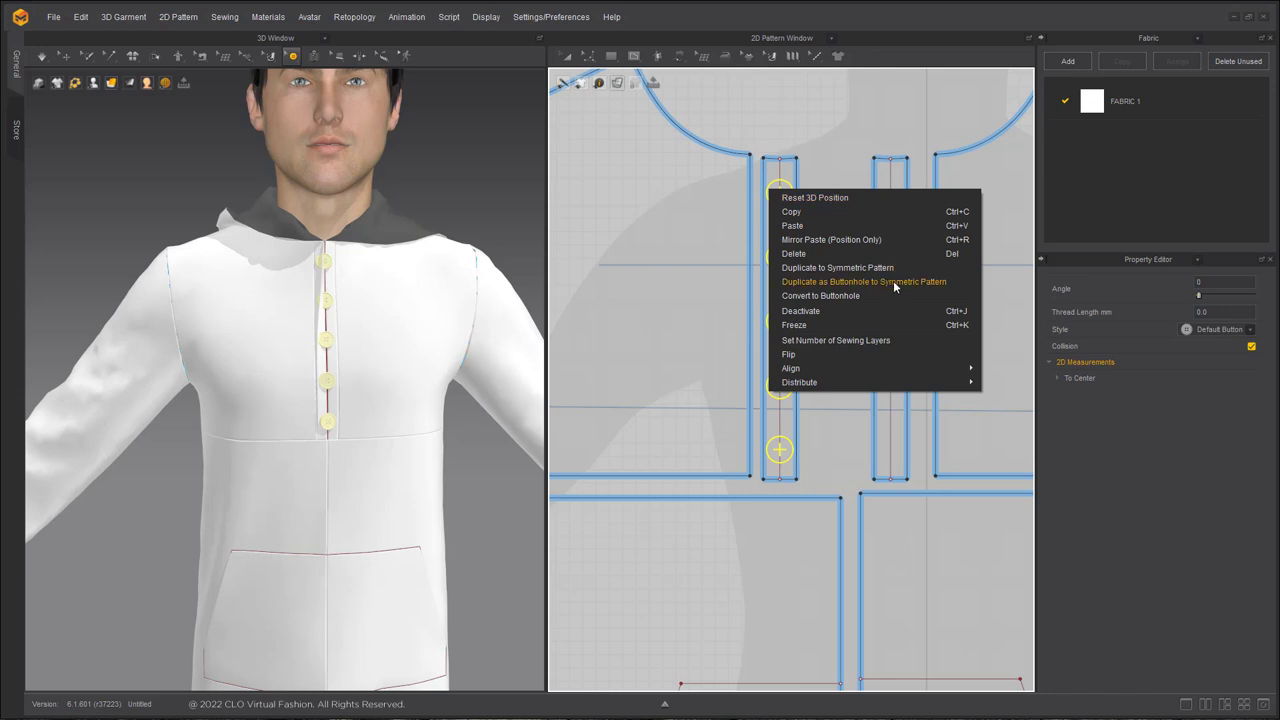
click(966, 286)
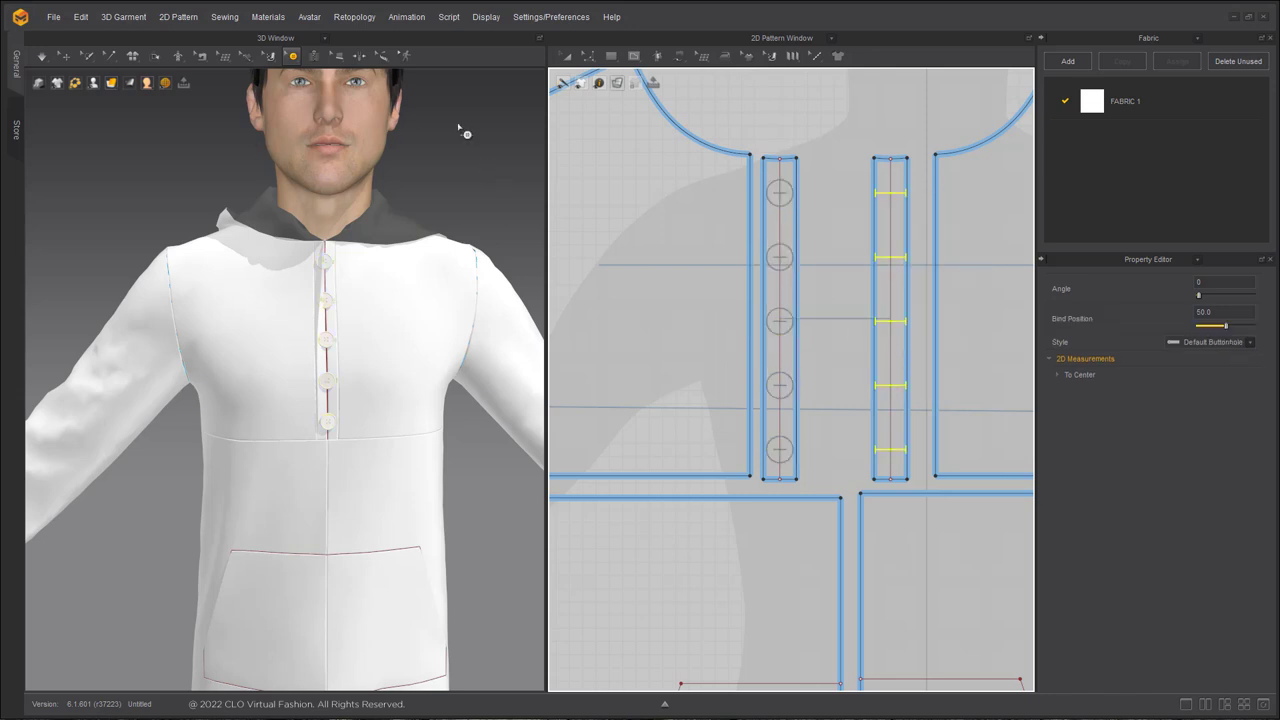
Fasten all five placket buttons to the matching buttonholes on the opposite strip
click(294, 57)
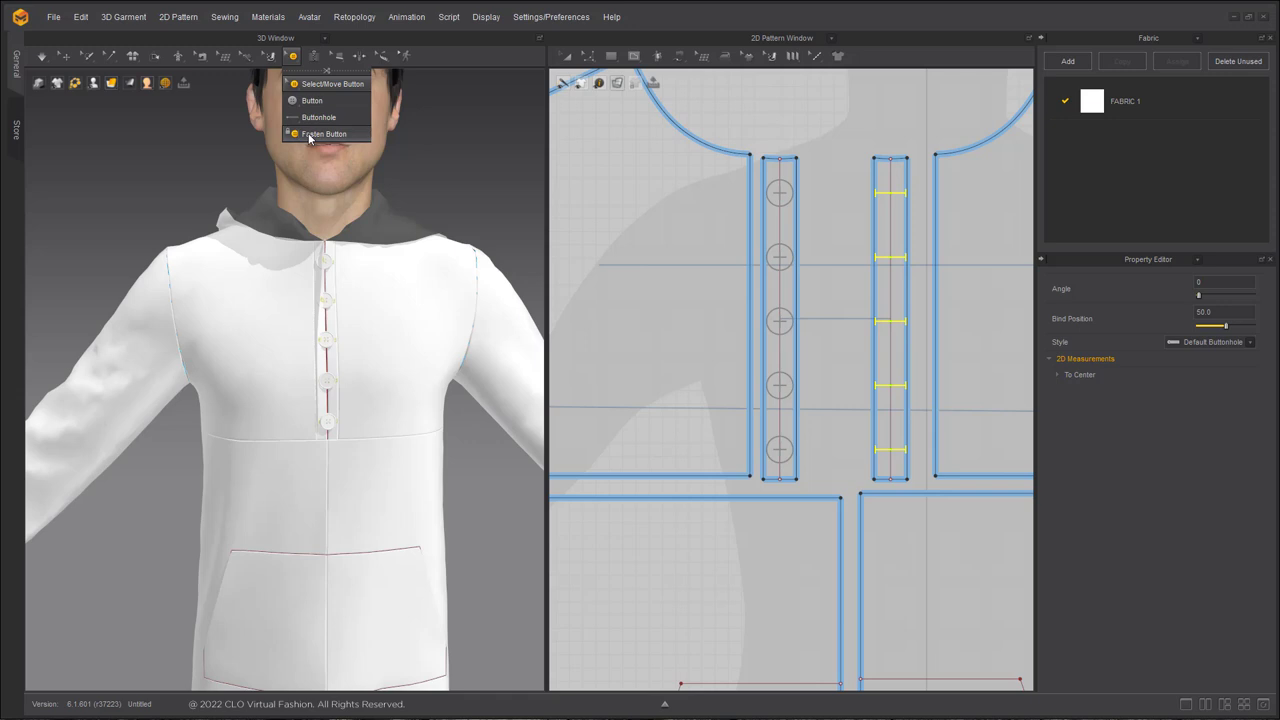
click(309, 134)
drag(818, 473, 757, 177)
click(900, 190)
Delete the sewing that joins the centre lines of the two placket strips
middle_drag(440, 360, 383, 280)
scroll(375, 282, up, 2)
middle_drag(275, 110, 338, 222)
key(b)
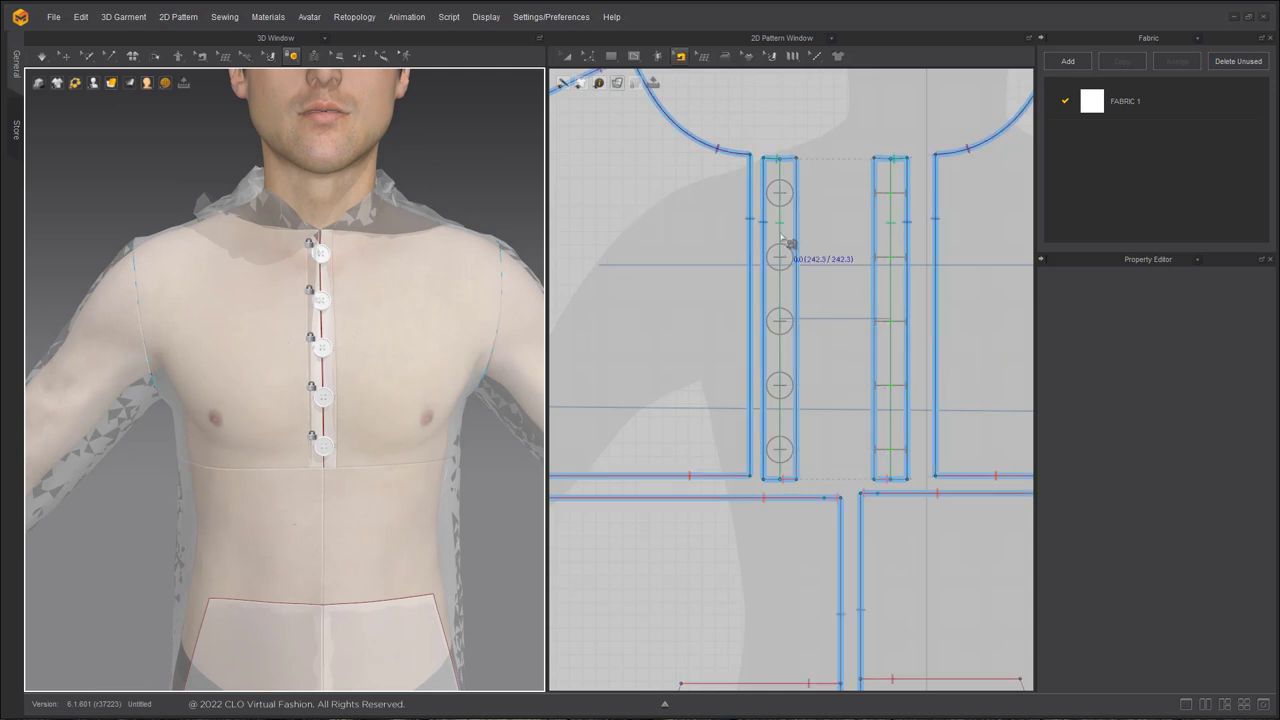
click(780, 230)
click(1010, 202)
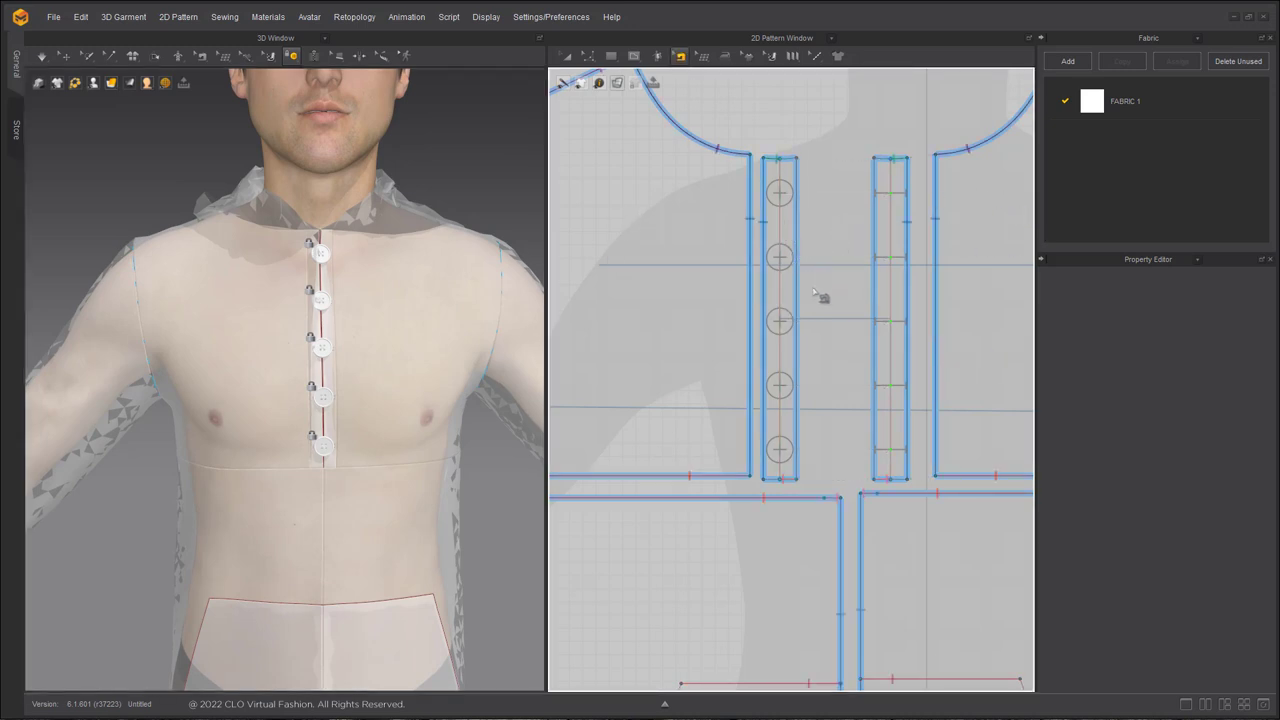
scroll(817, 340, down, 2)
middle_drag(817, 340, 815, 309)
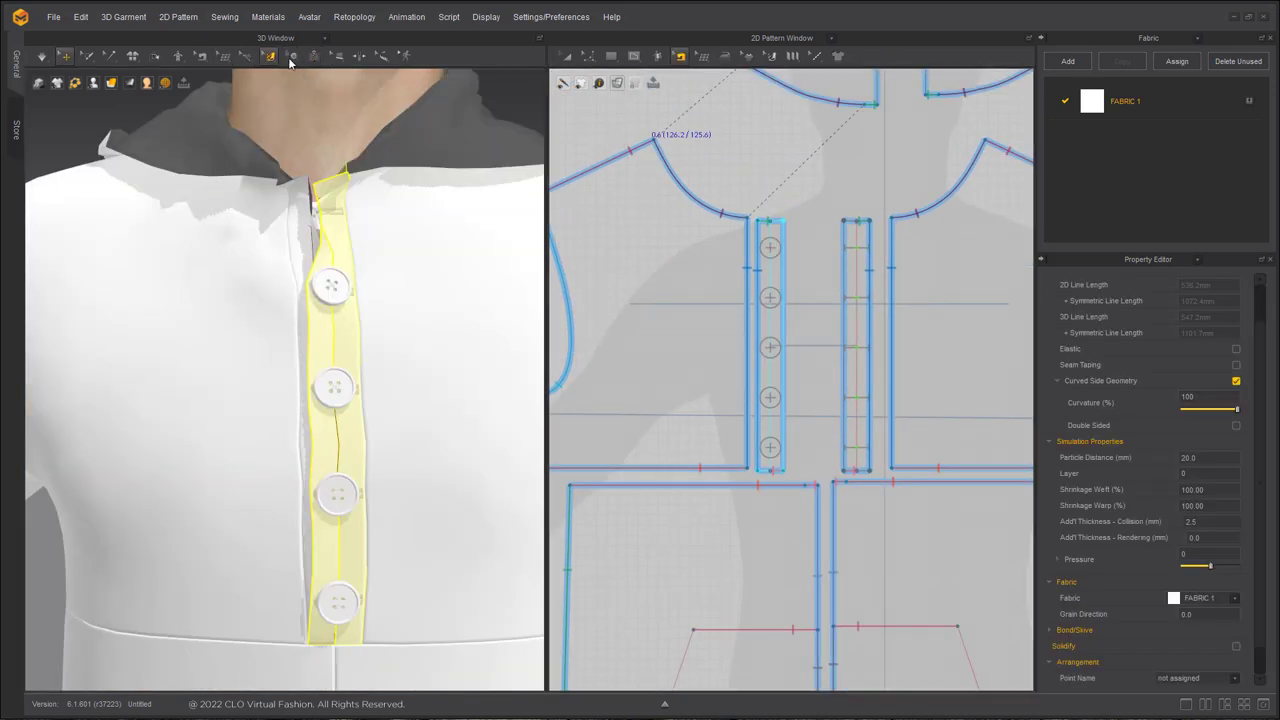
Unfasten the upper two placket buttons from their buttonholes
click(295, 60)
click(338, 135)
click(784, 251)
click(786, 251)
Simulate the garment and pull the upper placket open at the neckline
key(space)
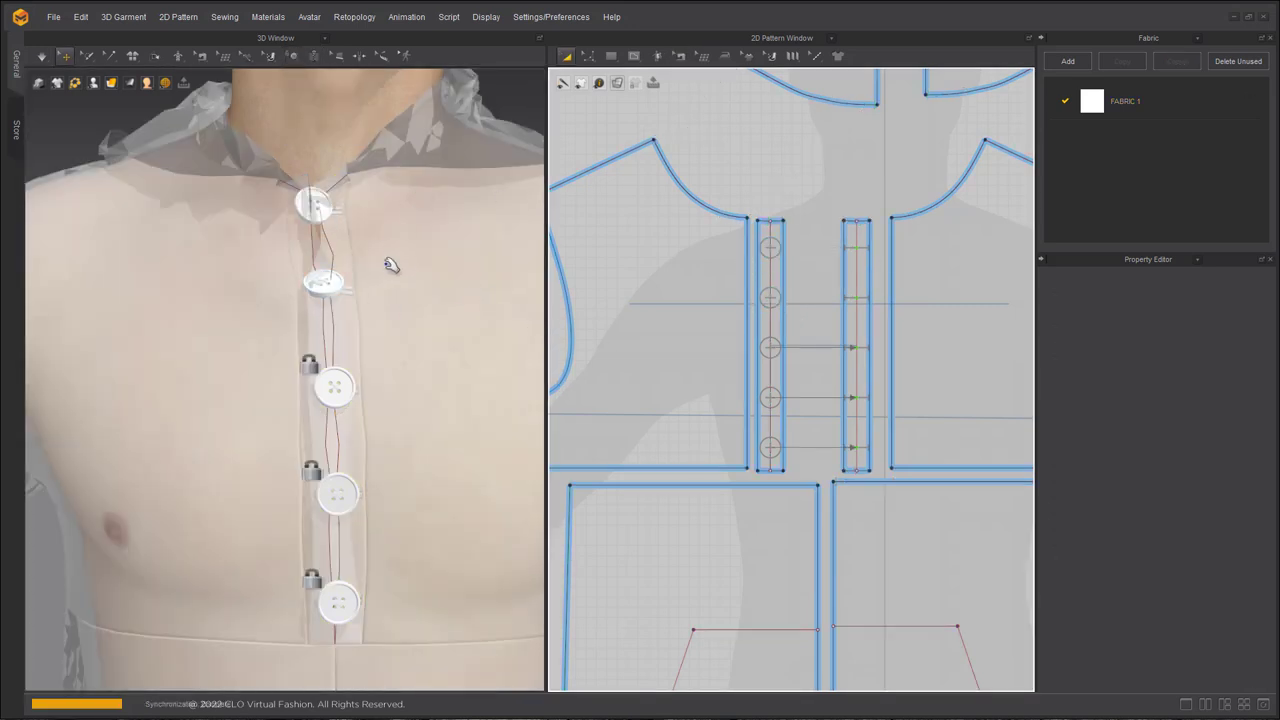
drag(342, 228, 434, 203)
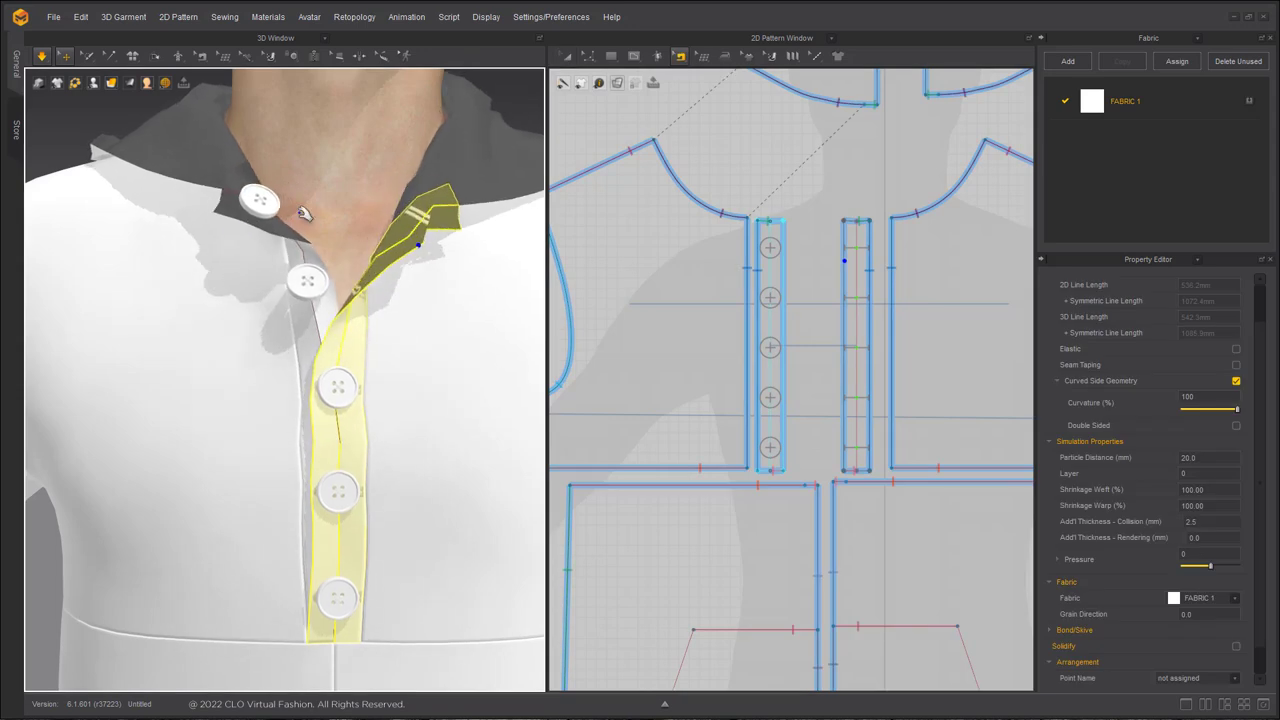
click(258, 213)
key(space)
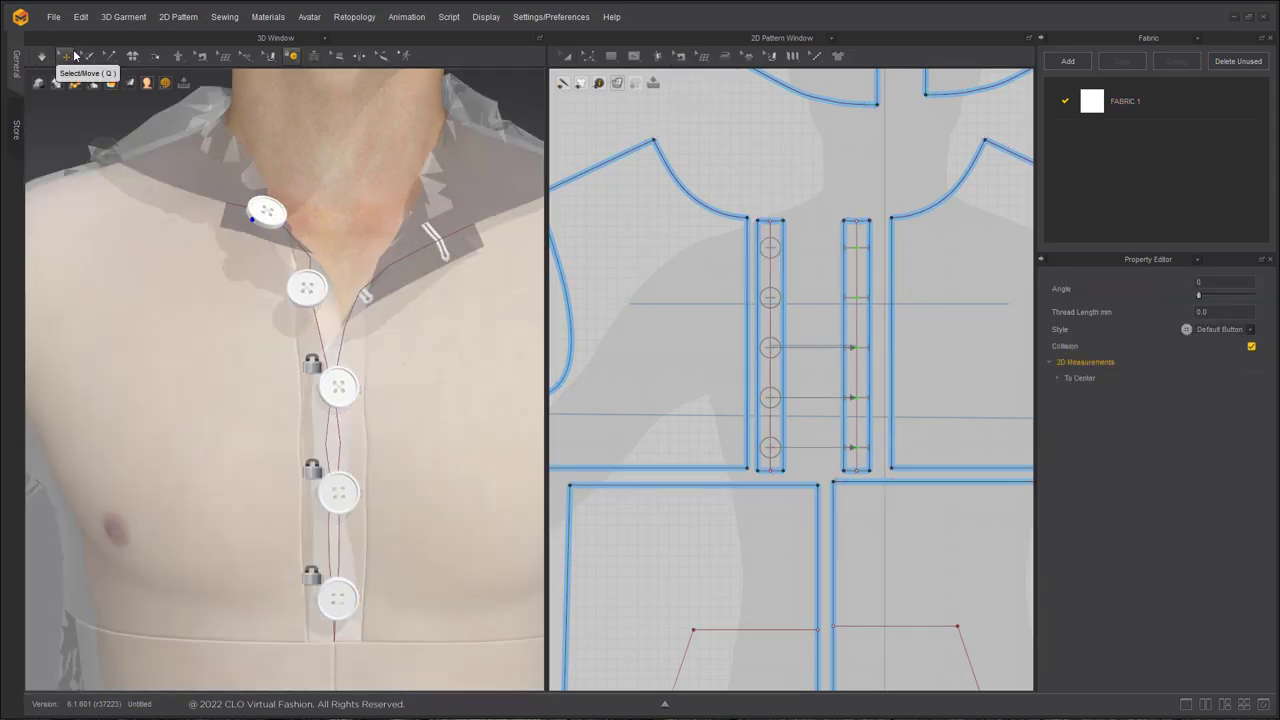
Reset the 3D position of the uppermost placket button
key(q)
click(262, 210)
right_click(270, 208)
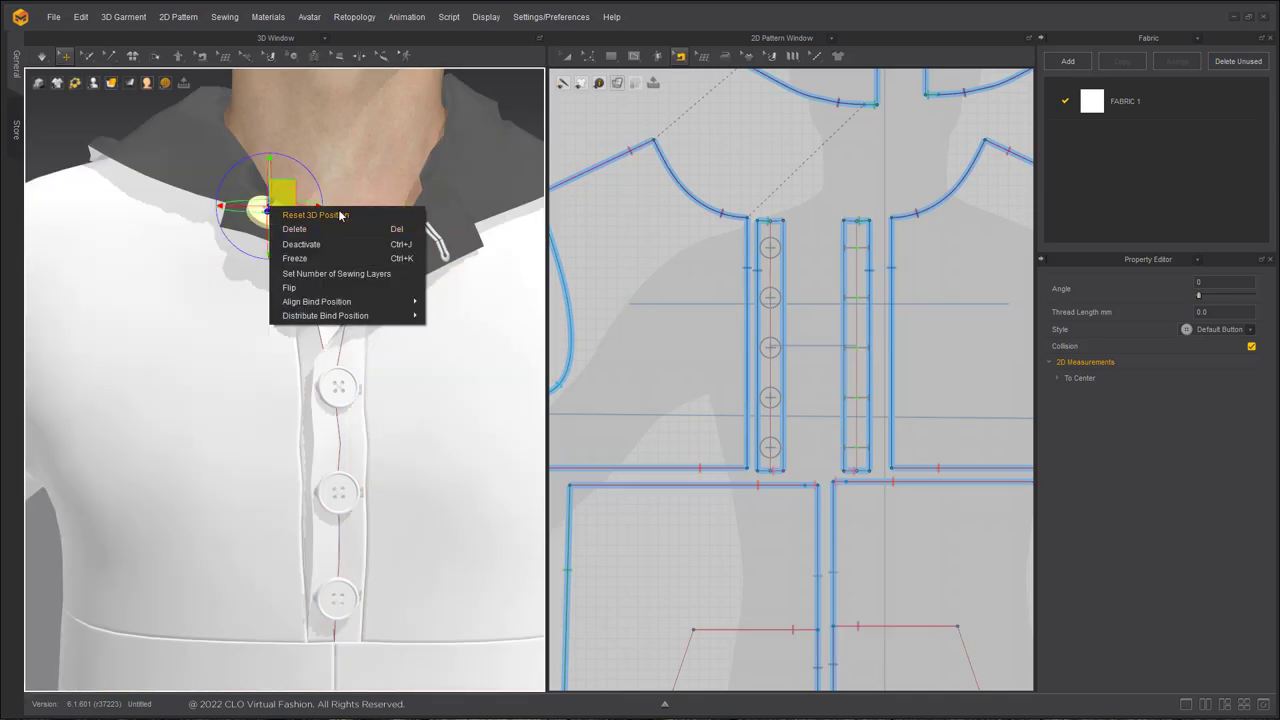
click(340, 215)
Adjust the upper end of the buttonhole placket strip beneath the top button and simulate the garment
right_drag(196, 262, 228, 225)
click(278, 246)
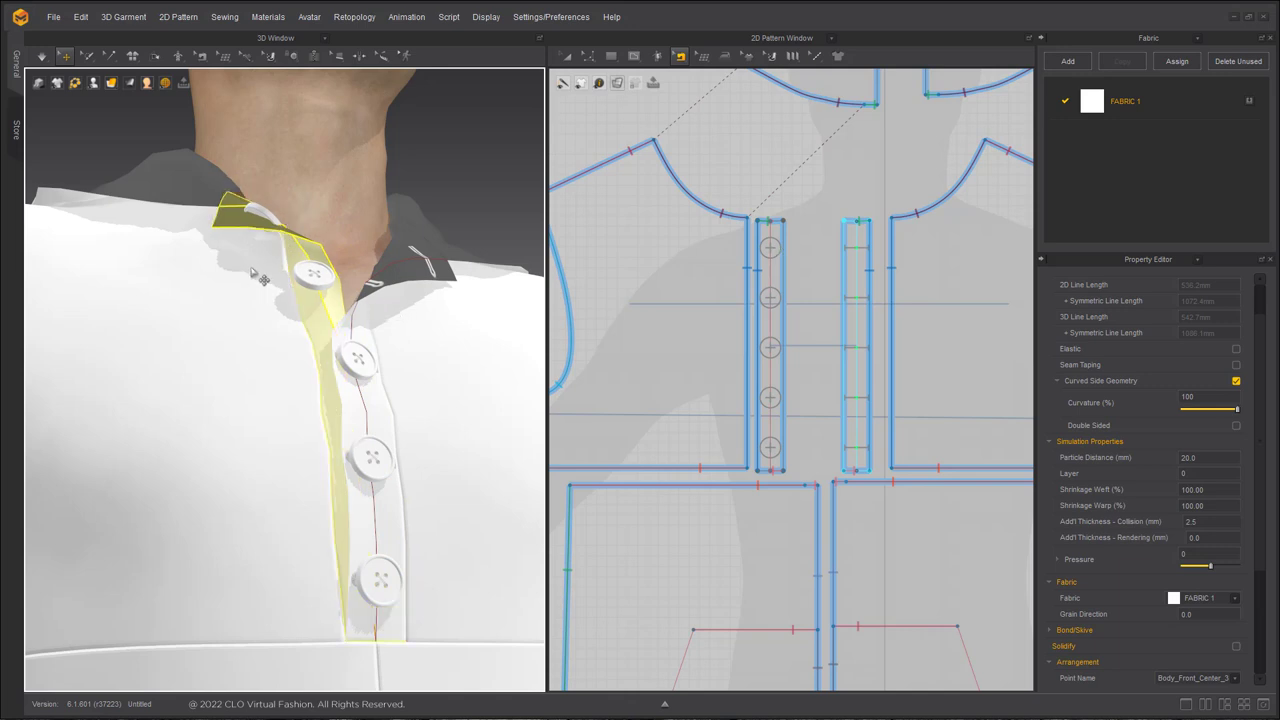
click(272, 215)
right_drag(275, 222, 305, 216)
drag(292, 228, 312, 222)
key(space)
key(a)
key(space)
right_drag(411, 291, 240, 320)
scroll(368, 318, down, 2)
right_drag(368, 318, 340, 342)
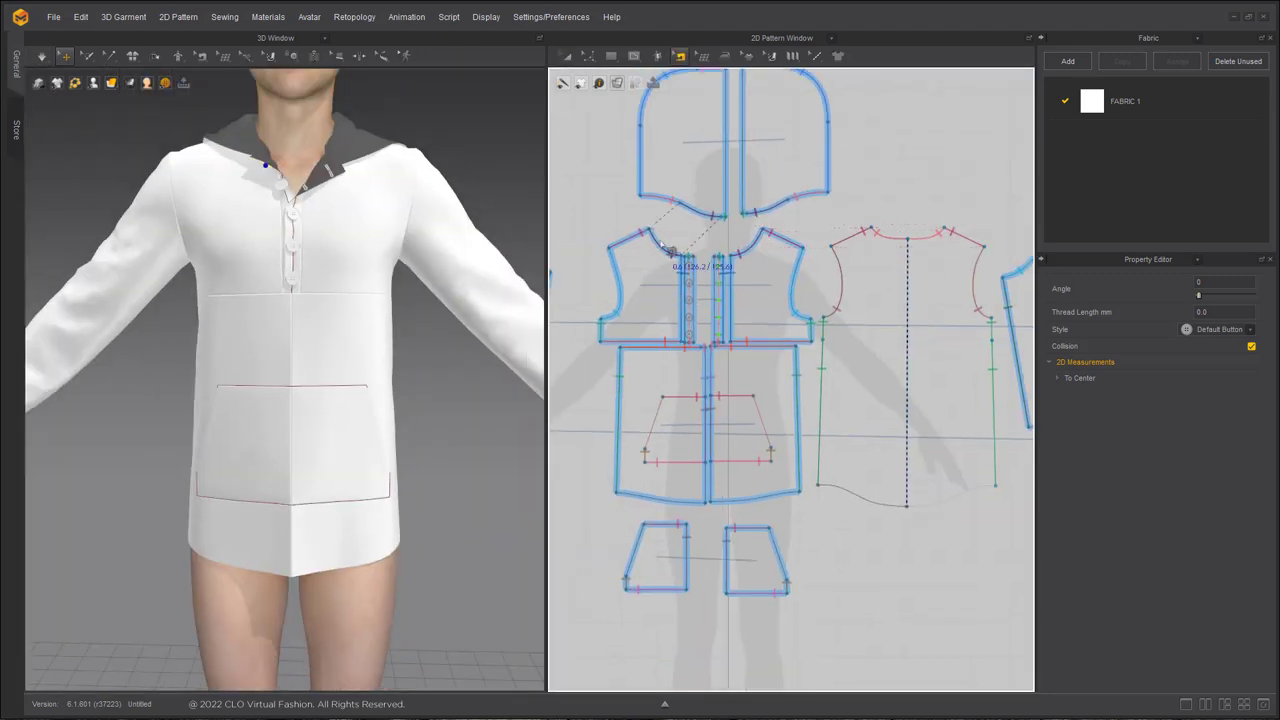
Add default topstitching along the upper, slanted, short side and lower edges of the pocket patterns
click(816, 56)
click(845, 101)
scroll(782, 548, up, 2)
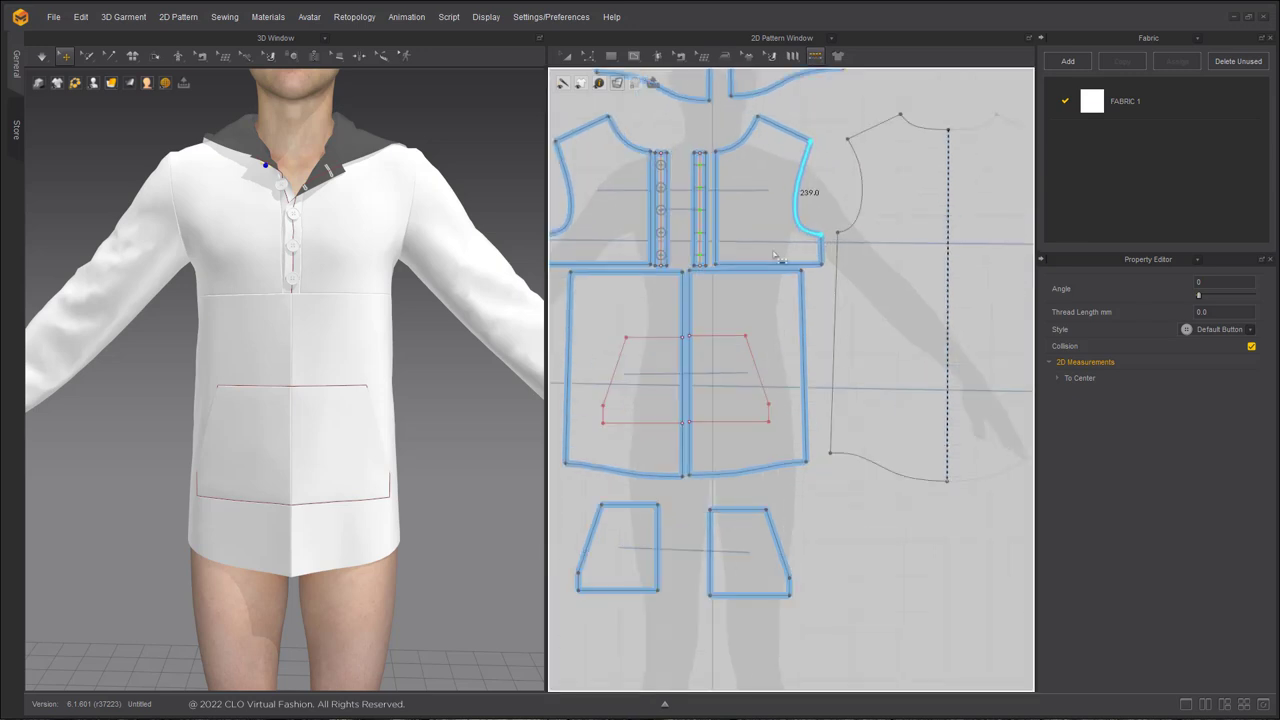
click(717, 337)
click(756, 510)
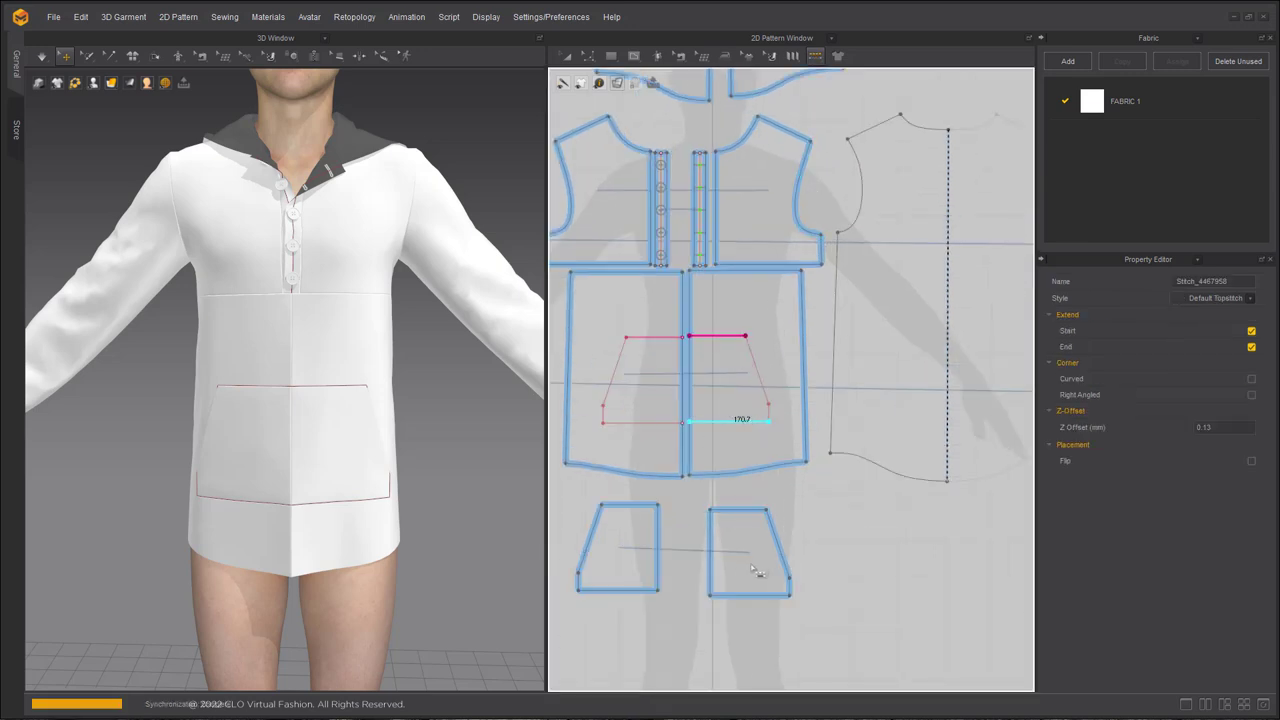
click(790, 587)
click(780, 596)
click(771, 523)
scroll(765, 264, down, 2)
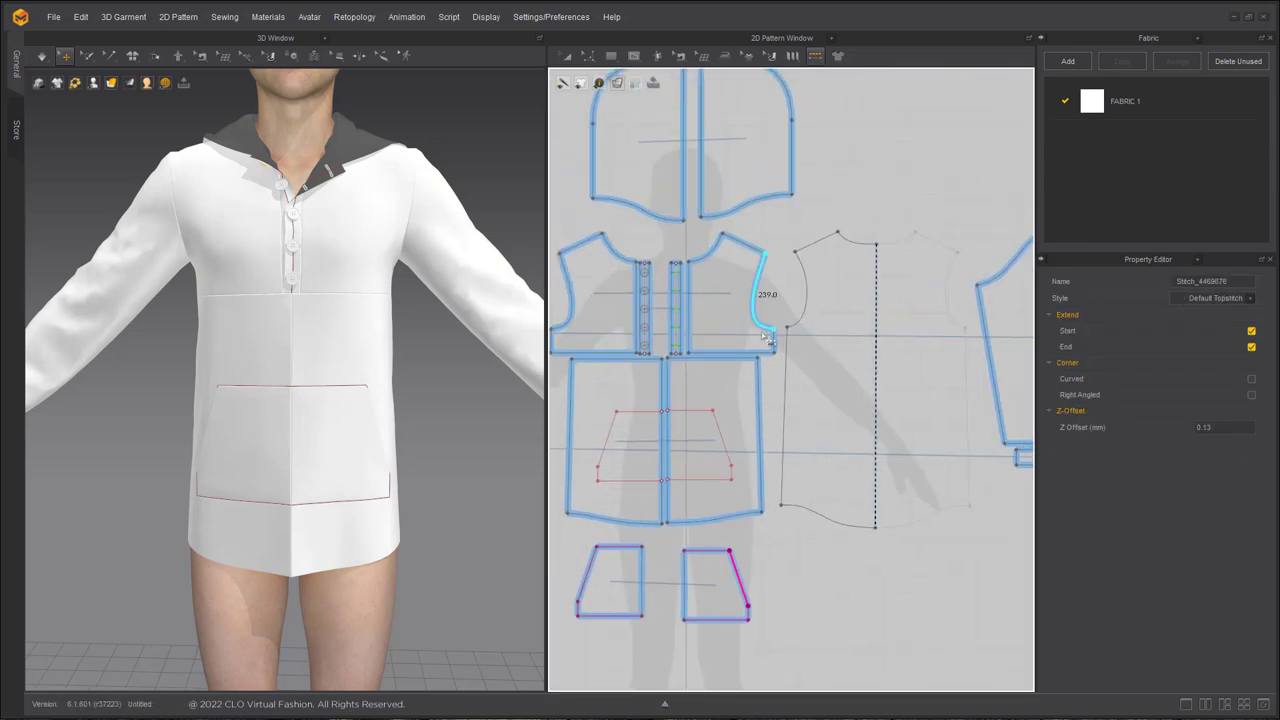
Add default topstitching to the long edges and upper ends of the placket strips
middle_drag(744, 240, 757, 322)
scroll(600, 230, up, 2)
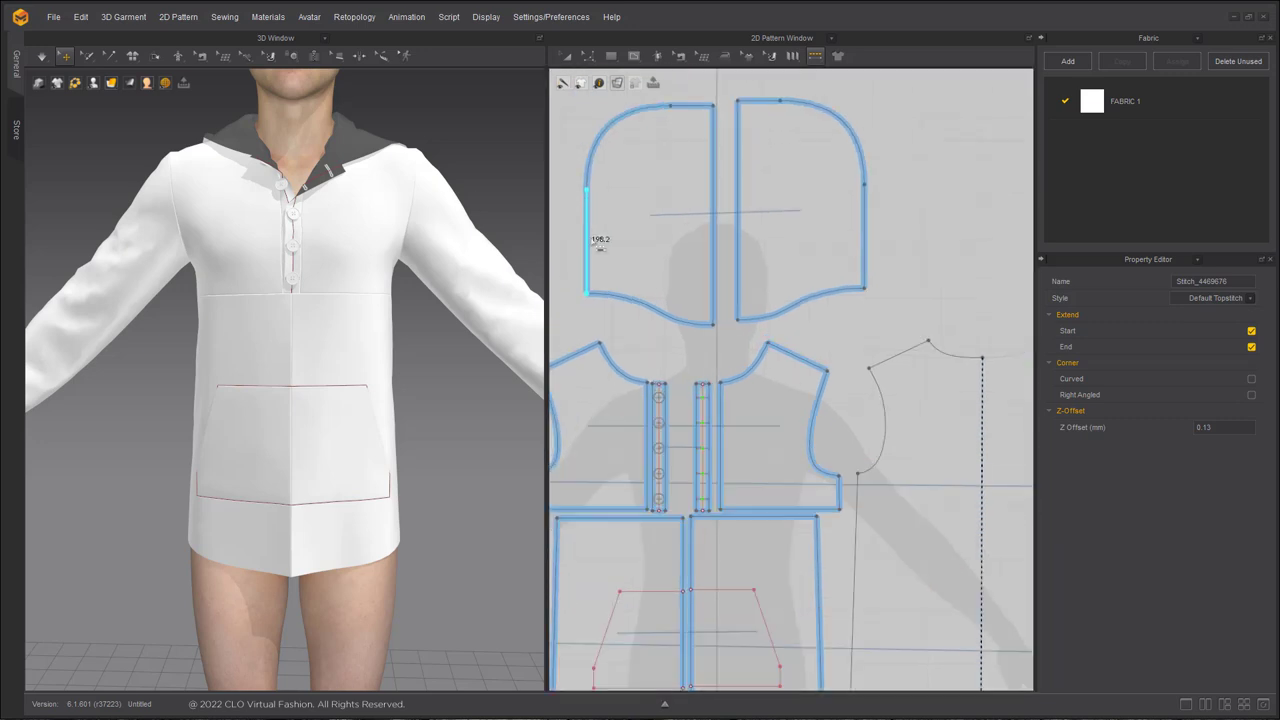
scroll(712, 405, up, 4)
click(693, 419)
click(658, 433)
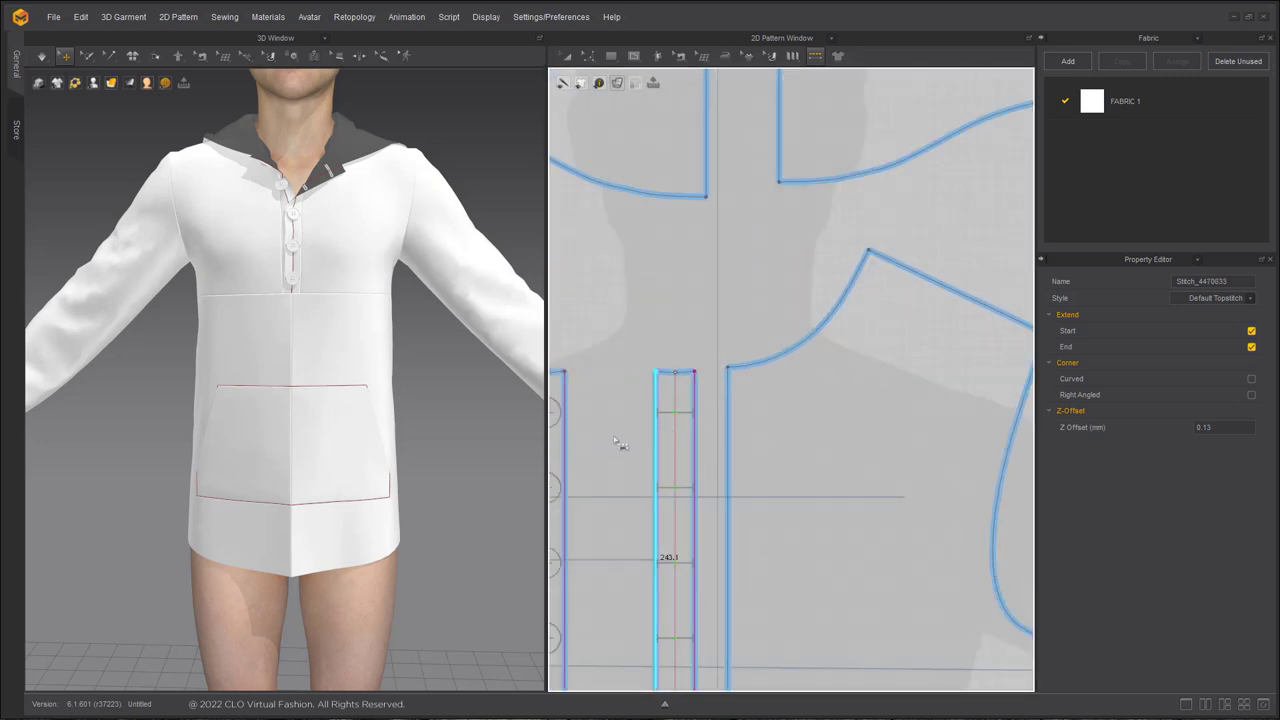
middle_drag(567, 458, 654, 417)
click(771, 335)
click(753, 335)
Topstitch the lower ends of the placket strips and the waist edges of the lower front panels
middle_drag(765, 640, 751, 374)
click(731, 447)
click(744, 443)
click(622, 445)
click(721, 460)
click(687, 464)
scroll(766, 444, down, 3)
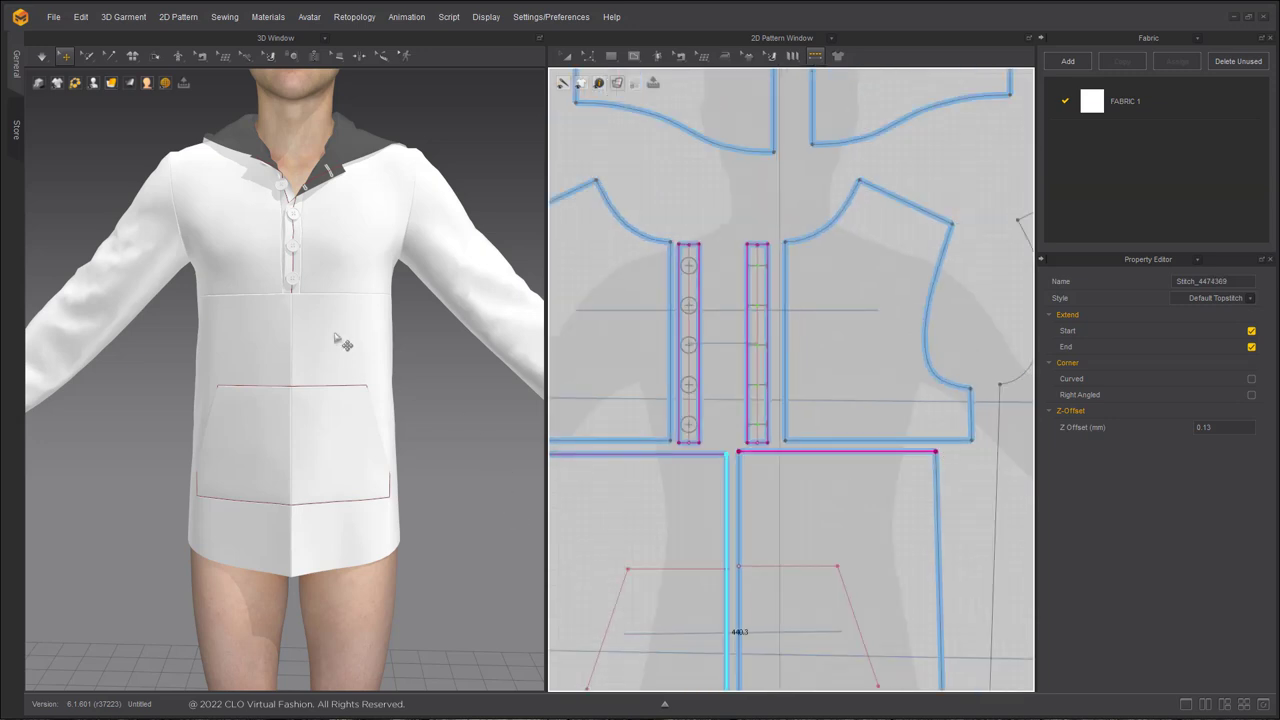
Topstitch the sleeve's lower edge above the cuff
middle_drag(891, 362, 723, 351)
scroll(723, 351, down, 6)
scroll(886, 480, up, 5)
click(843, 276)
scroll(843, 276, down, 3)
Topstitch the necklines of the front bodices and the back bodice
middle_drag(700, 135, 822, 404)
scroll(732, 378, up, 4)
middle_drag(732, 378, 724, 409)
scroll(669, 246, down, 1)
middle_drag(700, 348, 1020, 288)
scroll(937, 330, up, 3)
click(869, 338)
scroll(872, 342, down, 1)
middle_drag(874, 342, 600, 325)
scroll(620, 322, down, 1)
click(824, 302)
scroll(812, 355, down, 4)
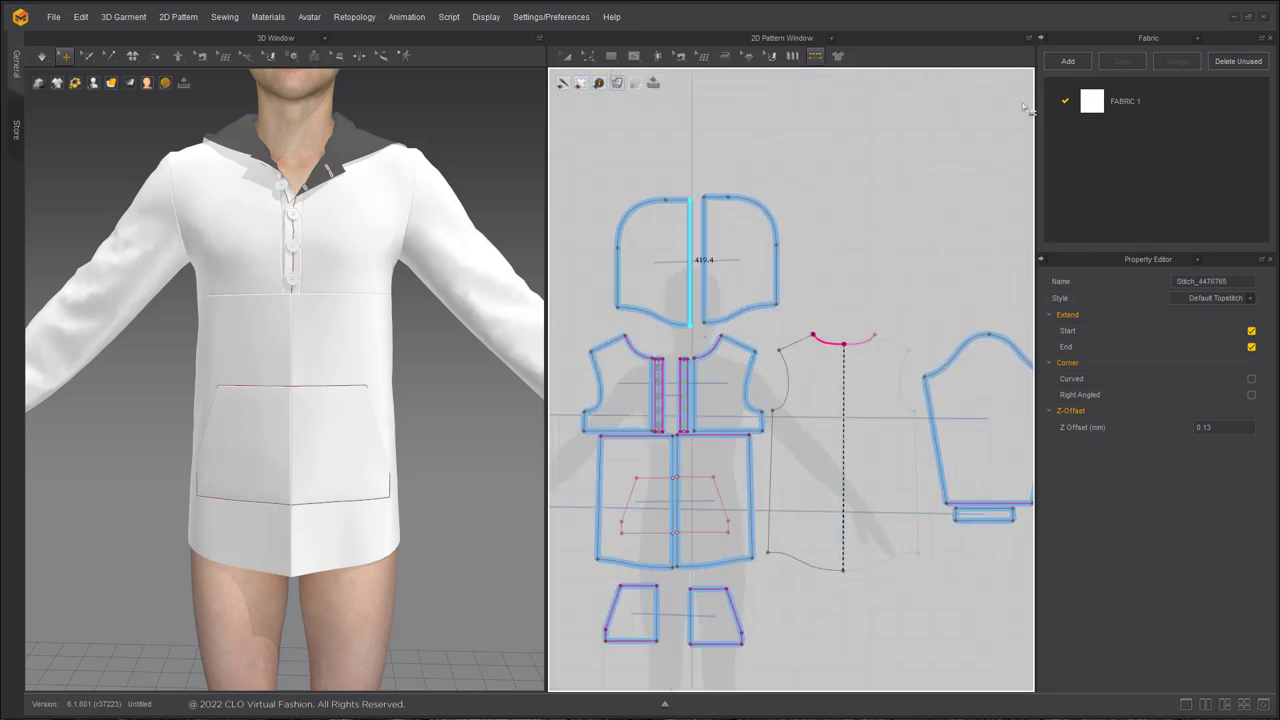
Duplicate the default topstitch and set the copy's offset to 6.0 mm
click(1198, 37)
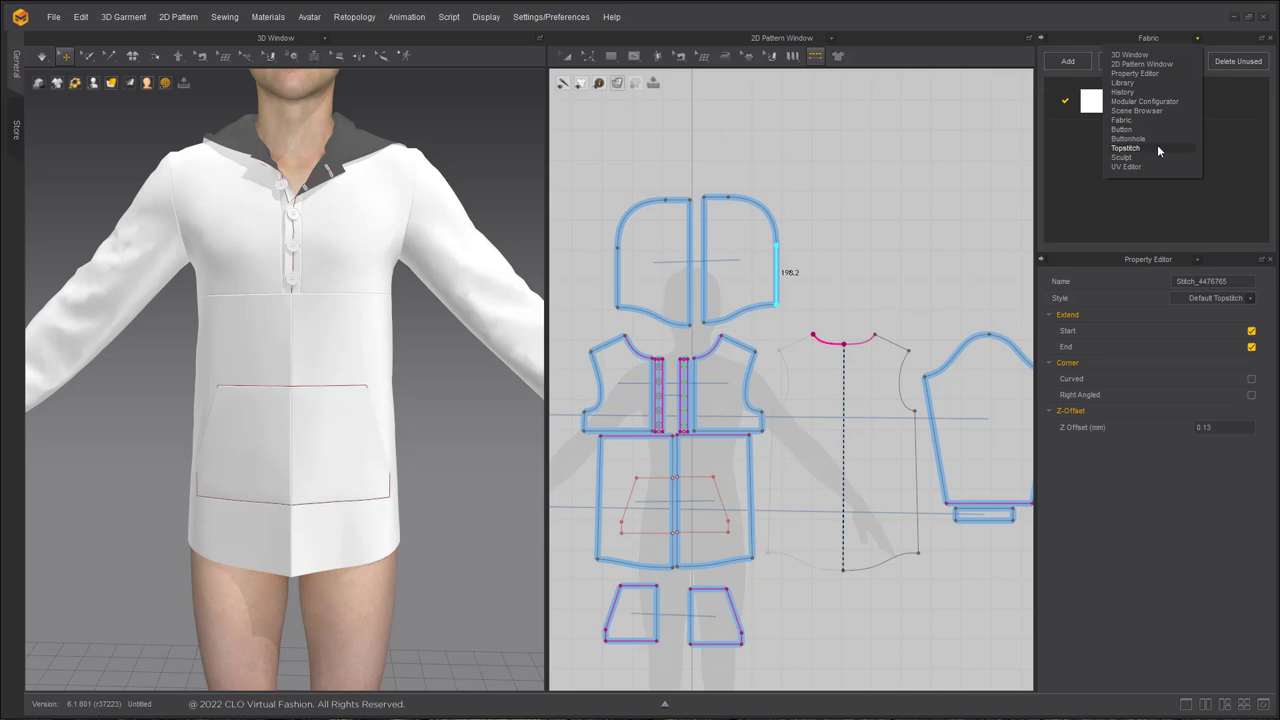
click(1157, 144)
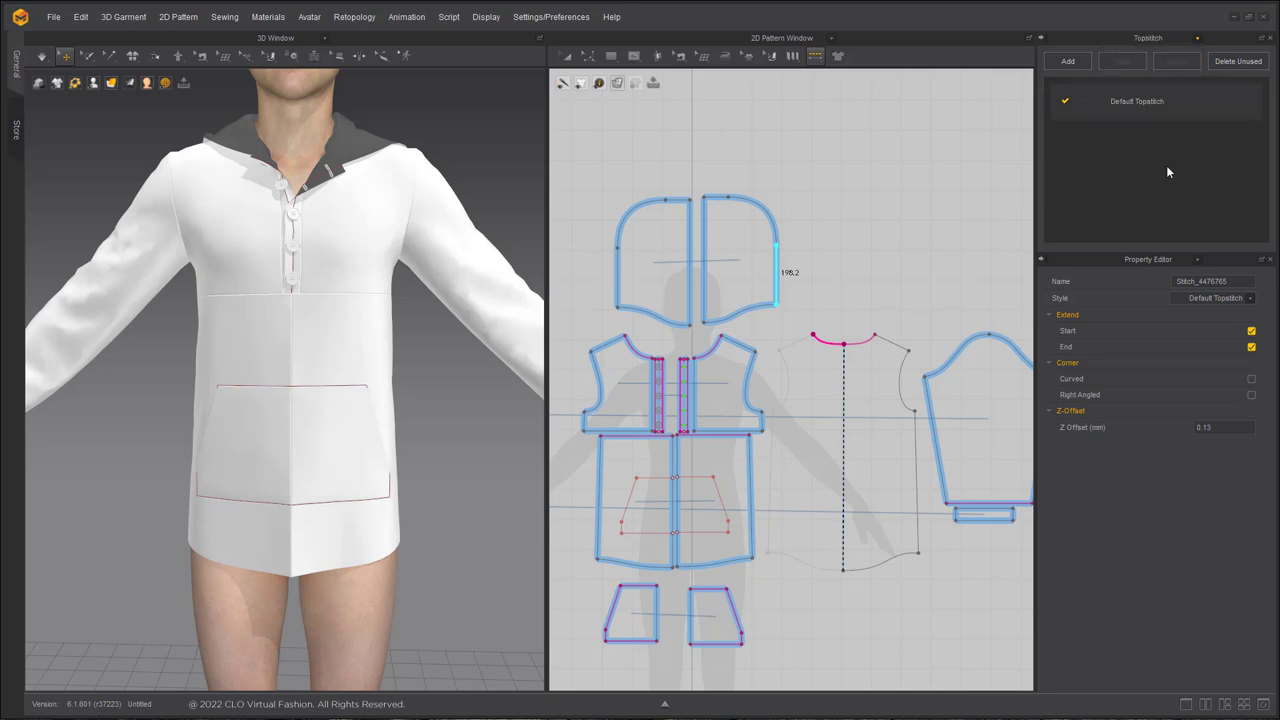
right_click(1140, 101)
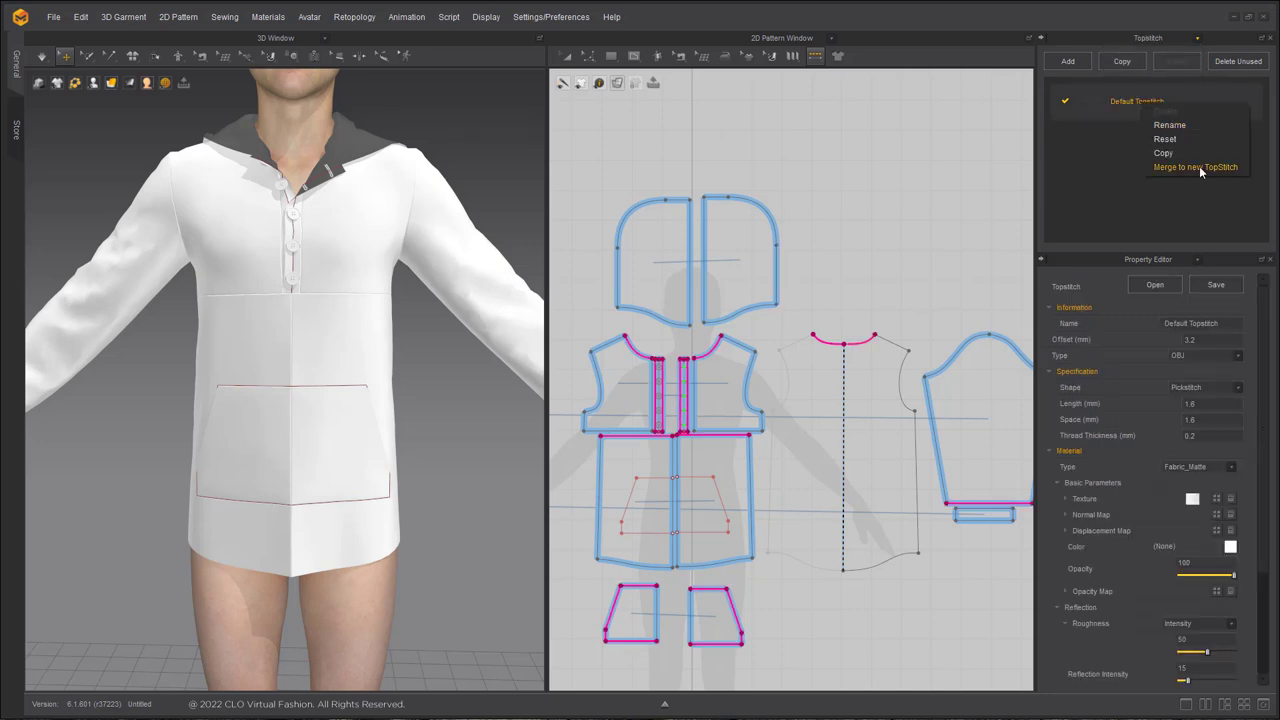
click(1165, 152)
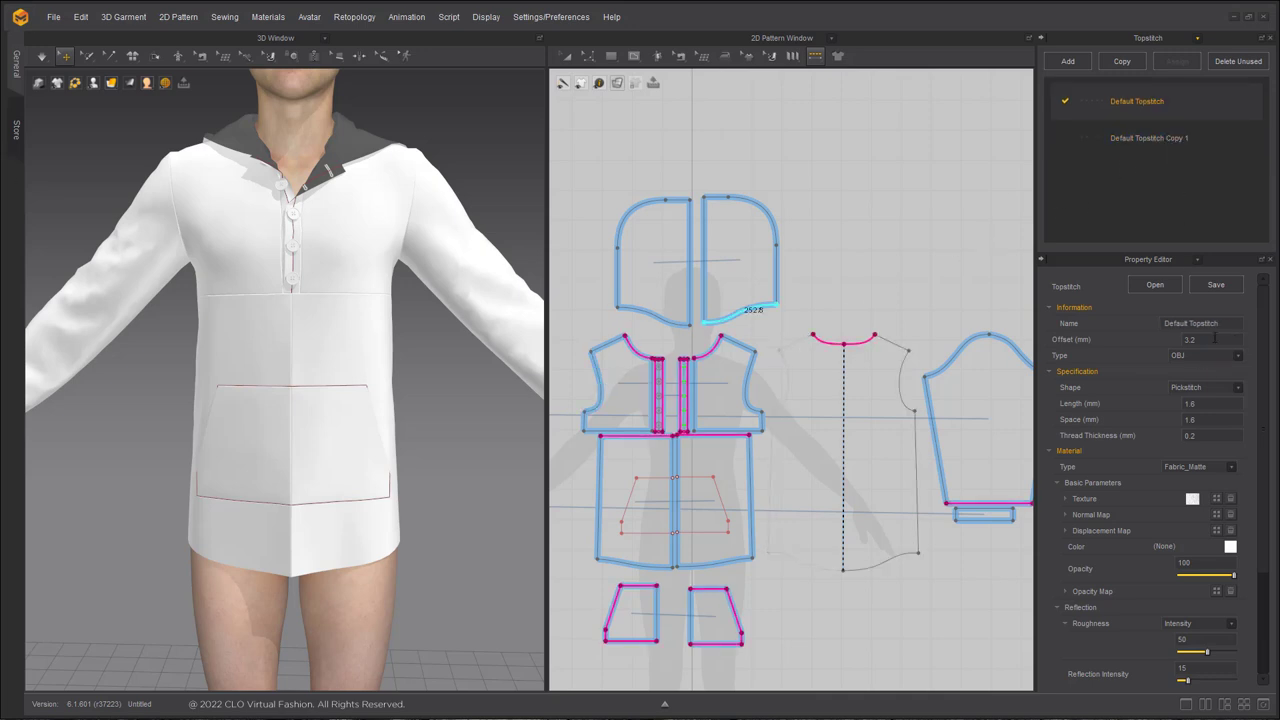
scroll(780, 351, down, 2)
middle_drag(780, 351, 789, 202)
scroll(360, 370, up, 3)
middle_drag(357, 374, 334, 301)
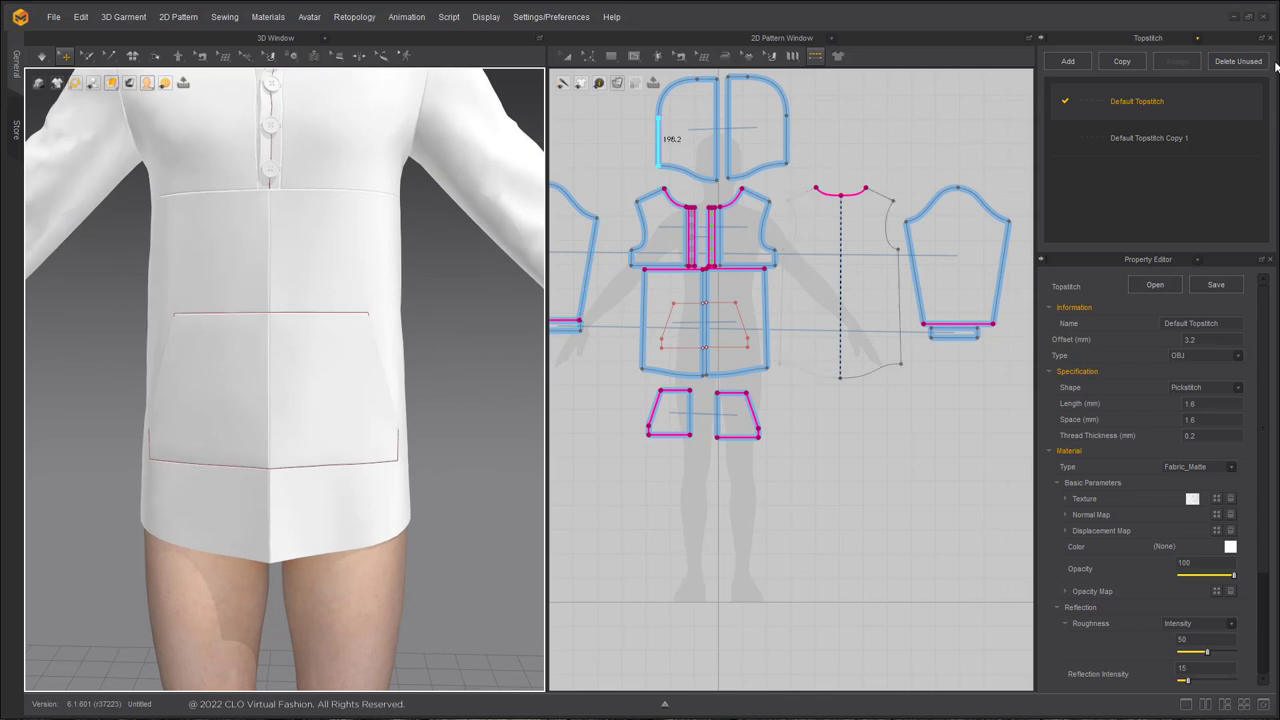
click(1149, 138)
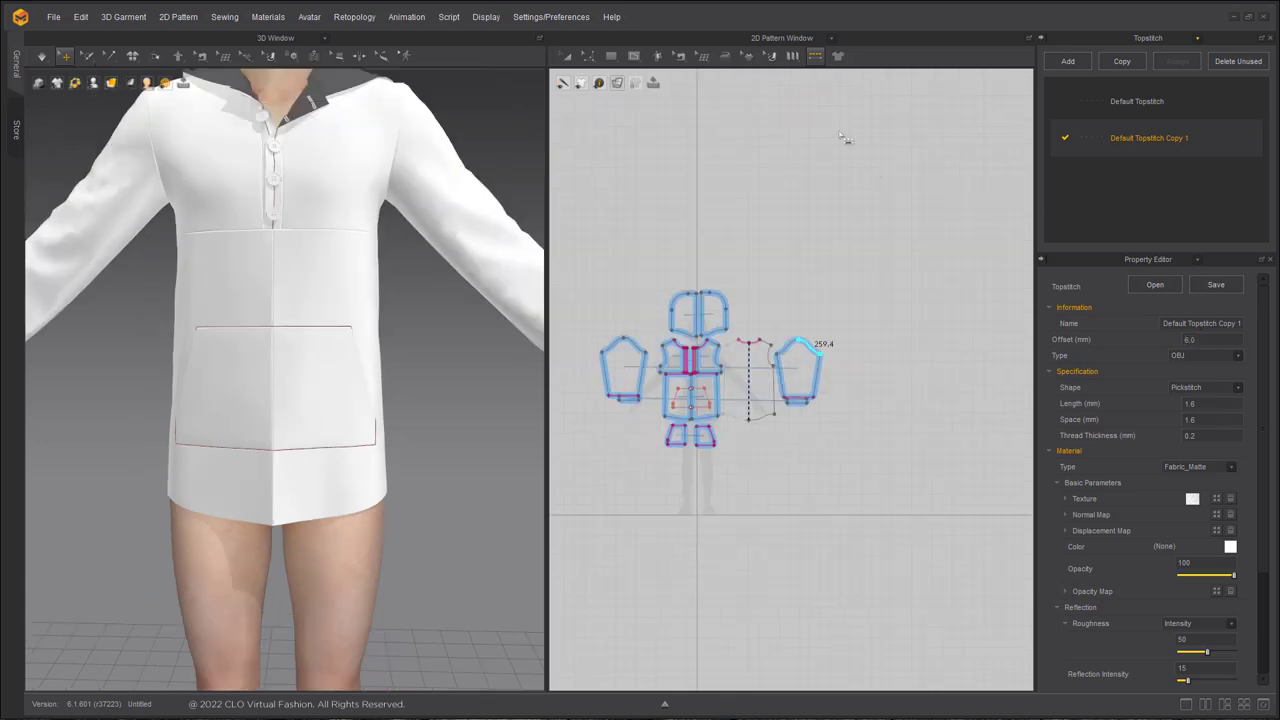
Add the copied topstitch along the hems of the lower front panels and the back bodice with Free Topstitch
click(816, 56)
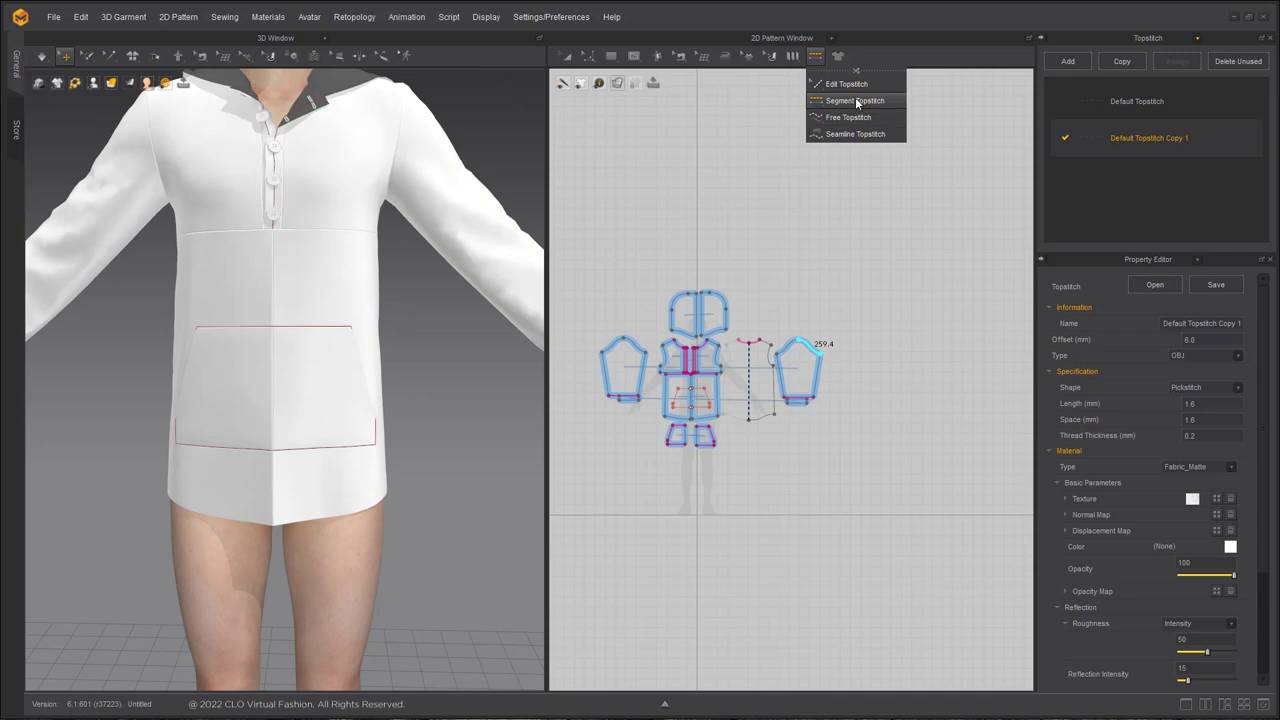
click(866, 112)
scroll(660, 430, up, 6)
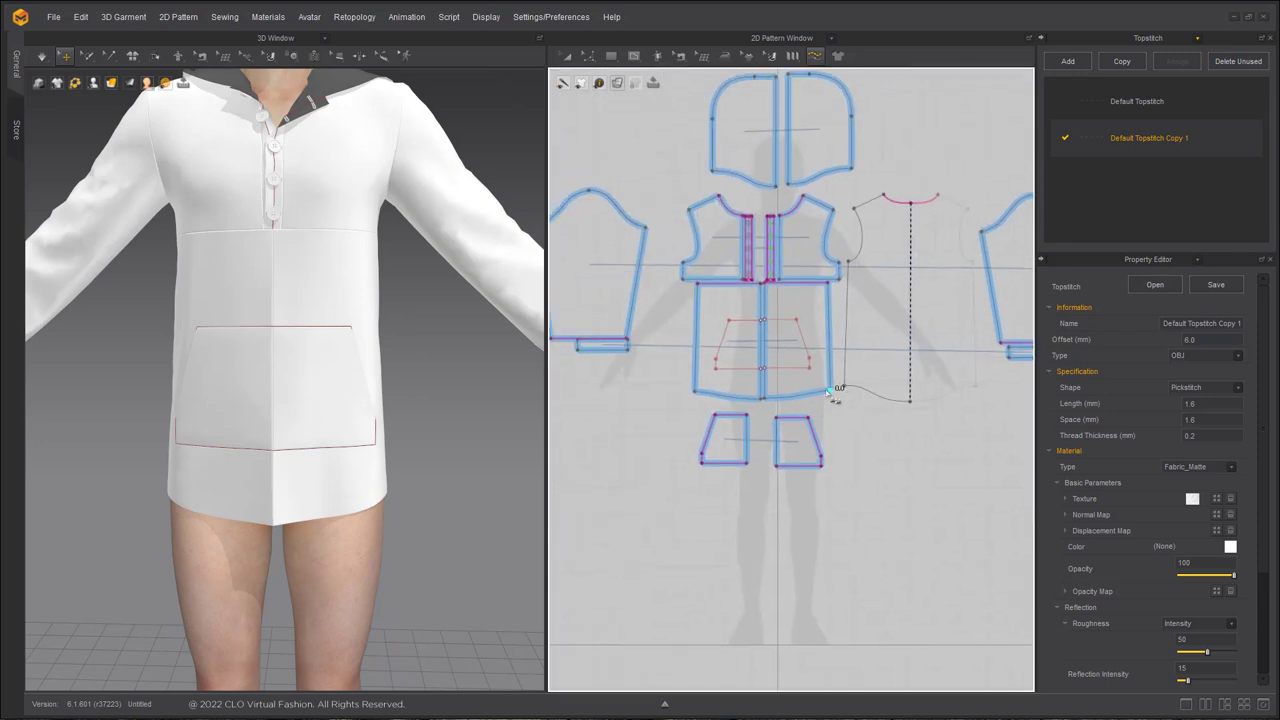
click(776, 414)
scroll(700, 390, down, 1)
scroll(685, 383, up, 3)
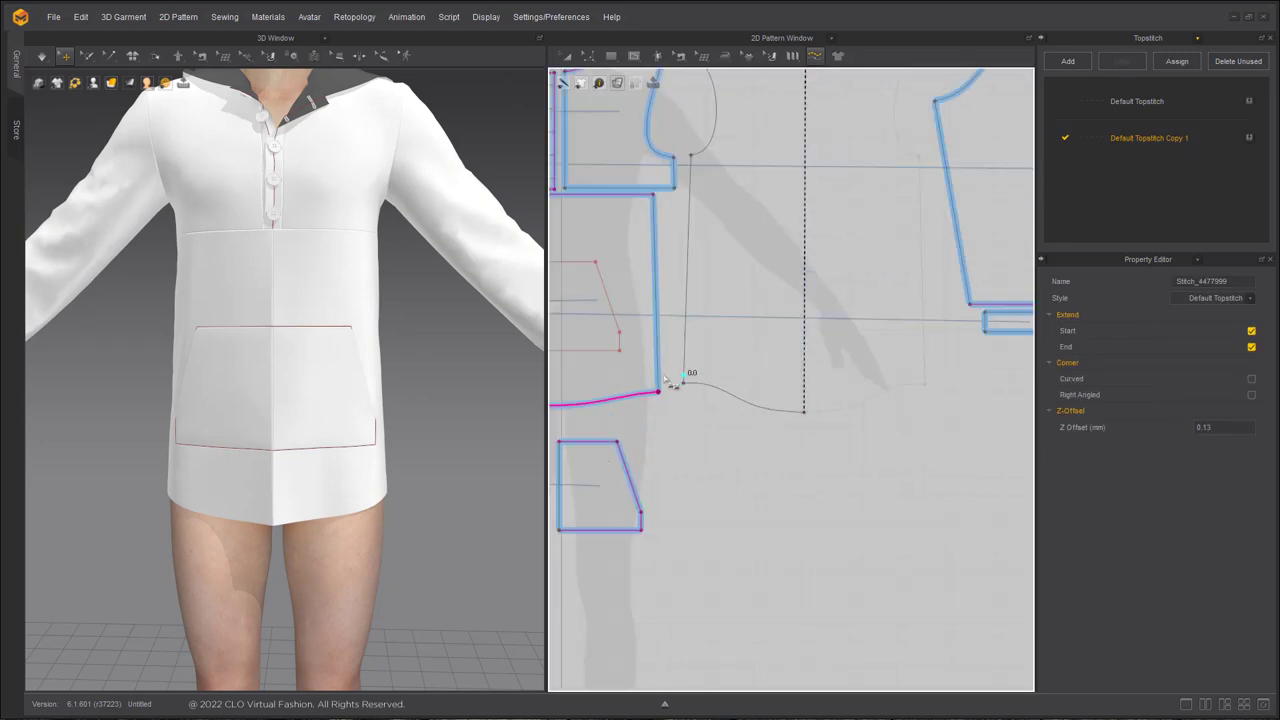
scroll(351, 537, up, 3)
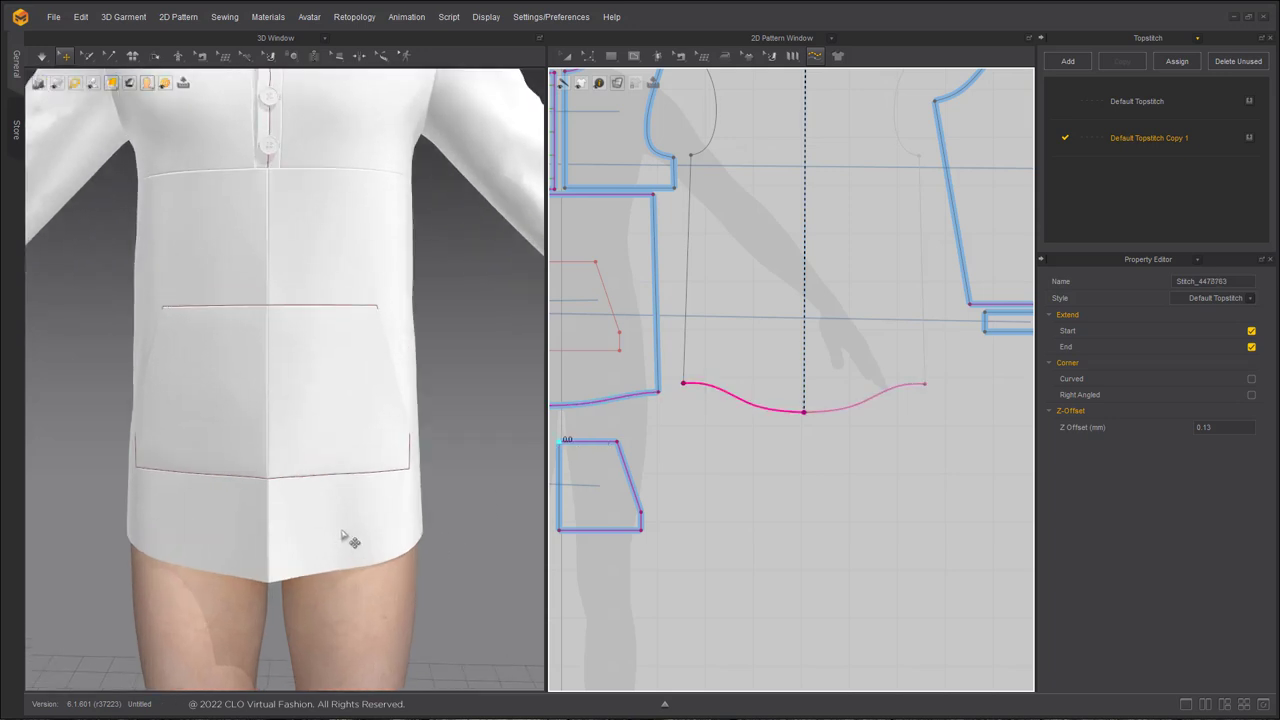
Topstitch the armholes of the front bodices and the back bodice
middle_drag(351, 537, 280, 383)
scroll(280, 383, up, 5)
right_drag(280, 383, 346, 498)
scroll(340, 600, down, 8)
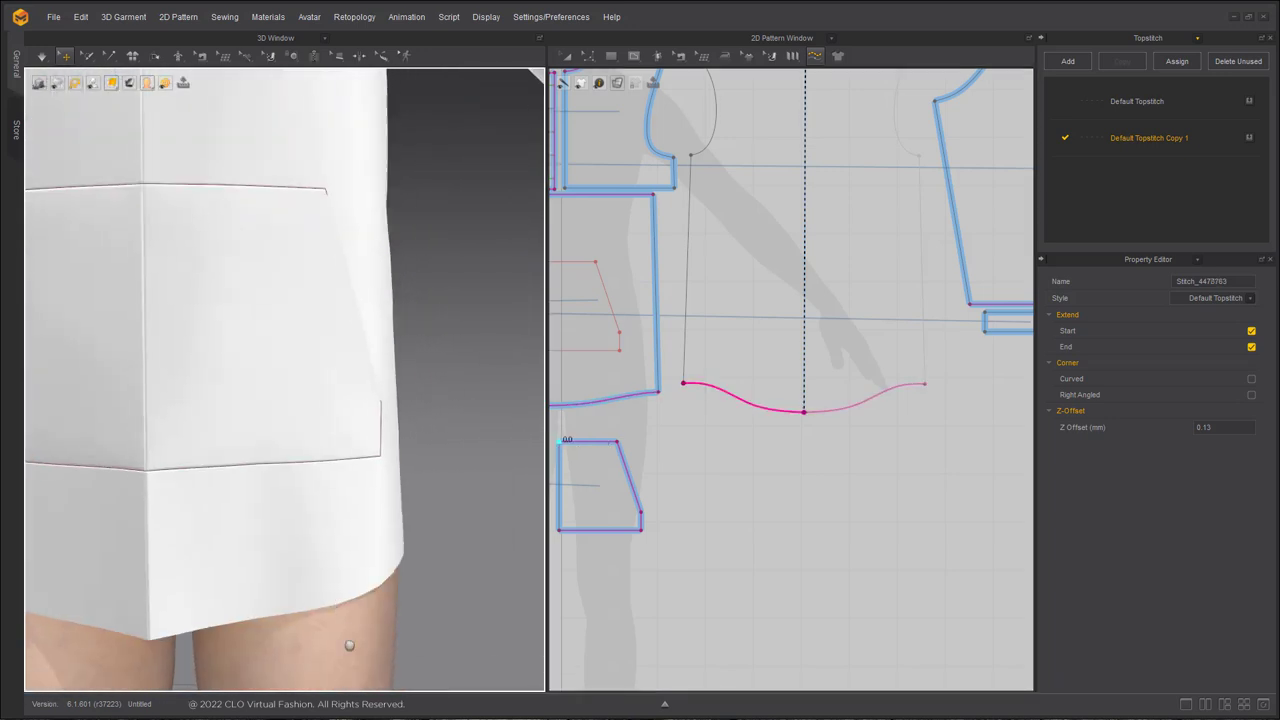
scroll(326, 505, down, 5)
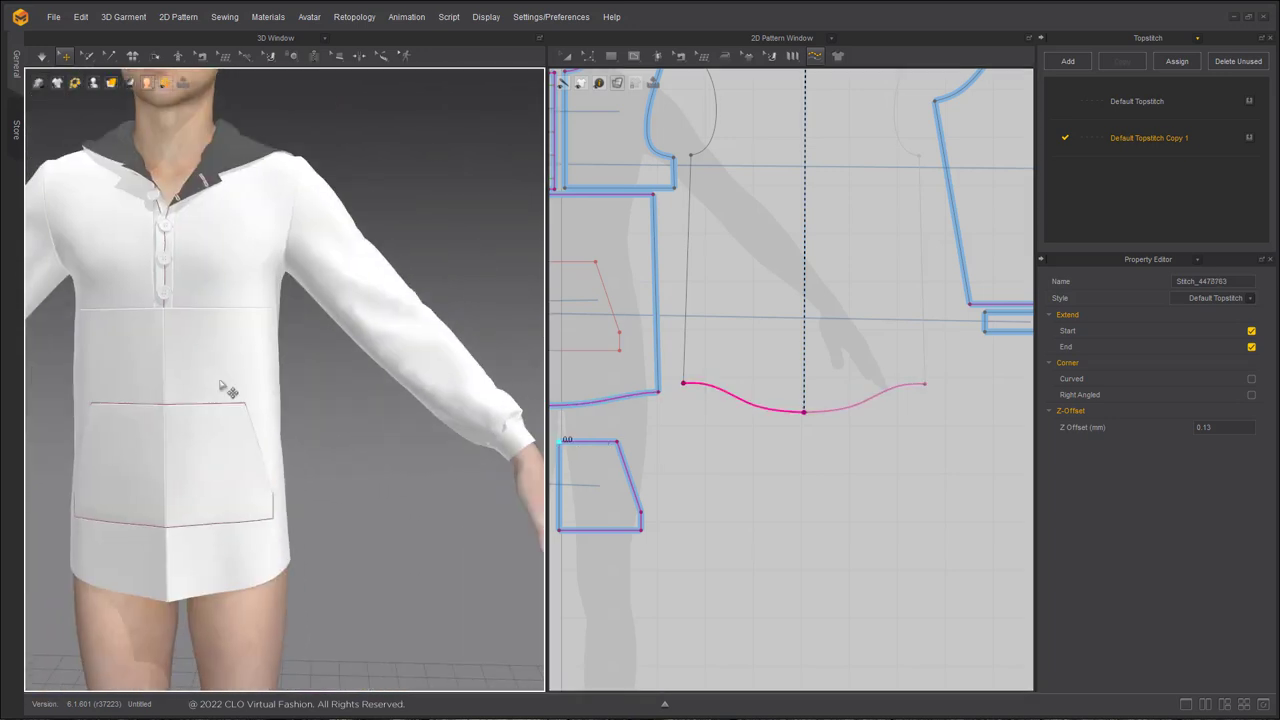
scroll(757, 408, down, 3)
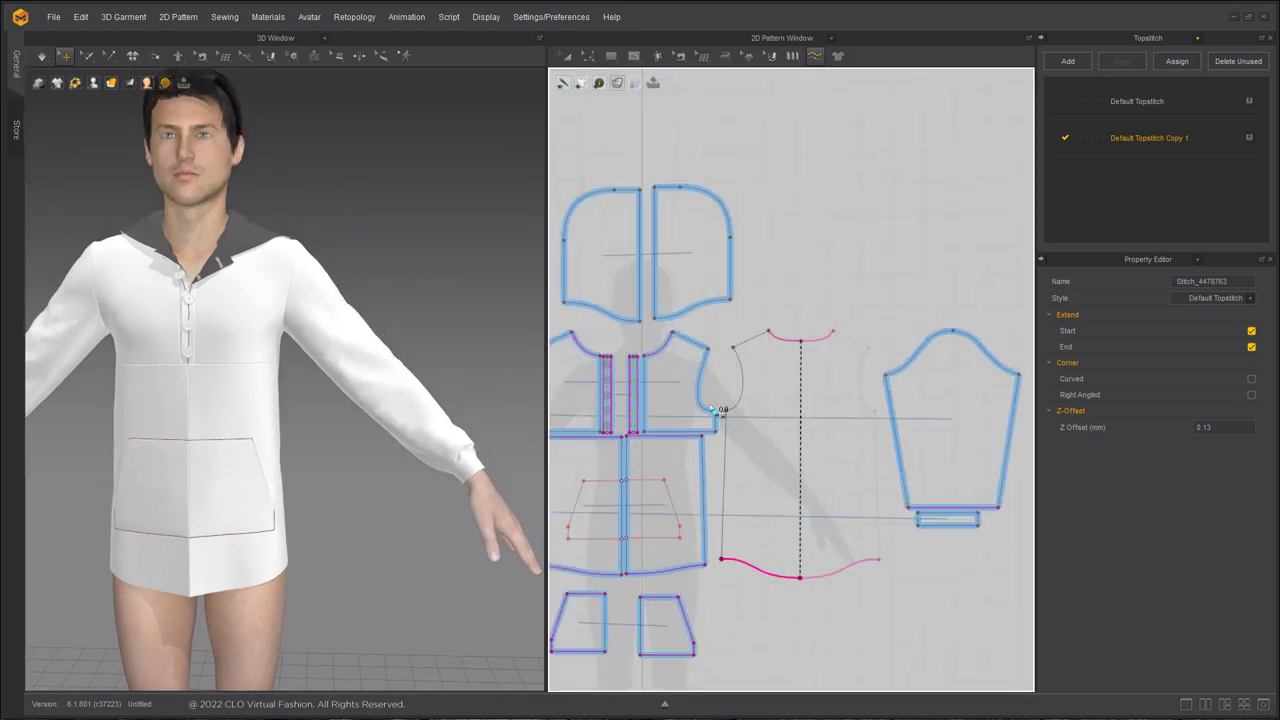
click(712, 358)
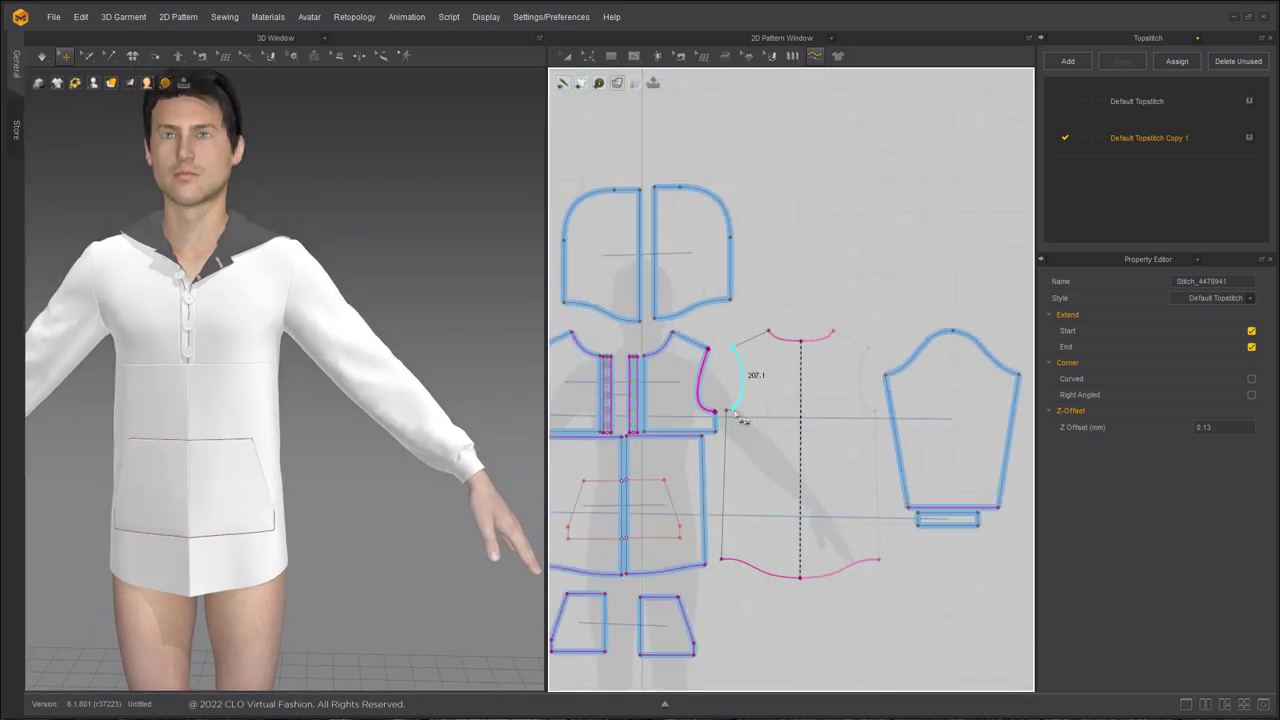
click(741, 379)
Set the colour of the copied topstitch to Orange 5
scroll(314, 277, up, 2)
middle_drag(314, 277, 320, 460)
scroll(320, 406, up, 6)
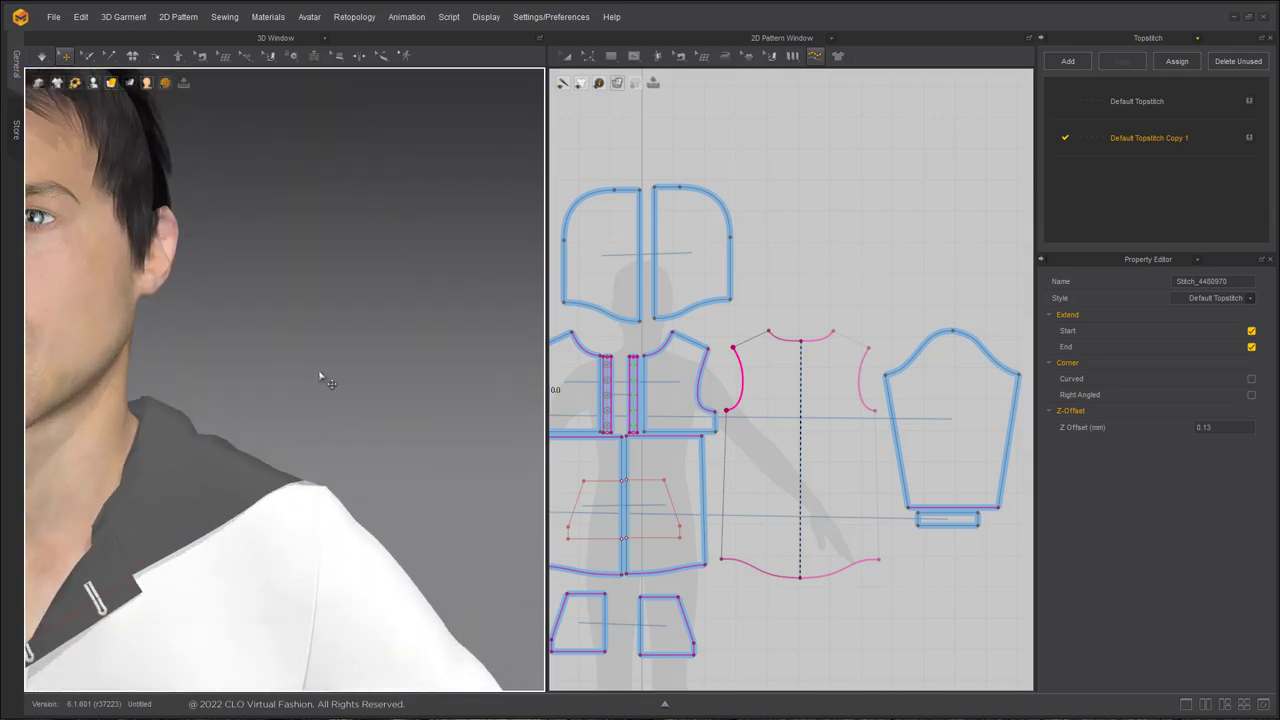
middle_drag(320, 406, 357, 116)
scroll(340, 300, down, 10)
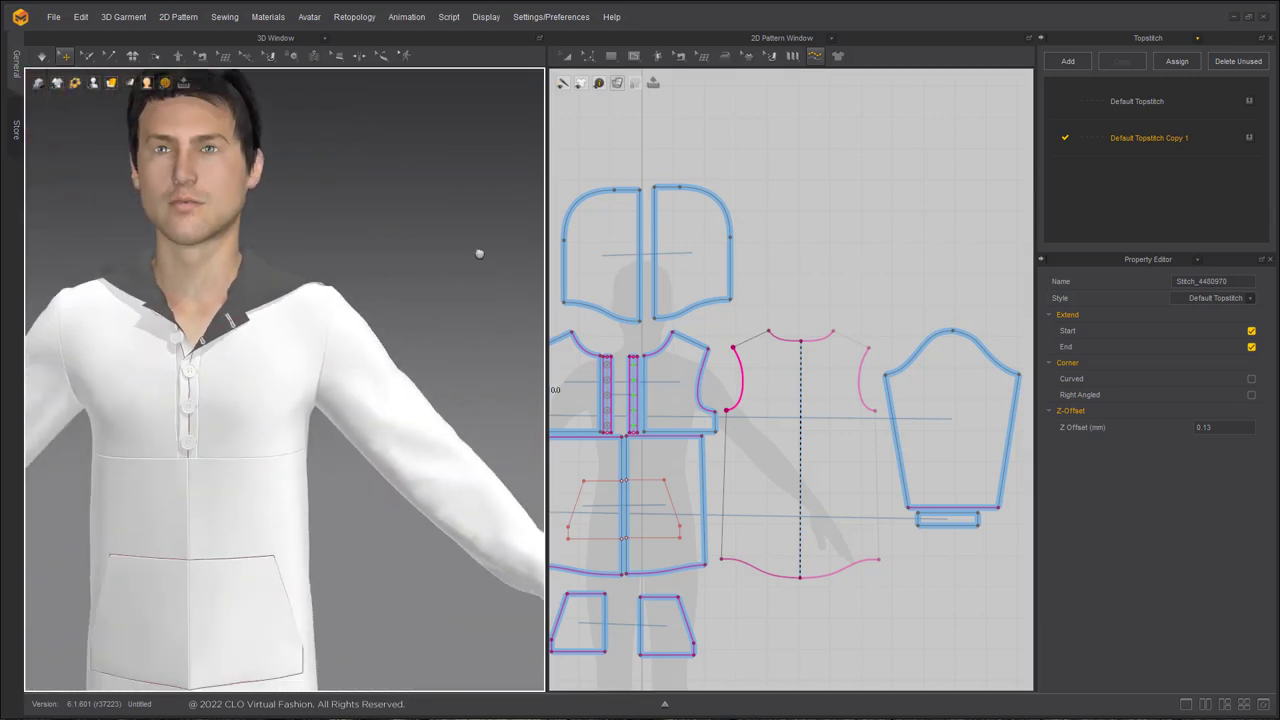
double_click(1150, 137)
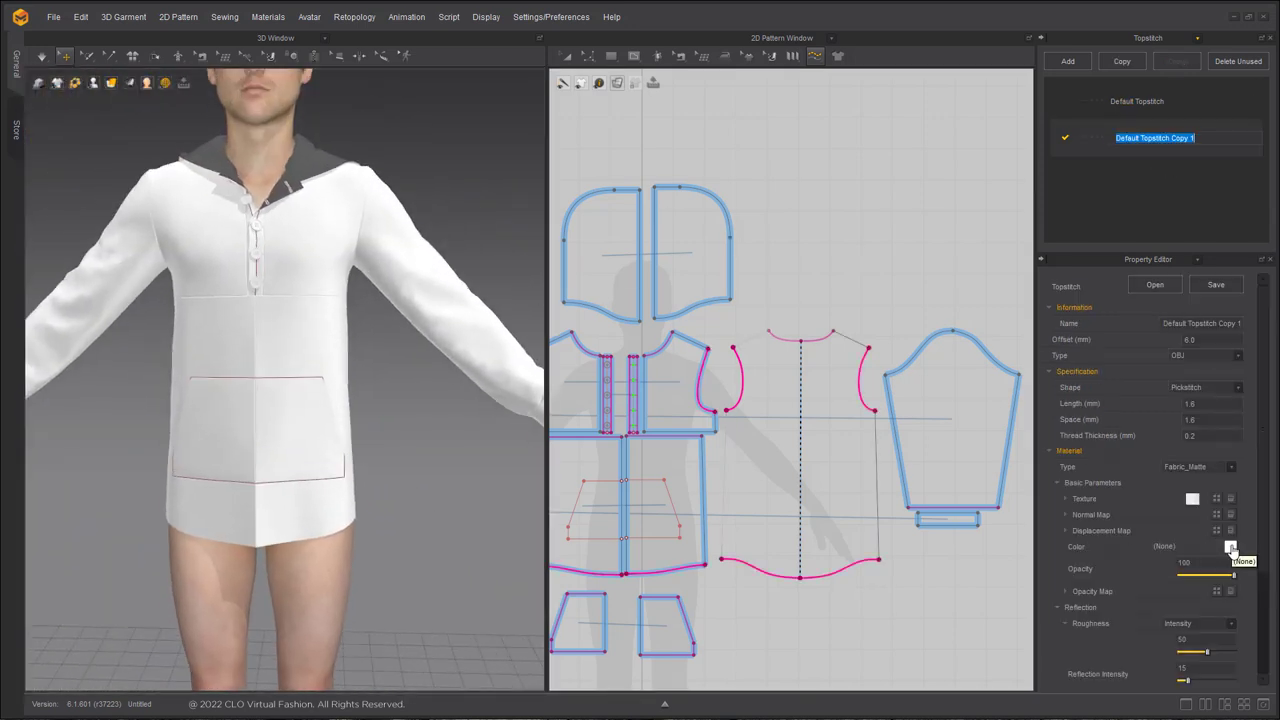
click(1230, 547)
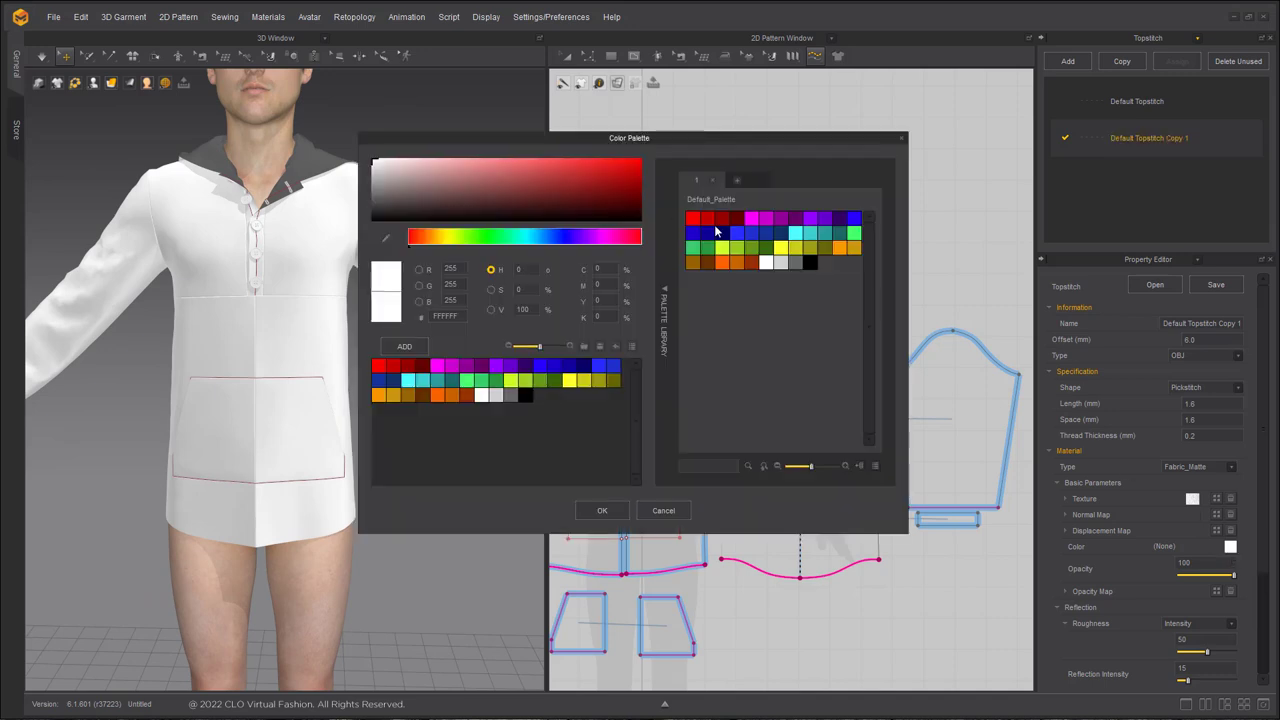
click(722, 261)
click(604, 510)
Set the original default topstitch's colour to Orange 5 and its shape to Custom
click(1160, 118)
click(1230, 547)
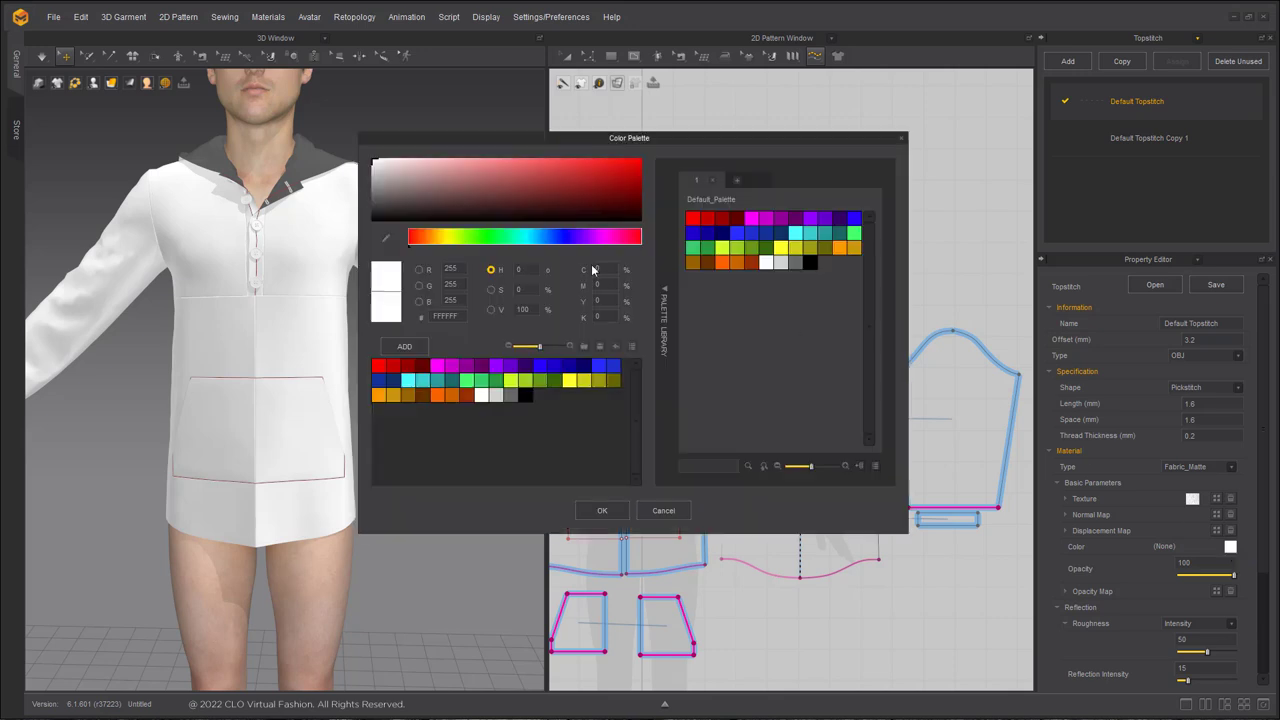
click(721, 262)
click(602, 510)
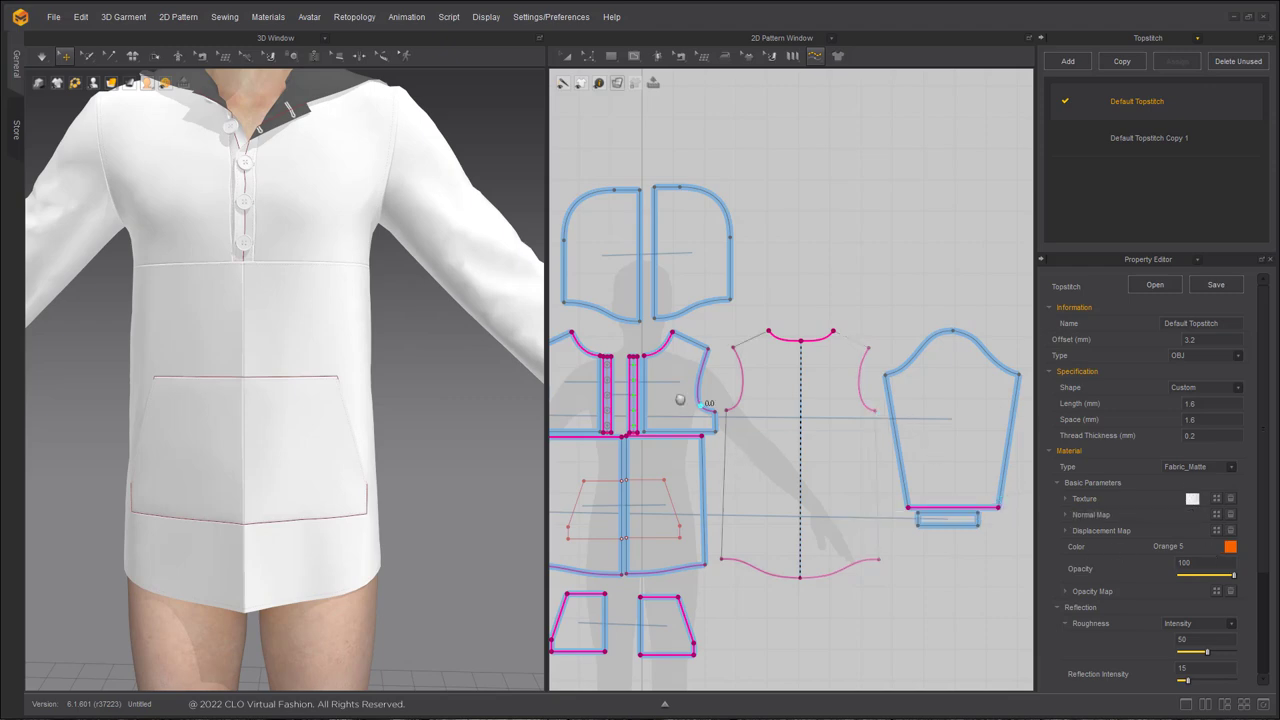
Examine the topstitching around the pocket, waist seam and buttoned placket on the 3D garment
middle_drag(677, 399, 697, 351)
scroll(265, 481, up, 2)
middle_drag(265, 481, 260, 331)
scroll(349, 366, up, 3)
middle_drag(349, 366, 371, 626)
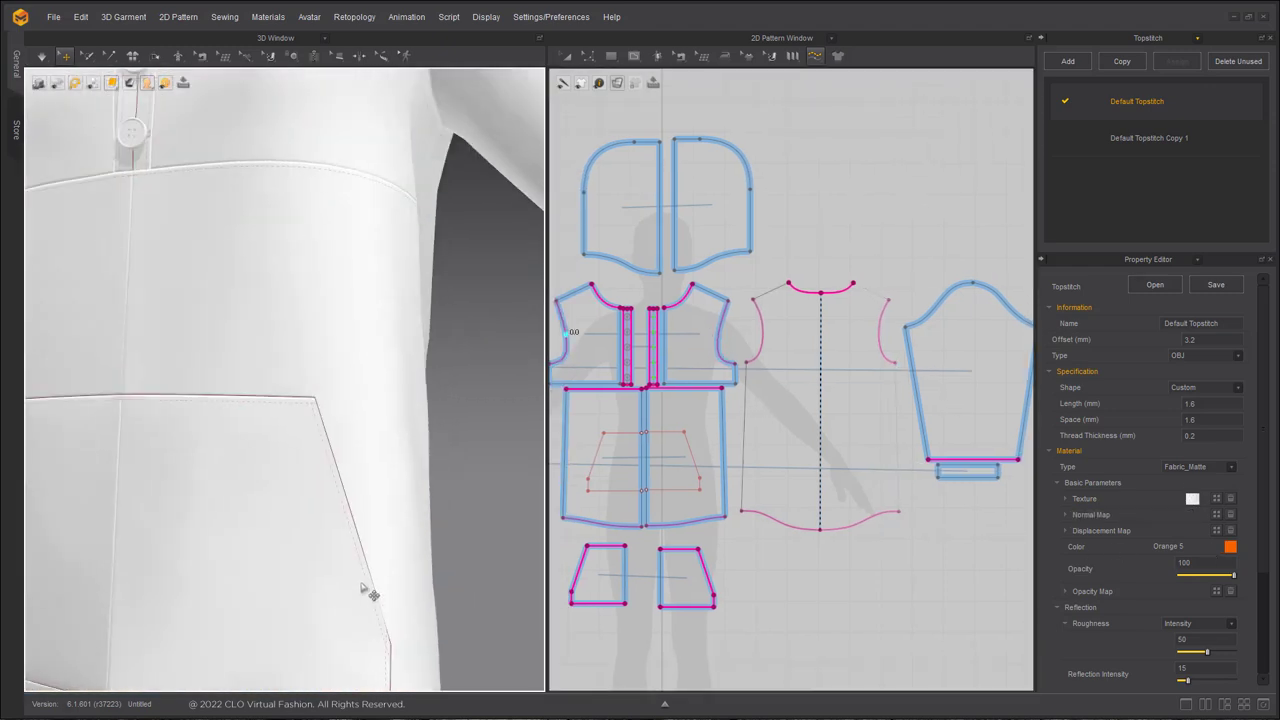
scroll(371, 626, down, 3)
right_drag(376, 500, 396, 453)
scroll(360, 450, up, 5)
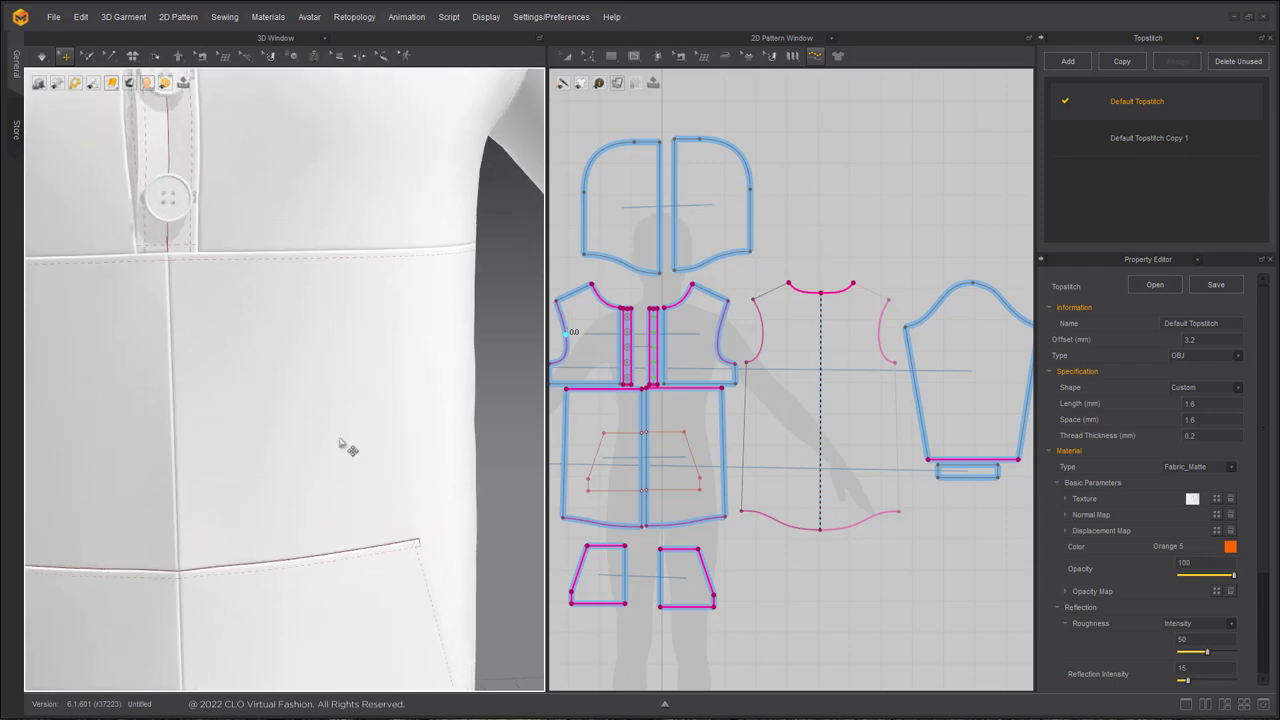
scroll(340, 447, up, 3)
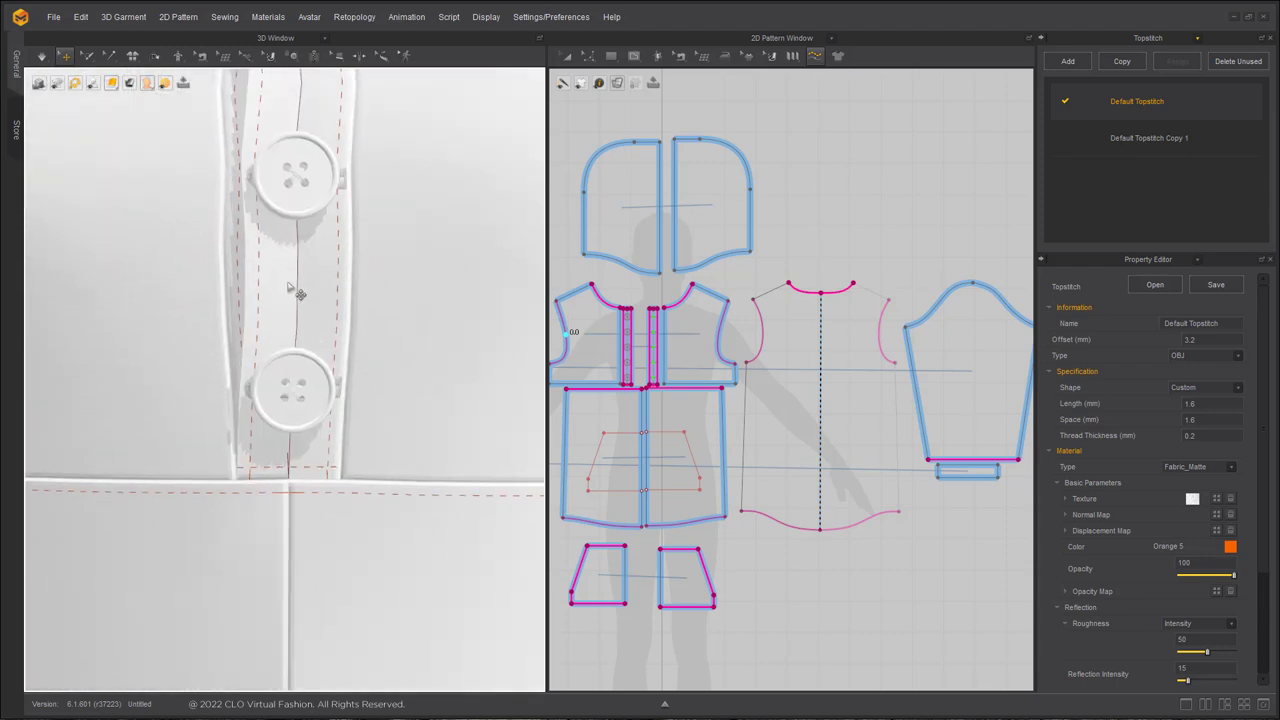
scroll(342, 350, down, 8)
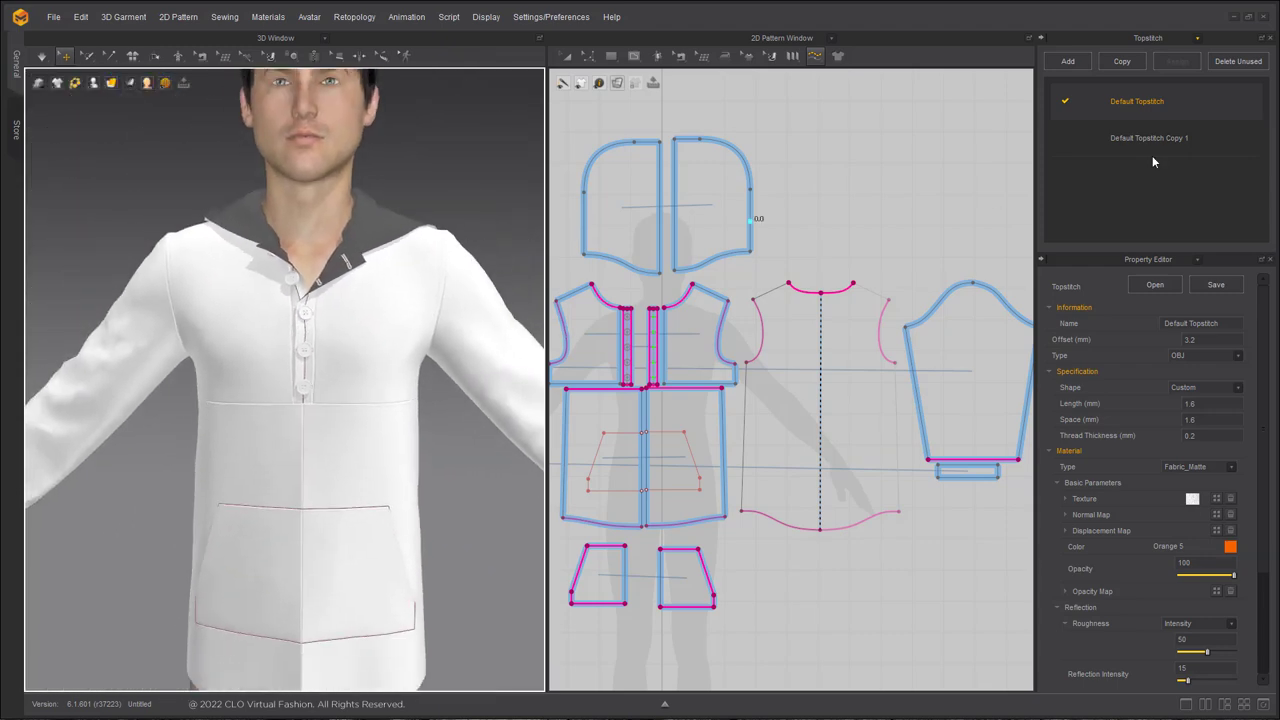
Change the default buttonhole's colour to dark grey with RGB 43, 43, 43
click(1198, 39)
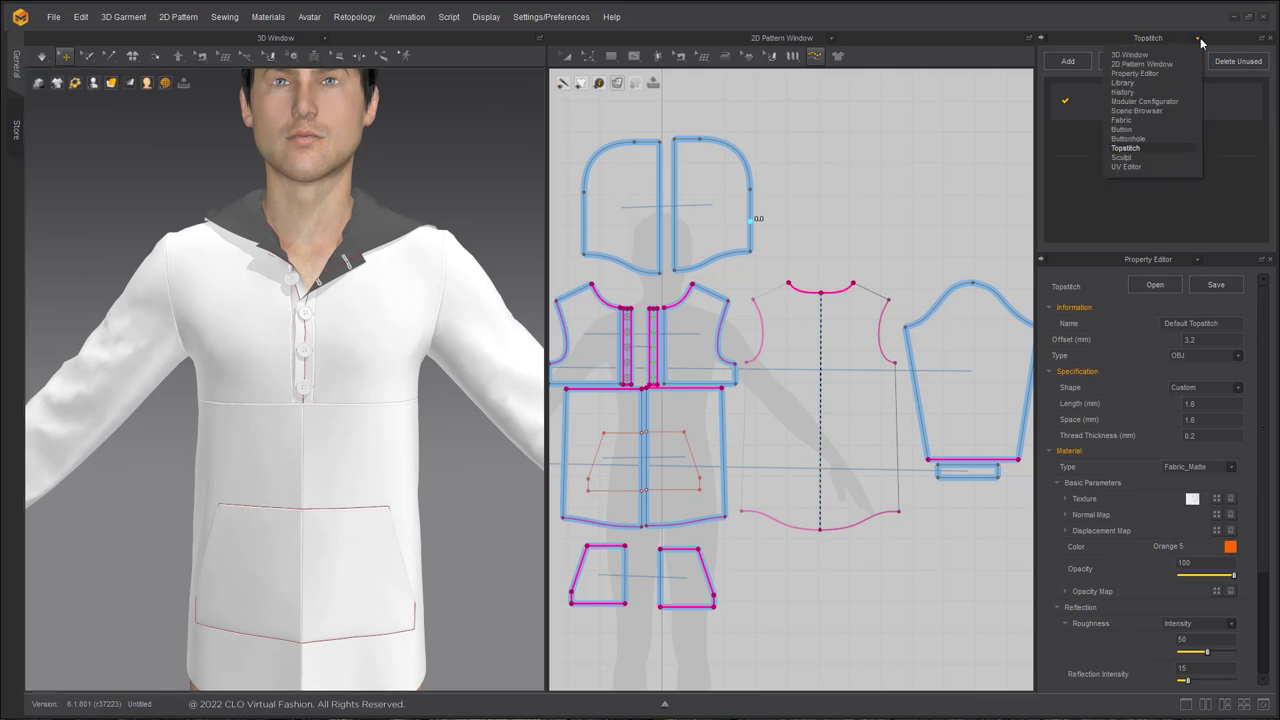
click(1156, 140)
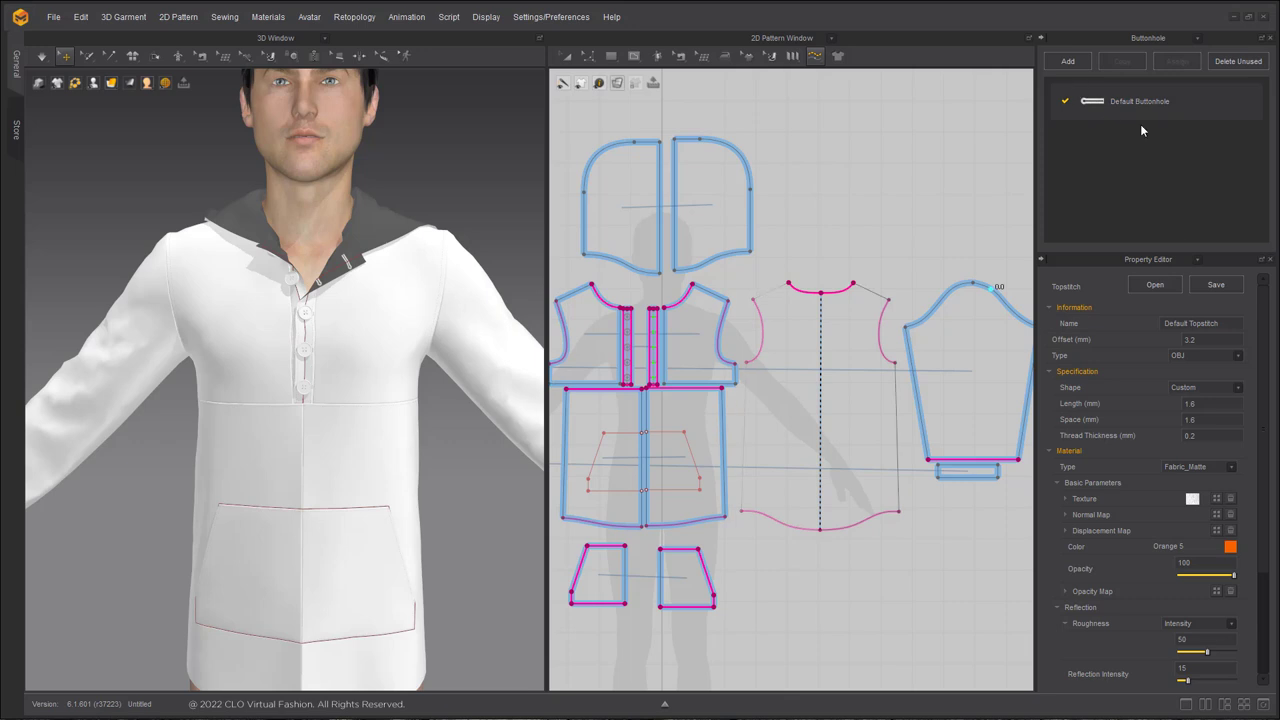
click(1122, 200)
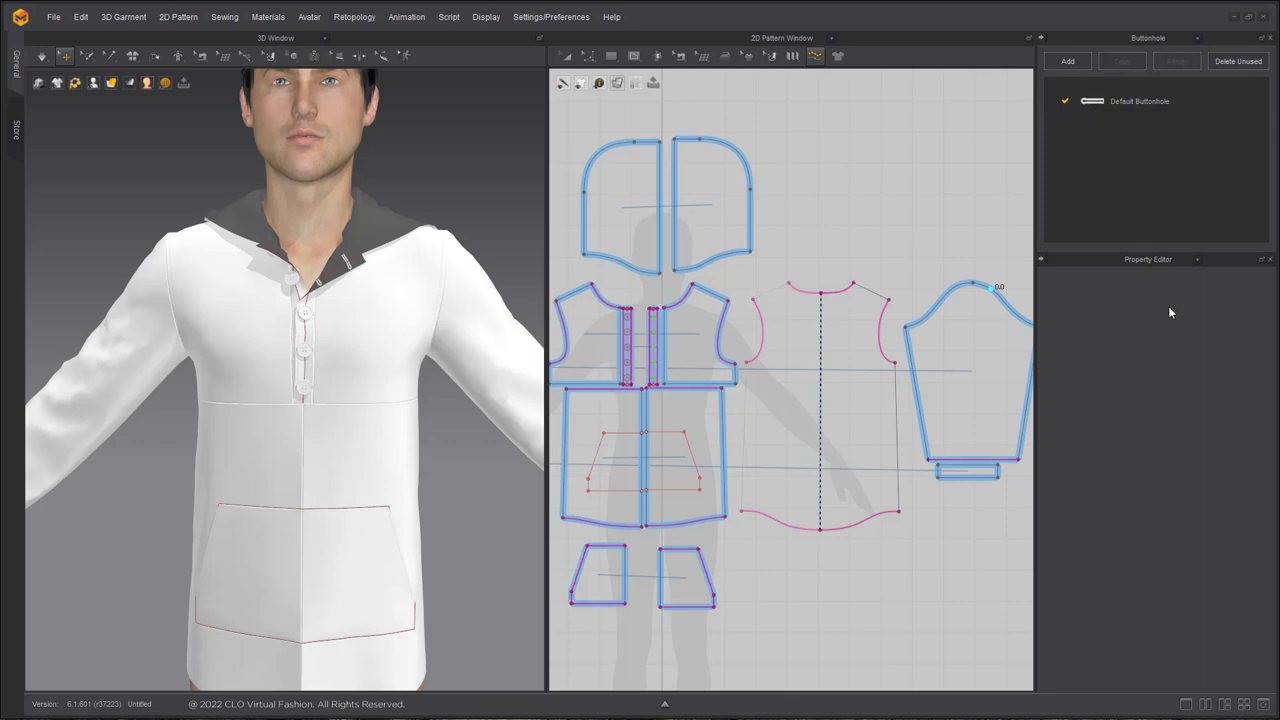
double_click(1138, 102)
click(1242, 449)
click(503, 180)
drag(503, 180, 364, 205)
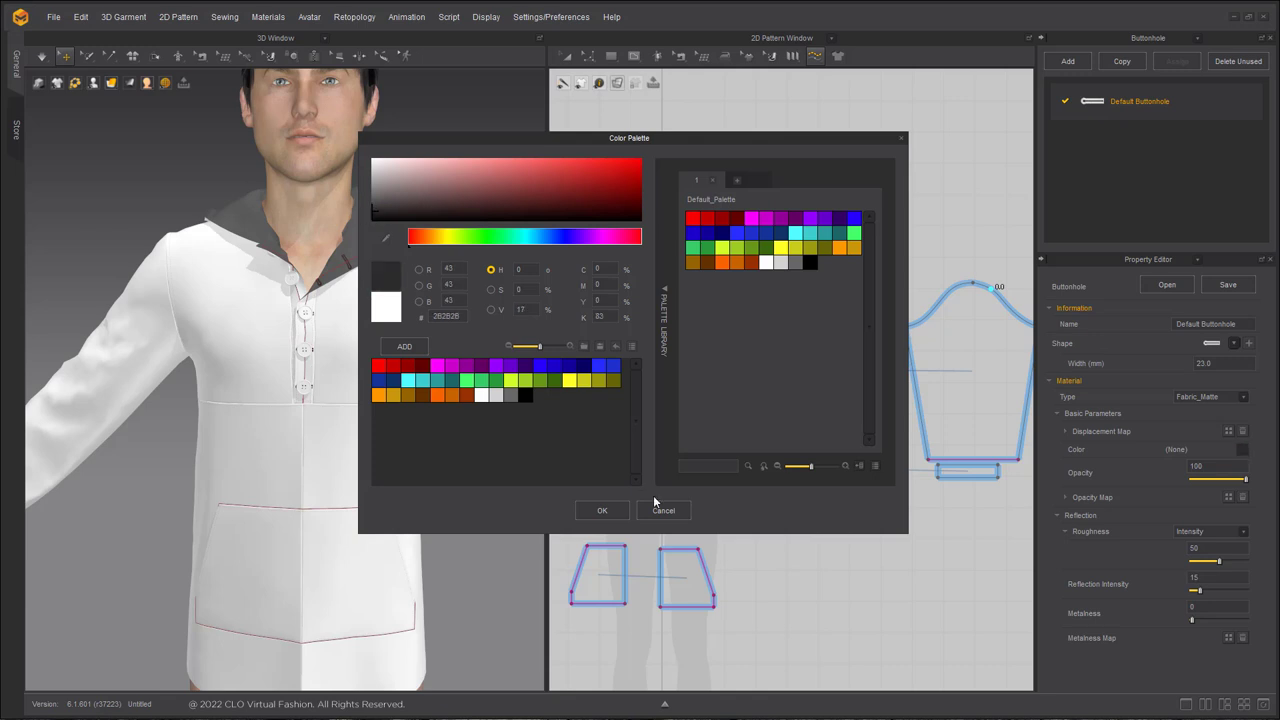
click(602, 510)
scroll(474, 430, down, 2)
middle_drag(390, 450, 393, 263)
scroll(372, 347, up, 1)
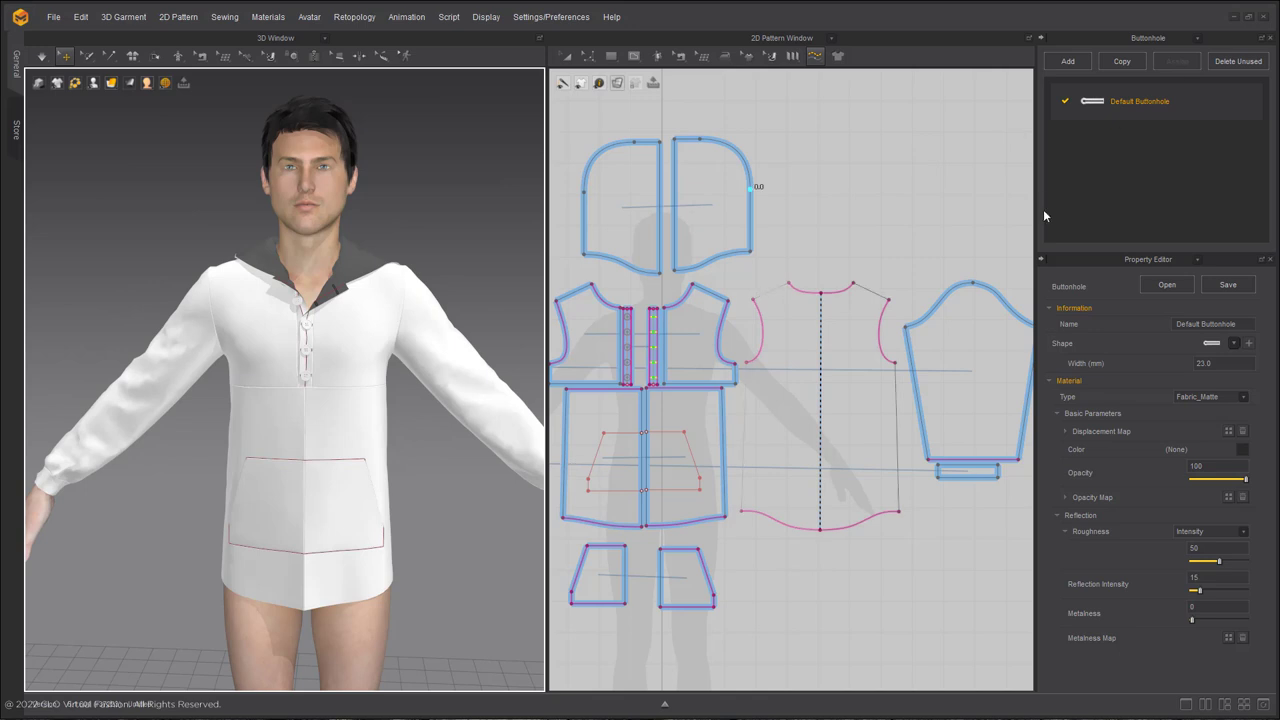
Search the fabric library for CORD, add Cotton_14_Wale_Corduroy to the garment's fabrics and select it for editing
click(762, 93)
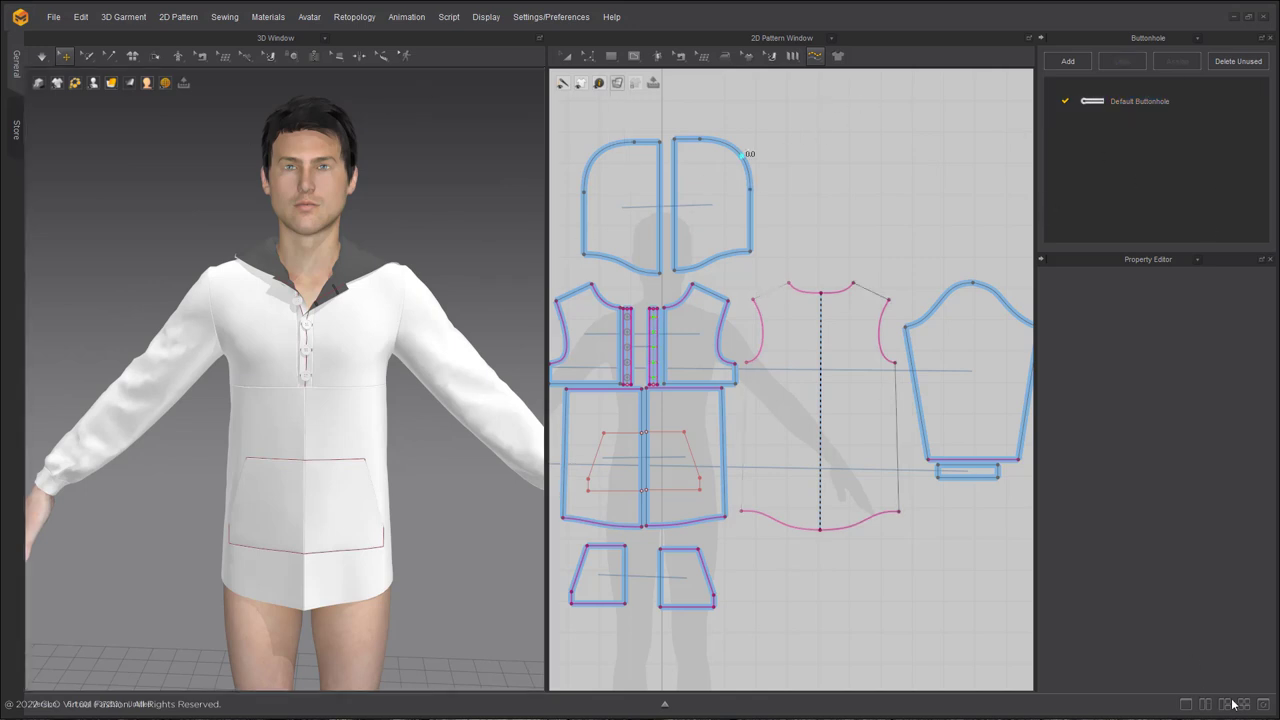
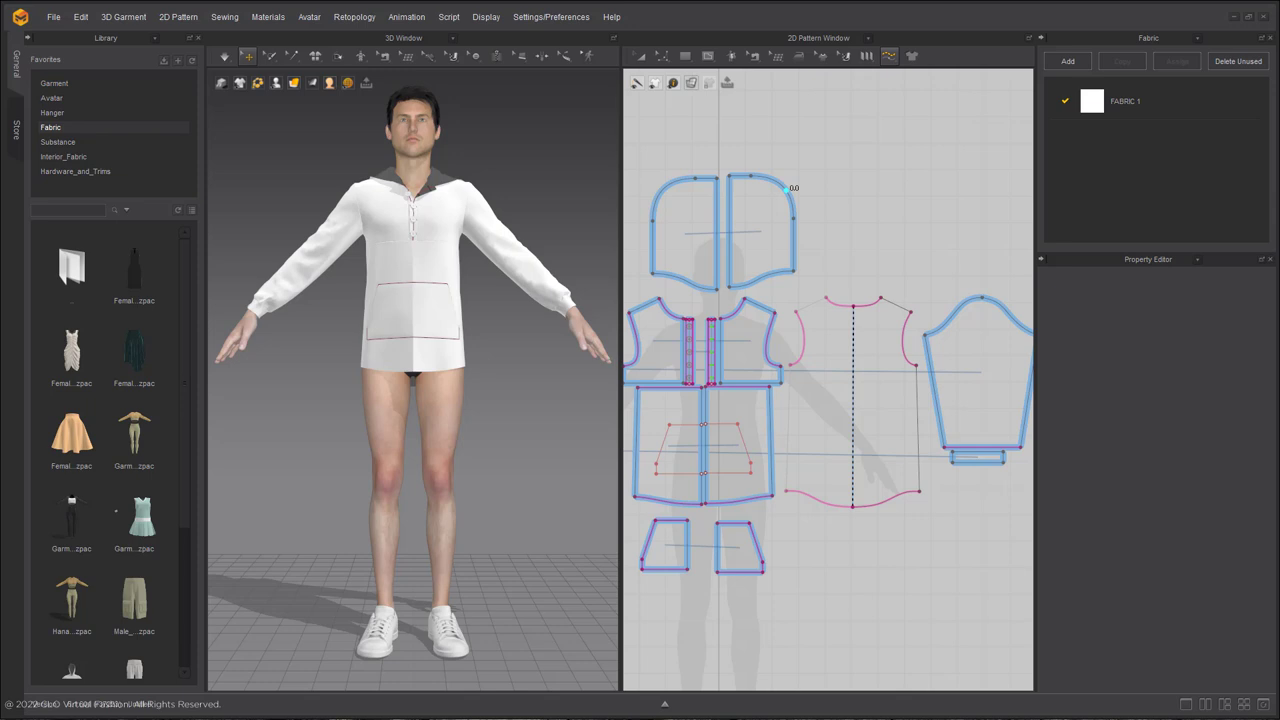
click(50, 127)
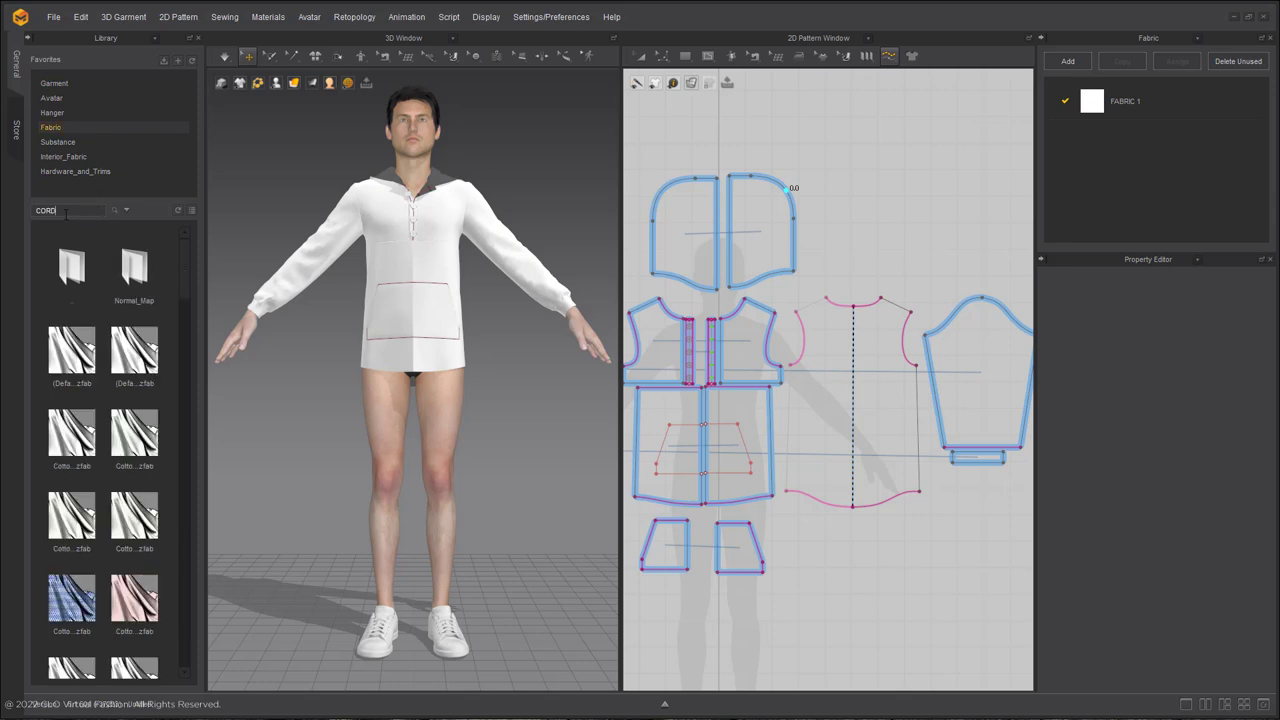
key(Return)
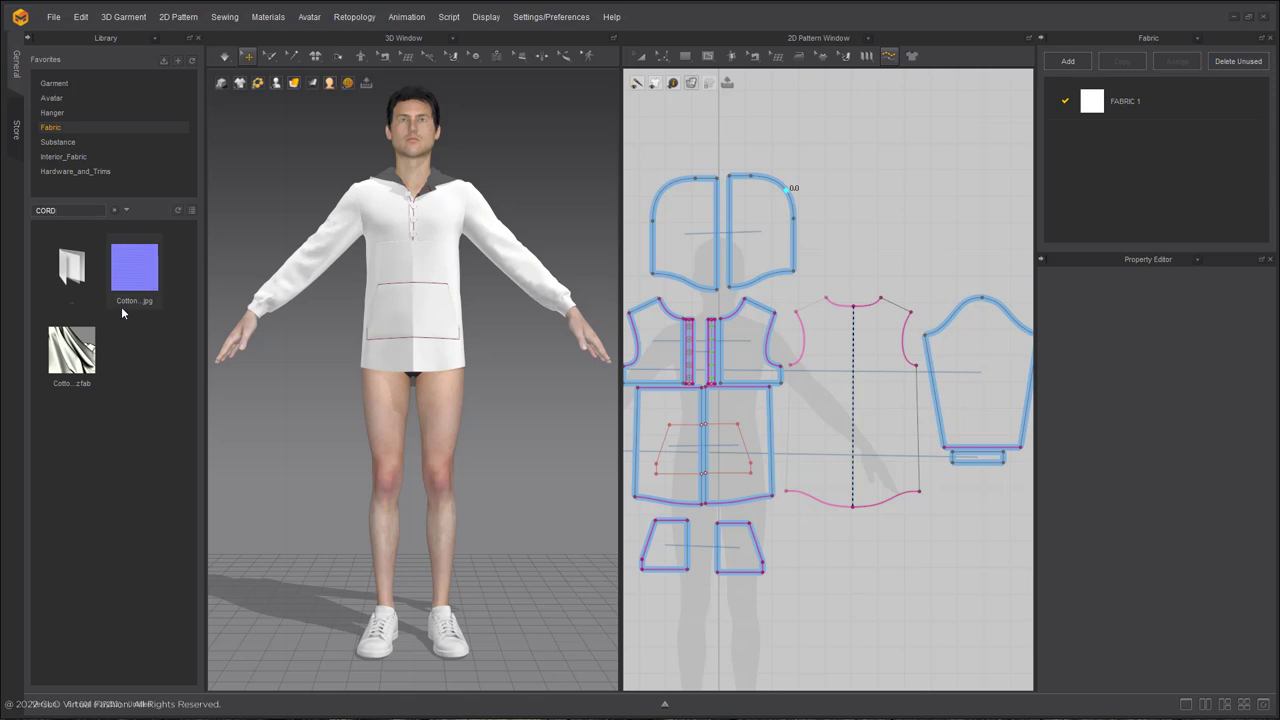
mouse_move(72, 362)
drag(72, 362, 1156, 186)
scroll(418, 238, up, 5)
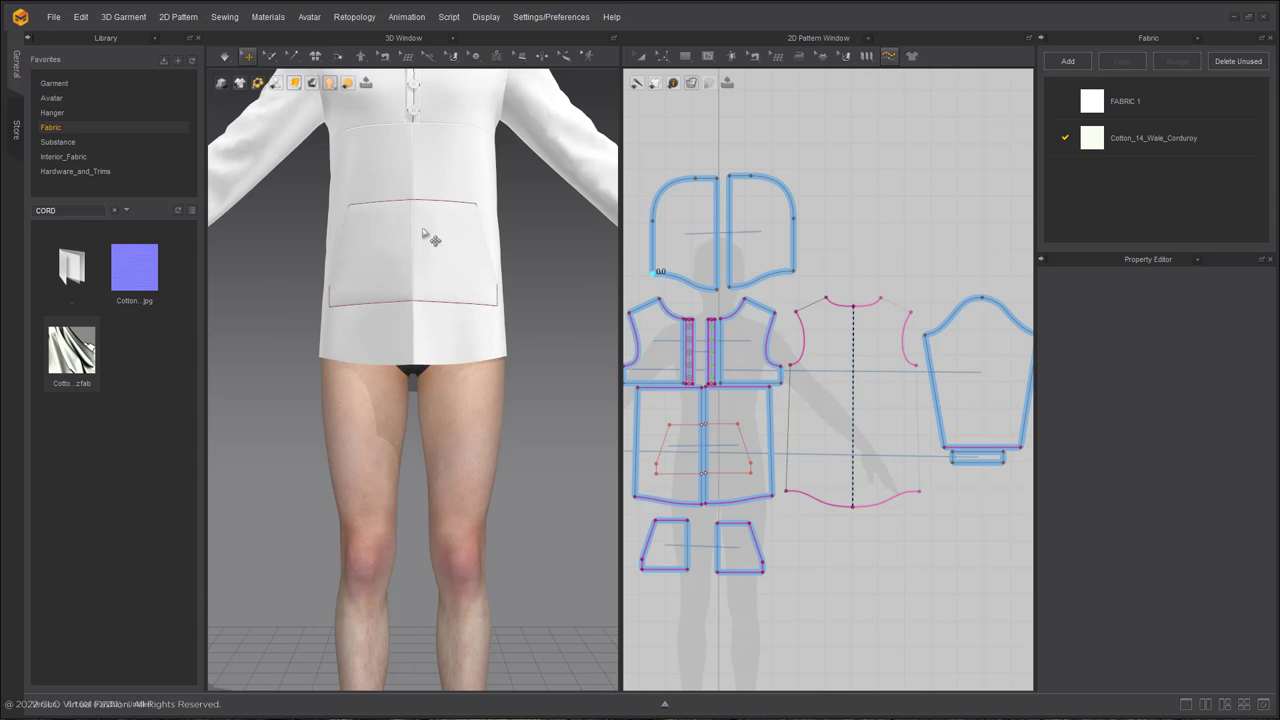
click(1097, 142)
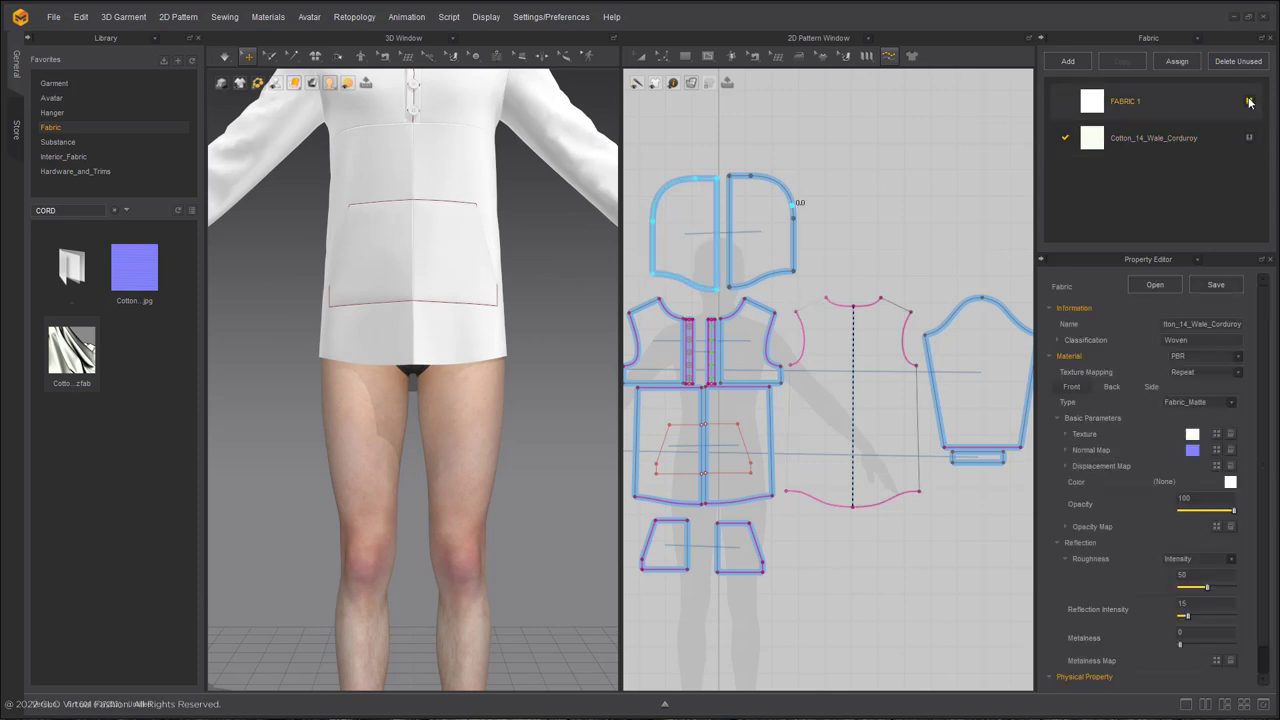
Assign Cotton_14_Wale_Corduroy to all pattern pieces that use FABRIC 1 and delete the unused fabrics
click(1249, 101)
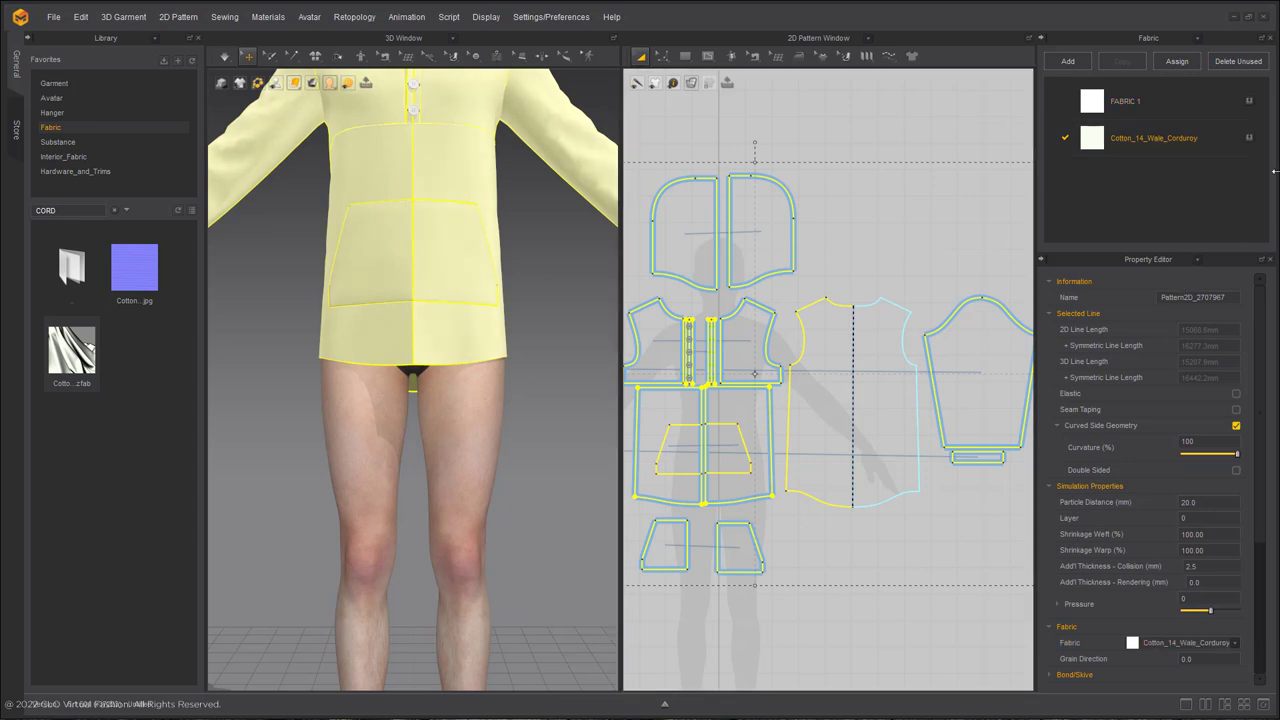
click(1238, 61)
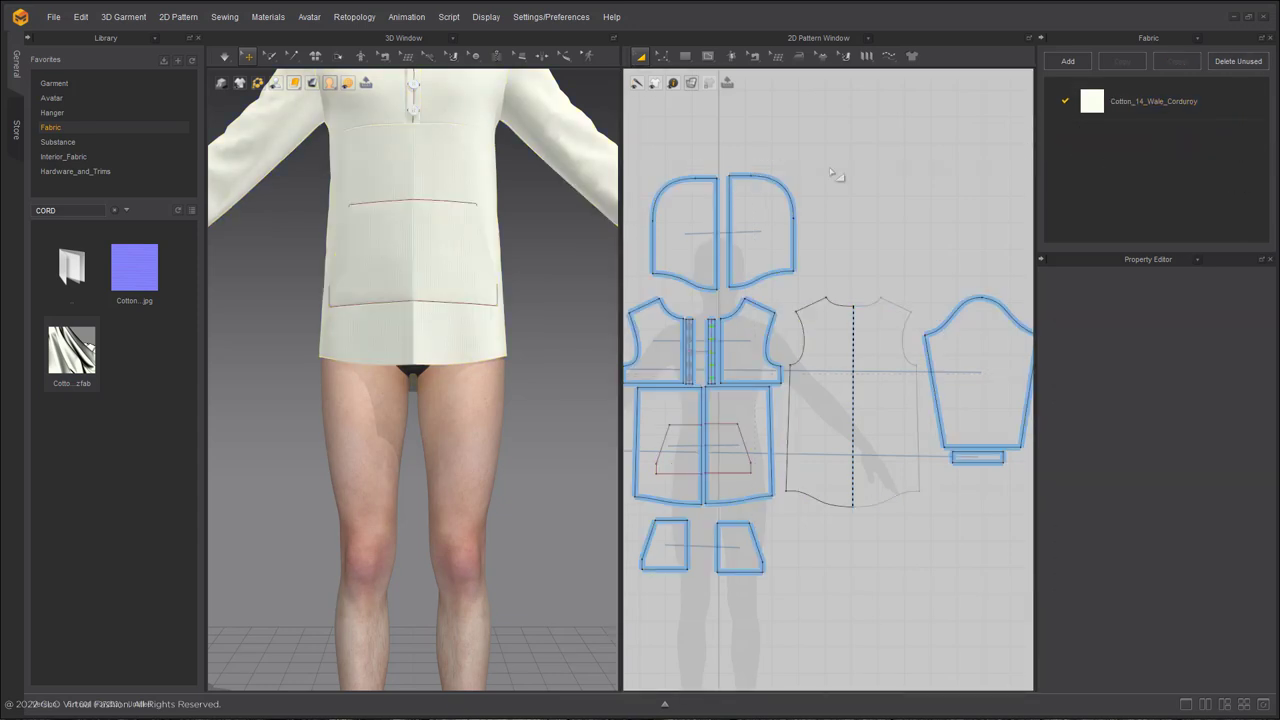
scroll(543, 280, up, 5)
Set the corduroy fabric's colour to mid grey with RGB 111, 111, 111
click(1135, 102)
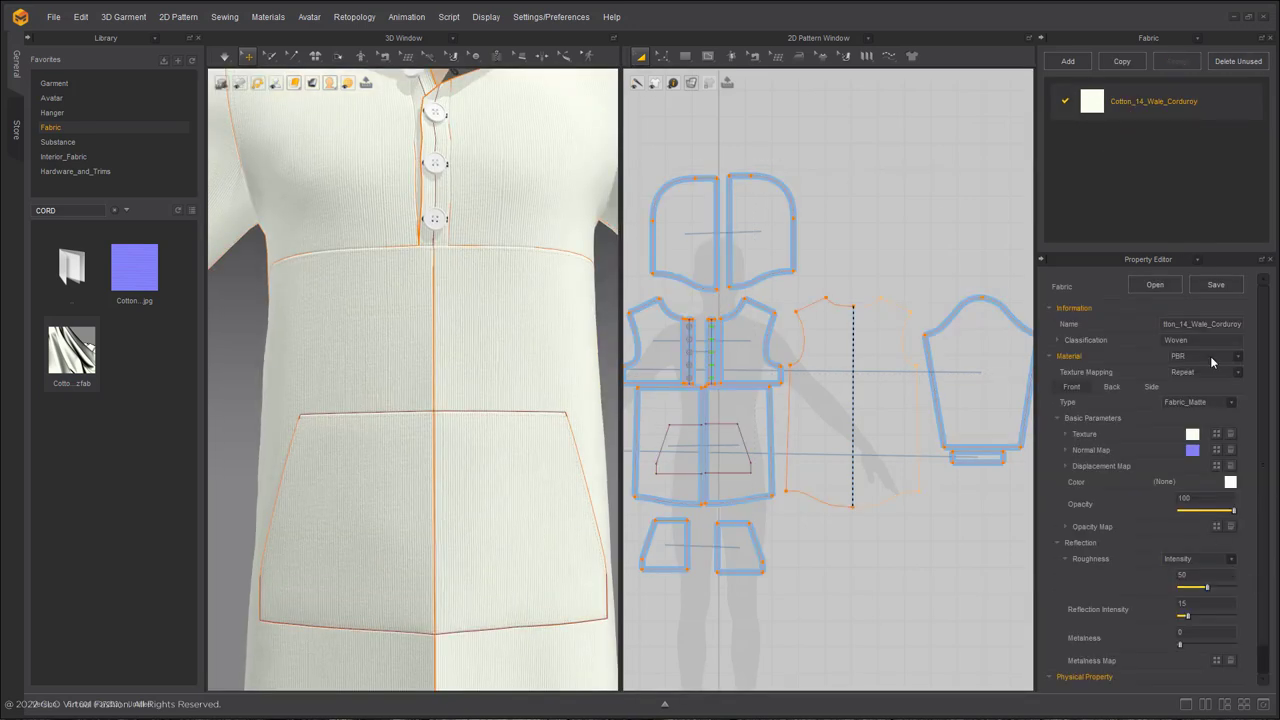
click(1230, 483)
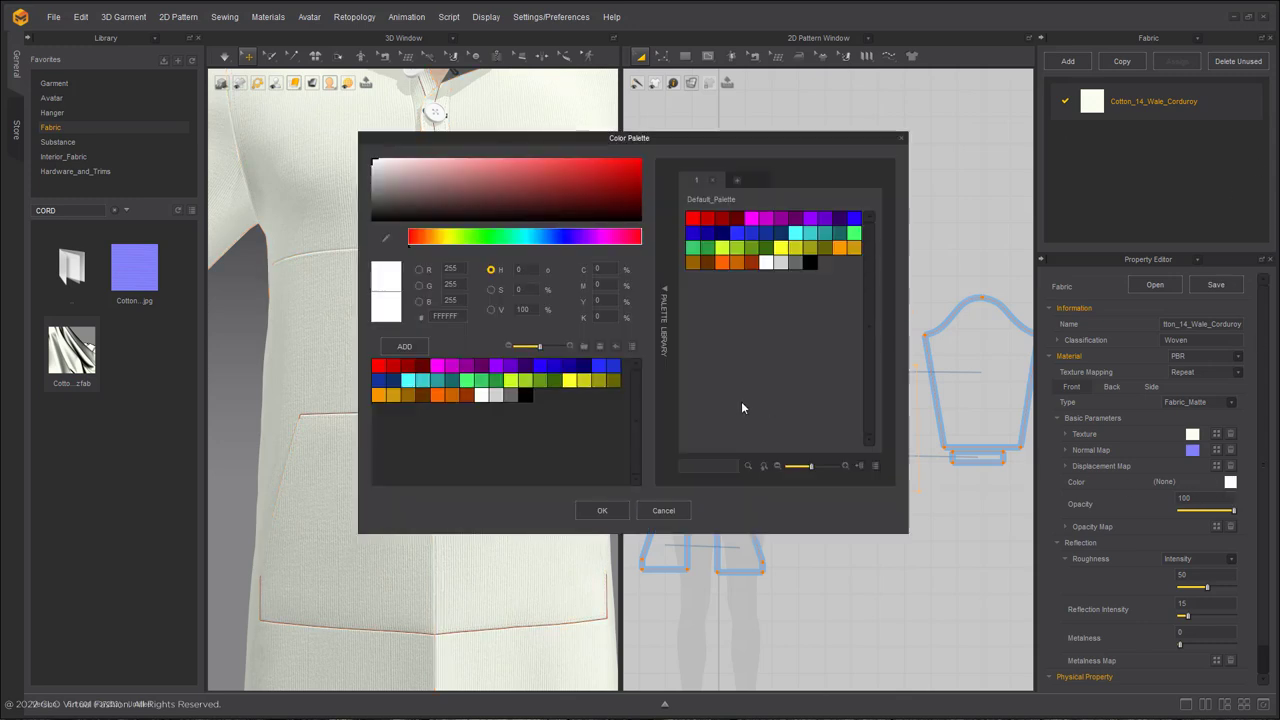
drag(458, 184, 364, 199)
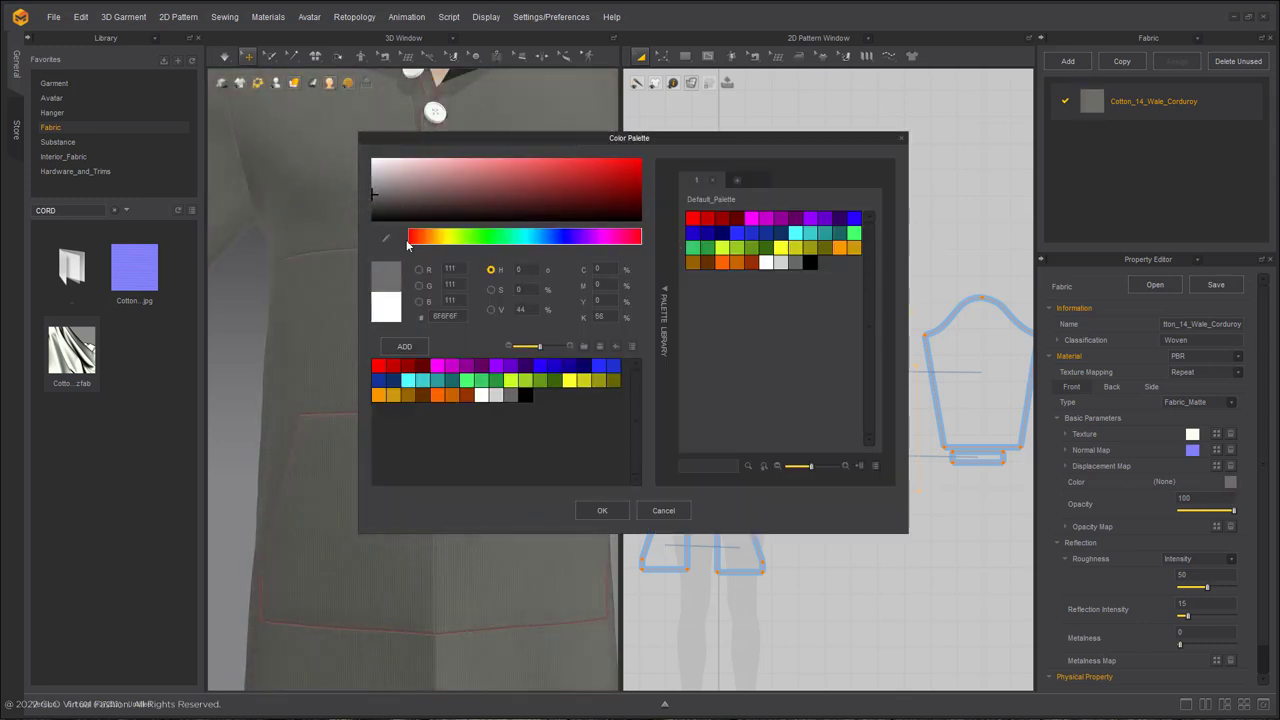
click(597, 514)
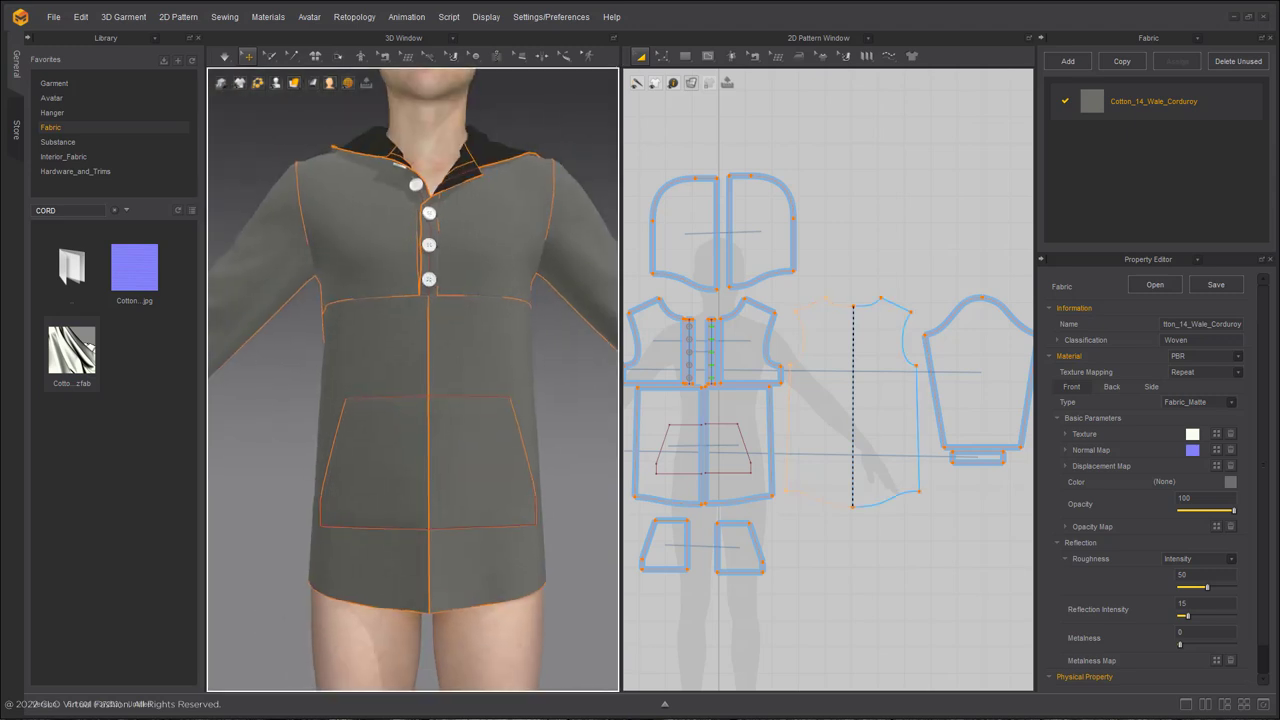
Copy the Cotton_14_Wale_Corduroy fabric and give the copy a darker grey colour
click(1122, 61)
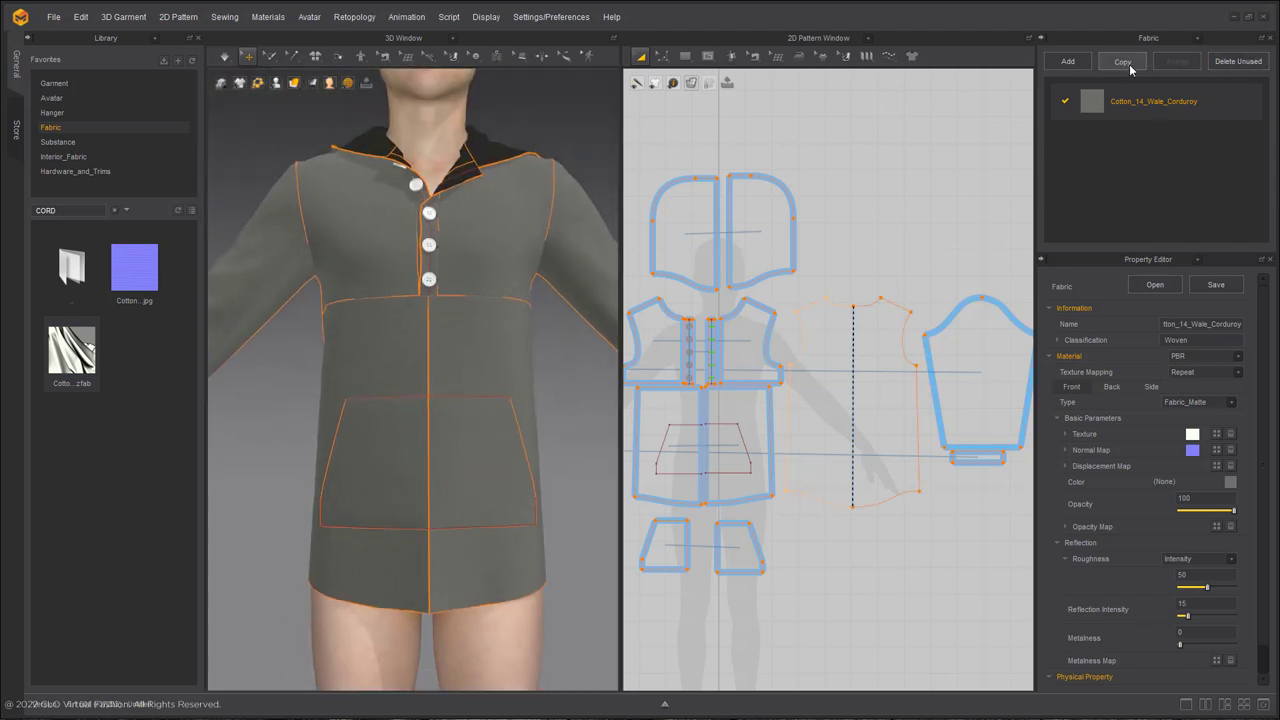
click(1230, 482)
drag(373, 204, 373, 210)
click(603, 510)
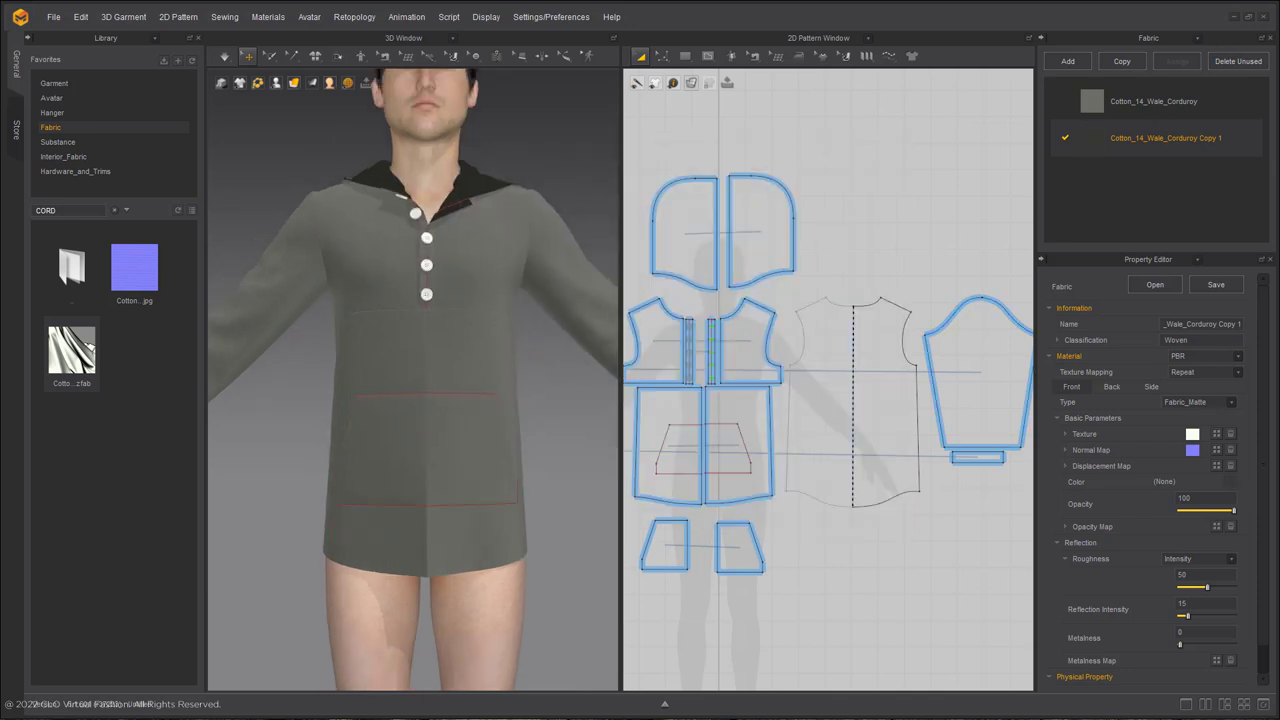
click(985, 189)
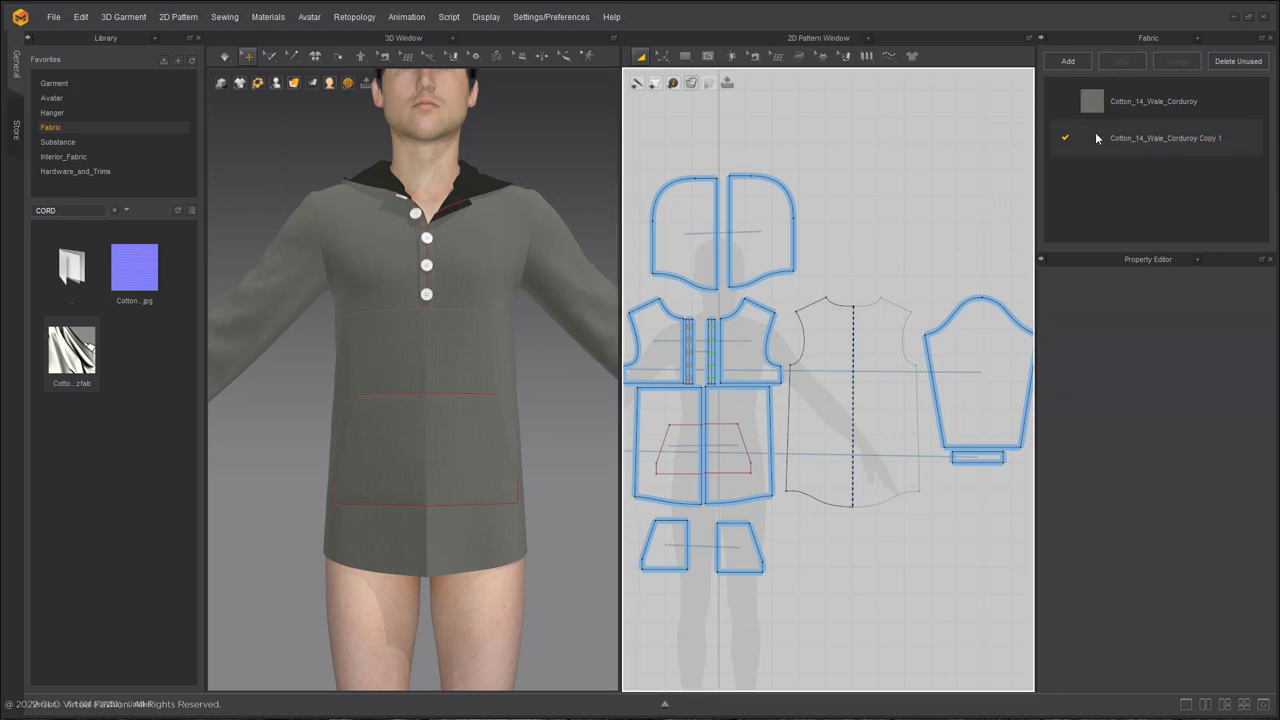
Apply Cotton_14_Wale_Corduroy Copy 1 to the front chest panel on the avatar's left side
drag(1100, 133, 483, 196)
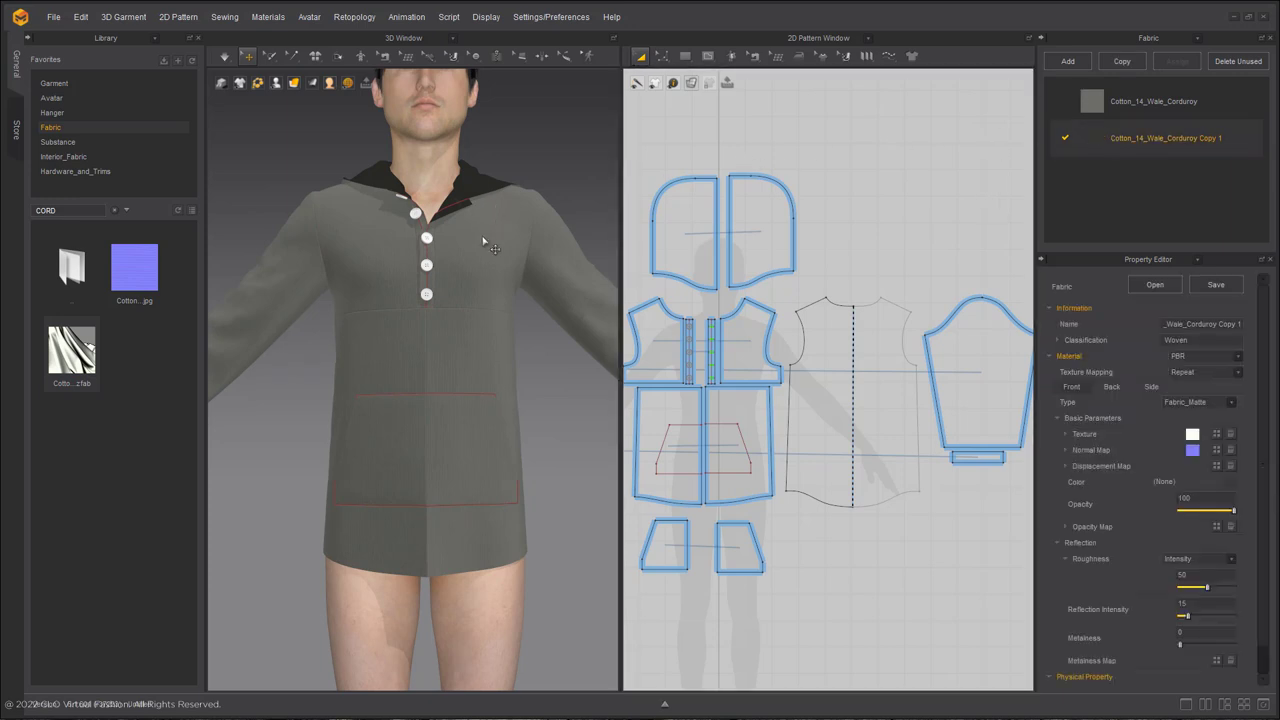
click(484, 243)
scroll(484, 243, up, 5)
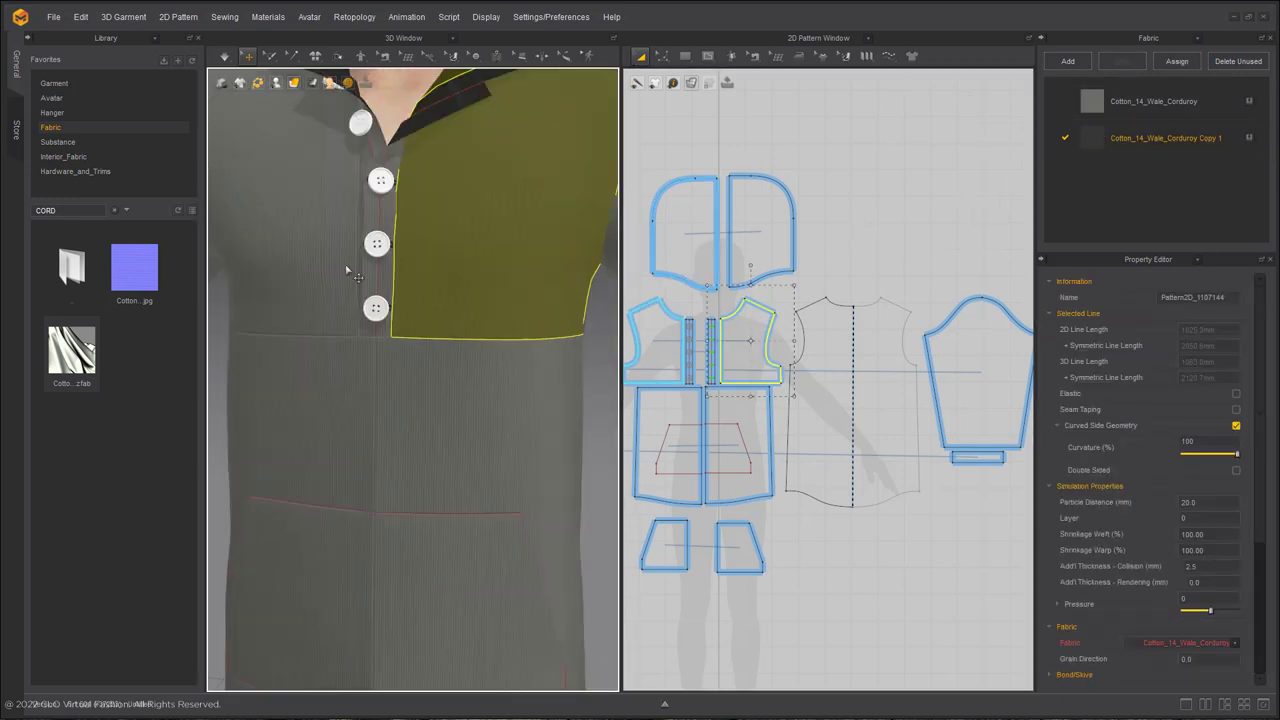
click(1075, 149)
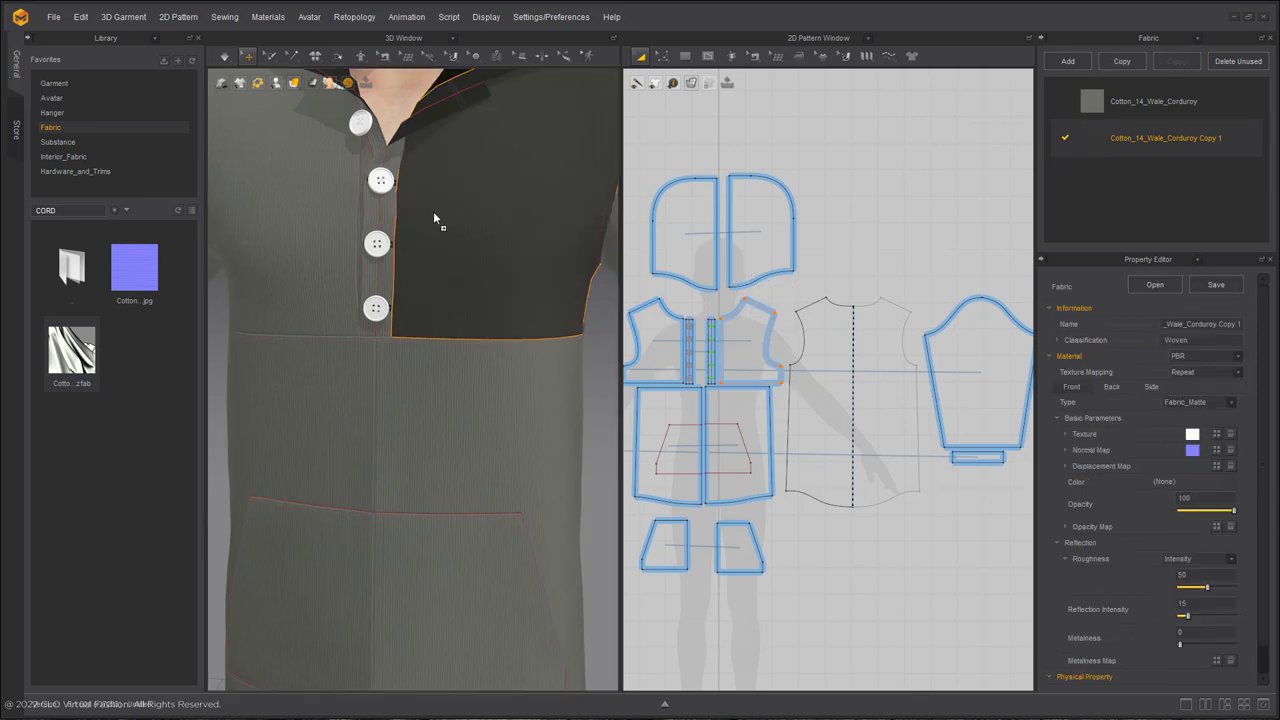
Apply the darker corduroy copy to the placket strip that carries the buttonholes
click(390, 227)
scroll(449, 266, down, 5)
right_drag(440, 250, 525, 234)
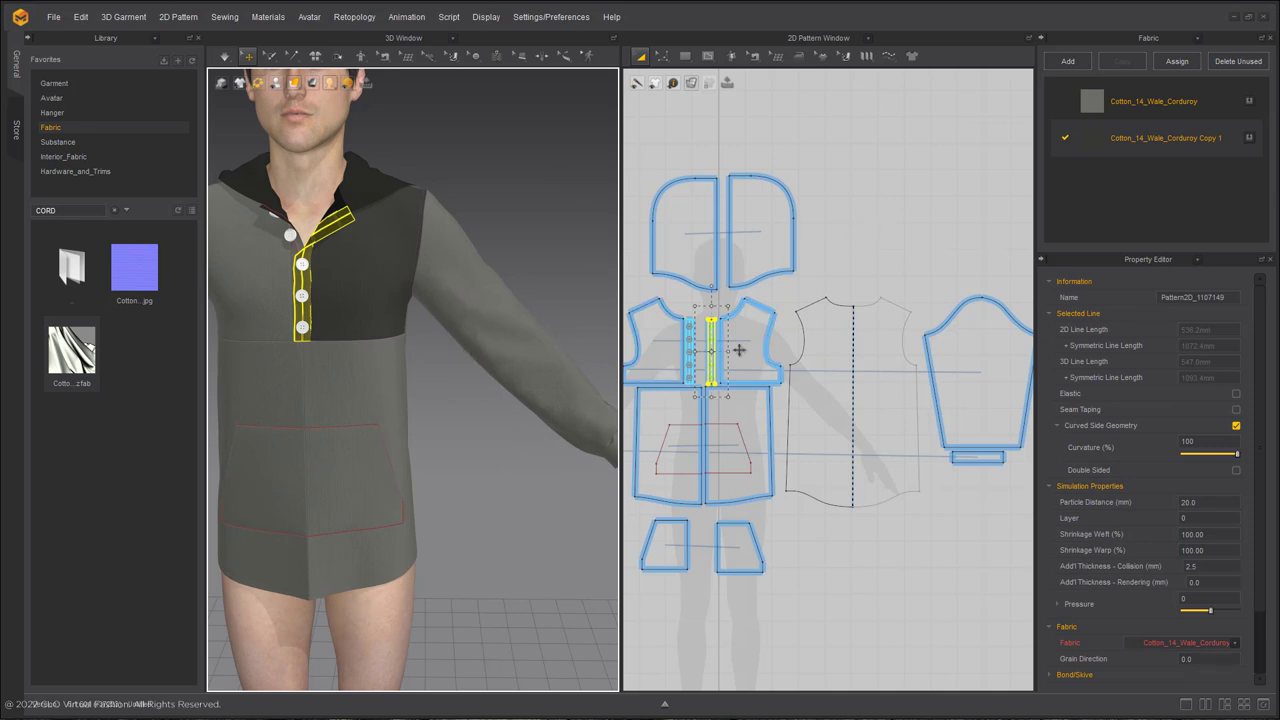
drag(1097, 148, 308, 300)
Apply the darker corduroy copy to the lower front panel on the avatar's left side
click(363, 399)
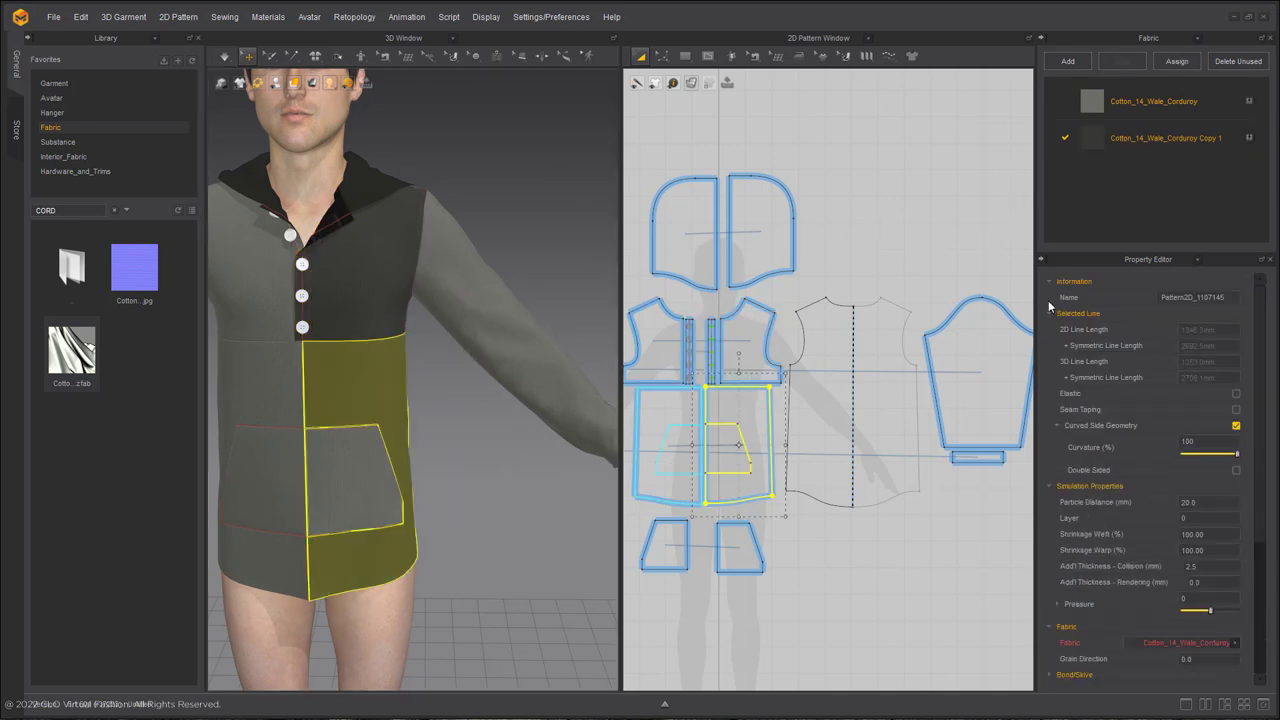
middle_drag(394, 309, 511, 291)
drag(1092, 139, 417, 309)
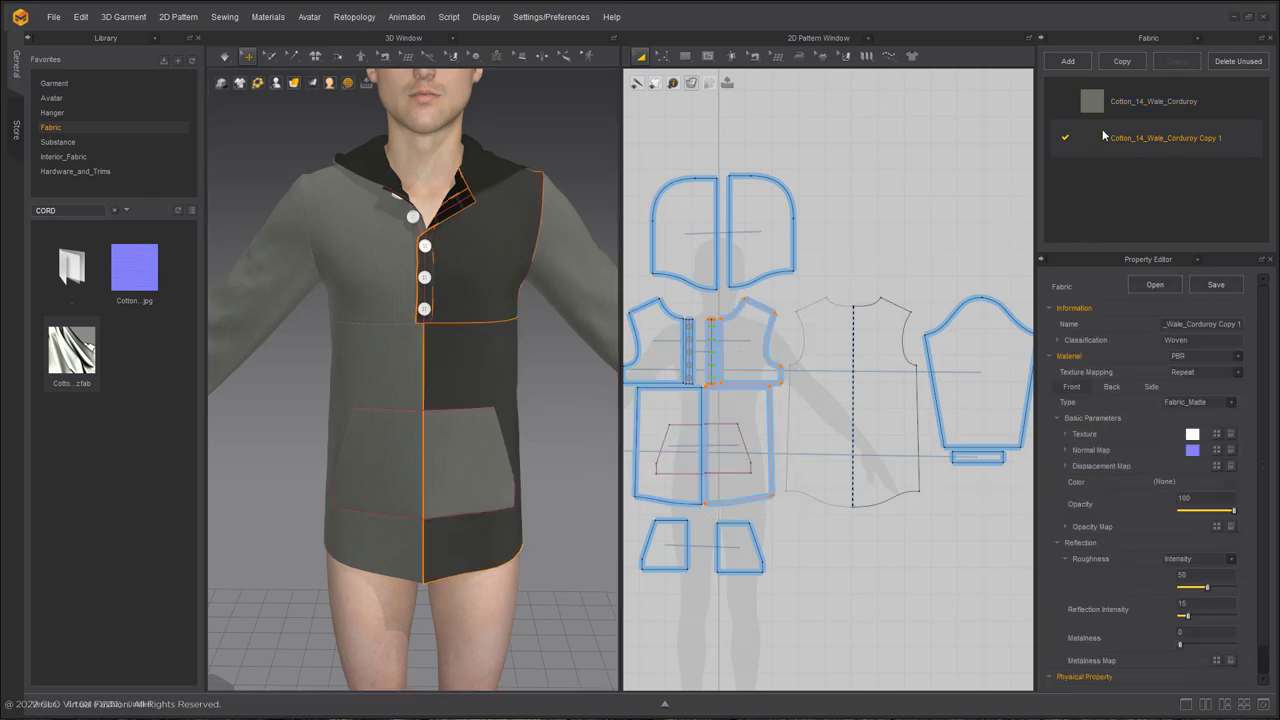
Apply the darker corduroy copy to the hood and display the 2D patterns with their textured surface
click(700, 210)
click(691, 82)
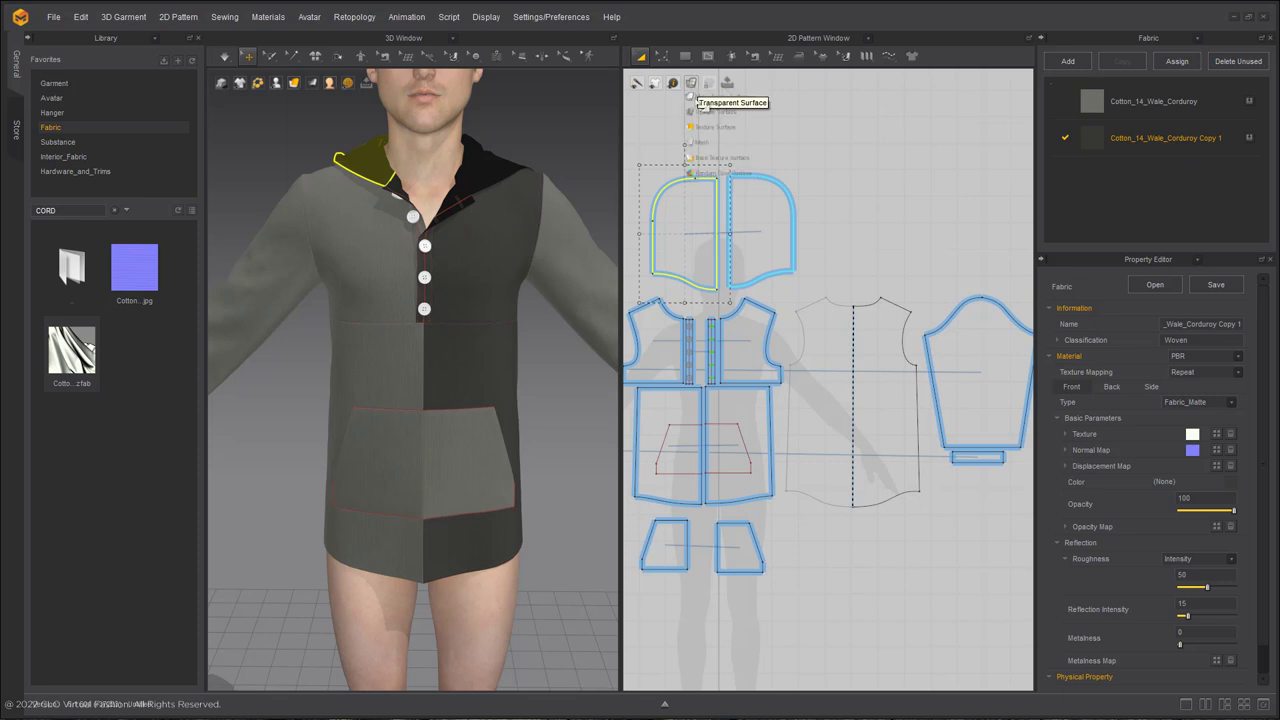
click(697, 131)
Try applying the darker corduroy copy to the back panel and undo it
scroll(894, 184, down, 2)
middle_drag(894, 184, 937, 134)
drag(1206, 140, 928, 268)
key(ctrl+z)
Apply the darker corduroy copy to the pocket half on the avatar's right side
scroll(491, 423, up, 2)
drag(1166, 138, 384, 470)
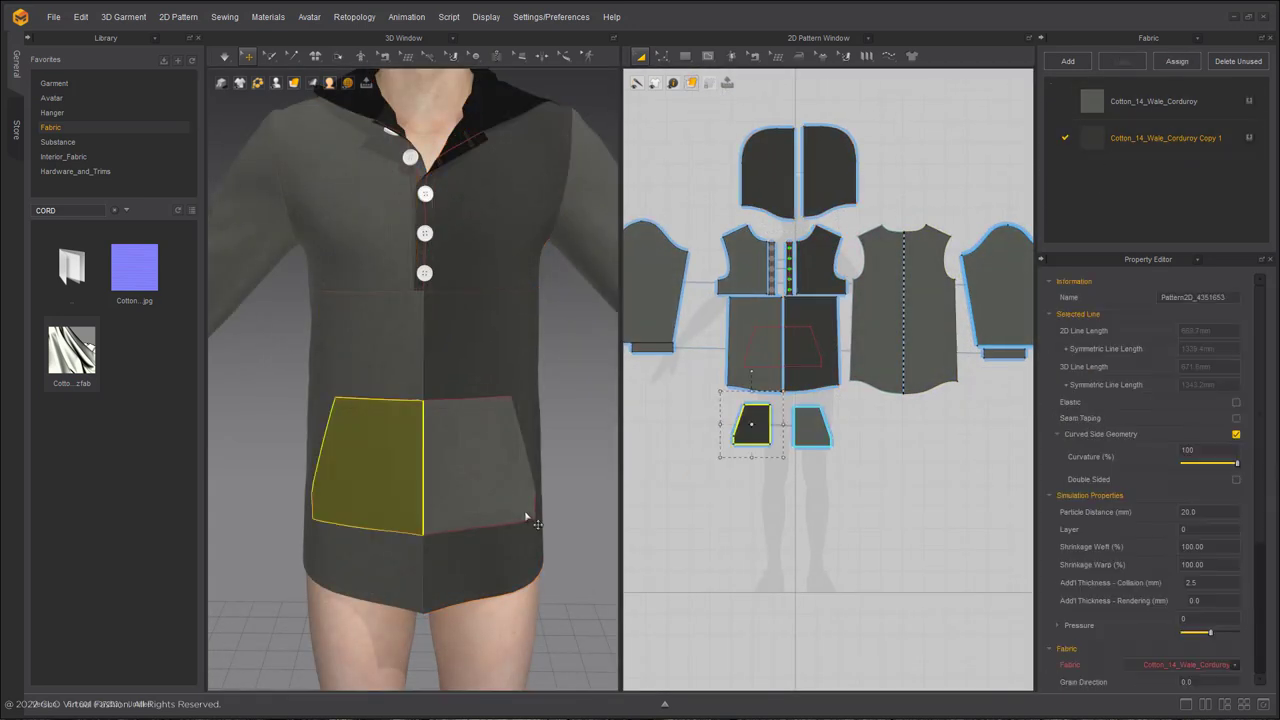
click(276, 466)
Apply the darker corduroy copy to both sleeves
scroll(284, 463, down, 3)
middle_drag(346, 400, 414, 372)
drag(1094, 140, 611, 254)
scroll(535, 345, down, 1)
middle_drag(535, 345, 480, 309)
click(538, 318)
click(306, 99)
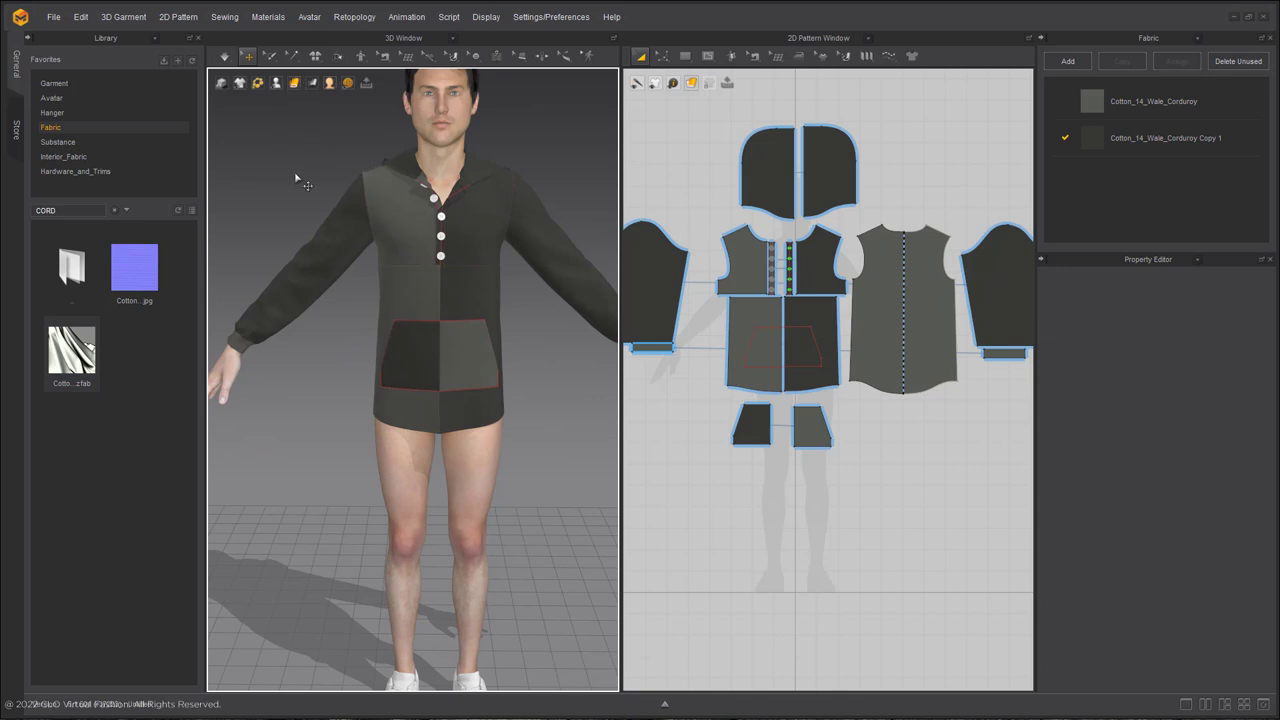
Show the garment's button styles and select the default button for editing
right_drag(297, 177, 391, 219)
scroll(430, 225, up, 3)
scroll(396, 447, down, 2)
middle_drag(422, 287, 435, 412)
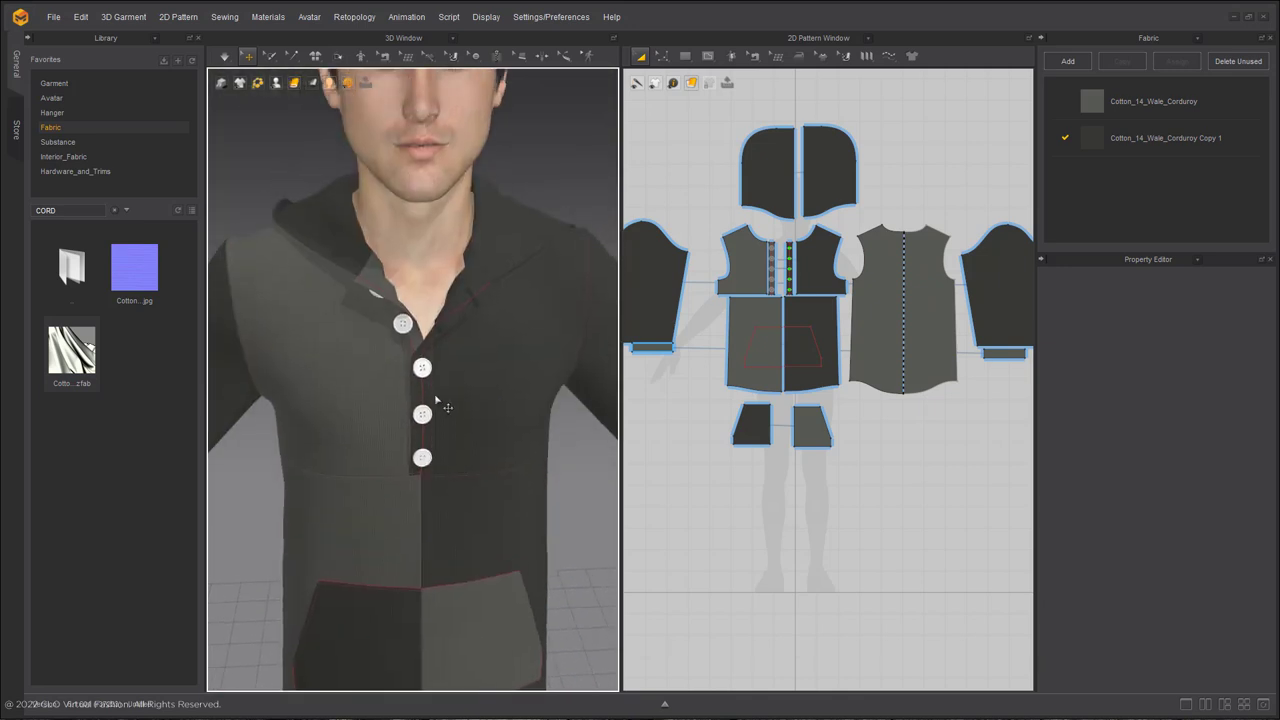
right_drag(396, 377, 426, 365)
click(1197, 38)
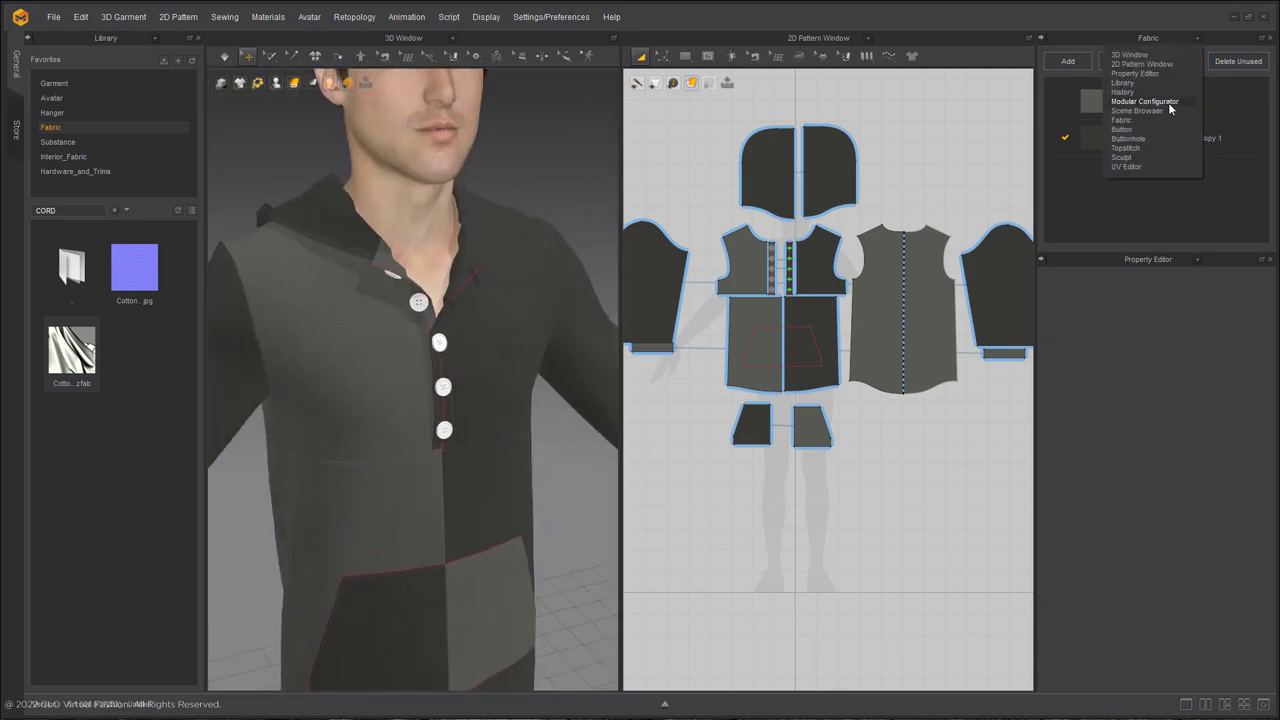
click(1141, 130)
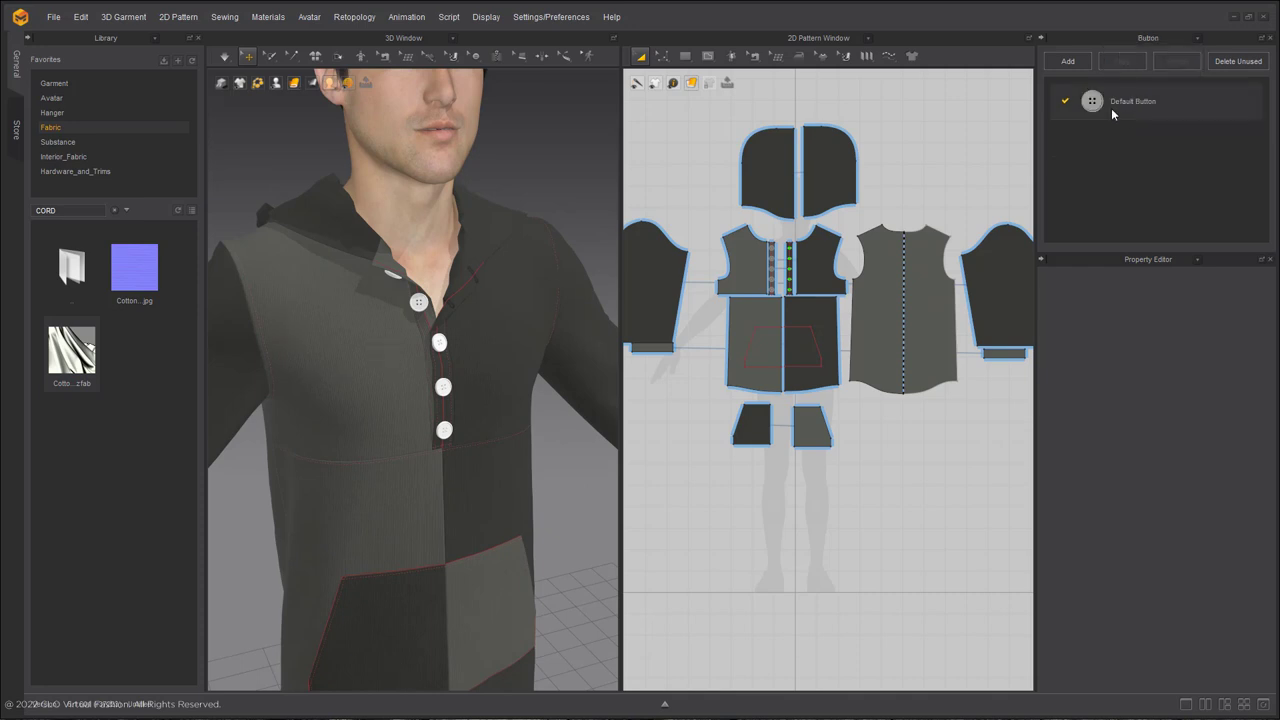
double_click(1110, 104)
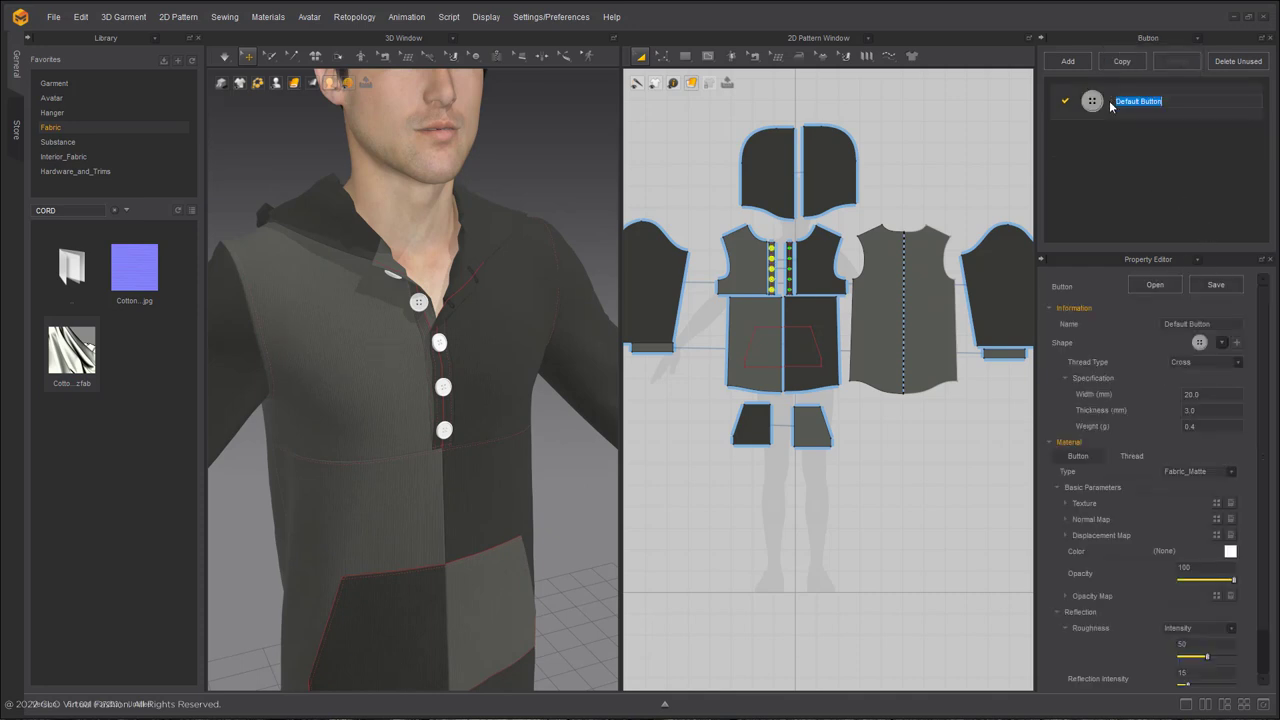
Set the default button's colour to dark grey with RGB 49, 49, 49 and open its material type choices
scroll(444, 430, up, 8)
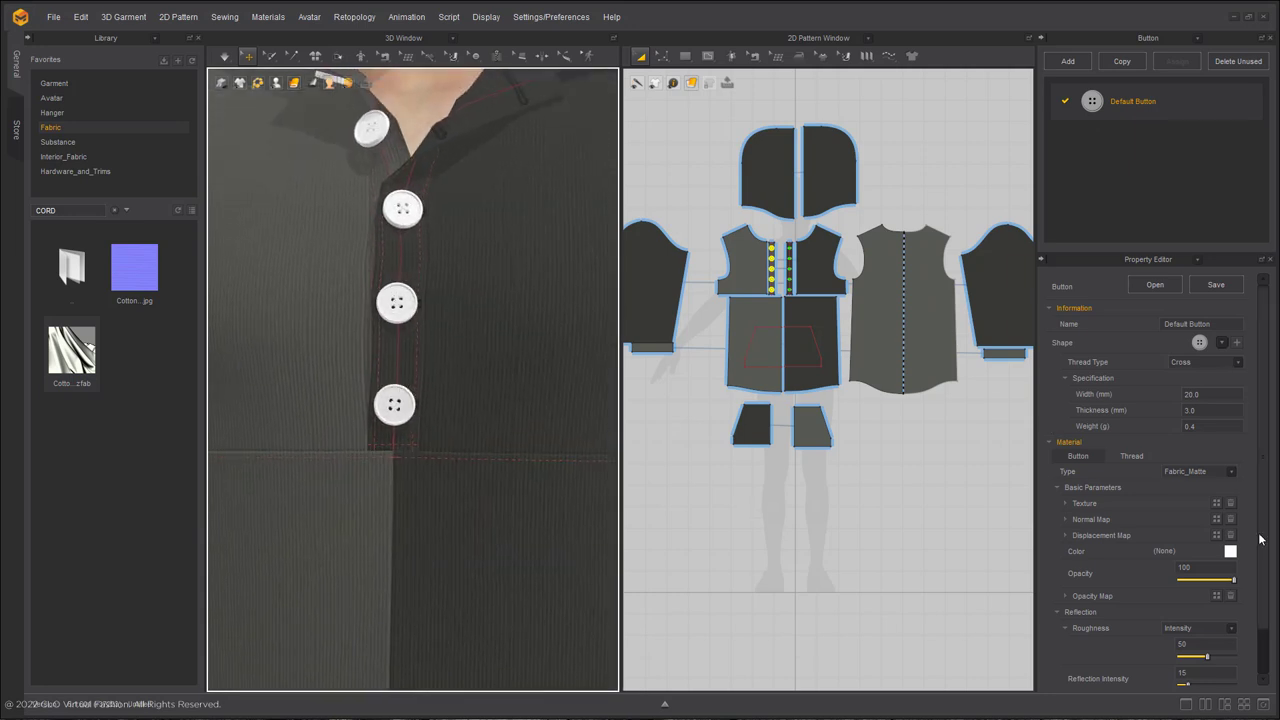
click(1231, 552)
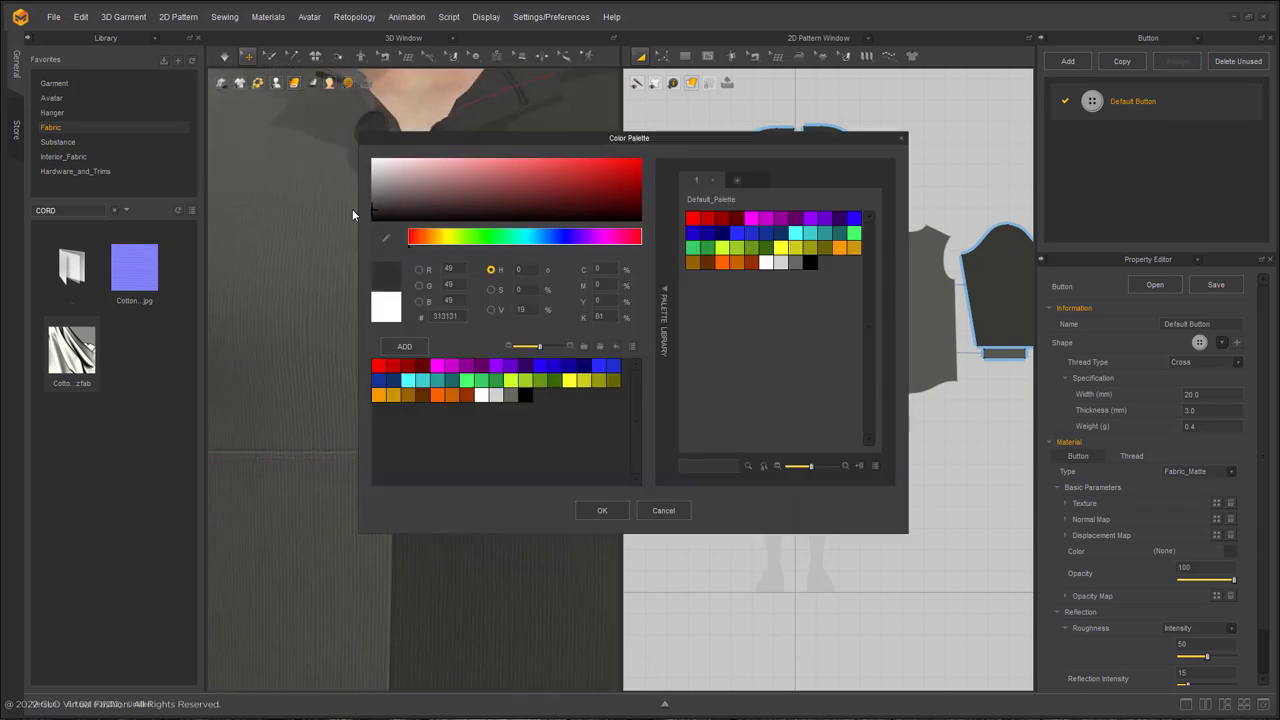
drag(586, 137, 795, 126)
click(872, 500)
click(1232, 472)
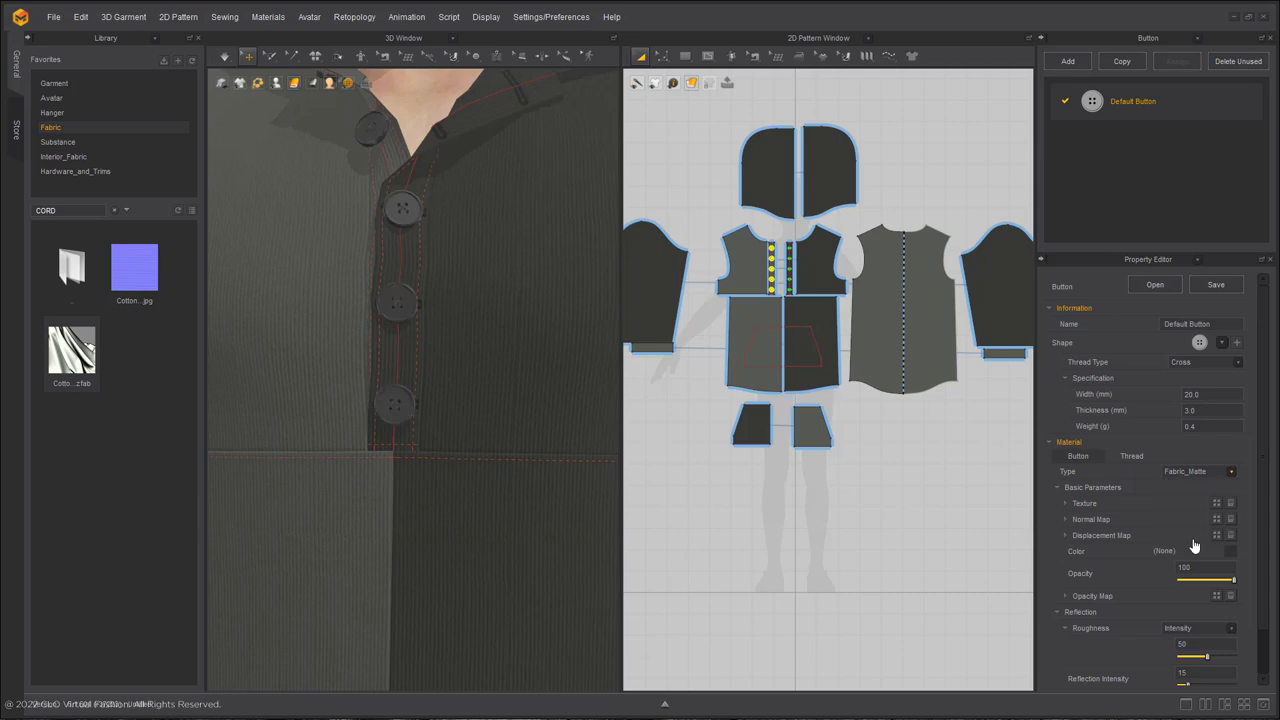
scroll(372, 345, down, 2)
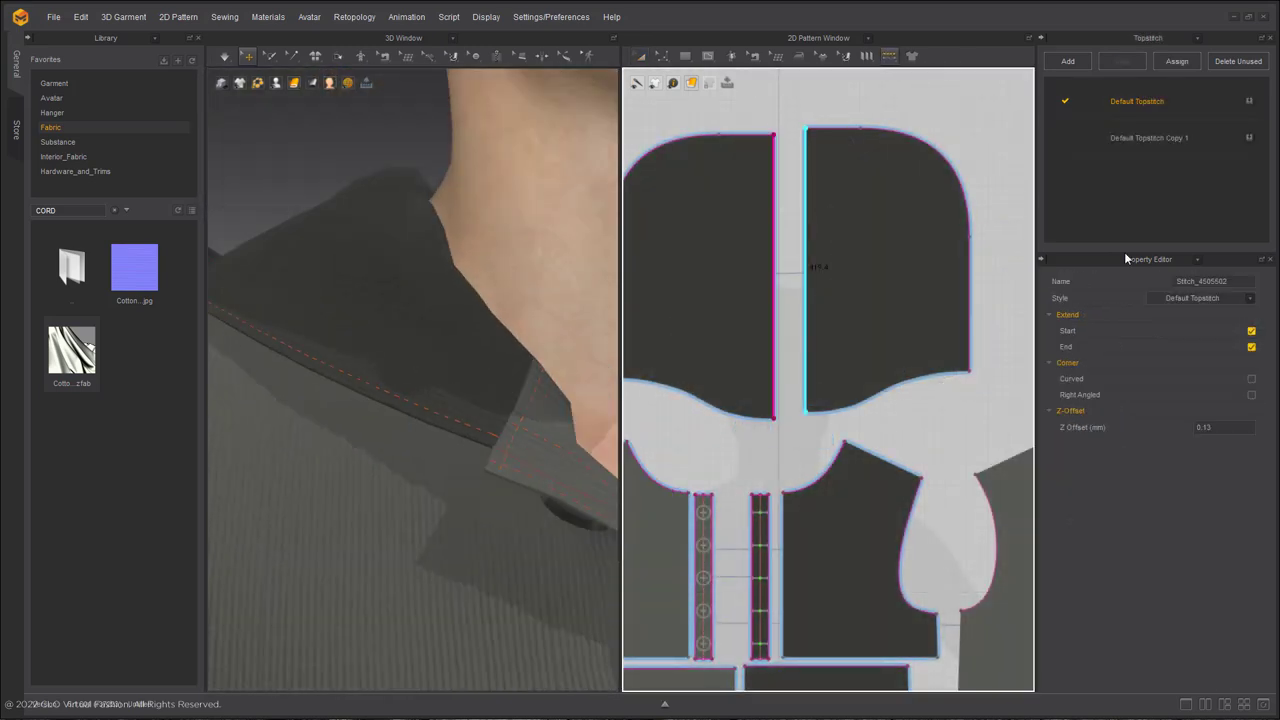
Select Default Topstitch Copy 1 and examine the topstitching on the 3D hoodie
click(1139, 143)
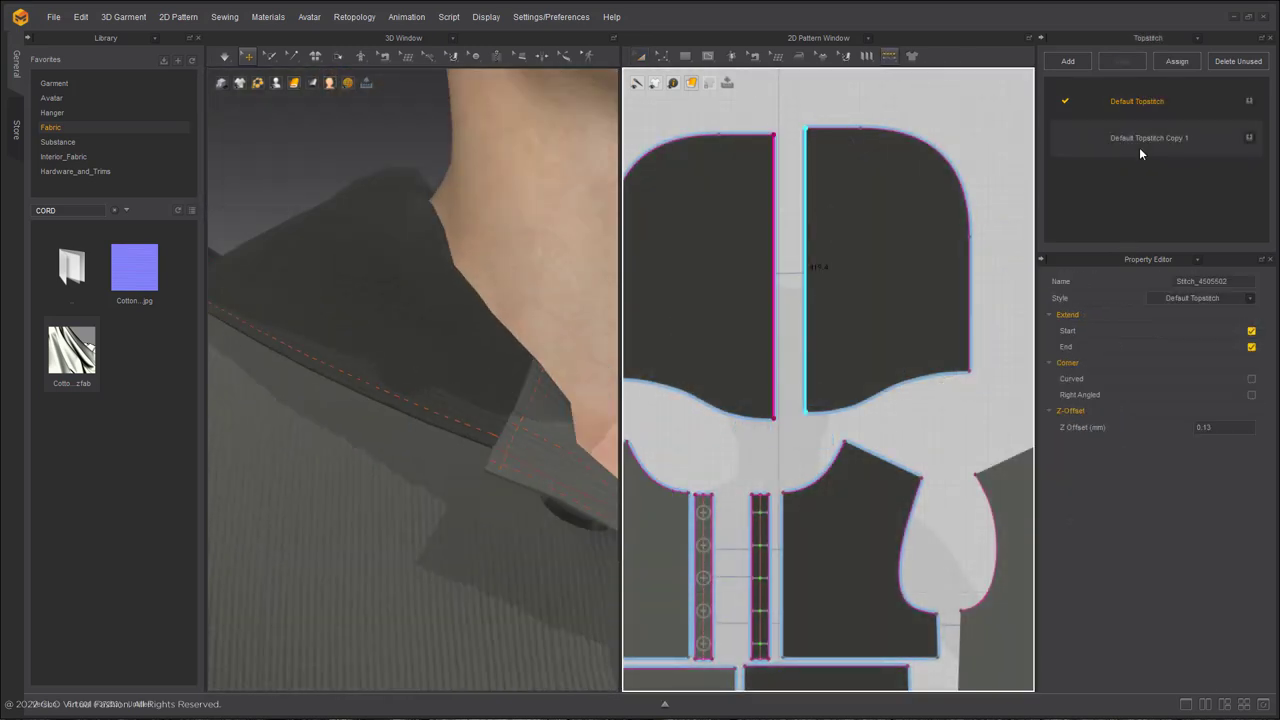
right_drag(366, 436, 294, 337)
scroll(346, 374, down, 4)
scroll(363, 346, up, 3)
scroll(364, 347, down, 5)
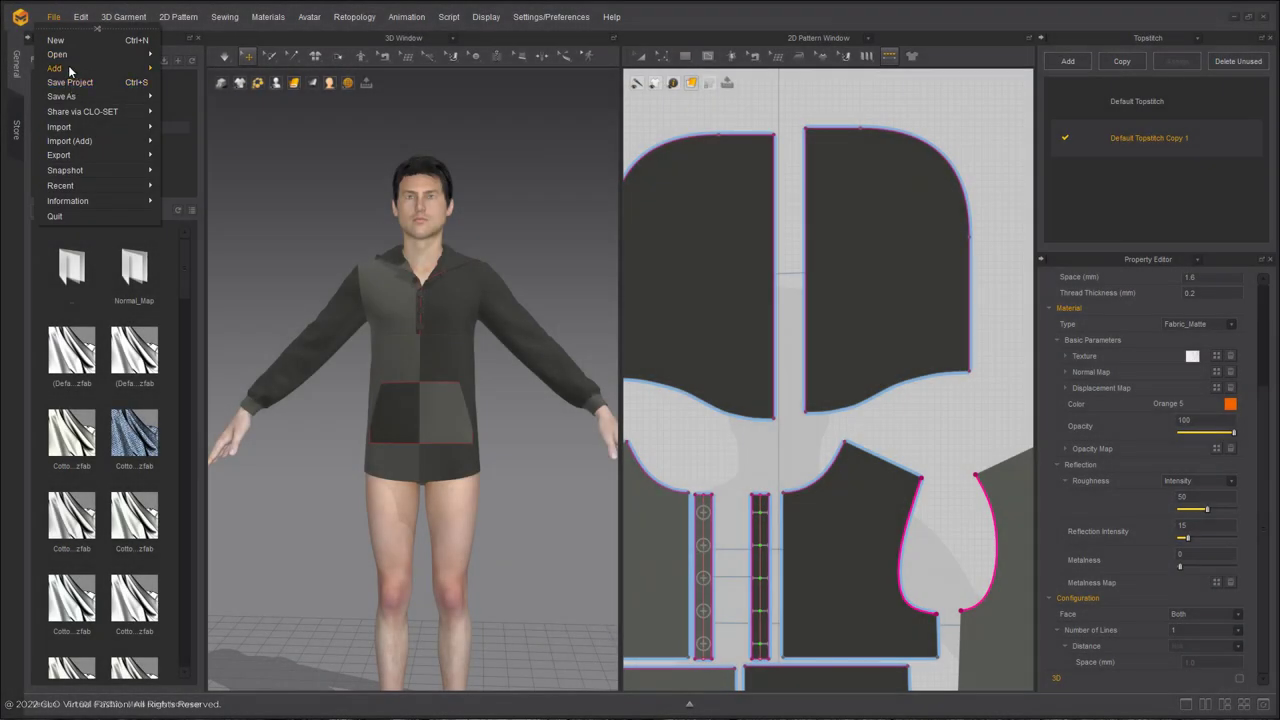
Save the garment as a new project file in the Mens comfy techwear folder
mouse_move(62, 96)
click(275, 96)
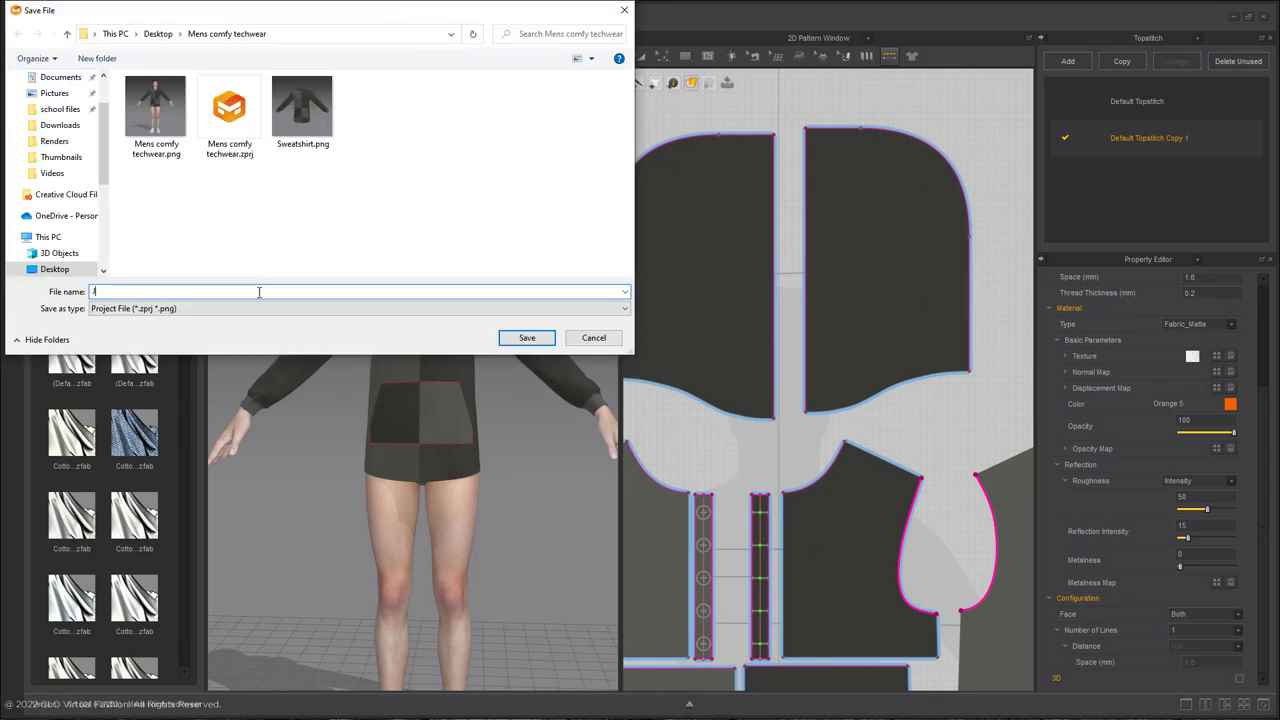
key(Return)
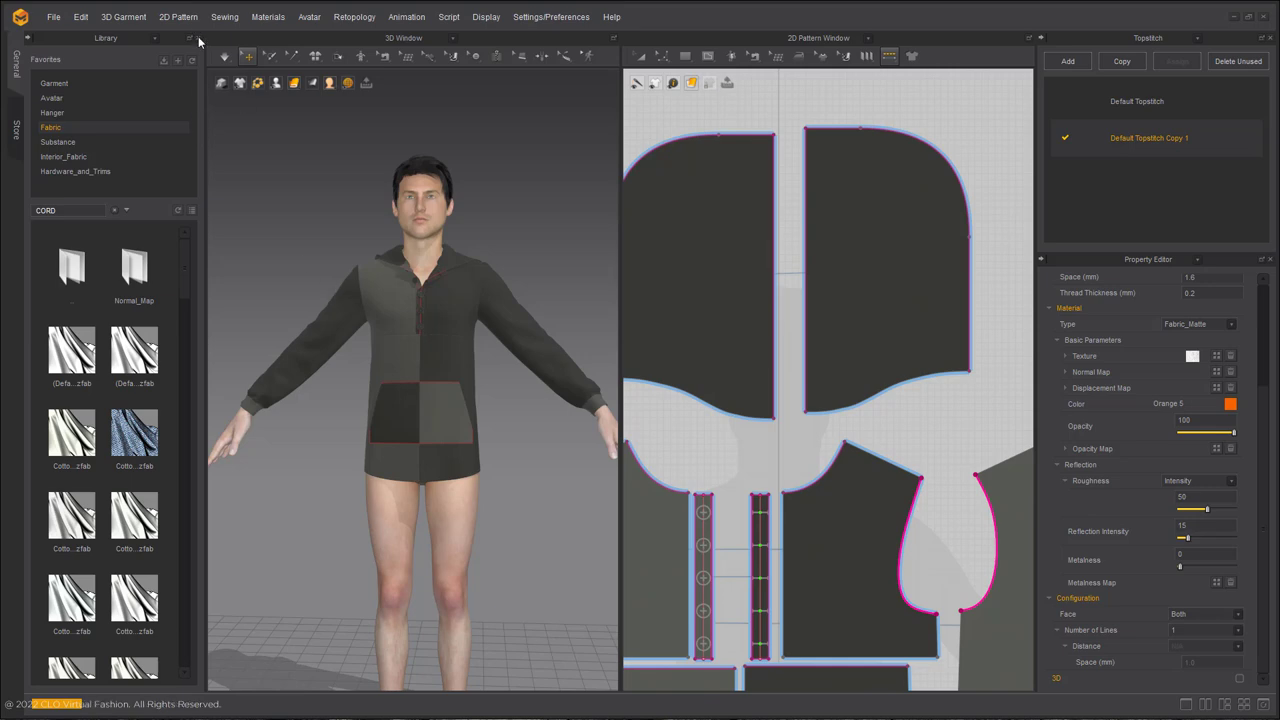
Close the library and delete the lighter grey pocket pattern piece
click(199, 39)
scroll(330, 260, down, 3)
scroll(960, 255, down, 8)
middle_drag(958, 265, 806, 193)
click(549, 55)
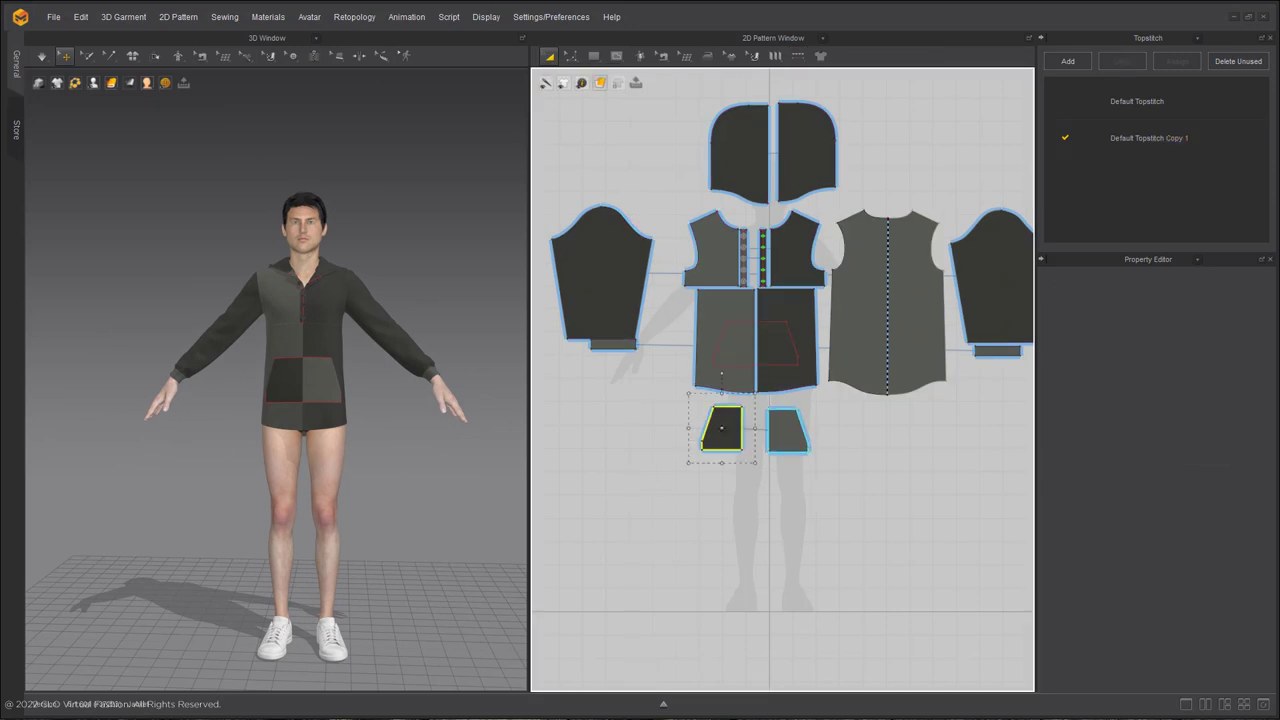
click(801, 425)
key(Delete)
Offset the lower neckline edge of the hood pattern as an internal line at a distance of 5 mm
scroll(366, 486, up, 5)
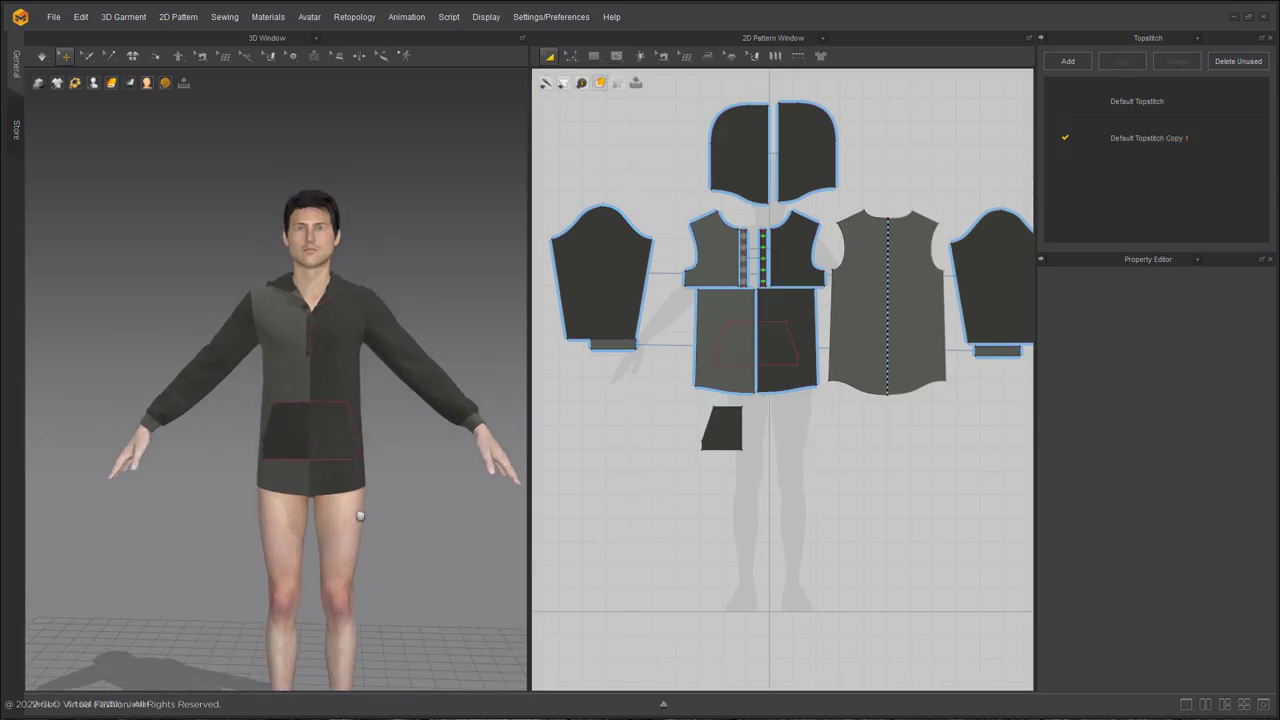
scroll(821, 151, up, 3)
scroll(778, 110, up, 2)
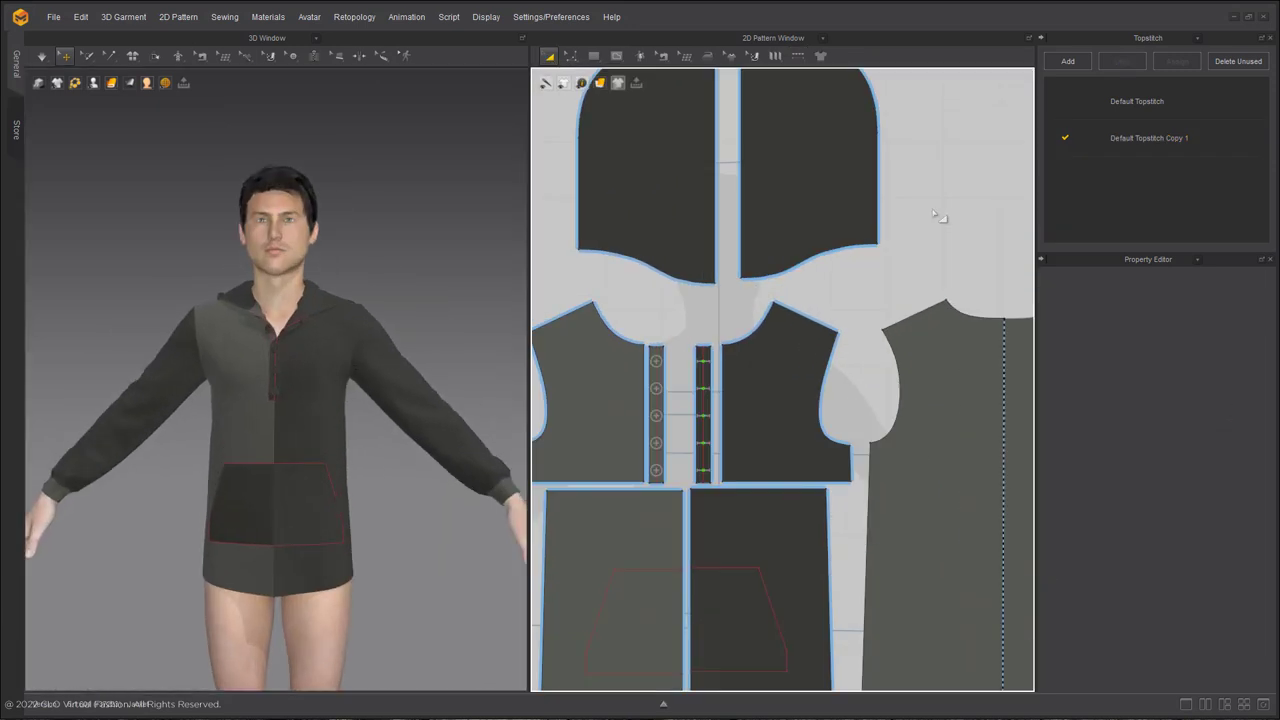
click(795, 261)
right_click(657, 268)
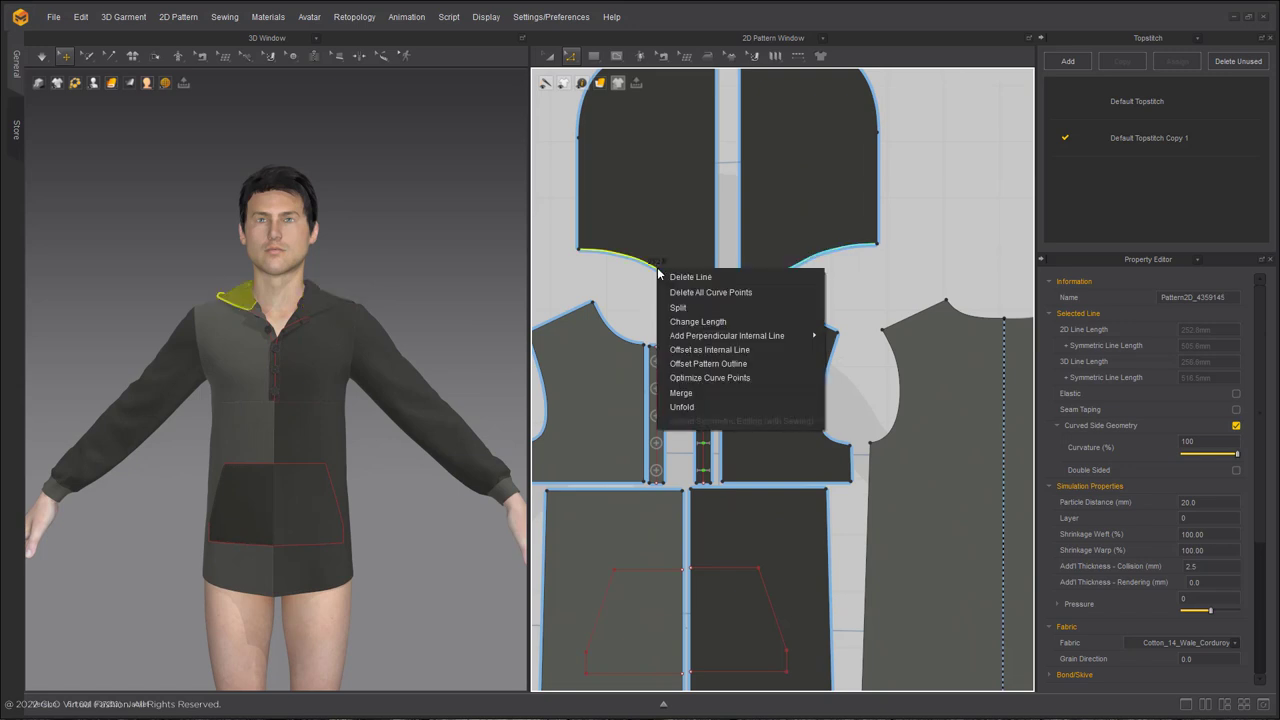
click(761, 350)
text(5)
click(617, 405)
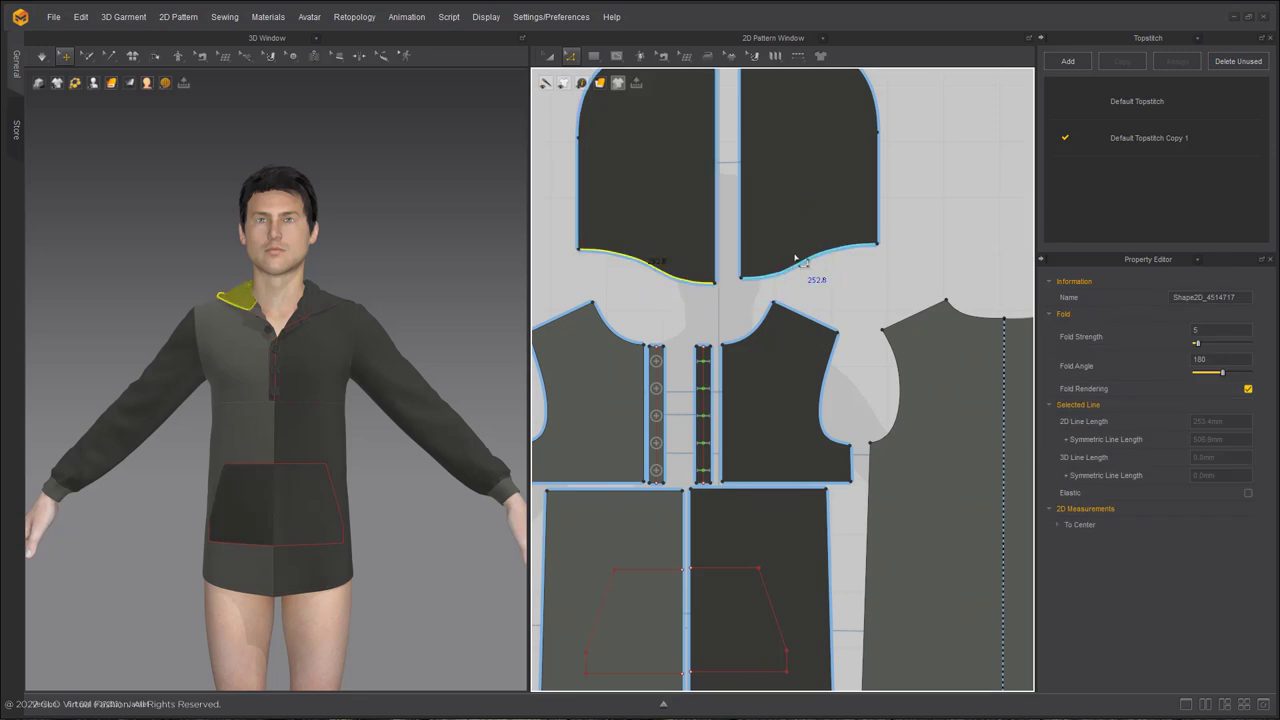
Offset the lower neckline edge of the second hood pattern as an internal line
right_click(795, 259)
click(830, 343)
key(Return)
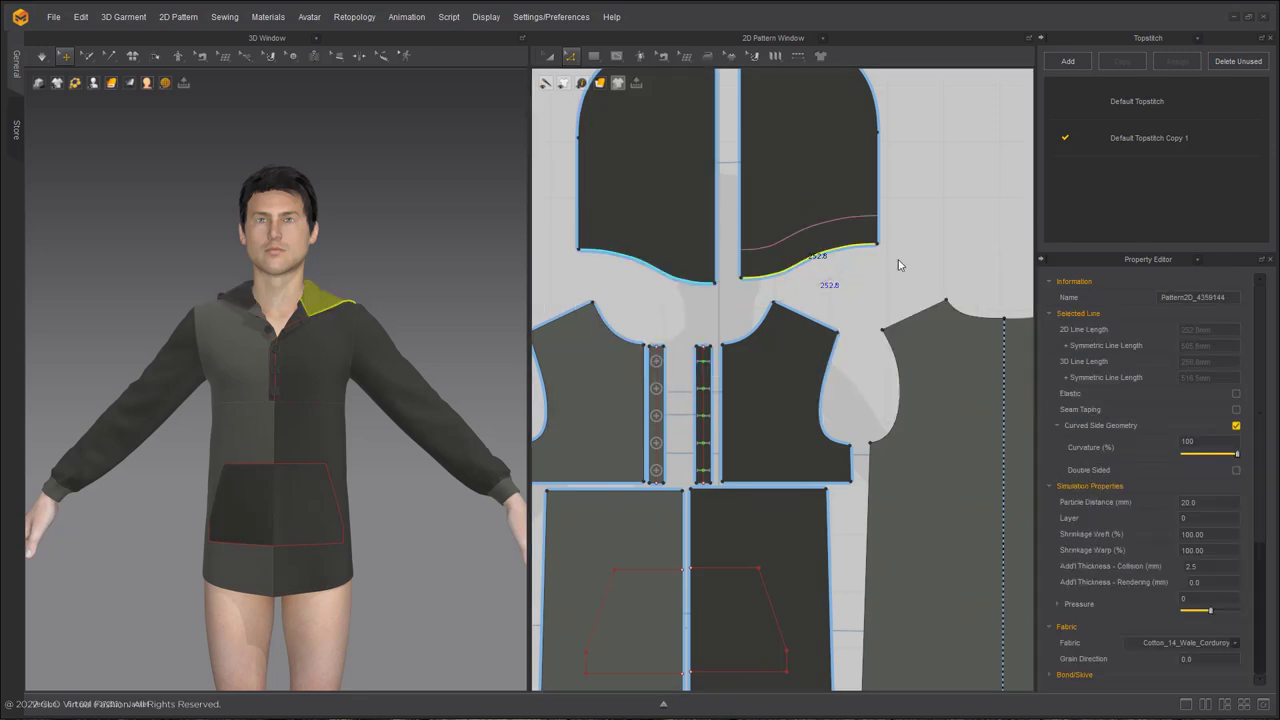
Cut the hood patterns along the offset line and delete the upper hood parts, leaving only the collar strips
scroll(300, 305, up, 3)
mouse_move(420, 310)
right_down()
mouse_move(354, 317)
mouse_move(425, 312)
right_up()
scroll(400, 300, up, 2)
right_click(825, 222)
click(862, 306)
scroll(797, 270, down, 4)
key(a)
click(738, 240)
key(Delete)
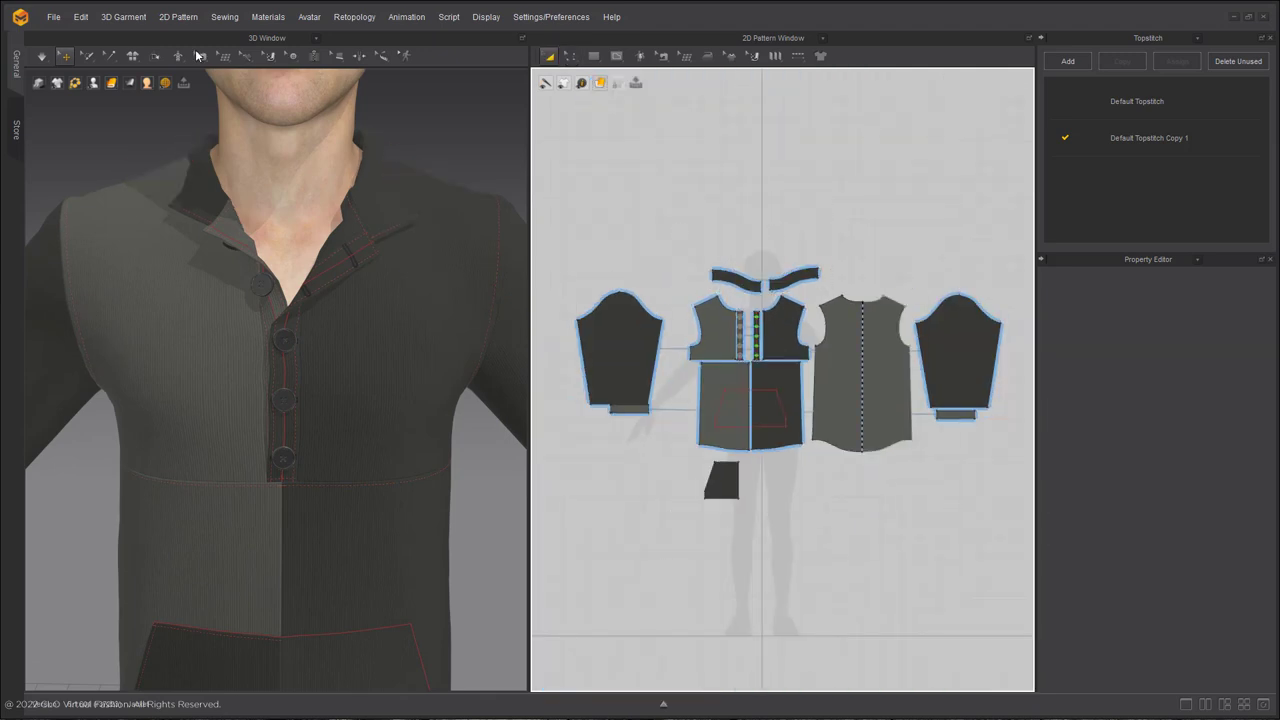
Delete one of the two placket pieces and remove the buttons from the remaining placket
scroll(803, 339, up, 5)
click(671, 323)
key(Delete)
click(292, 57)
click(314, 100)
scroll(620, 345, up, 2)
middle_drag(629, 407, 726, 346)
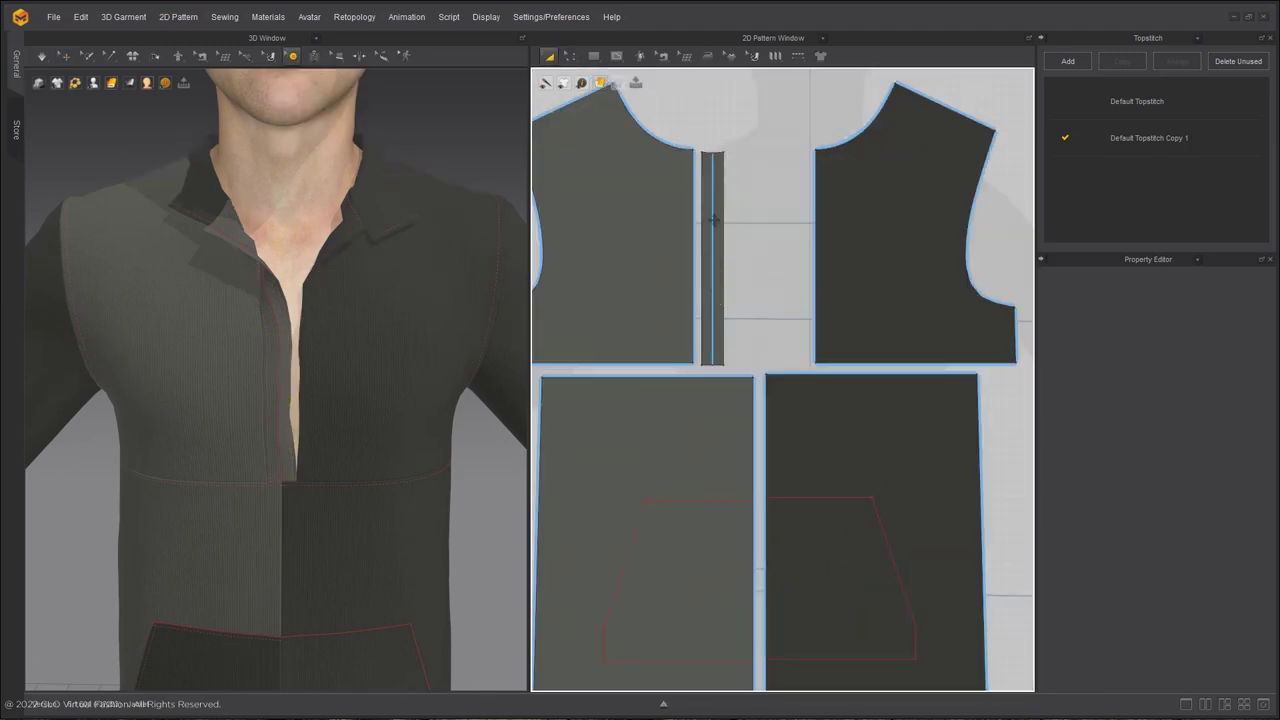
Cut the remaining placket along its centre line and merge the adjoining strip into the lighter front panel
right_click(716, 210)
click(766, 294)
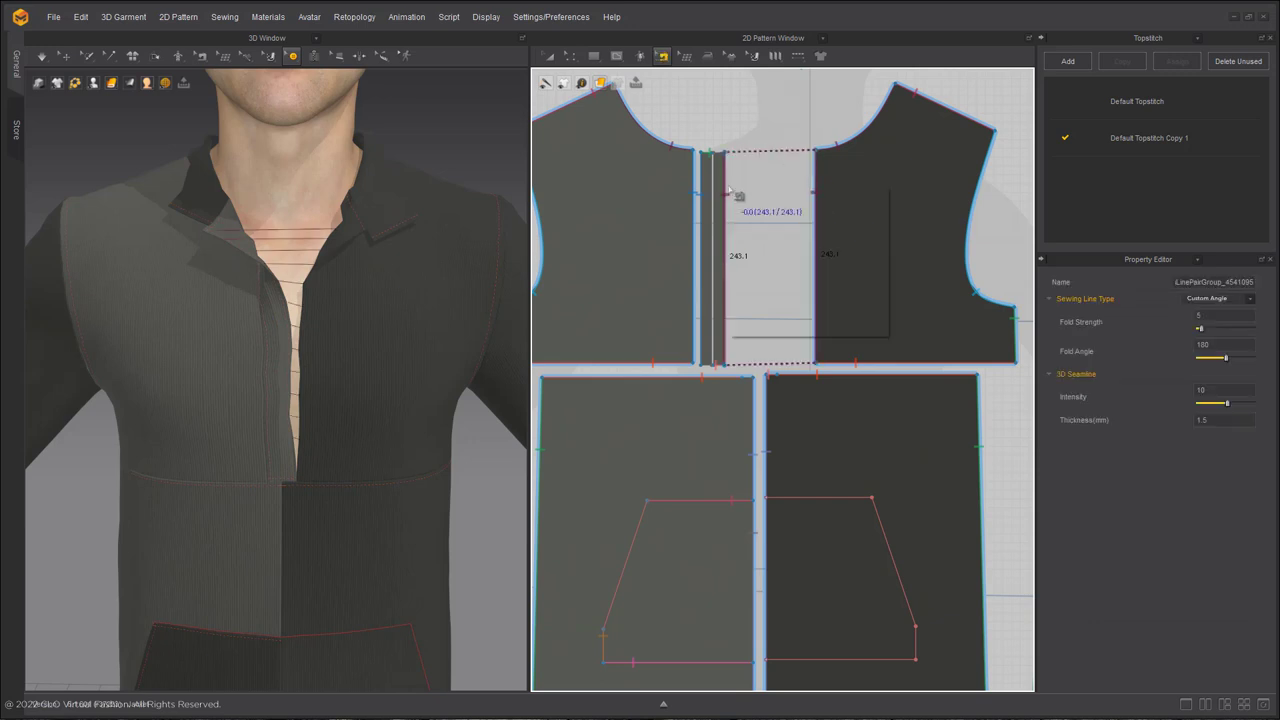
right_click(727, 190)
click(750, 244)
right_click(706, 203)
click(736, 257)
Replace the dark upper front panel with a mirrored copy of the lighter grey one, placed at the centre front
key(a)
shift+click(750, 240)
drag(816, 333, 872, 338)
scroll(857, 240, down, 5)
scroll(802, 295, up, 5)
click(868, 289)
scroll(828, 246, down, 3)
click(828, 246)
drag(911, 231, 907, 200)
Merge the upper and lower front panels into one full-length light grey panel on each side
scroll(888, 214, up, 3)
click(840, 320)
key(z)
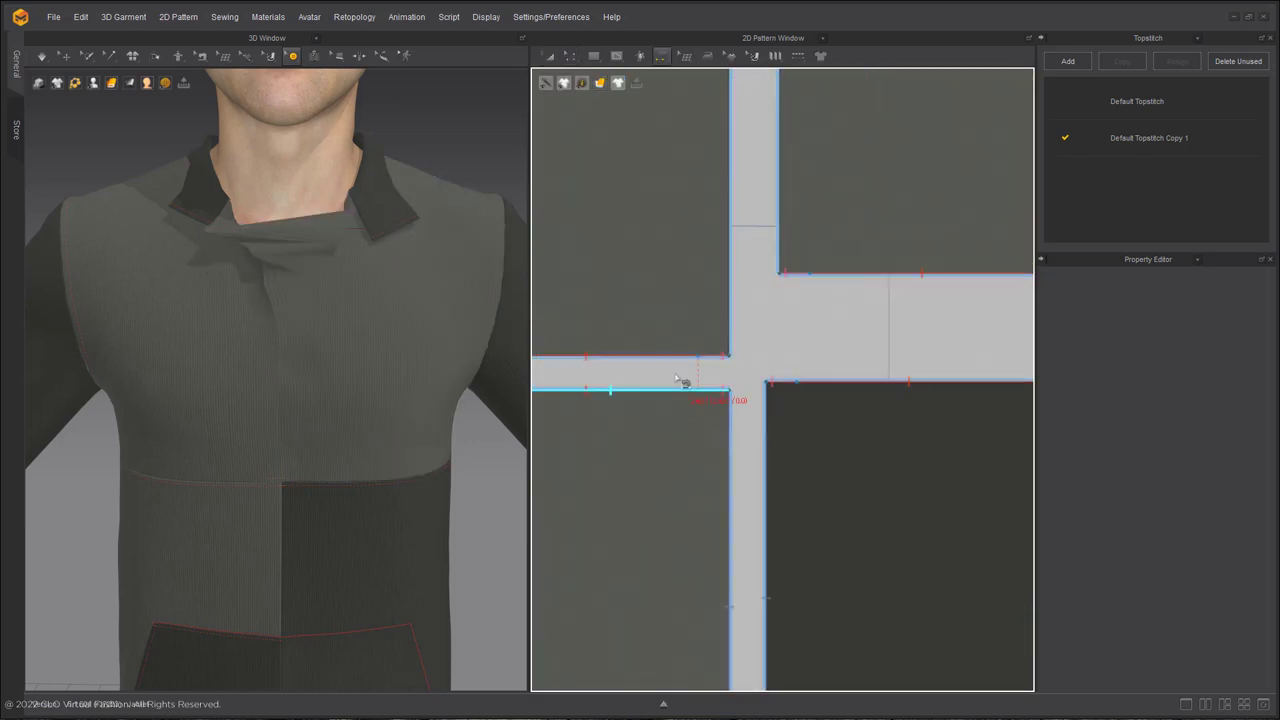
scroll(682, 404, down, 2)
middle_drag(682, 404, 797, 392)
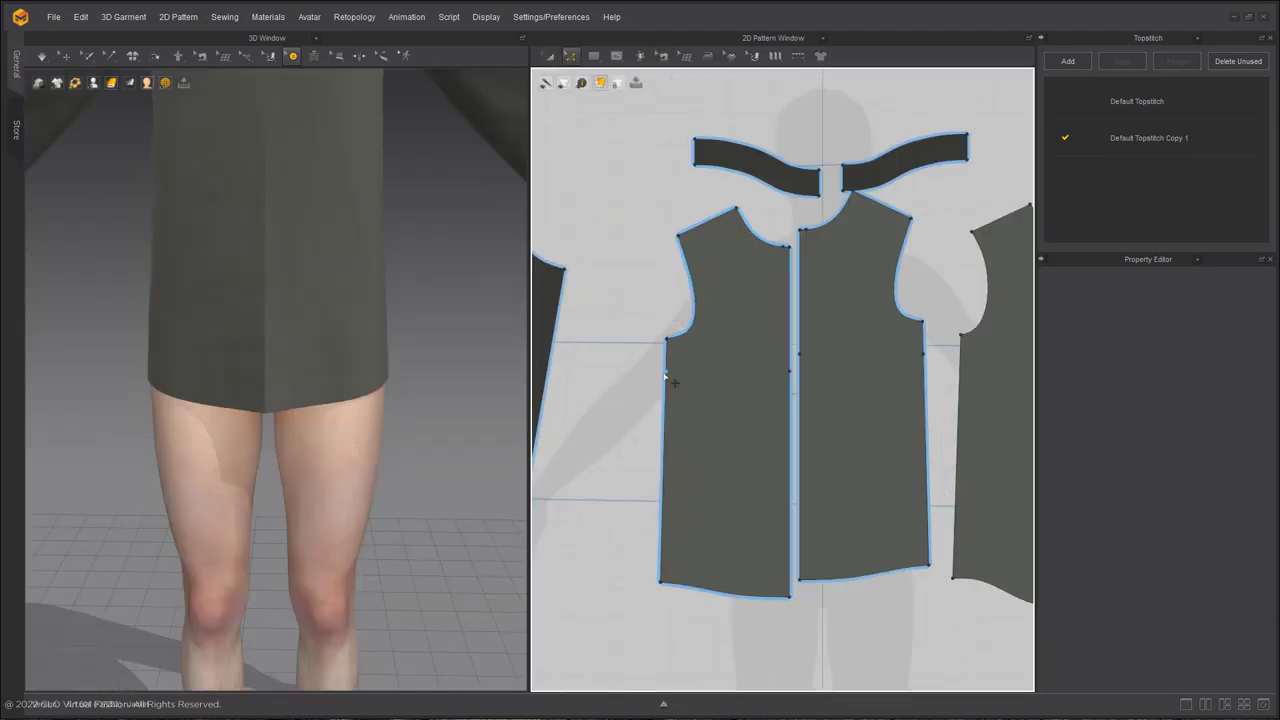
scroll(662, 360, up, 1)
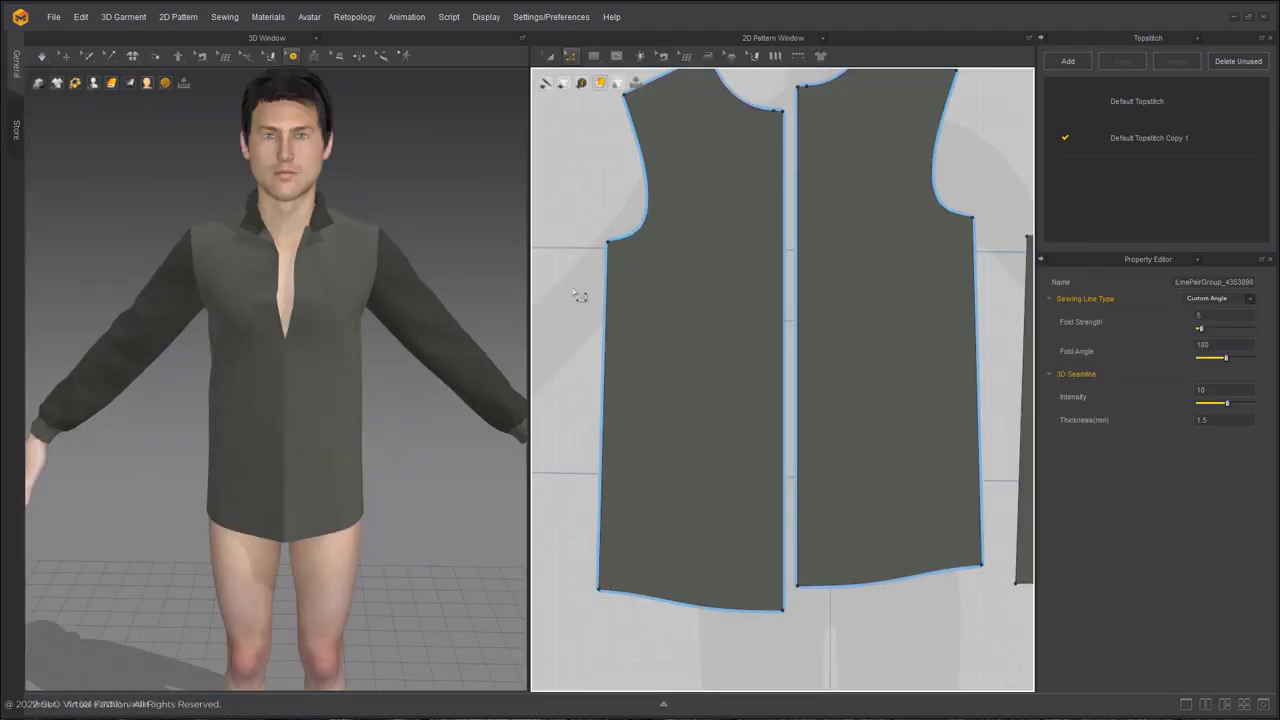
Compare the side edge lengths of the front and back panels
scroll(628, 341, down, 3)
click(619, 343)
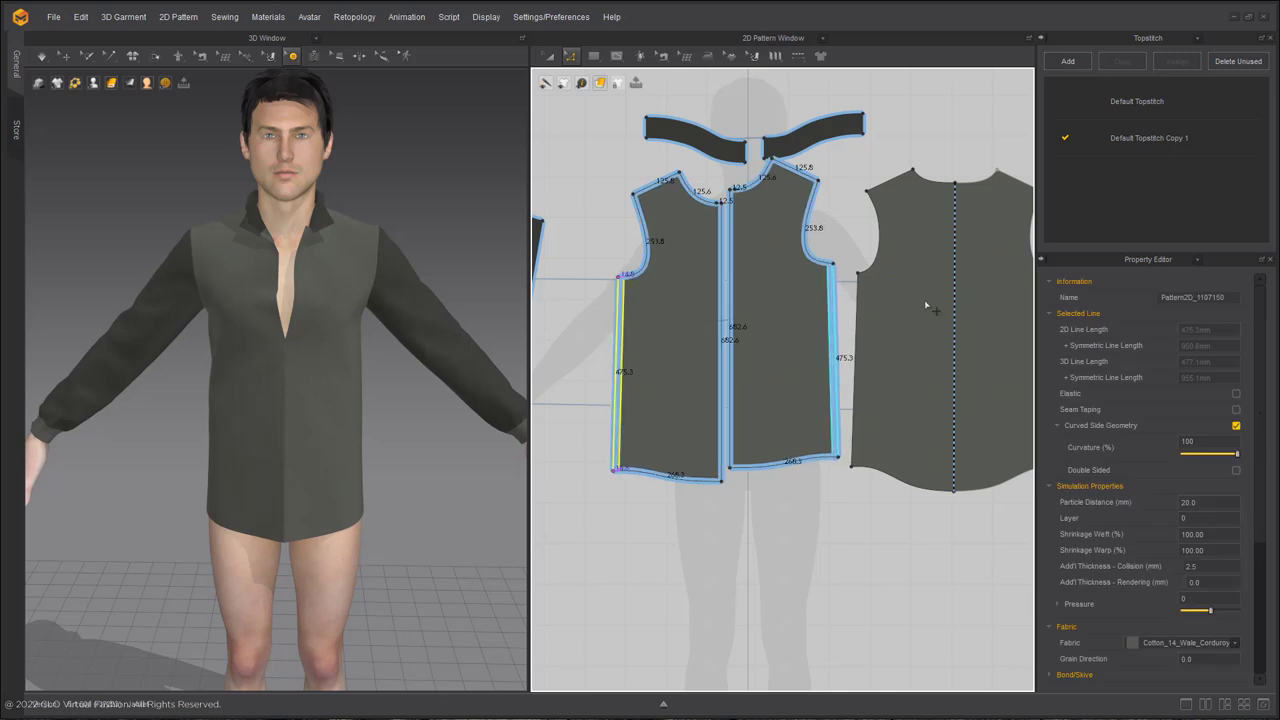
scroll(640, 340, down, 1)
middle_drag(760, 345, 640, 337)
click(855, 336)
middle_drag(559, 305, 624, 327)
scroll(630, 300, up, 5)
right_click(640, 258)
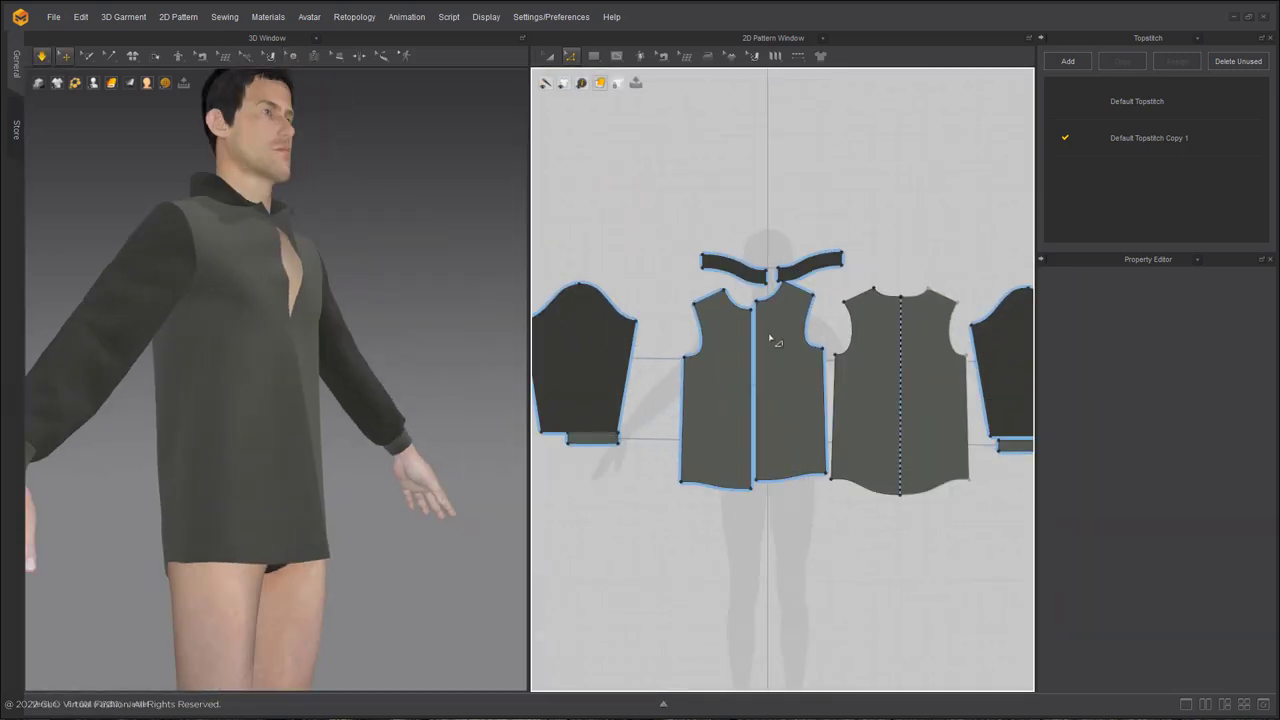
Sew the collar strips to the extended front necklines and simulate the garment
scroll(766, 337, down, 2)
key(ctrl+a)
drag(926, 266, 928, 257)
right_drag(357, 466, 348, 367)
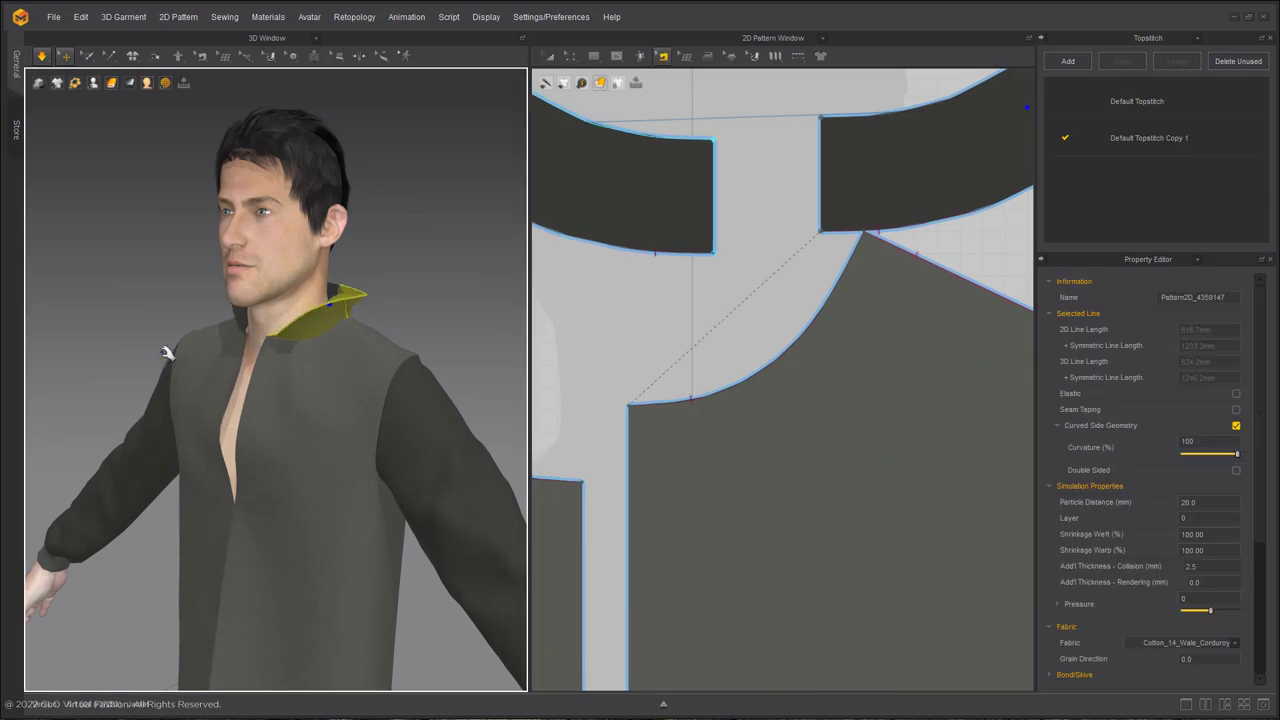
Fold the collar upright around the avatar's neck with the Fold Arrangement tool
right_drag(247, 343, 155, 67)
click(155, 56)
drag(243, 319, 230, 316)
right_drag(230, 316, 266, 431)
middle_drag(266, 431, 263, 211)
Remove the sewing along the centre front edges of the two front panels
scroll(263, 211, down, 4)
scroll(812, 400, down, 6)
middle_drag(812, 450, 822, 283)
click(822, 283)
scroll(306, 320, down, 2)
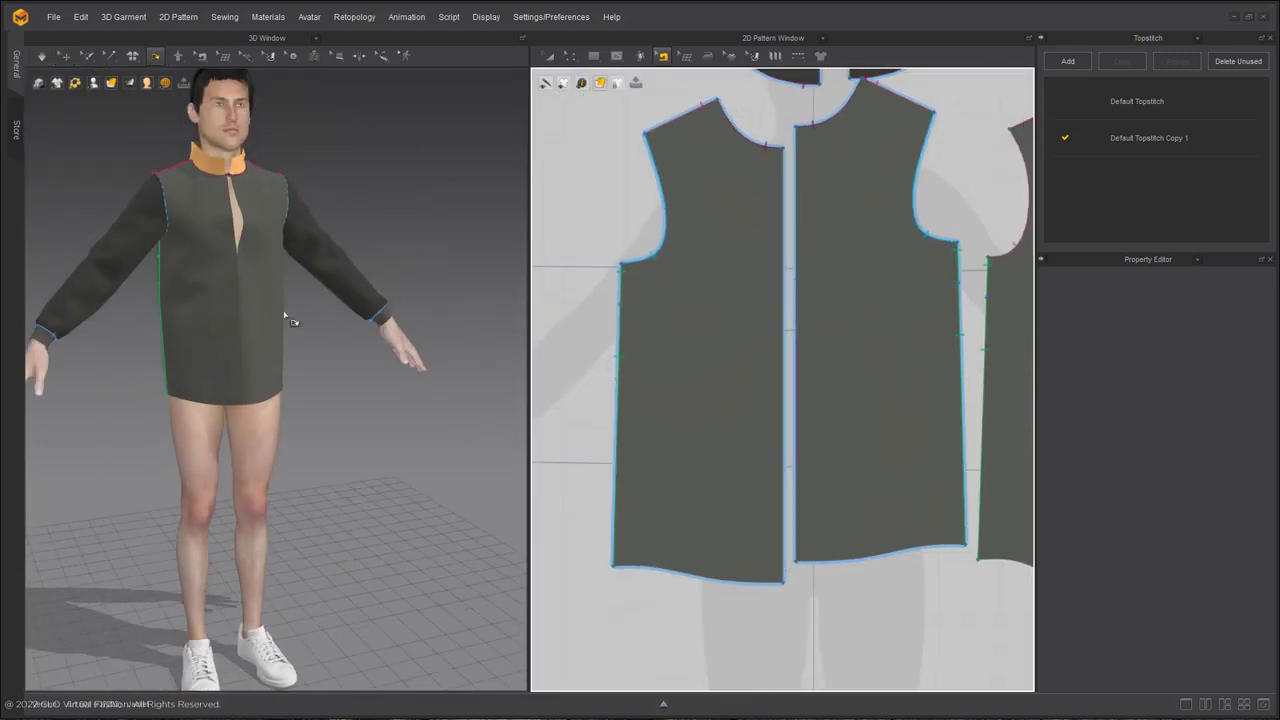
Delete all curve points from the hem edges of the front and back panels
right_drag(306, 320, 248, 320)
scroll(800, 500, down, 2)
middle_drag(847, 580, 780, 509)
key(z)
click(795, 471)
shift+click(936, 487)
right_click(999, 509)
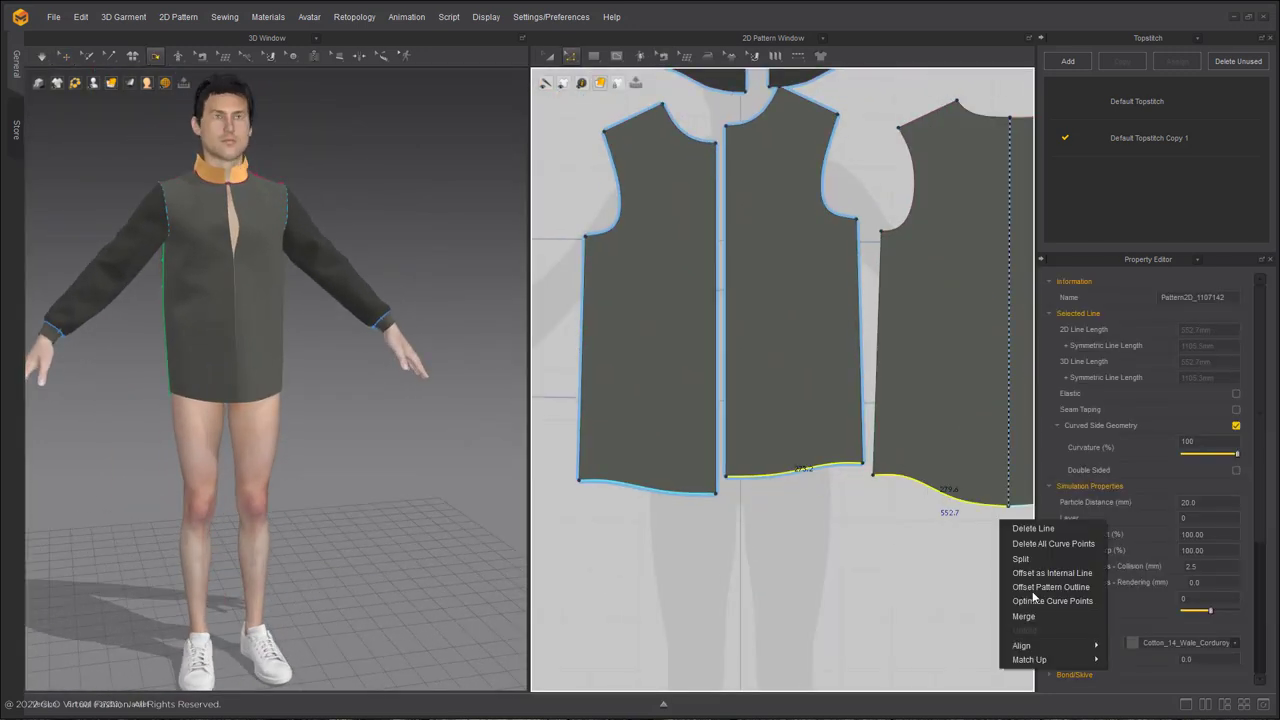
click(1061, 545)
Align the centre and side hem points of the back panel horizontally to straighten its hem
scroll(950, 488, up, 3)
scroll(960, 490, down, 1)
middle_drag(1005, 500, 840, 489)
drag(861, 505, 855, 460)
shift+click(648, 457)
right_click(648, 457)
mouse_move(729, 512)
click(770, 567)
scroll(731, 557, down, 3)
Align the two hem corner points of the front panel horizontally to straighten its hem
middle_drag(731, 557, 945, 595)
click(898, 531)
shift+click(787, 541)
right_click(787, 541)
mouse_move(846, 597)
click(911, 642)
Set the length of the back panel's side edge to 483.7 mm with the direction at Start
scroll(904, 475, up, 3)
middle_drag(904, 475, 834, 382)
drag(828, 481, 836, 512)
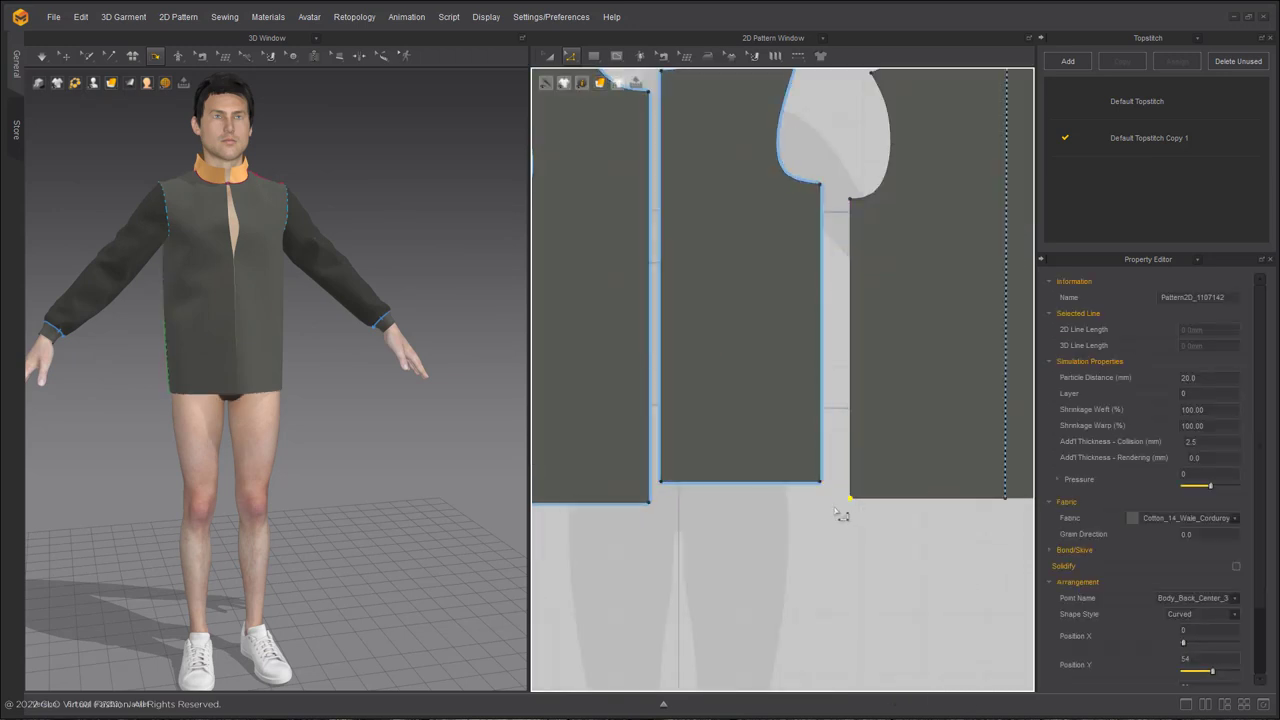
scroll(843, 516, down, 3)
scroll(834, 434, up, 3)
click(826, 434)
right_click(828, 430)
click(879, 467)
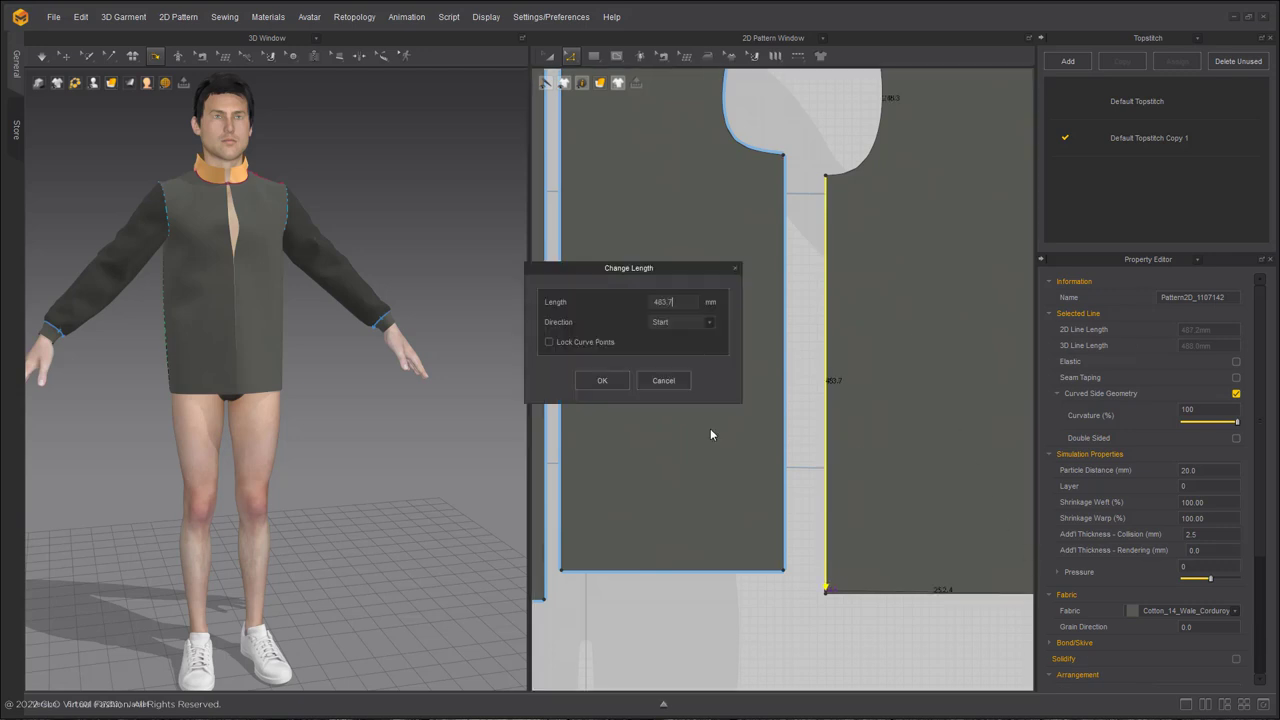
key(Return)
Align the back panel's centre and corner hem points to Top
scroll(880, 468, down, 2)
middle_drag(984, 547, 737, 389)
right_click(764, 410)
click(590, 409)
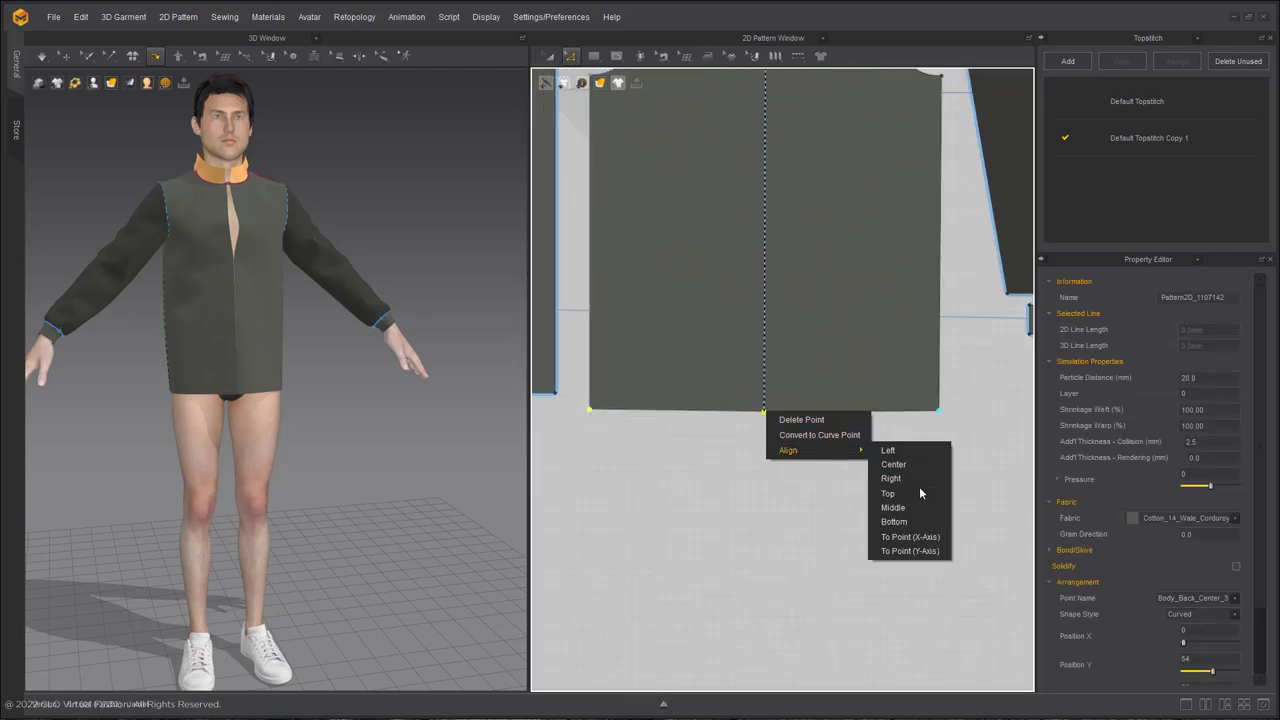
click(906, 494)
Simulate the straight-hemmed garment so the unsewn front hangs open on the avatar
scroll(906, 494, down, 2)
middle_drag(650, 400, 1006, 480)
scroll(300, 400, up, 3)
key(space)
right_drag(300, 430, 360, 460)
scroll(606, 500, down, 4)
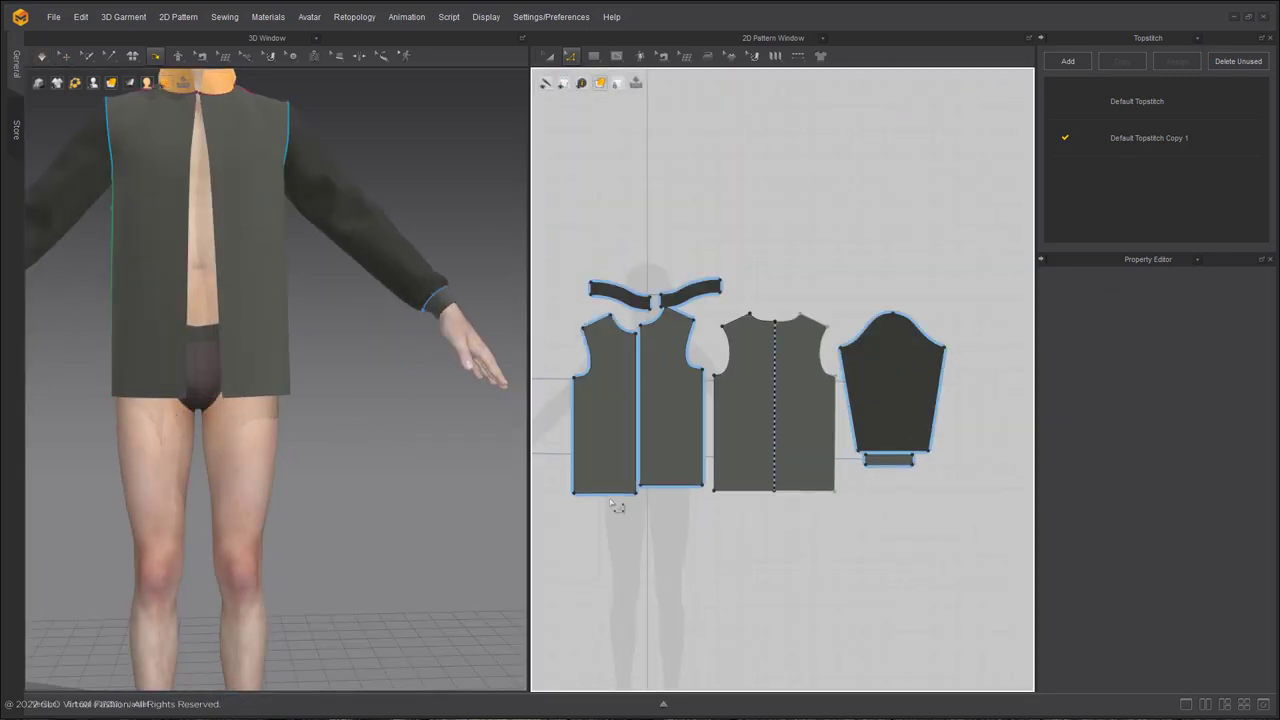
Raise the front and back hem edges together to shorten the garment body
scroll(669, 508, up, 4)
click(686, 461)
shift+drag(862, 471, 864, 437)
scroll(266, 454, down, 2)
middle_drag(266, 454, 330, 520)
right_click(303, 447)
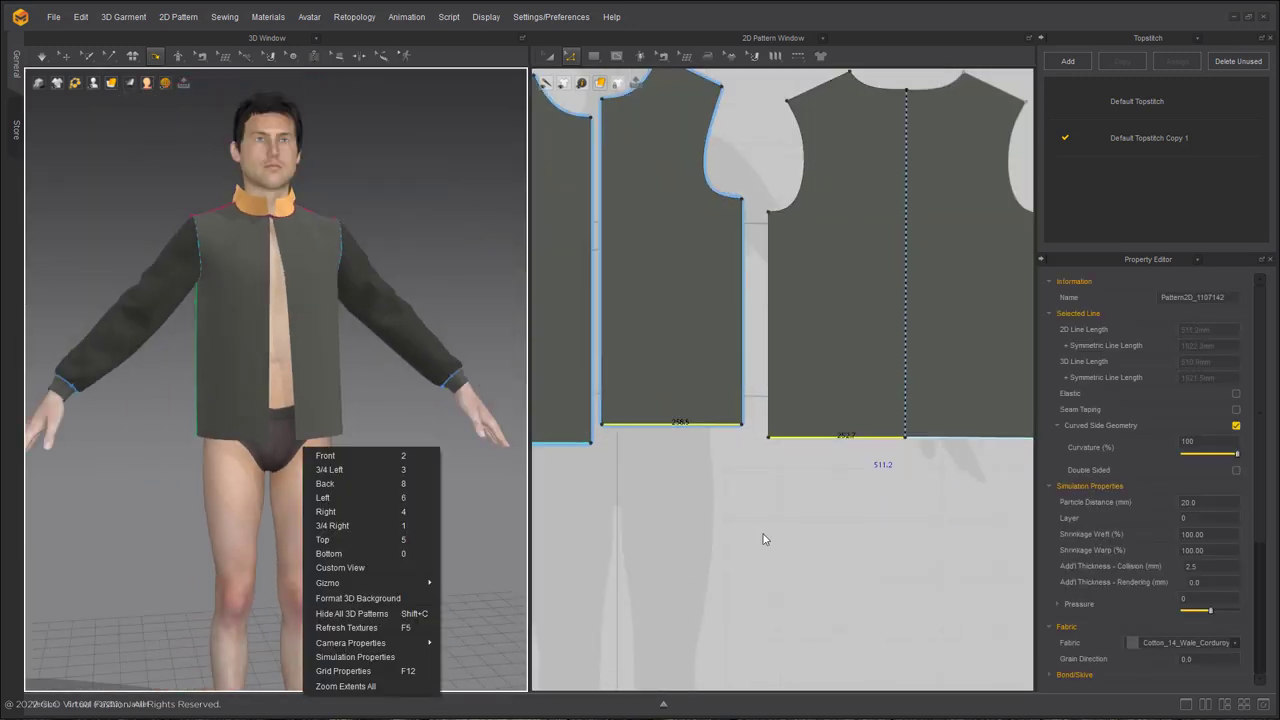
click(736, 551)
Widen the sleeve pattern at its underarm and wrist points and widen the cuff to match
right_drag(400, 480, 362, 478)
scroll(773, 519, down, 4)
scroll(900, 342, up, 4)
middle_drag(900, 342, 720, 386)
click(728, 389)
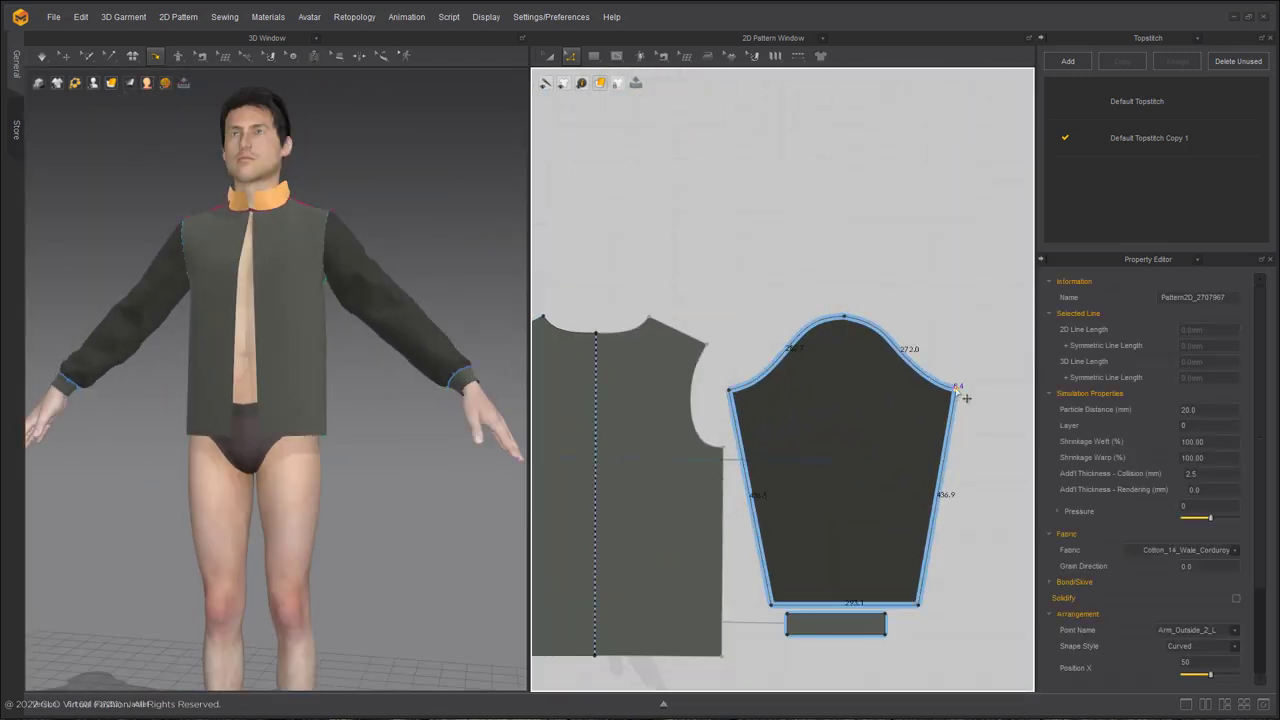
drag(780, 618, 895, 637)
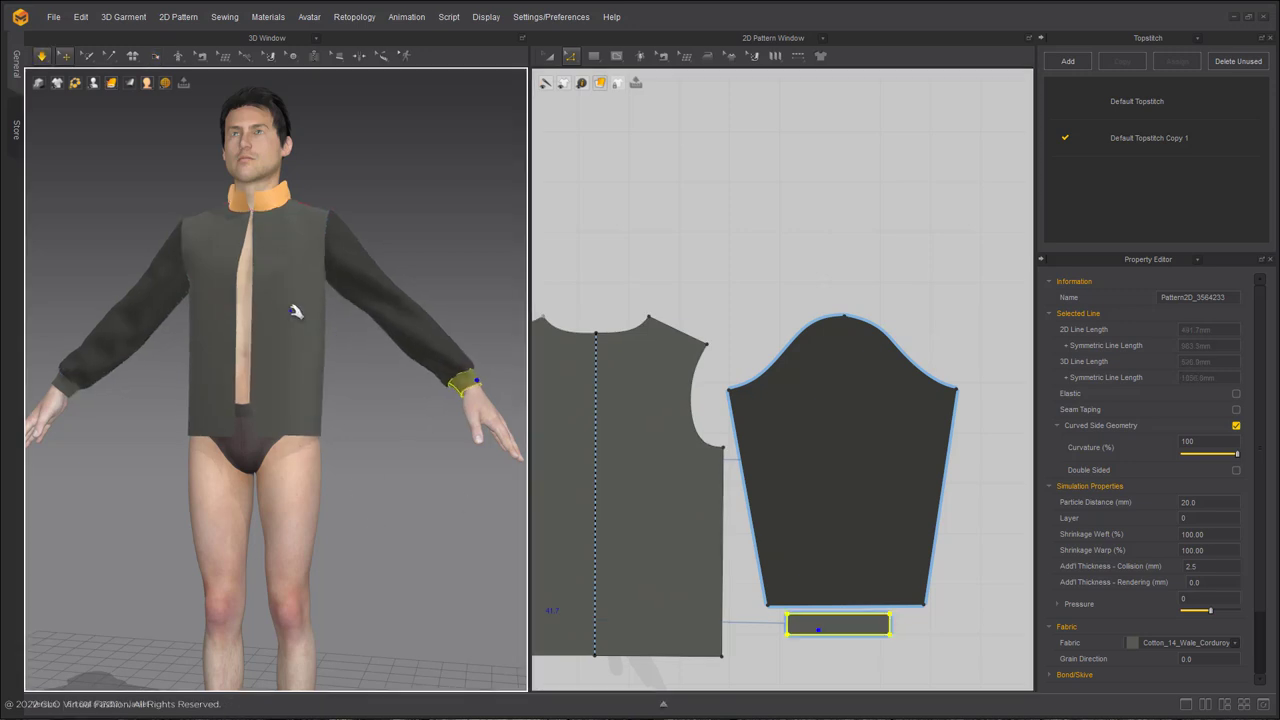
Simulate the garment and measure the combined length of the front and back hem edges
scroll(331, 337, up, 4)
scroll(780, 500, down, 4)
middle_drag(735, 665, 817, 549)
click(817, 549)
scroll(800, 500, down, 2)
key(space)
scroll(717, 454, up, 5)
drag(727, 353, 733, 353)
key(space)
shift+click(859, 363)
Create a 400 × 50 mm rectangle below the hem as a waistband and unfold it symmetrically about its short edge
click(593, 57)
click(729, 420)
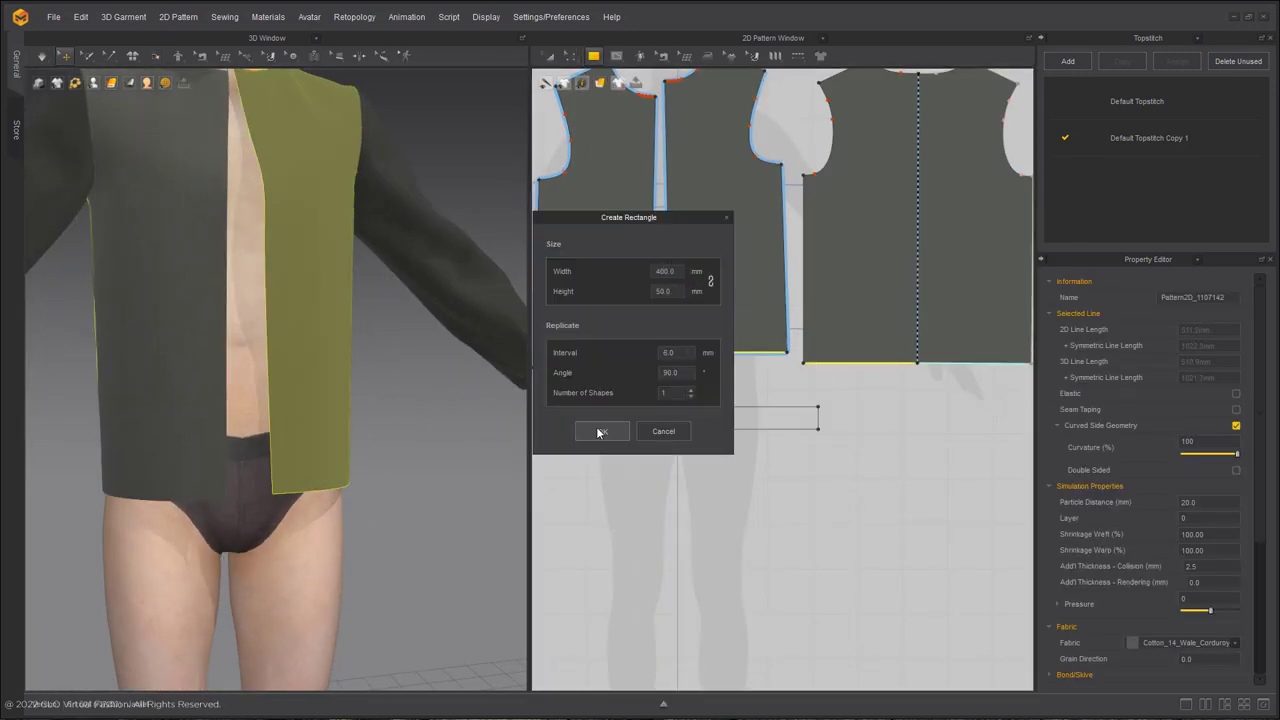
click(621, 436)
scroll(840, 427, down, 1)
key(z)
right_click(824, 421)
click(890, 545)
scroll(760, 460, up, 2)
click(760, 457)
scroll(773, 458, down, 4)
scroll(801, 464, up, 3)
key(n)
scroll(451, 568, down, 2)
middle_drag(451, 568, 351, 467)
key(ctrl+z)
click(688, 500)
click(694, 457)
key(ctrl+z)
Sew the waistband's upper edge to the front and back hem edges
click(690, 502)
shift+click(690, 459)
shift+click(856, 464)
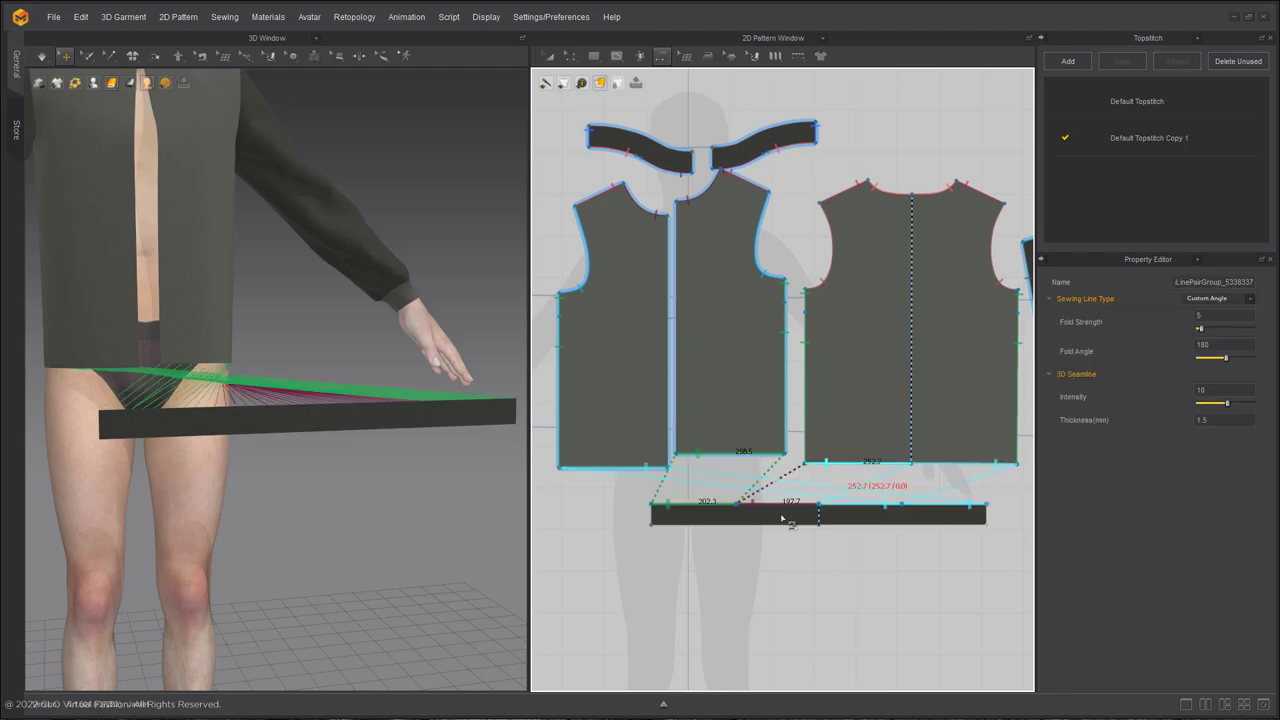
Adjust the waistband's placement in 3D and simulate it onto the garment's hem
right_click(271, 424)
click(409, 392)
right_click(332, 424)
click(352, 630)
right_drag(292, 574, 100, 560)
key(space)
right_drag(200, 500, 474, 444)
scroll(430, 460, down, 2)
click(739, 479)
key(z)
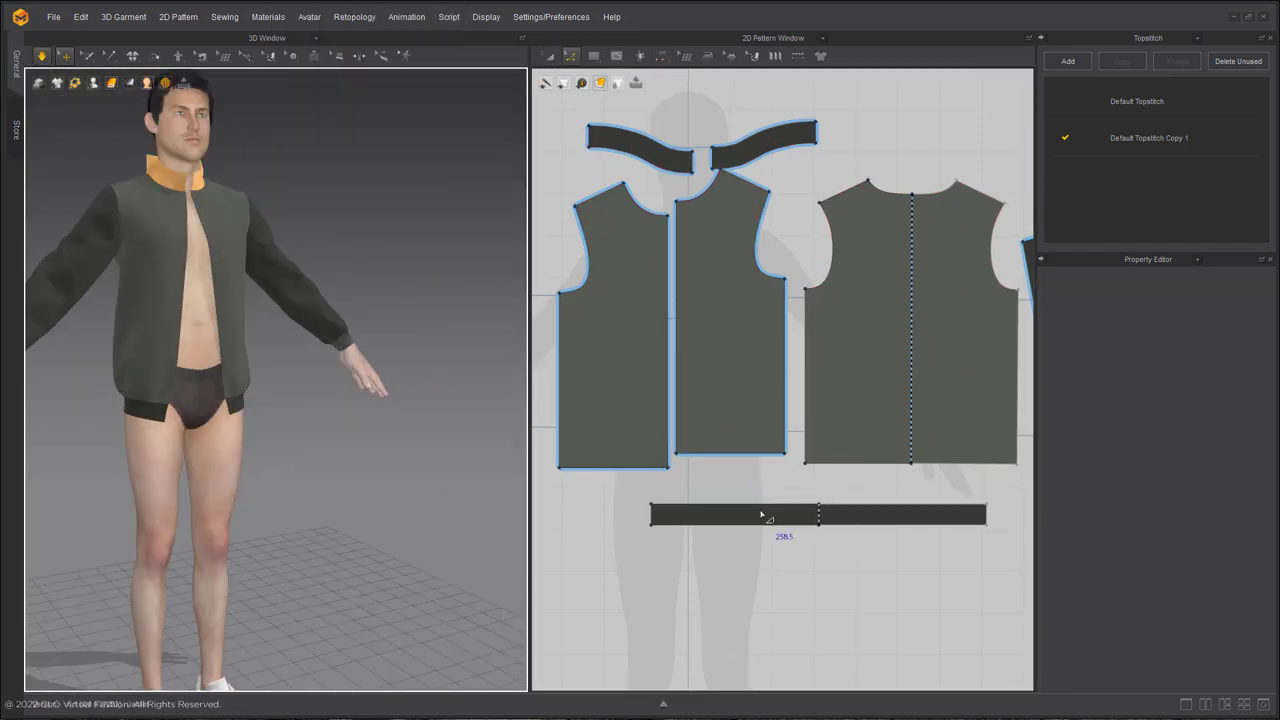
Lengthen the waistband symmetrically in the 2D pattern and simulate the jacket
key(a)
click(768, 517)
scroll(223, 434, up, 3)
right_drag(262, 436, 310, 342)
key(space)
Lower the short centre-back edge of the stand collar in the 2D pattern
click(763, 143)
scroll(793, 140, up, 4)
click(897, 186)
key(z)
scroll(903, 190, up, 2)
click(727, 309)
drag(825, 303, 813, 303)
right_drag(325, 320, 280, 366)
drag(812, 239, 803, 240)
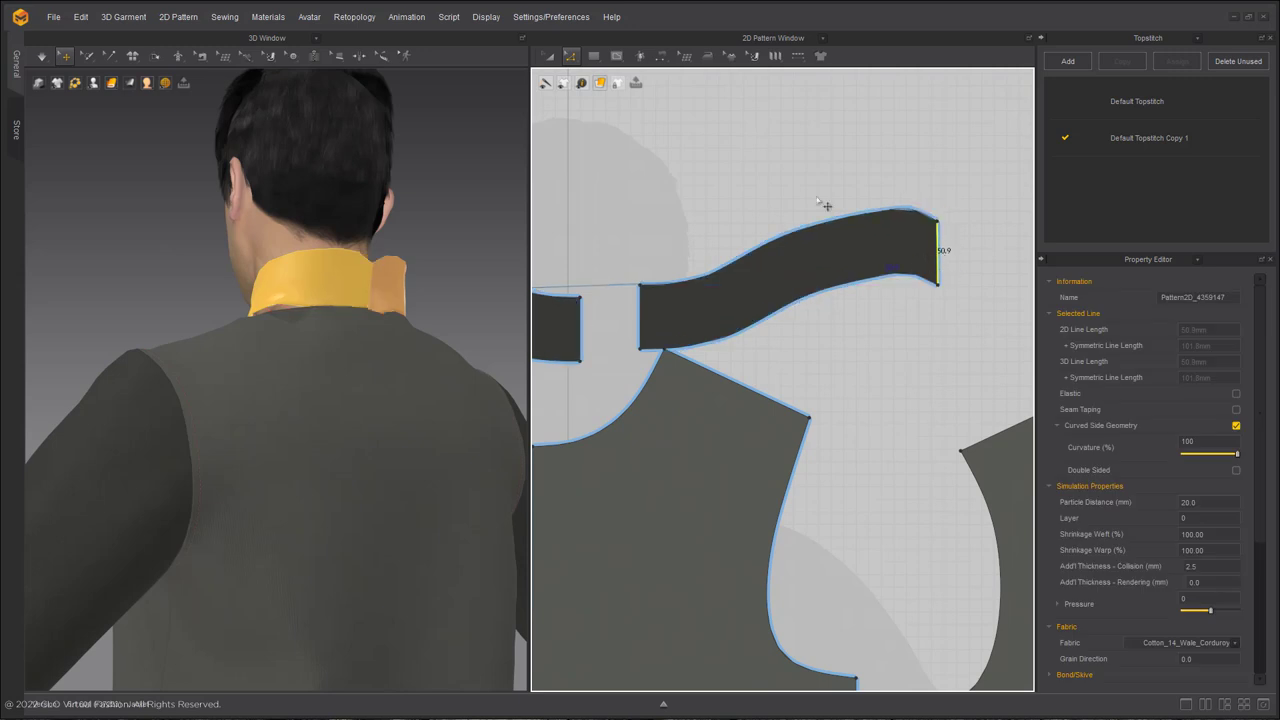
Delete the surplus curve points along the collar's upper and lower edges and reshape both edges into smooth curves
drag(811, 183, 920, 303)
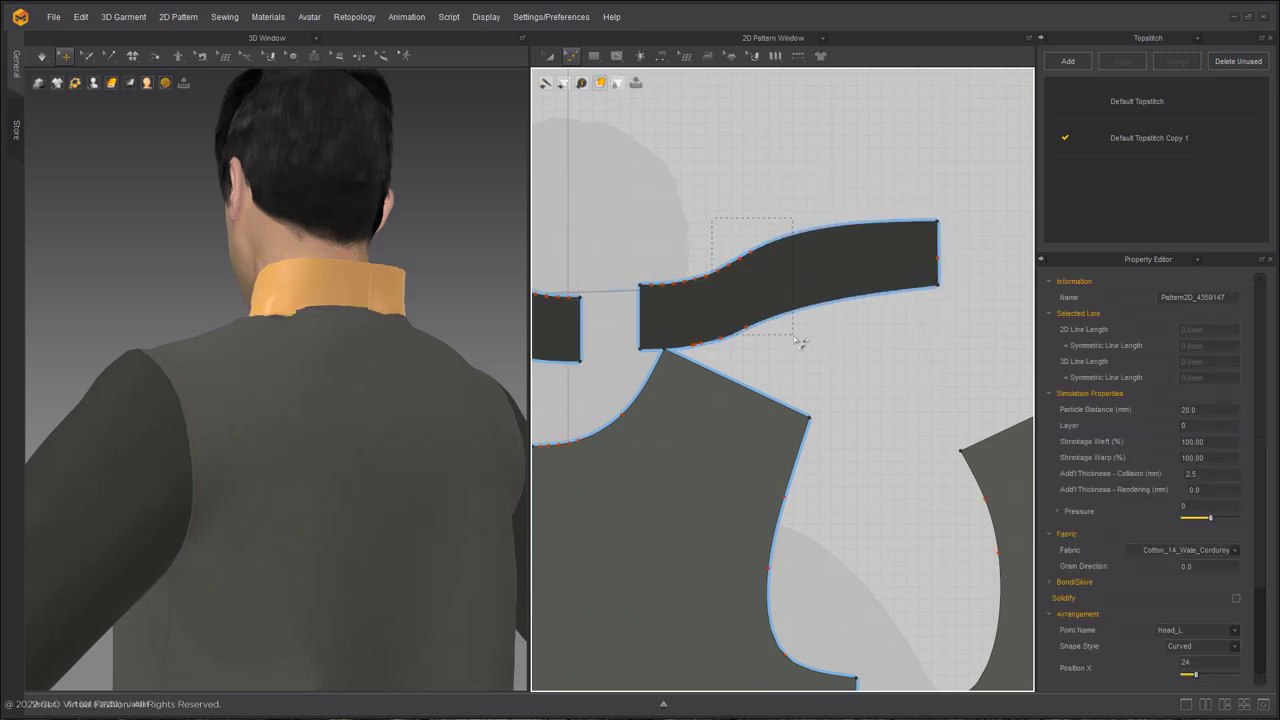
drag(791, 337, 791, 335)
key(Delete)
drag(822, 254, 814, 241)
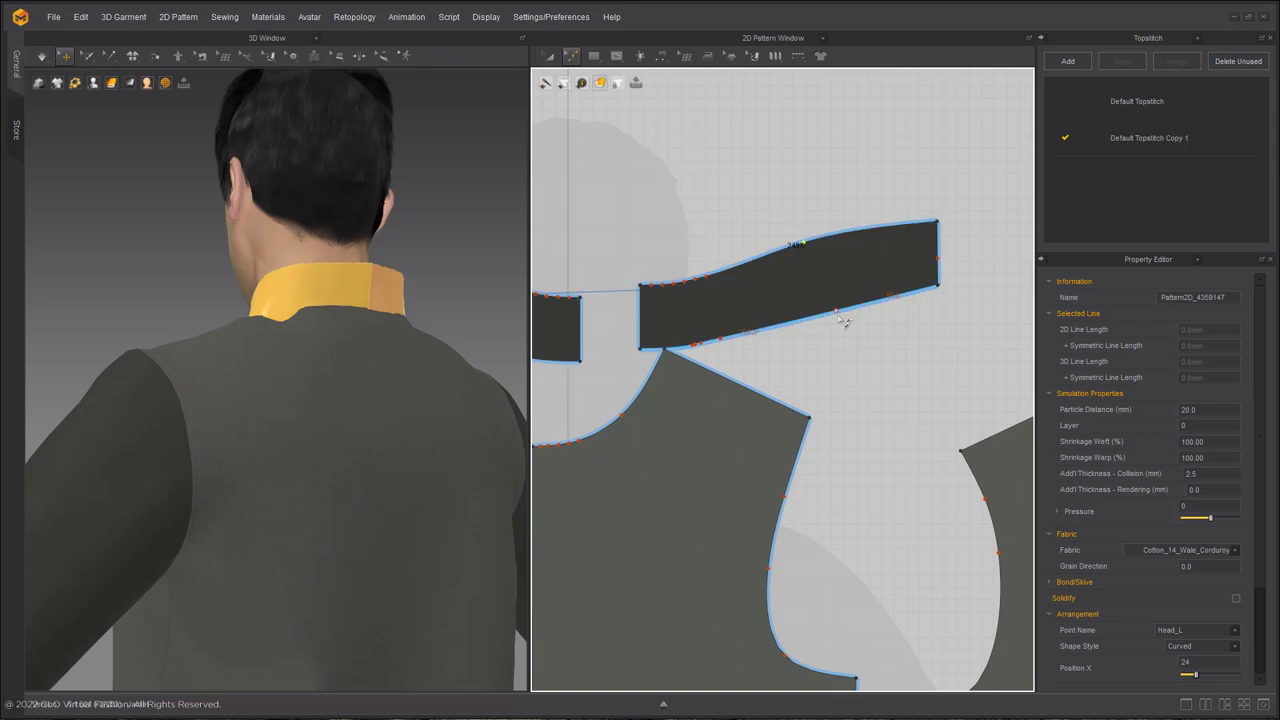
drag(811, 311, 804, 318)
Simulate the reshaped collar and pull its front and back into place around the neck
key(space)
right_drag(337, 380, 346, 251)
click(347, 251)
key(2)
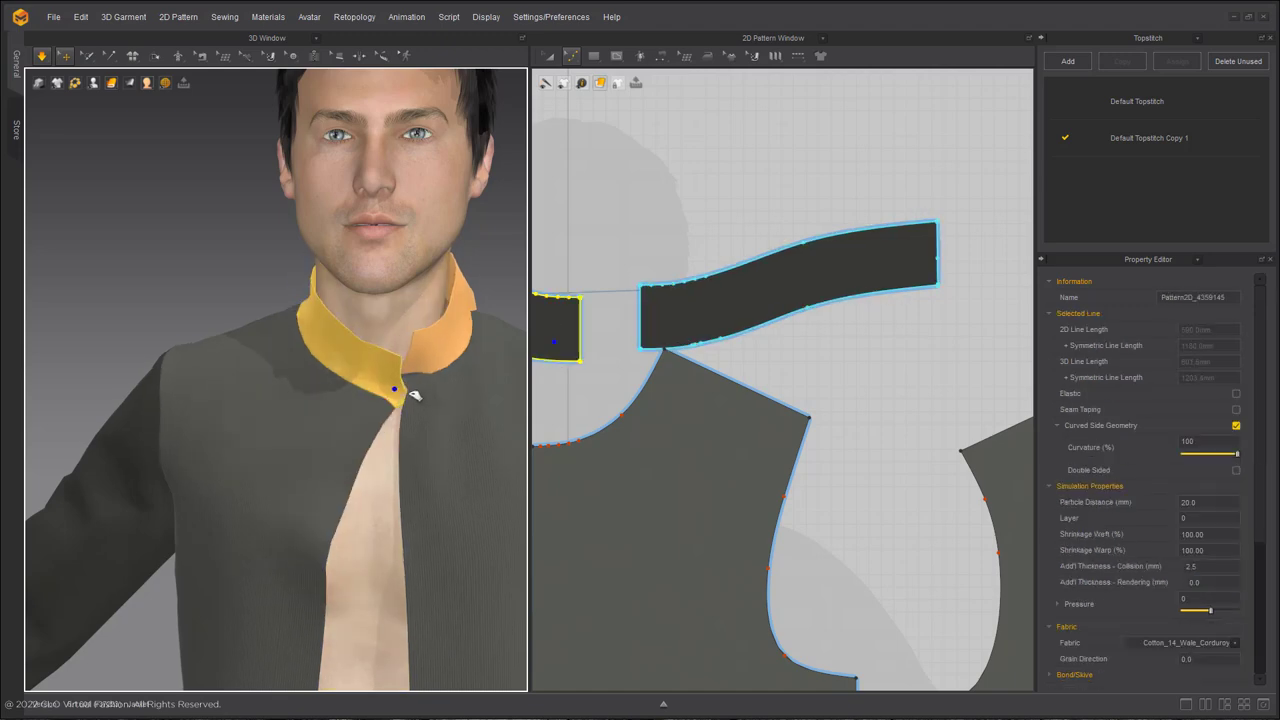
click(413, 404)
right_click(463, 354)
right_drag(408, 414, 278, 545)
click(275, 486)
drag(278, 473, 225, 477)
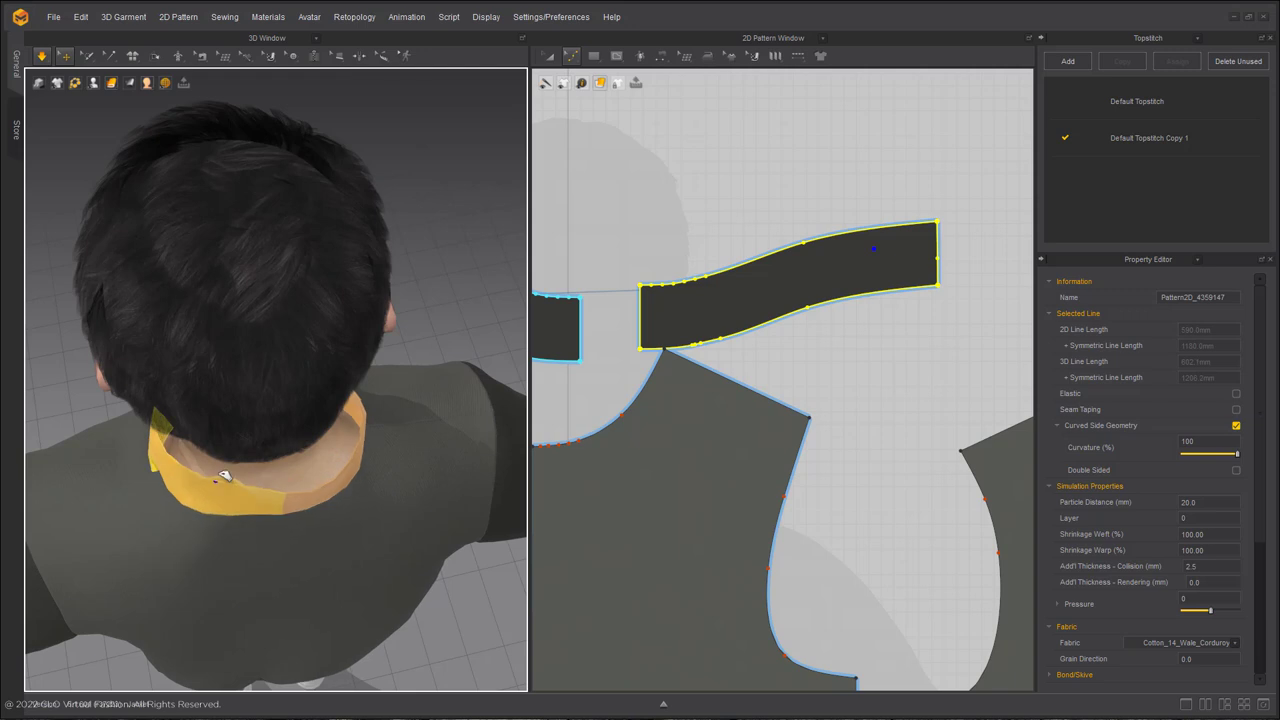
Adjust where the front neckline seam ends on the collar's lower edge
mouse_move(262, 474)
right_down()
mouse_move(291, 643)
mouse_move(262, 475)
right_up()
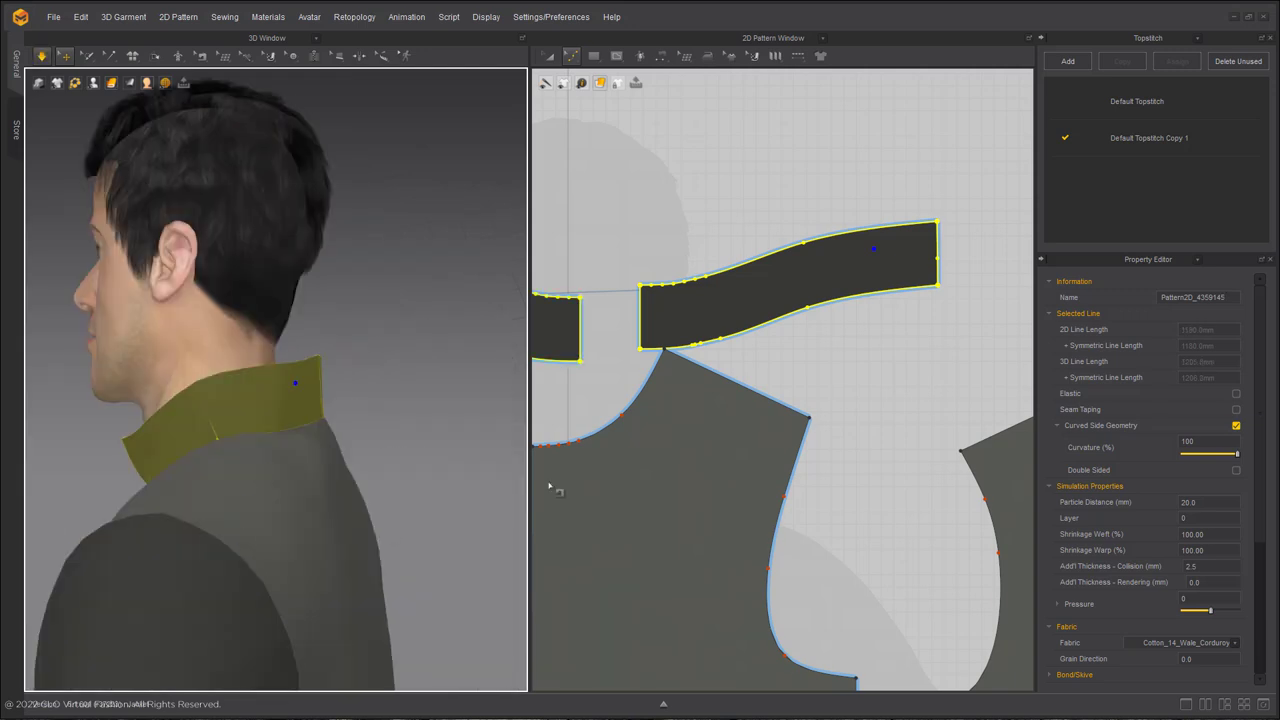
key(b)
scroll(794, 317, up, 6)
drag(620, 346, 832, 264)
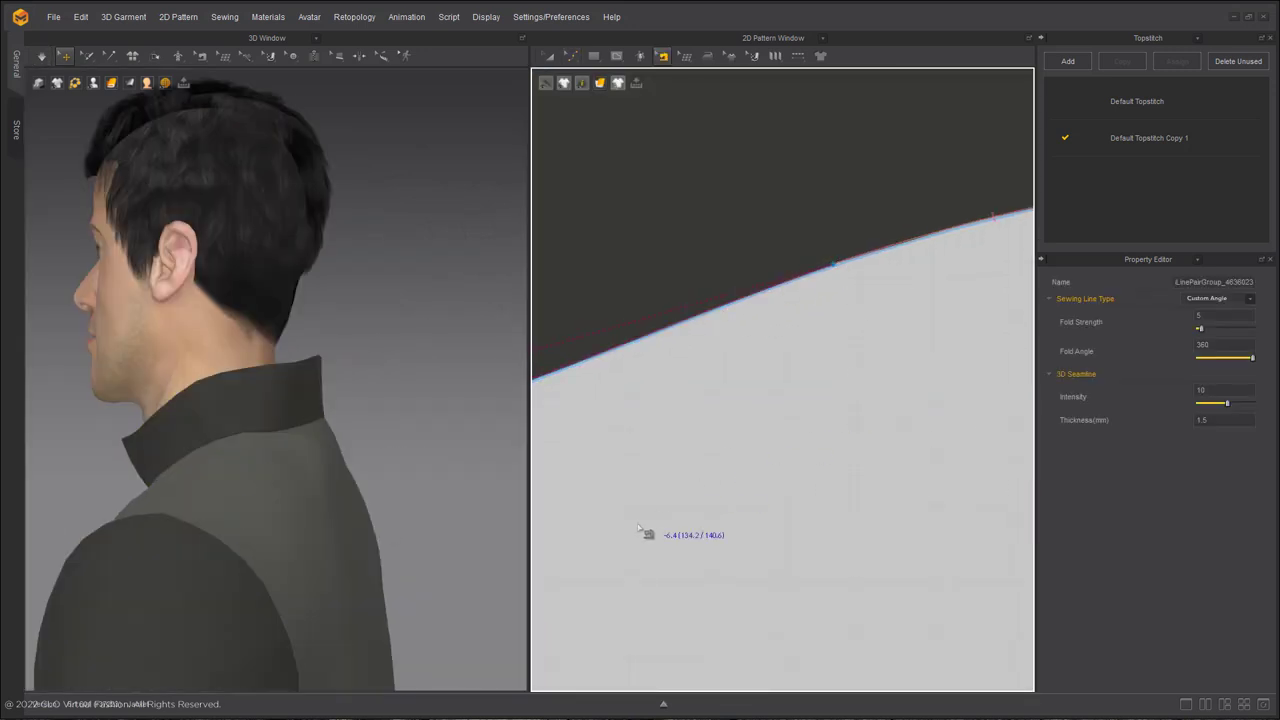
scroll(652, 513, down, 1)
scroll(387, 505, down, 4)
Simulate the corrected neckline seam and pull the back panel to settle the fabric
key(space)
right_drag(383, 514, 237, 566)
drag(240, 567, 398, 603)
right_drag(403, 603, 377, 540)
drag(437, 458, 463, 463)
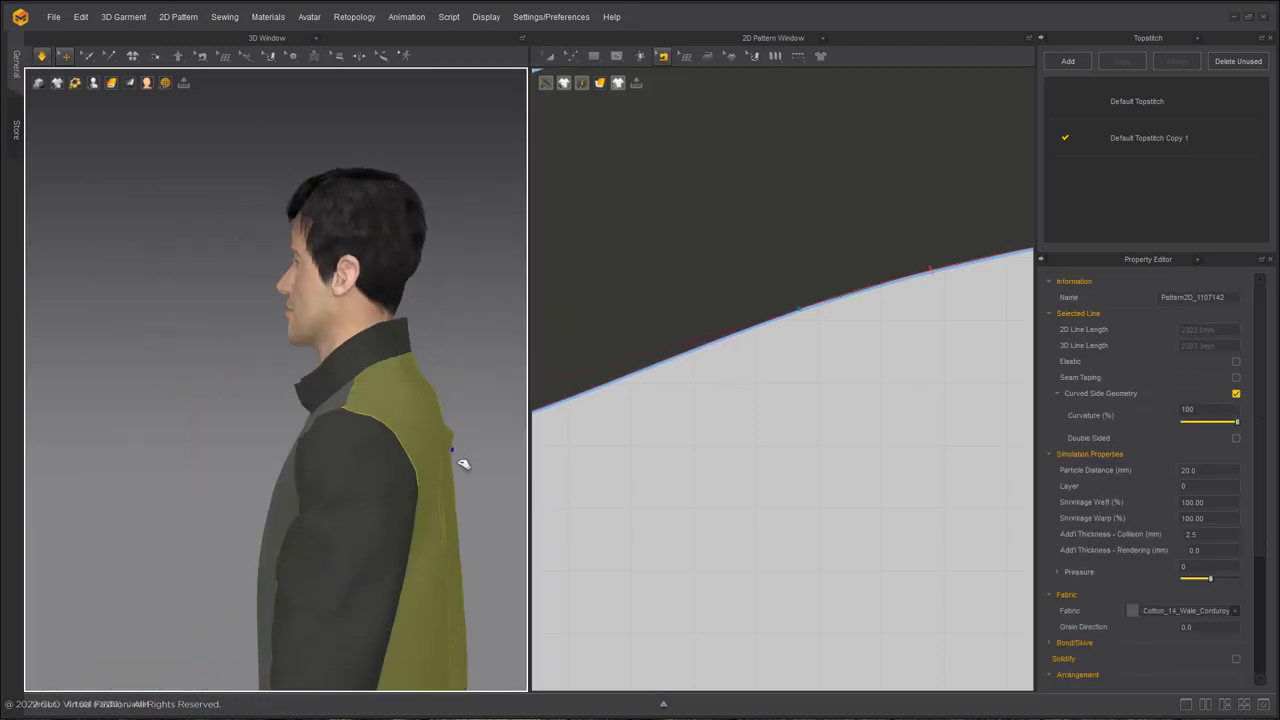
right_drag(451, 597, 246, 400)
key(2)
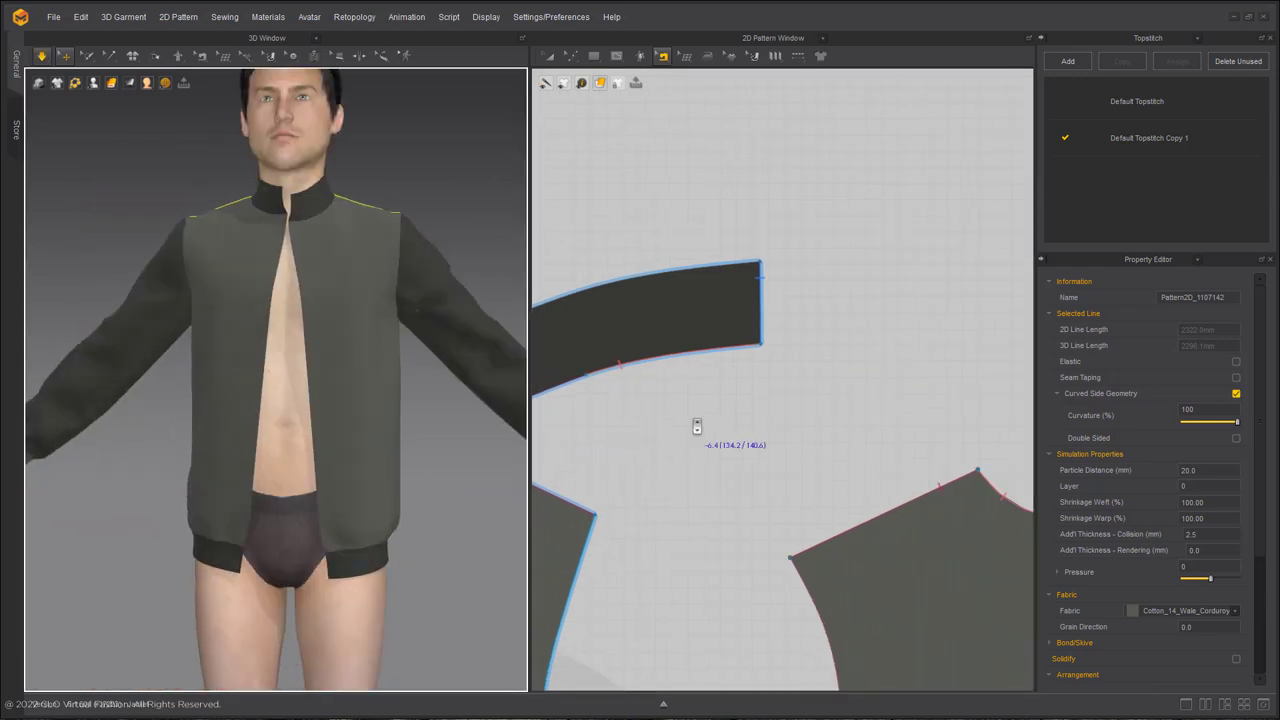
Adjust the curve of the front panels' armholes by moving the curve point at mid-height
scroll(709, 363, down, 4)
scroll(773, 303, up, 5)
scroll(401, 365, down, 2)
right_drag(401, 365, 325, 310)
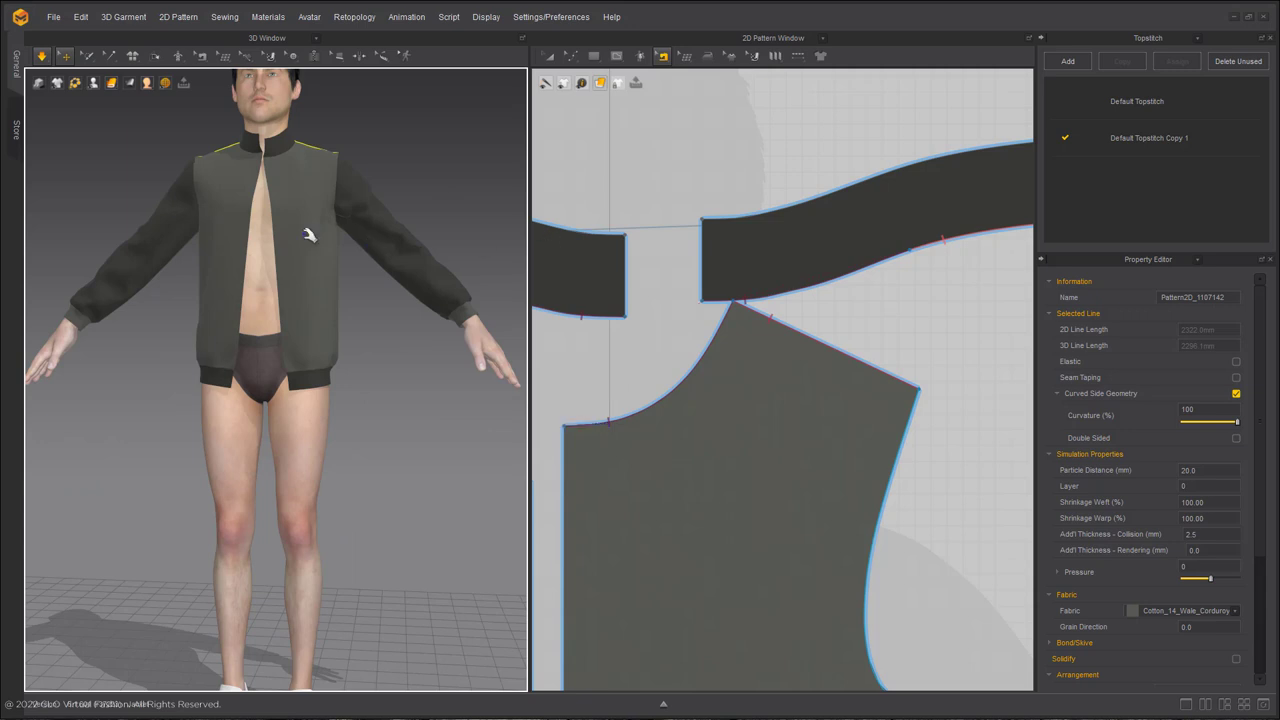
scroll(330, 270, up, 2)
scroll(857, 357, down, 4)
scroll(805, 390, up, 1)
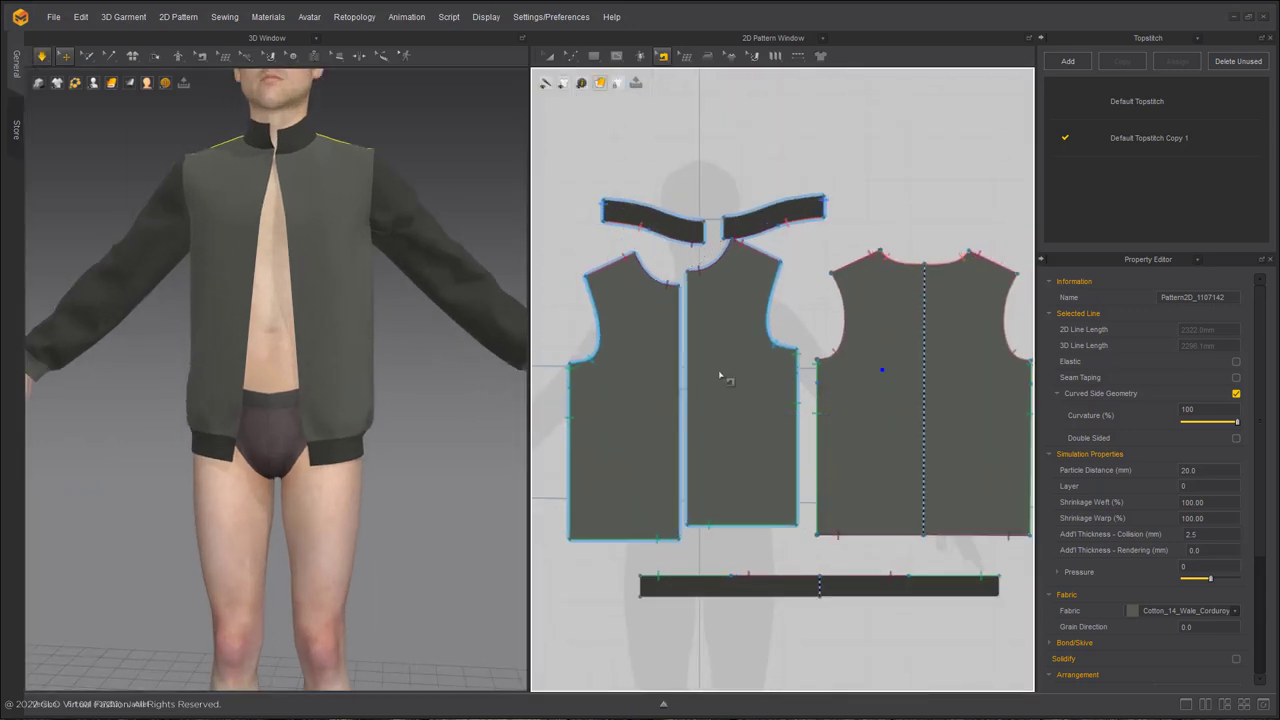
key(a)
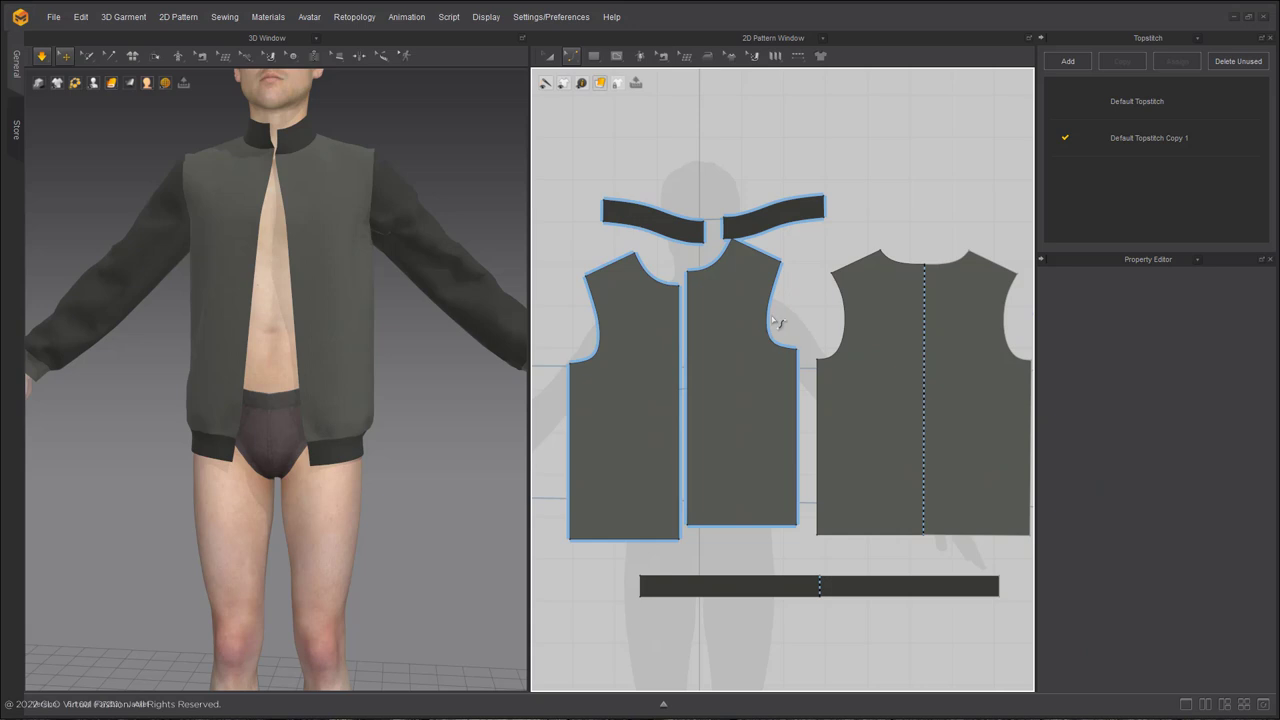
click(776, 322)
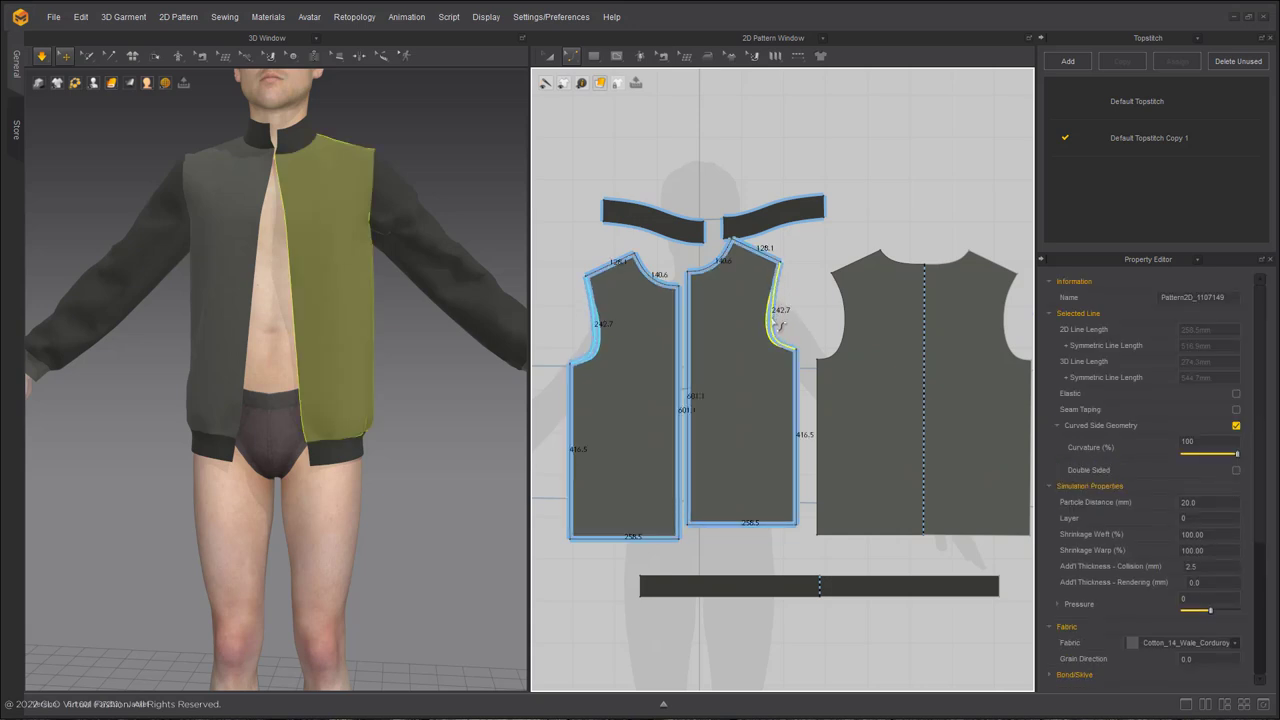
scroll(779, 325, up, 5)
scroll(757, 331, down, 1)
click(666, 312)
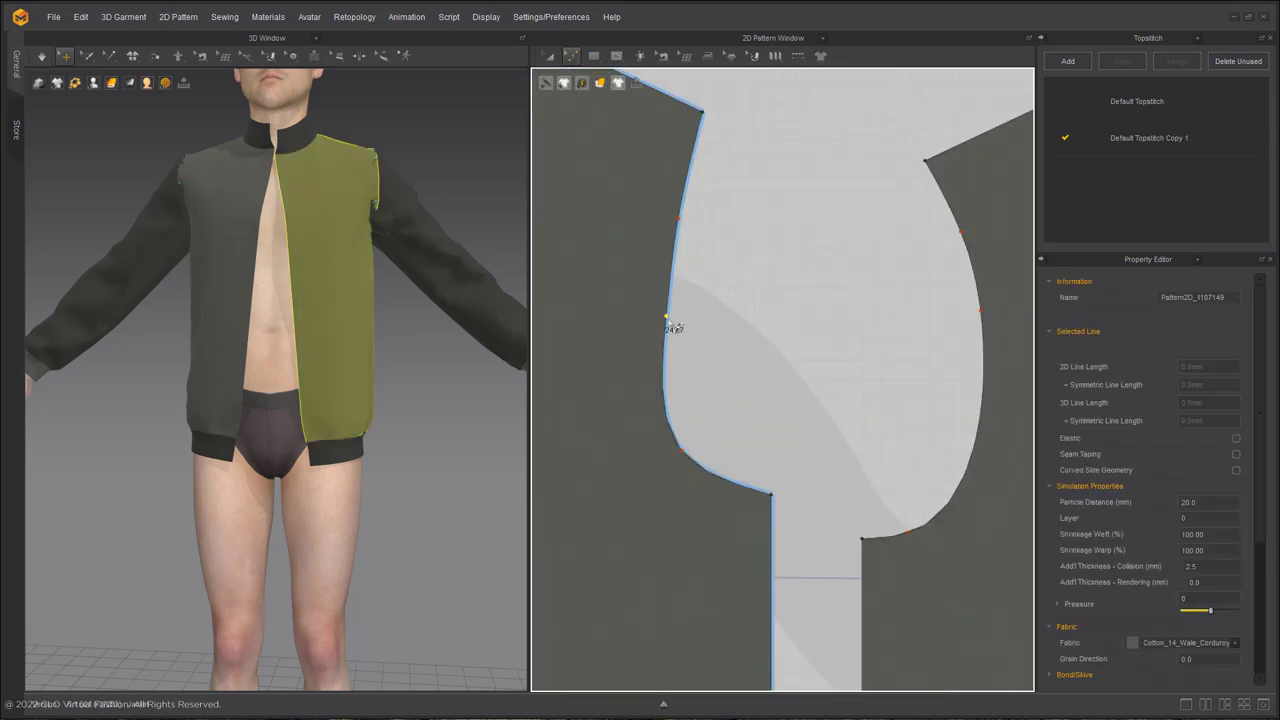
Draw a narrow vertical internal rectangle at chest height on the front panel
scroll(675, 317, down, 10)
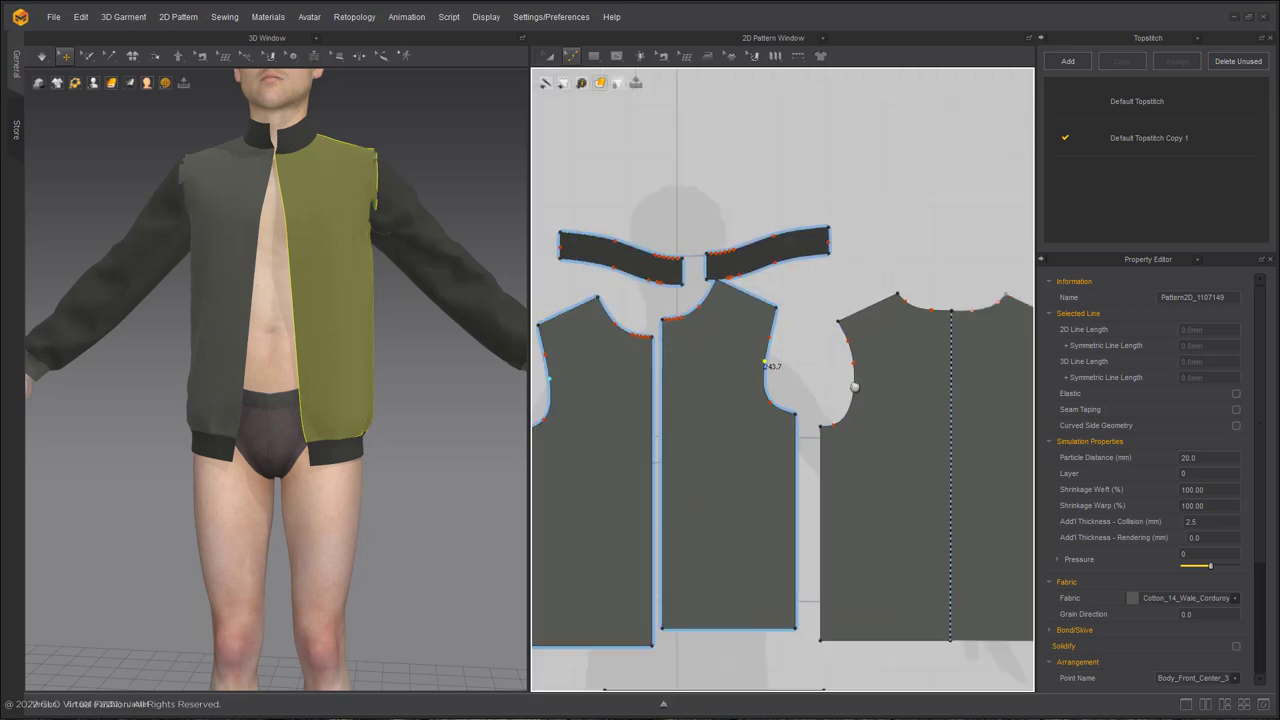
click(617, 56)
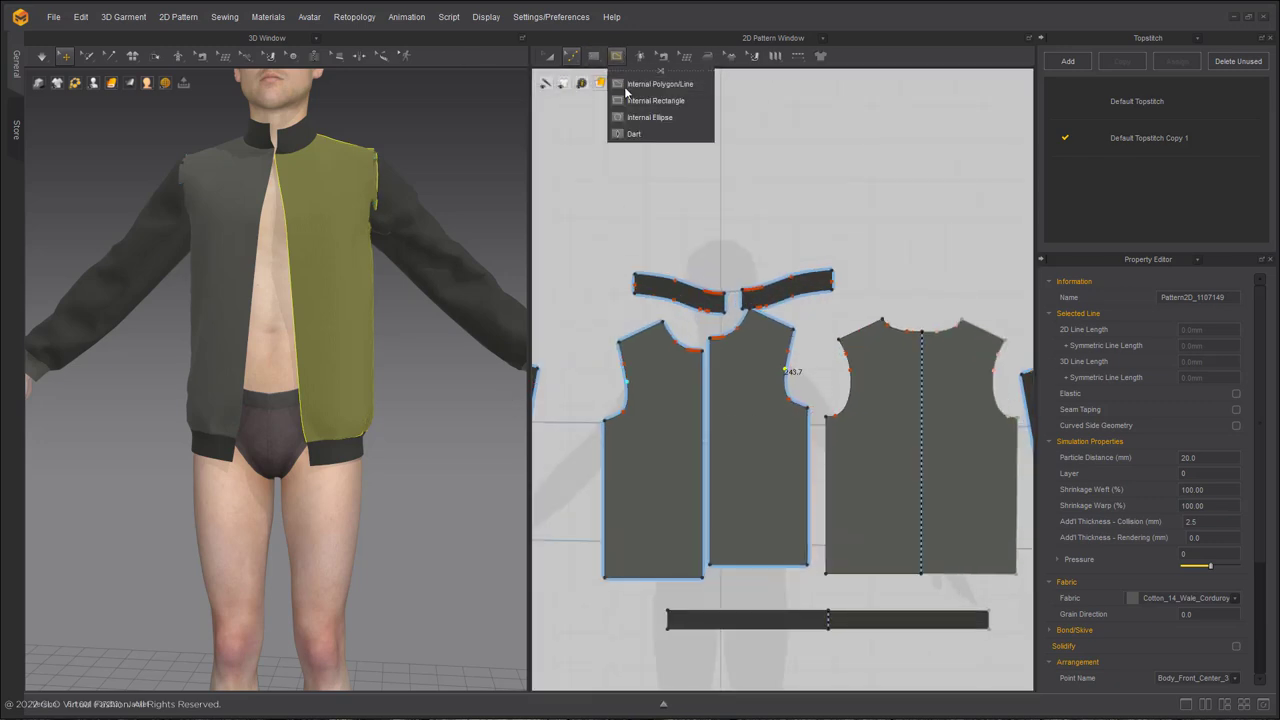
scroll(744, 435, up, 3)
drag(718, 360, 719, 360)
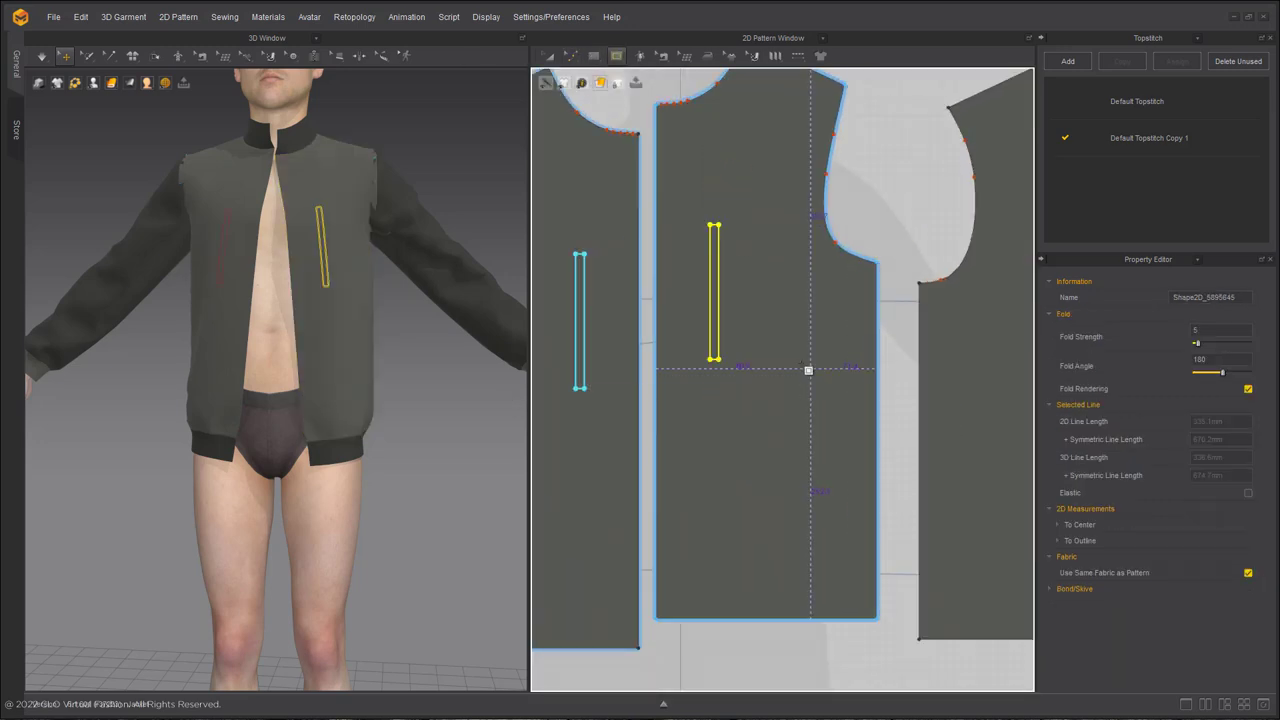
Rotate the chest rectangle so its lower end slants toward the side seam, and shift it slightly up toward the armhole
click(549, 57)
drag(715, 187, 673, 195)
key(ctrl+z)
click(718, 266)
drag(798, 256, 811, 254)
key(ctrl+z)
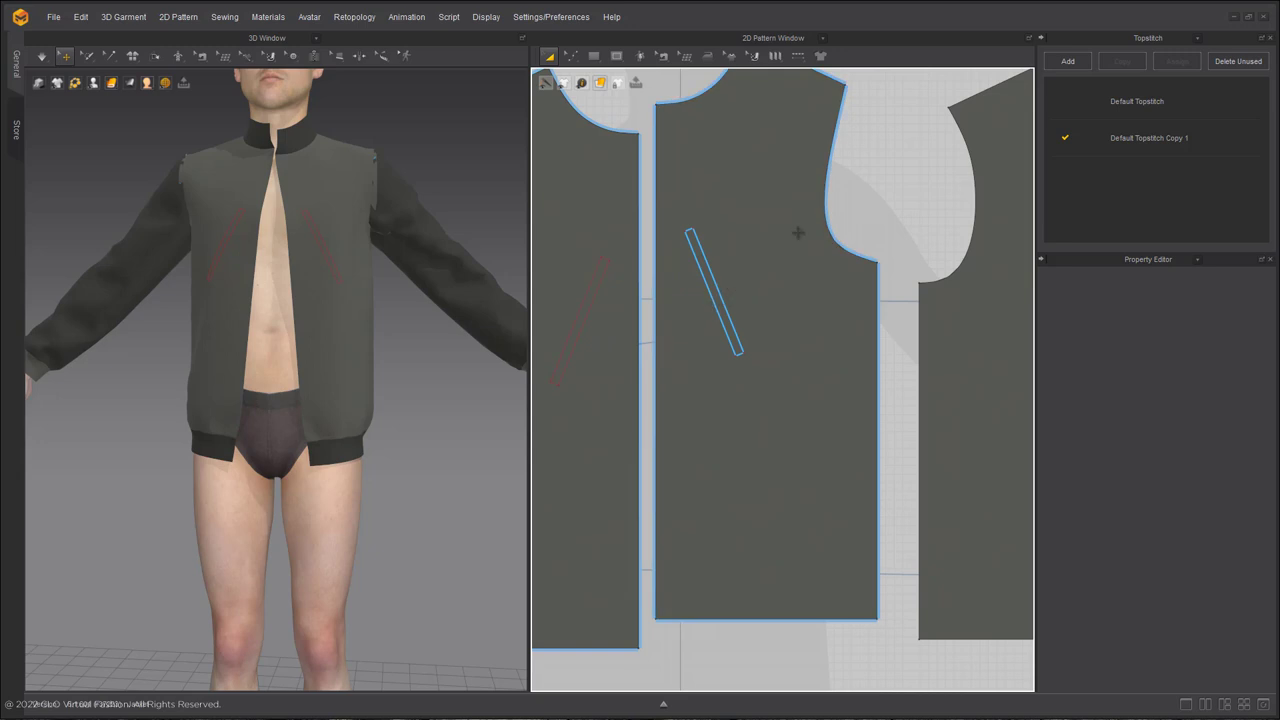
drag(731, 332, 749, 314)
drag(756, 320, 739, 296)
key(ctrl+z)
click(866, 200)
Copy the slanted chest rectangle and paste it lower on the front panel, just above the hem
right_click(869, 193)
click(968, 206)
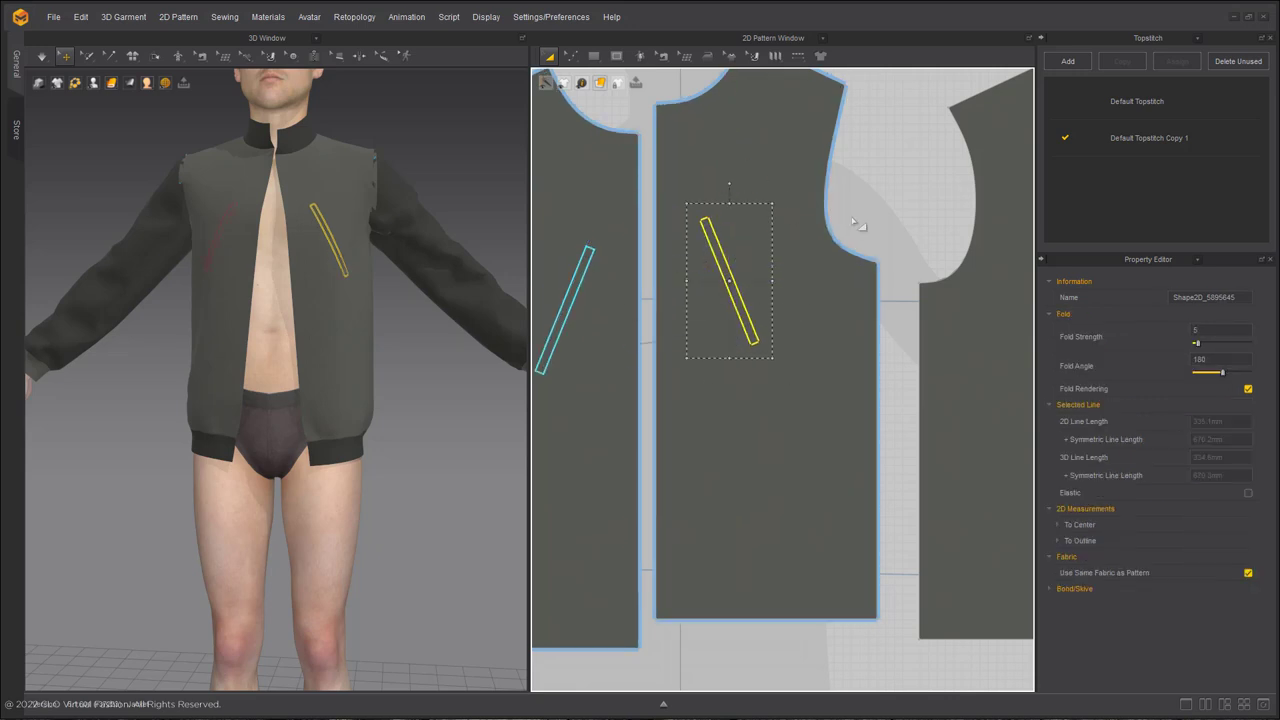
scroll(868, 461, down, 2)
middle_drag(868, 461, 860, 319)
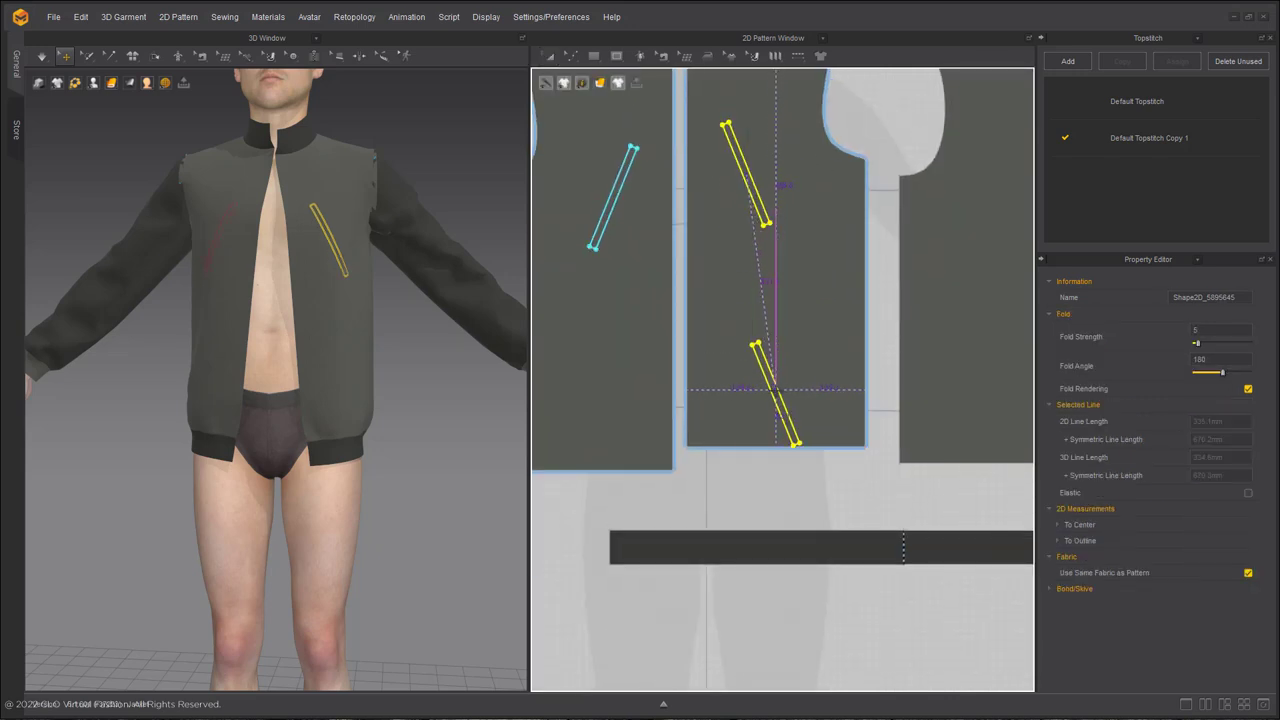
drag(778, 370, 778, 350)
right_drag(400, 431, 392, 476)
right_click(374, 457)
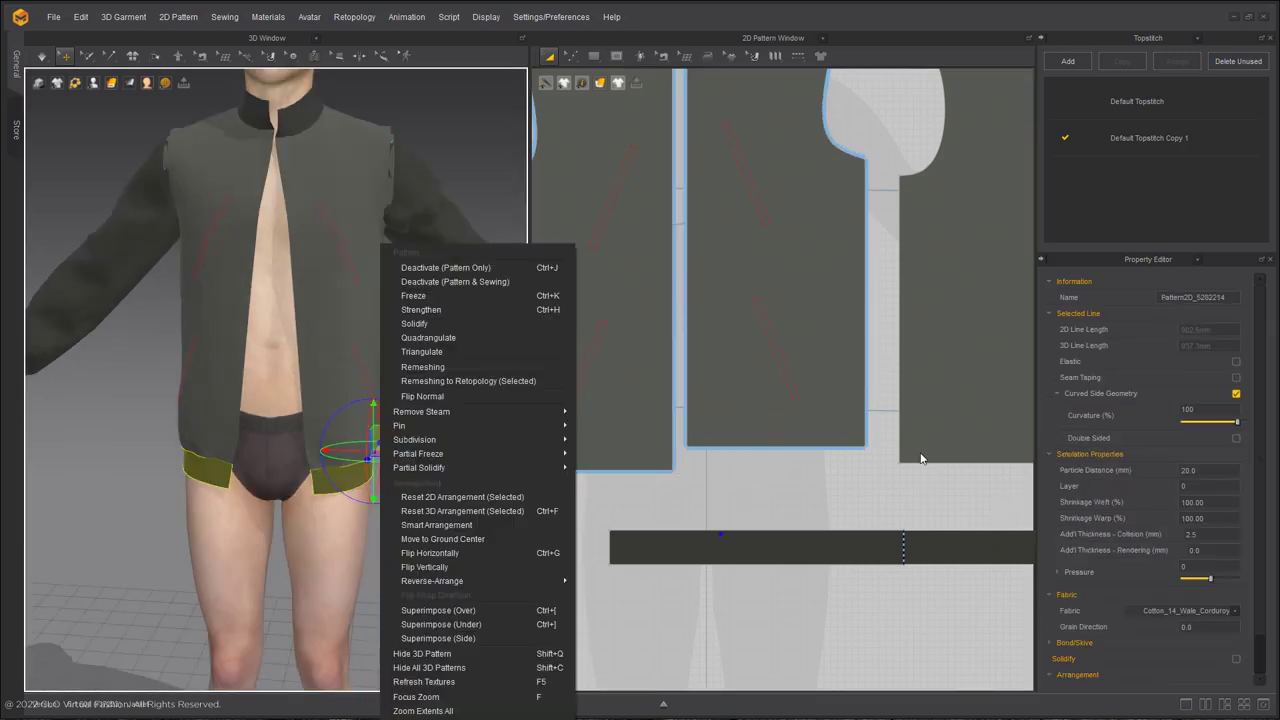
click(923, 457)
scroll(870, 500, down, 3)
middle_drag(860, 517, 850, 648)
click(758, 350)
click(757, 350)
click(822, 294)
Duplicate the lower slanted rectangle and place the copy below the front panel
scroll(810, 296, down, 1)
middle_drag(810, 296, 800, 222)
scroll(726, 246, up, 1)
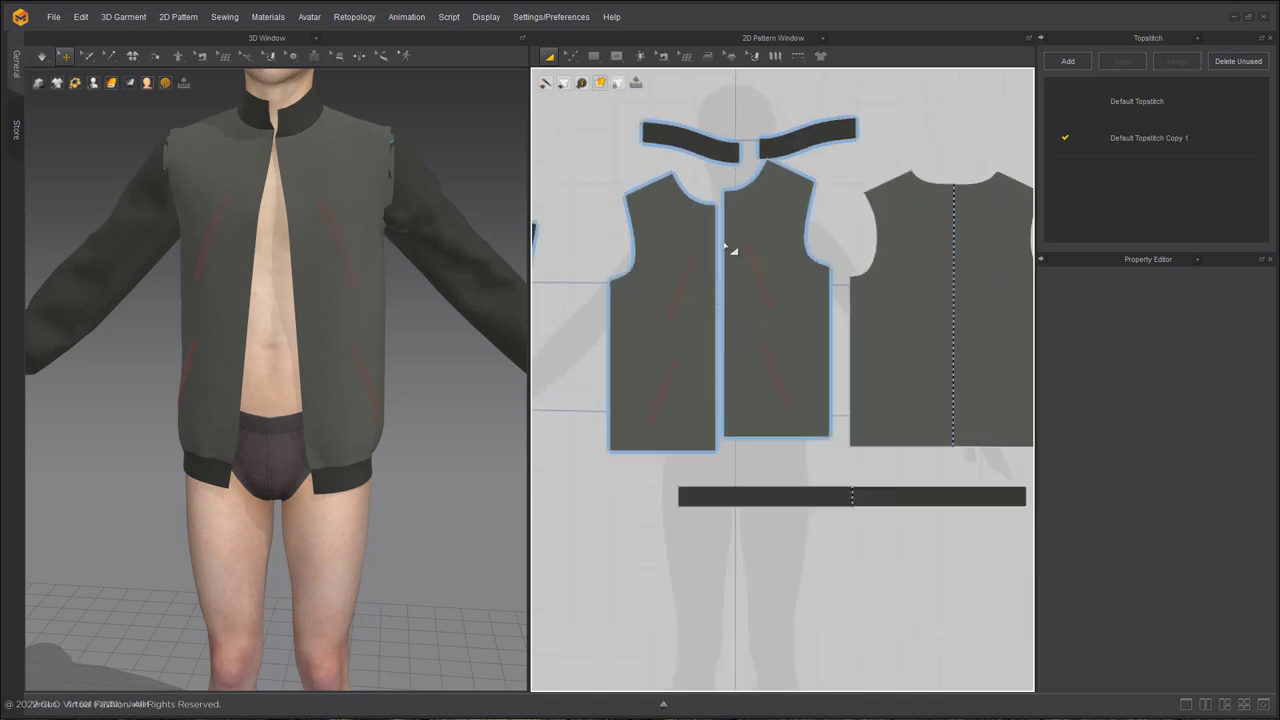
right_click(768, 367)
click(868, 427)
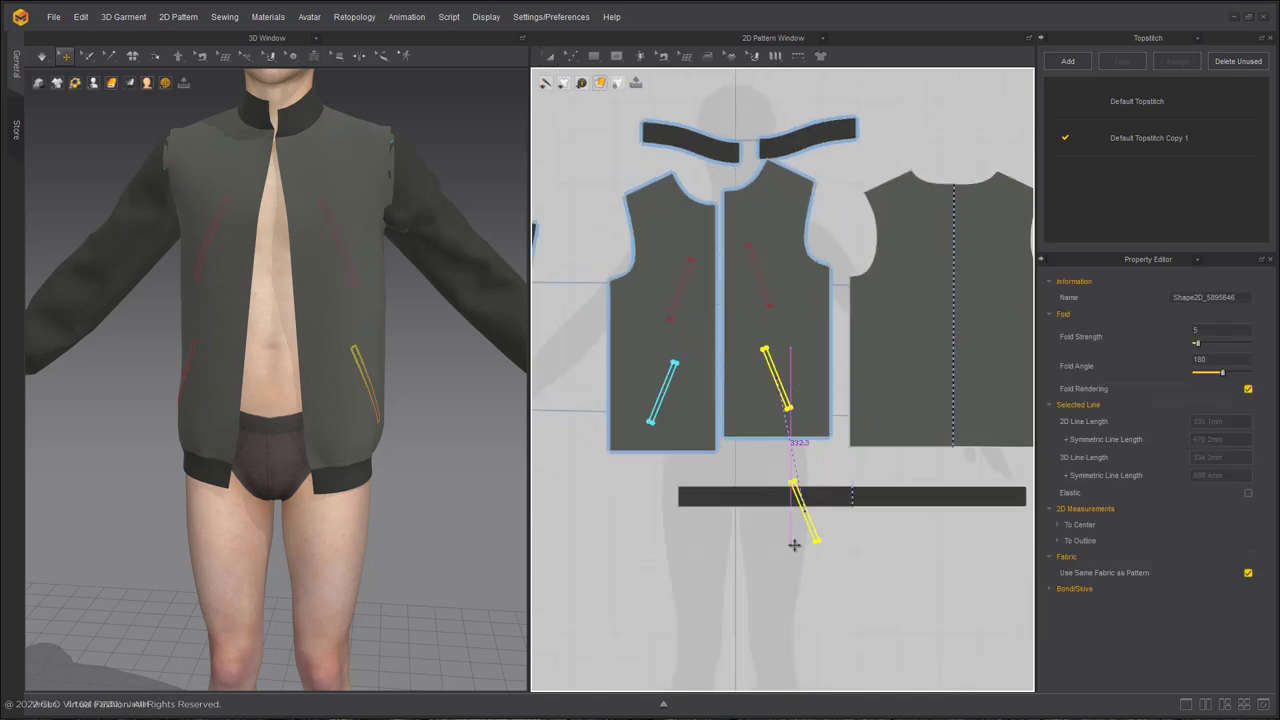
Place the cloned lower pocket shapes as separate patterns below the front panels and sew them to the pocket outlines
click(805, 558)
click(645, 541)
key(m)
click(795, 531)
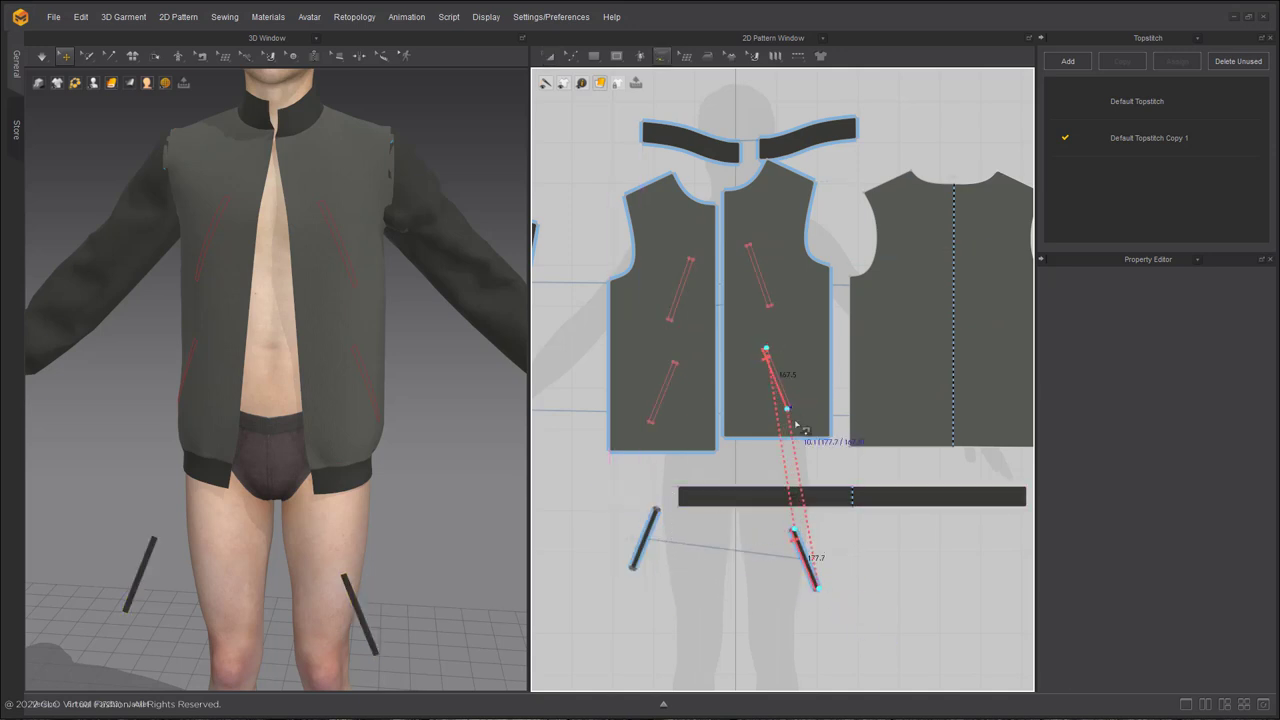
key(Return)
Position the two pocket strips over the lower pocket outlines on the 3D jacket
click(362, 617)
shift+click(142, 572)
right_click(142, 572)
click(274, 468)
Convert the upper pocket outlines on the front panels to holes
scroll(380, 368, up, 3)
right_drag(383, 366, 372, 325)
scroll(372, 325, down, 3)
scroll(762, 263, up, 4)
right_click(744, 280)
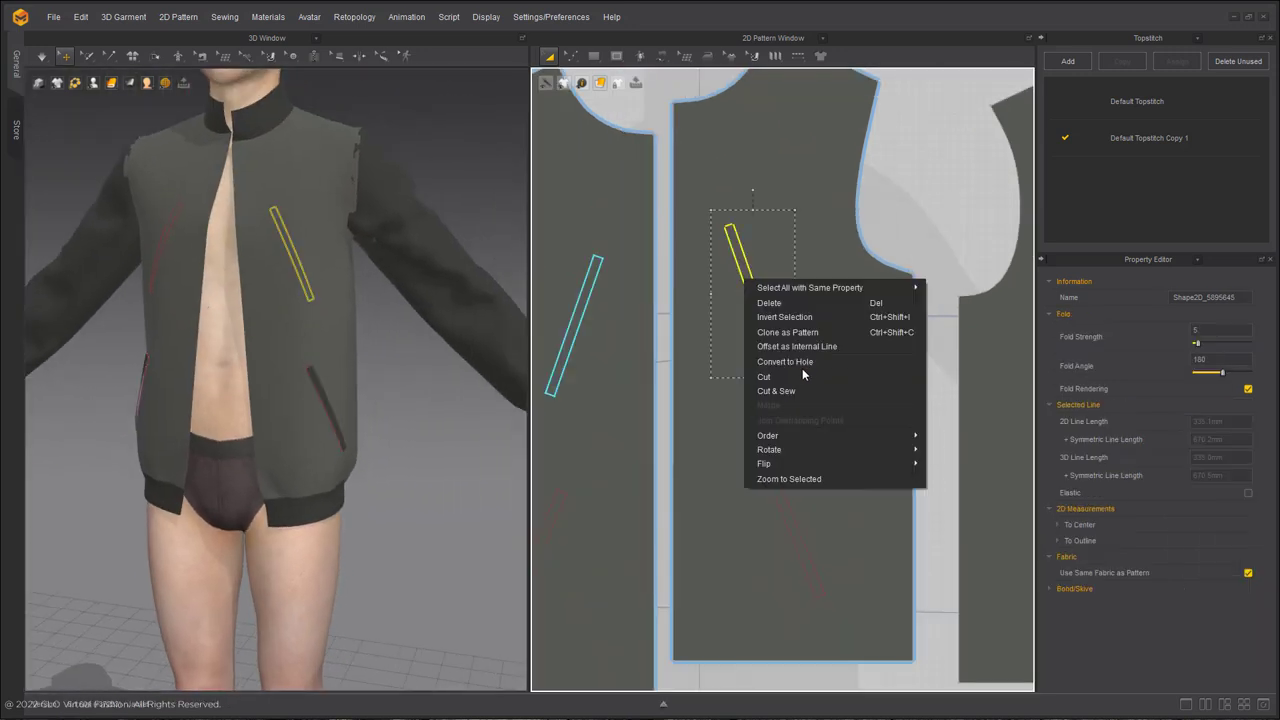
click(808, 363)
scroll(760, 308, up, 4)
click(1021, 127)
scroll(722, 145, down, 1)
middle_drag(719, 142, 724, 202)
key(z)
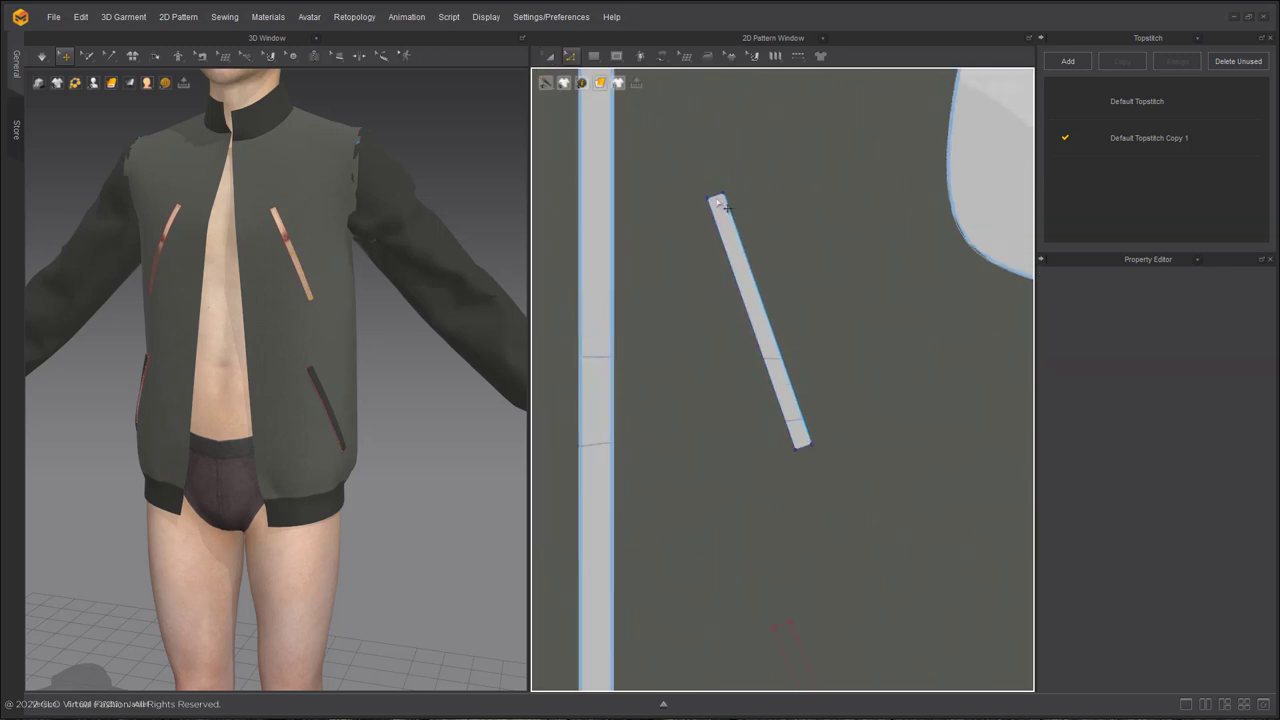
key(a)
click(718, 205)
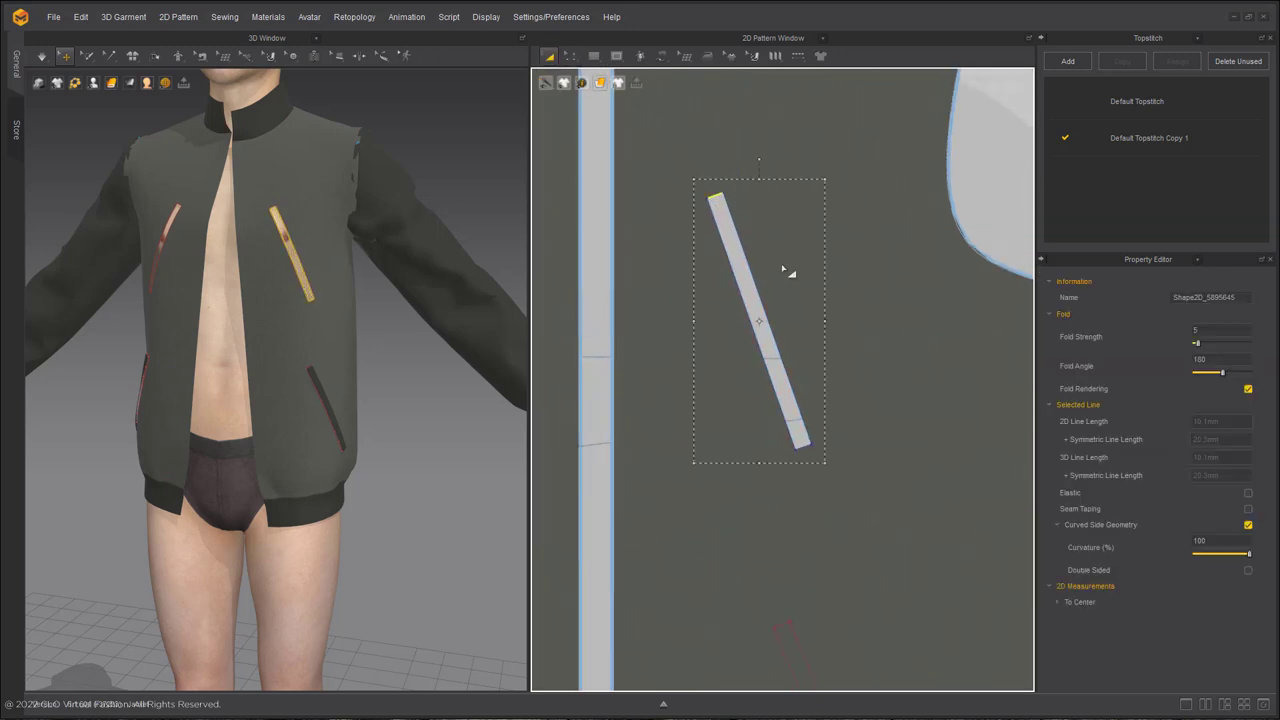
right_click(843, 345)
click(913, 345)
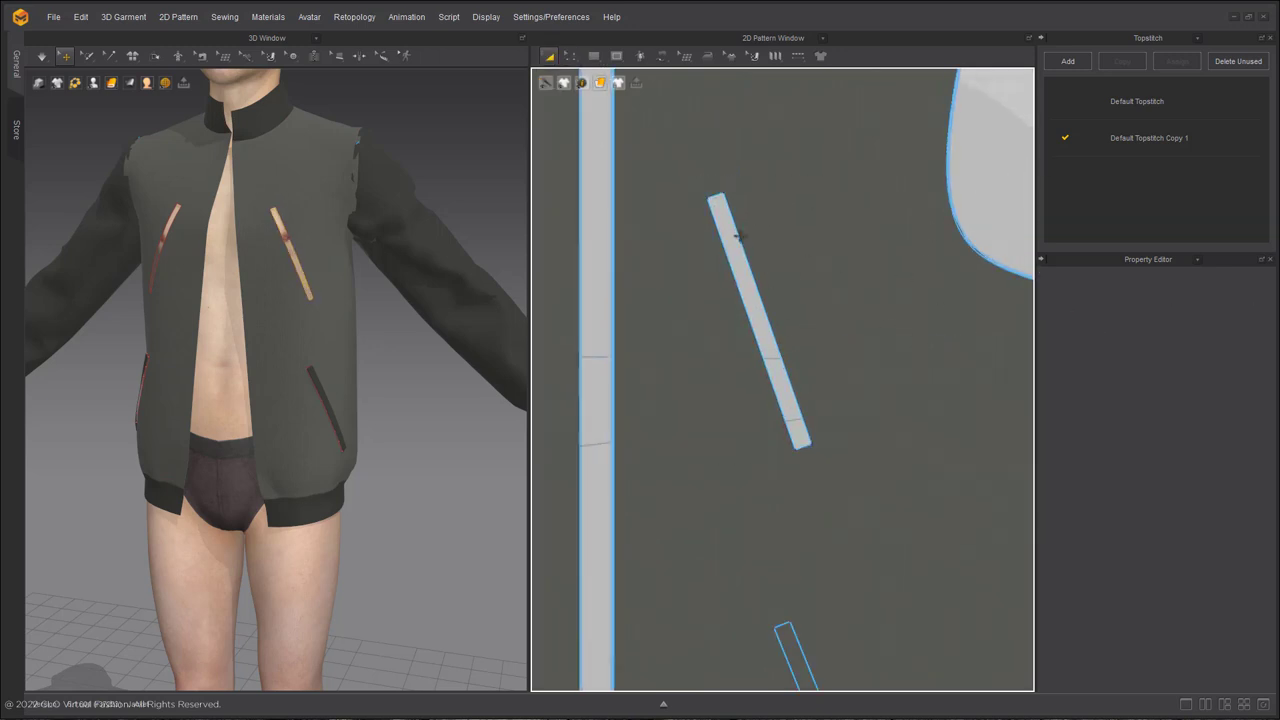
key(z)
click(718, 197)
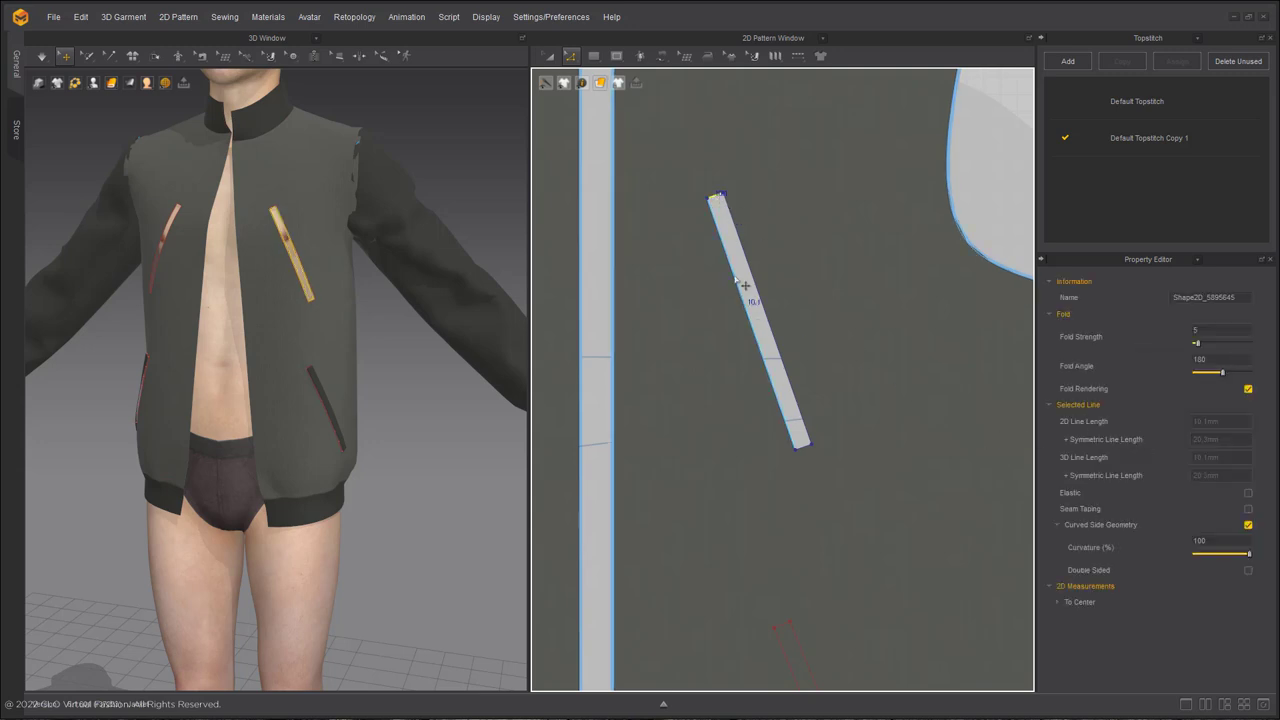
scroll(751, 302, up, 5)
scroll(740, 330, down, 8)
scroll(270, 548, up, 1)
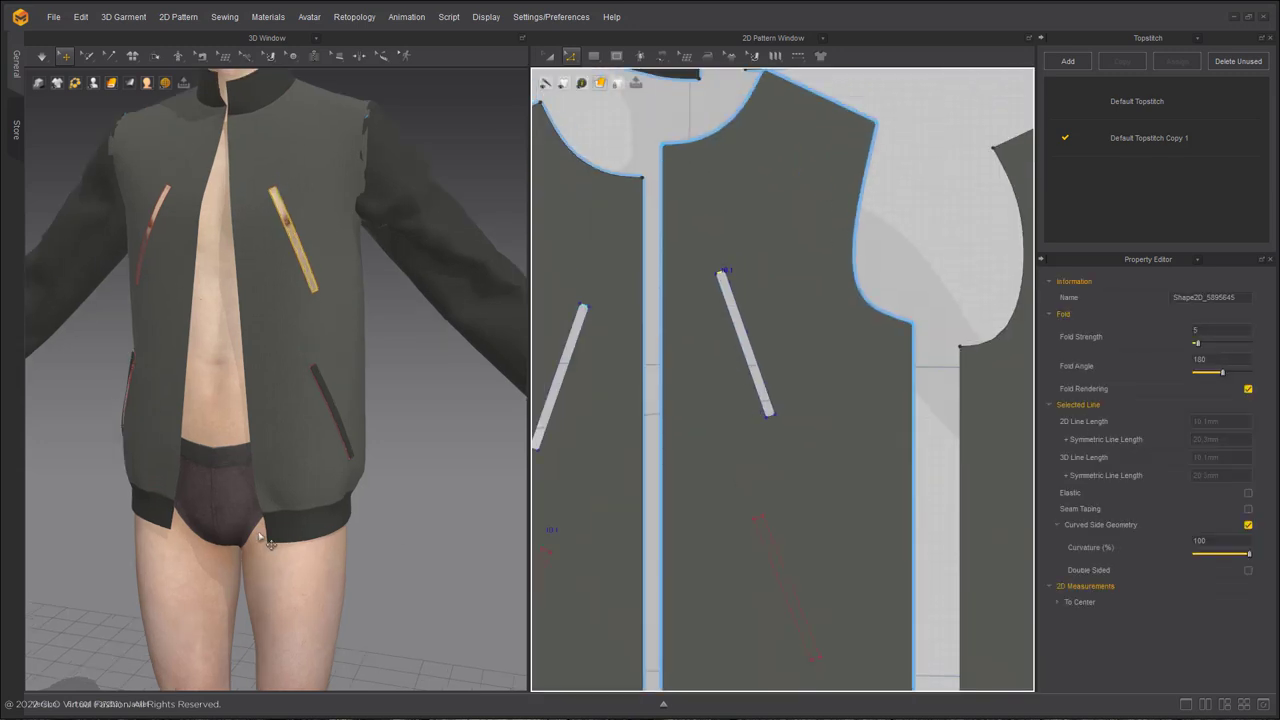
scroll(260, 541, up, 1)
Unlink the symmetric front panels and delete the upper pocket hole from the wearer's right front panel
key(a)
right_click(594, 236)
click(648, 348)
key(z)
click(581, 316)
key(Delete)
Create a zipper along the two long edges of the remaining chest pocket hole
scroll(700, 350, down, 4)
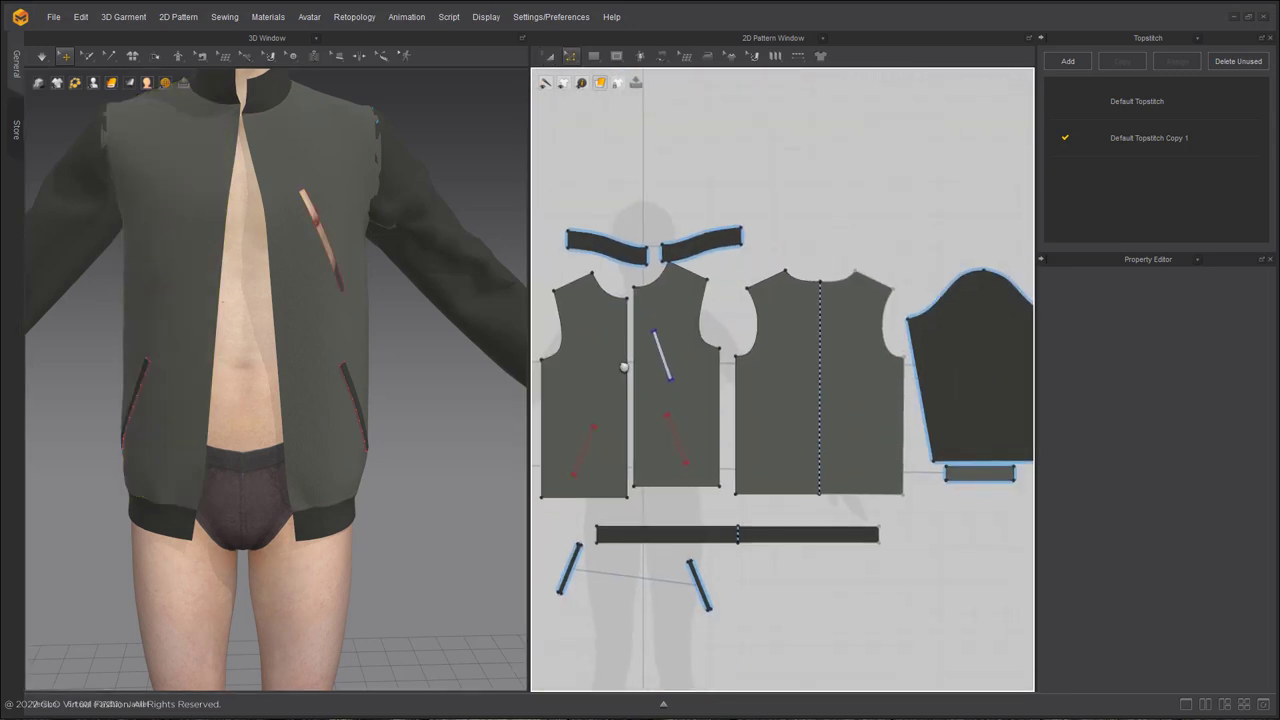
scroll(700, 350, up, 2)
click(313, 55)
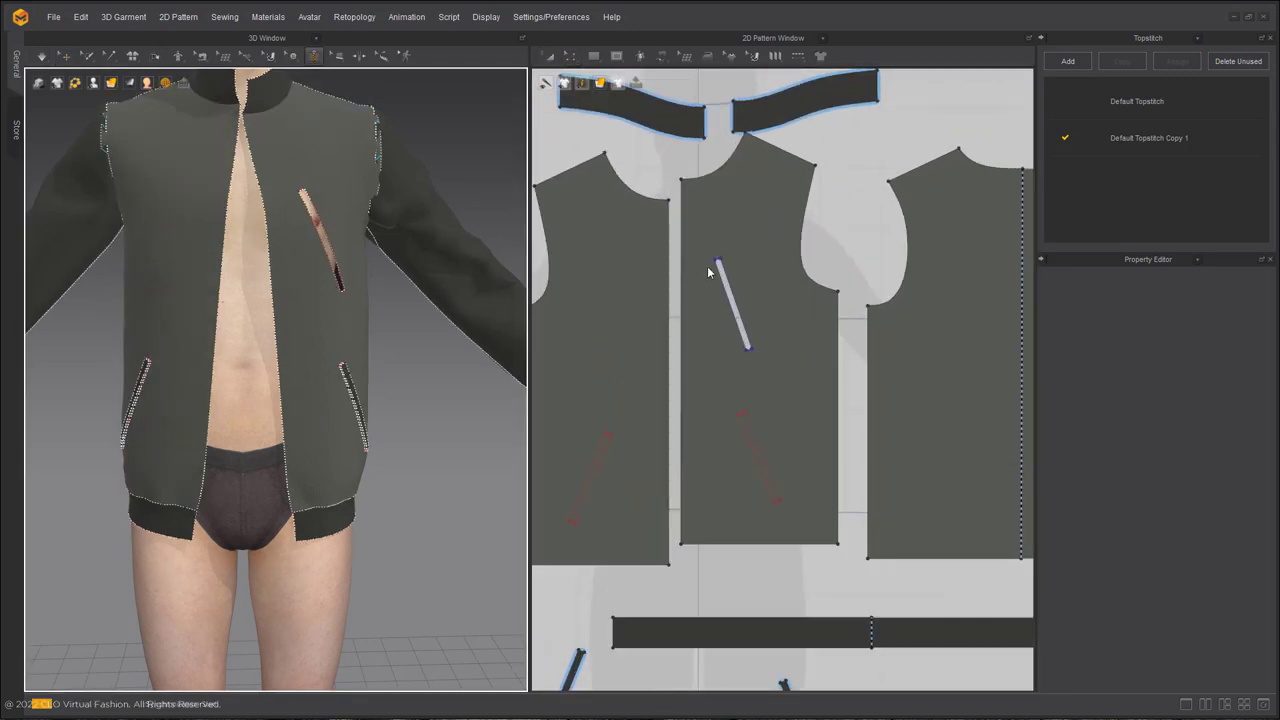
scroll(715, 275, up, 5)
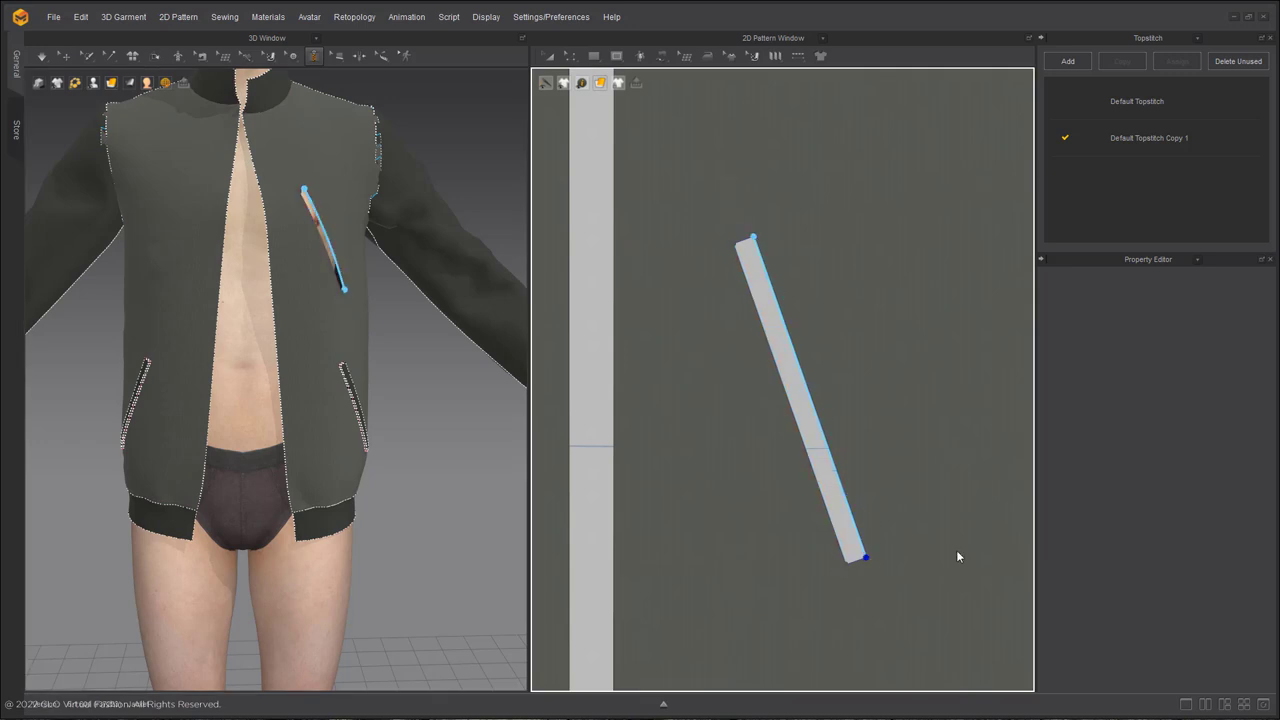
double_click(863, 556)
scroll(348, 446, up, 6)
scroll(250, 396, up, 3)
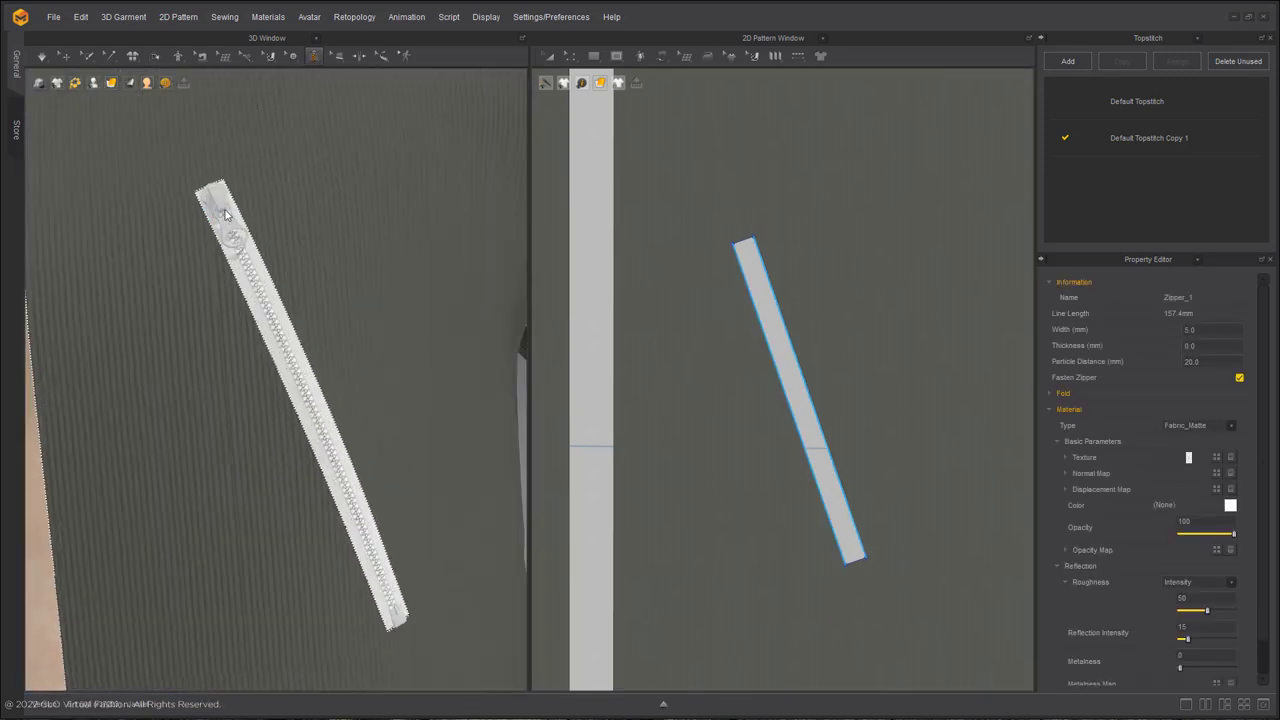
Select the chest zipper's puller and rotate it so that it hangs straight down
click(66, 57)
click(234, 212)
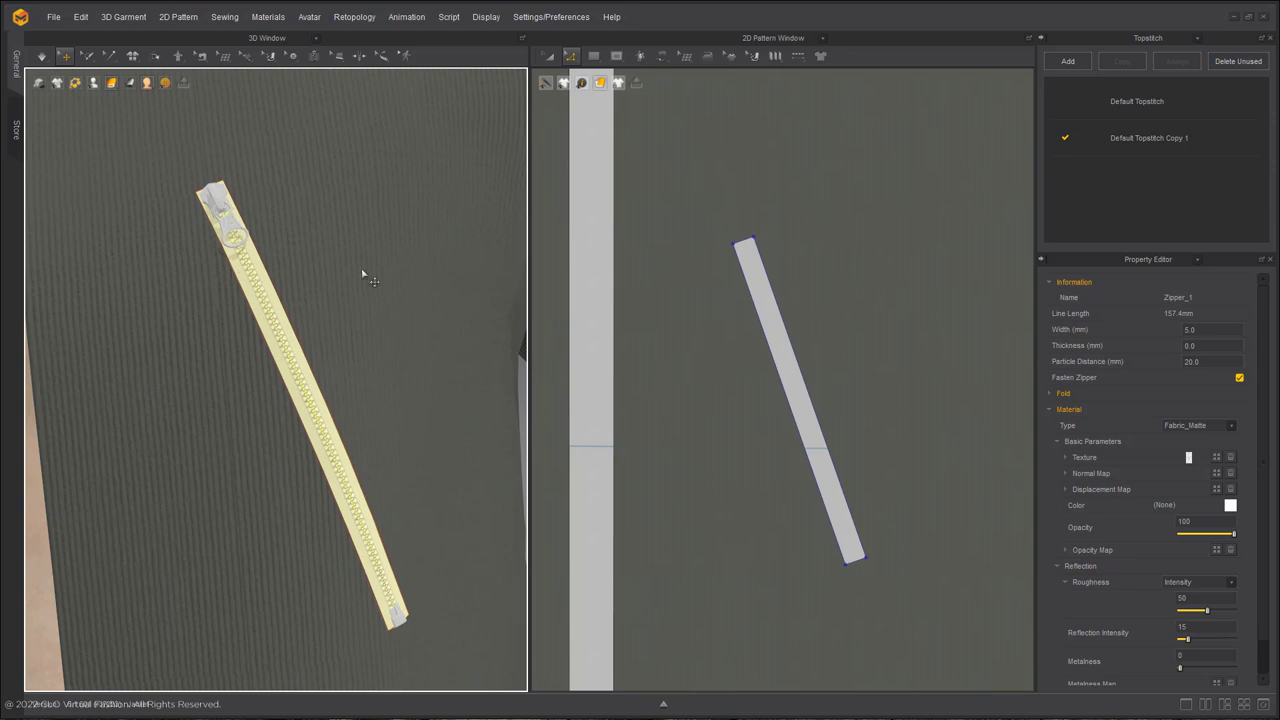
click(154, 405)
scroll(215, 206, up, 2)
click(216, 181)
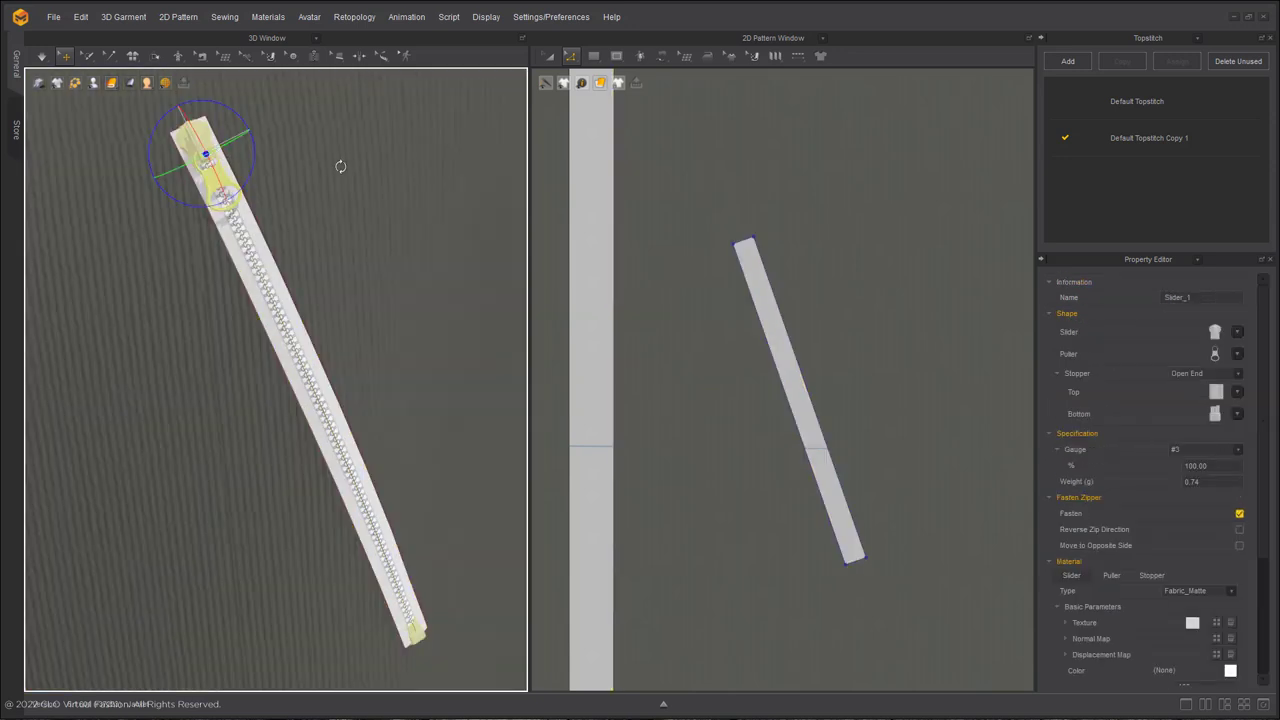
right_drag(263, 167, 323, 209)
scroll(250, 232, up, 4)
click(264, 270)
click(216, 280)
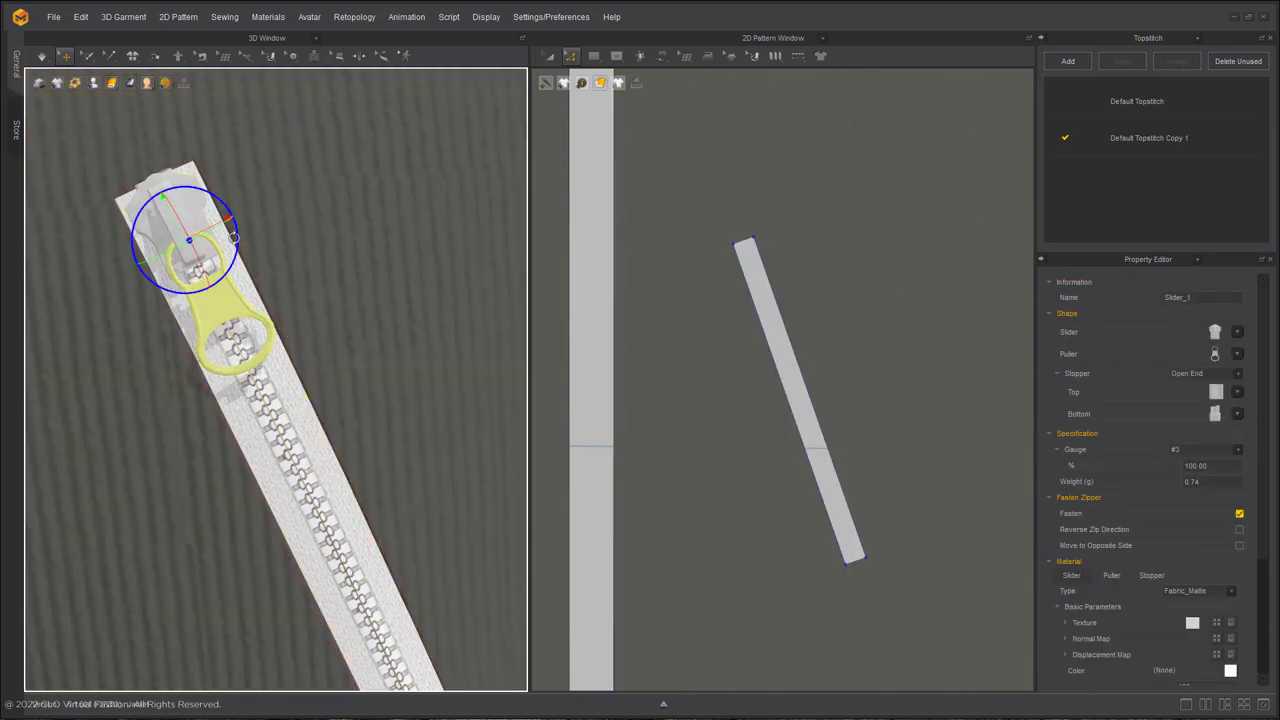
scroll(296, 390, down, 3)
scroll(296, 390, down, 5)
scroll(300, 371, up, 6)
Change the chest zipper's material color to a dark shade matching the jacket
click(280, 302)
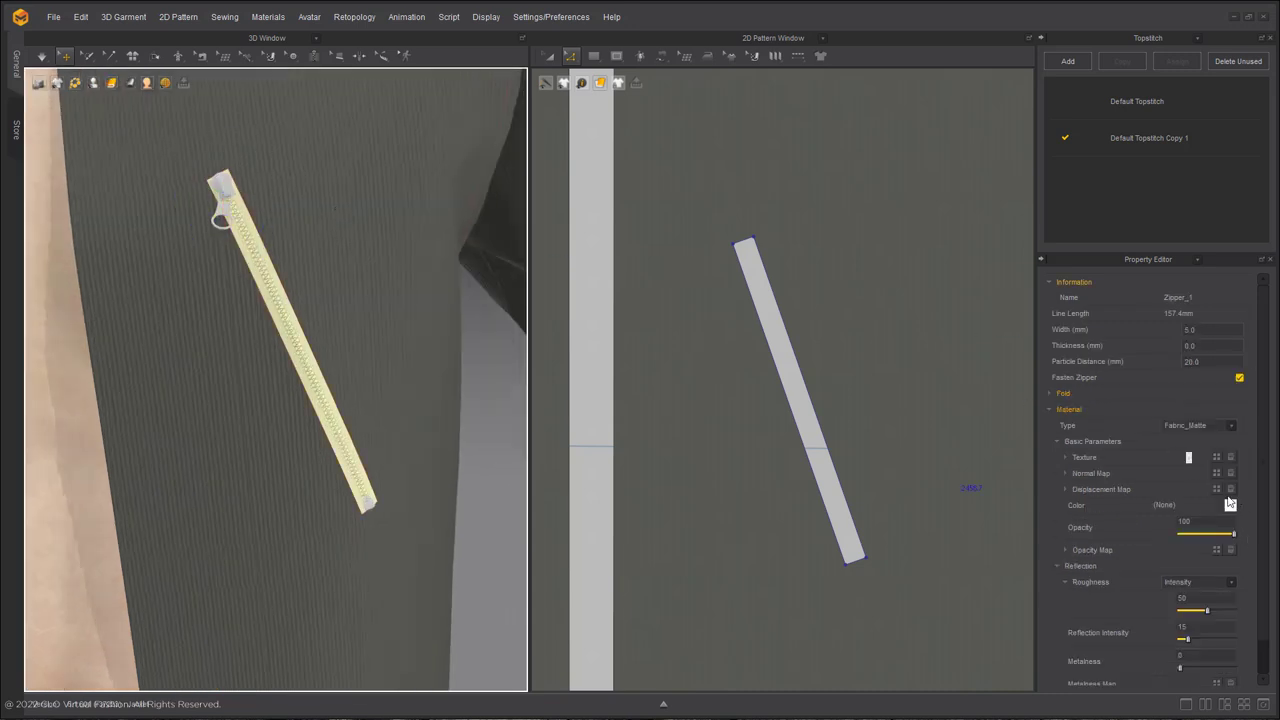
click(1230, 505)
drag(415, 183, 361, 204)
click(597, 510)
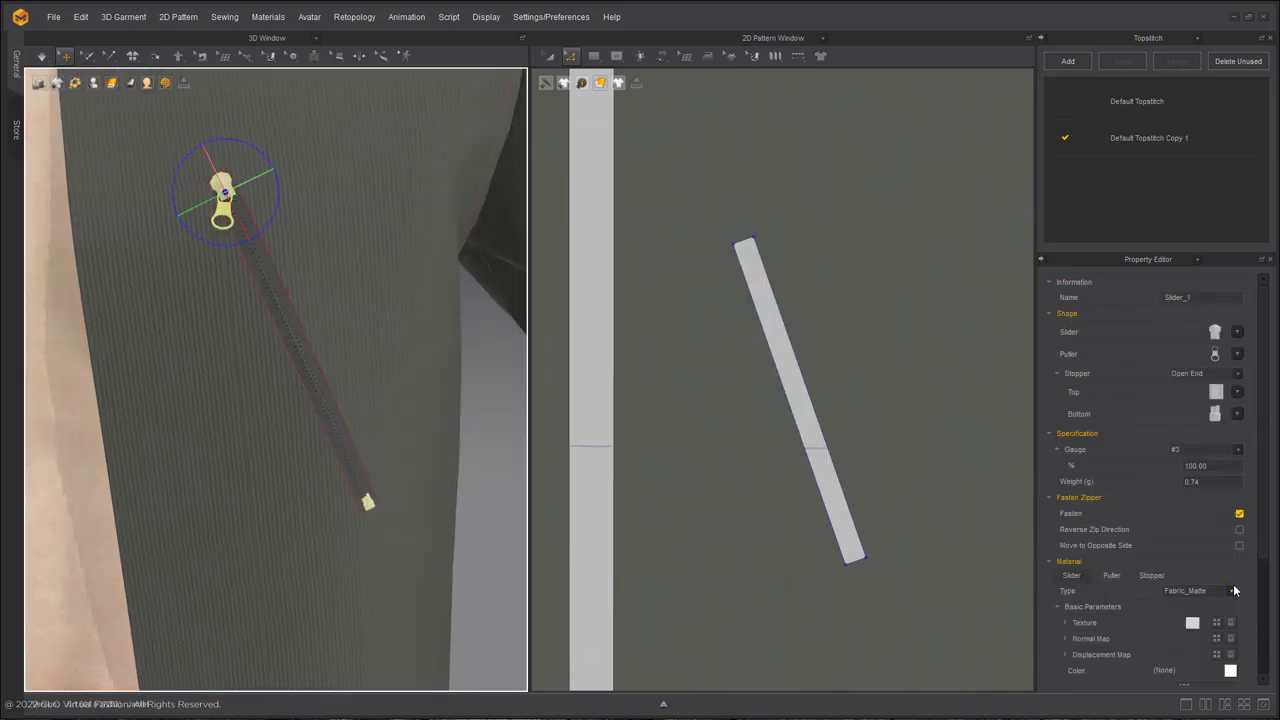
Set the zipper slider's material type to Metal and open its color for editing
click(1234, 590)
click(1205, 664)
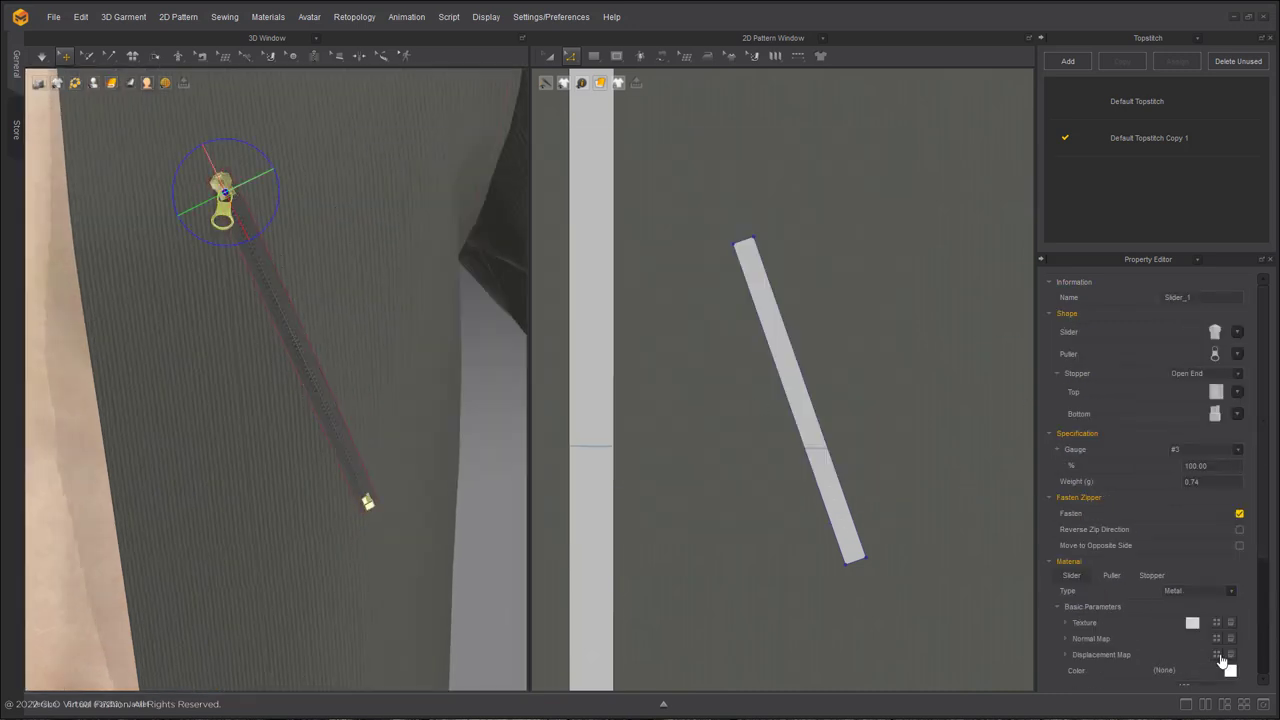
click(1230, 671)
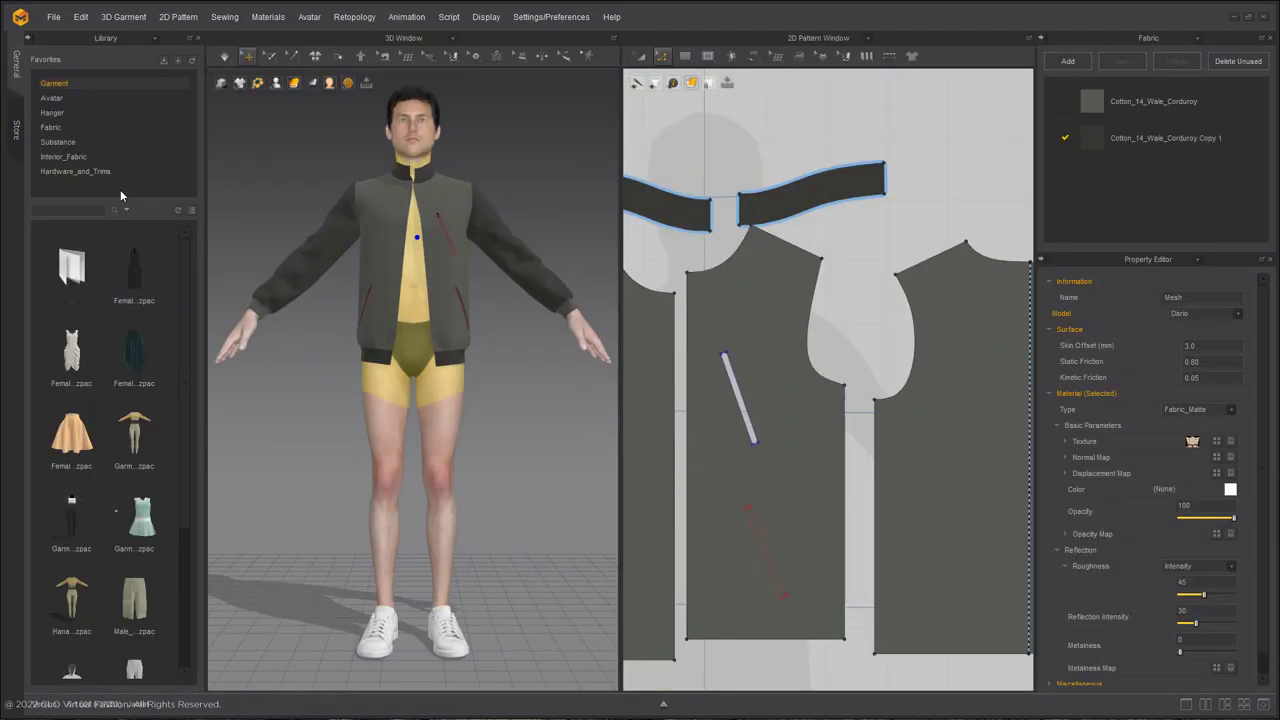
Search the Fabric library for nylon and add Nylon_Featherweight to the project's fabrics
click(115, 127)
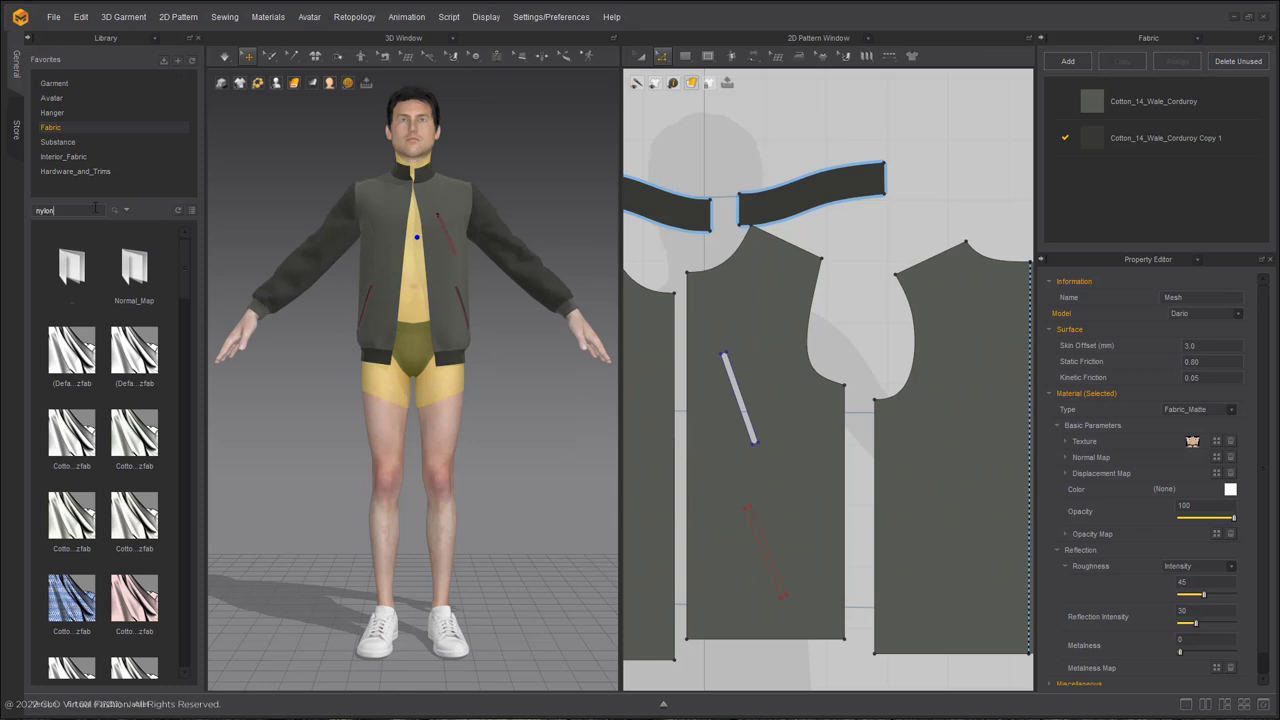
key(Return)
mouse_move(131, 433)
drag(131, 433, 1235, 201)
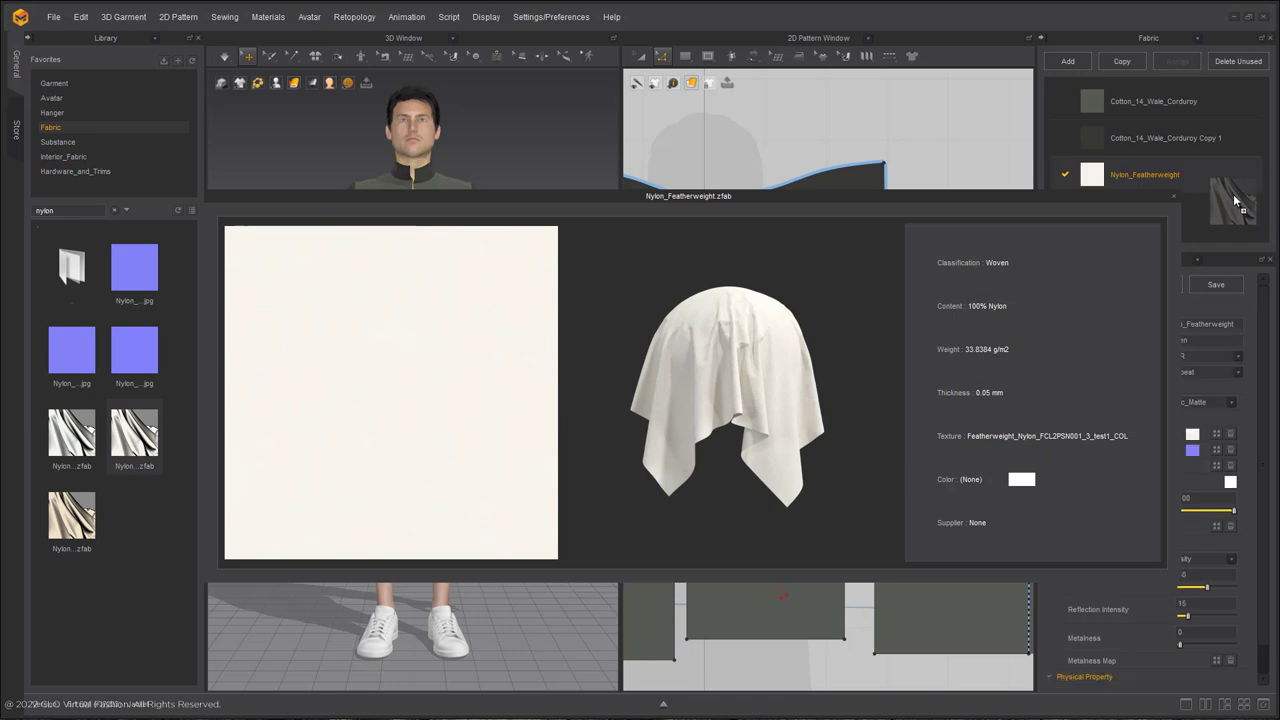
click(1173, 196)
Set the Nylon_Featherweight fabric's color to light gray C2C2C2
scroll(471, 263, up, 2)
middle_drag(471, 263, 428, 390)
scroll(400, 369, up, 1)
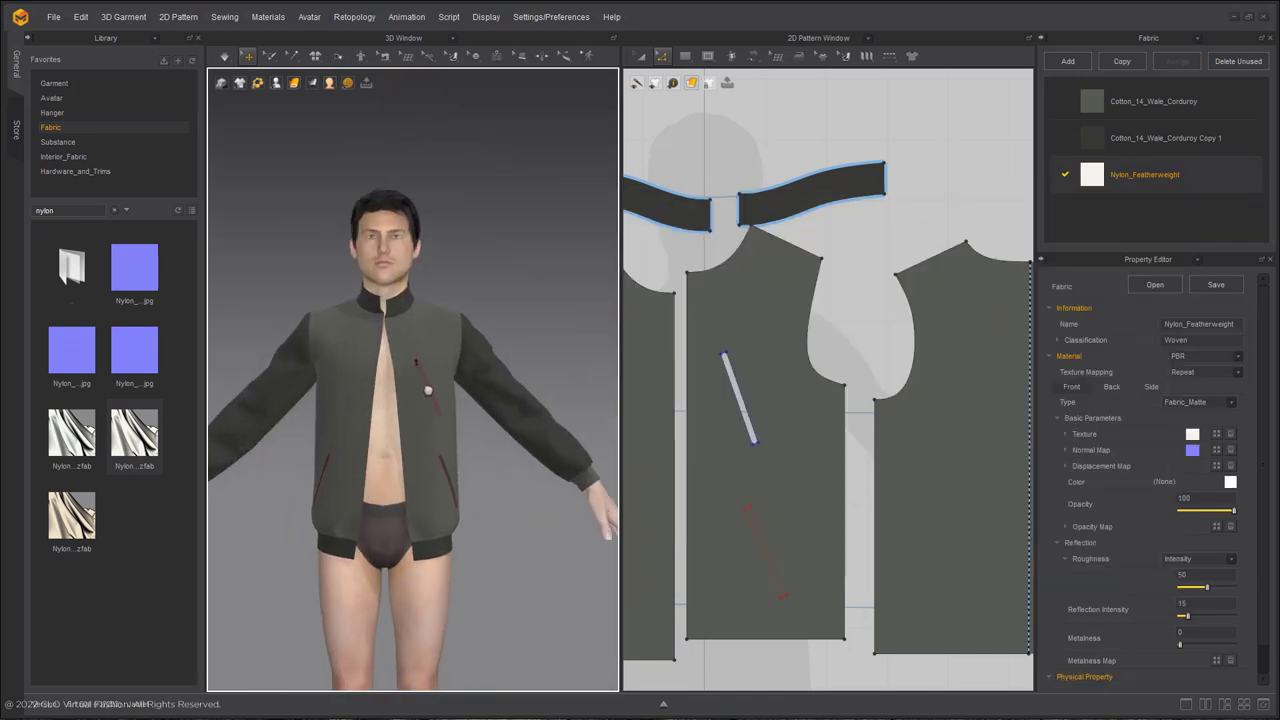
click(1230, 482)
click(375, 175)
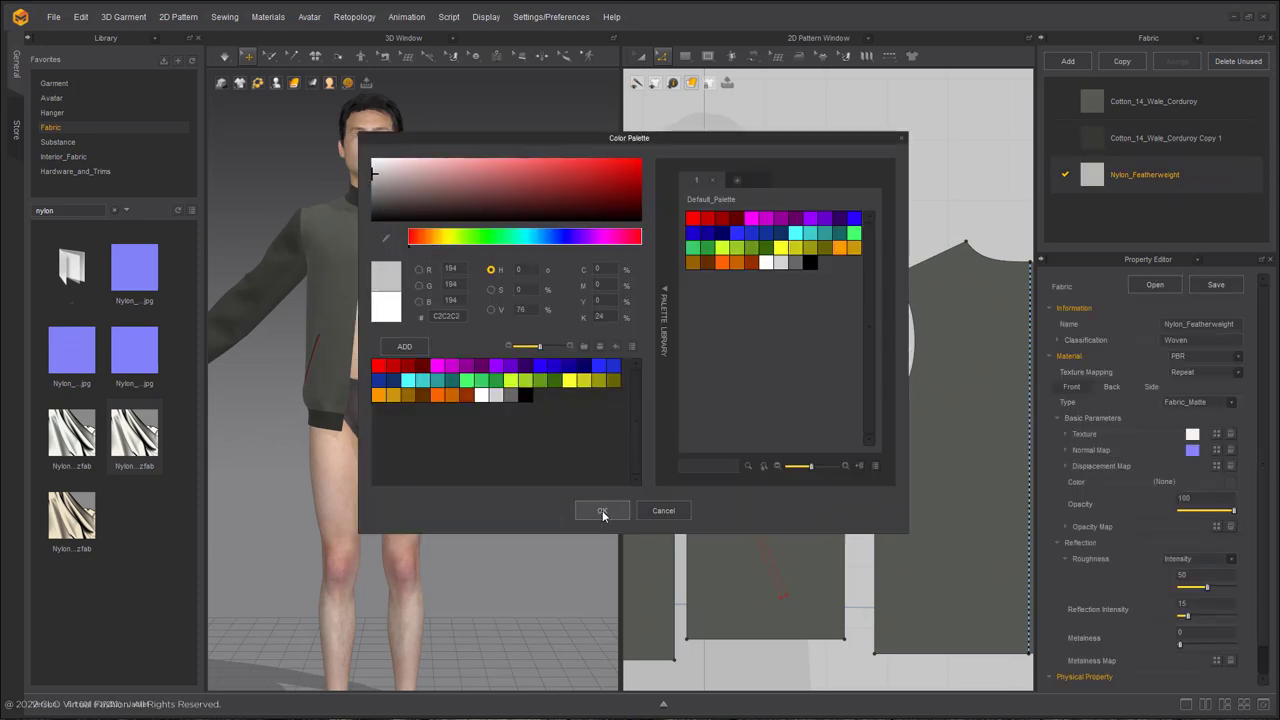
click(601, 509)
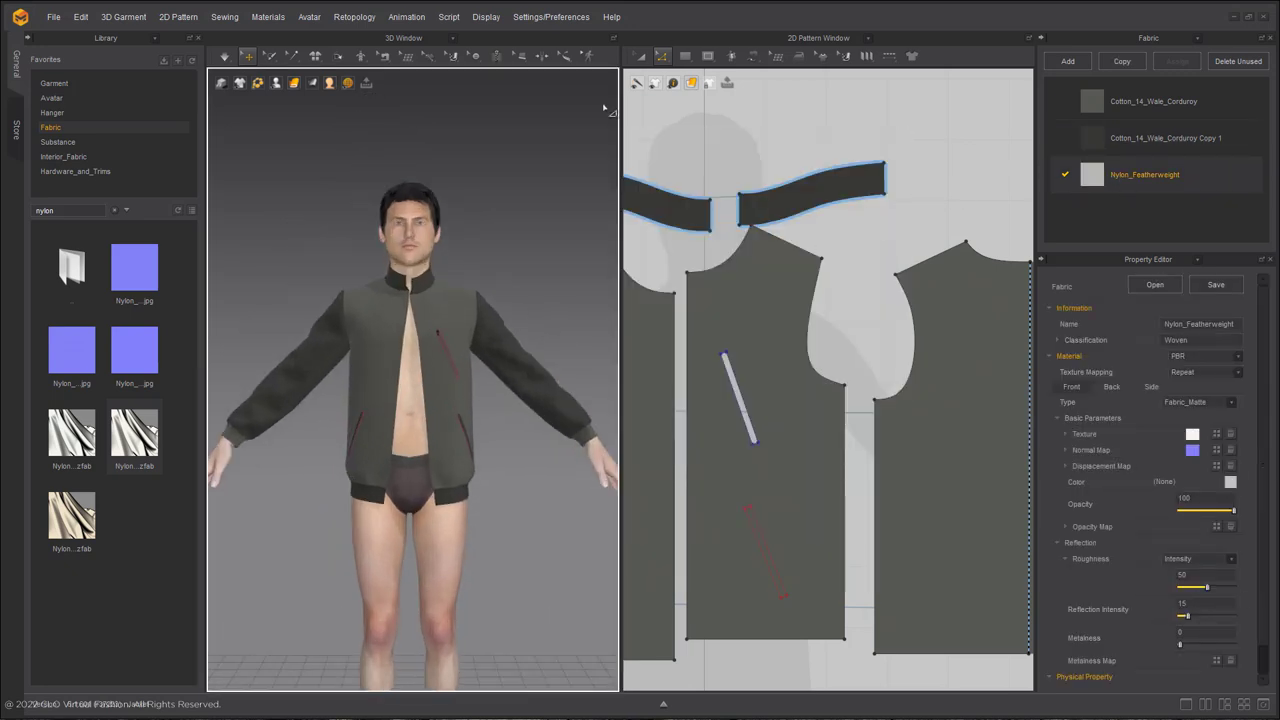
Assign the Nylon_Featherweight fabric to all patterns of the jacket
click(641, 58)
key(ctrl+a)
click(1249, 175)
middle_drag(545, 325, 595, 142)
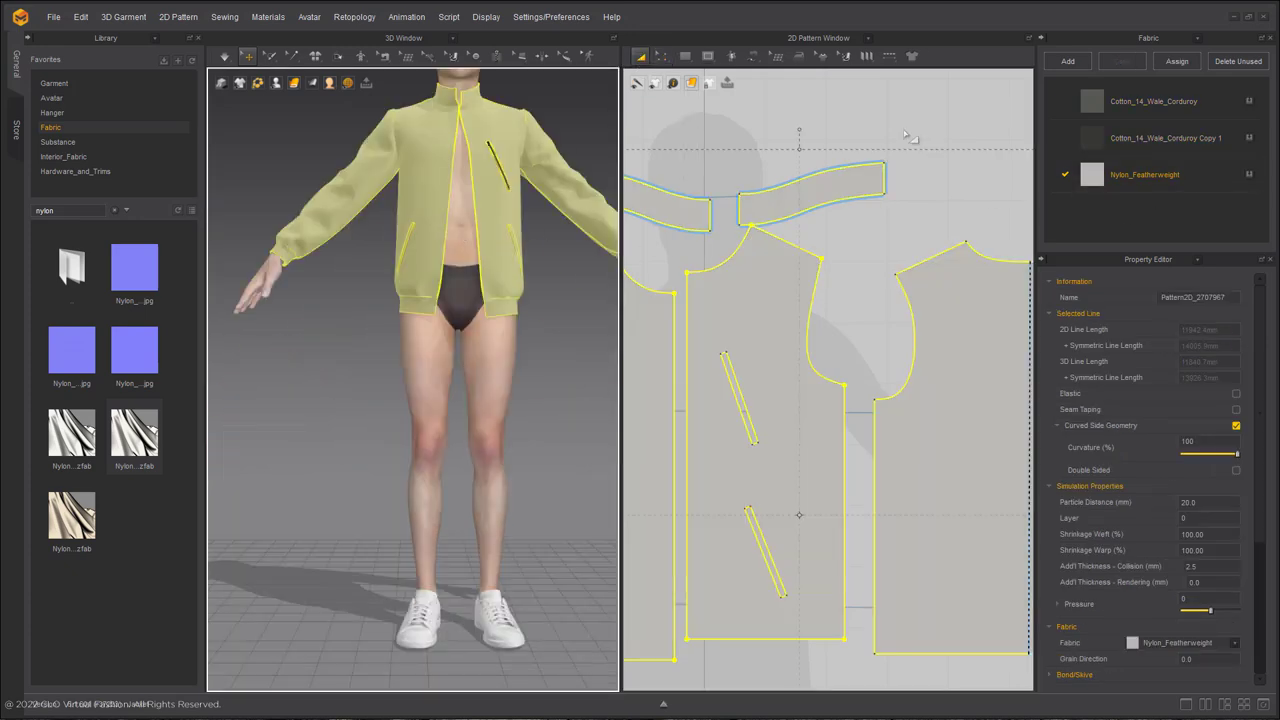
click(928, 142)
Enable Bond on the collar pieces with the Fusible (Common) preset and simulate the garment
scroll(924, 151, down, 4)
middle_drag(923, 151, 866, 168)
middle_drag(481, 113, 413, 241)
scroll(413, 241, up, 5)
click(412, 238)
click(1050, 467)
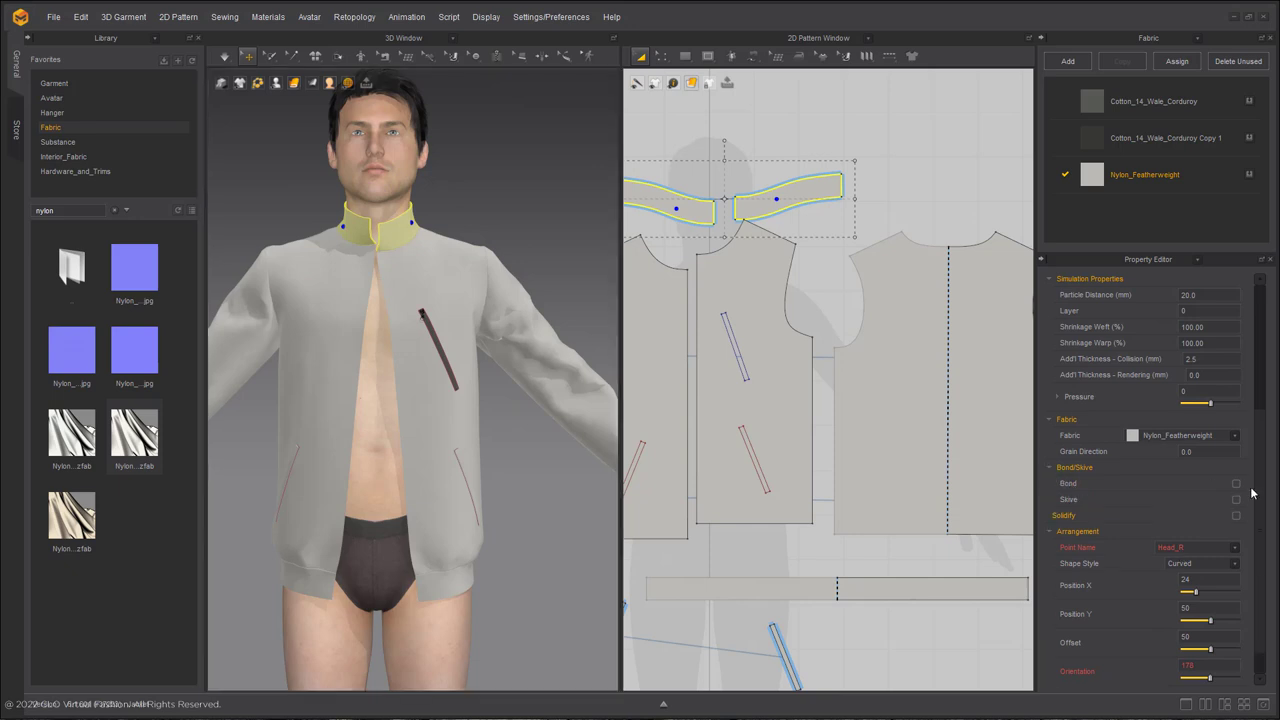
middle_drag(410, 228, 427, 498)
scroll(427, 499, up, 5)
key(space)
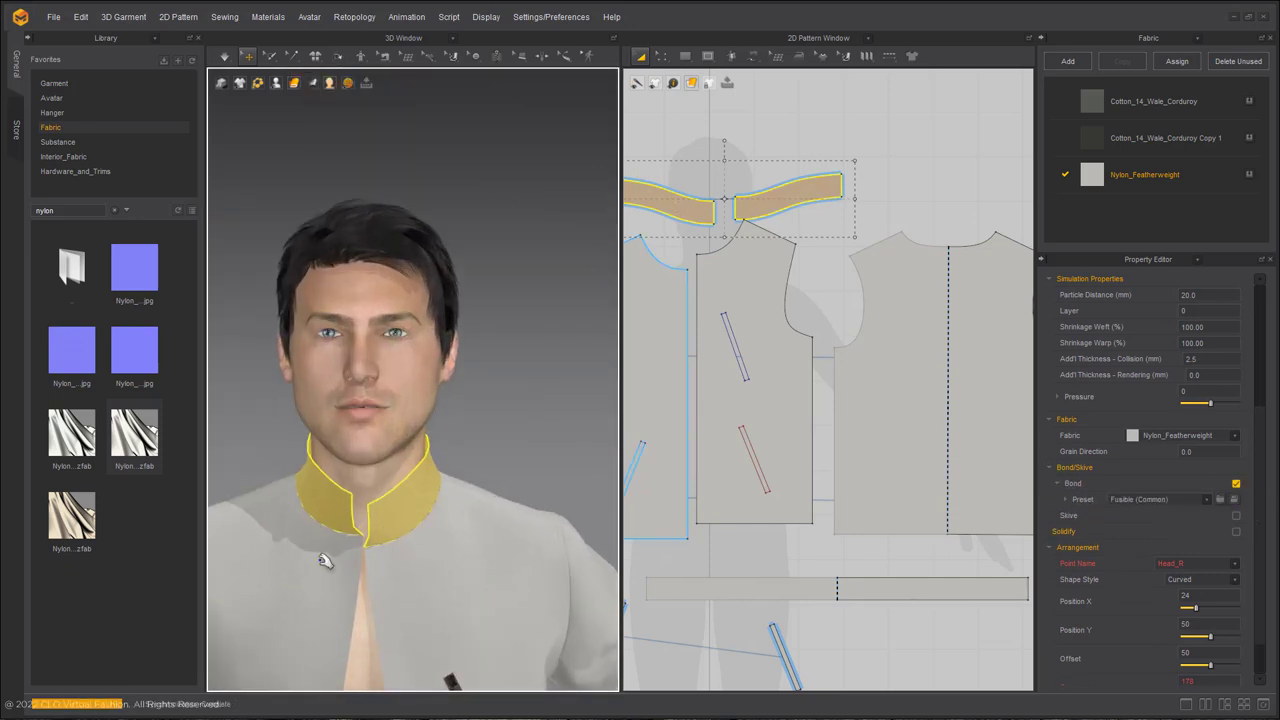
click(334, 565)
Assign the Cotton_14_Wale_Corduroy Copy 1 fabric to the lower pocket strips and the sleeve cuffs
scroll(390, 500, down, 5)
right_drag(400, 477, 397, 450)
drag(1106, 139, 780, 646)
scroll(669, 583, down, 2)
middle_drag(669, 583, 922, 372)
drag(1095, 144, 725, 299)
scroll(850, 265, down, 2)
middle_drag(850, 265, 508, 348)
drag(1096, 143, 948, 335)
click(880, 386)
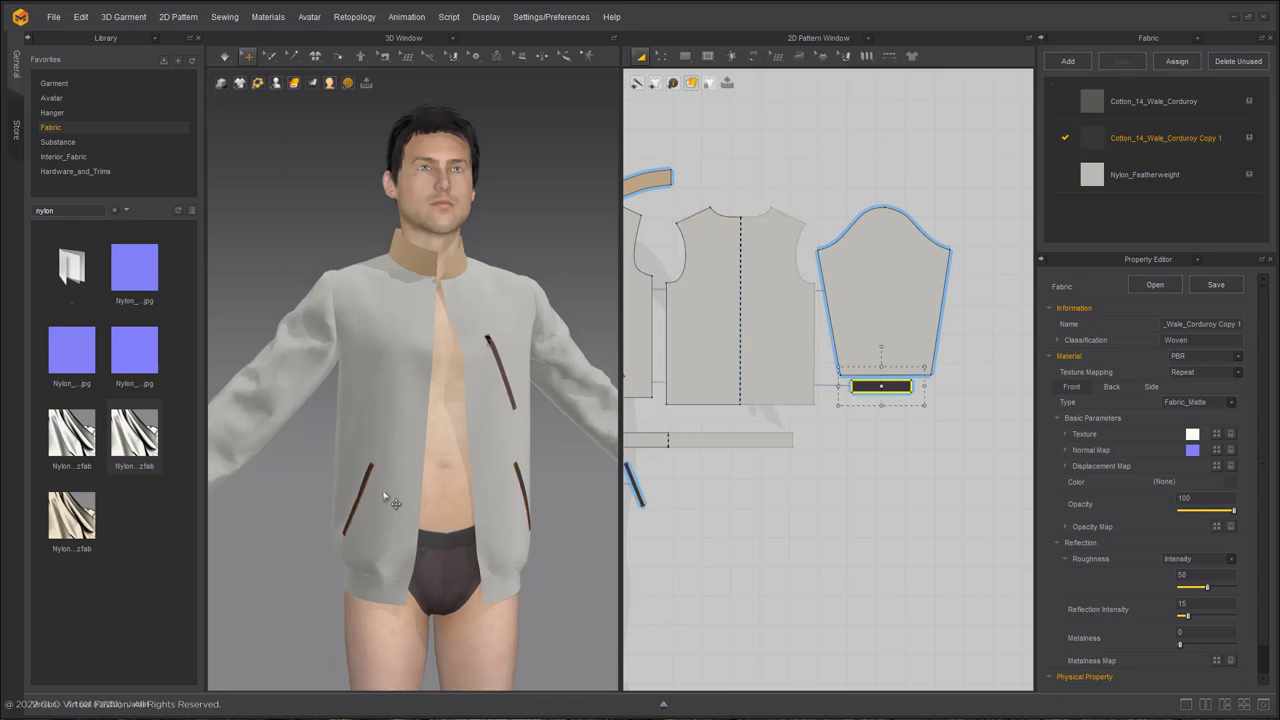
scroll(376, 265, up, 6)
scroll(376, 265, down, 5)
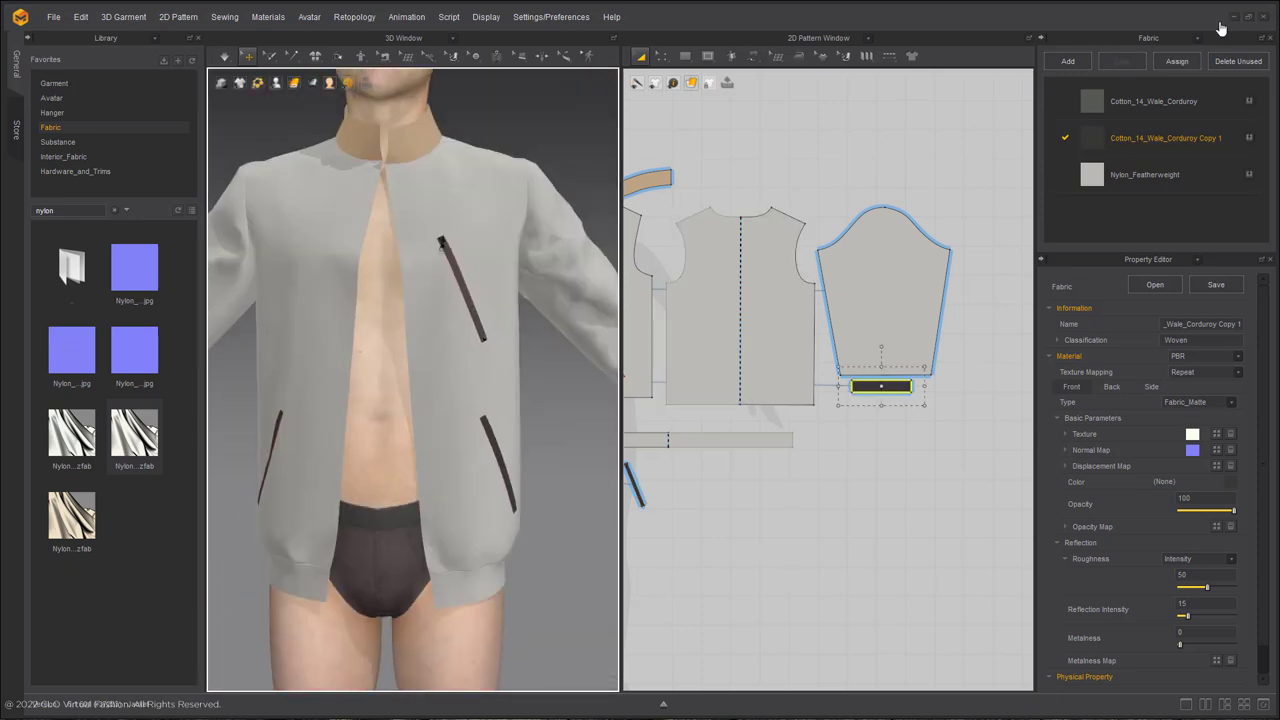
Topstitch the collar's edges with the Default Topstitch Copy 1 style
click(1197, 38)
click(1136, 154)
click(889, 55)
scroll(780, 262, up, 3)
middle_drag(662, 222, 794, 296)
click(889, 53)
middle_drag(700, 420, 805, 306)
scroll(394, 477, up, 1)
scroll(471, 451, up, 4)
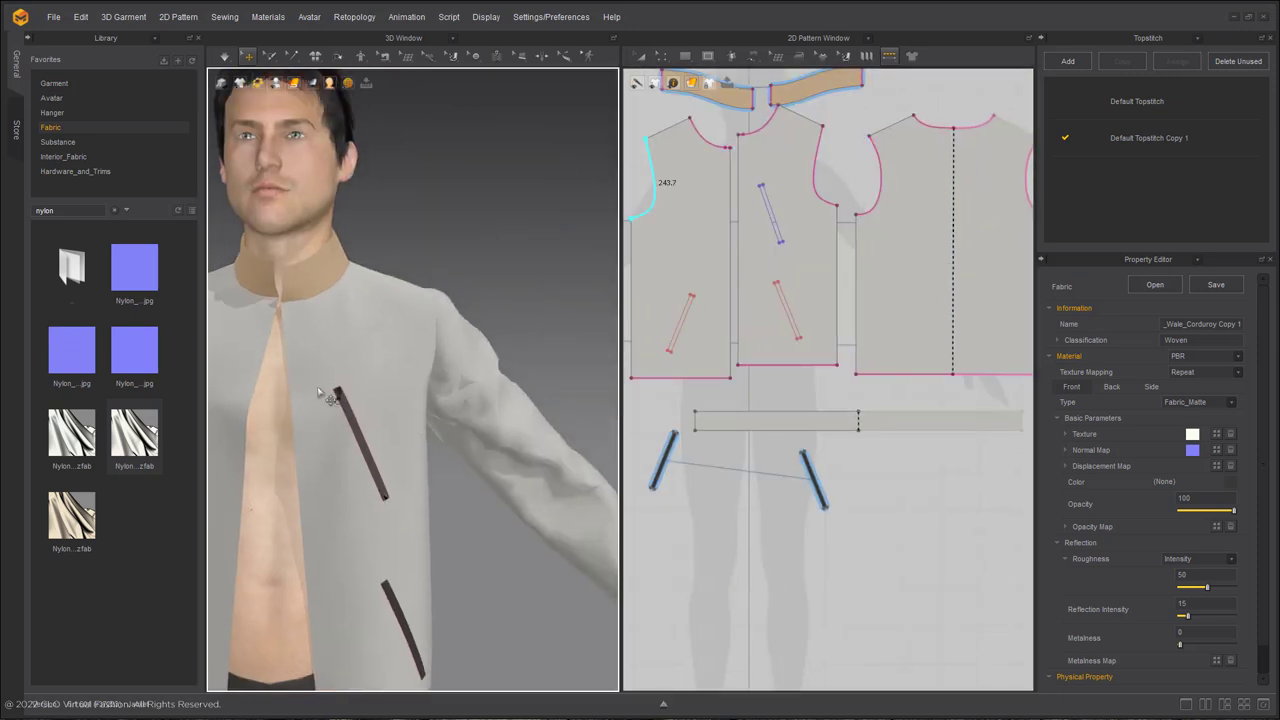
scroll(789, 350, up, 4)
click(768, 267)
click(775, 316)
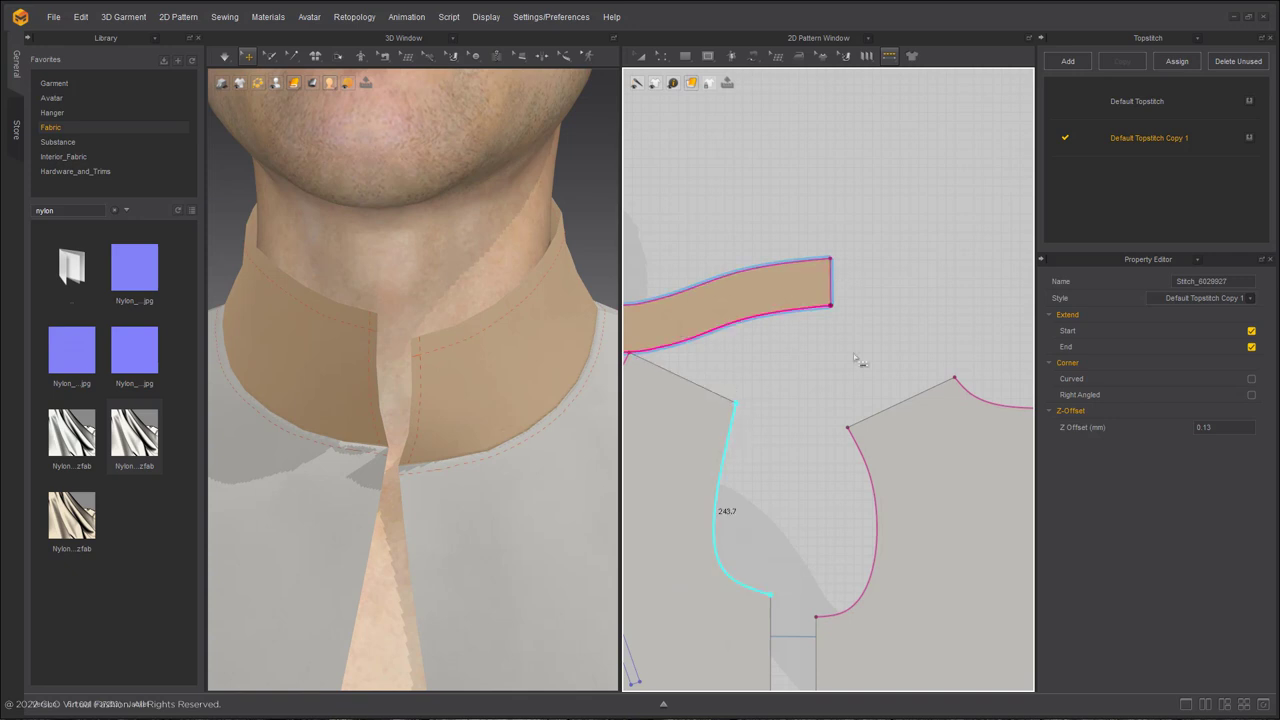
Topstitch the front opening edges and the waistband's end with the Default Topstitch style
click(1145, 107)
click(737, 323)
scroll(537, 457, down, 3)
right_drag(537, 457, 477, 397)
scroll(477, 397, down, 3)
middle_drag(477, 397, 551, 160)
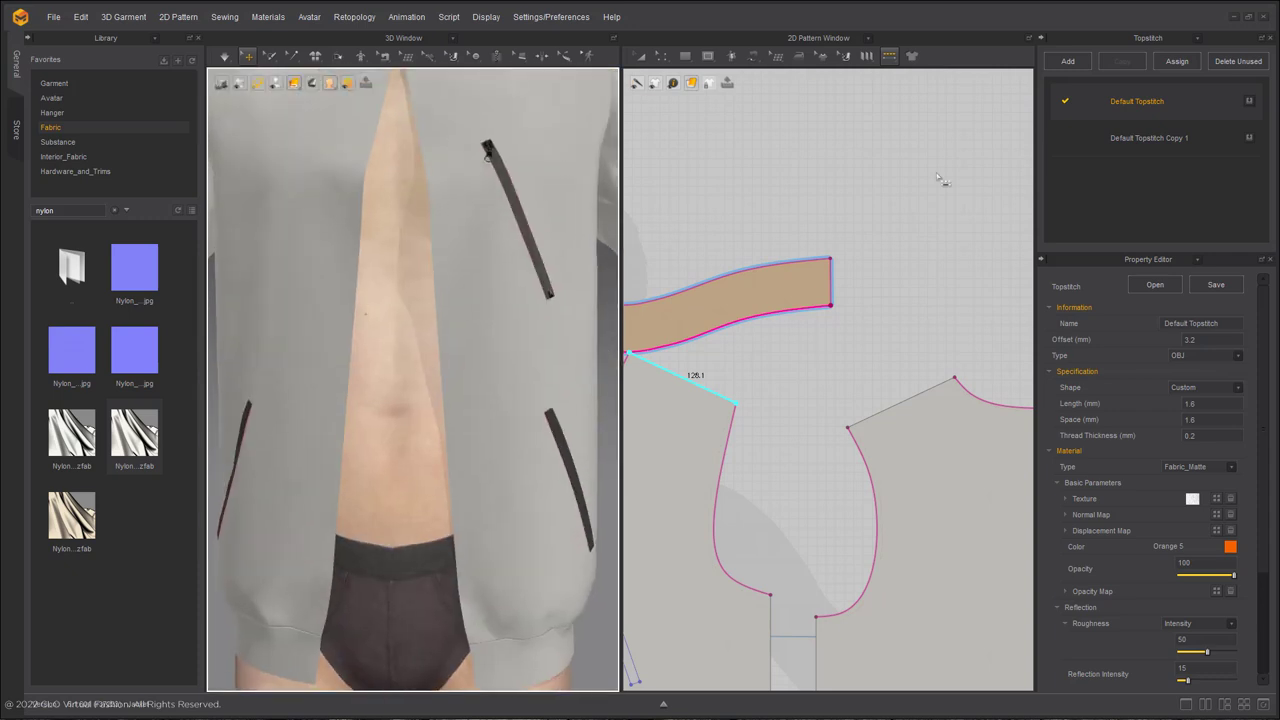
scroll(813, 157, down, 5)
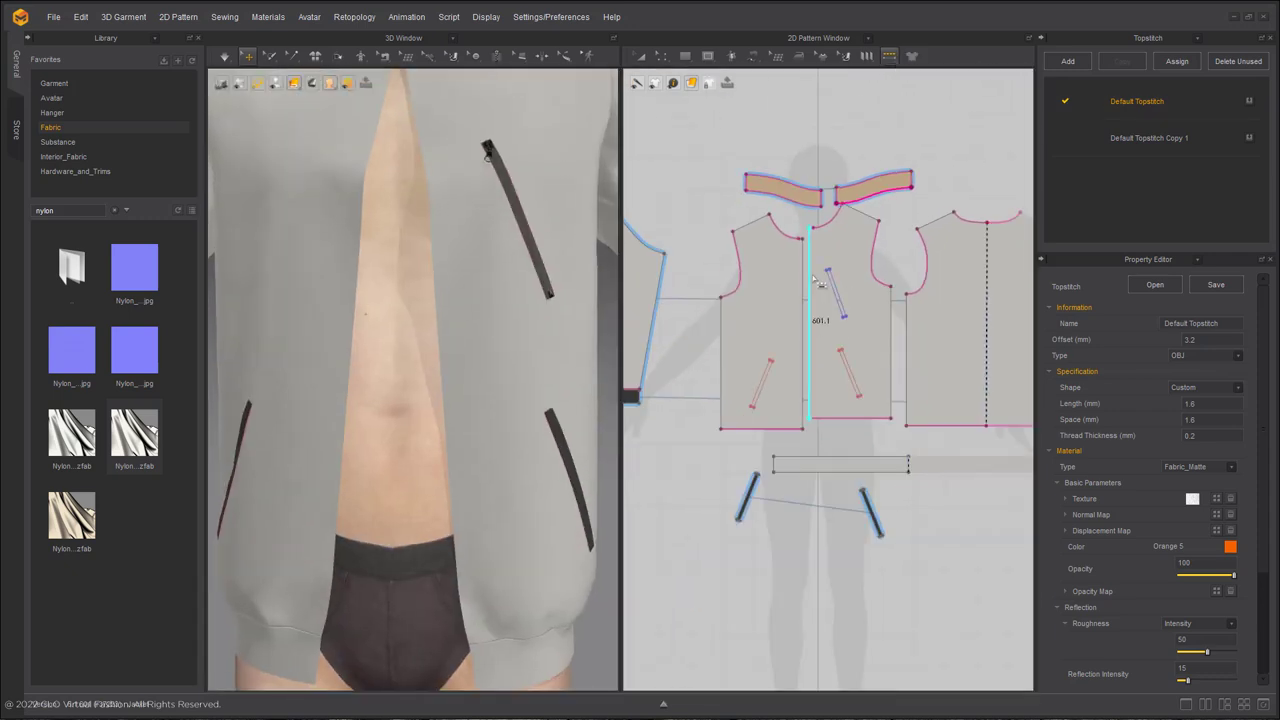
click(818, 283)
Topstitch the long and short edges of the lower pocket strip with the Default Topstitch style
scroll(408, 354, up, 6)
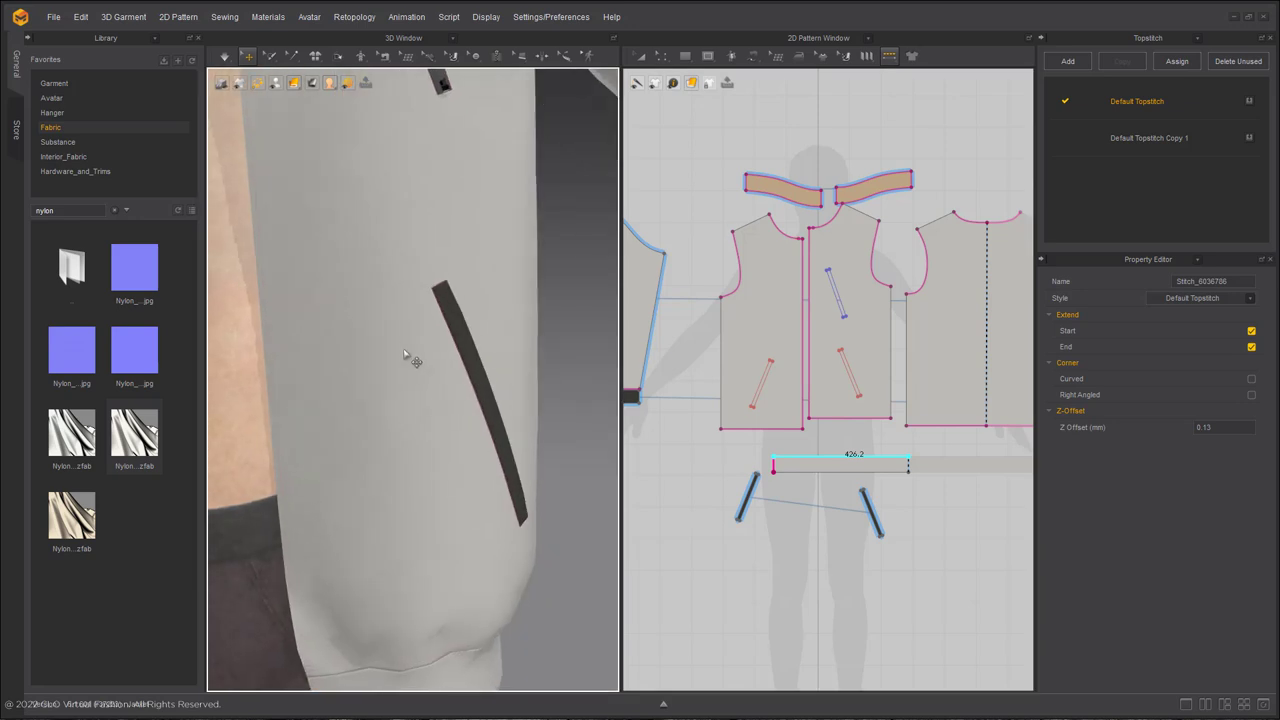
scroll(877, 489, up, 8)
click(852, 432)
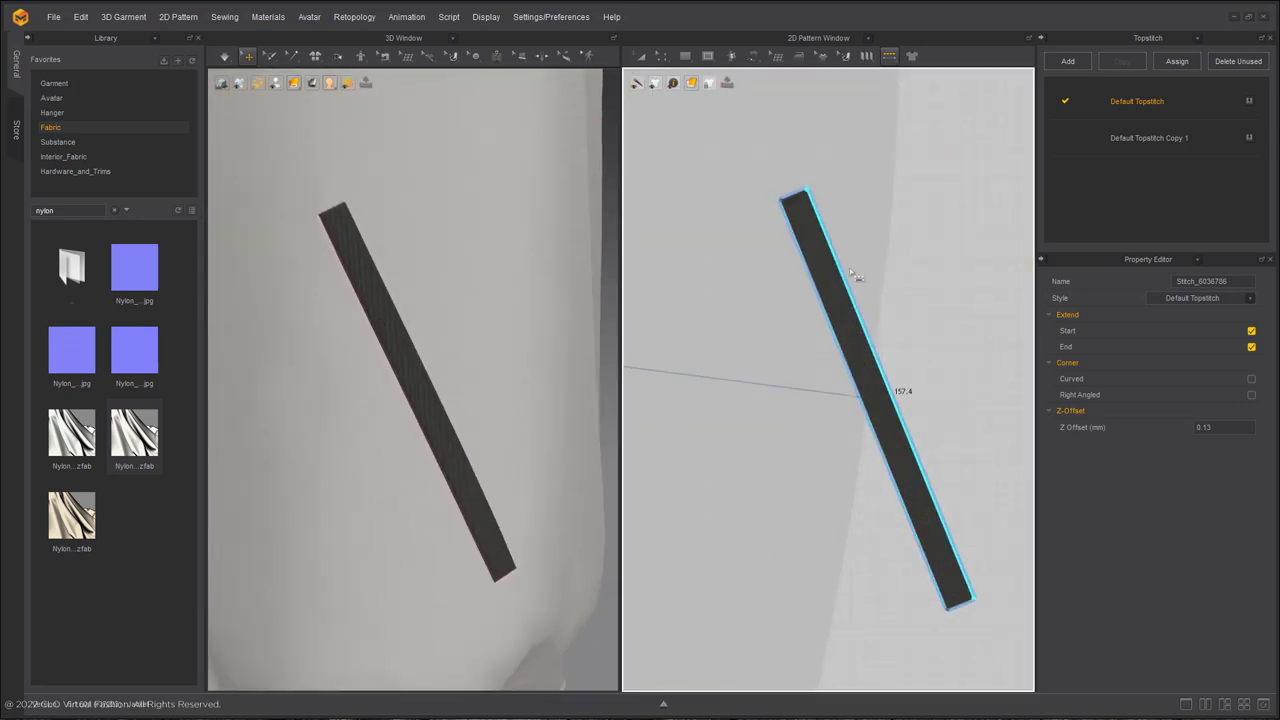
click(961, 611)
scroll(369, 391, up, 3)
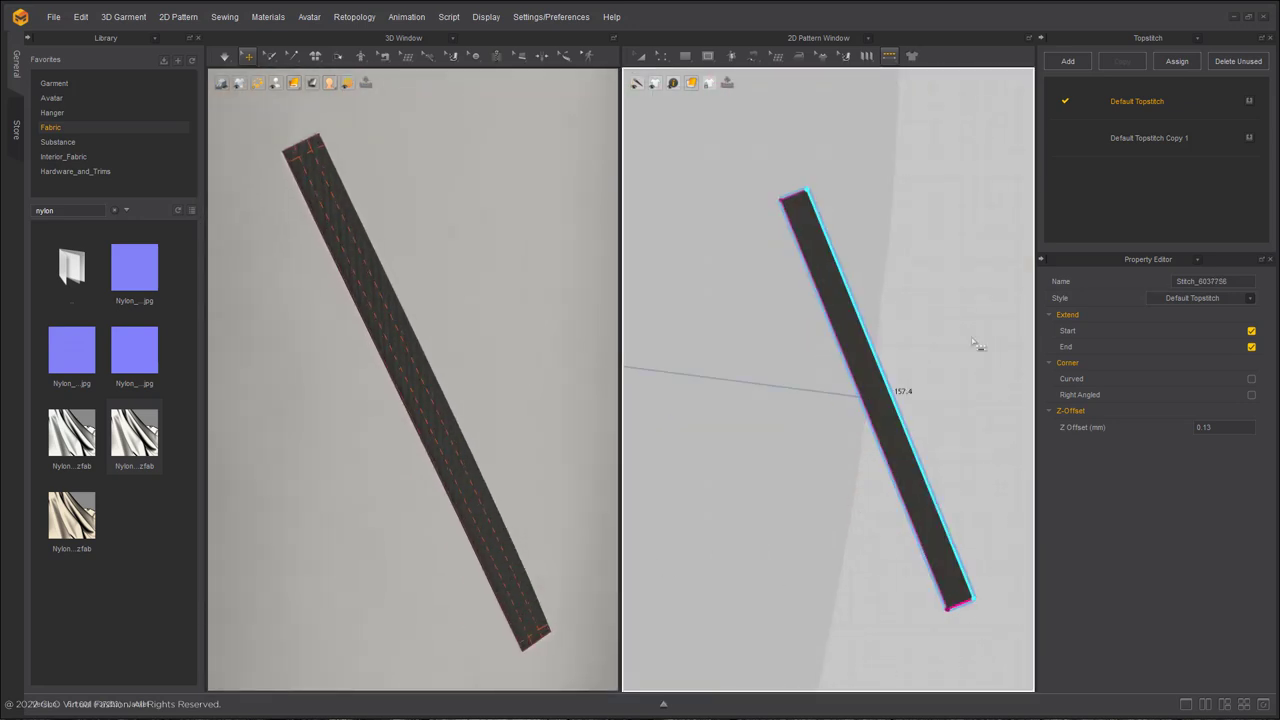
Copy the Default Topstitch style with a 1.0 mm offset and topstitch all four edges of the lower pocket strip with it
click(1162, 107)
click(1122, 61)
text(1)
key(Return)
click(787, 197)
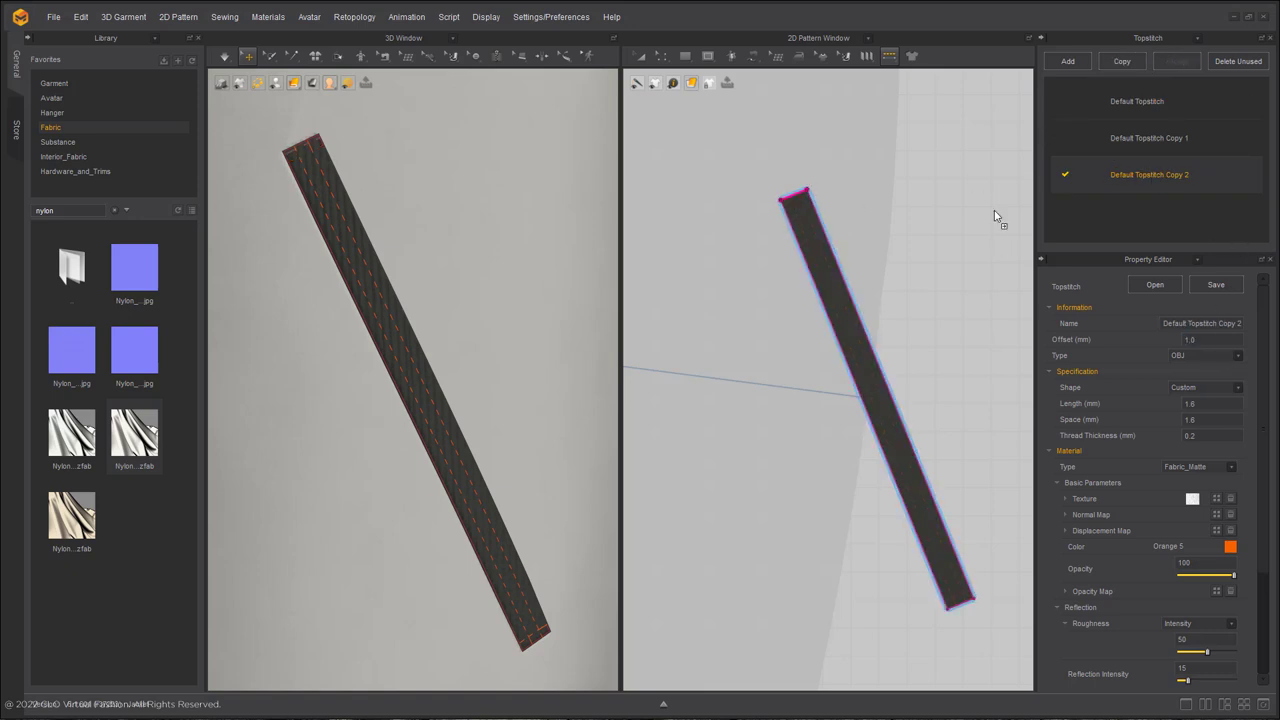
click(836, 254)
click(813, 273)
click(957, 606)
Rotate the corduroy texture on the lower pocket strips so that the grain runs along each strip's length
click(847, 57)
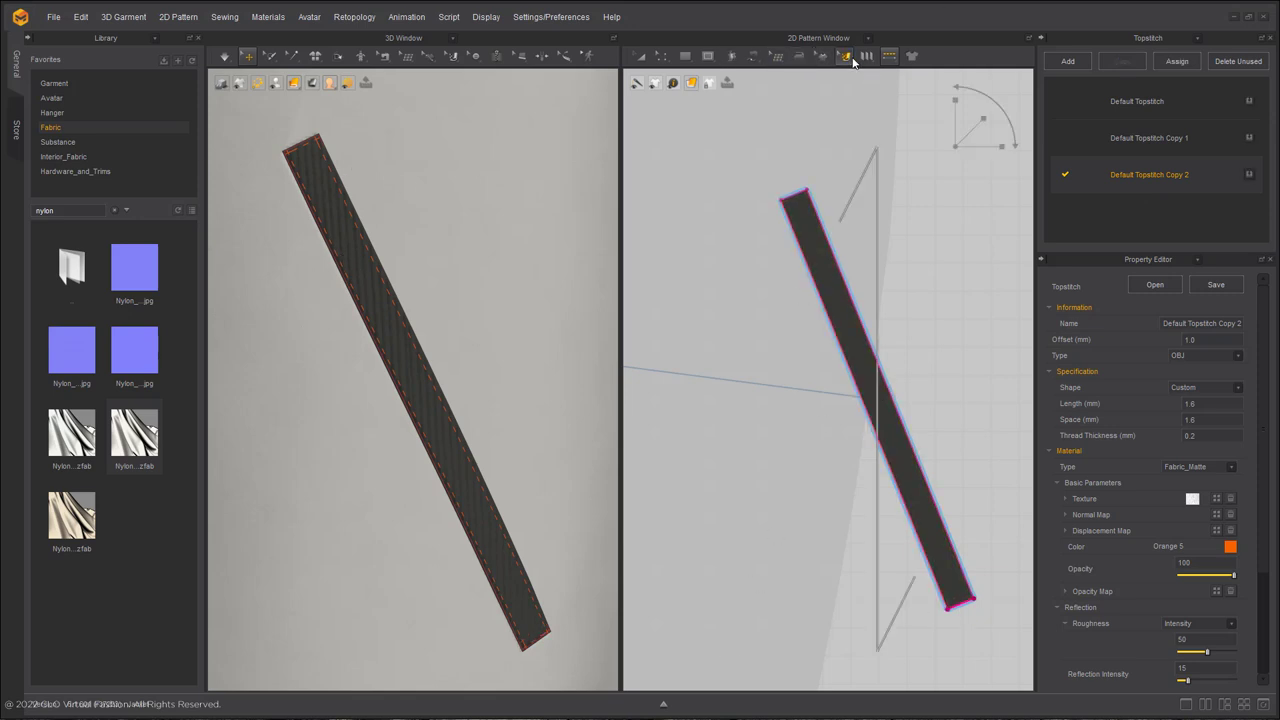
click(814, 282)
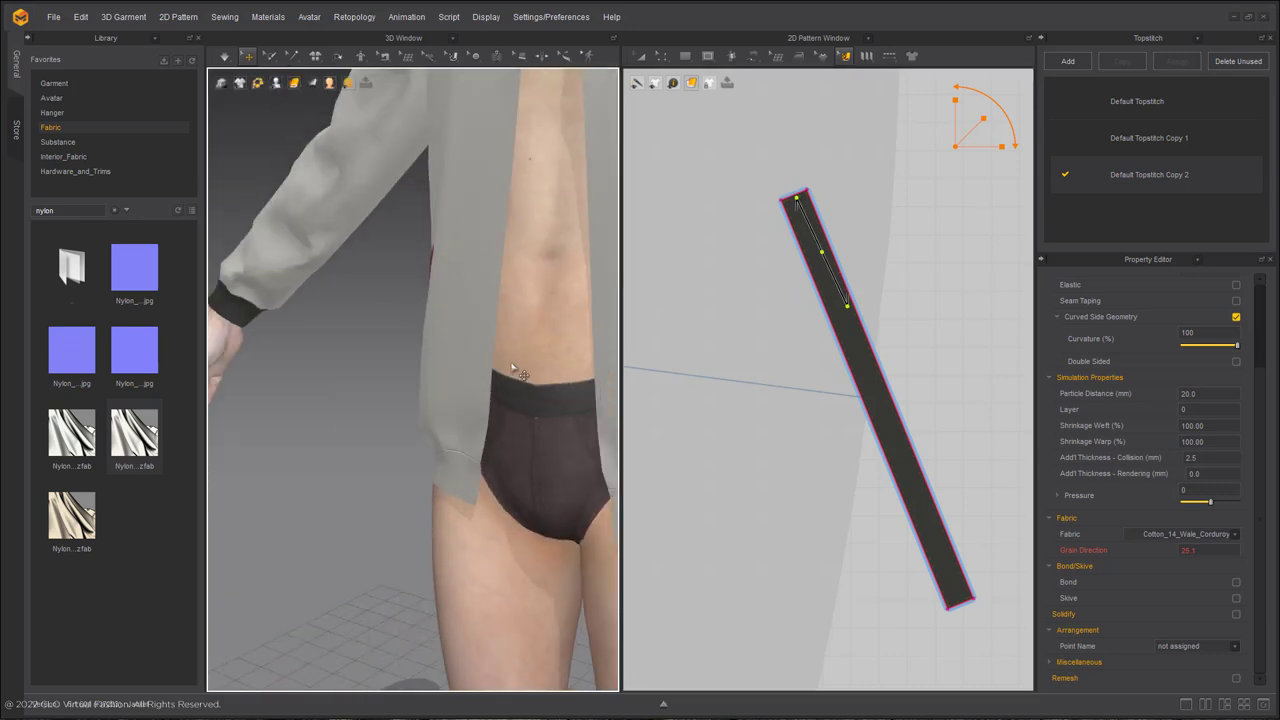
scroll(560, 323, up, 10)
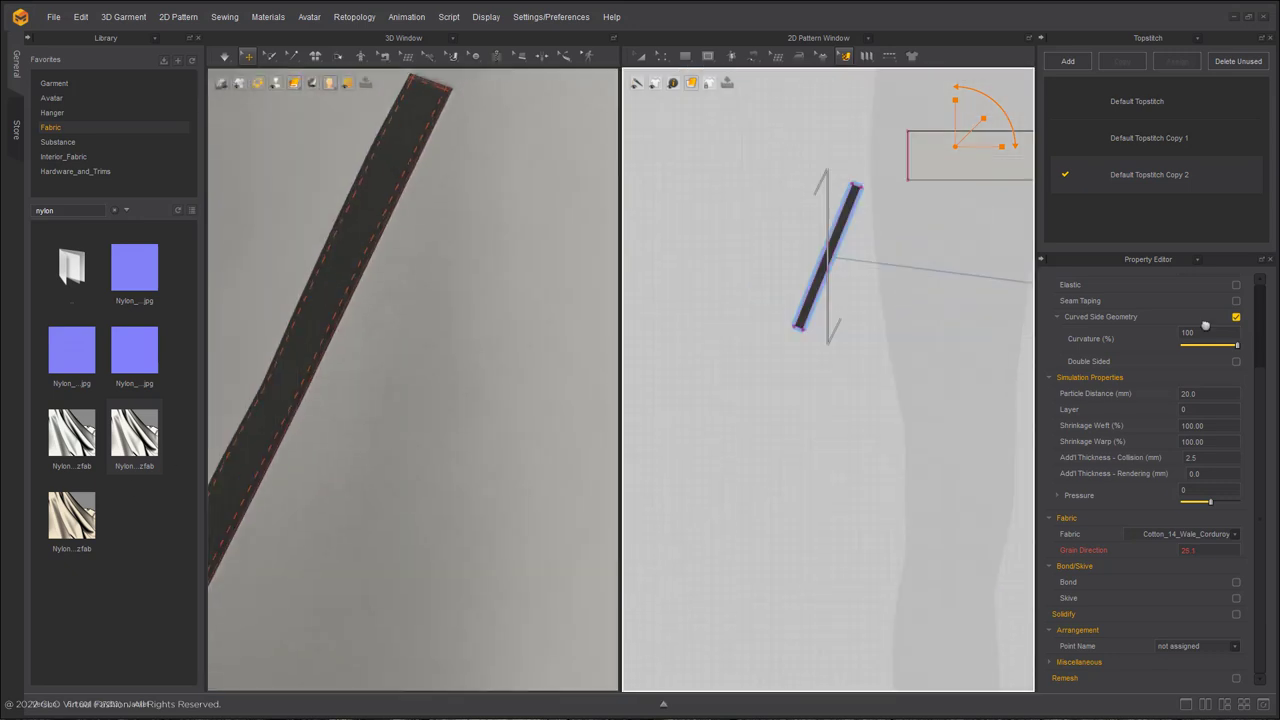
scroll(991, 491, up, 5)
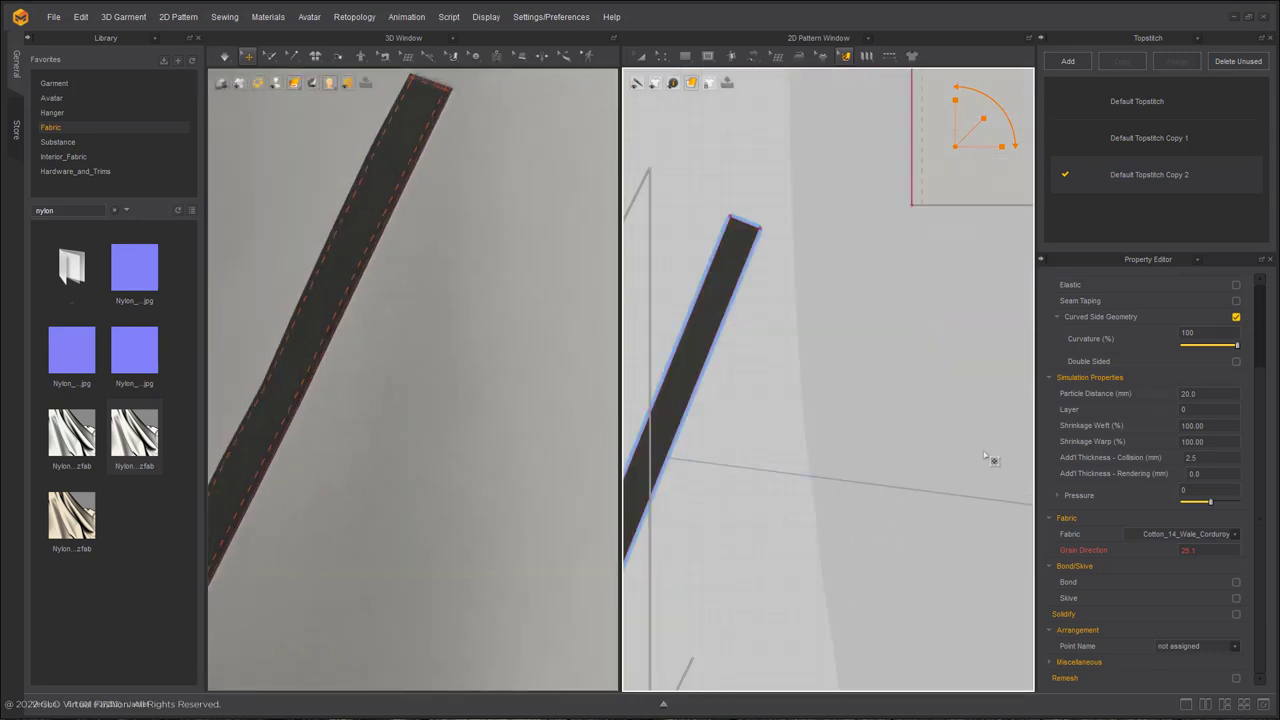
click(729, 329)
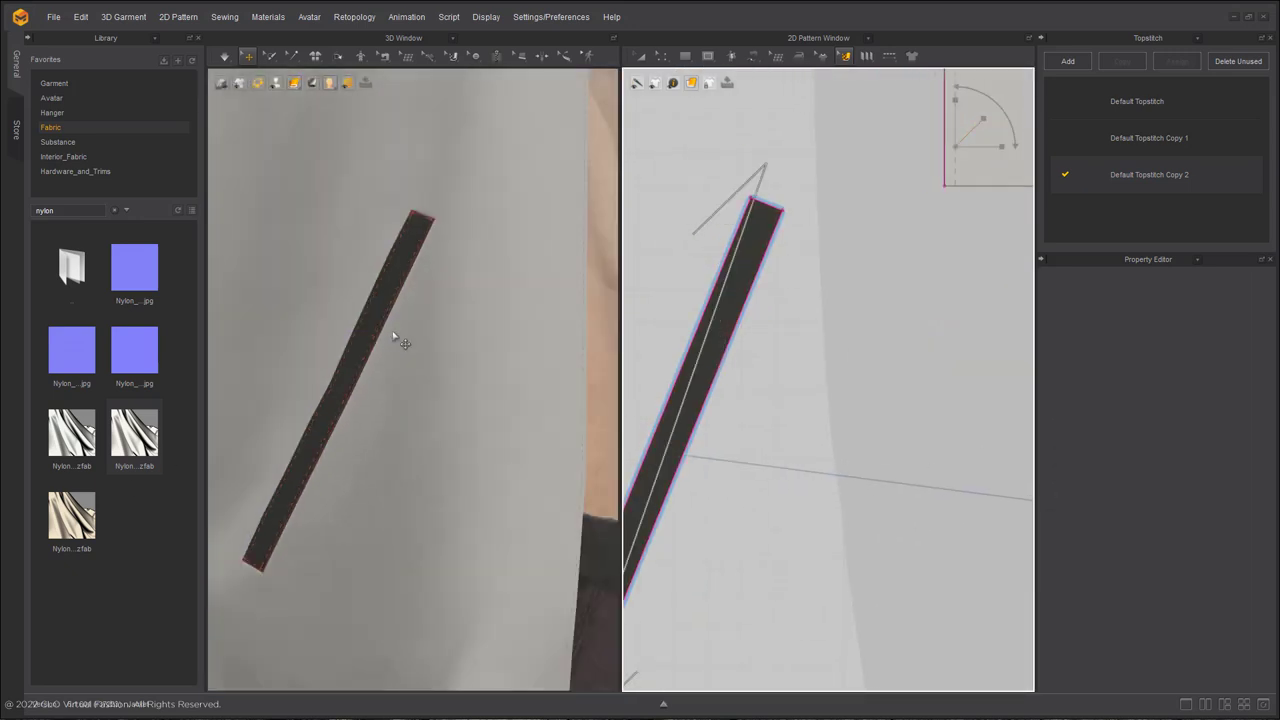
scroll(437, 327, up, 5)
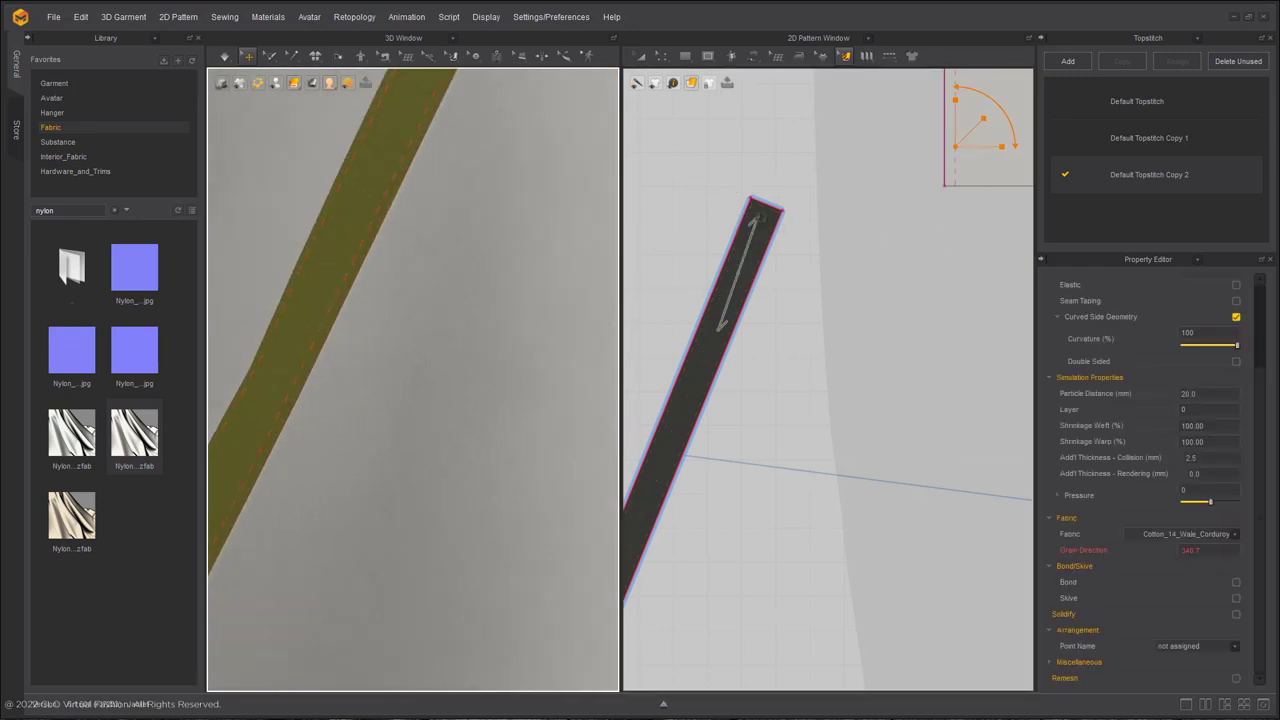
click(586, 329)
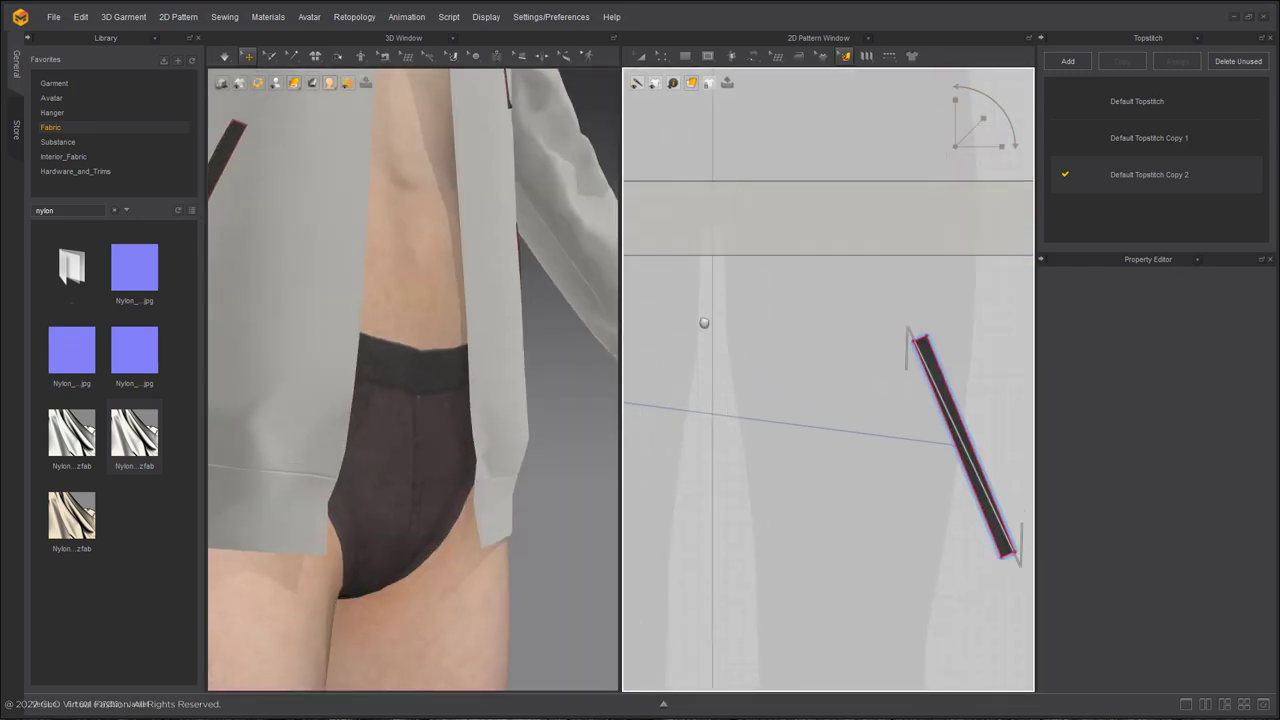
scroll(751, 331, up, 5)
click(709, 251)
drag(693, 242, 764, 273)
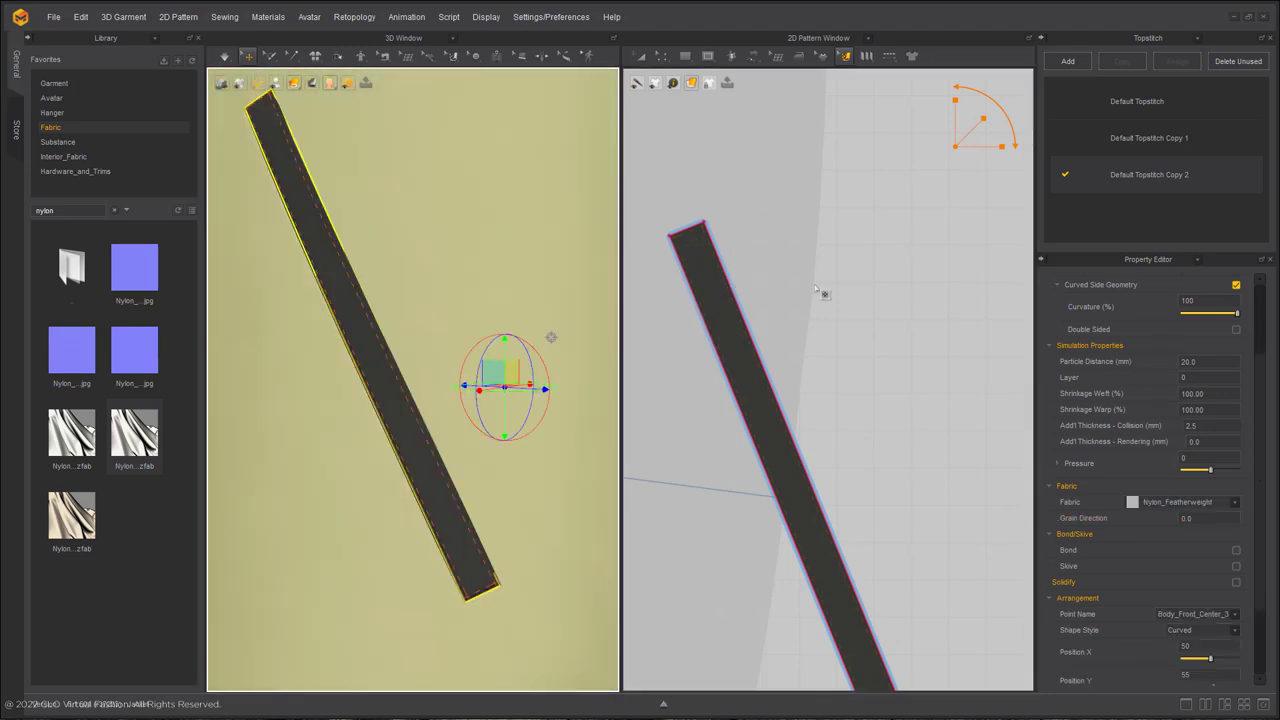
click(817, 400)
scroll(817, 400, down, 8)
scroll(566, 357, down, 6)
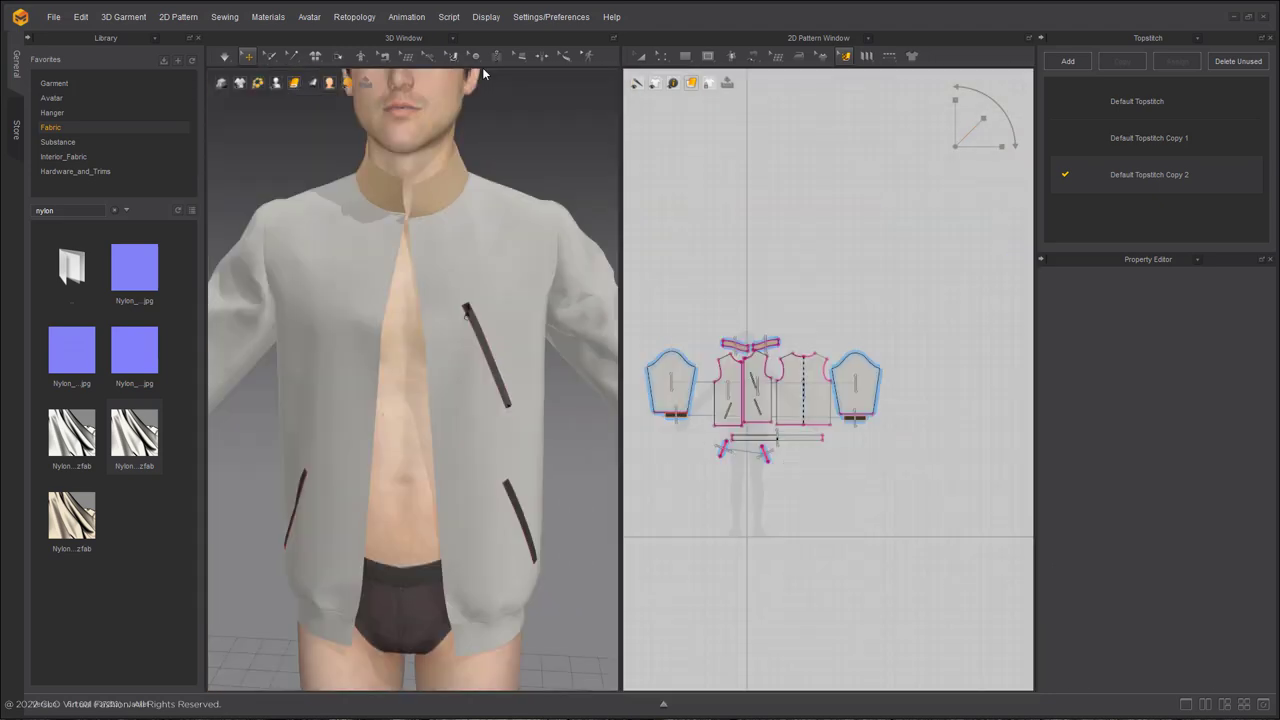
Add a zipper along both front opening edges from the collar to the hem, and colour its tape dark grey
click(496, 57)
scroll(903, 250, up, 5)
scroll(925, 250, up, 5)
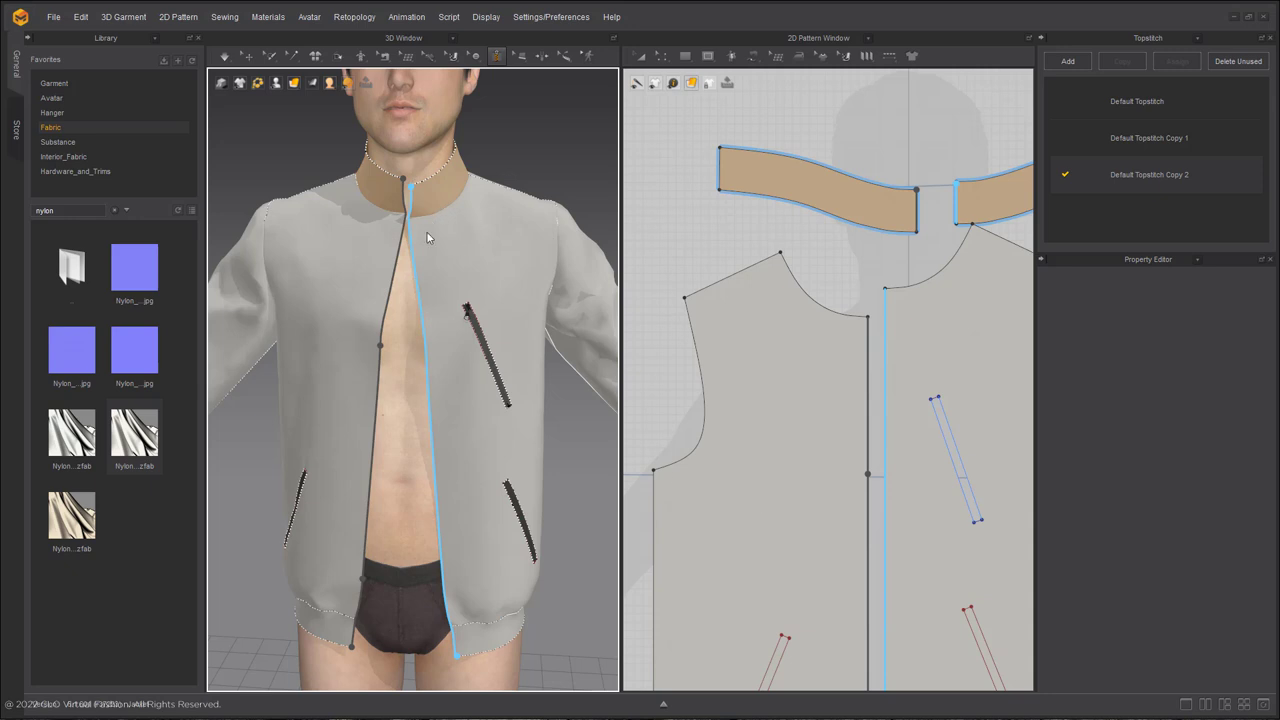
scroll(372, 240, down, 1)
click(253, 57)
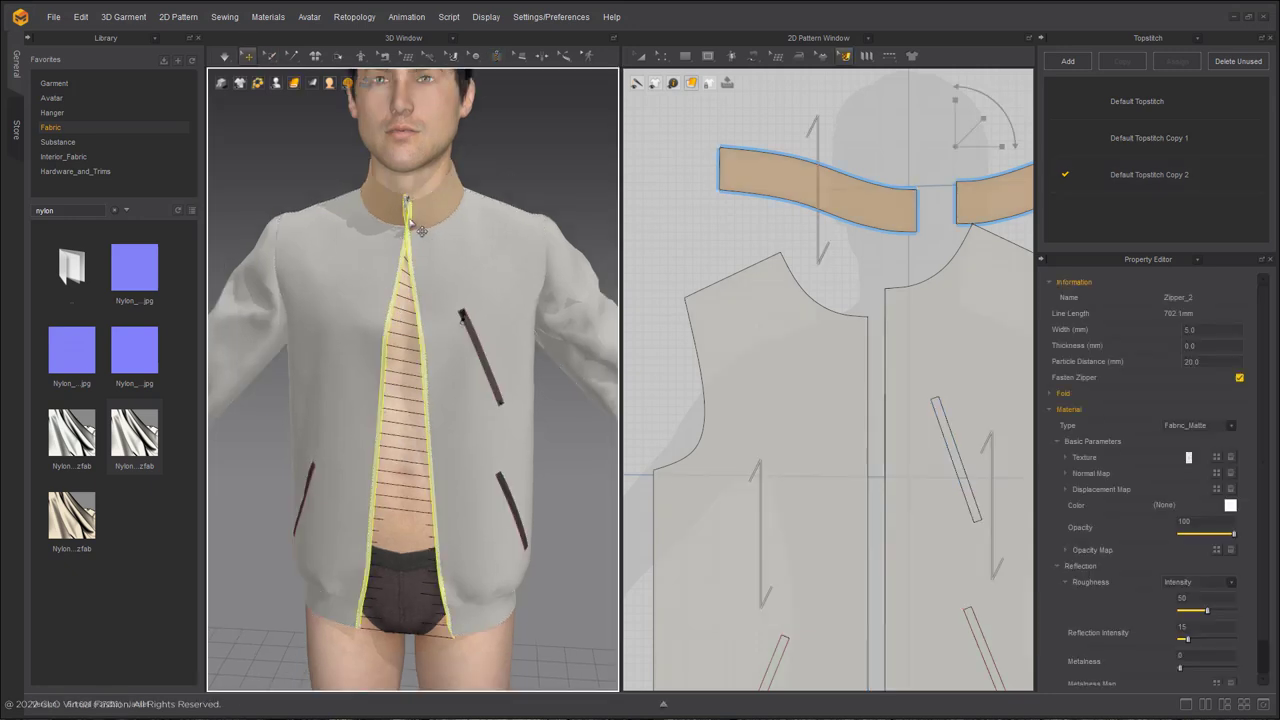
click(1231, 506)
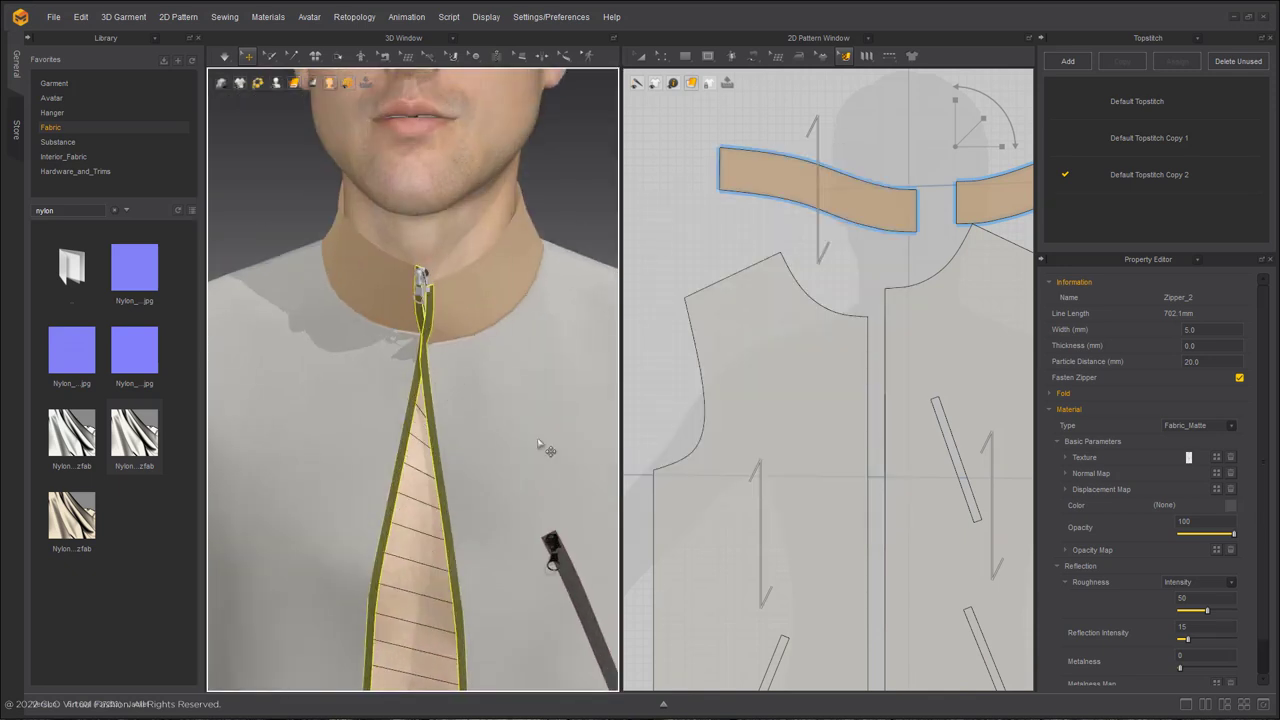
Set the front zipper slider's material type to Metal and give it a dark colour
click(425, 292)
scroll(425, 292, up, 4)
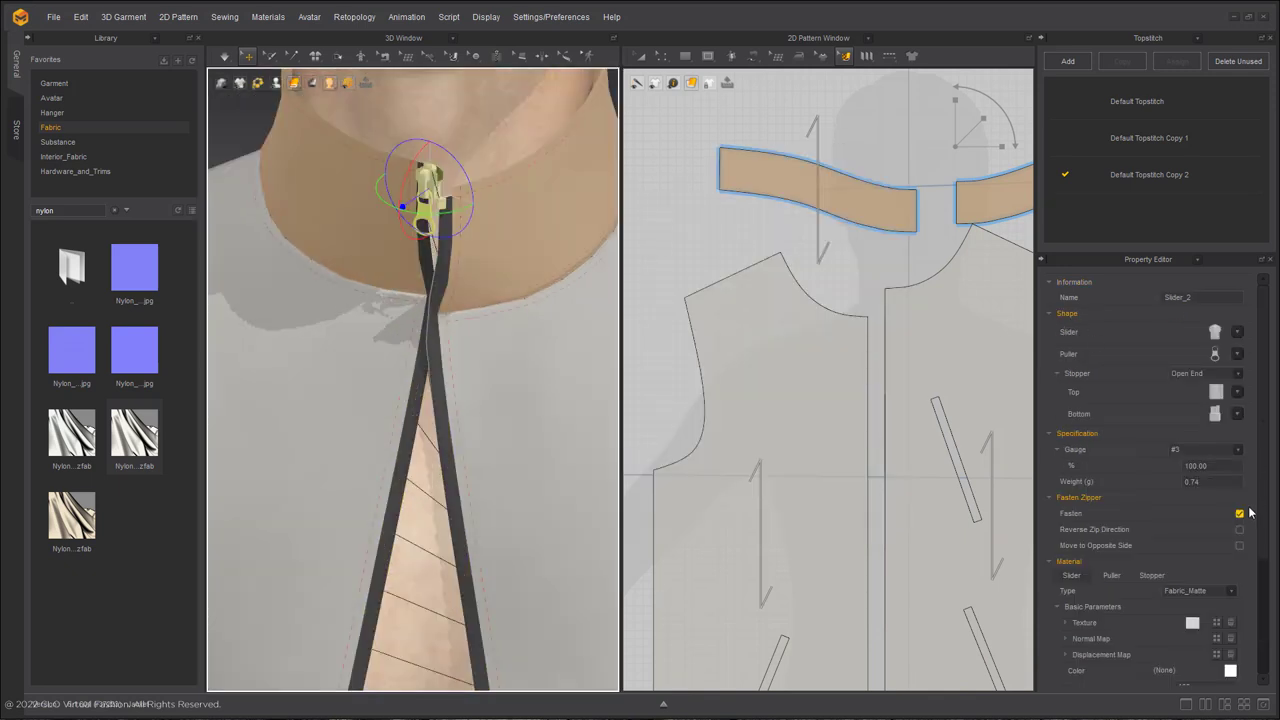
click(1230, 670)
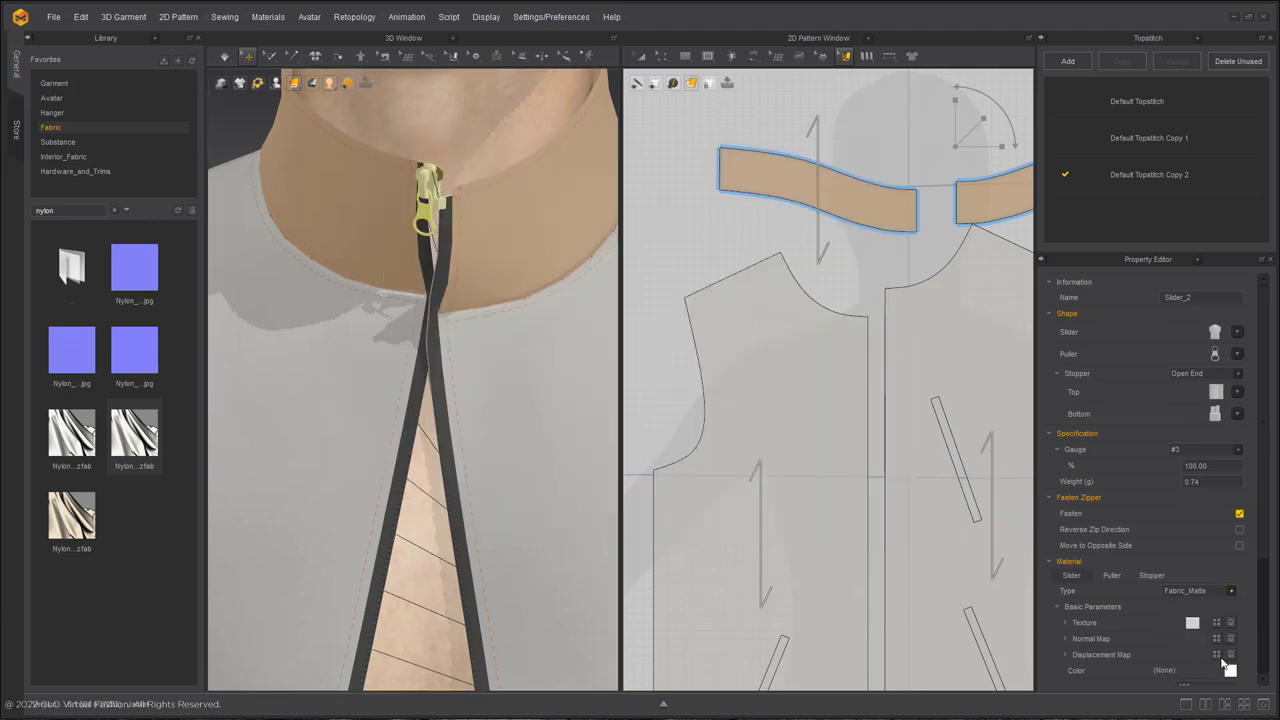
click(1230, 670)
drag(393, 199, 363, 210)
click(602, 511)
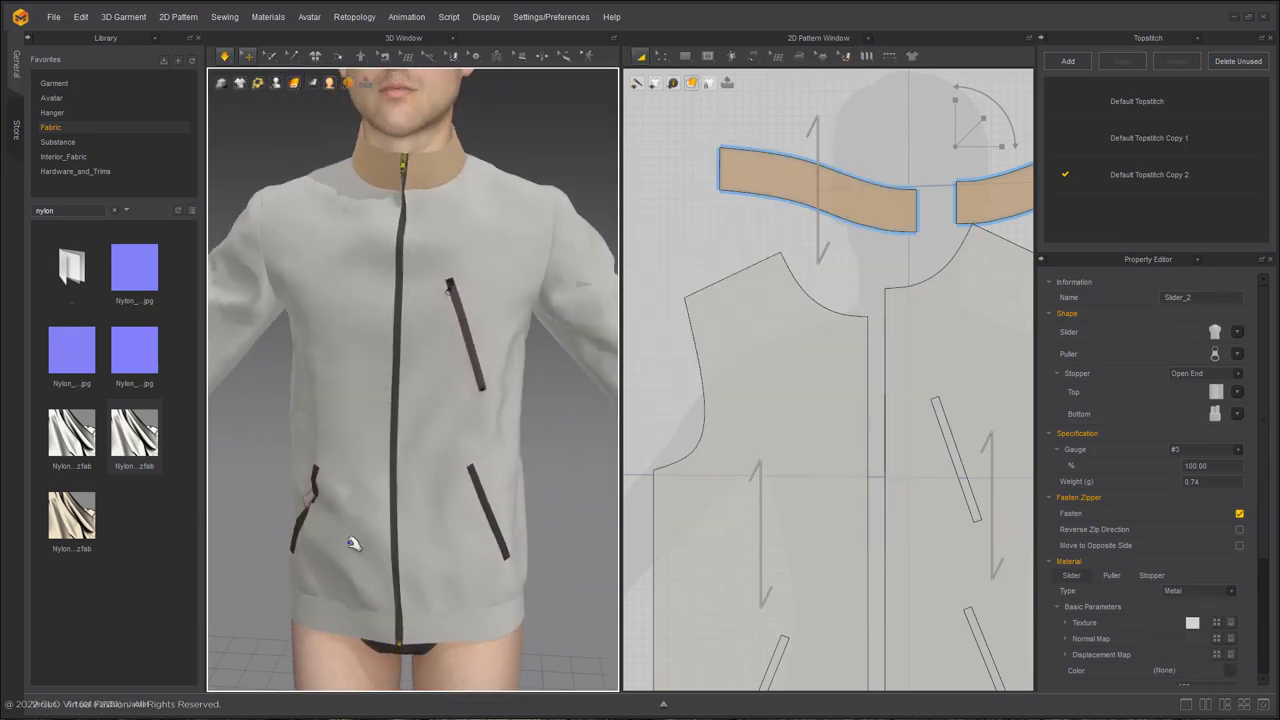
Stop the simulation and superimpose the crumpled lower pocket strip over the front panel beneath it
click(352, 543)
scroll(300, 530, up, 5)
key(space)
right_drag(482, 456, 392, 385)
click(390, 368)
right_click(399, 342)
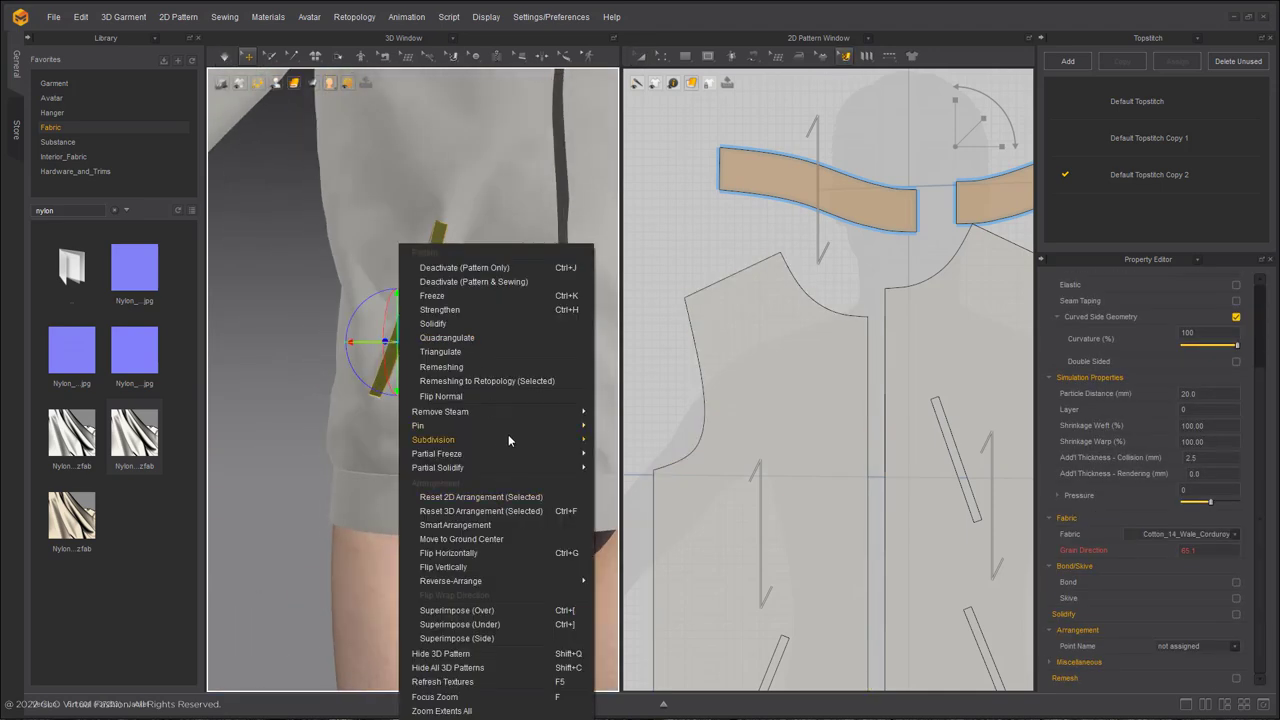
click(505, 614)
click(400, 443)
scroll(400, 423, down, 3)
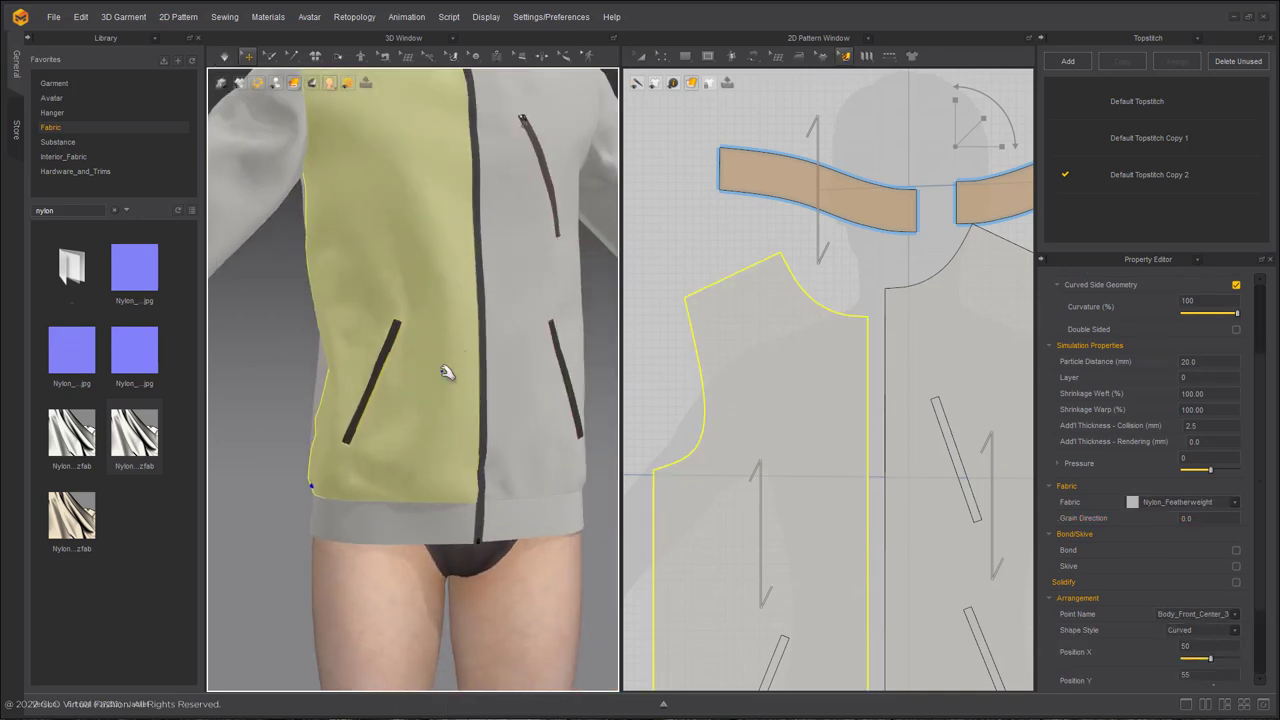
scroll(486, 423, down, 2)
Unfasten the front zipper through its slider's properties and simulate the jacket so the front opens
click(454, 127)
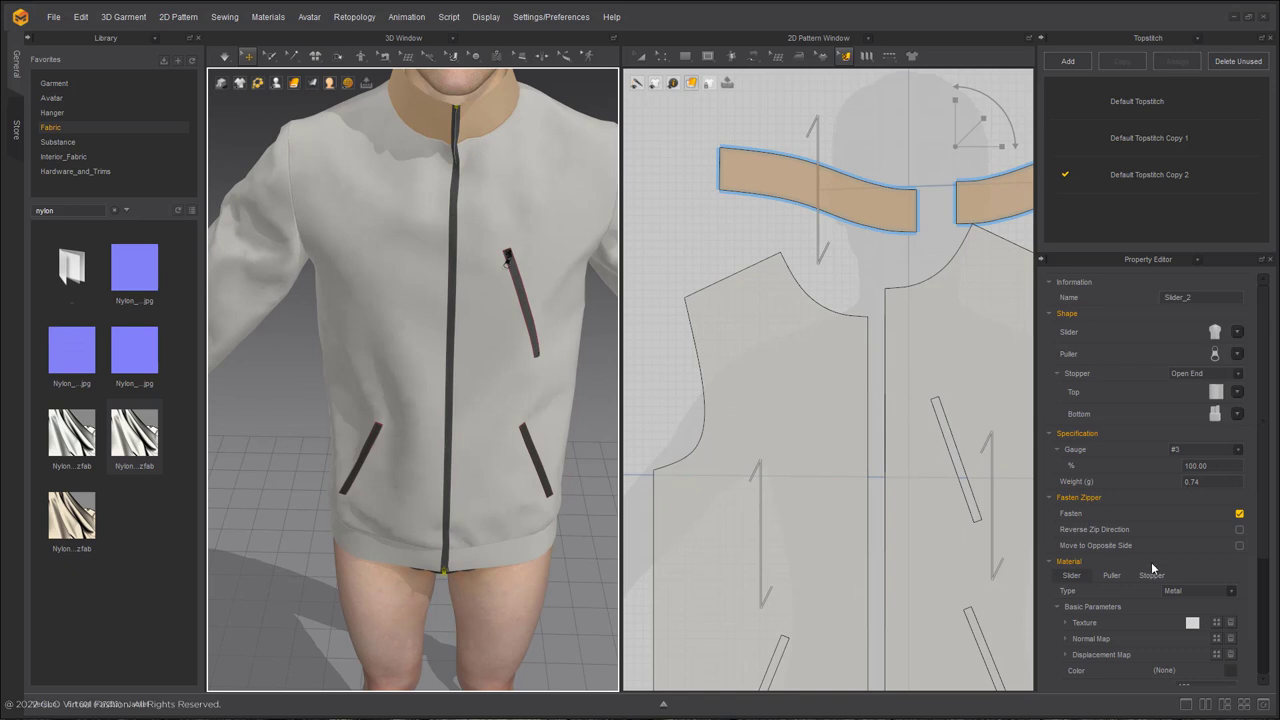
scroll(1148, 497, down, 3)
click(1239, 393)
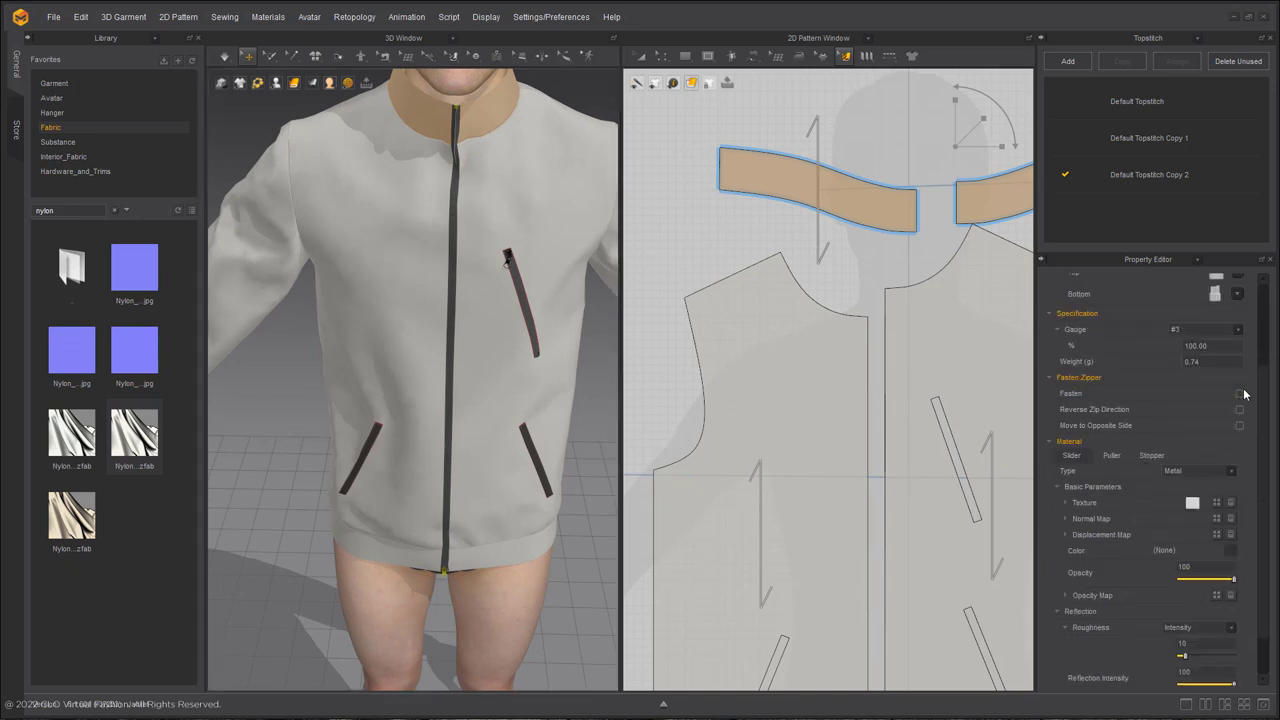
scroll(386, 274, up, 2)
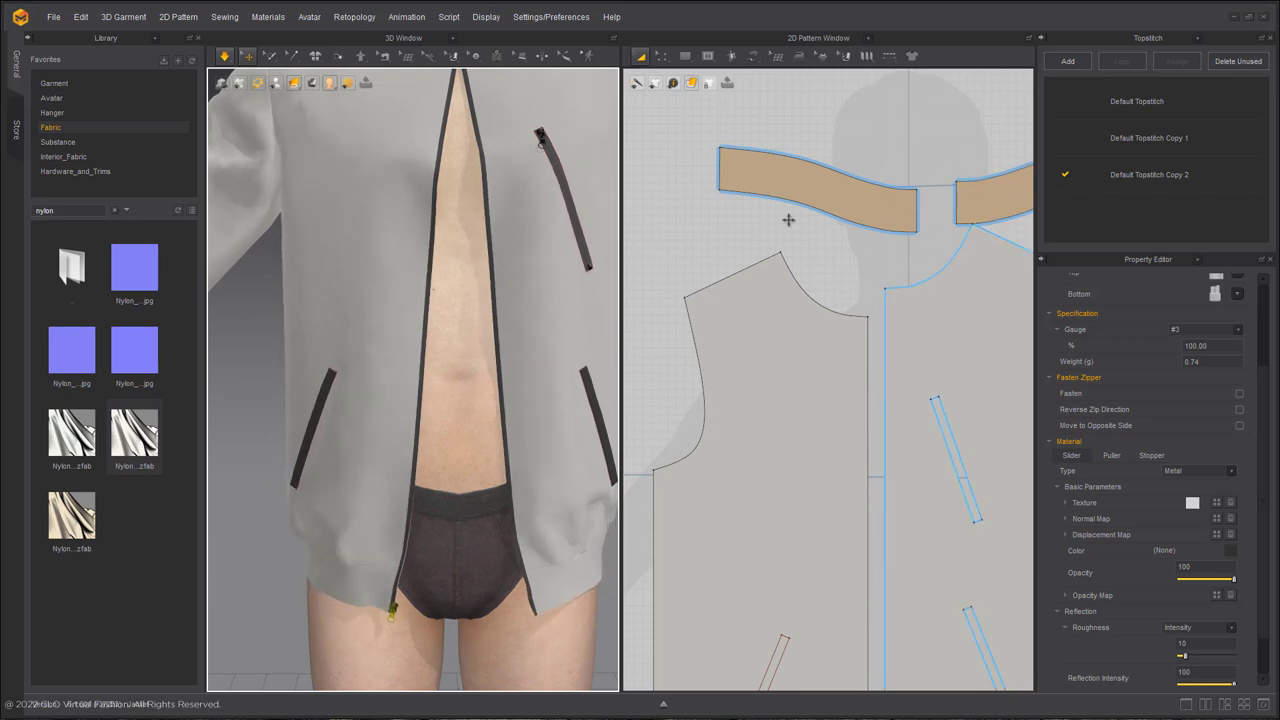
Add the Nylon_Matte fabric from the library to the garment's fabric list
click(1150, 37)
click(1153, 122)
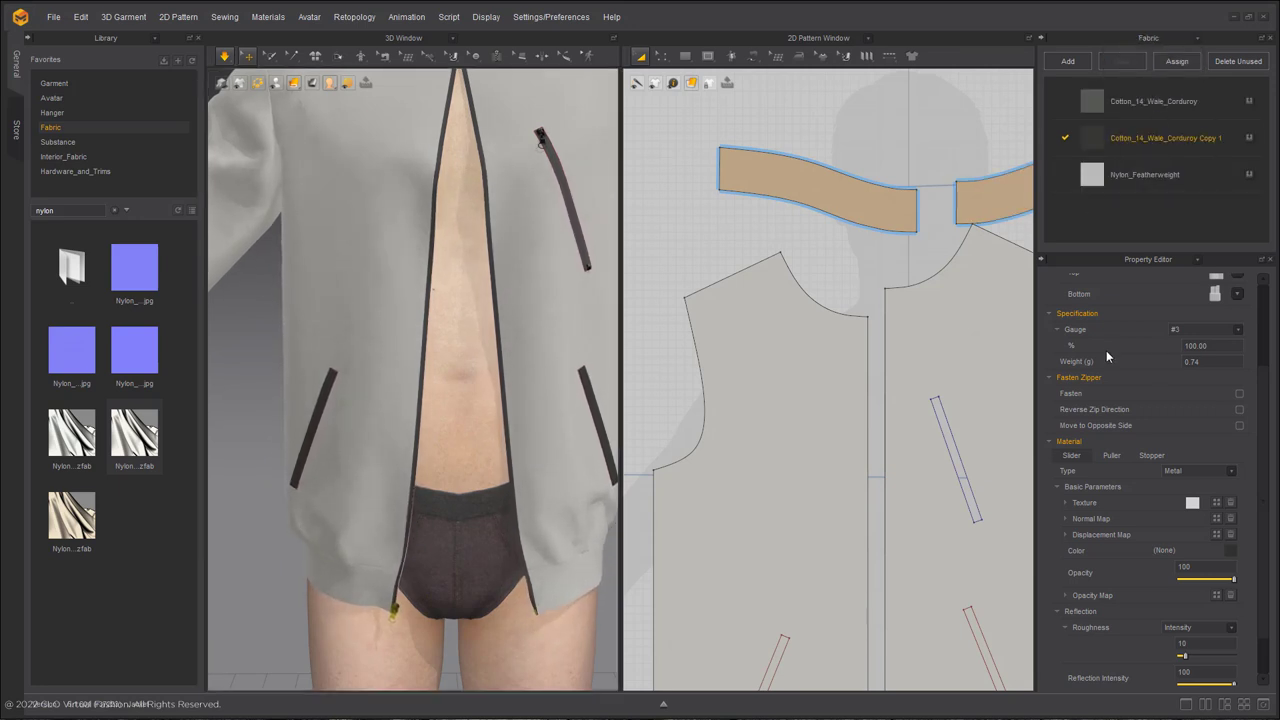
click(1123, 176)
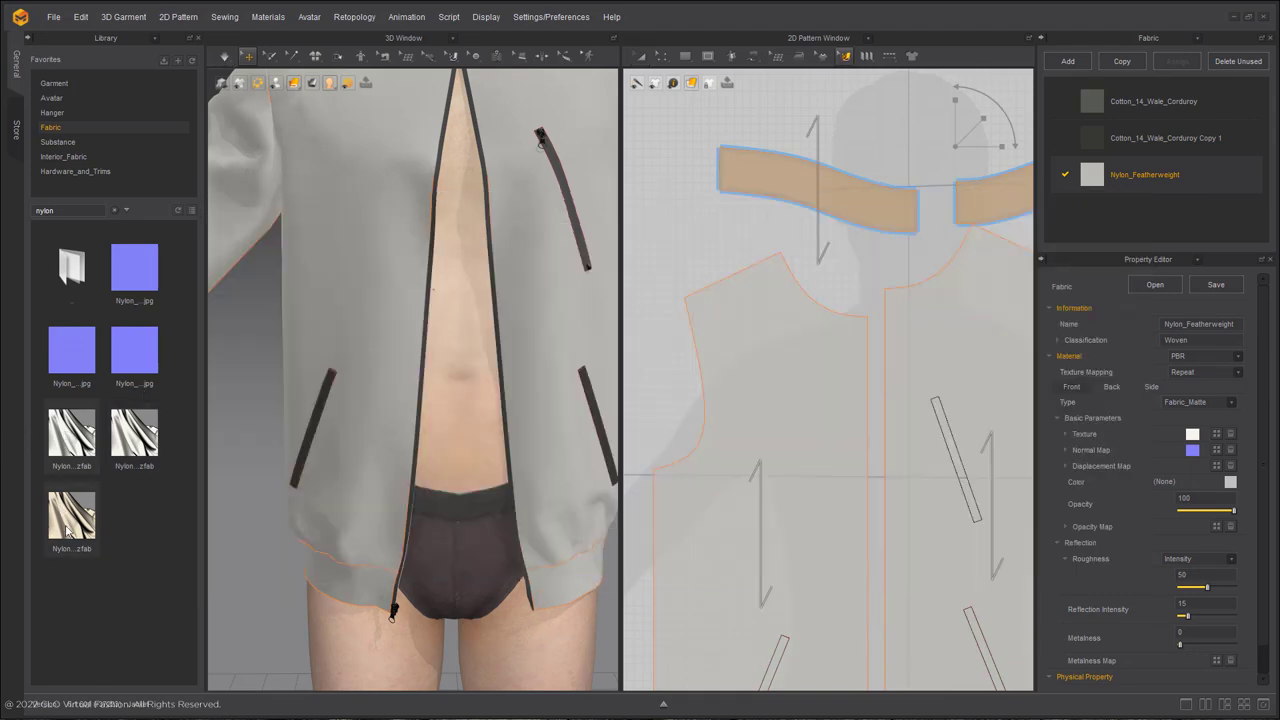
drag(66, 437, 1107, 203)
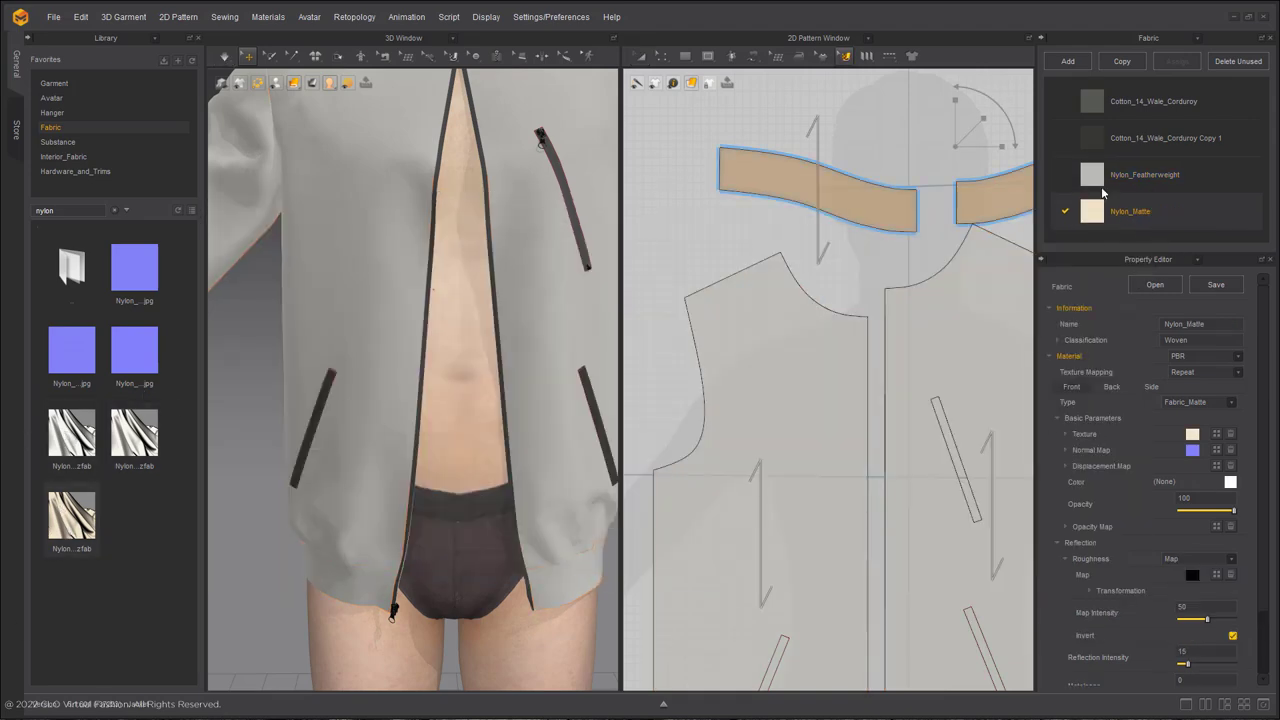
Desaturate the Nylon_Matte texture and set the fabric's colour to light grey BFBFBF
click(1066, 434)
click(1230, 571)
click(385, 240)
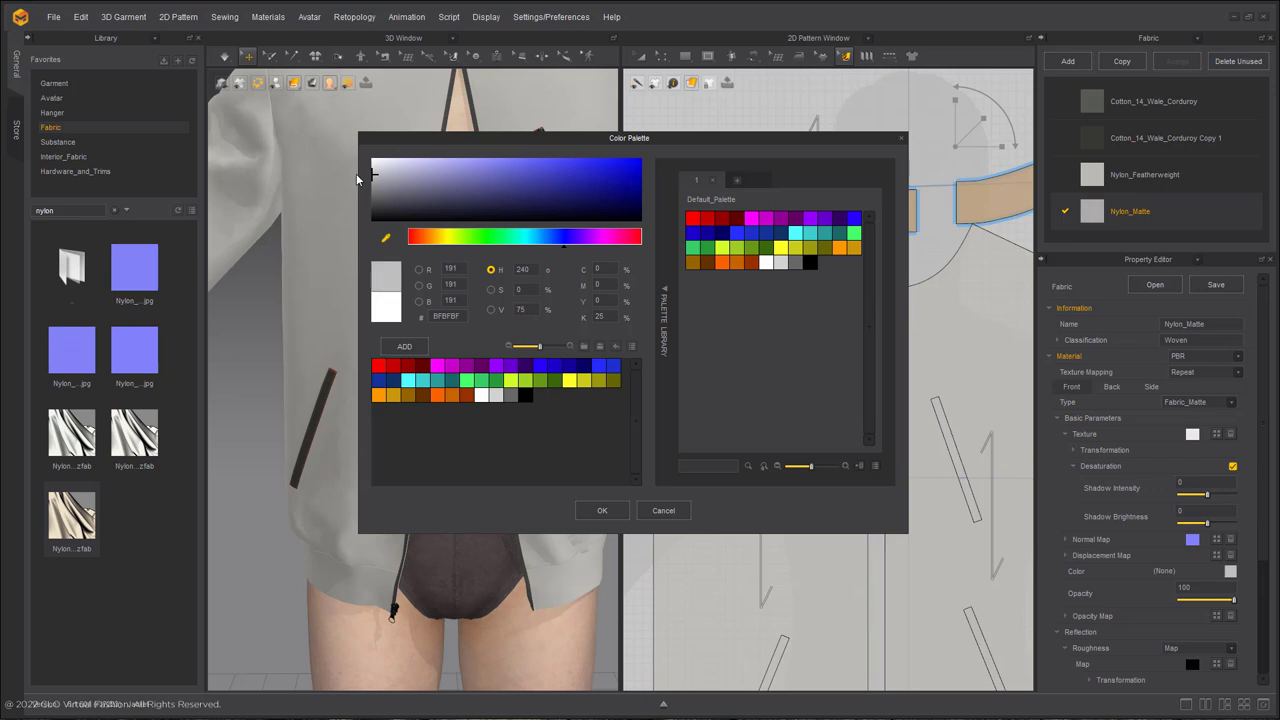
click(602, 510)
scroll(839, 275, down, 3)
scroll(975, 293, up, 3)
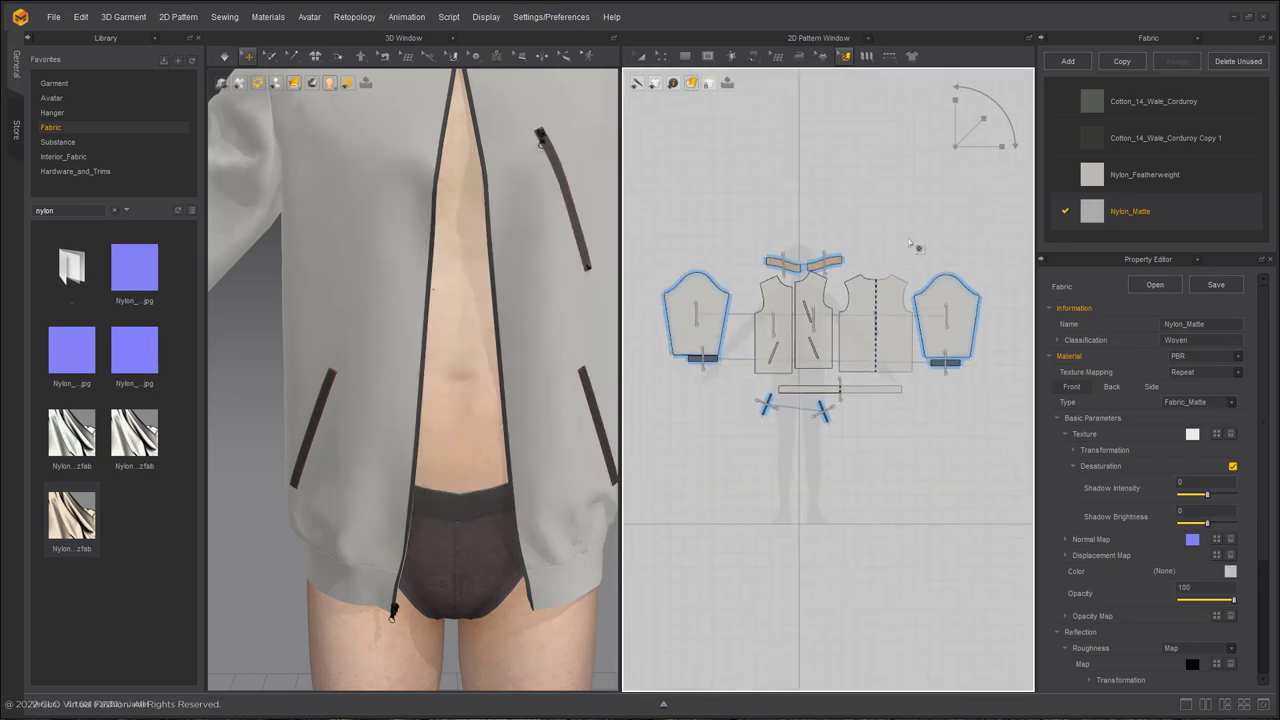
drag(1062, 253, 932, 313)
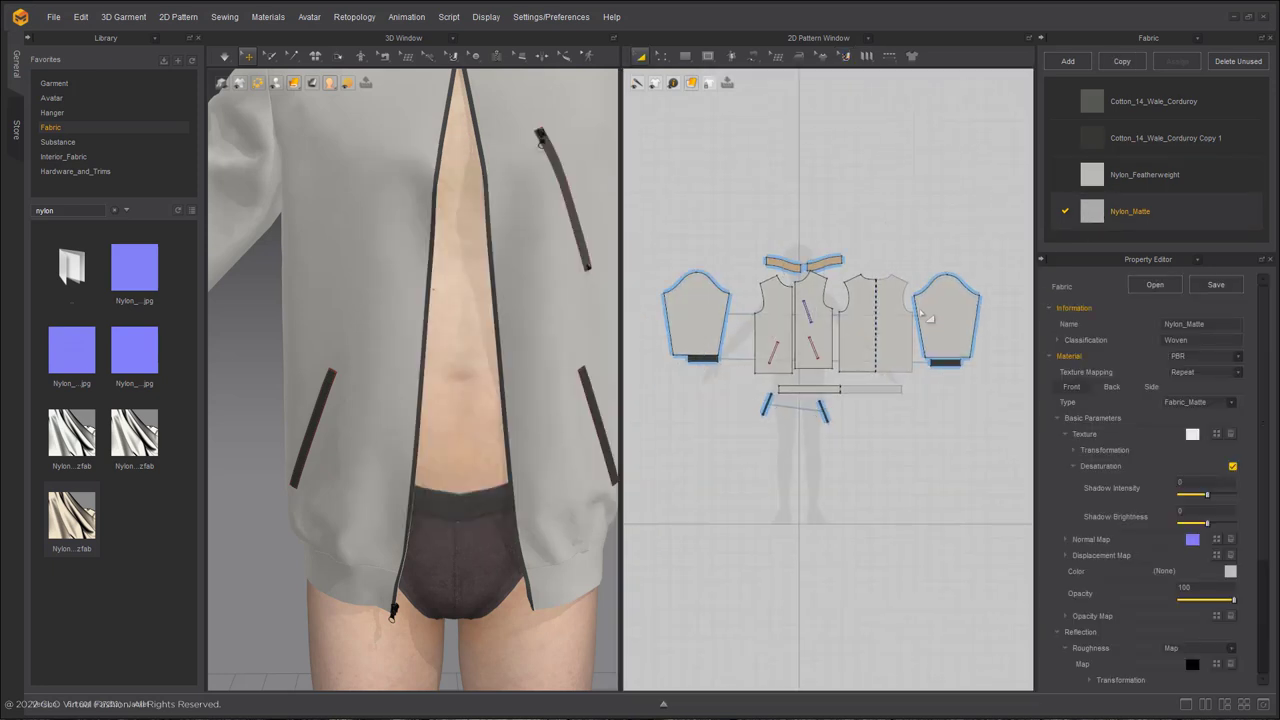
click(932, 314)
shift+click(891, 337)
shift+click(814, 309)
shift+click(774, 302)
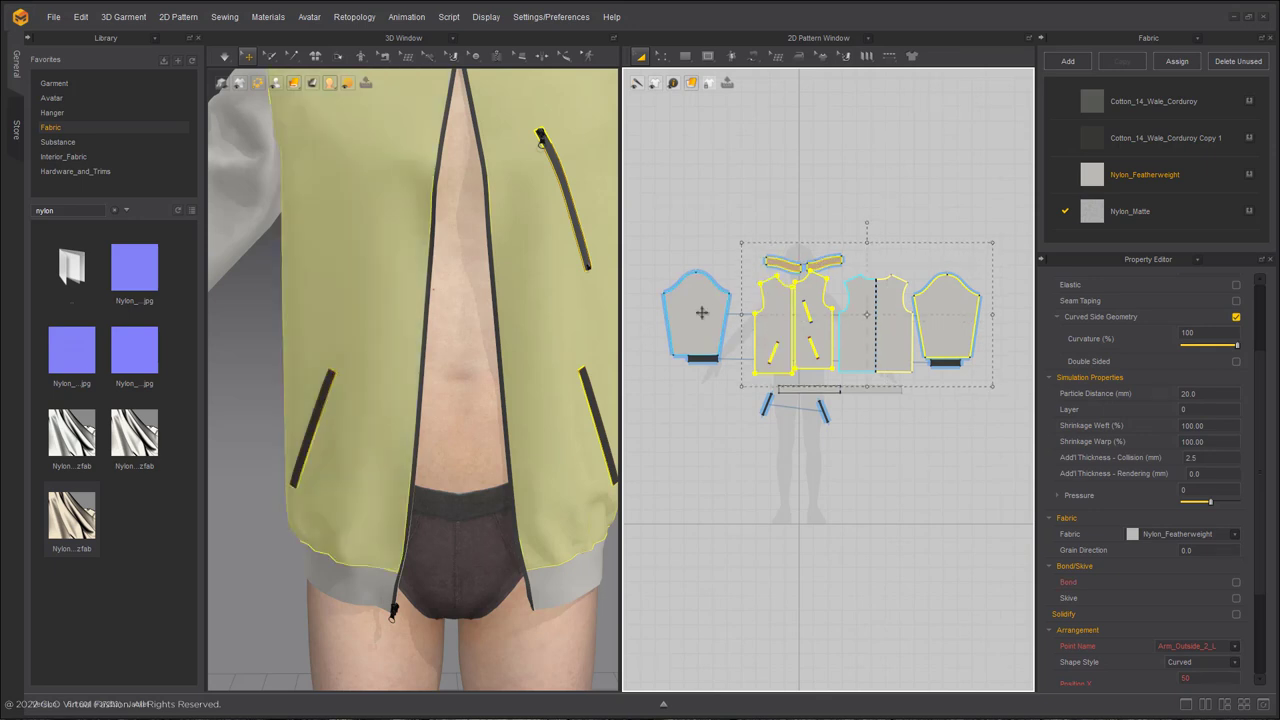
click(1130, 211)
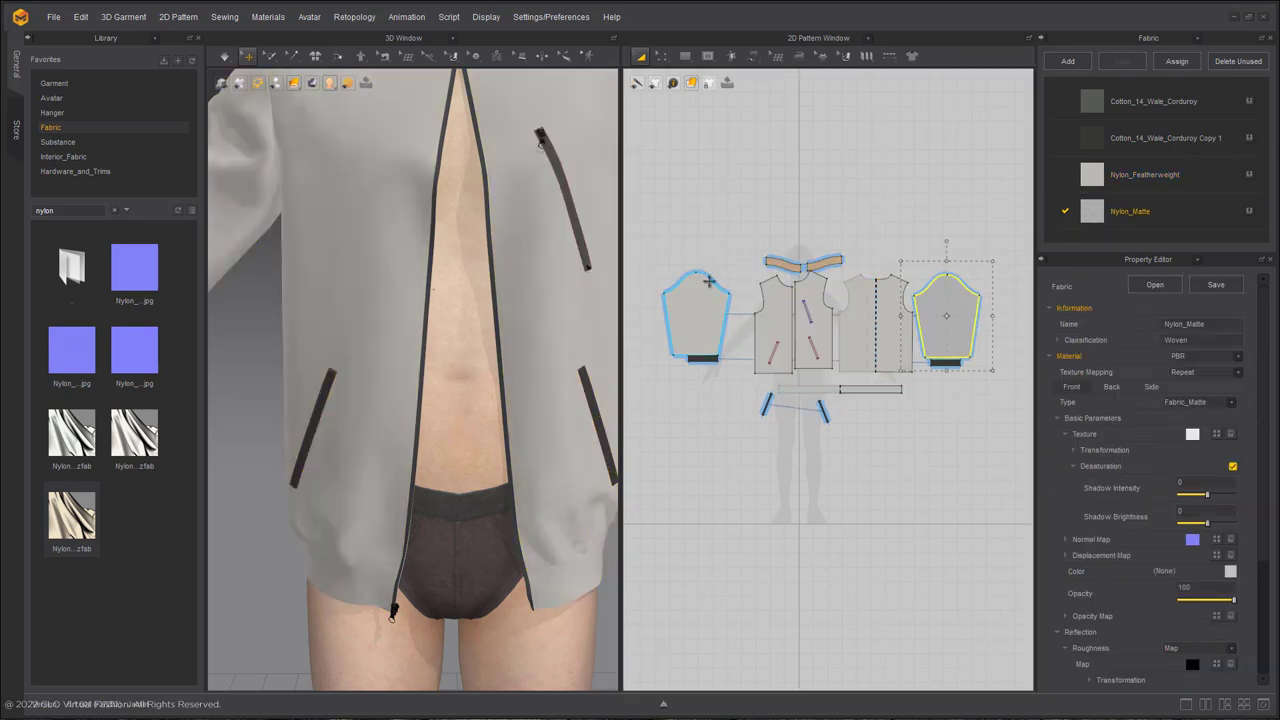
Assign Nylon_Matte to all pattern pieces except the lower pocket strips and sleeve cuffs, and delete the unused fabrics
key(ctrl+a)
shift+click(824, 411)
shift+click(767, 405)
shift+click(943, 365)
click(1248, 212)
click(1238, 62)
Examine the jacket's new fabric and open front zipper up close and from a distance
scroll(817, 264, up, 3)
scroll(835, 262, up, 2)
middle_drag(902, 244, 869, 220)
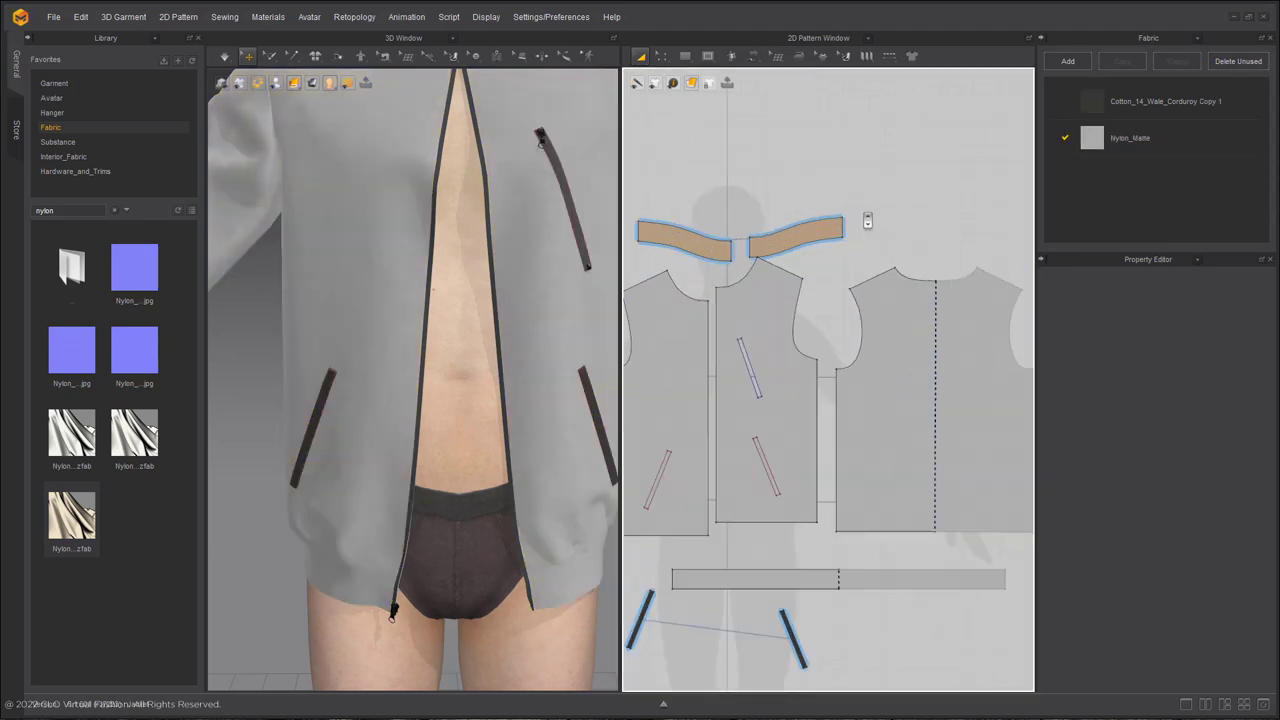
right_drag(425, 347, 358, 365)
scroll(358, 368, down, 3)
scroll(480, 347, up, 6)
scroll(489, 349, down, 4)
scroll(390, 393, down, 5)
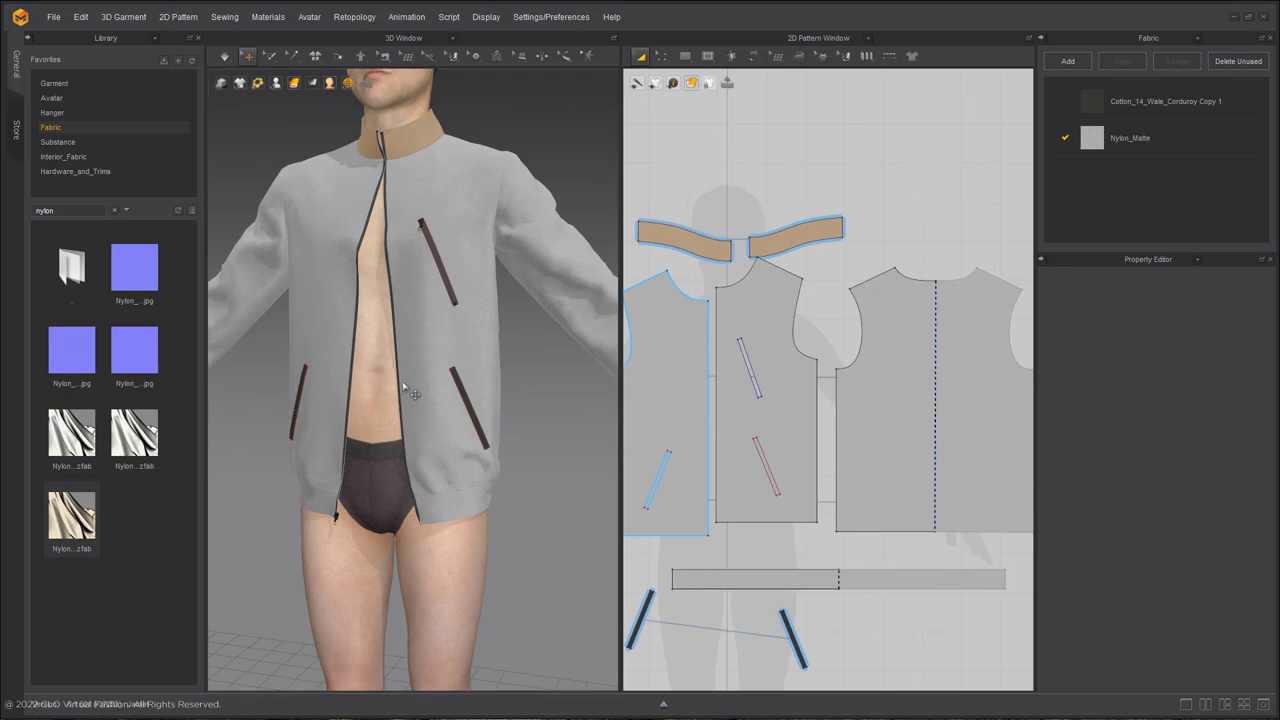
scroll(410, 390, down, 5)
Save the project, and save the jacket as a garment file named outerwear grey jacket
click(55, 18)
click(72, 84)
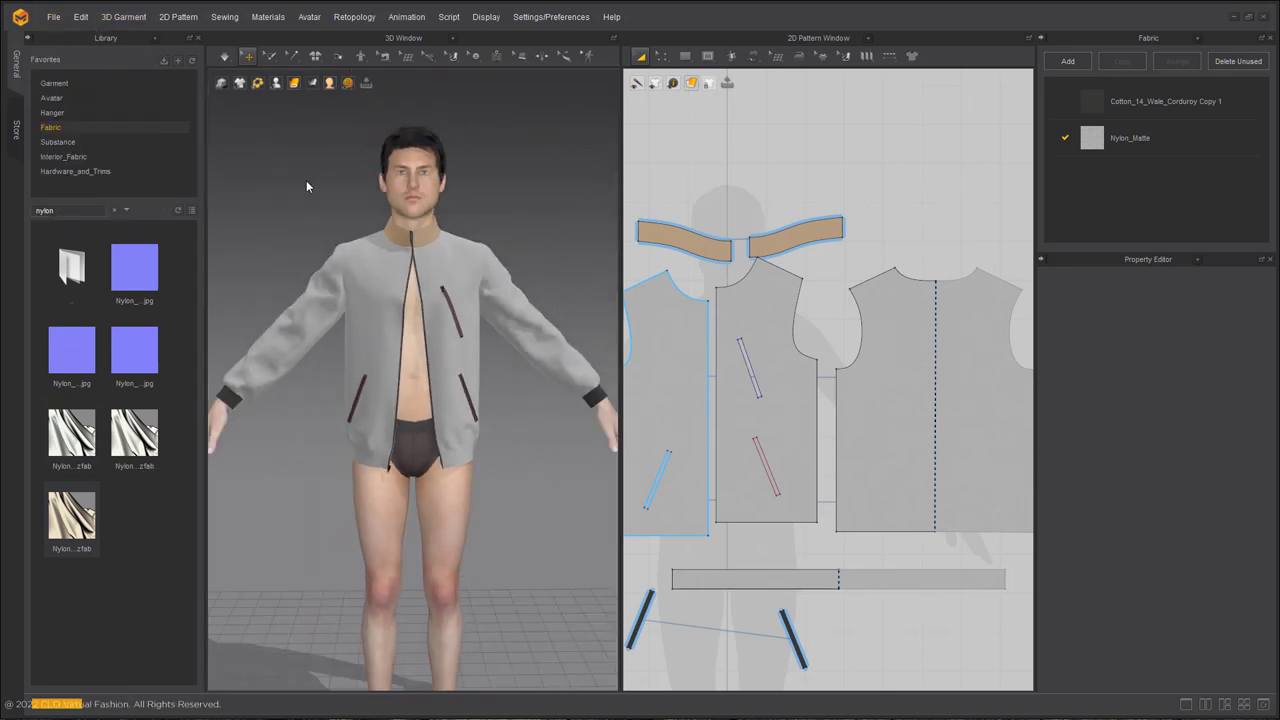
click(52, 18)
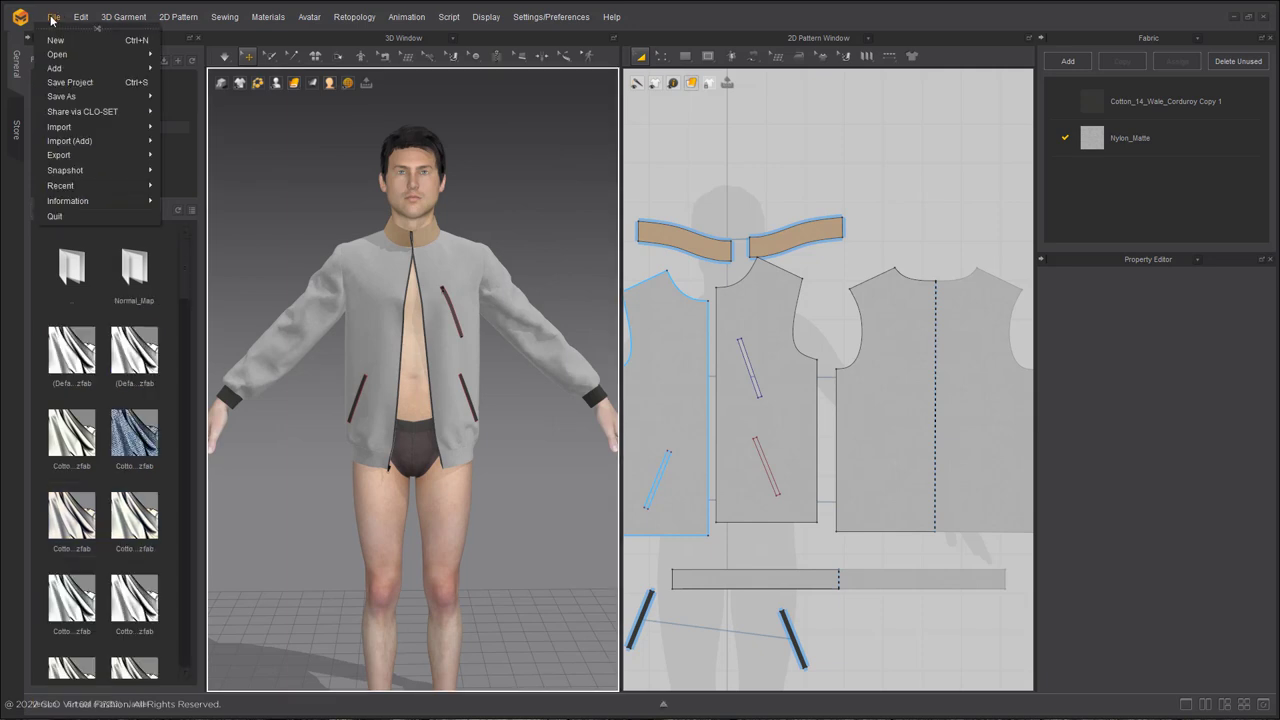
mouse_move(80, 96)
click(285, 109)
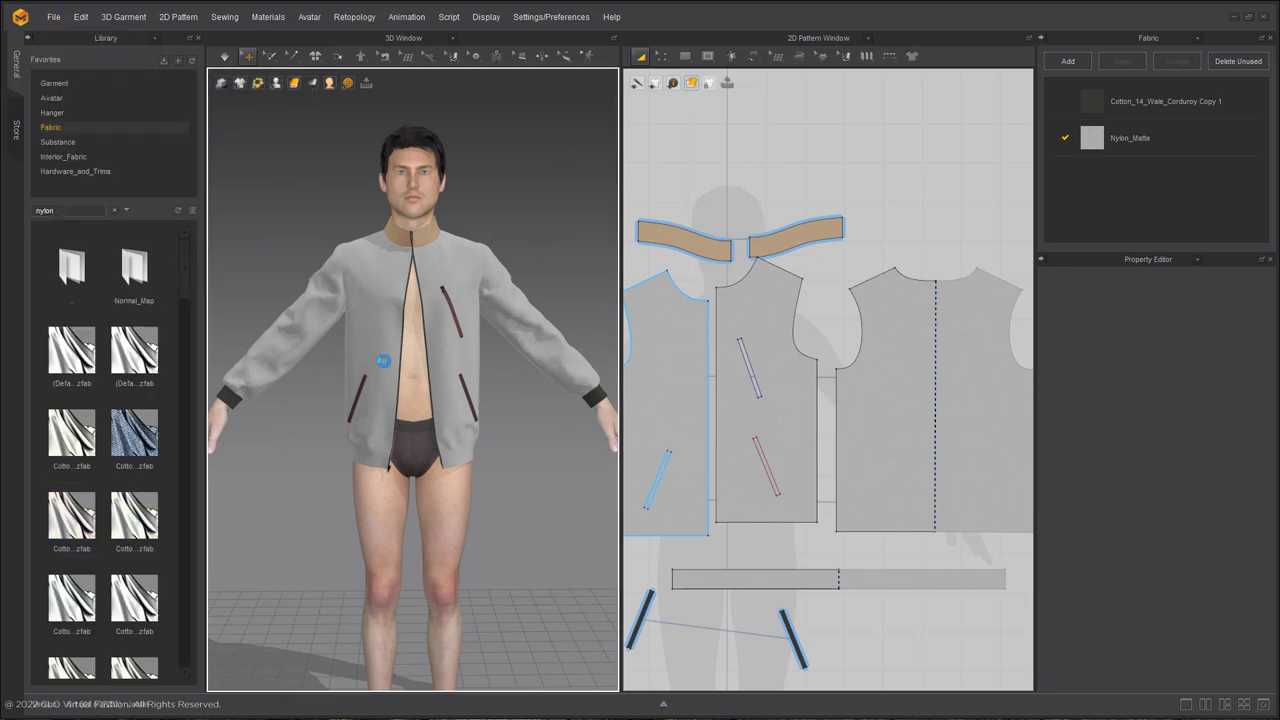
text(outerwear)
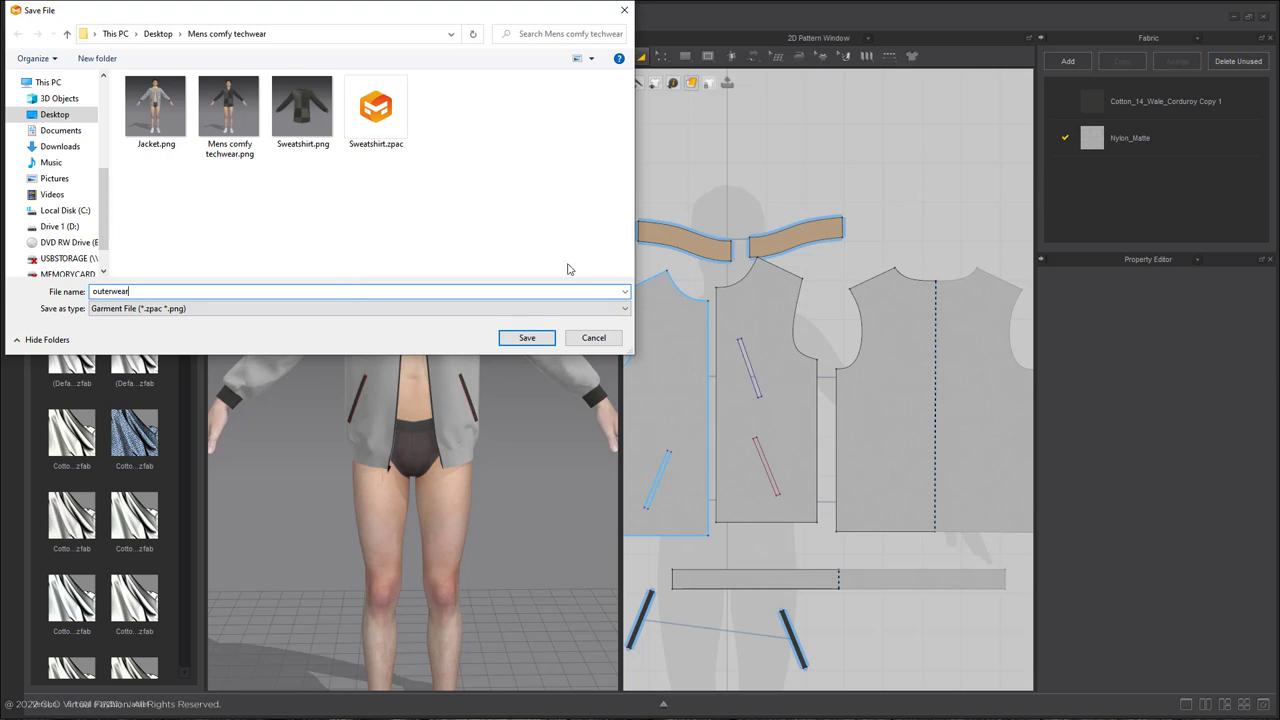
text( grey jacke)
key(Return)
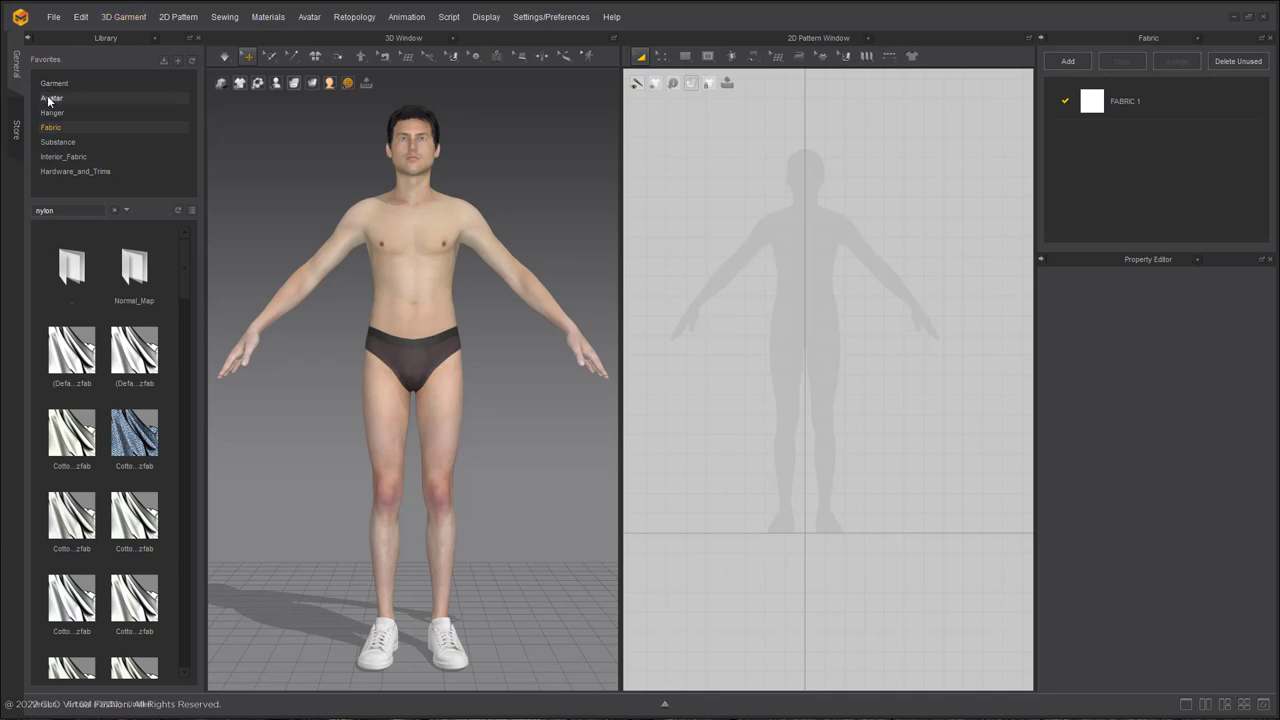
Add the library garment Pants.zpac to the avatar without loading its pose and size, and close the library
click(47, 98)
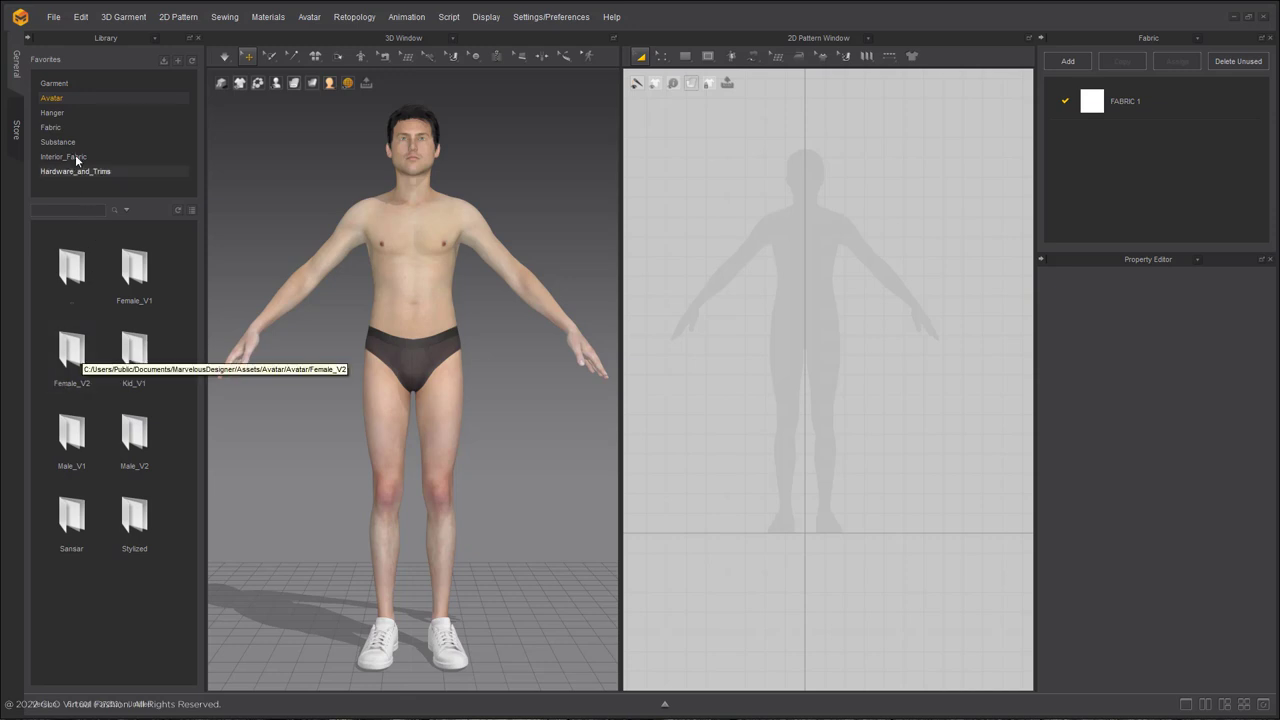
click(78, 81)
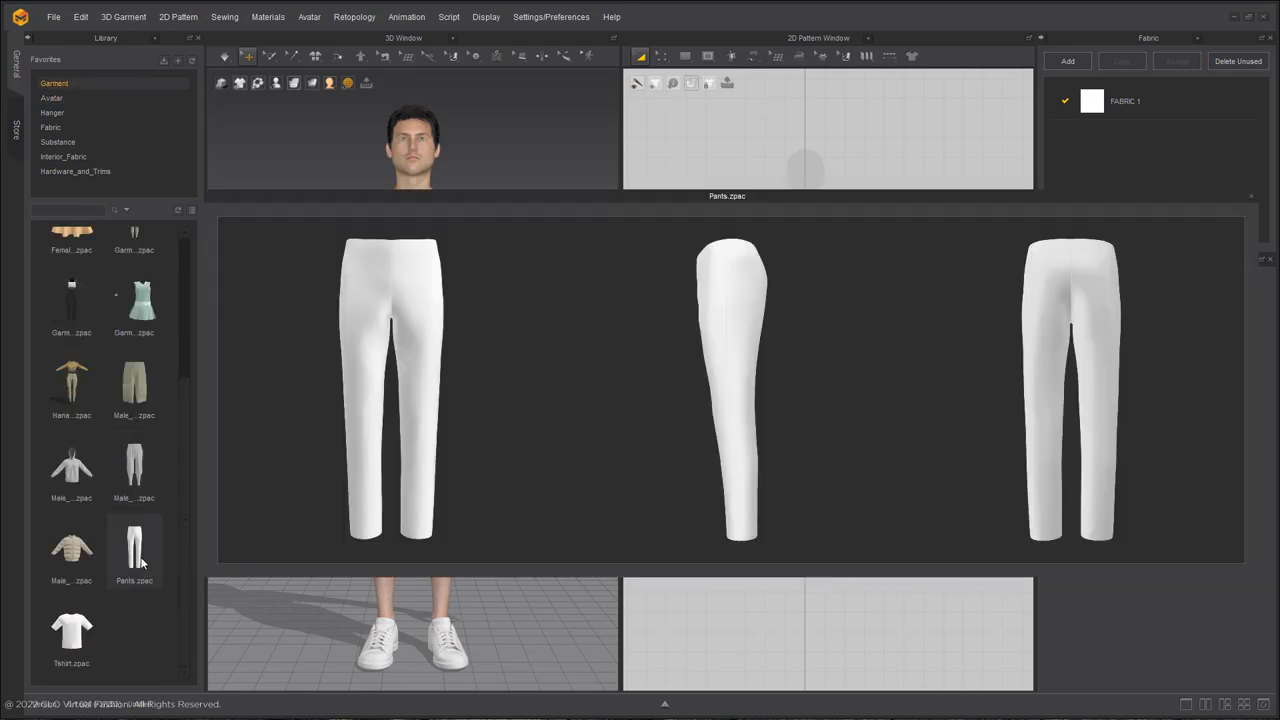
right_click(148, 560)
click(185, 567)
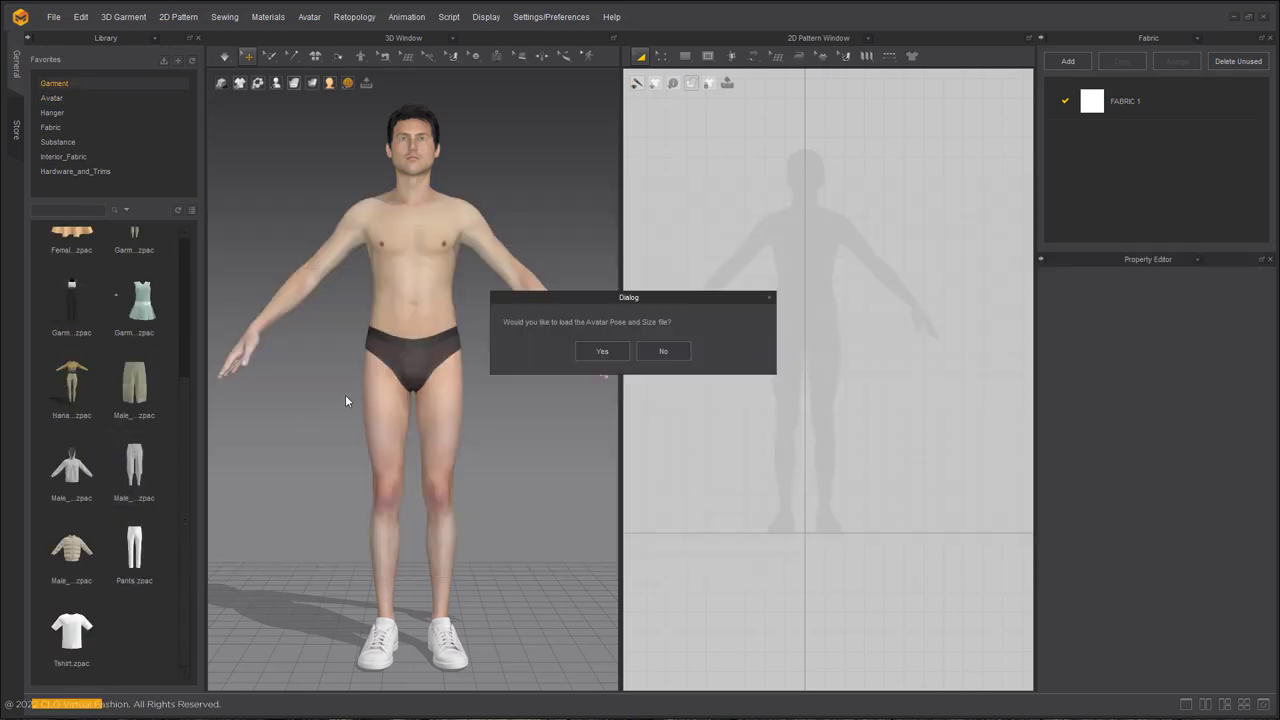
click(665, 352)
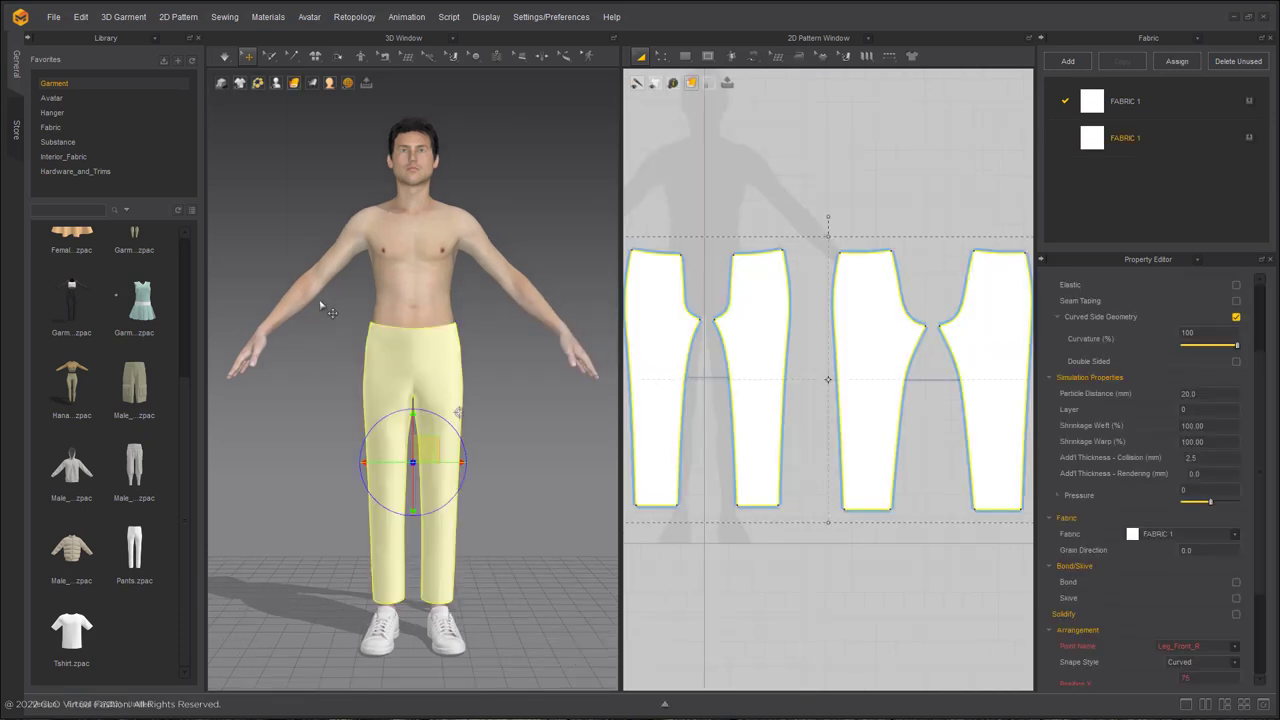
scroll(306, 284, down, 1)
middle_drag(306, 284, 303, 230)
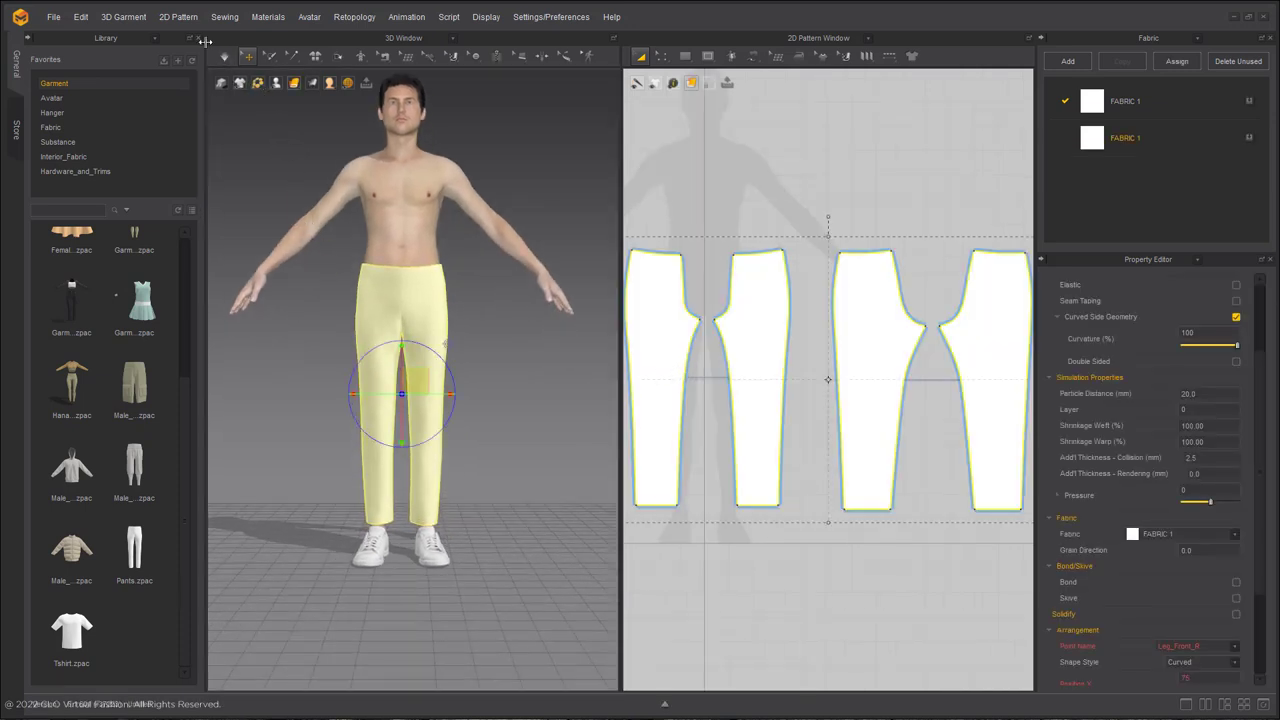
click(200, 39)
middle_drag(262, 286, 206, 290)
scroll(884, 317, down, 1)
click(778, 188)
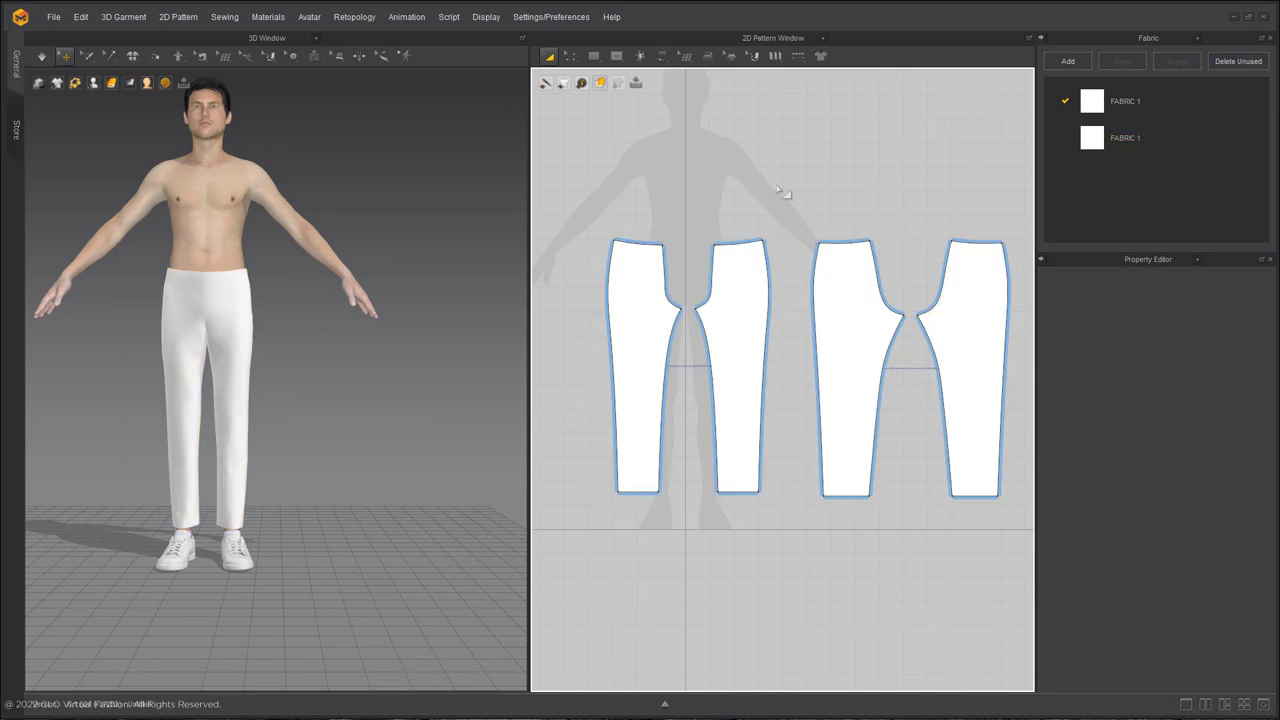
Offset the front and back waist edges of the pants as internal lines about 50 mm below the top
scroll(782, 192, up, 5)
key(z)
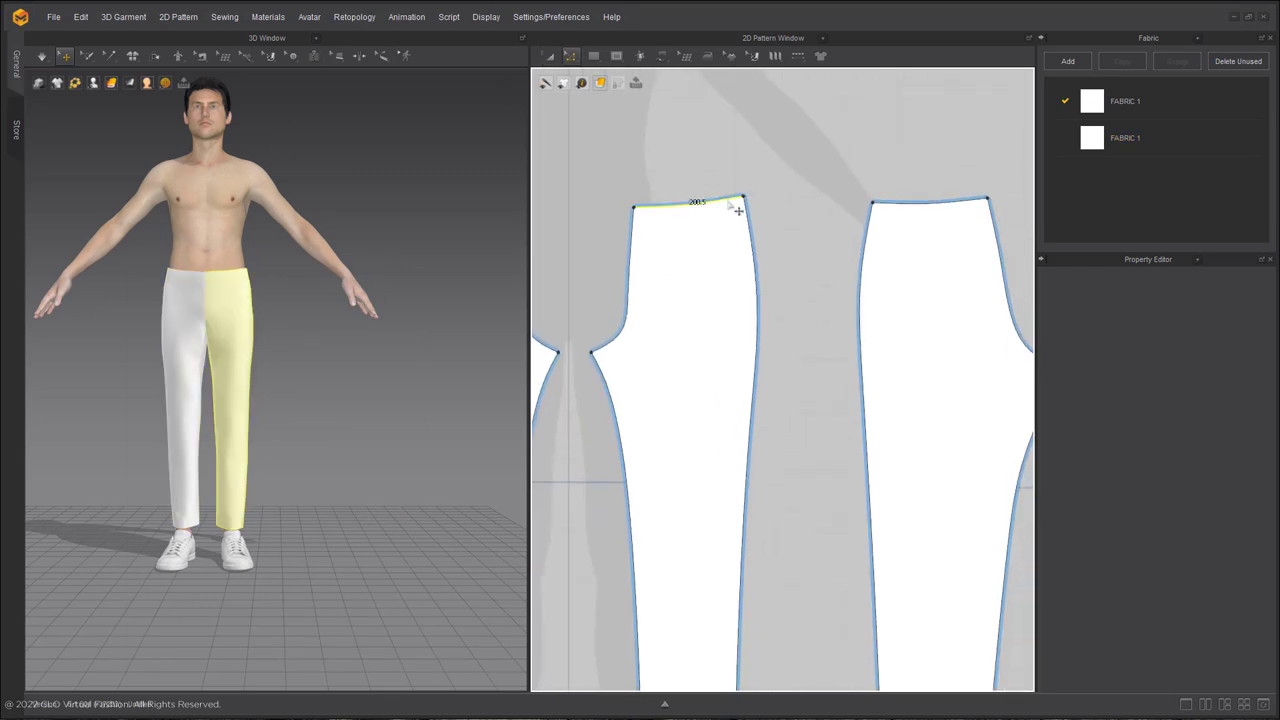
click(738, 210)
scroll(738, 210, down, 4)
right_click(707, 240)
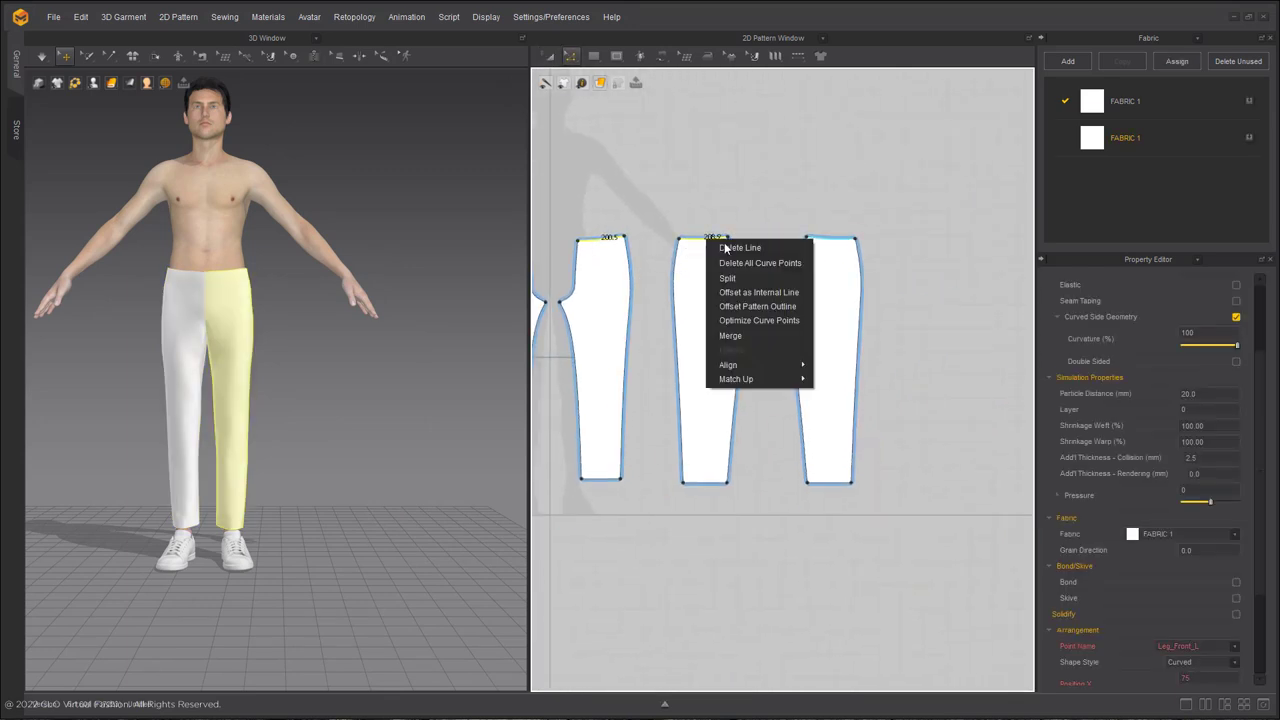
click(751, 293)
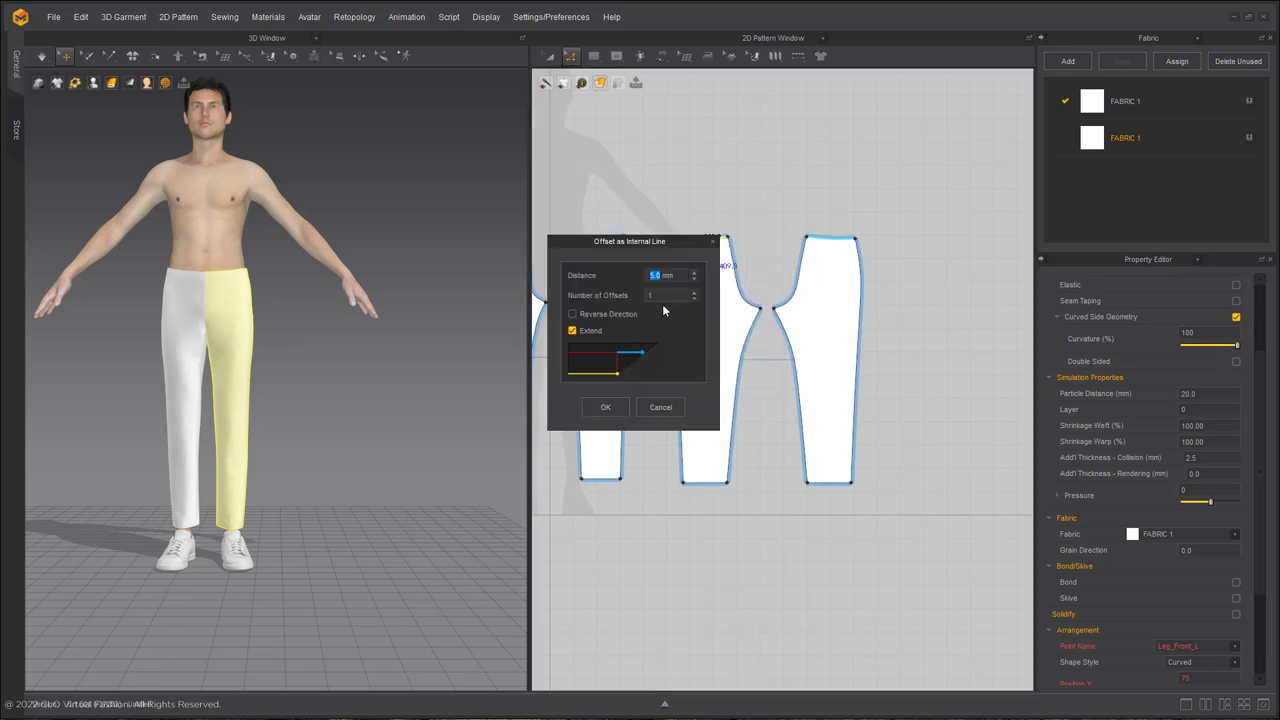
click(605, 407)
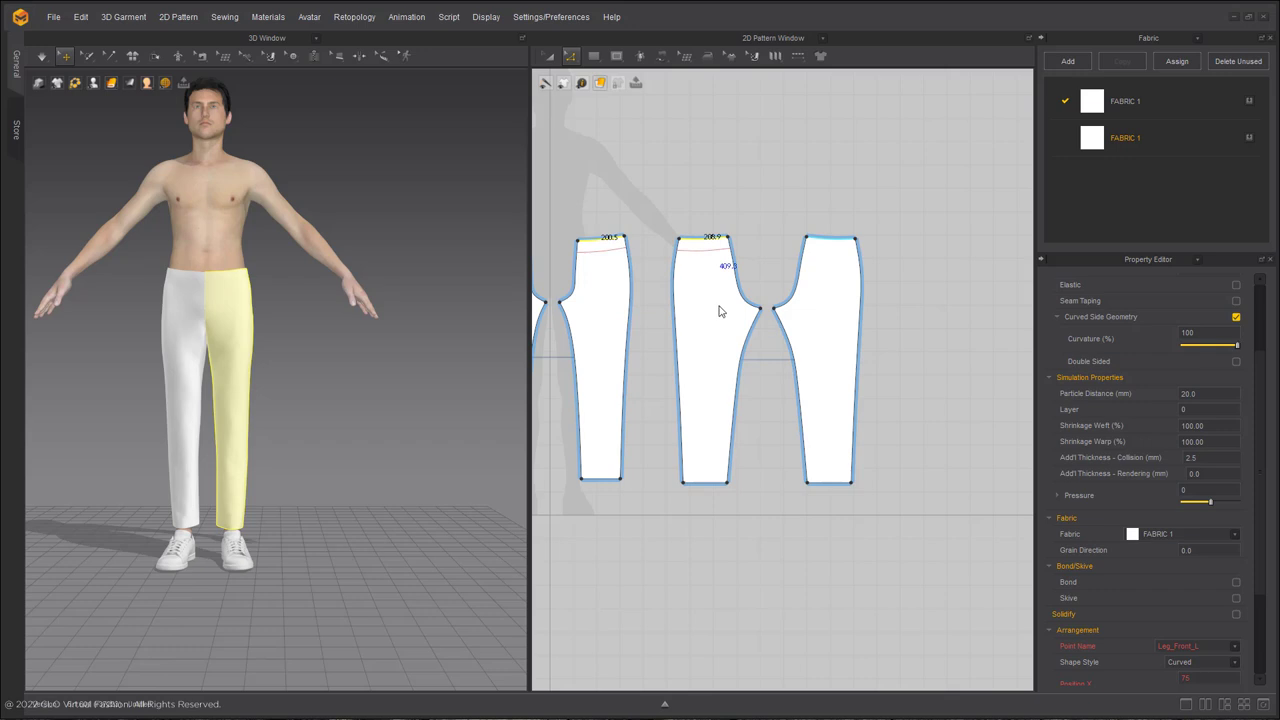
Cut and sew the front and back pants pieces along the internal waist lines to separate the waistband
click(637, 273)
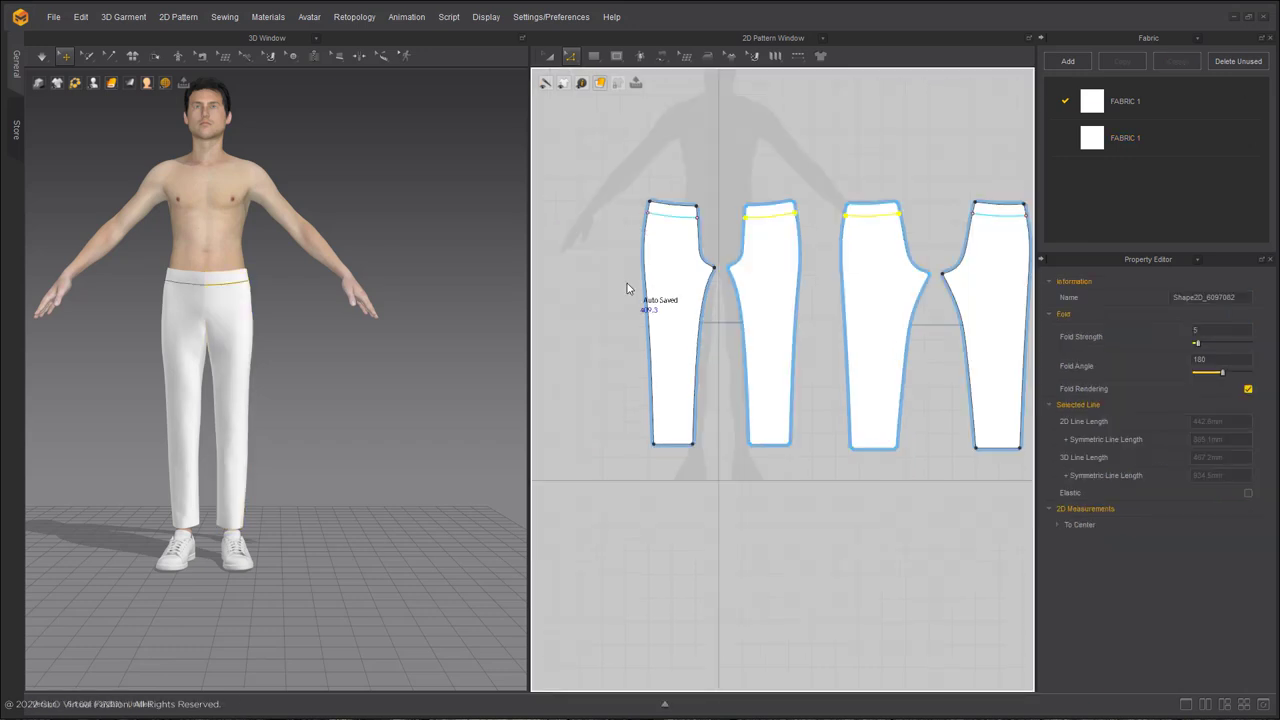
scroll(796, 238, up, 3)
middle_drag(796, 238, 715, 268)
scroll(715, 270, up, 1)
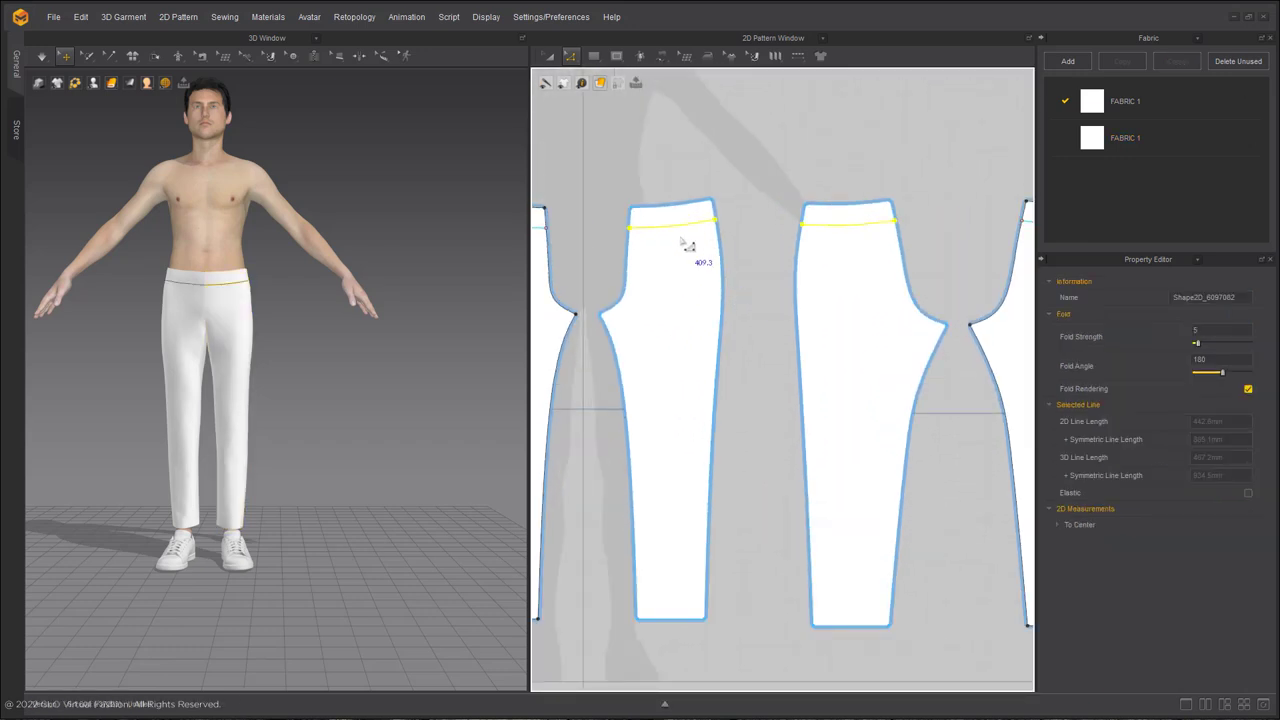
right_click(676, 224)
click(748, 306)
Merge the front and back waistband pieces along their side seam
scroll(722, 240, up, 1)
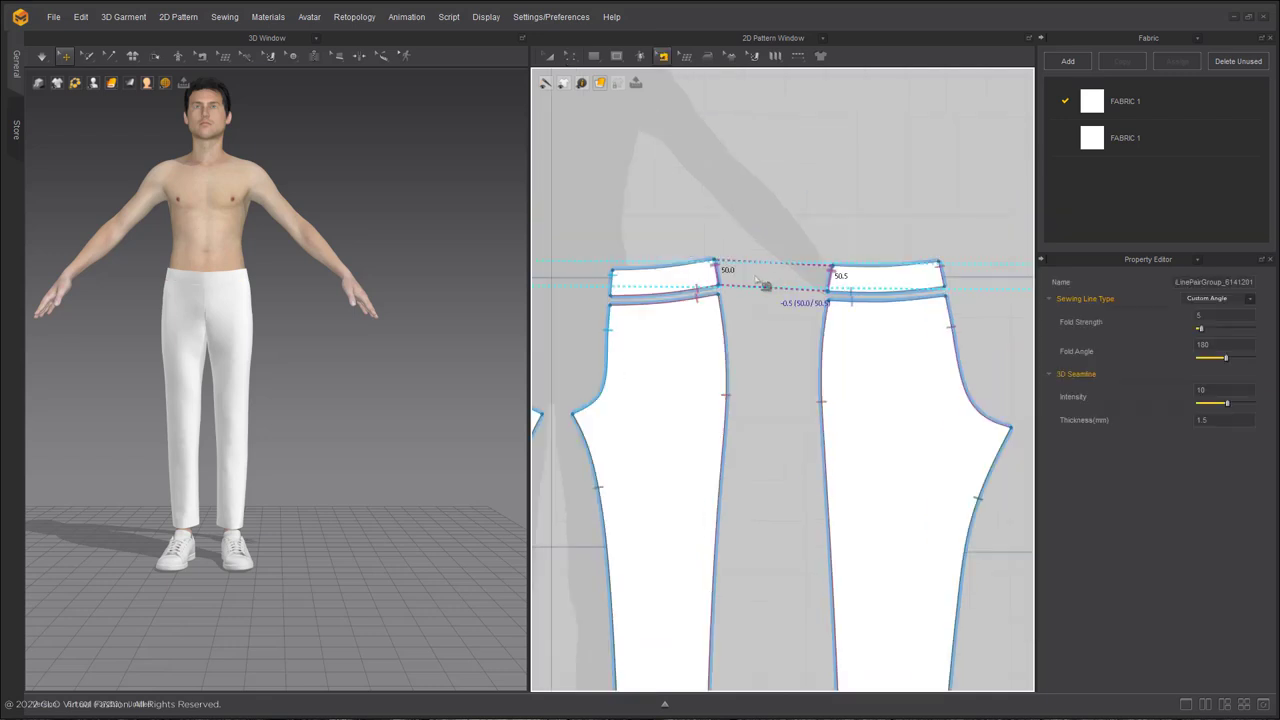
right_click(722, 268)
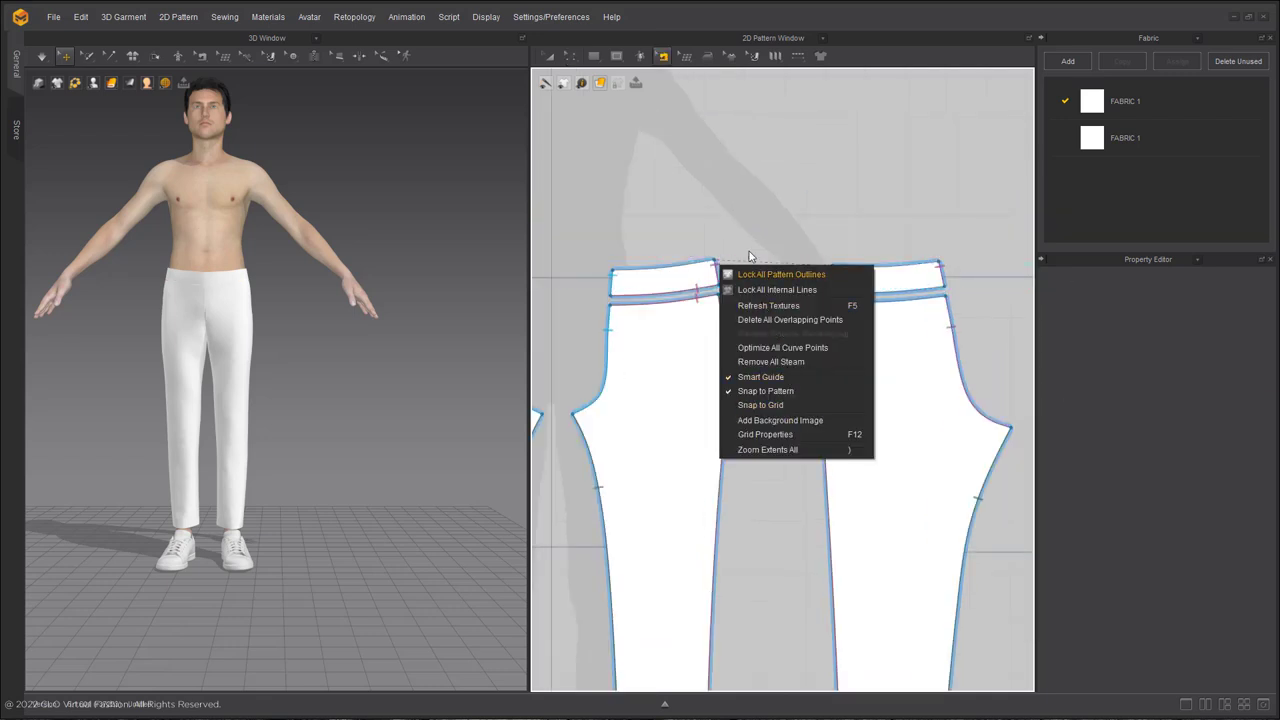
click(714, 275)
click(716, 268)
right_click(712, 266)
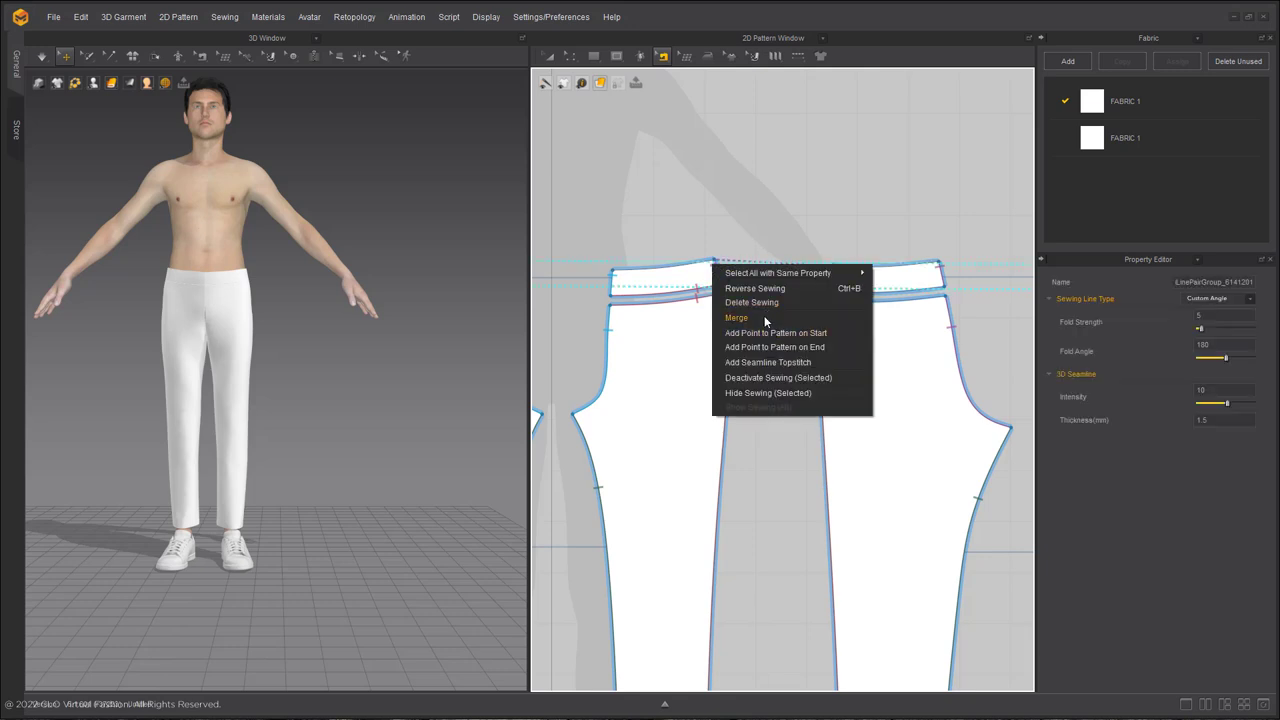
click(766, 317)
Merge the two waistband halves at the centre front seam and move the waistband above the pants pieces
middle_drag(762, 232, 920, 257)
scroll(888, 253, down, 3)
scroll(920, 258, up, 3)
click(737, 292)
right_click(741, 304)
click(789, 336)
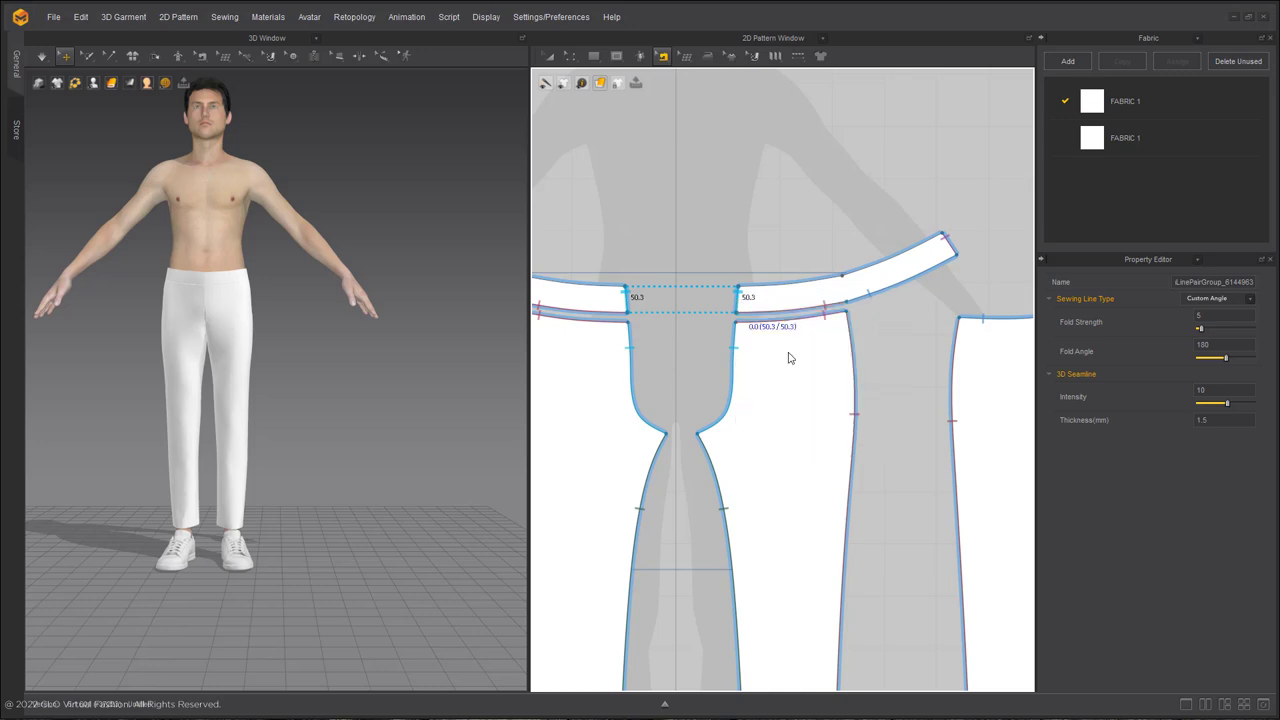
key(a)
drag(745, 169, 734, 171)
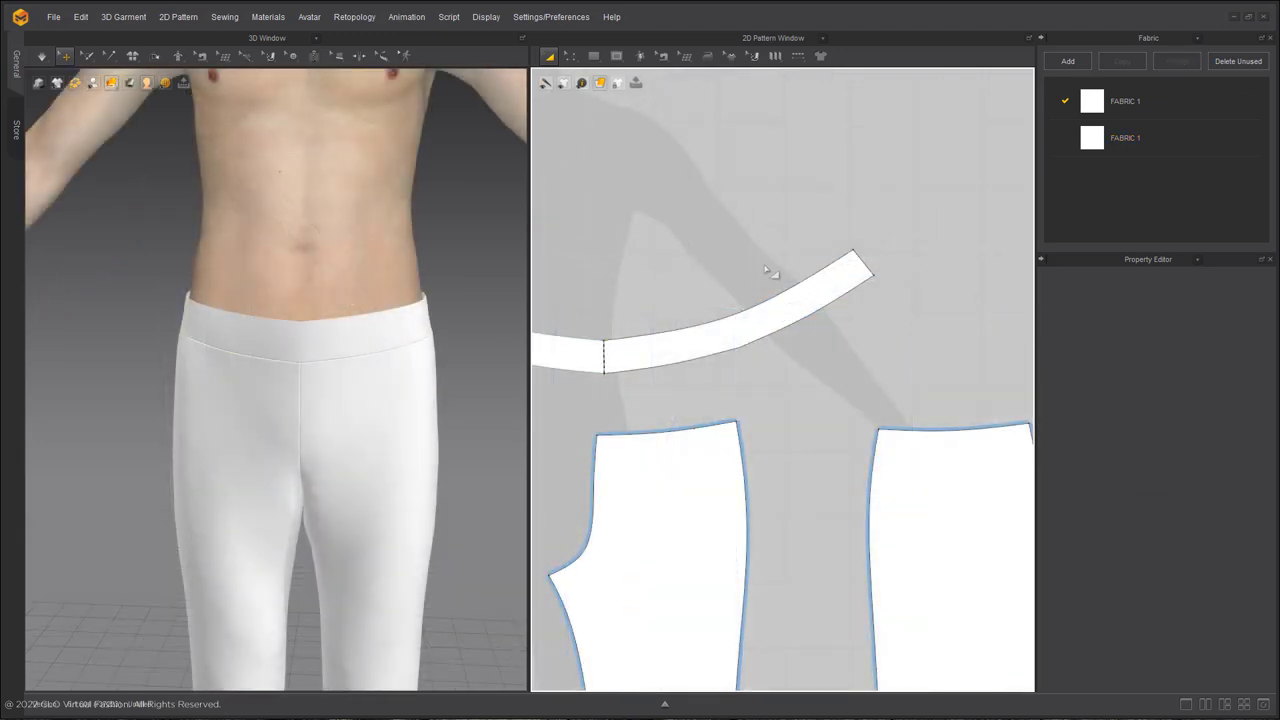
Smooth the waistband outline at the former side seam points on its upper and lower edges
scroll(763, 277, up, 5)
key(v)
middle_drag(793, 312, 888, 250)
scroll(909, 242, up, 3)
key(z)
drag(664, 271, 663, 189)
drag(667, 449, 680, 375)
scroll(740, 429, down, 8)
Remove the waistband's linked editing and convert its two centre front points to curve points
key(a)
click(737, 306)
right_click(737, 309)
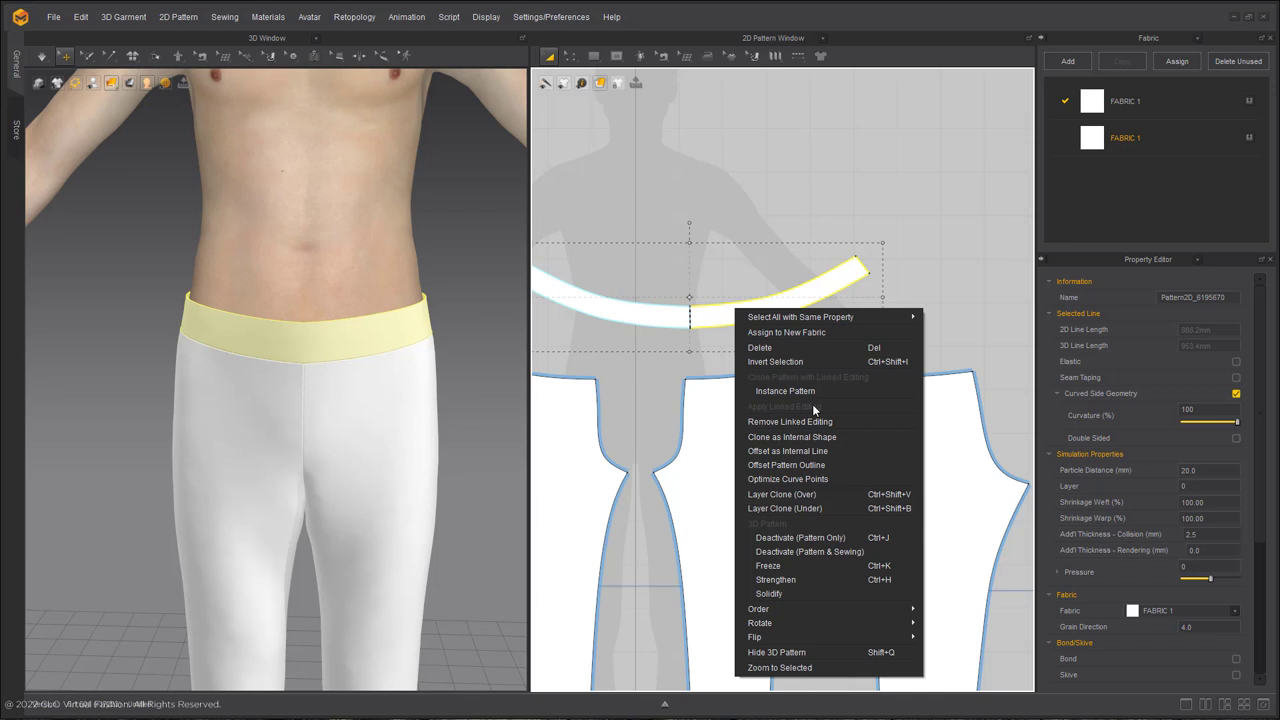
click(818, 421)
key(z)
click(693, 314)
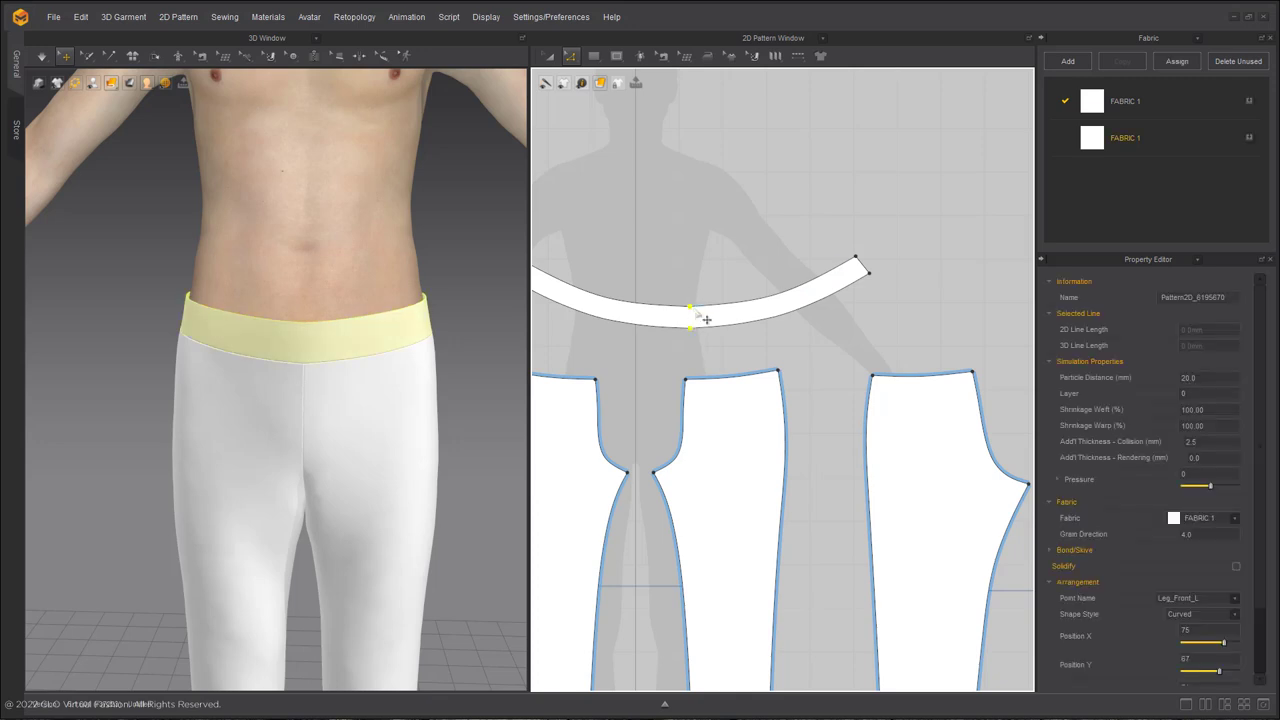
right_click(693, 309)
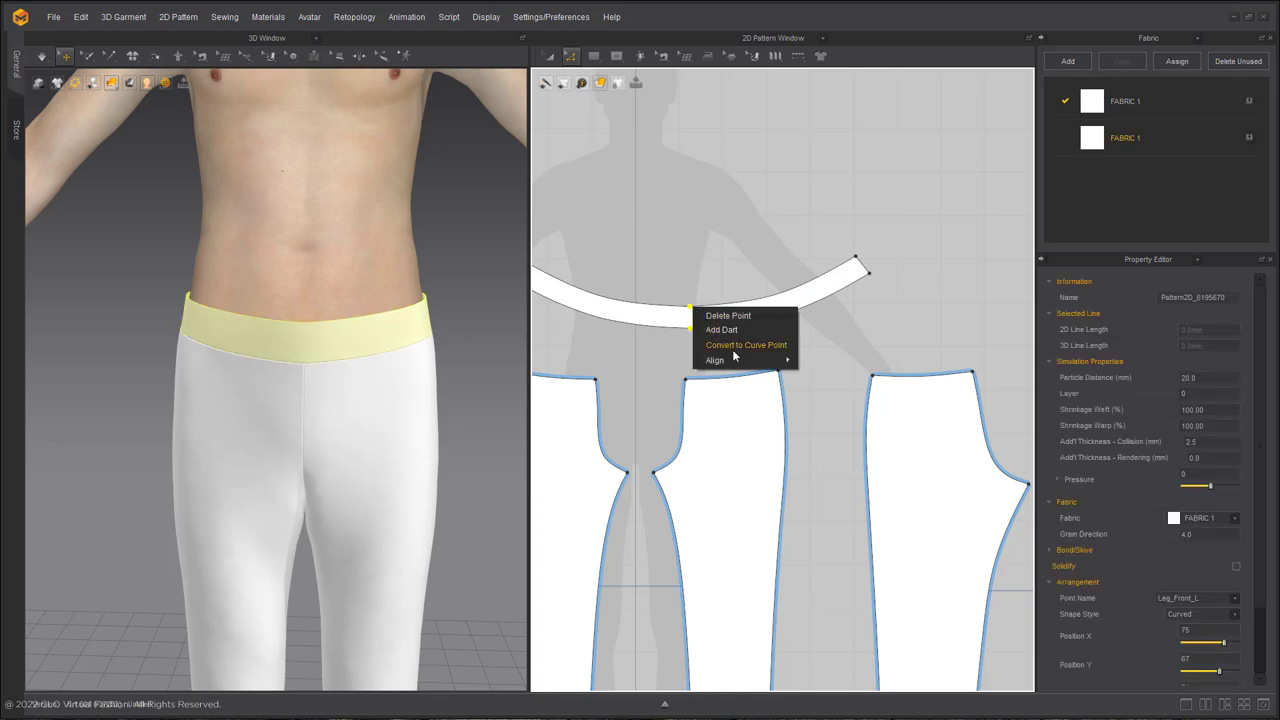
click(733, 349)
Add two evenly spaced internal lines along the curve between the waistband's upper and lower edges
click(706, 306)
shift+click(708, 328)
right_click(708, 328)
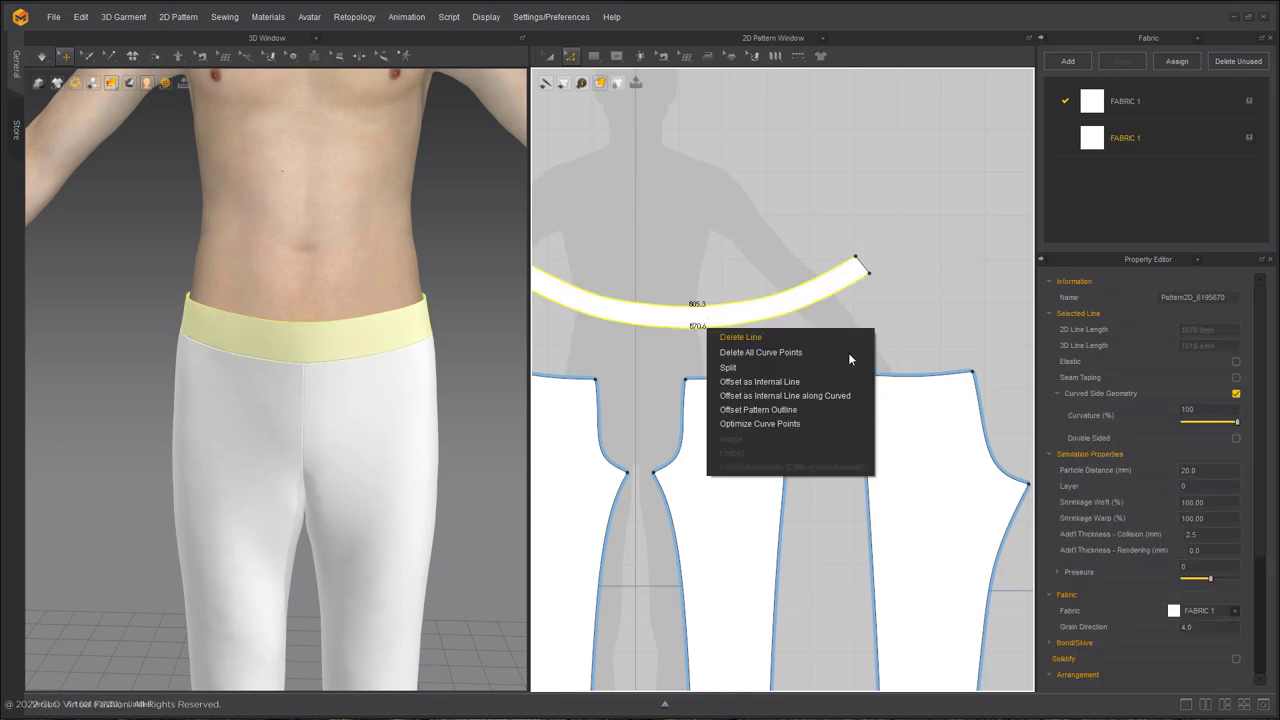
click(798, 397)
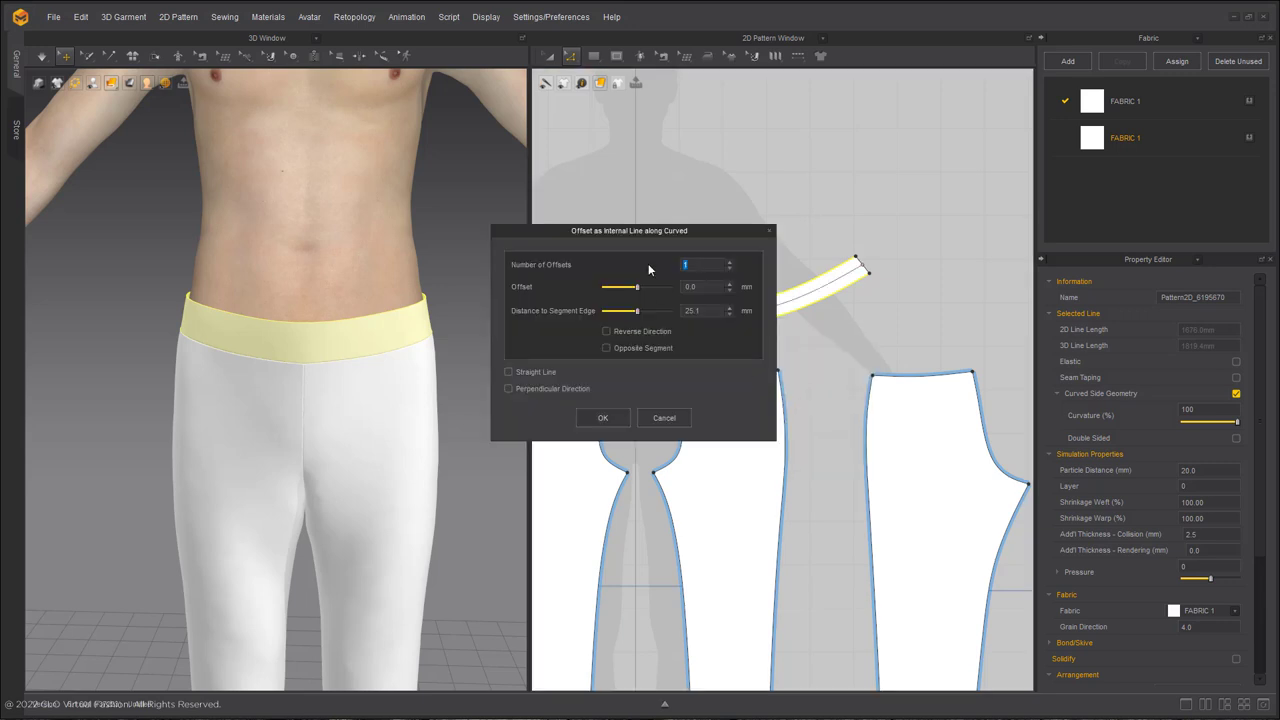
drag(623, 230, 386, 161)
text(3)
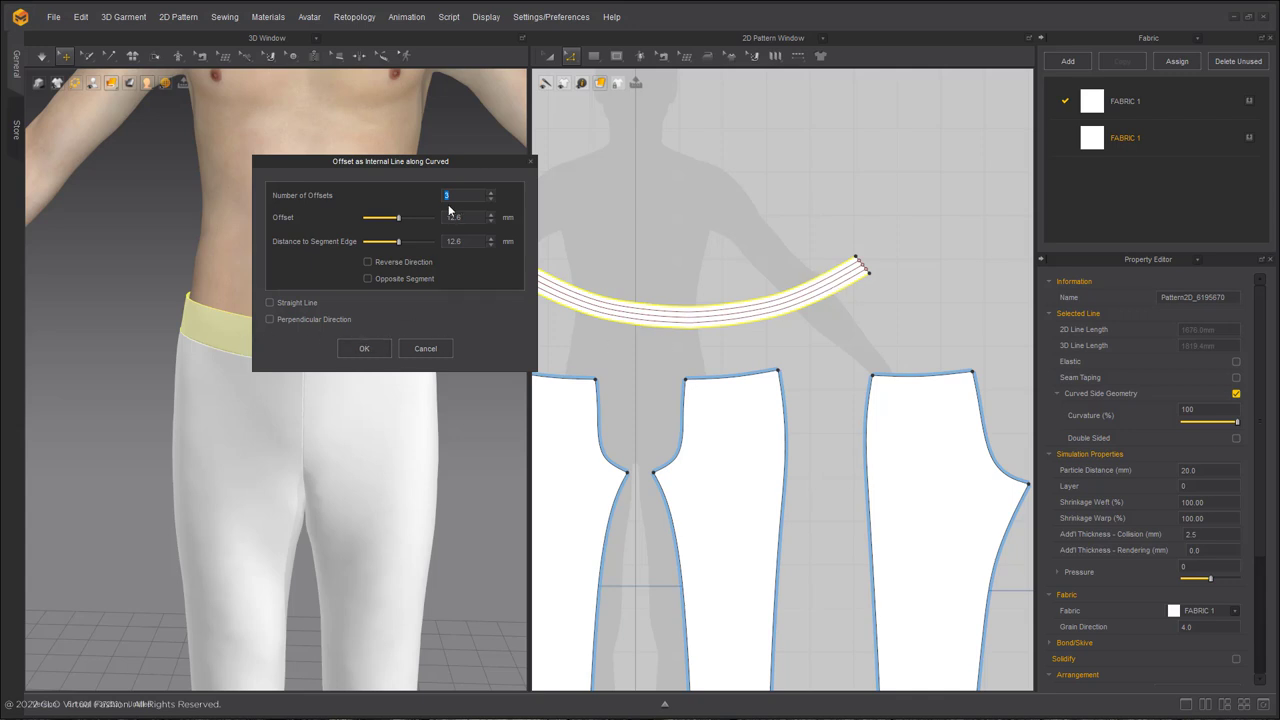
click(489, 199)
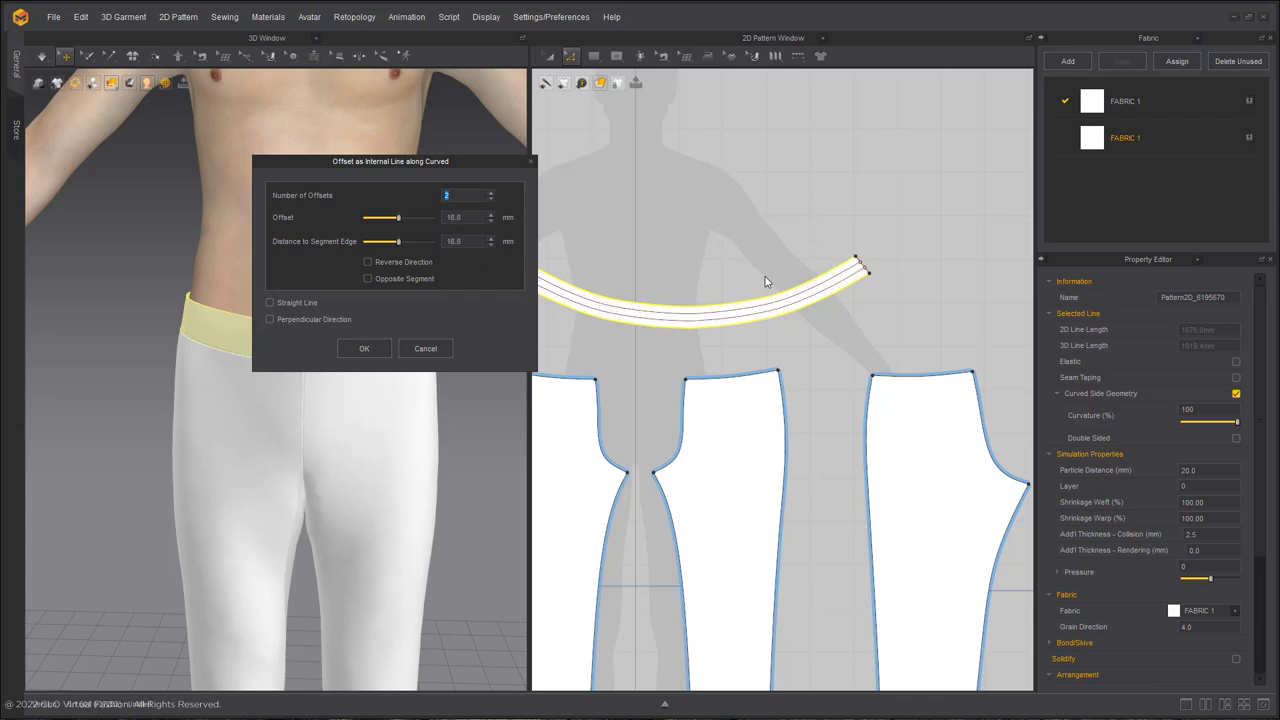
key(Return)
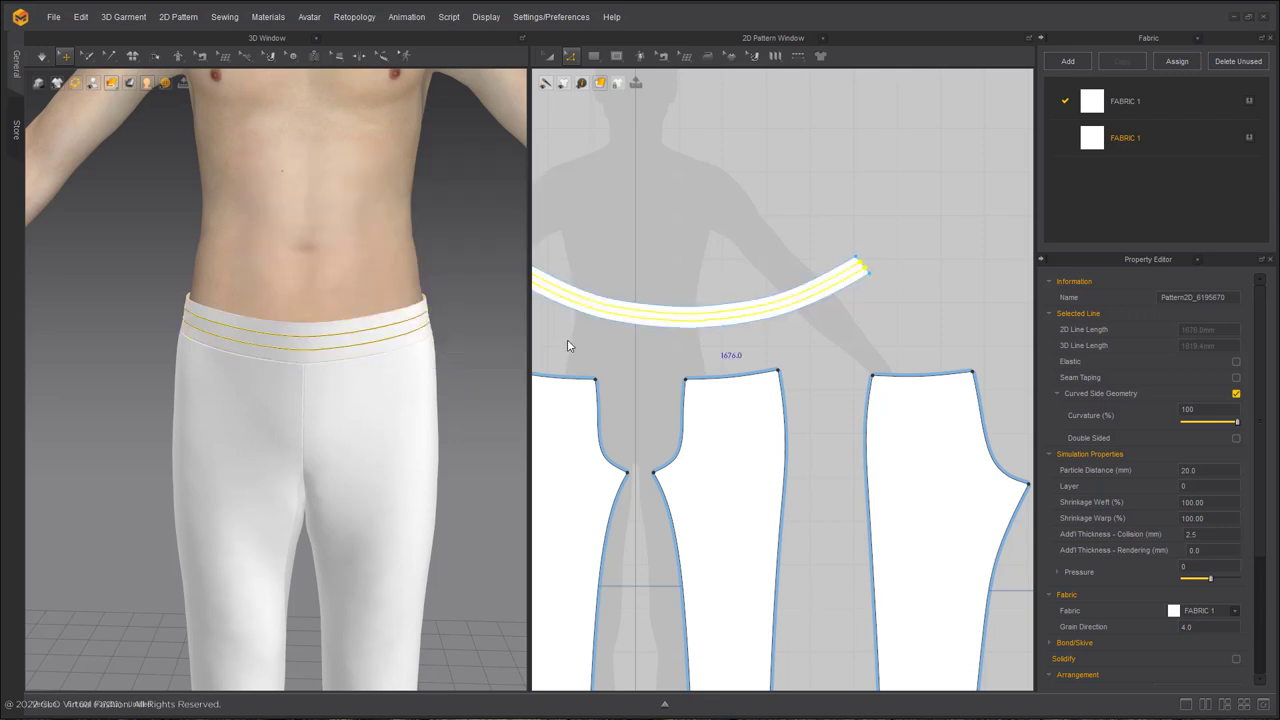
Layer clone the waistband over the original, place the copy above it, and remove their linked editing
scroll(663, 251, up, 5)
right_click(759, 302)
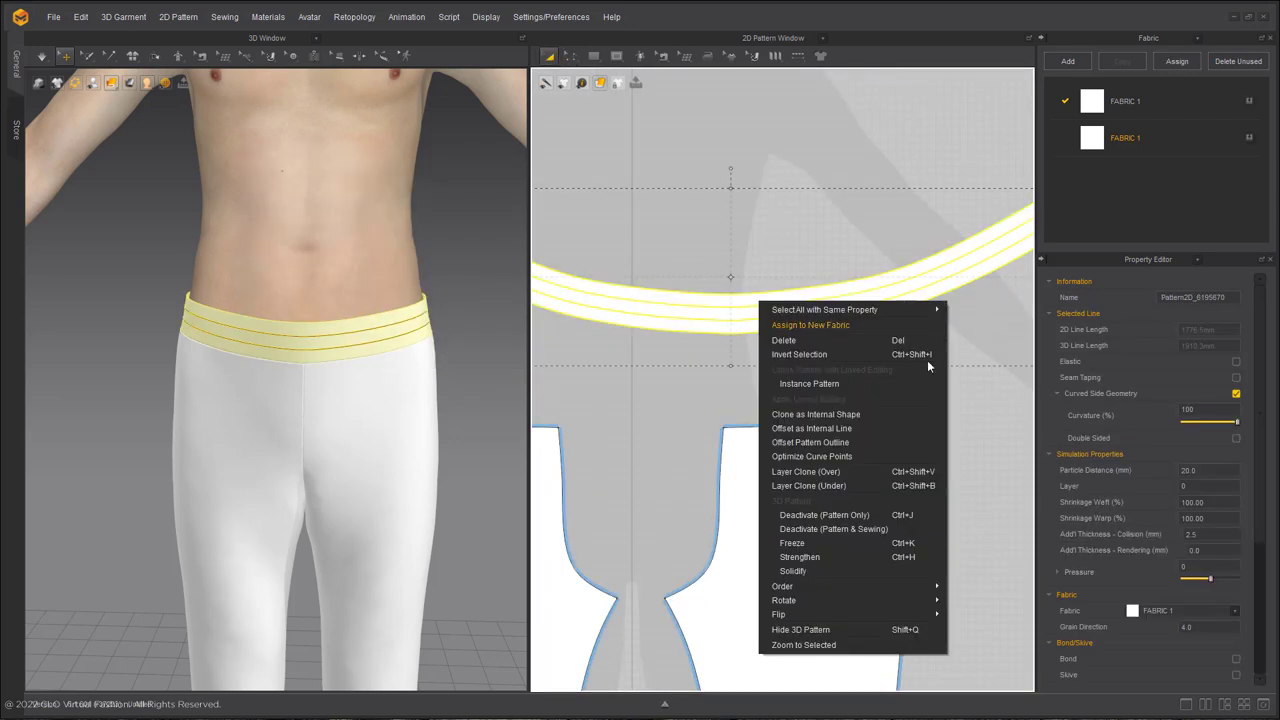
click(855, 474)
scroll(785, 305, down, 4)
click(762, 275)
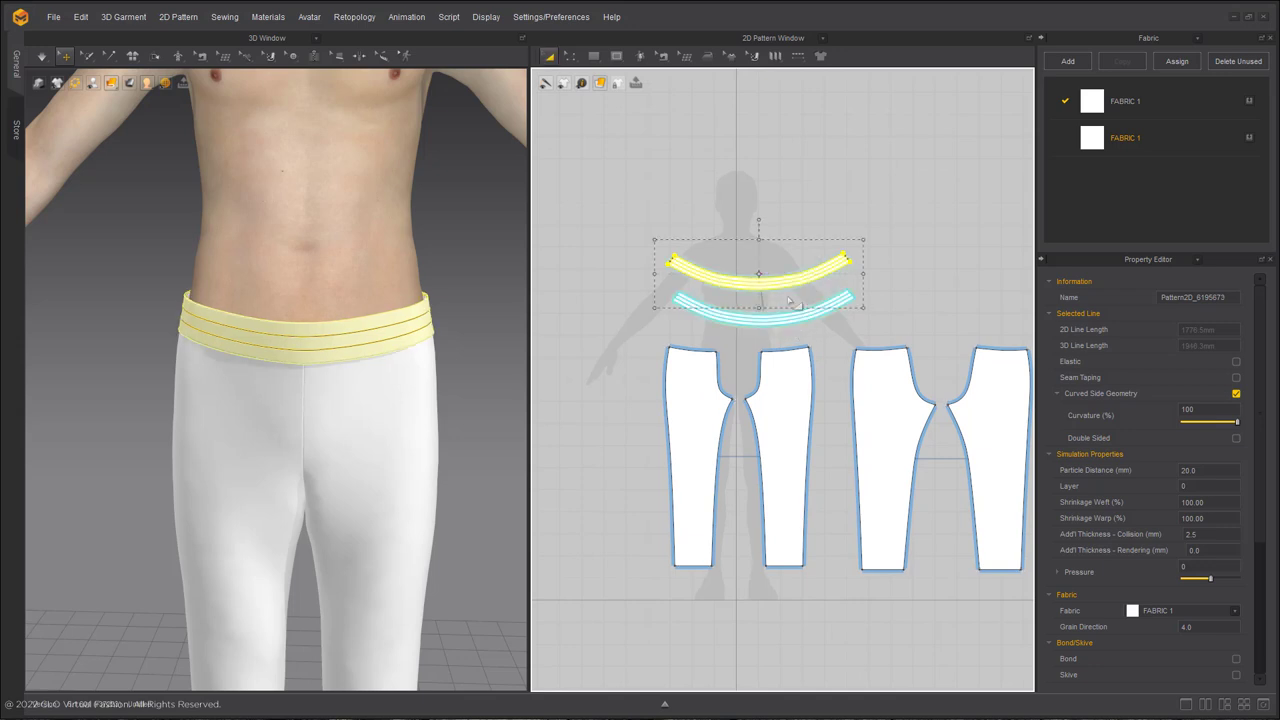
right_click(788, 285)
click(884, 402)
Set the cloned waistband's weft shrinkage to 120% and simulate the pants
scroll(806, 210, up, 4)
double_click(1200, 505)
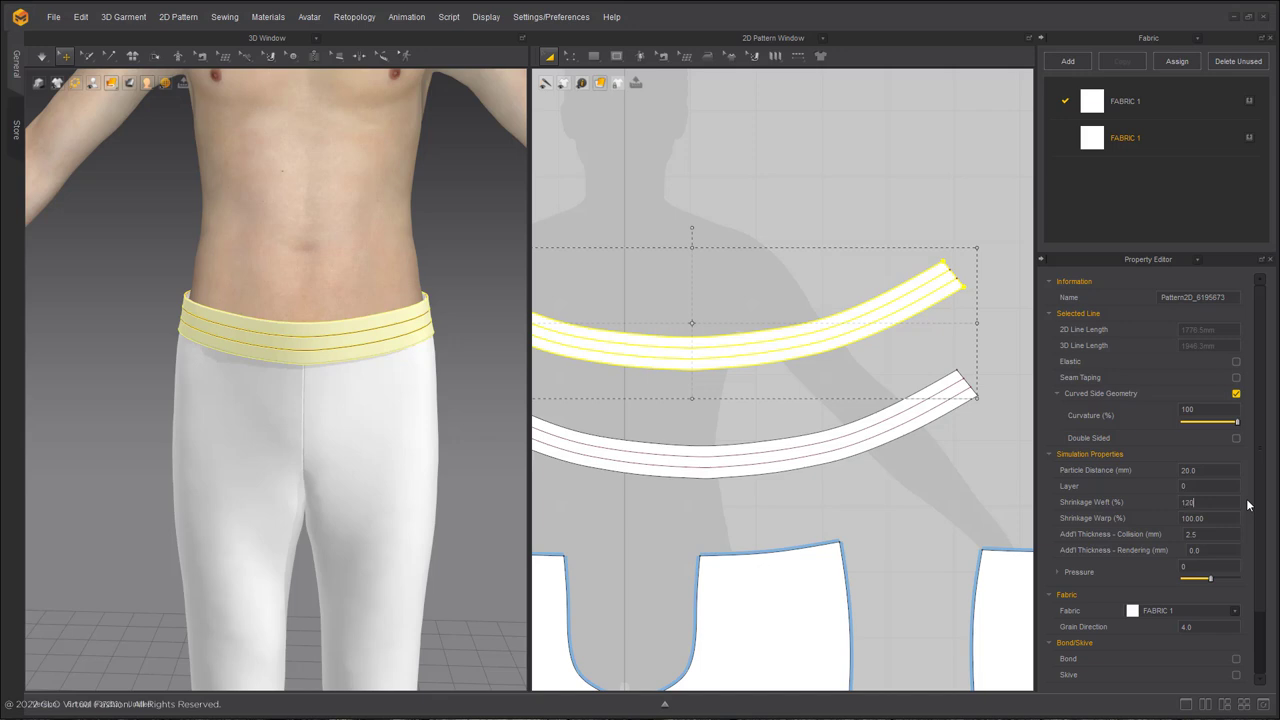
click(720, 251)
scroll(628, 305, up, 3)
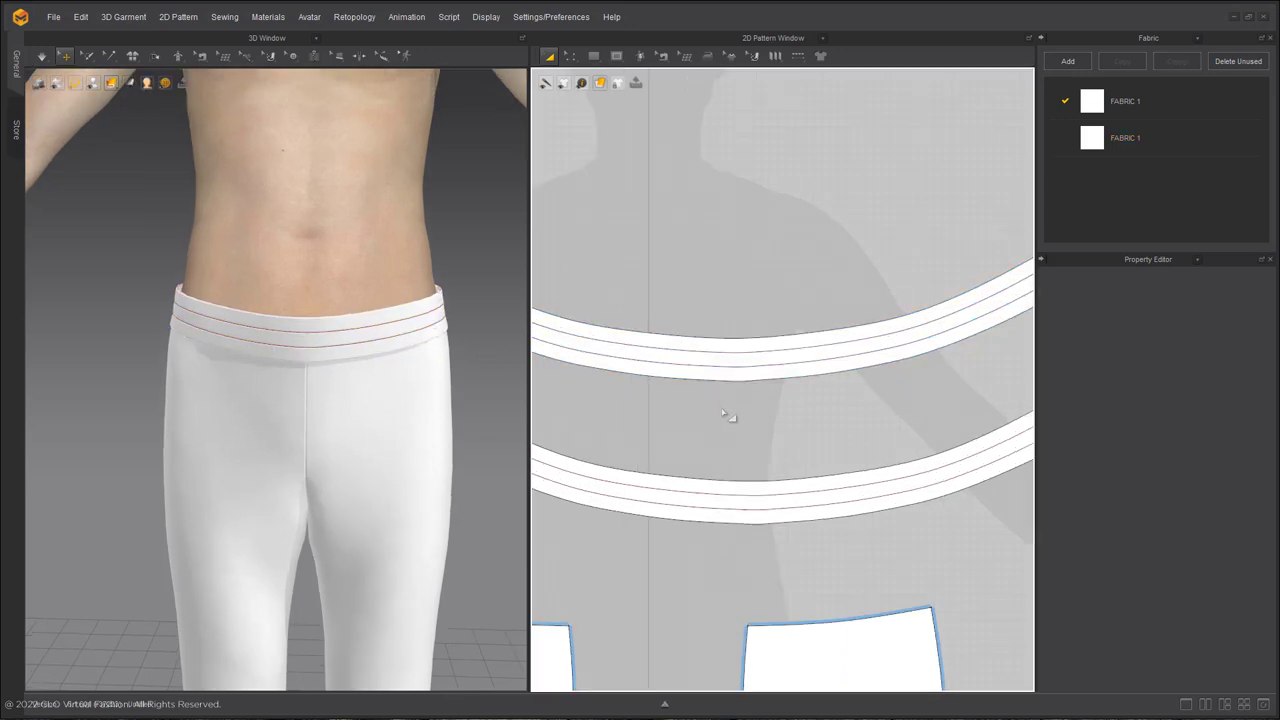
key(z)
click(800, 232)
key(space)
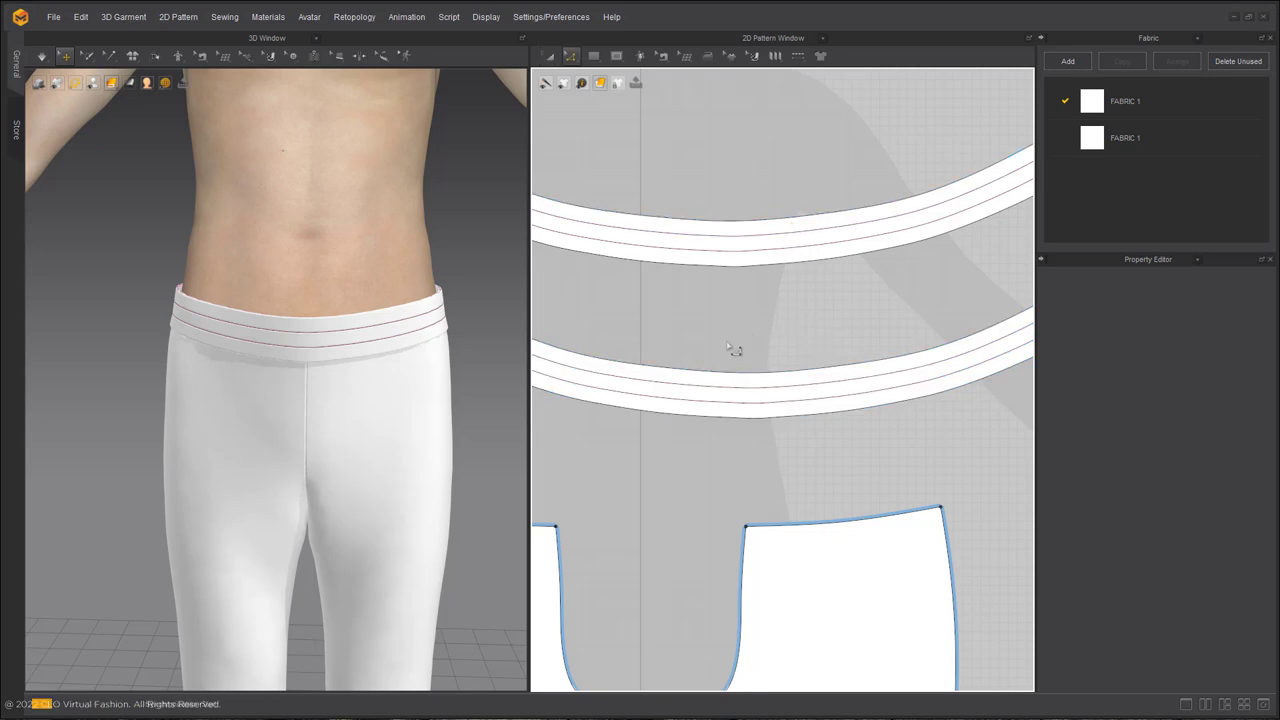
Set the cloned waistband's particle distance to 5 mm and simulate it
key(space)
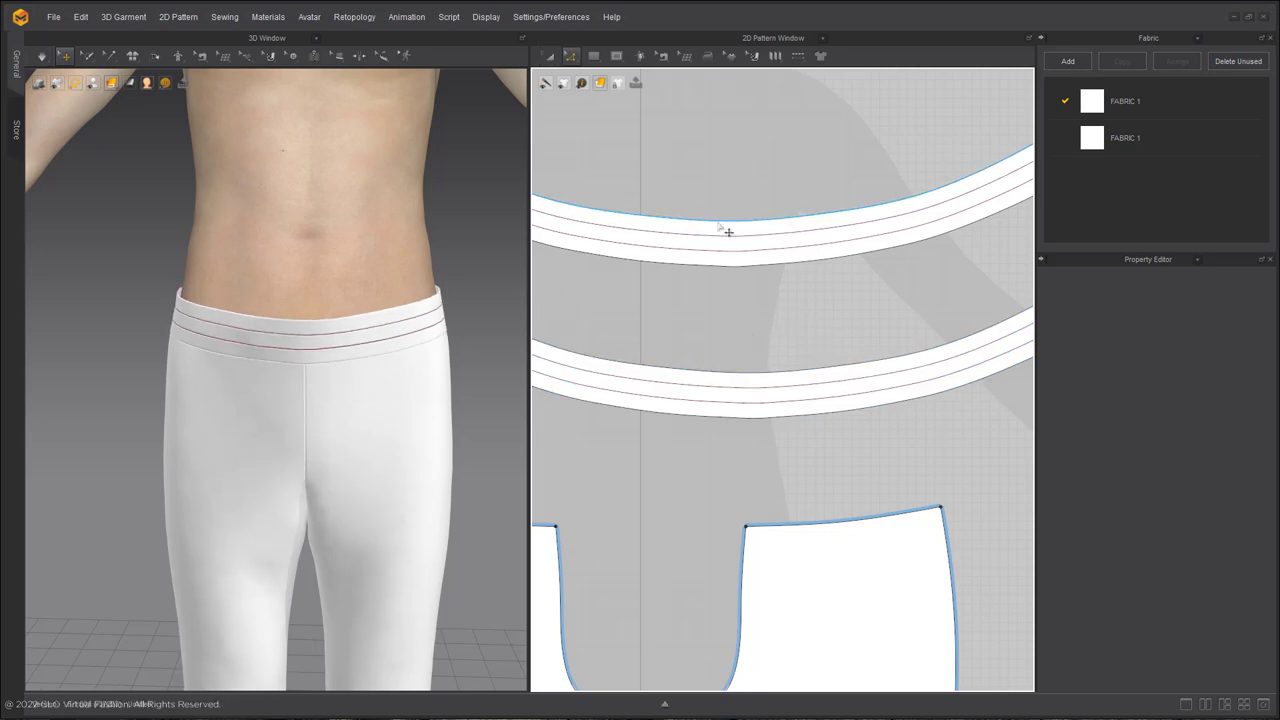
key(a)
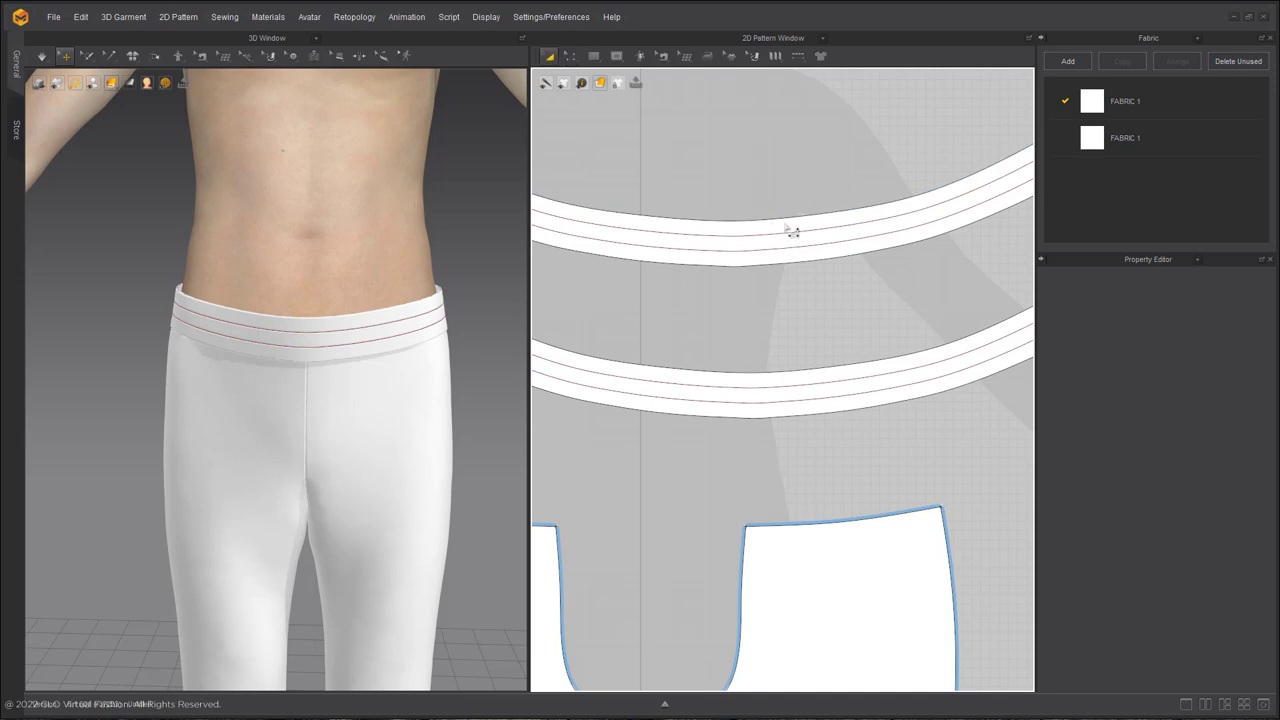
click(791, 220)
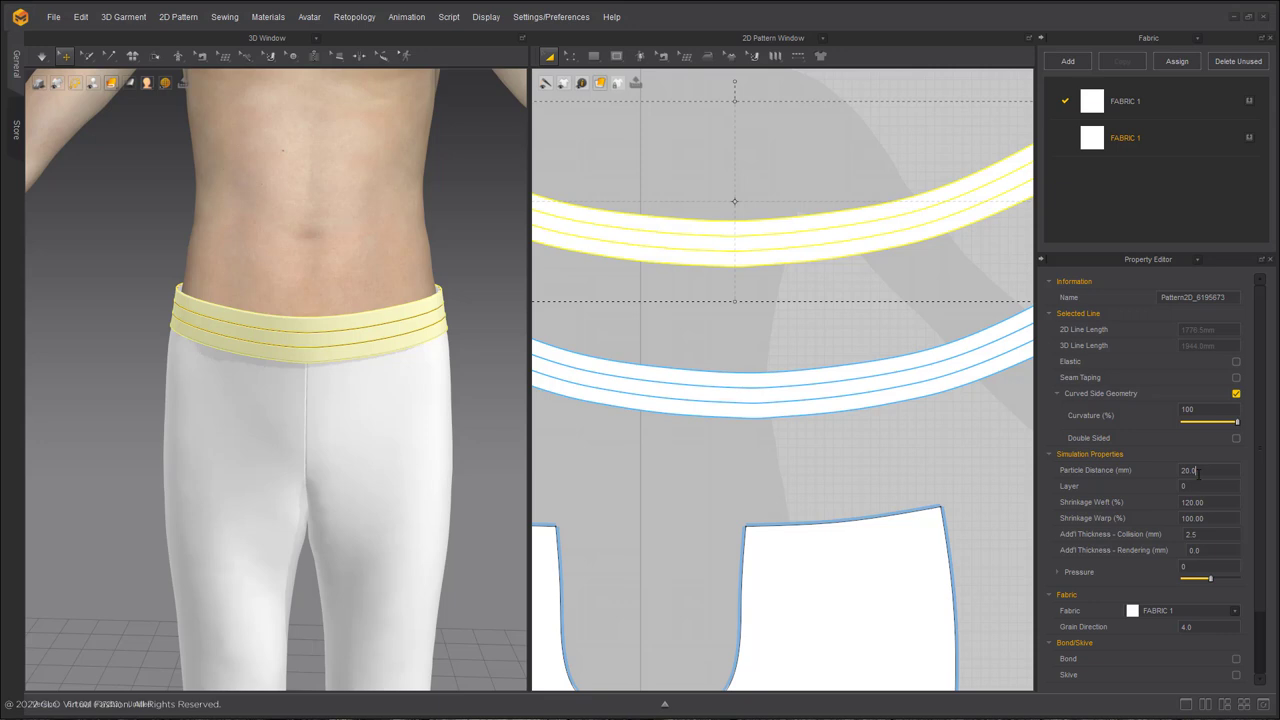
key(Return)
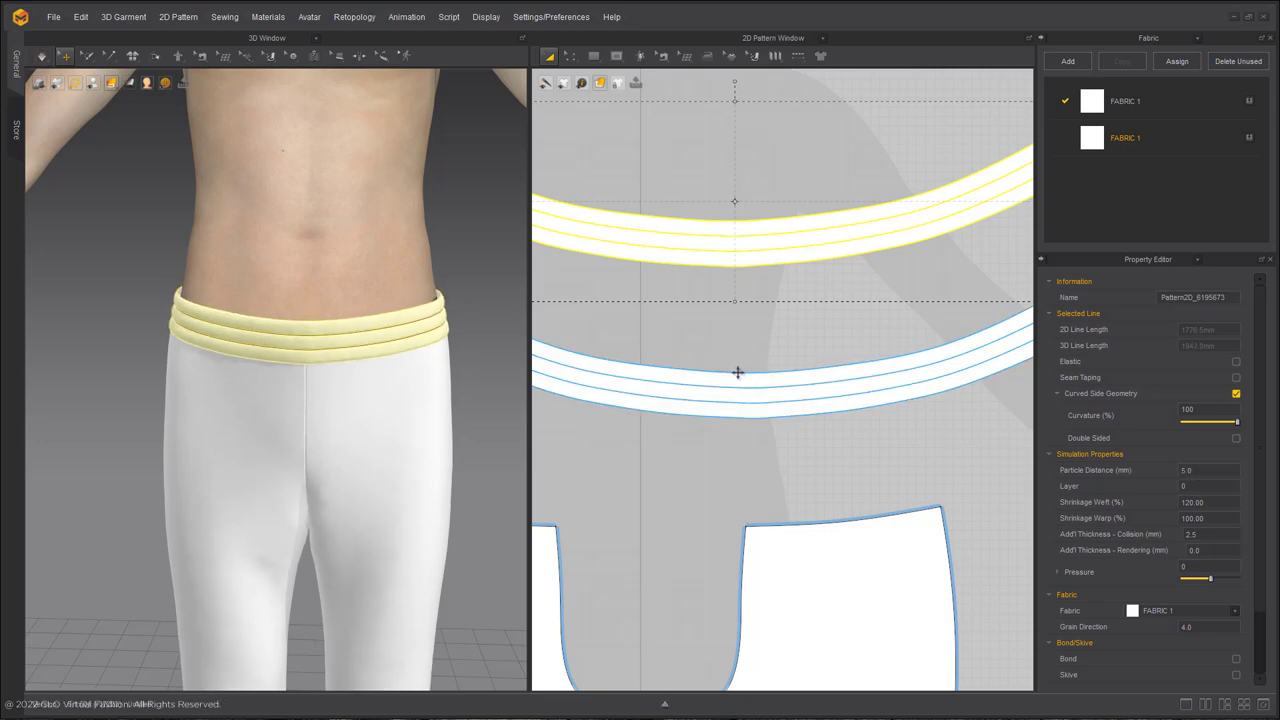
Turn on Elastic for the cloned waistband's upper and lower edges and two internal lines, then simulate the pants
key(z)
click(783, 378)
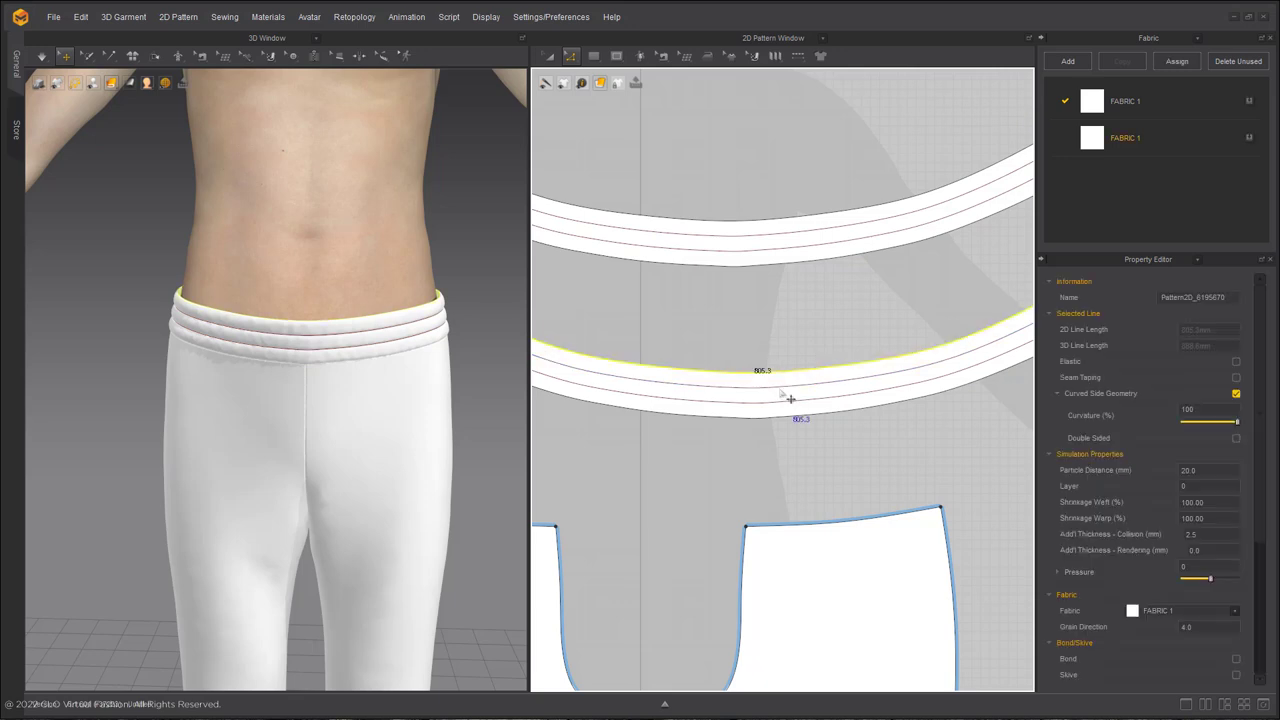
click(783, 432)
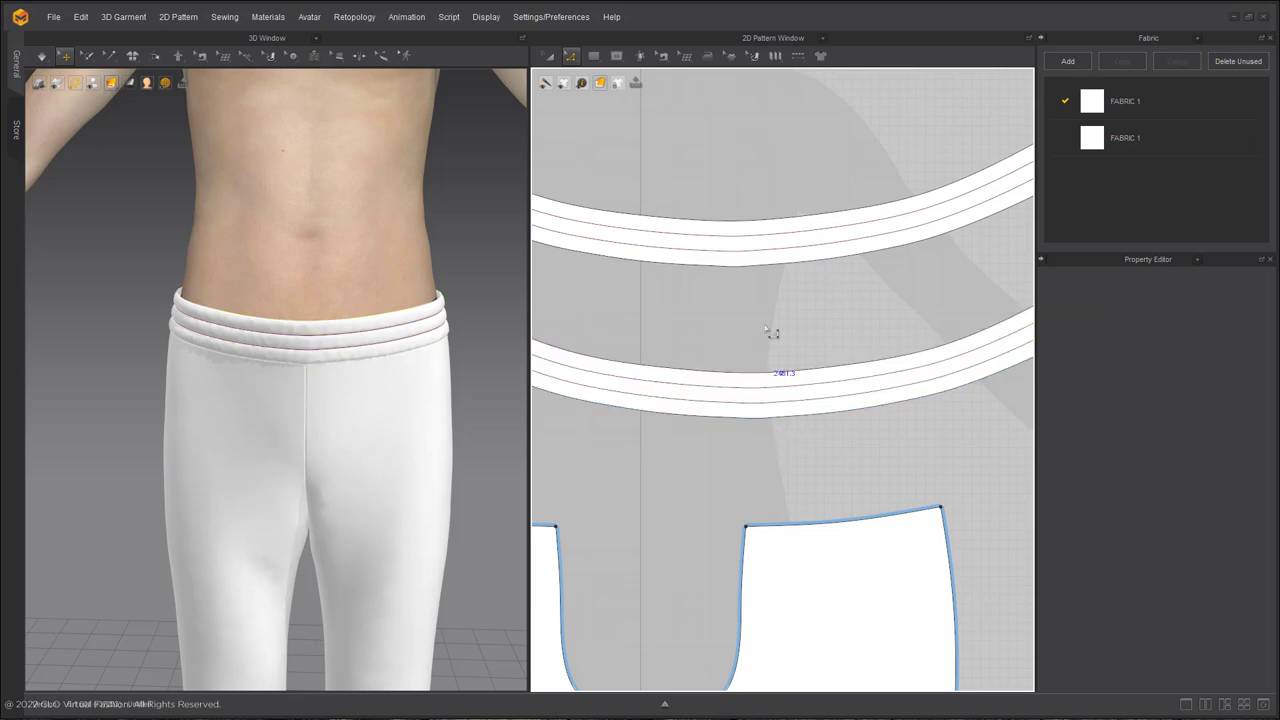
click(756, 245)
shift+click(749, 258)
shift+click(751, 268)
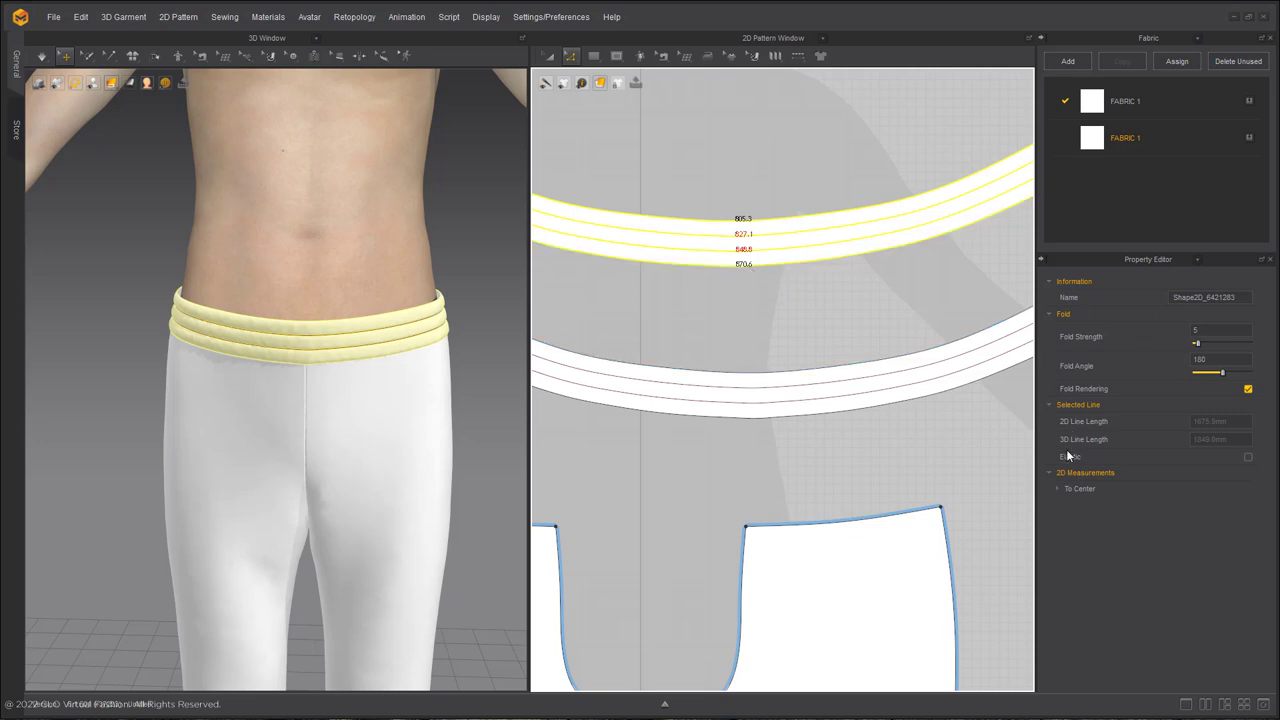
click(1249, 458)
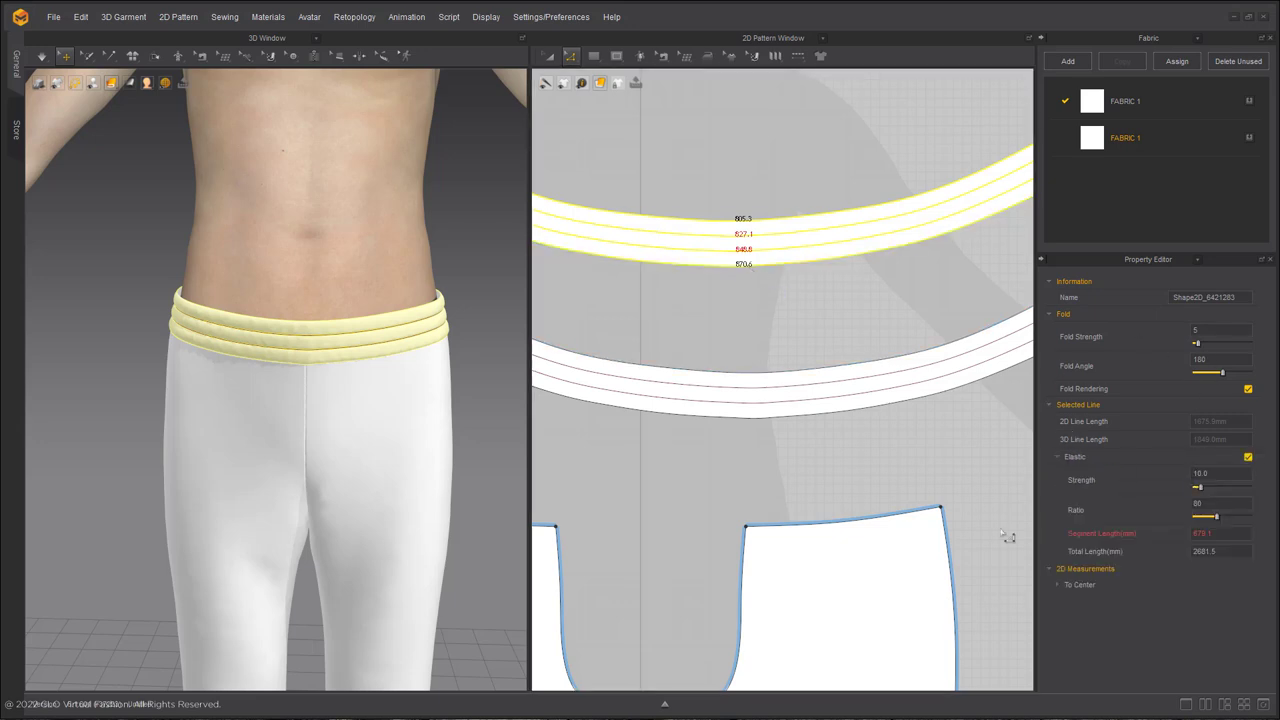
key(space)
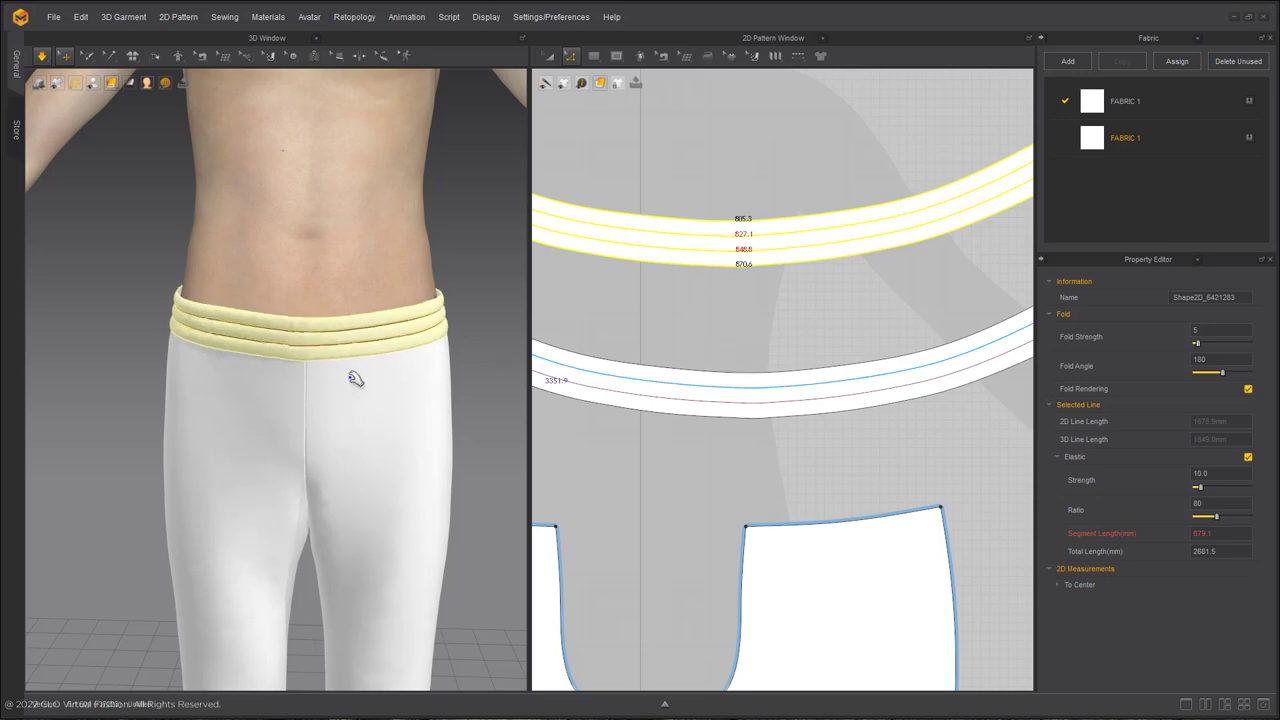
right_drag(440, 333, 357, 334)
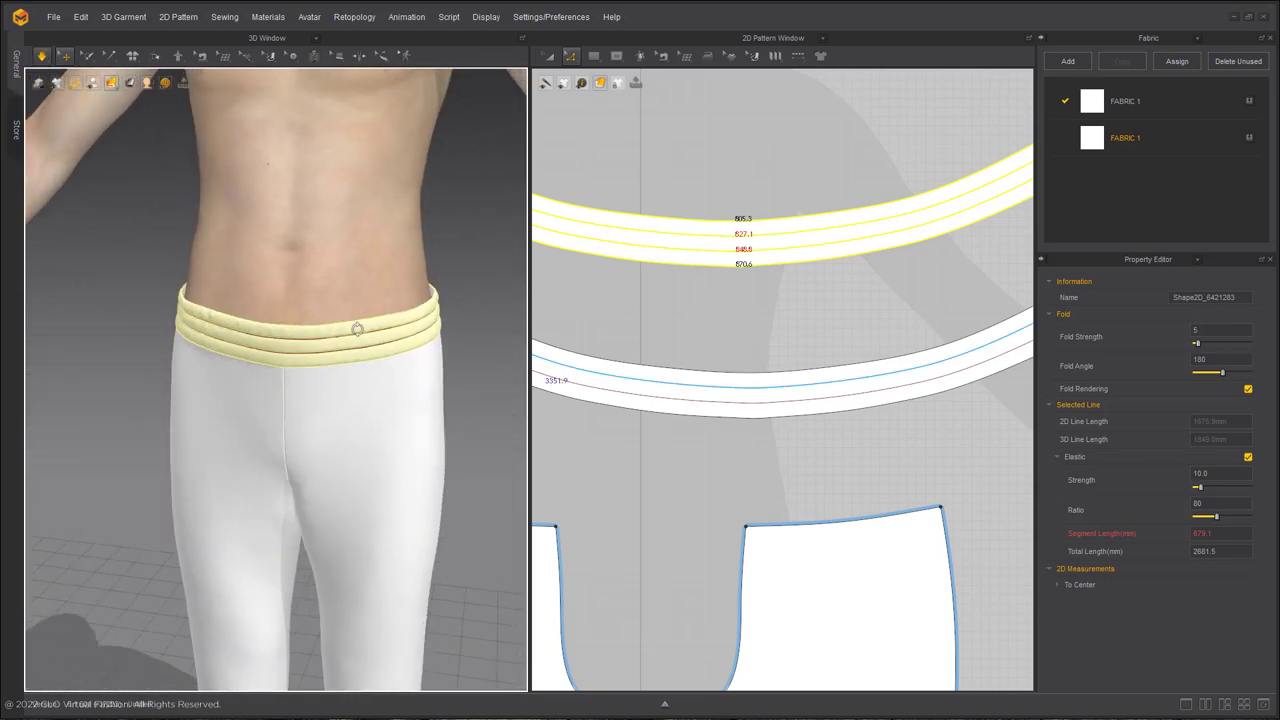
mouse_move(387, 271)
right_down()
mouse_move(399, 256)
mouse_move(388, 254)
right_up()
key(space)
right_drag(429, 343, 524, 328)
scroll(694, 309, down, 5)
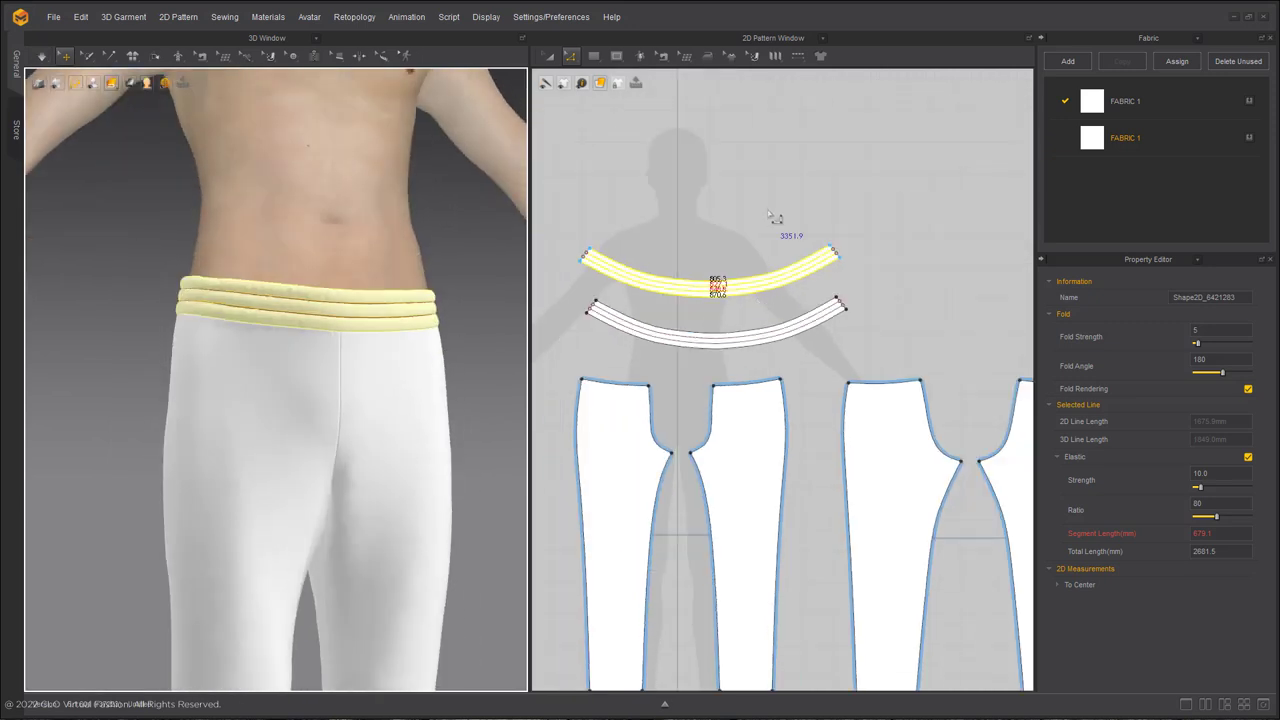
Freeze both waistband patterns
click(774, 216)
key(a)
click(761, 276)
shift+click(791, 331)
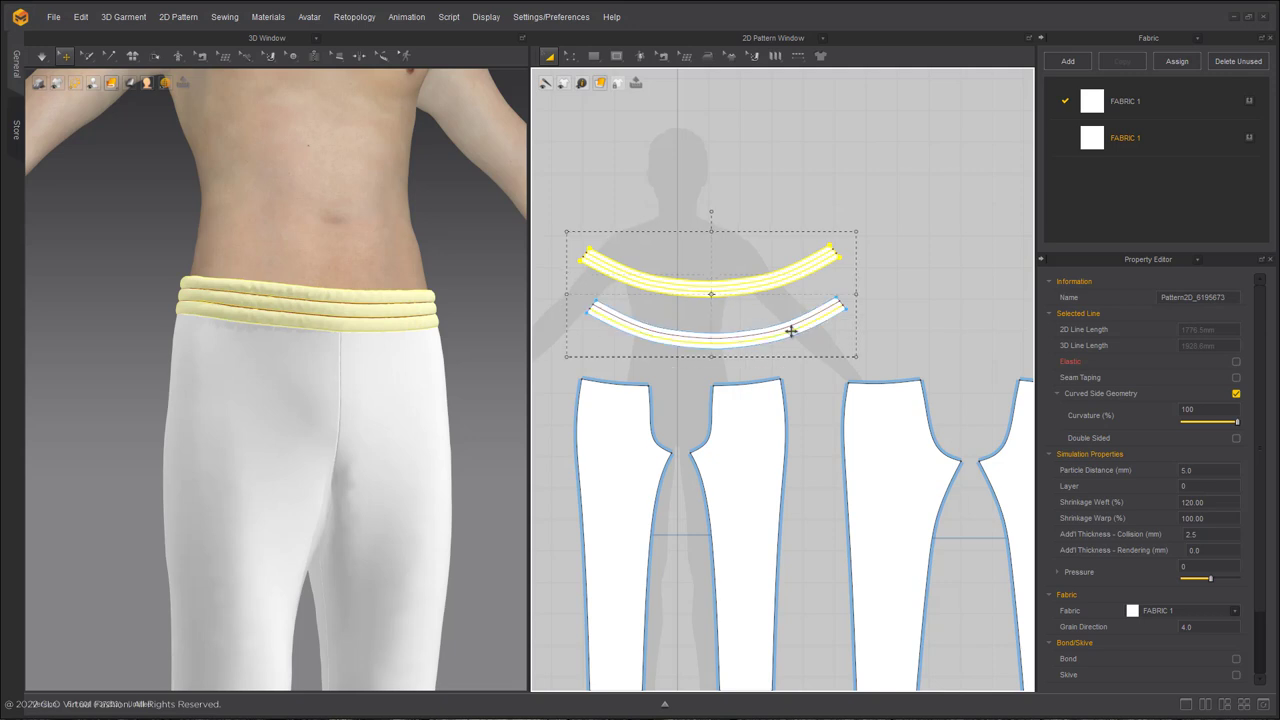
click(894, 279)
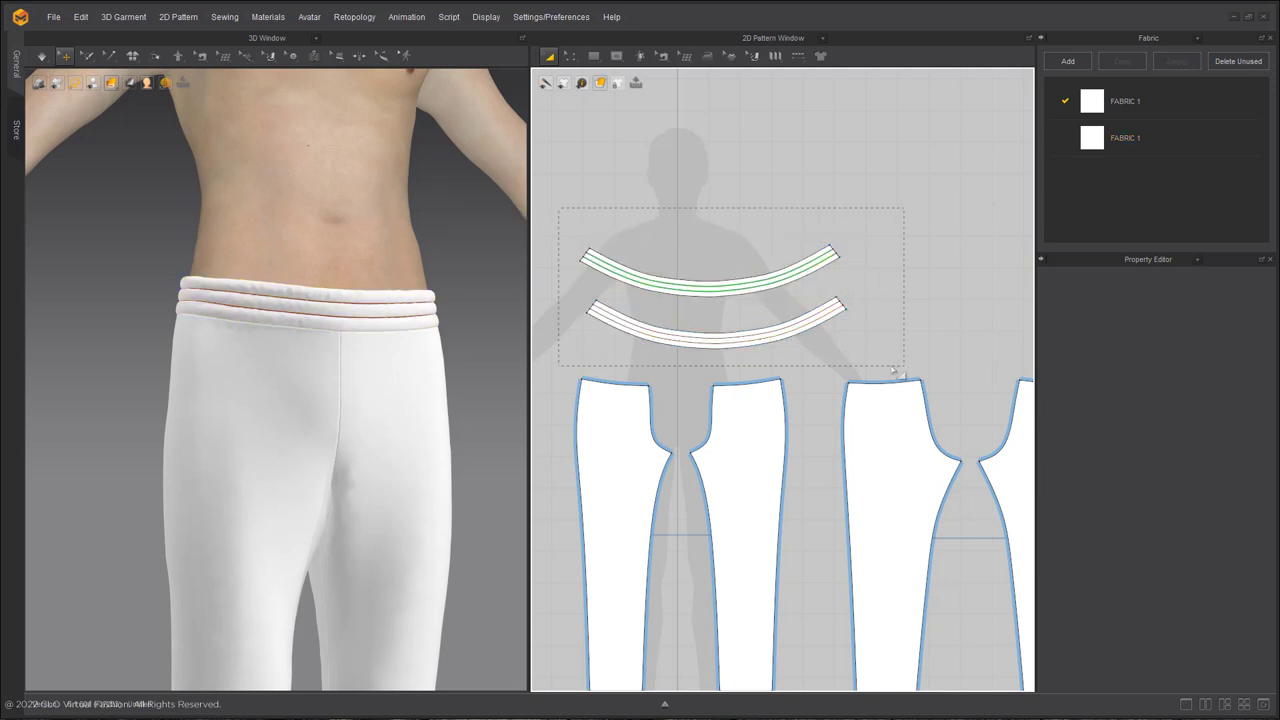
drag(895, 370, 894, 370)
click(348, 261)
scroll(357, 266, down, 3)
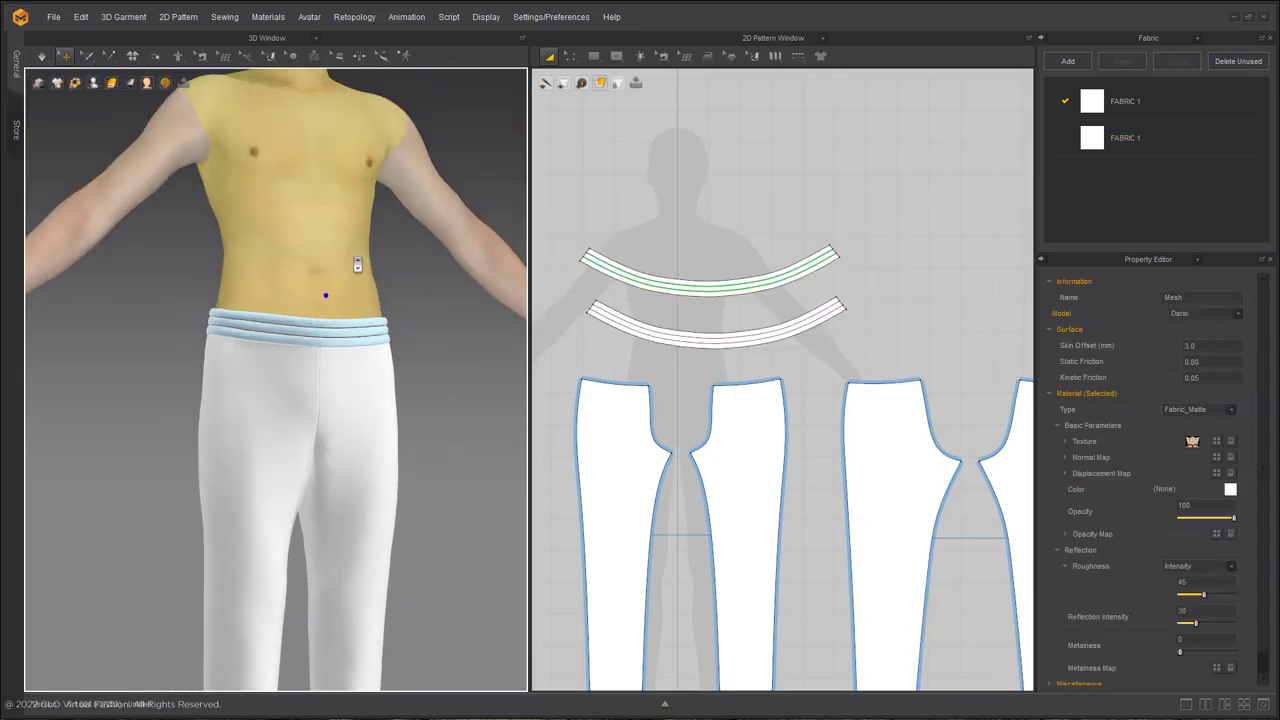
scroll(624, 270, down, 3)
right_drag(440, 320, 447, 341)
scroll(447, 342, down, 2)
scroll(447, 342, up, 1)
middle_drag(447, 342, 419, 238)
Merge the front and back leg patterns along their side seam
scroll(697, 348, up, 4)
middle_drag(698, 348, 759, 244)
key(z)
scroll(726, 253, up, 4)
scroll(684, 238, down, 4)
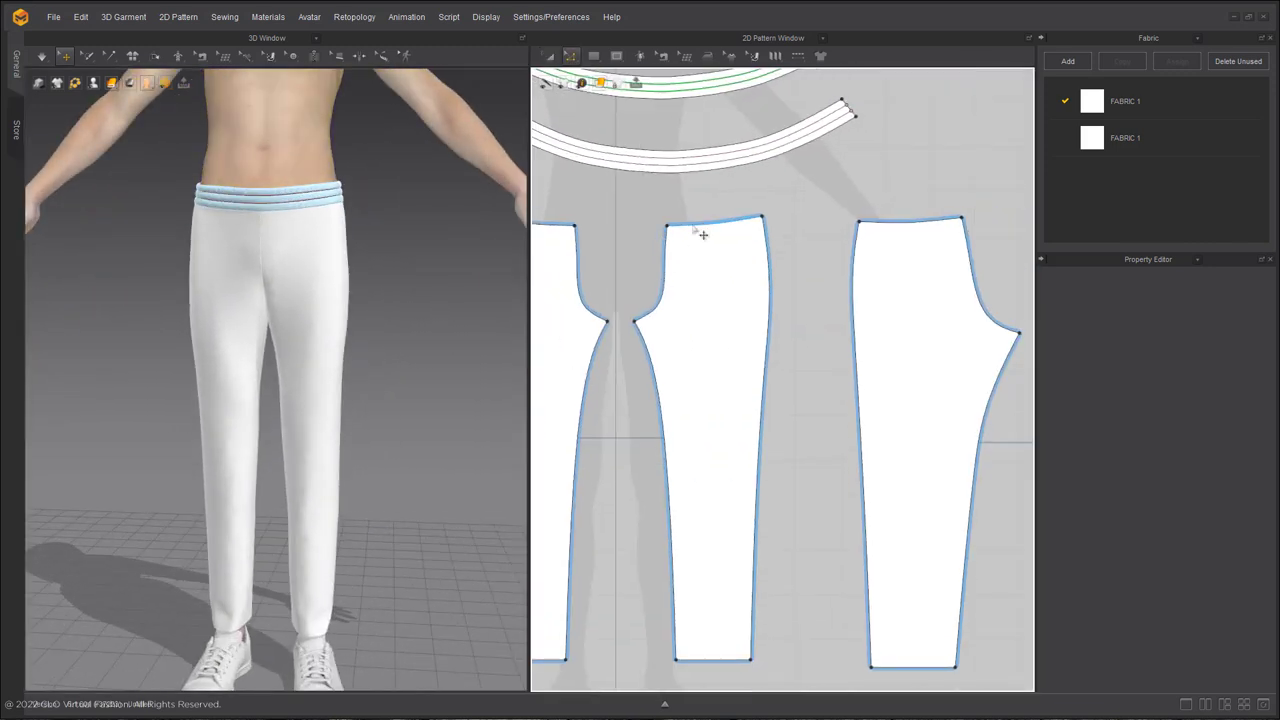
click(780, 266)
key(b)
right_click(782, 318)
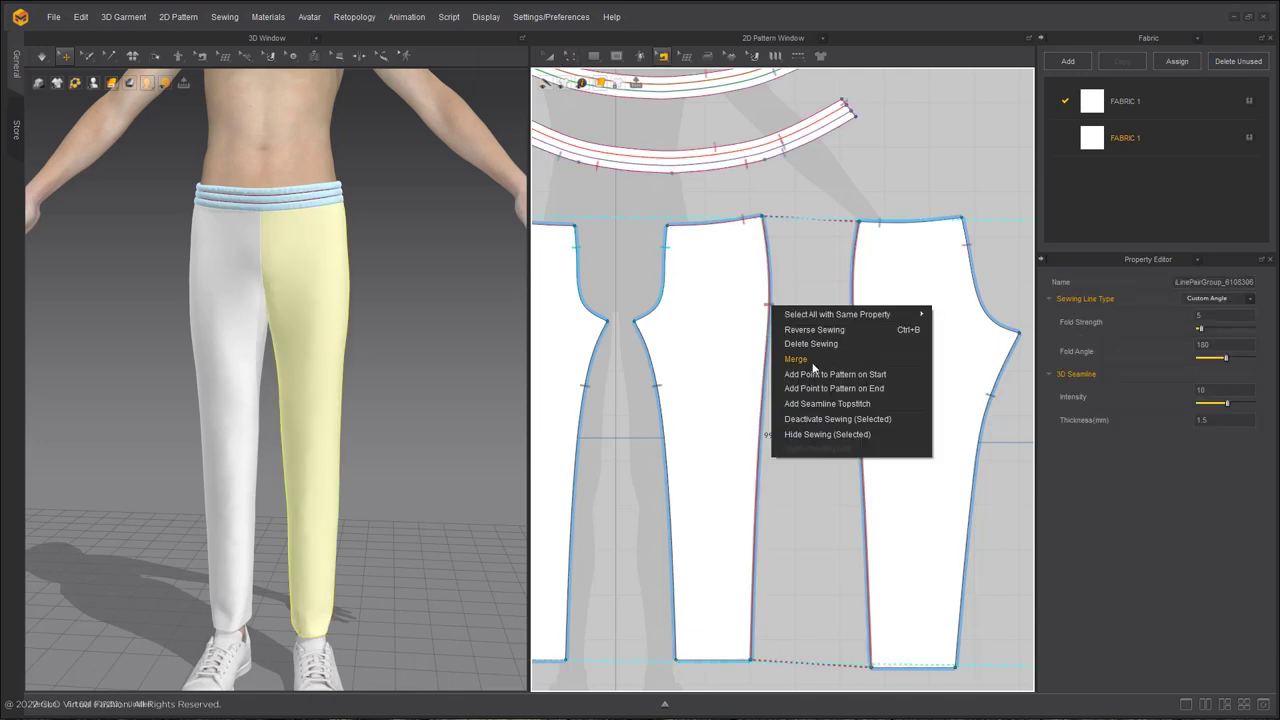
click(795, 361)
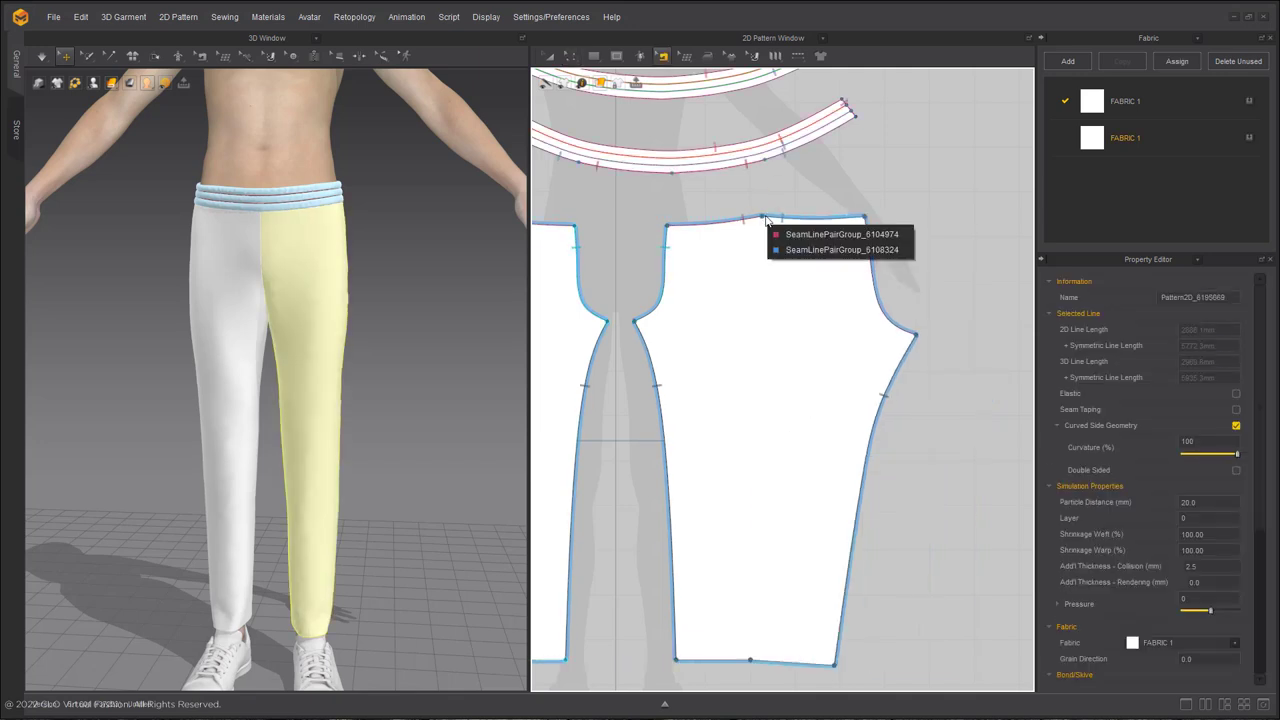
Delete the leftover side seam point from the merged leg pattern's waist edge
key(Escape)
key(z)
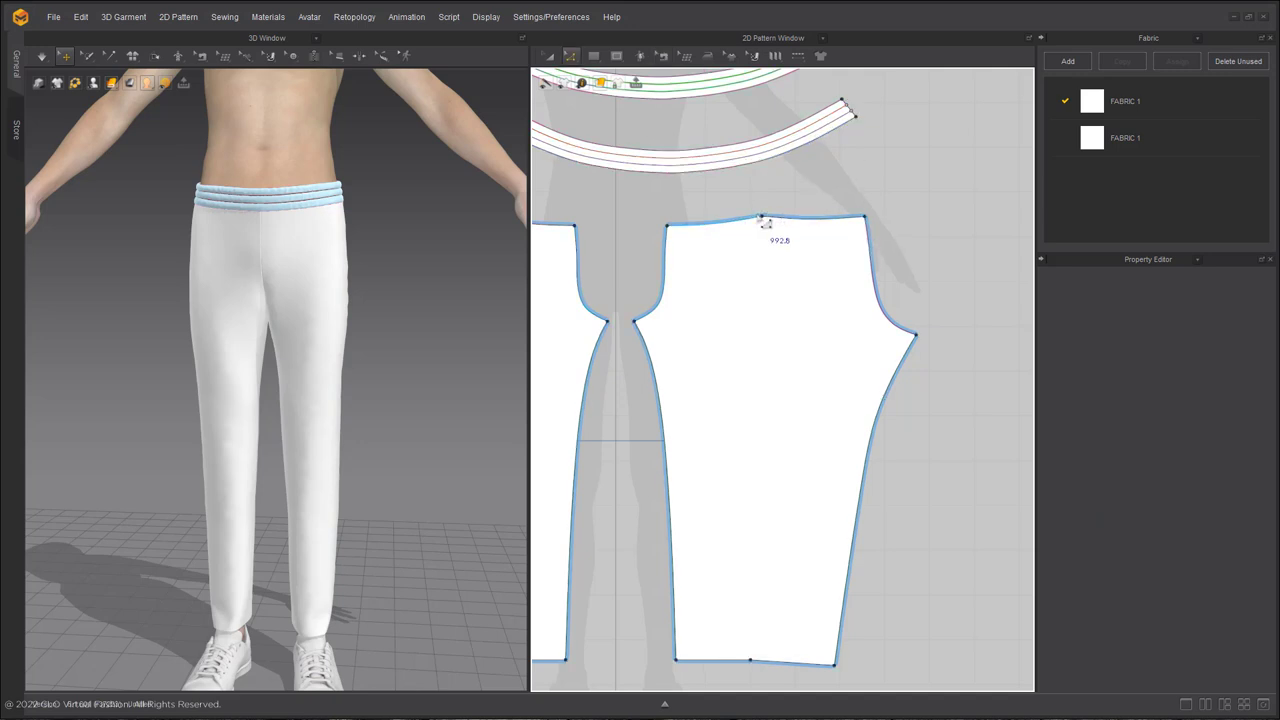
click(764, 217)
click(858, 180)
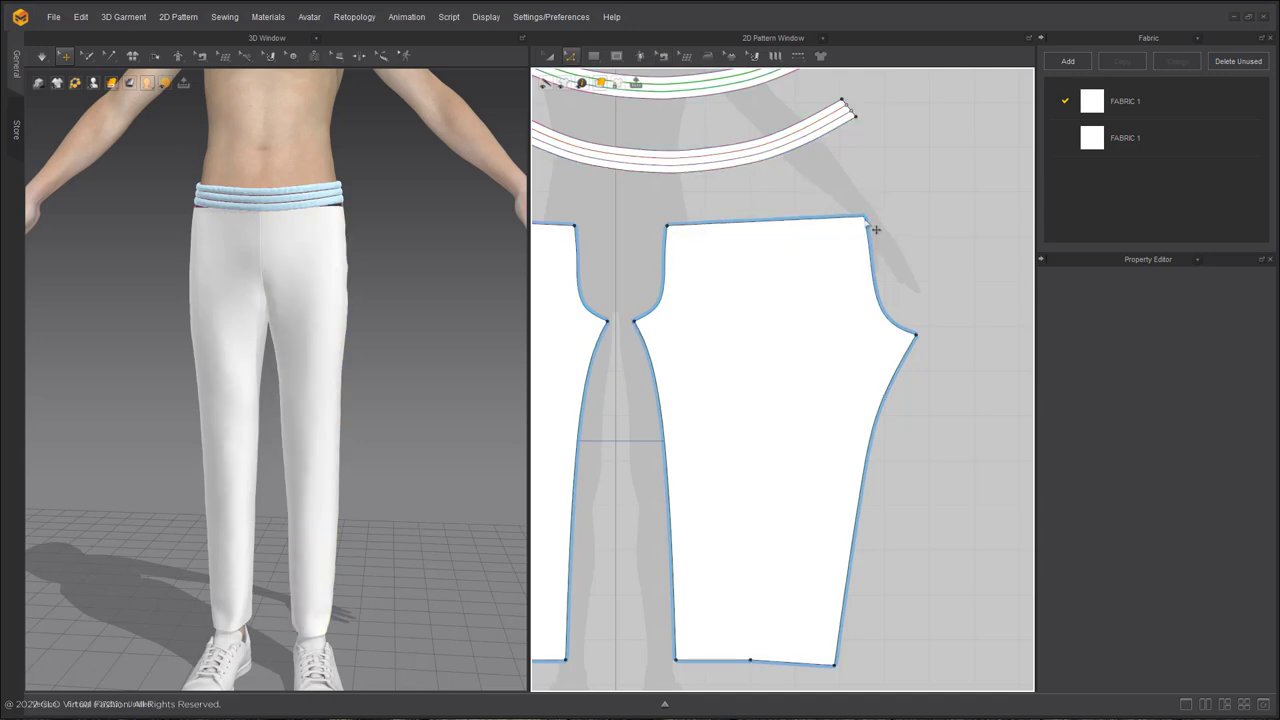
Lower the front and back crotch points of both leg patterns slightly and simulate the pants
scroll(862, 265, up, 2)
scroll(875, 189, down, 4)
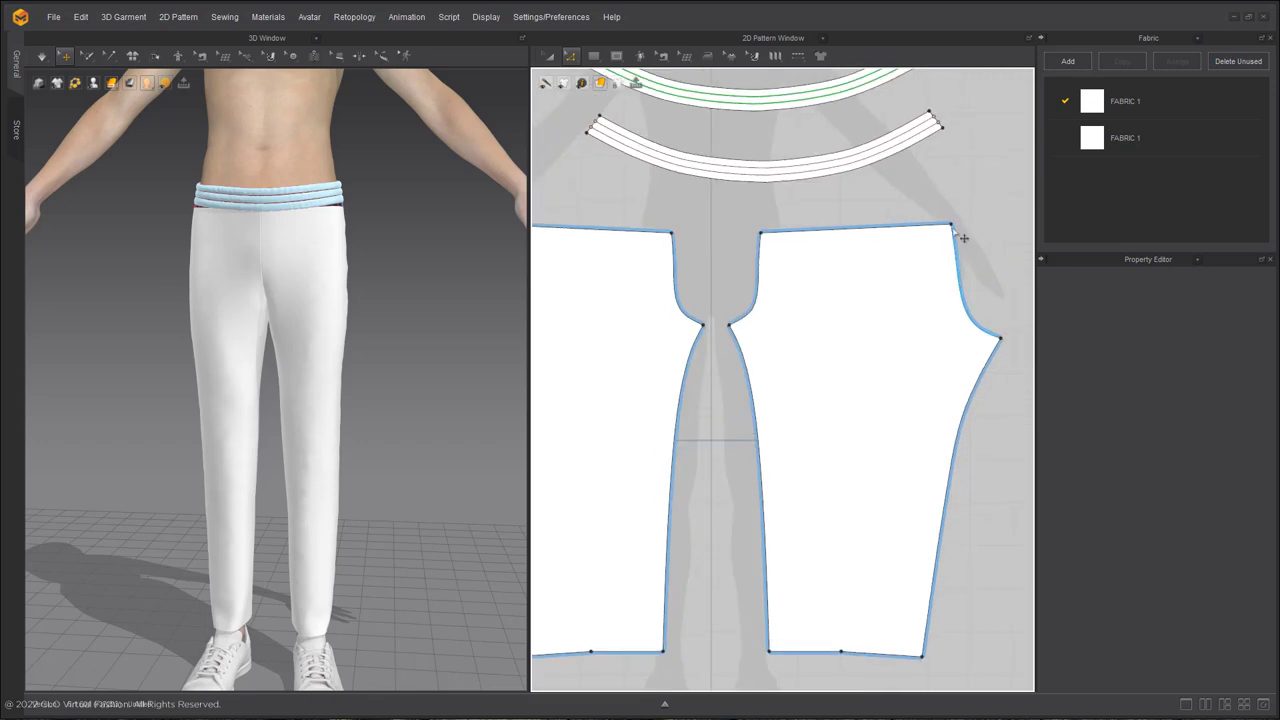
scroll(825, 326, up, 3)
scroll(741, 328, down, 3)
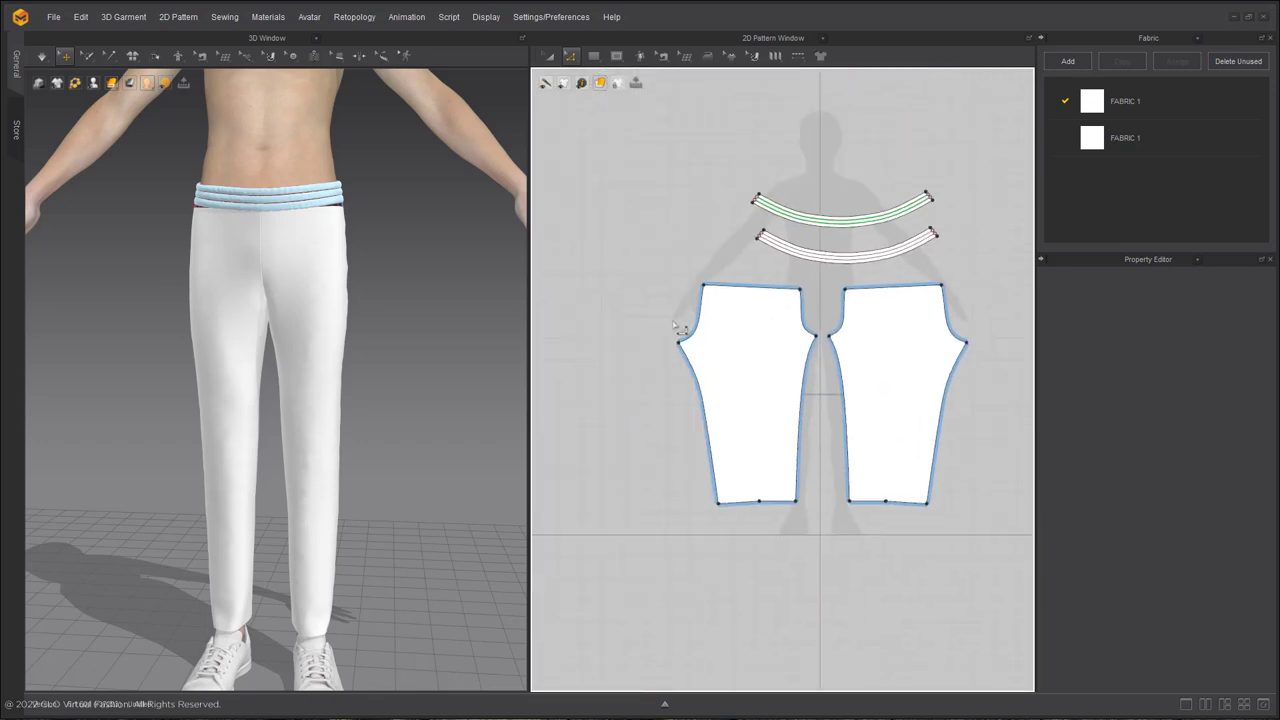
drag(679, 345, 679, 361)
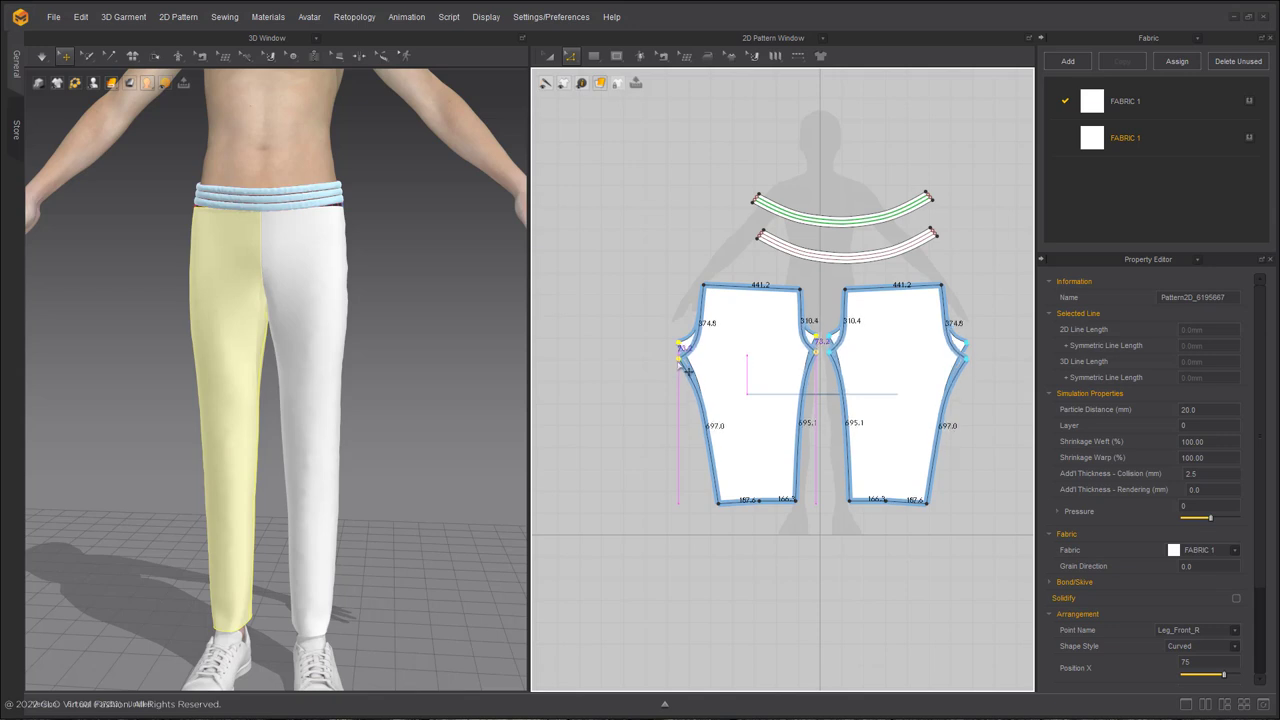
click(415, 357)
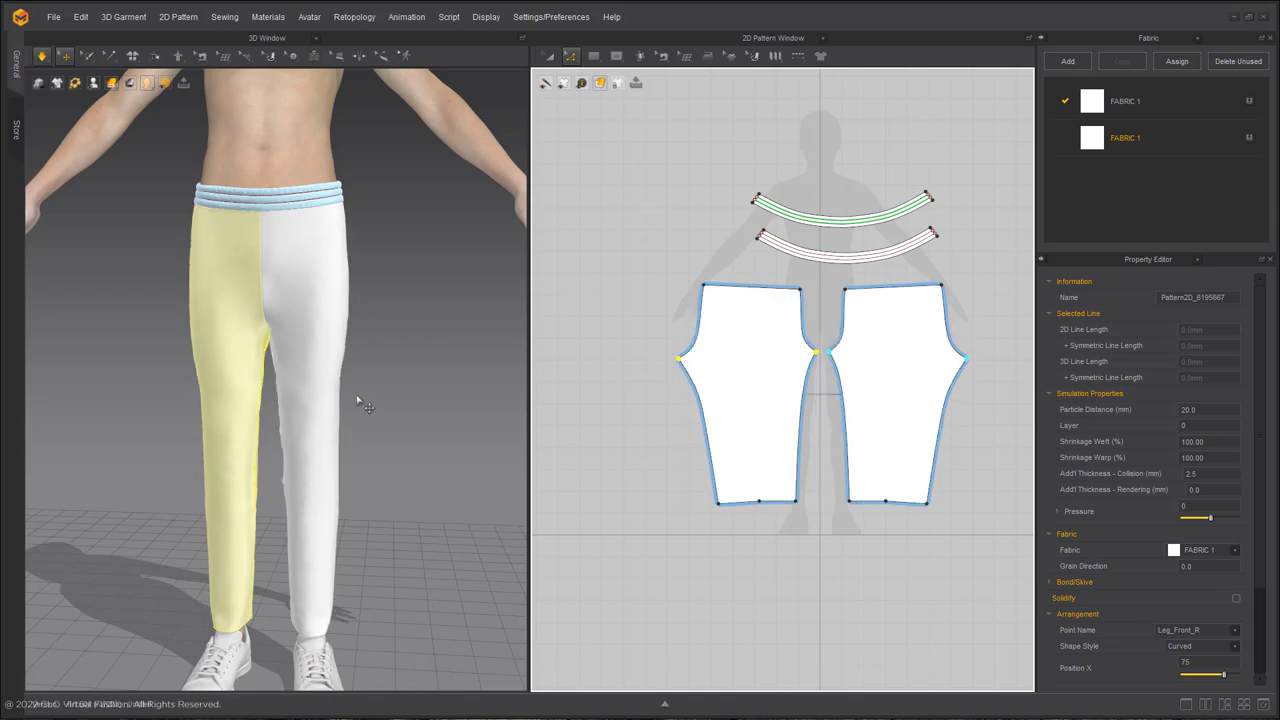
mouse_move(309, 389)
right_down()
mouse_move(131, 266)
mouse_move(309, 302)
mouse_move(296, 410)
right_up()
right_drag(204, 401, 356, 299)
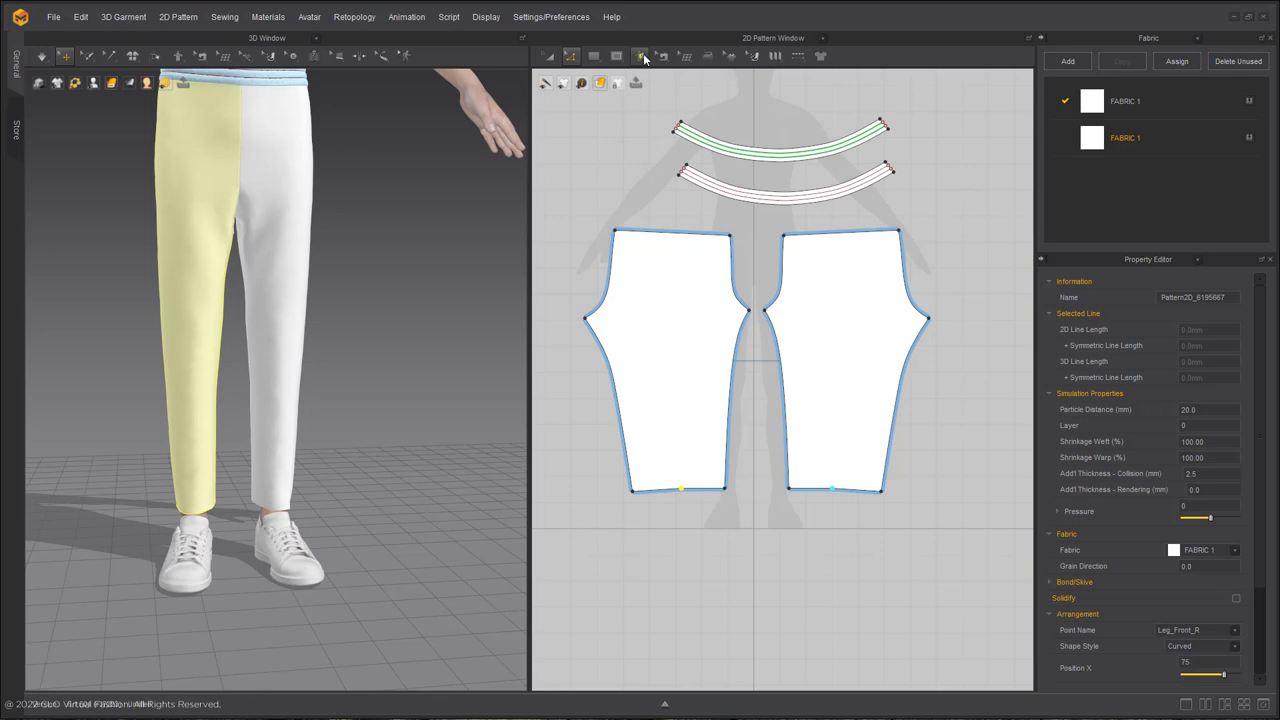
Draw an internal line about 991 mm long from the leg's middle hem point up to the waist edge
click(618, 57)
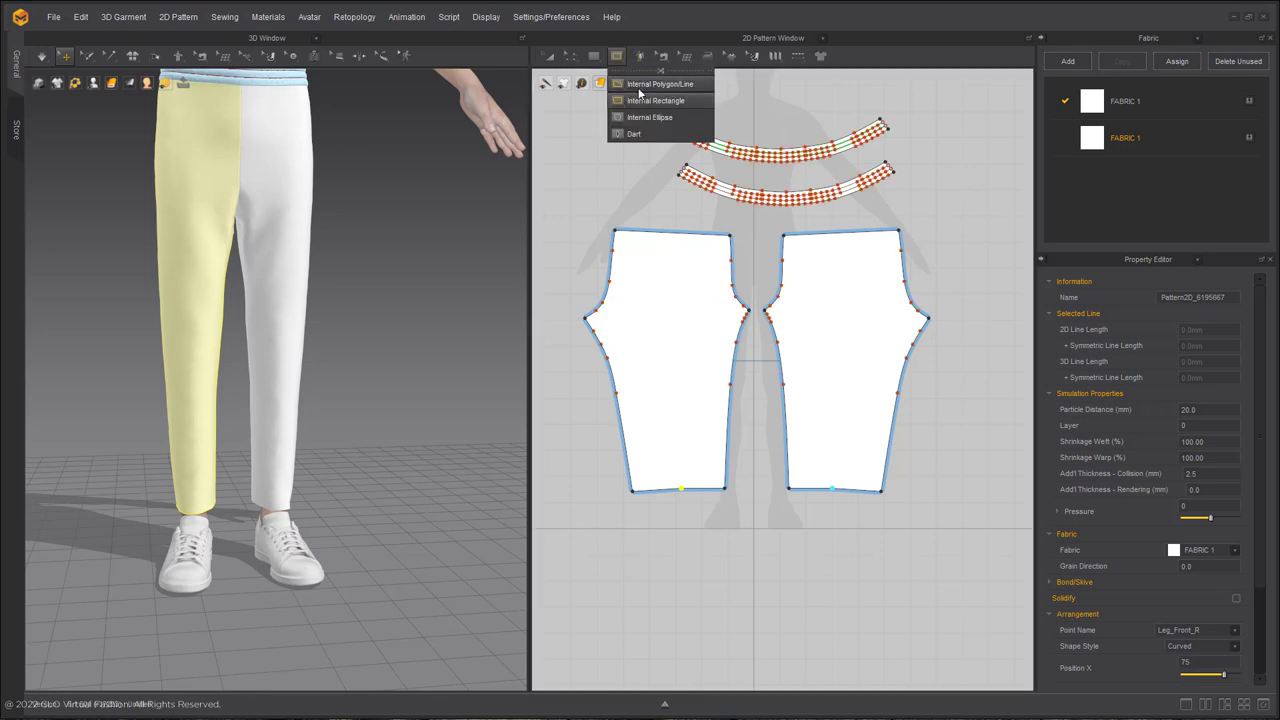
click(639, 87)
click(681, 487)
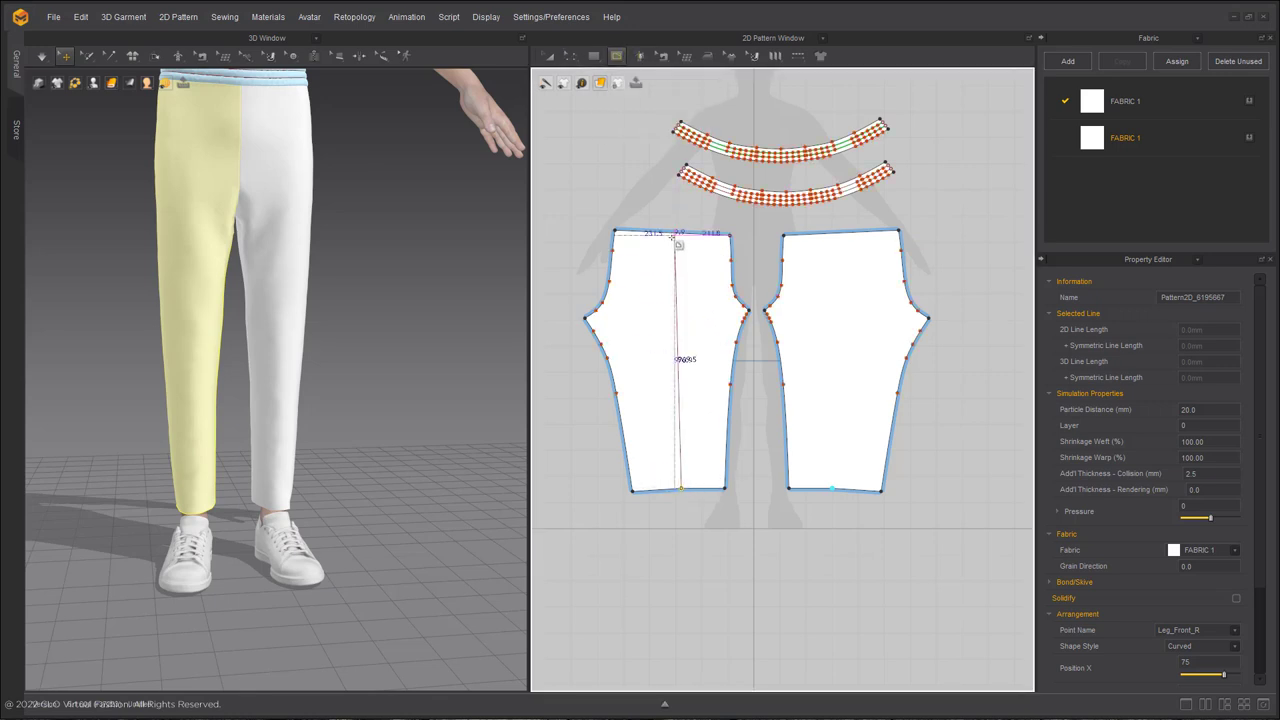
click(681, 251)
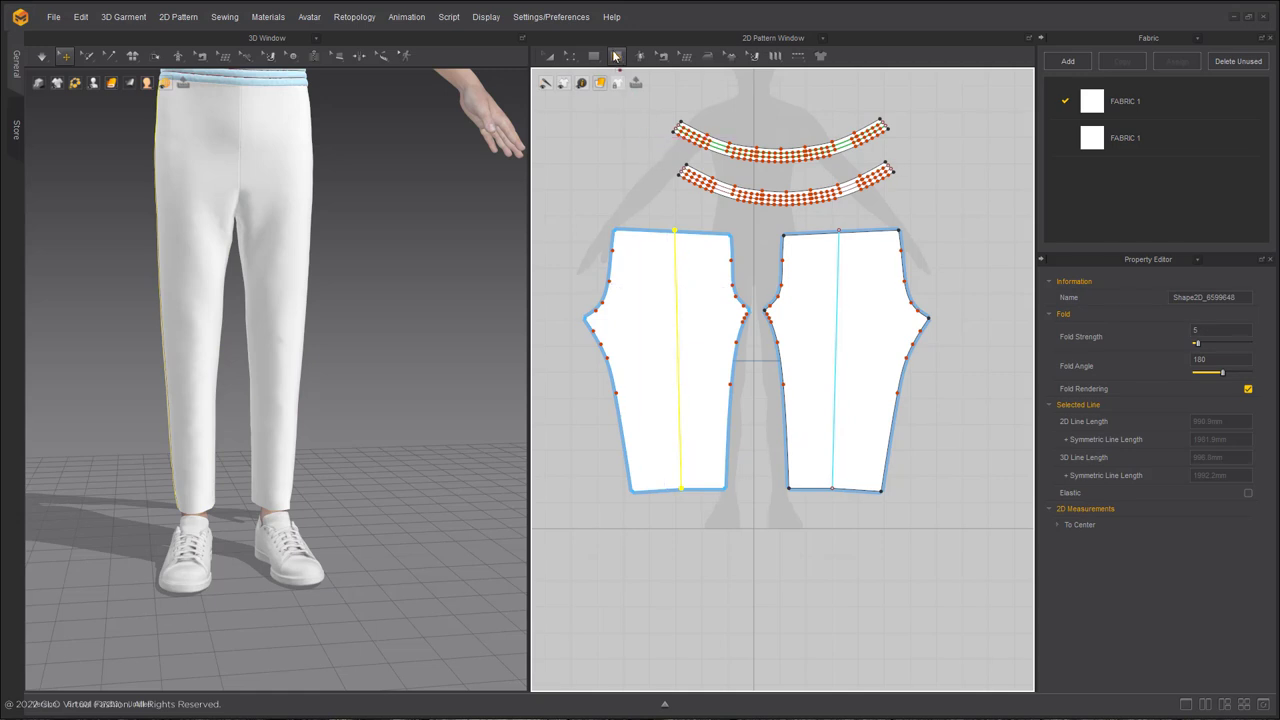
Draw an internal pocket outline about 267 mm long, running down from the front waist edge and curving across to the lengthwise line
scroll(600, 210, up, 3)
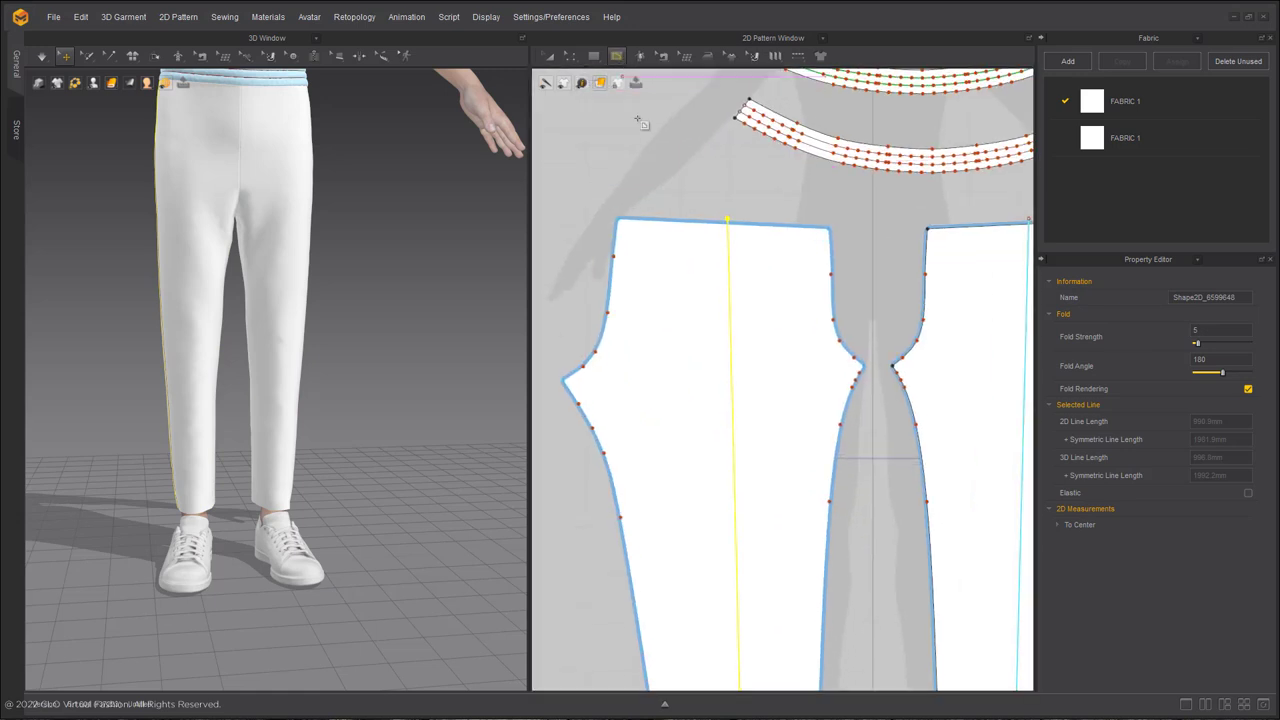
click(617, 56)
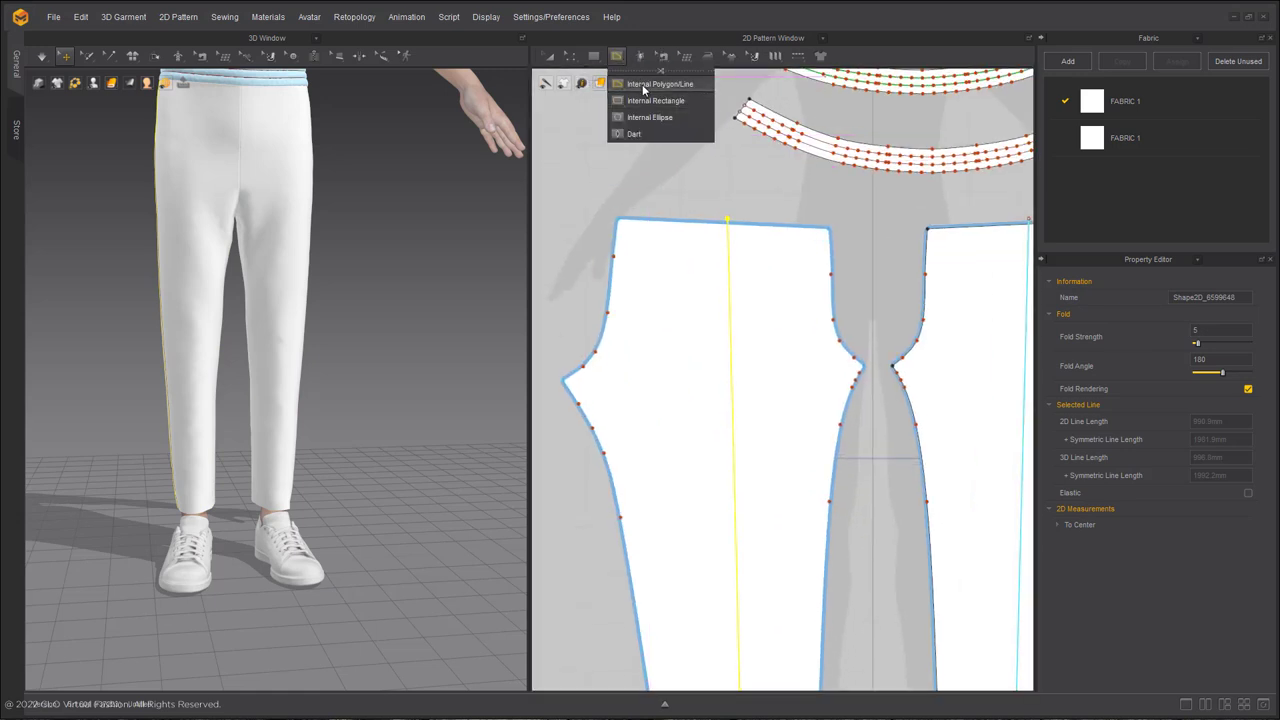
click(643, 86)
scroll(631, 200, up, 2)
scroll(363, 306, up, 5)
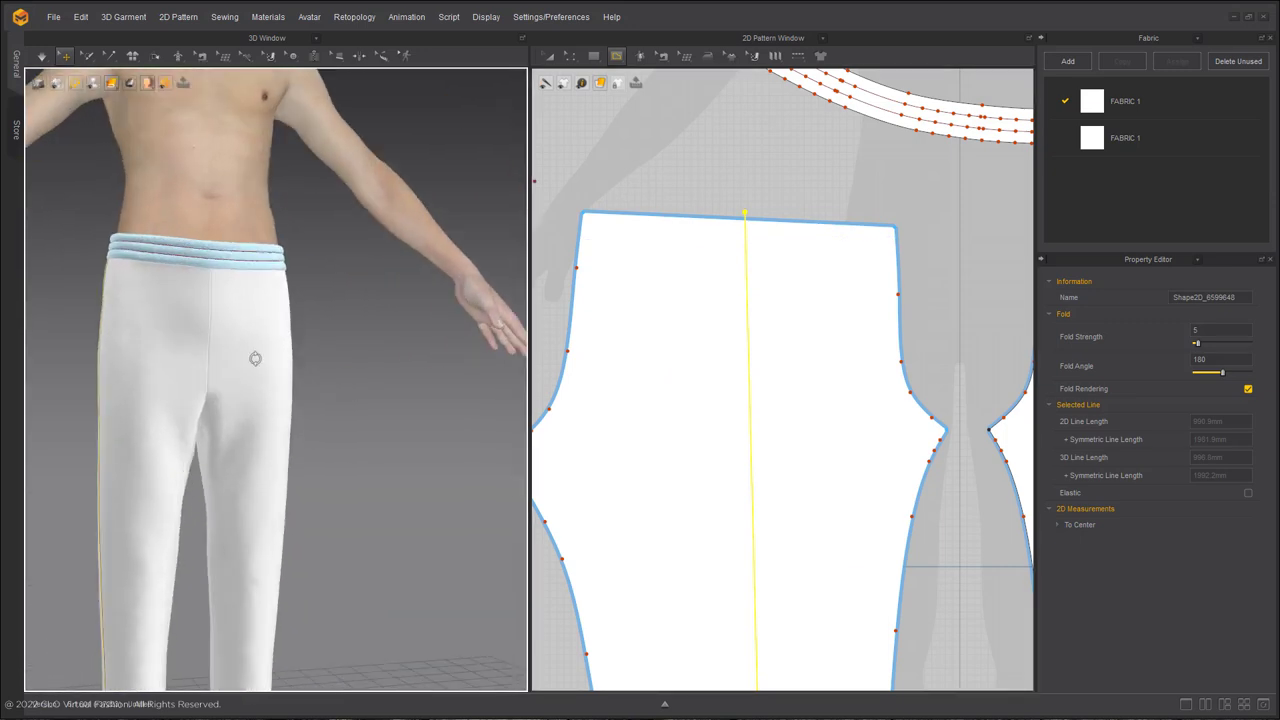
scroll(255, 356, up, 1)
scroll(803, 209, up, 3)
click(820, 227)
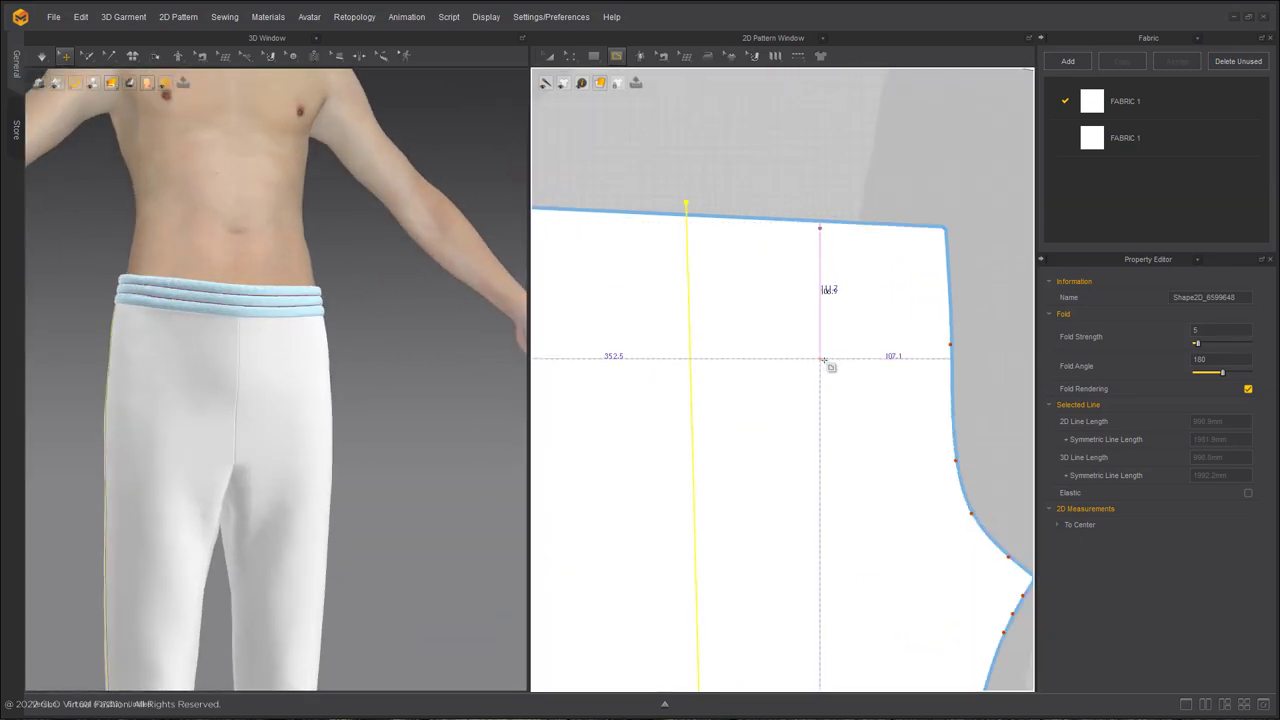
scroll(802, 221, up, 2)
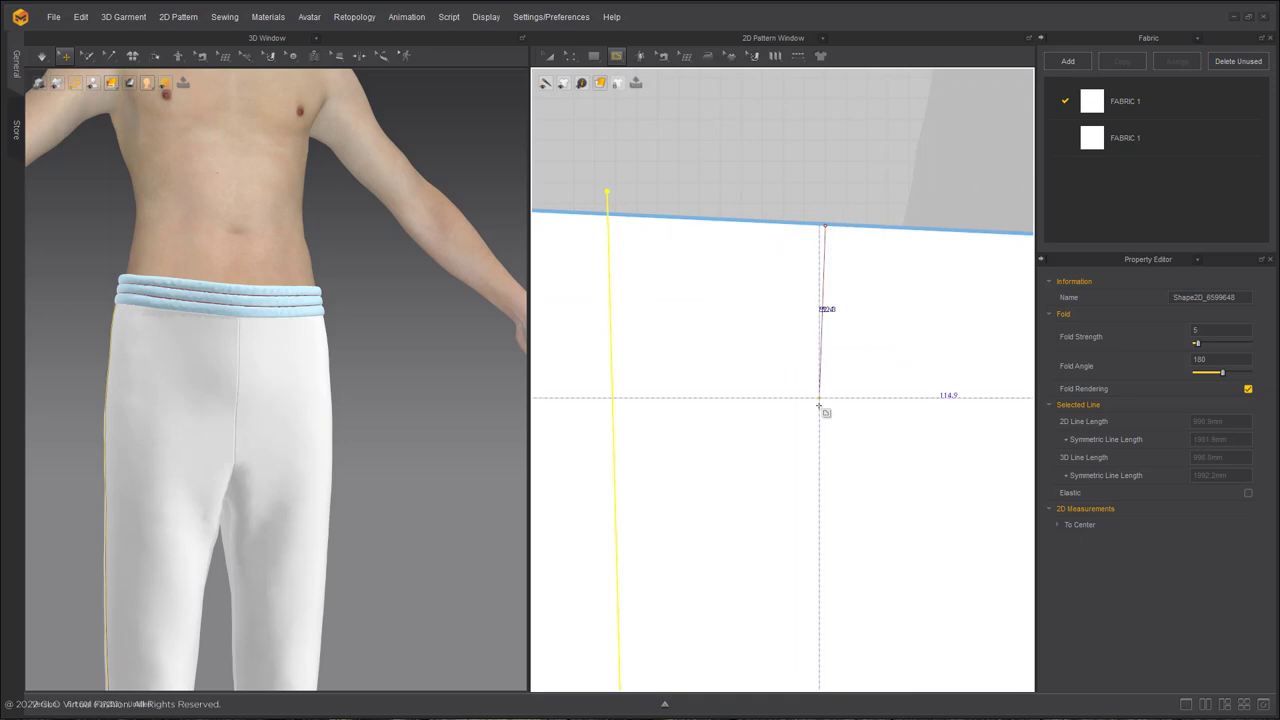
click(825, 227)
scroll(825, 228, down, 2)
middle_drag(825, 228, 818, 109)
click(829, 369)
ctrl+click(737, 420)
double_click(650, 434)
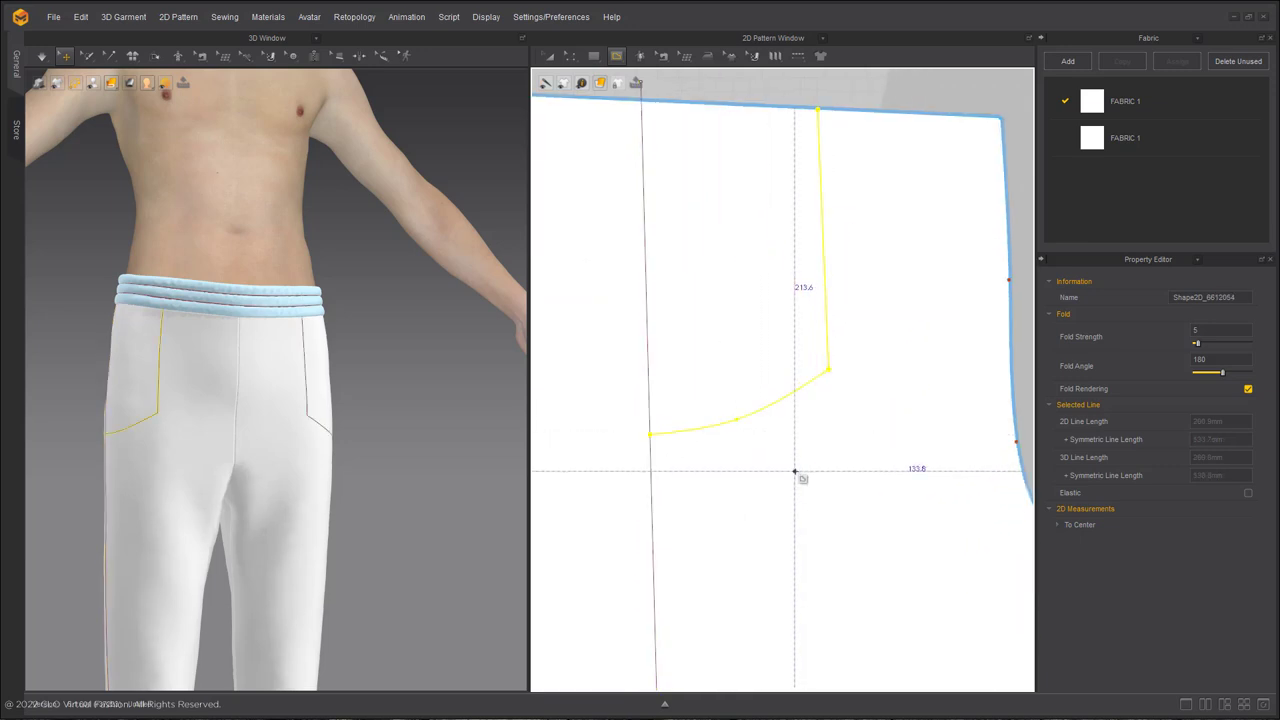
Draw a slanted internal pocket opening line about 67 mm long from the lengthwise line up to the waist edge
scroll(805, 471, down, 3)
scroll(767, 297, up, 2)
scroll(707, 366, up, 2)
click(707, 348)
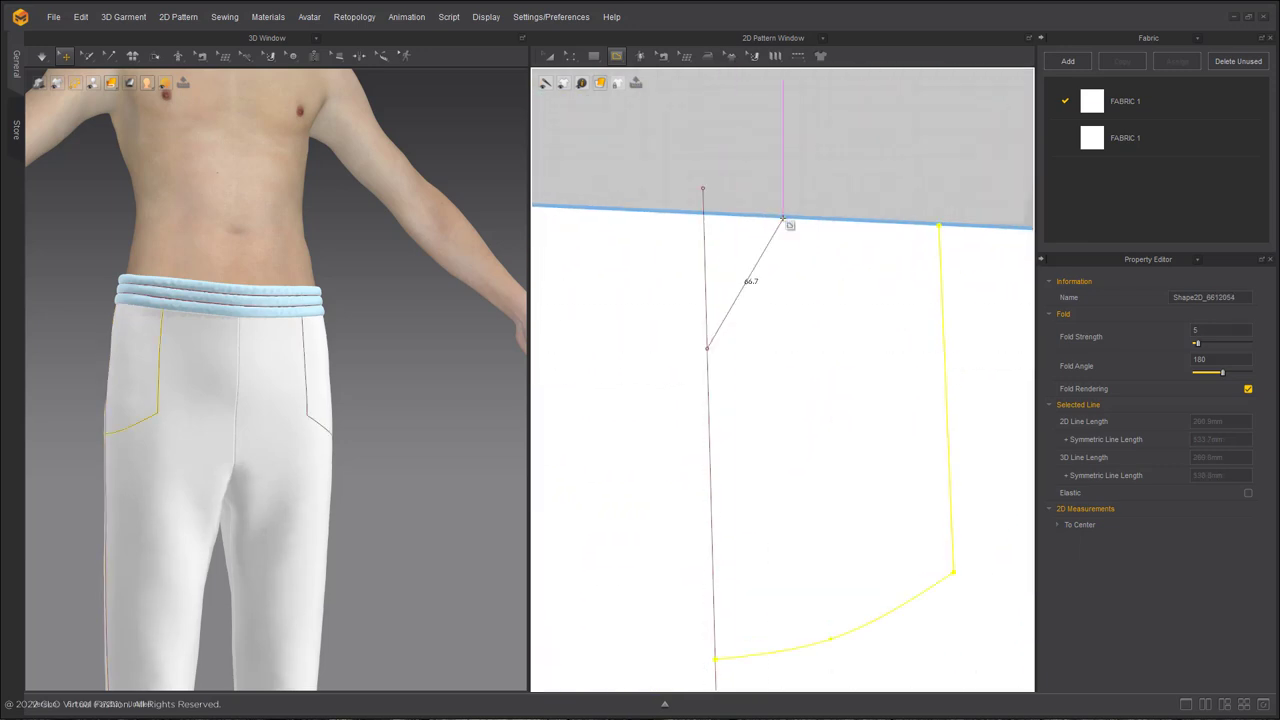
click(783, 217)
scroll(776, 350, down, 1)
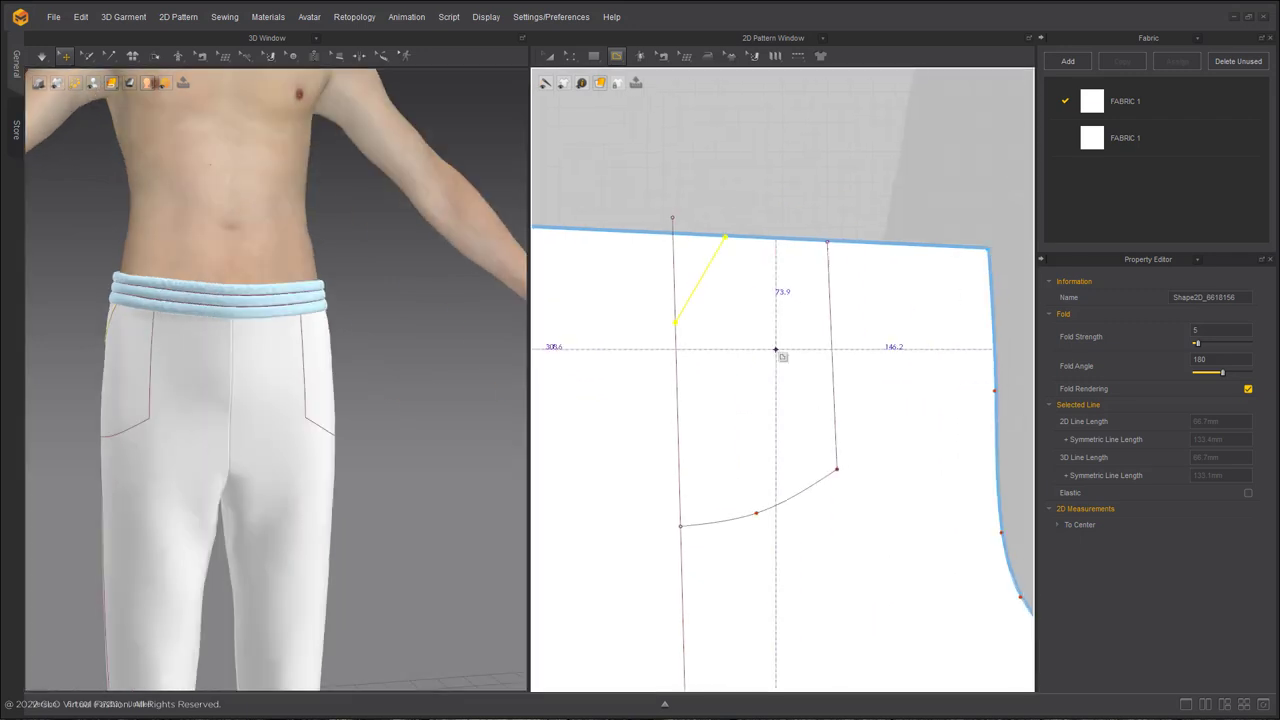
Nudge the lower corner point of the front pocket outline slightly downward on the leg pattern
middle_drag(676, 331, 638, 294)
scroll(650, 318, down, 1)
middle_drag(826, 369, 739, 408)
scroll(739, 408, down, 1)
key(z)
drag(700, 446, 694, 449)
right_drag(393, 446, 248, 420)
drag(706, 457, 712, 457)
Adjust the upper curve point on the front rise of the leg pattern and simulate the pants
click(815, 400)
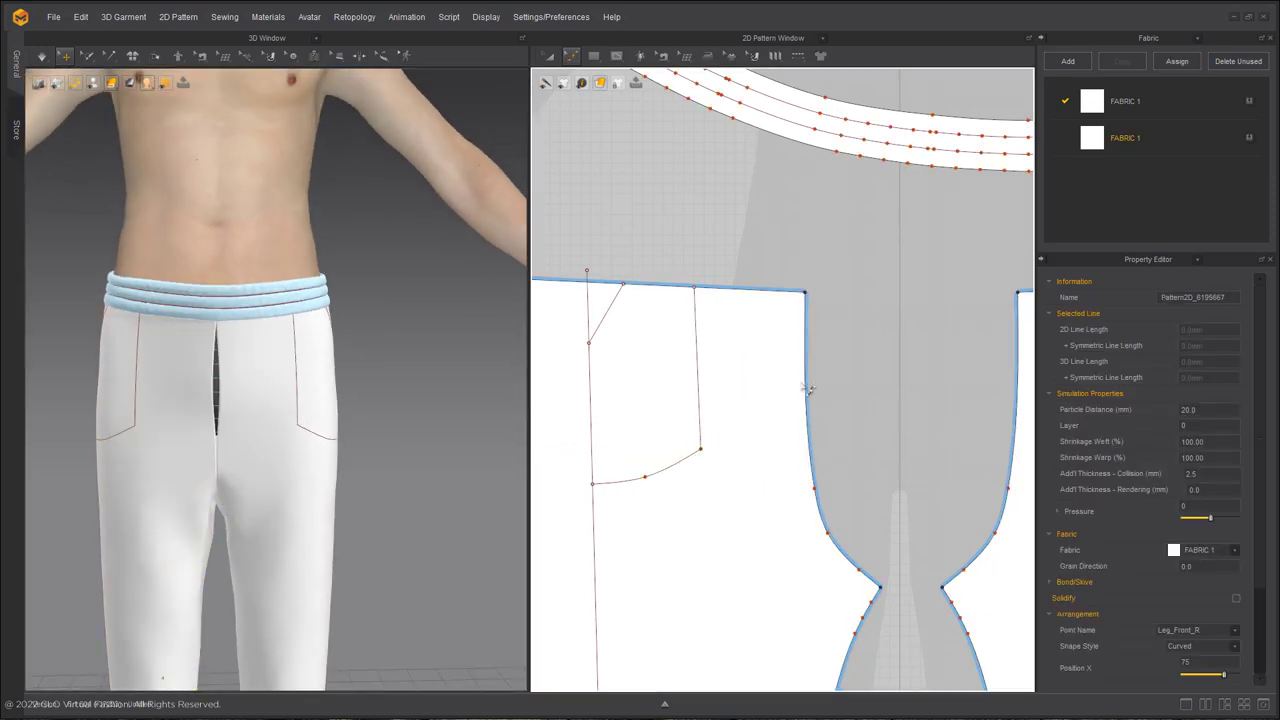
scroll(810, 388, up, 4)
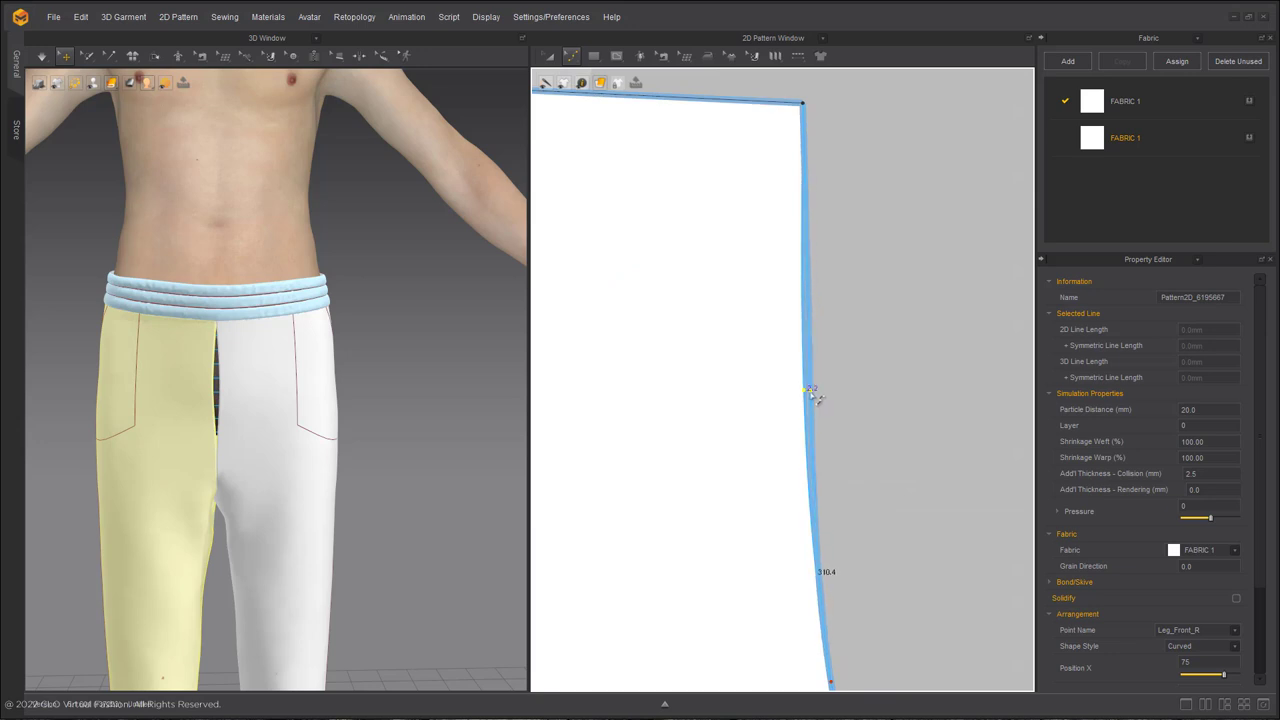
scroll(790, 430, down, 4)
scroll(750, 475, up, 2)
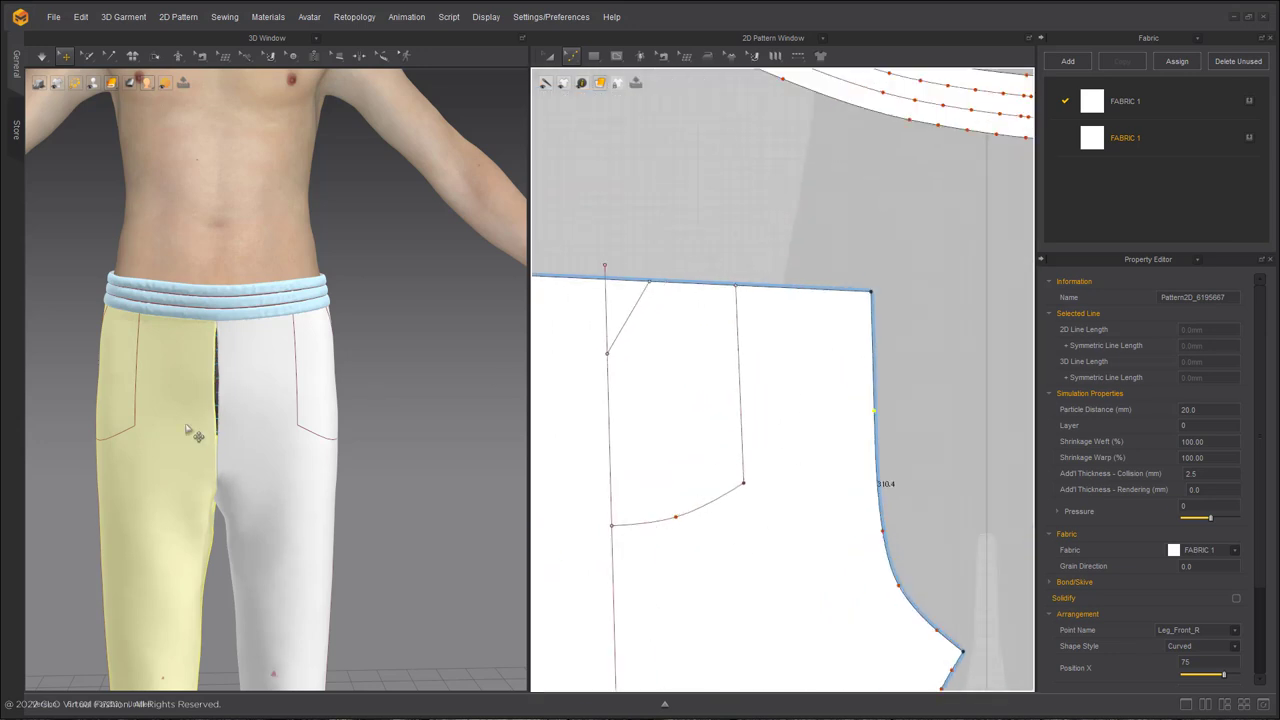
key(space)
middle_drag(220, 483, 279, 461)
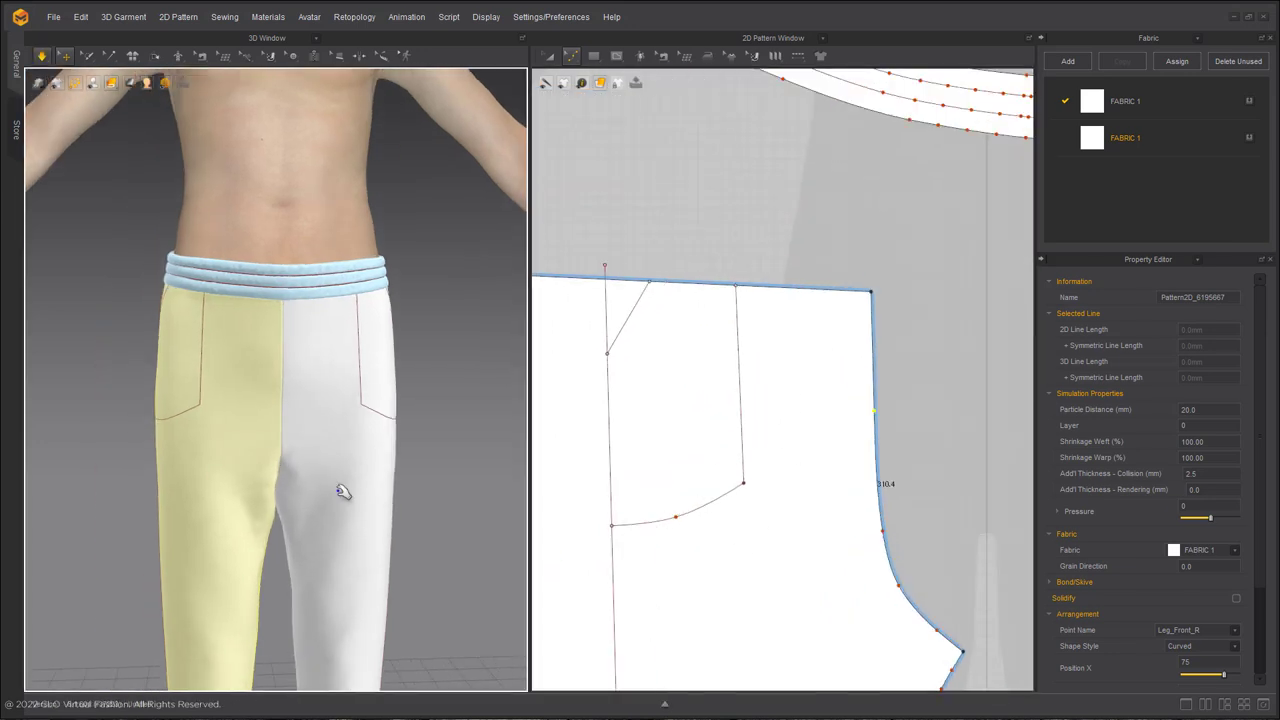
scroll(763, 384, down, 3)
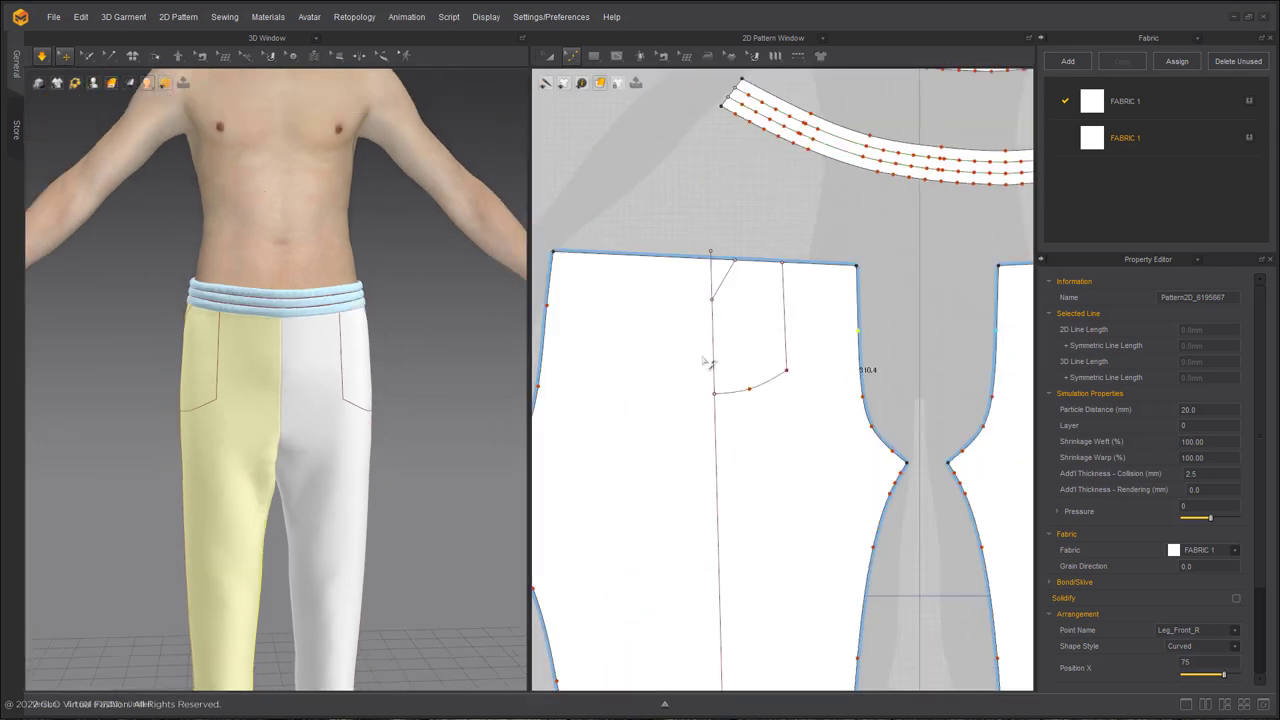
Widen the whole leg pattern slightly toward the back and simulate the pants, checking the fit from behind
scroll(708, 362, down, 2)
middle_drag(708, 362, 812, 331)
click(552, 56)
scroll(737, 506, up, 2)
middle_drag(735, 477, 731, 415)
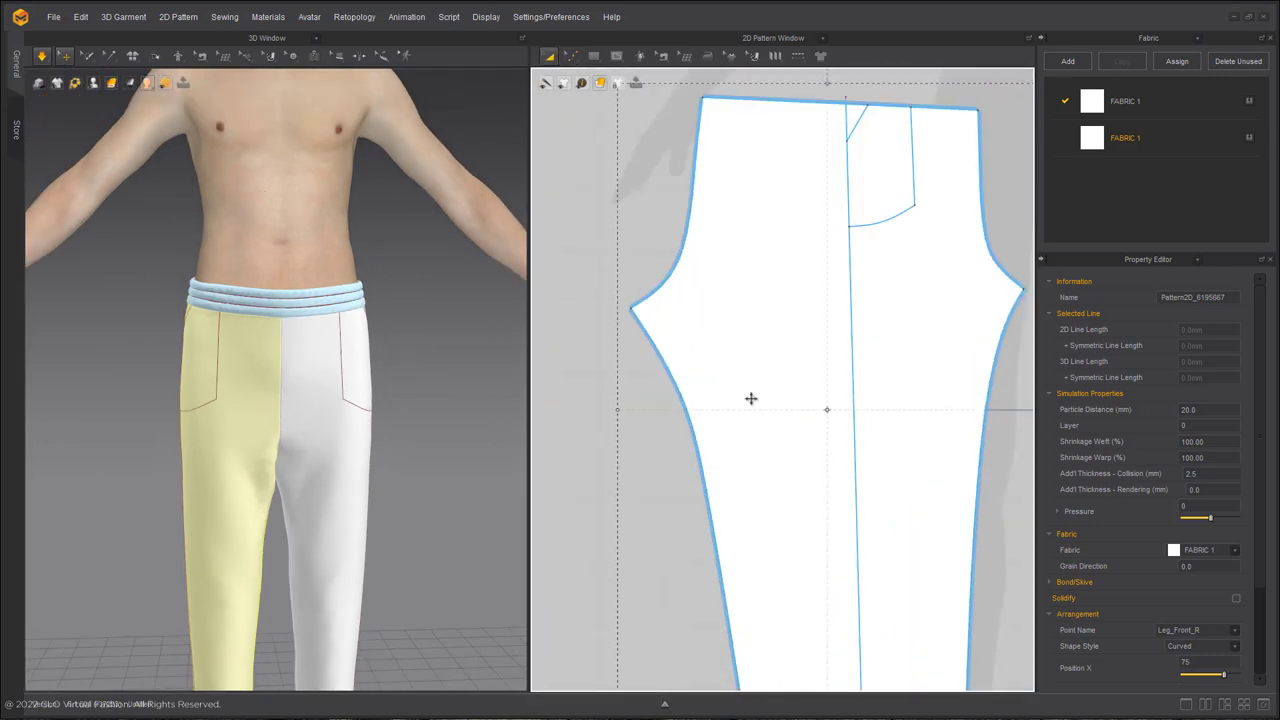
click(751, 398)
scroll(654, 449, down, 3)
drag(568, 447, 532, 442)
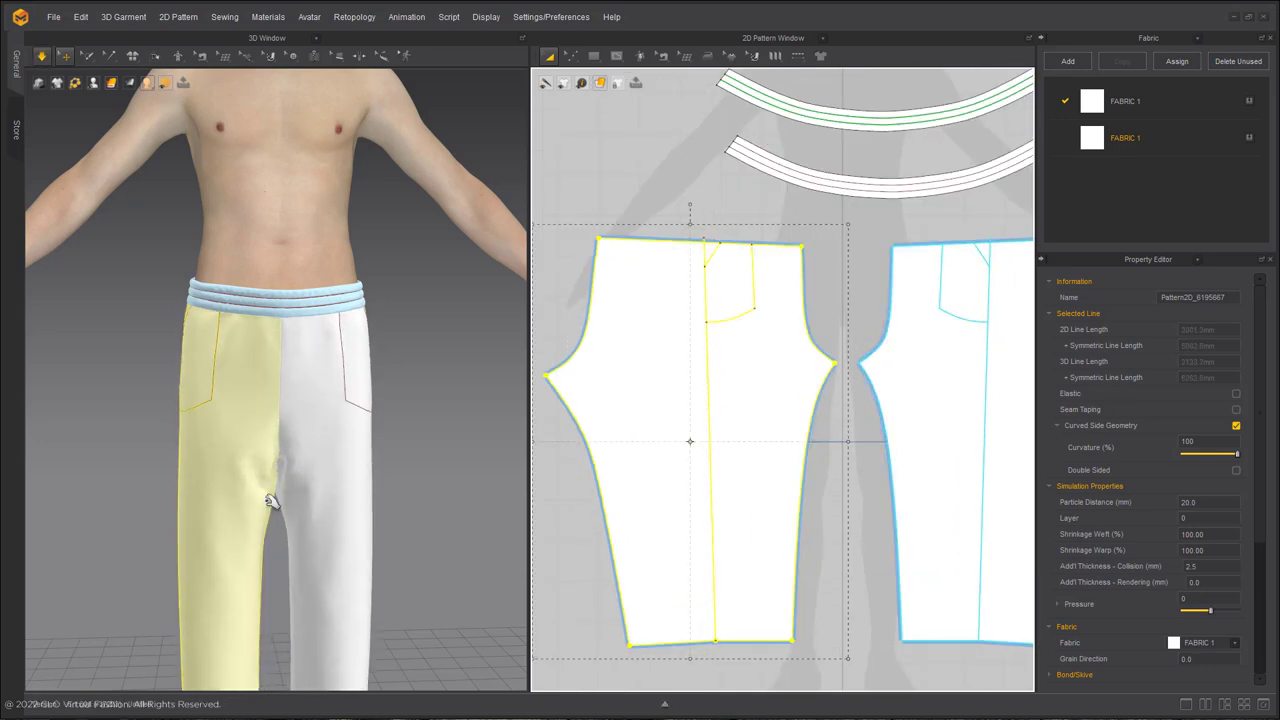
right_drag(240, 514, 271, 492)
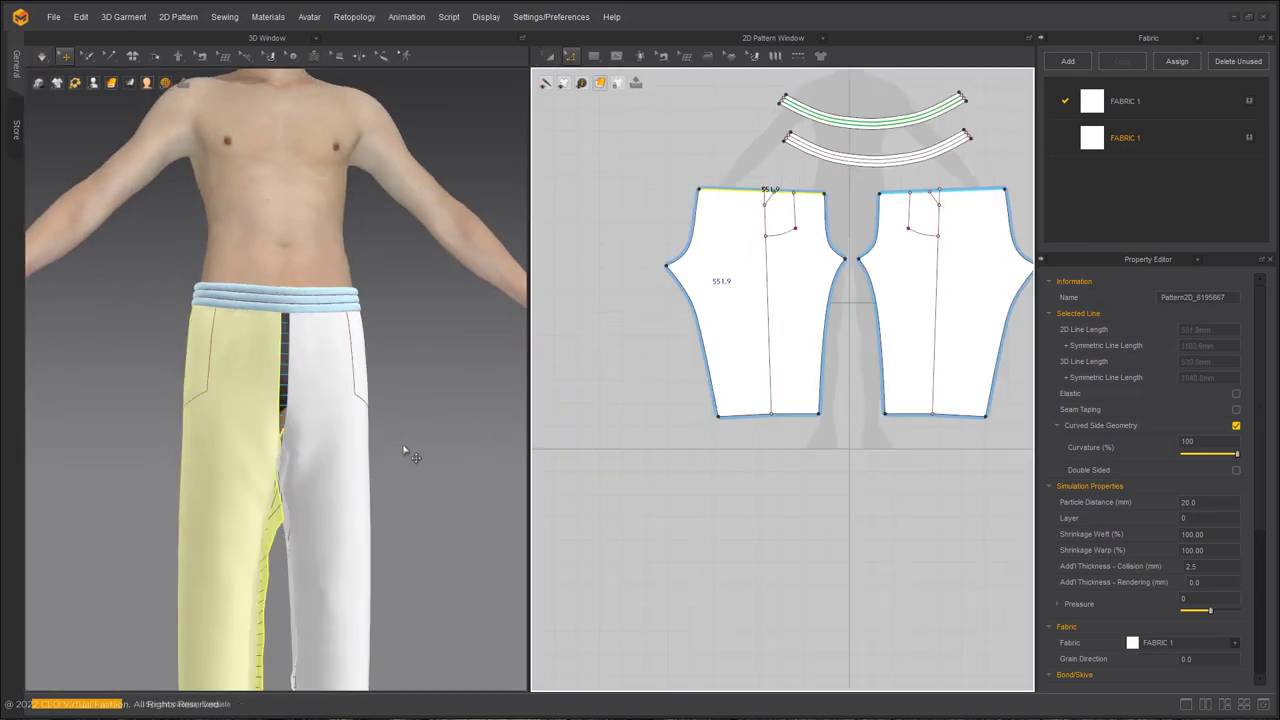
key(space)
right_drag(222, 354, 463, 374)
click(232, 446)
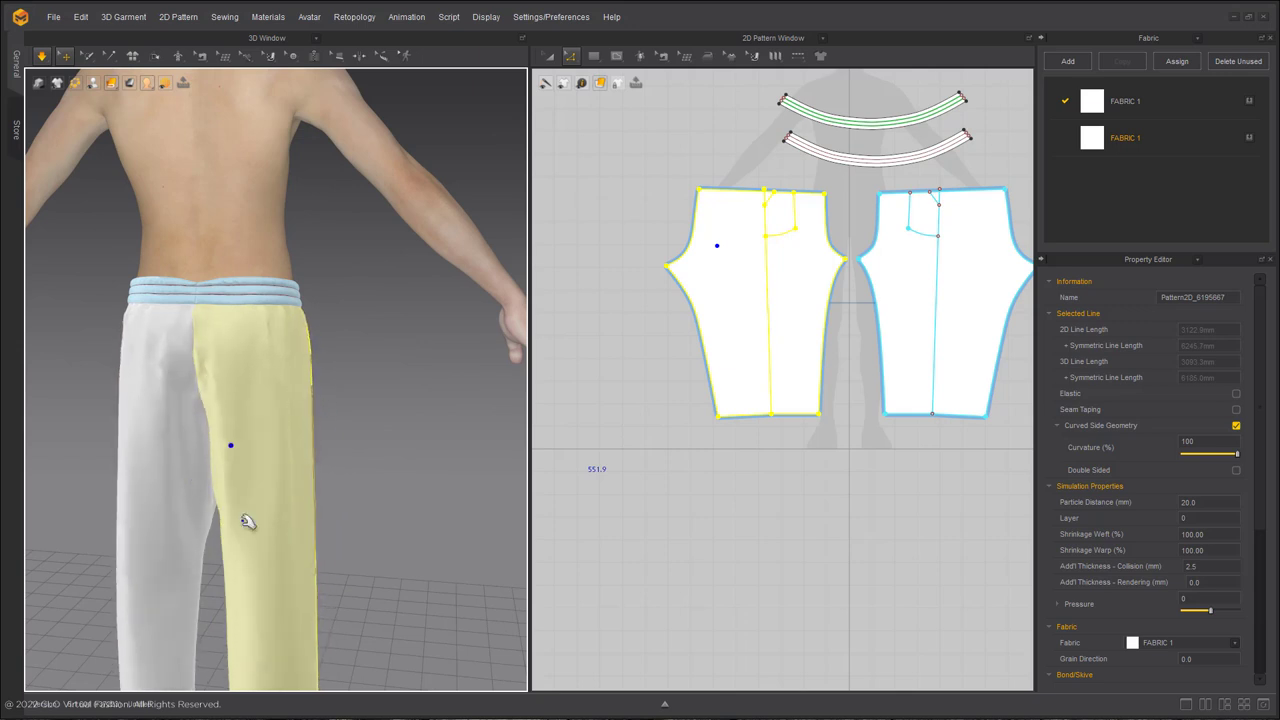
Convert the hem's middle point to a curve point and lower the leg pattern's hem
click(176, 532)
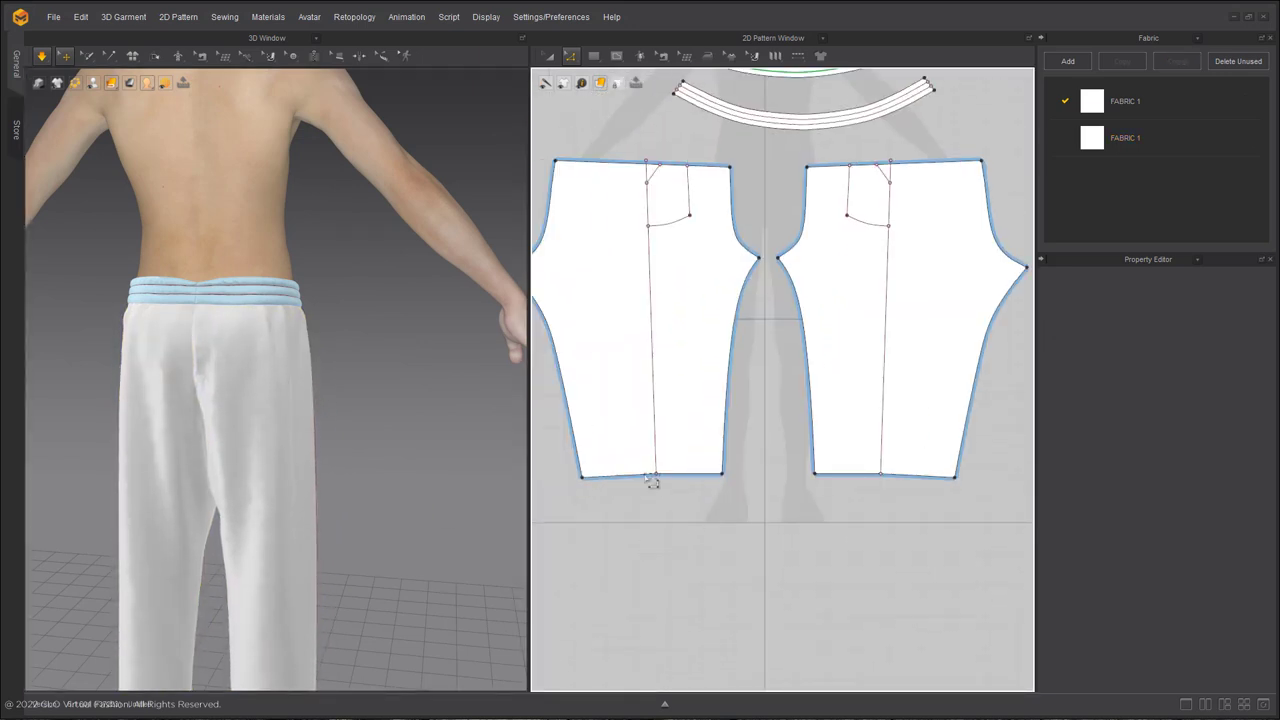
click(653, 477)
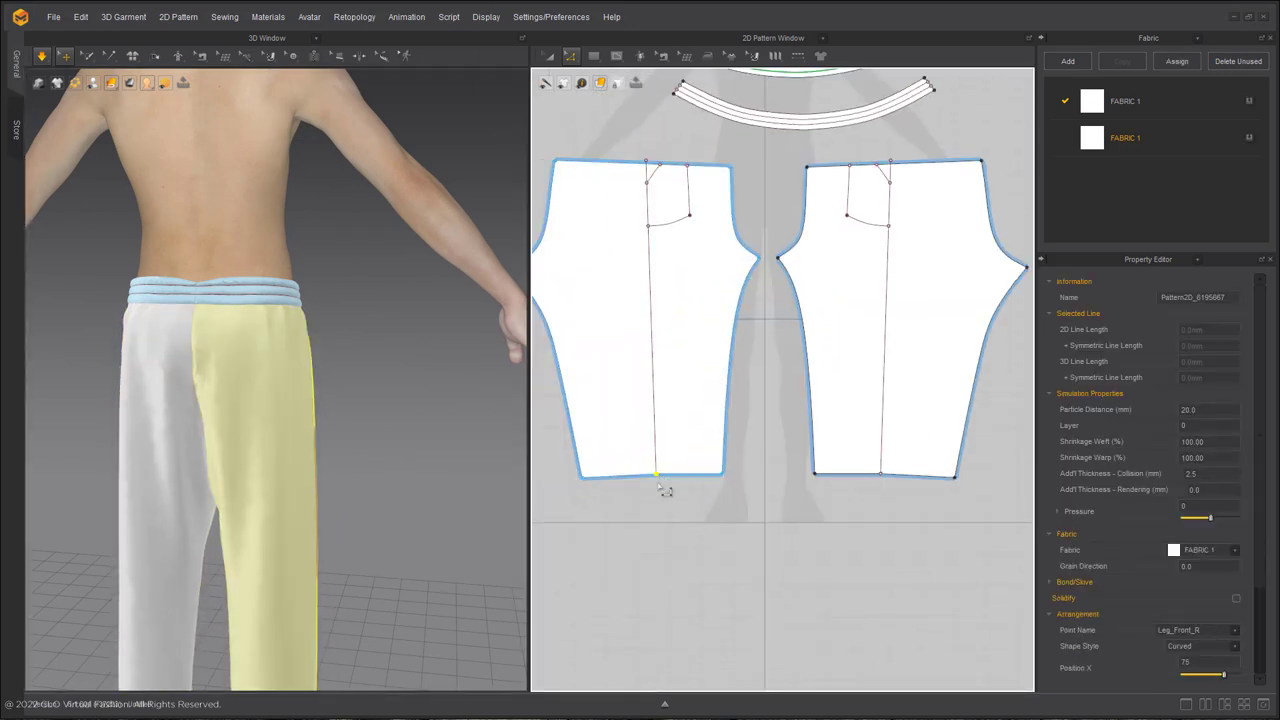
right_click(656, 475)
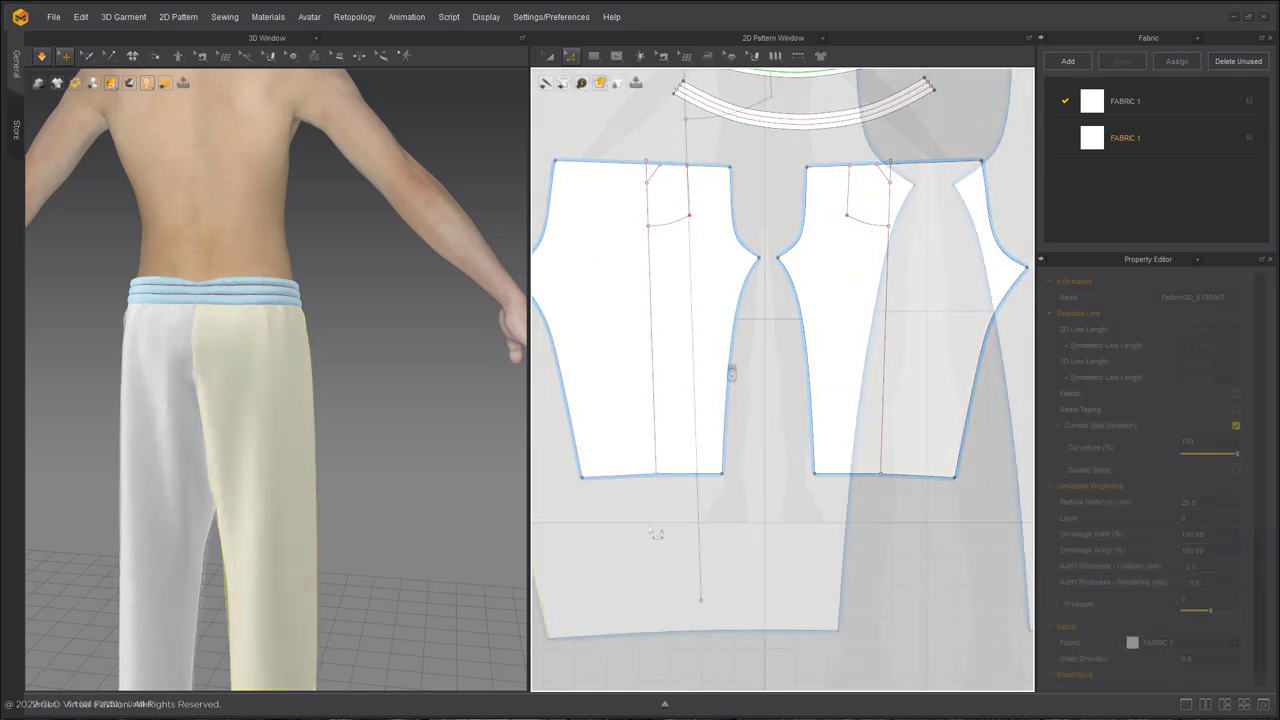
Draw an internal cargo pocket rectangle about 158 by 193 mm across the lengthwise line, with a slightly wider flap rectangle about 70 mm tall over its top
click(601, 84)
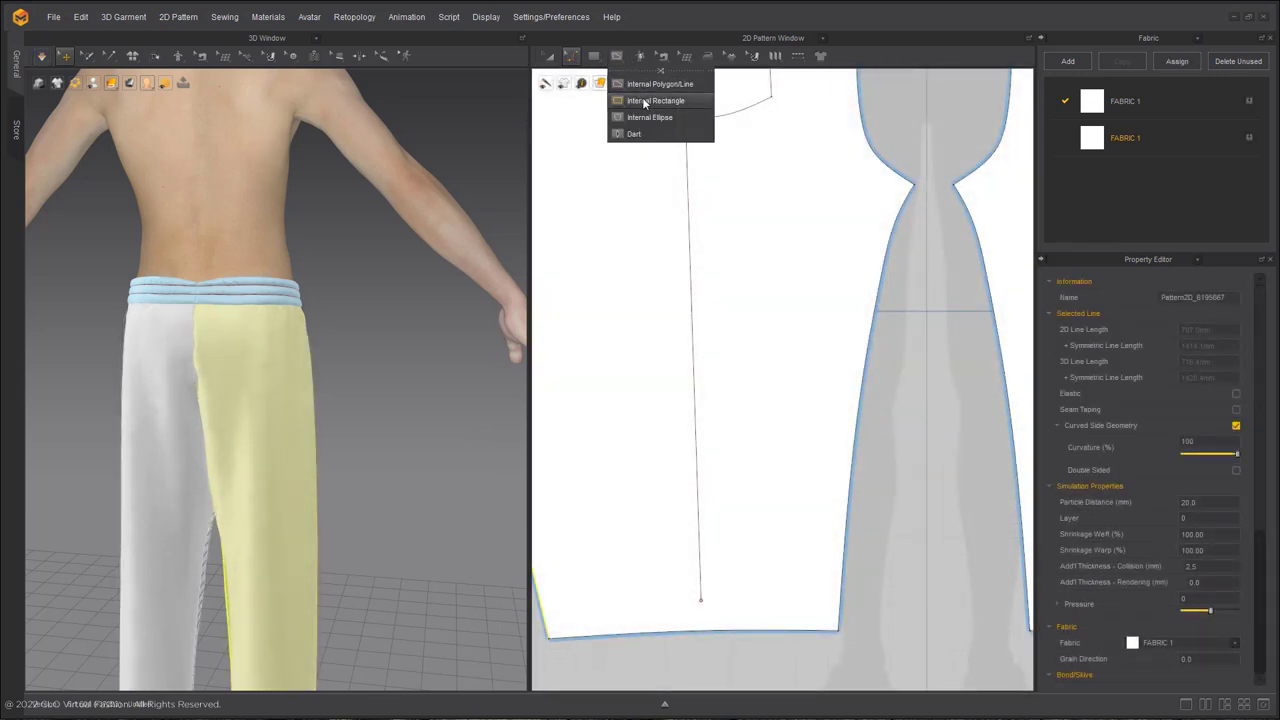
click(642, 100)
drag(660, 283, 765, 408)
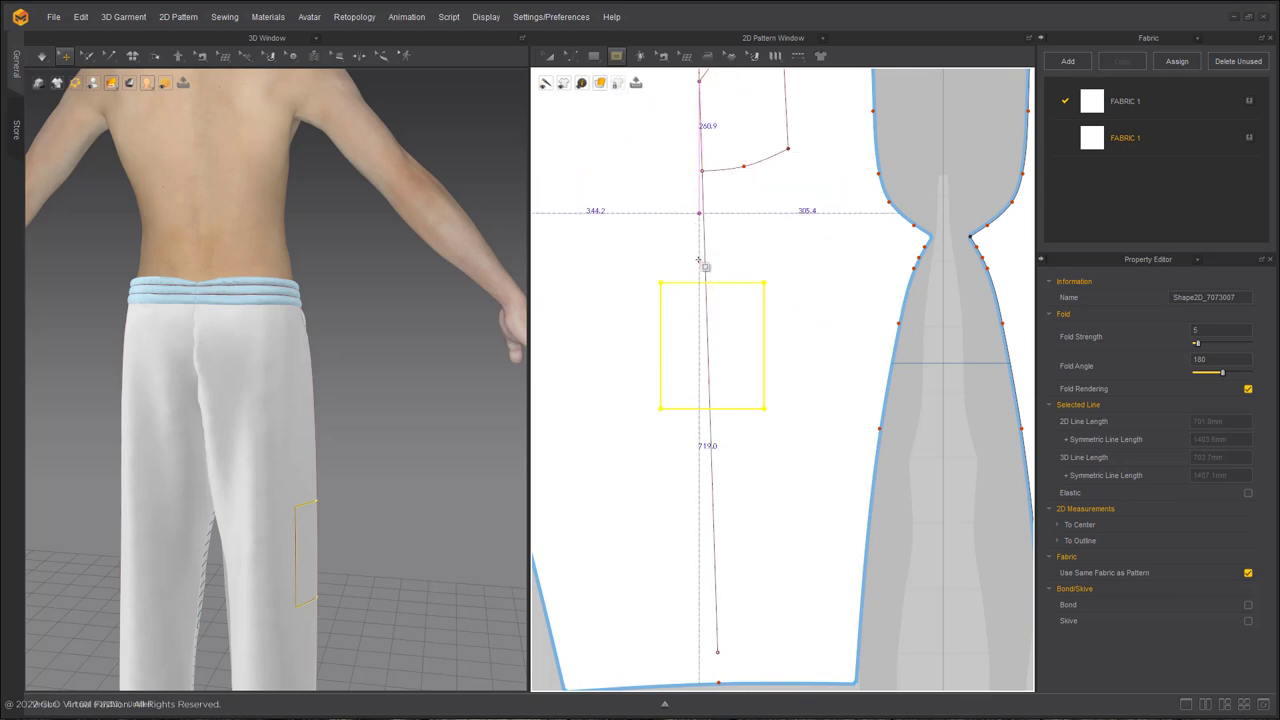
drag(655, 275, 771, 326)
scroll(672, 377, down, 5)
scroll(671, 418, up, 4)
middle_drag(671, 420, 756, 375)
click(742, 348)
click(663, 501)
key(a)
click(663, 317)
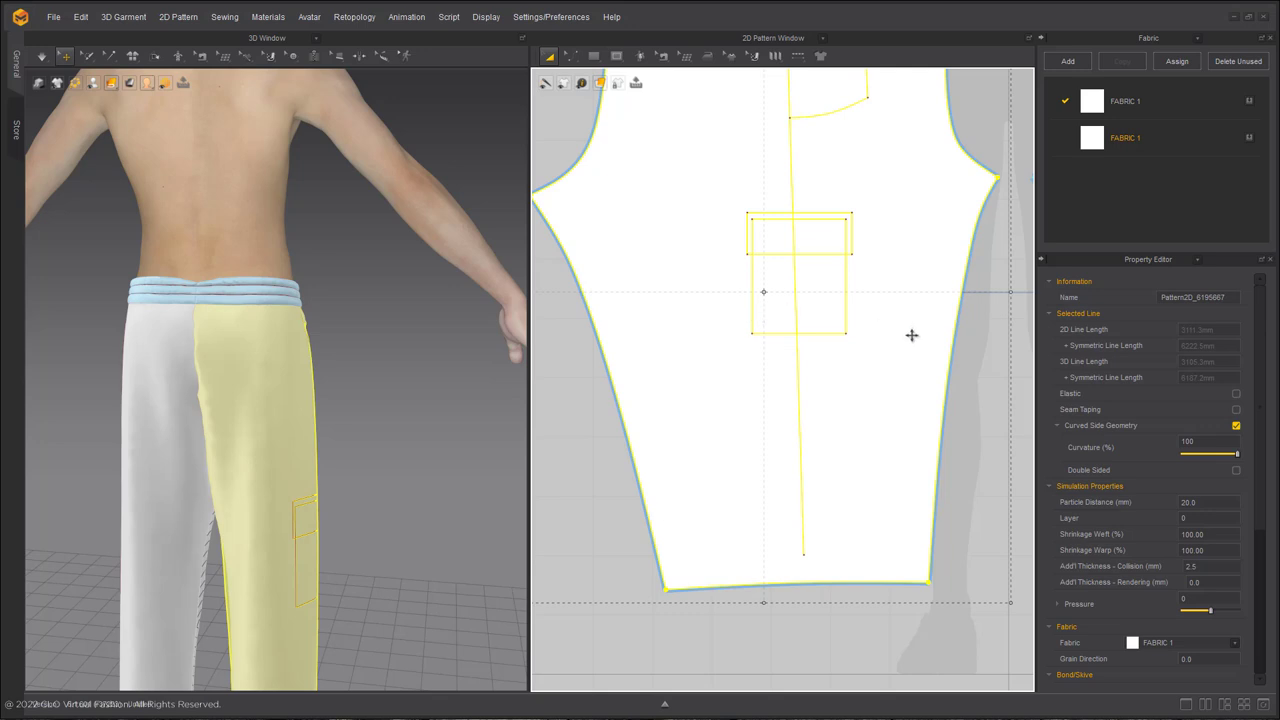
click(1009, 367)
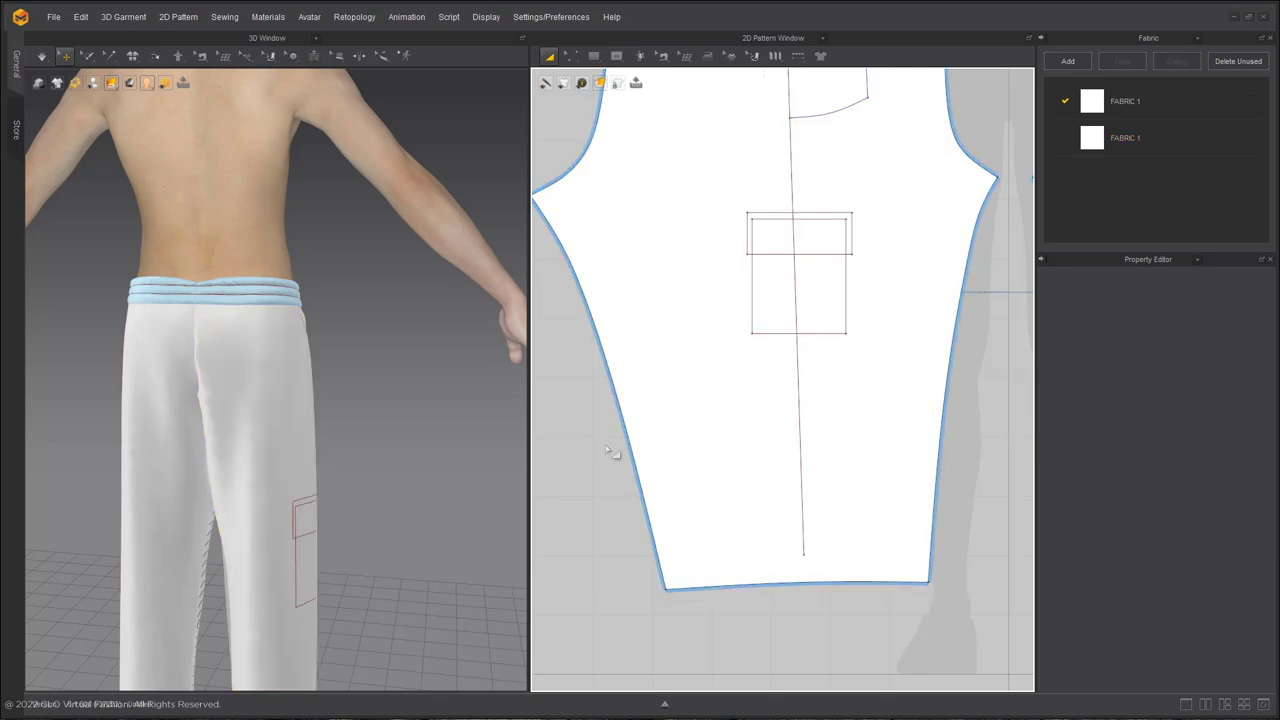
Tilt the pocket and flap rectangles slightly to align them with the lengthwise line on the leg
right_drag(118, 495, 345, 400)
click(752, 257)
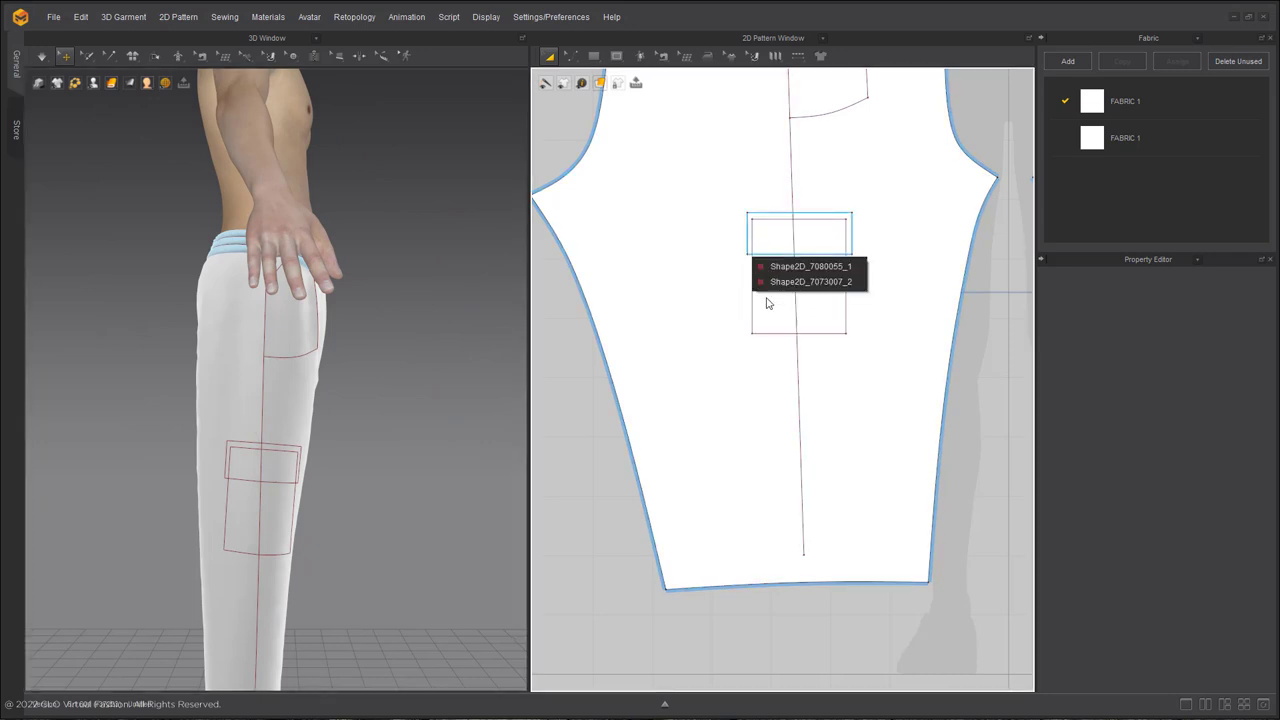
click(846, 360)
scroll(848, 361, down, 2)
middle_drag(852, 364, 762, 422)
click(873, 418)
click(742, 403)
scroll(678, 311, up, 2)
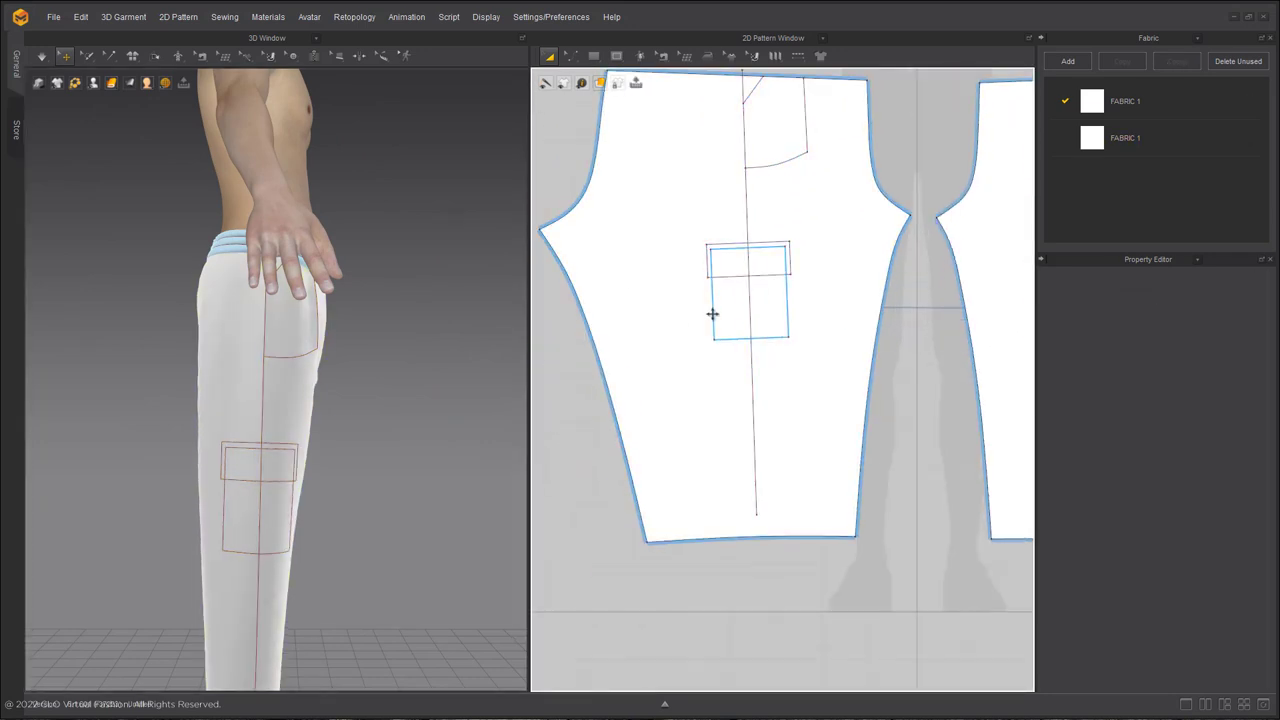
Clone the pocket and flap rectangles as separate patterns and place them beside the leg pattern
click(712, 317)
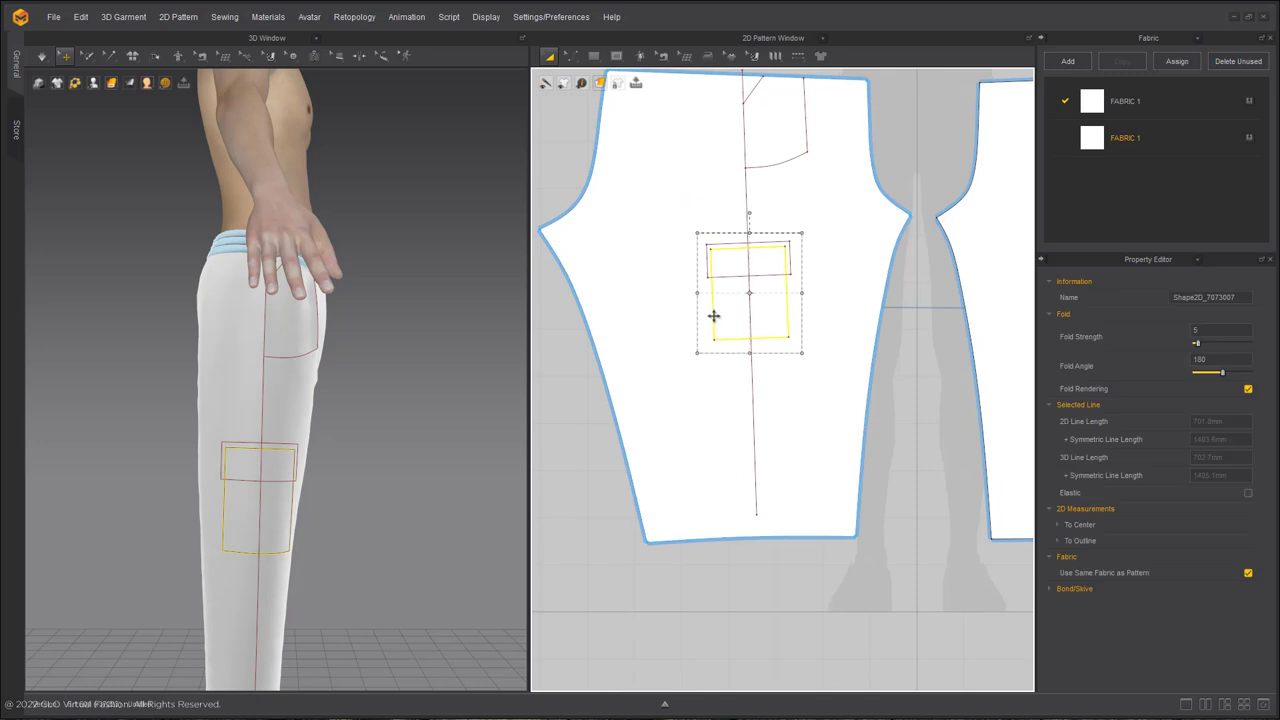
key(Escape)
click(705, 260)
shift+click(711, 294)
right_click(712, 299)
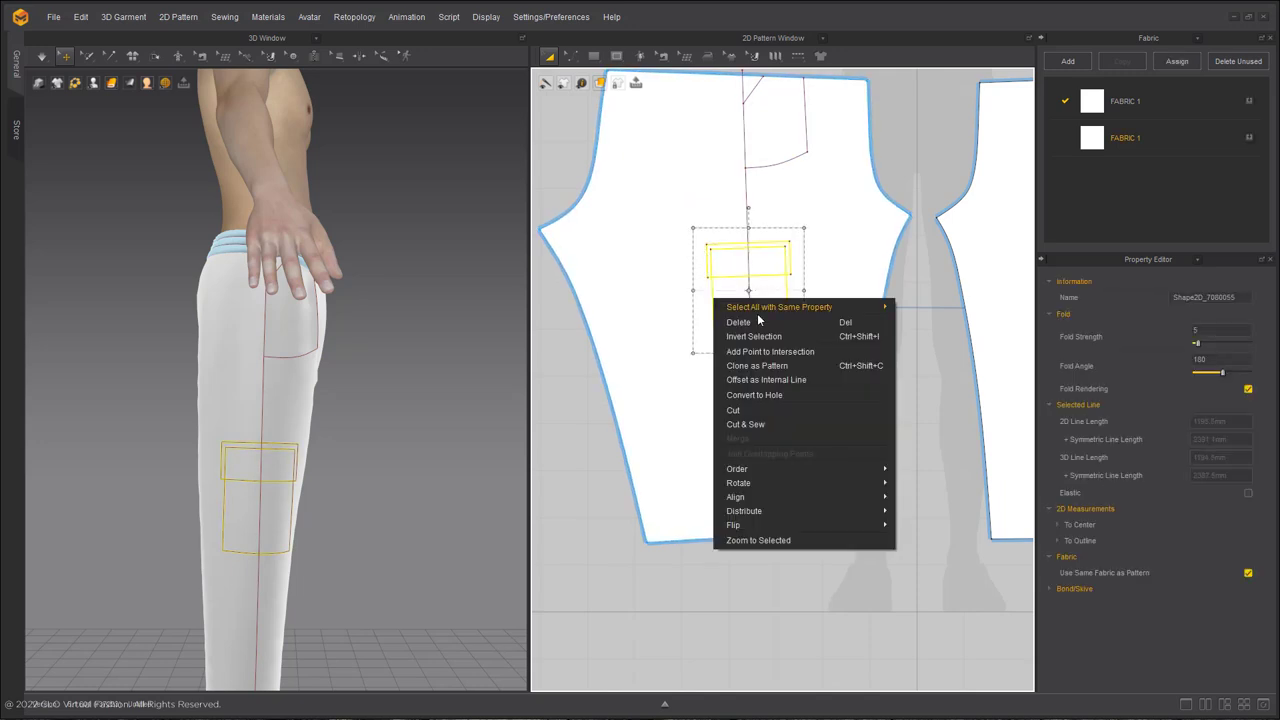
click(800, 364)
click(700, 288)
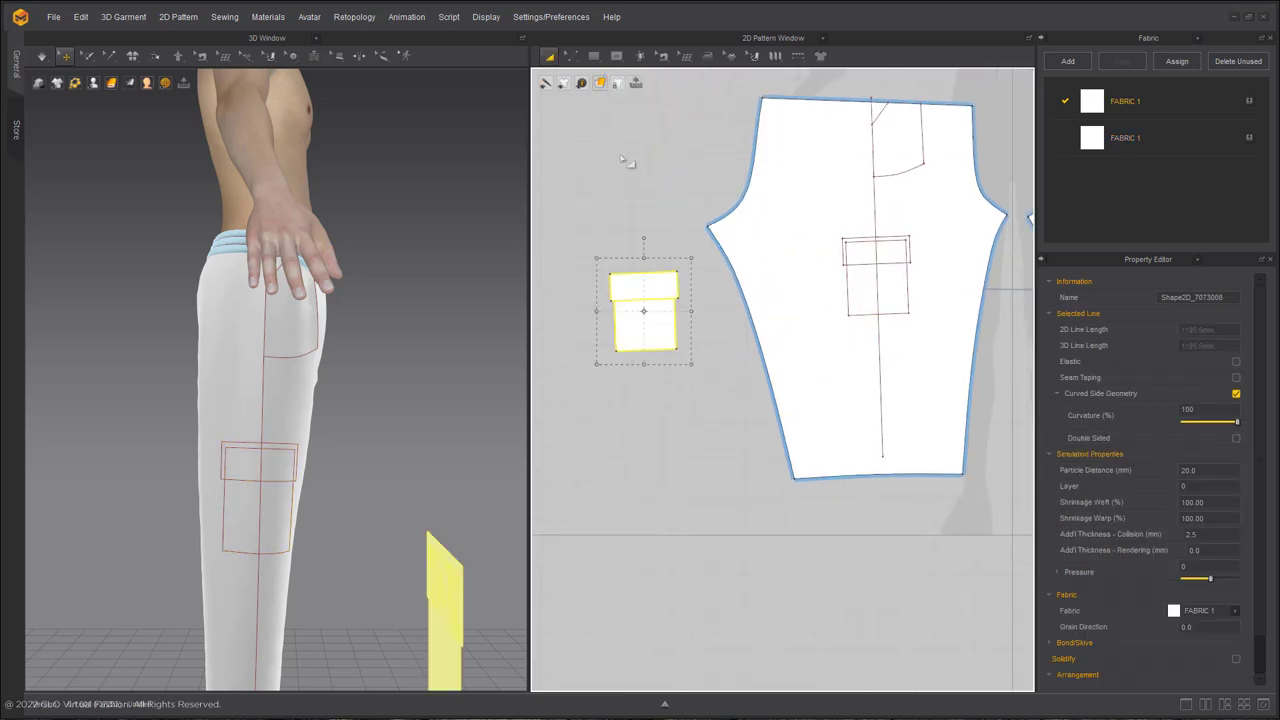
Separate the flap pattern above the pocket pattern and sew its top edge to the flap outline on the leg
drag(652, 284, 646, 236)
click(735, 278)
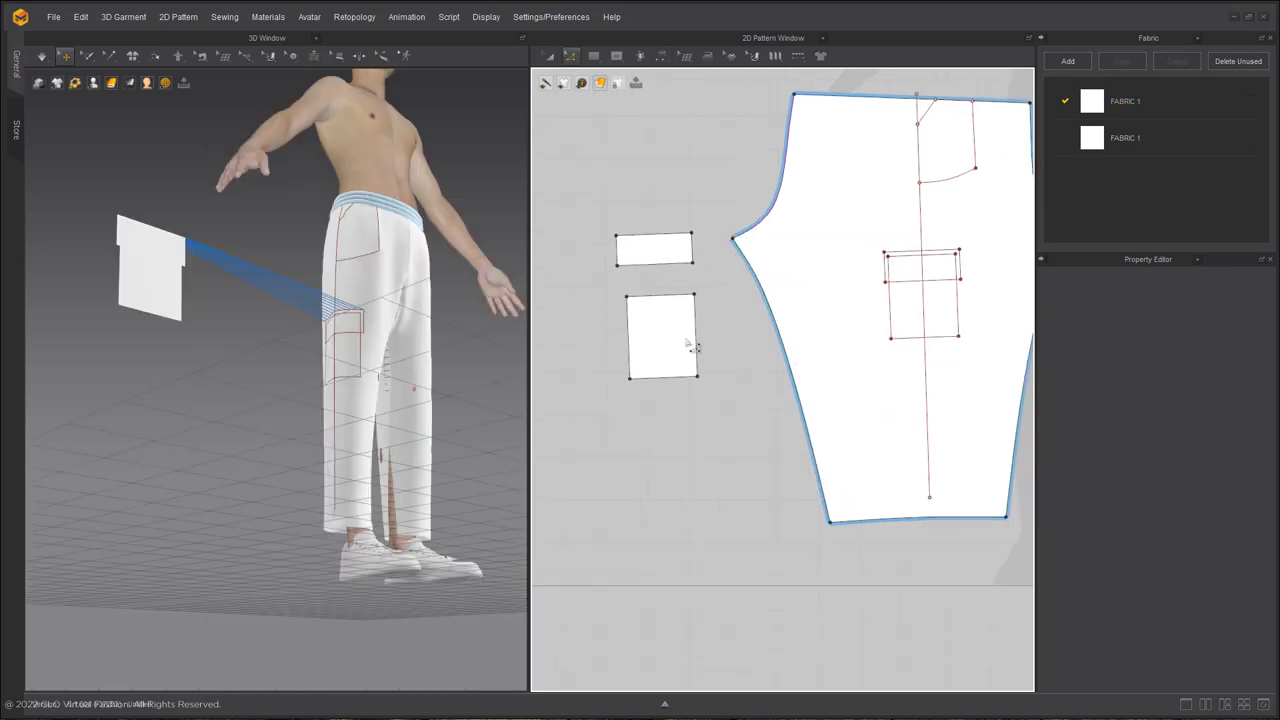
Extend the pocket pattern's sides and bottom outward by 12.5 mm with unfilled corners, keeping the original edges as internal lines
scroll(670, 347, up, 3)
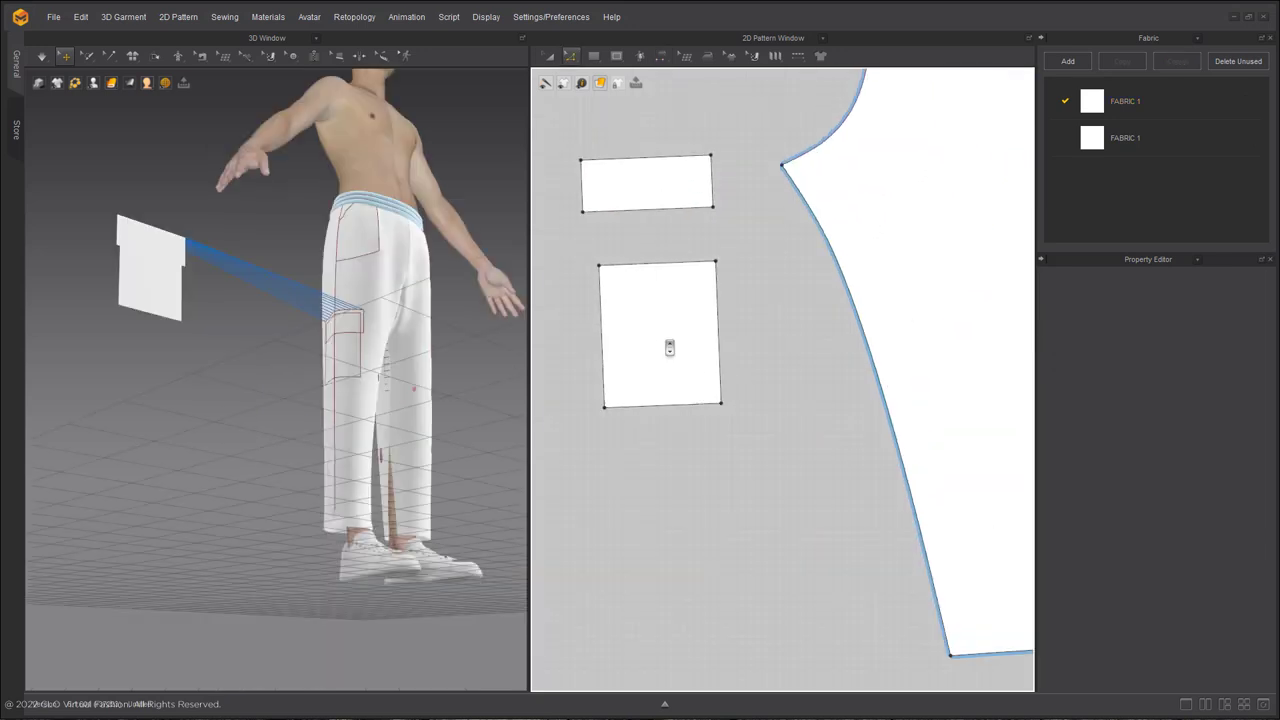
click(612, 338)
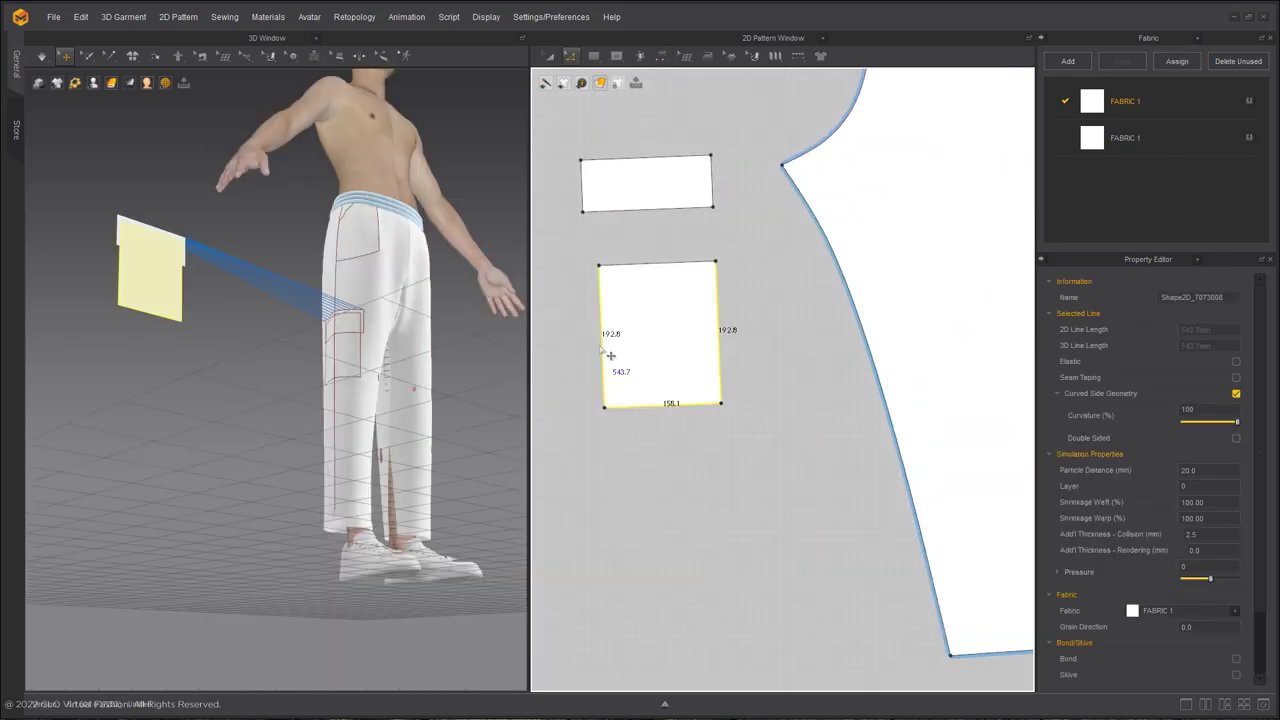
right_click(602, 349)
click(657, 396)
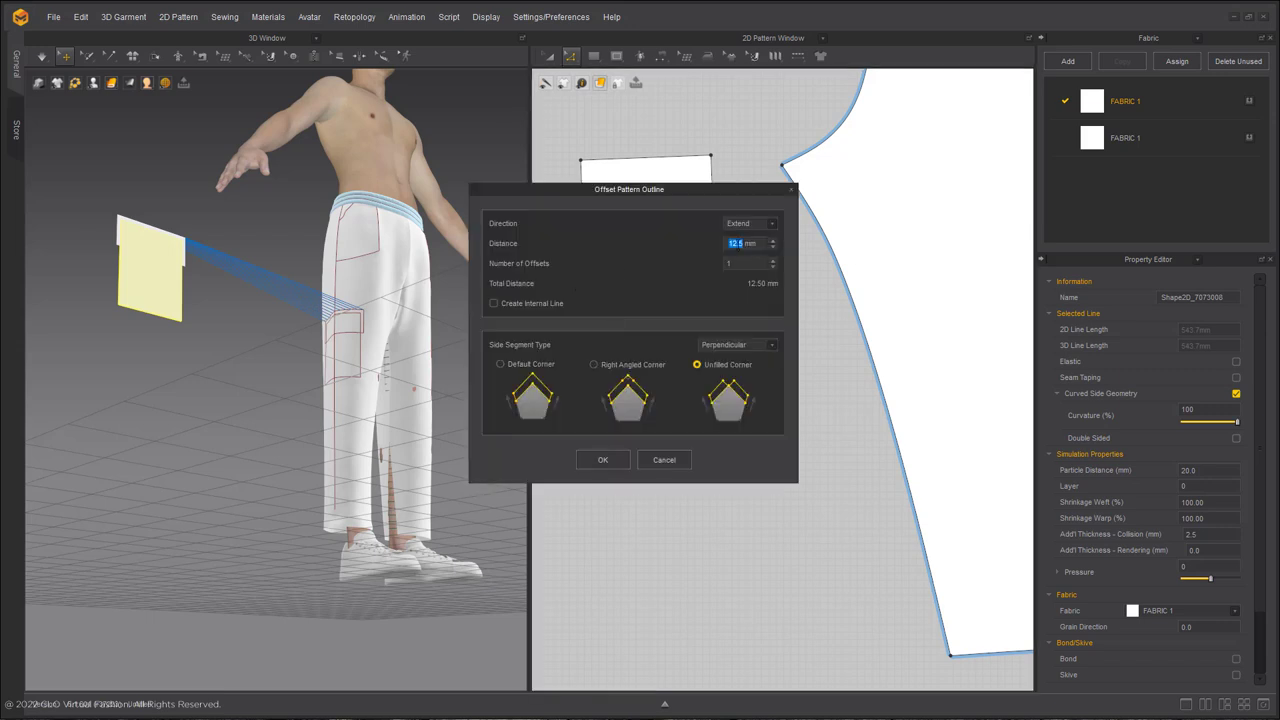
drag(604, 194, 327, 156)
click(335, 420)
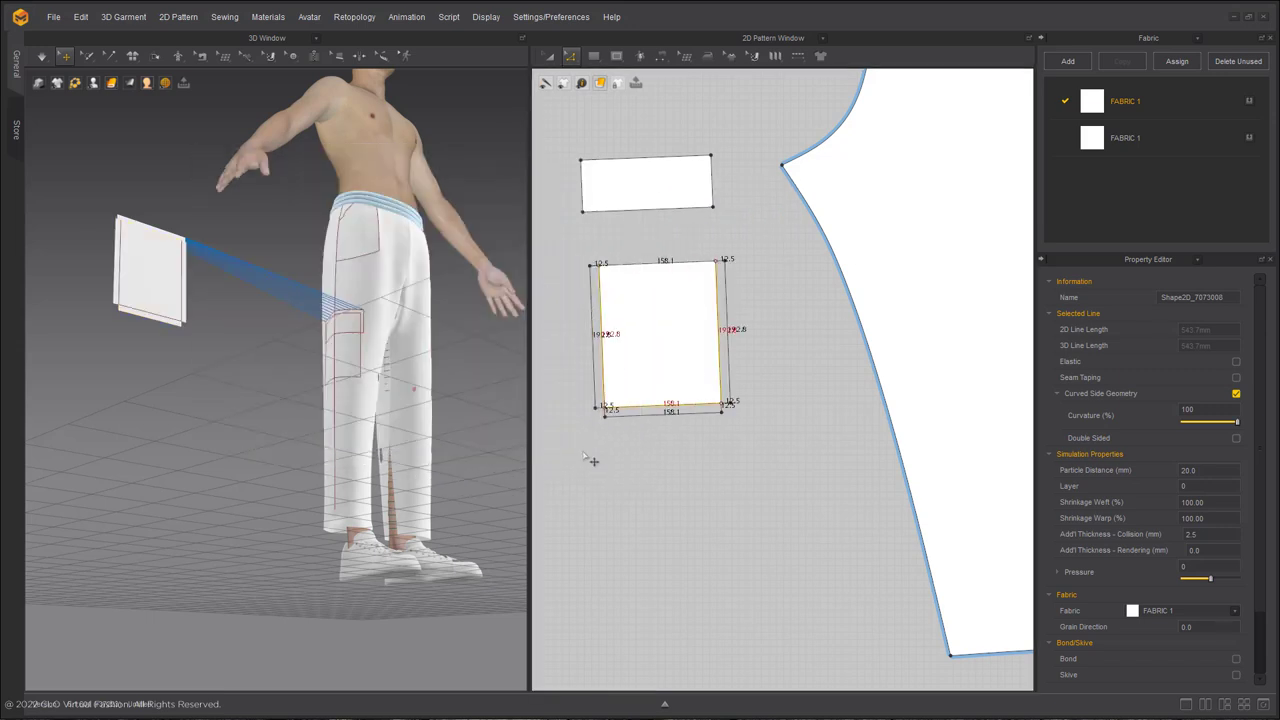
Move the pocket pattern away from the flap in 3D so the two pieces stand side by side
click(562, 436)
scroll(668, 413, down, 2)
click(636, 434)
right_drag(282, 302, 274, 437)
scroll(274, 437, up, 3)
drag(194, 443, 314, 486)
scroll(314, 486, down, 3)
right_drag(190, 200, 165, 310)
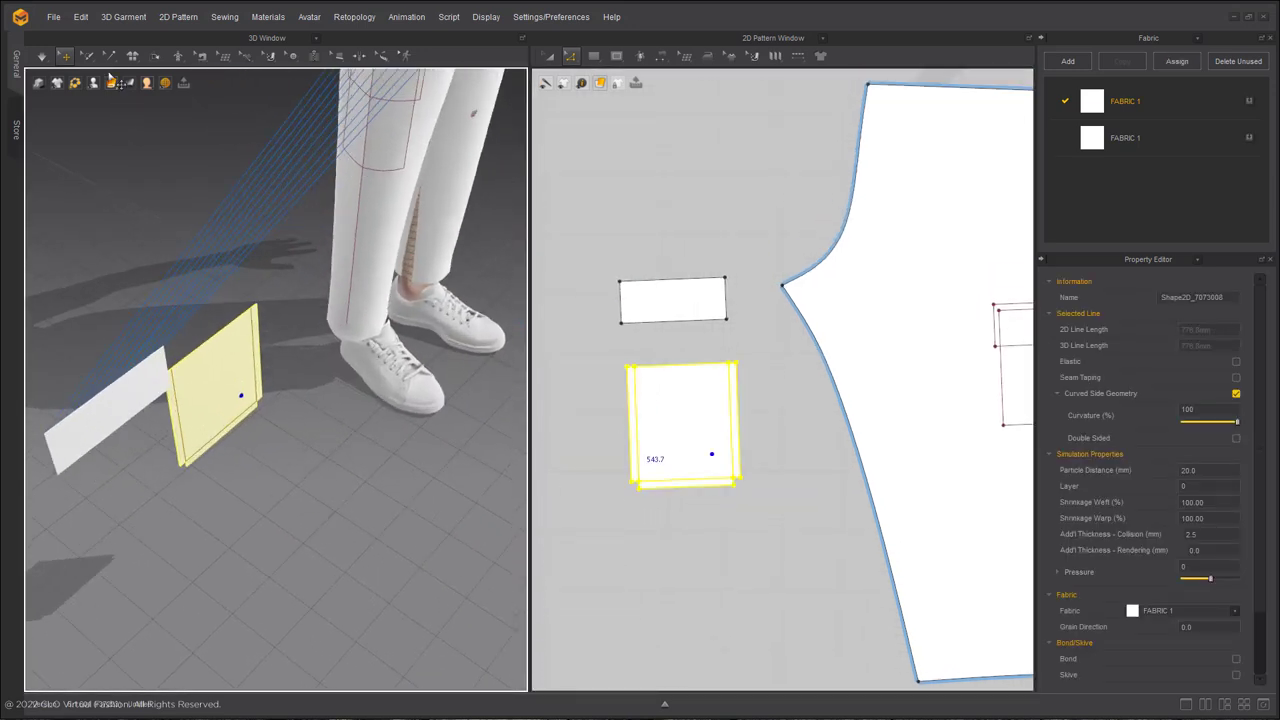
Set the fold angle of the pocket's side and bottom internal lines to 90
click(155, 56)
click(184, 450)
click(183, 458)
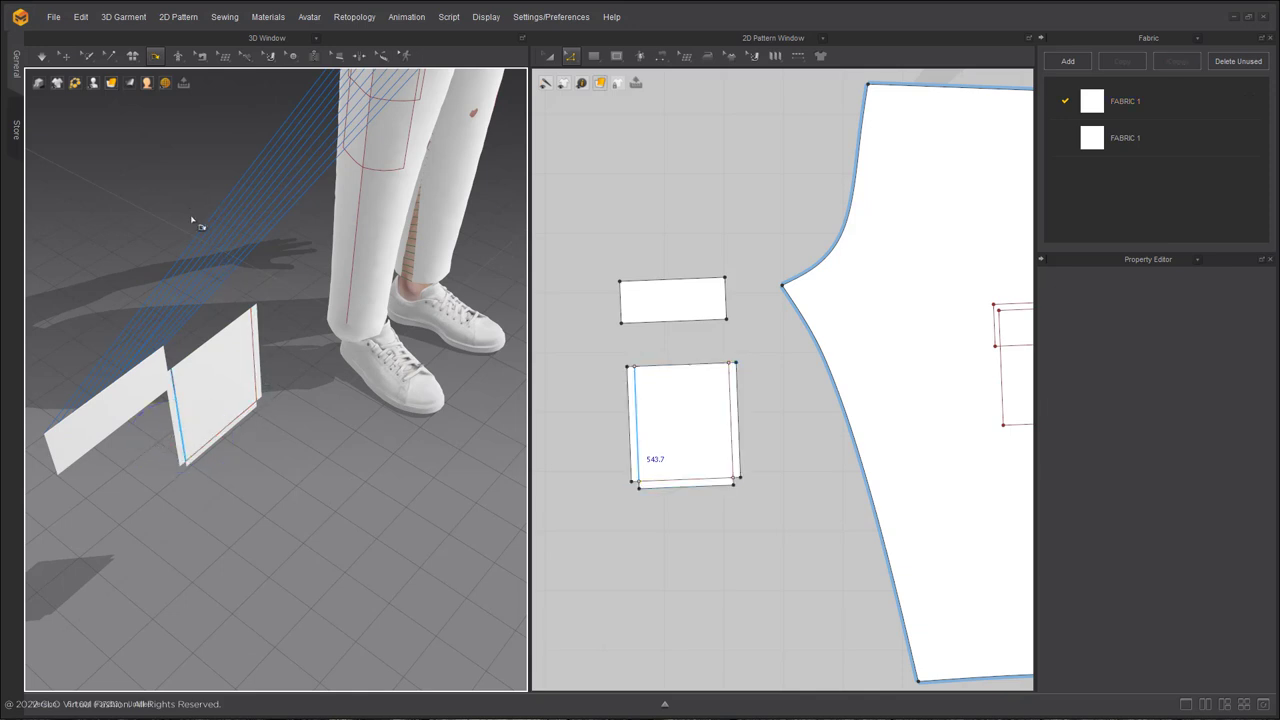
click(178, 418)
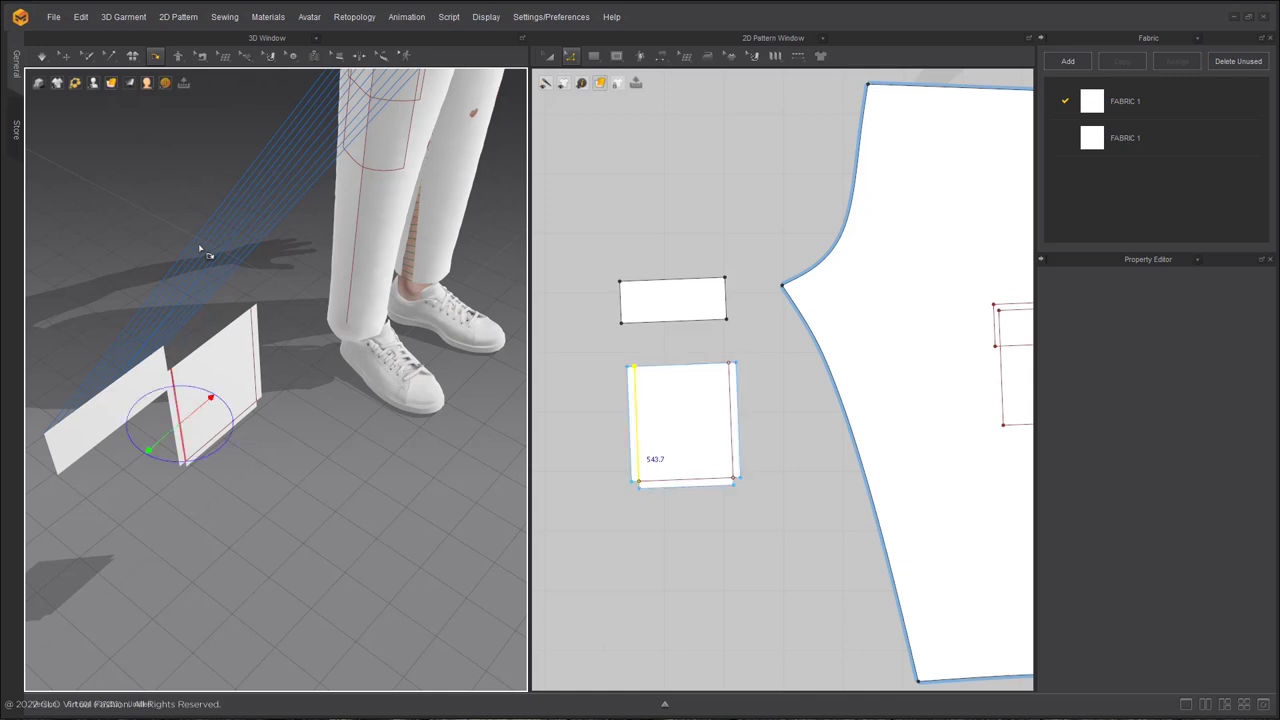
click(254, 360)
right_drag(203, 251, 243, 366)
right_drag(271, 473, 253, 534)
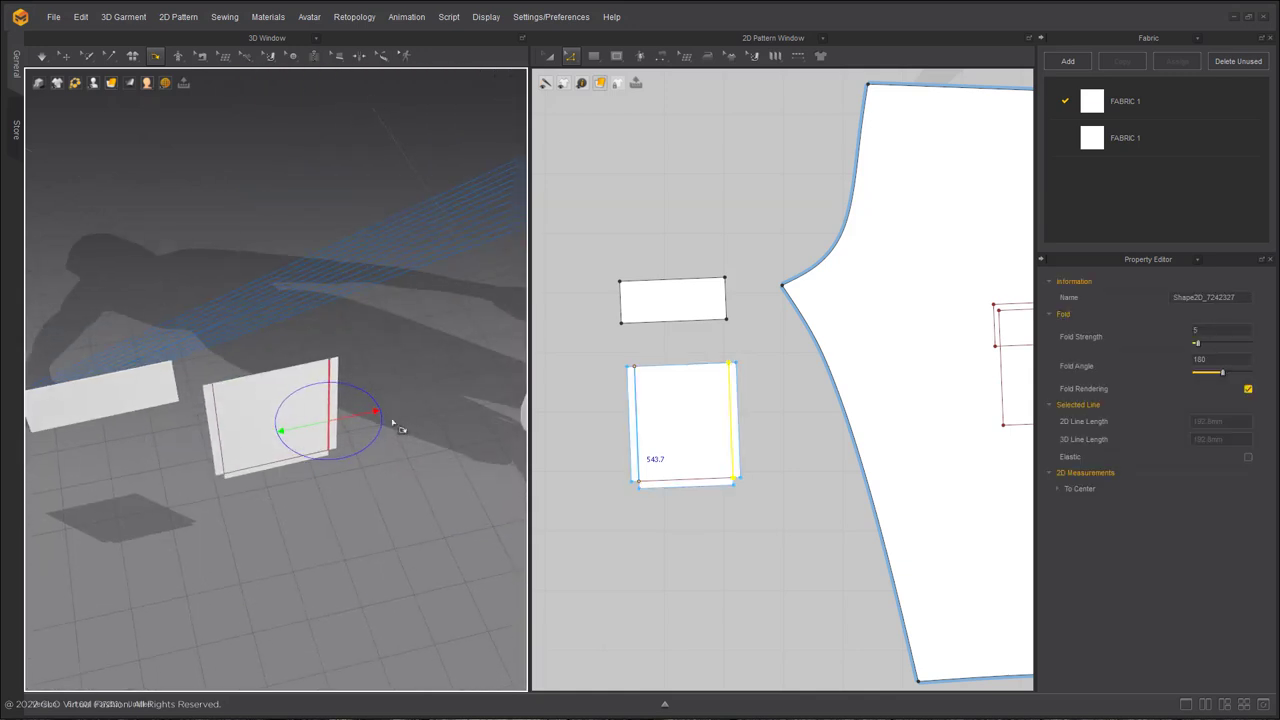
double_click(1213, 360)
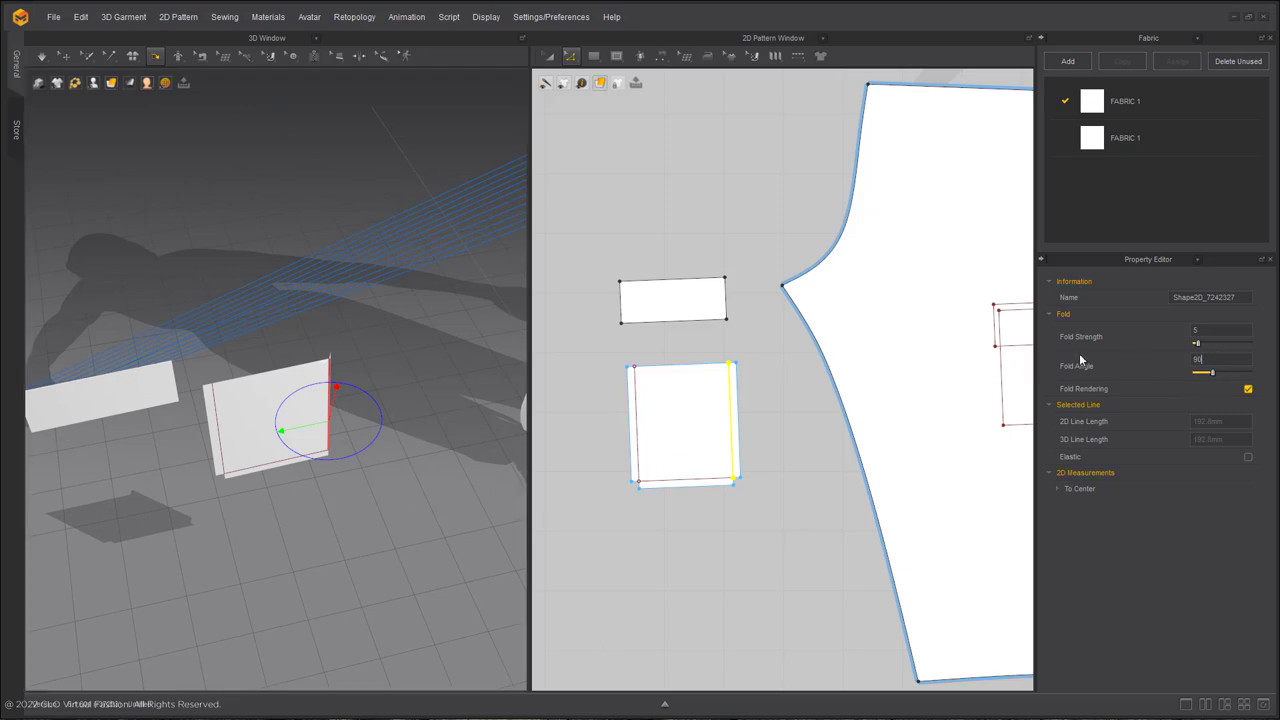
click(645, 398)
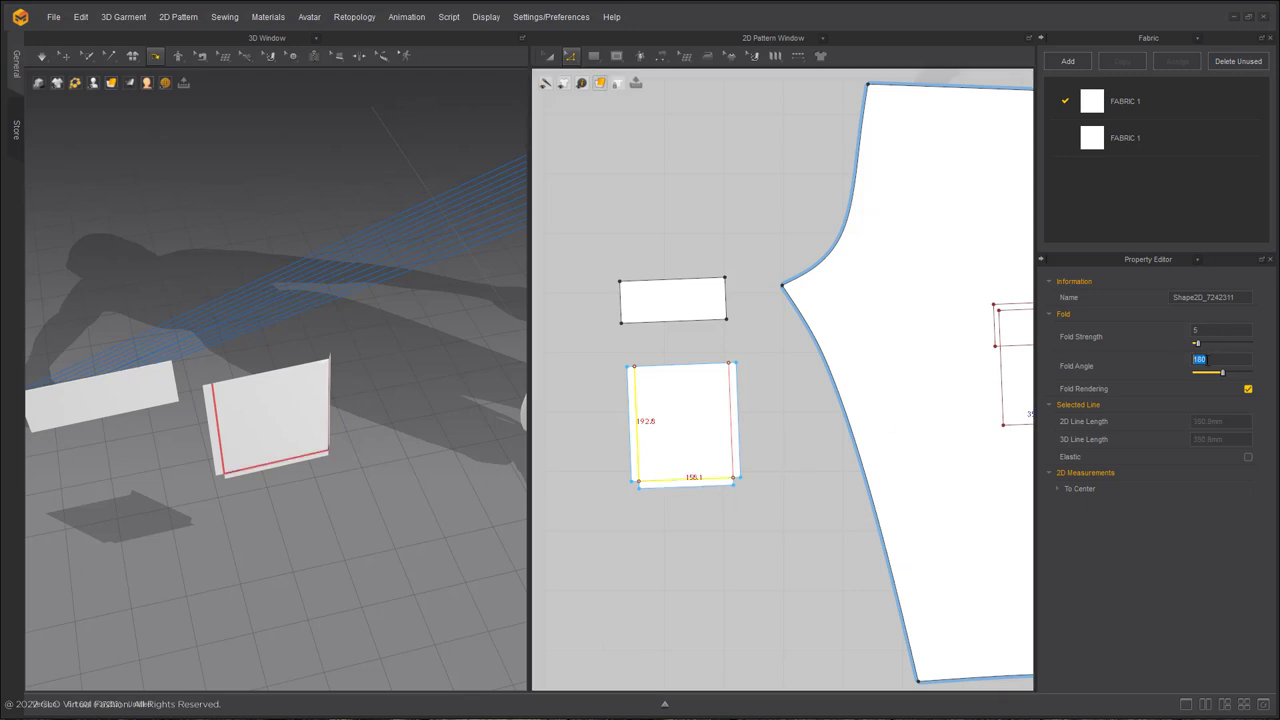
text(90)
key(Return)
Sew the pocket's extended side and bottom edges to the matching sides of the pocket rectangle on the leg
key(n)
middle_drag(754, 399, 702, 400)
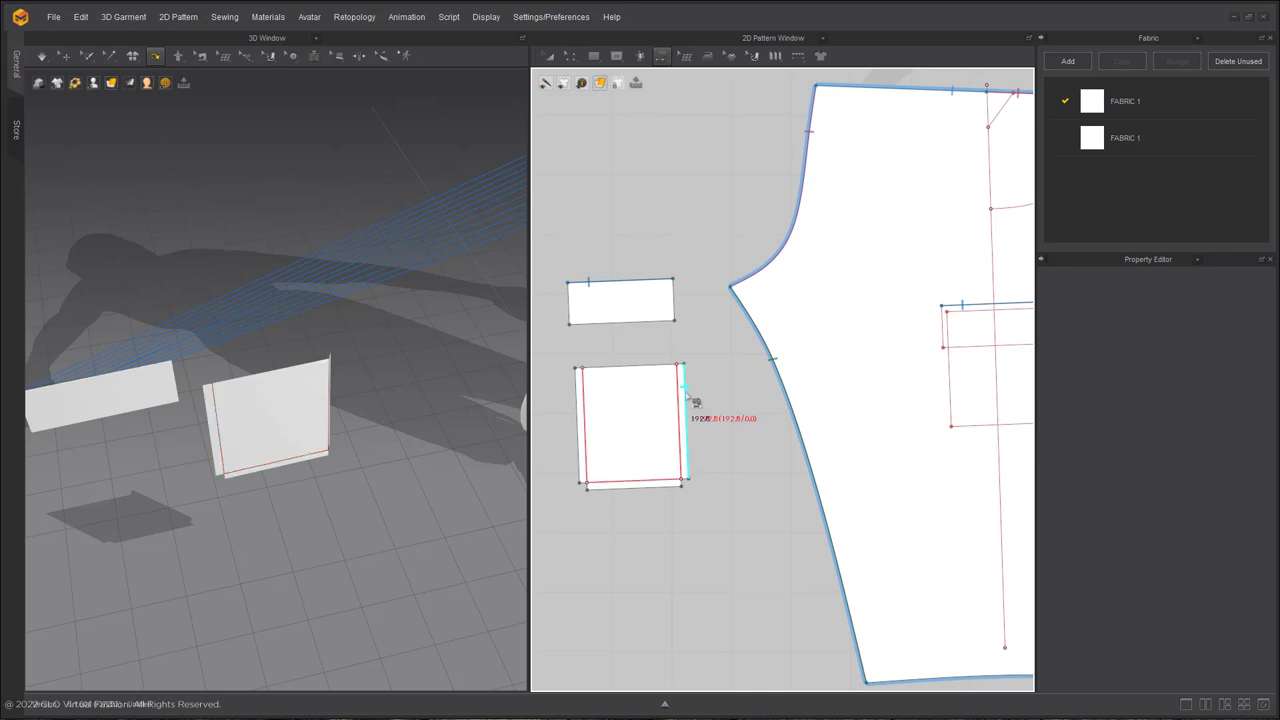
click(686, 395)
scroll(930, 376, down, 2)
middle_drag(930, 376, 824, 388)
click(908, 383)
click(561, 488)
click(870, 432)
click(545, 432)
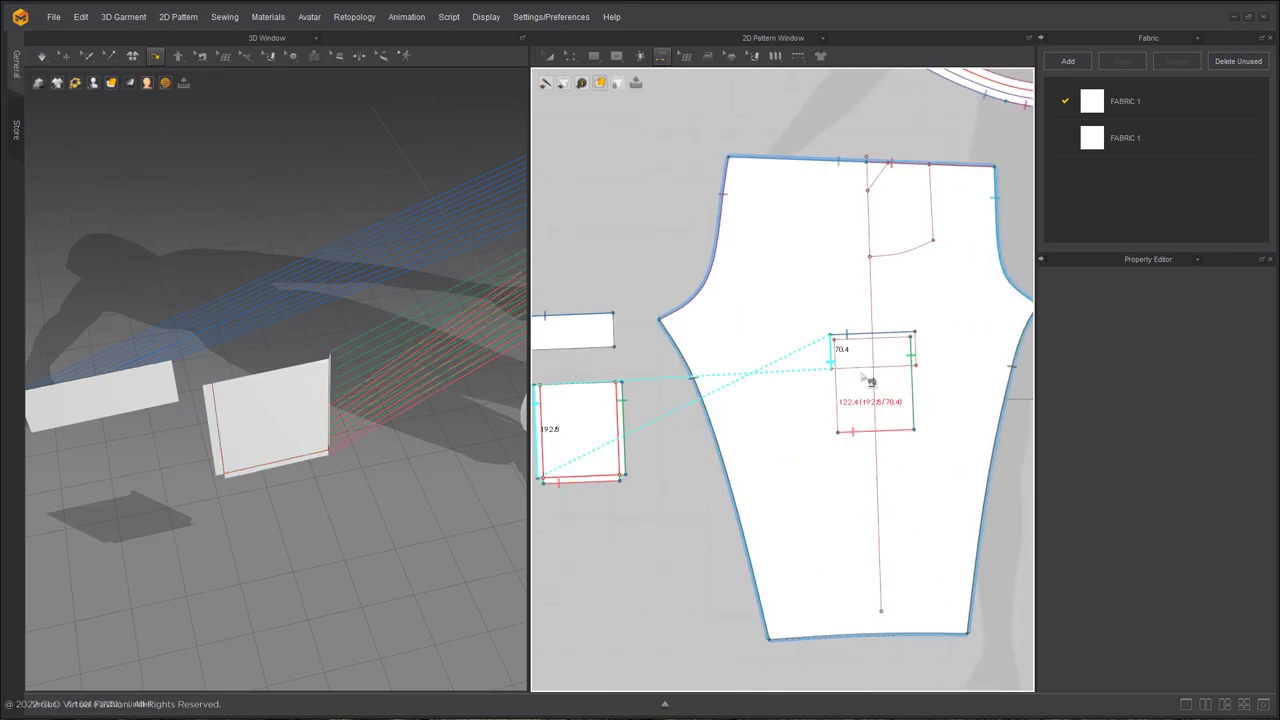
click(838, 385)
scroll(490, 383, down, 1)
middle_drag(560, 400, 794, 380)
scroll(794, 380, up, 3)
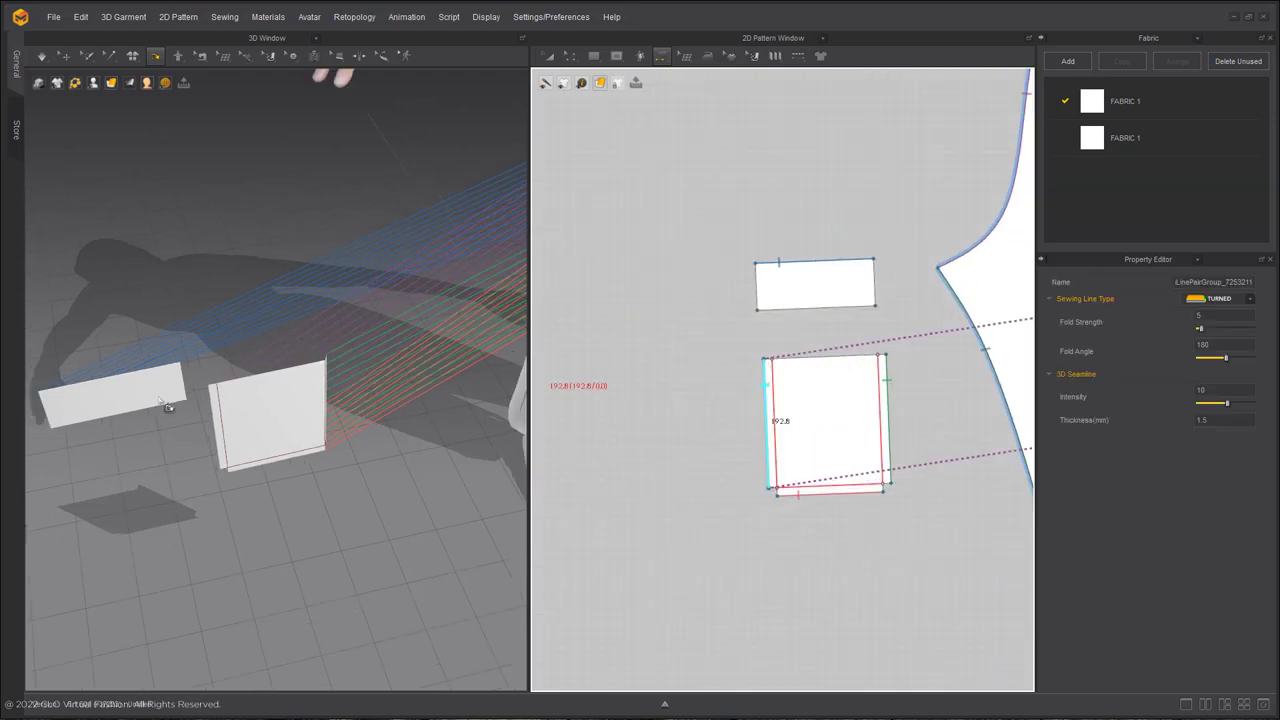
Superimpose the pocket pattern and the flap over their sewn positions on the leg in 3D
click(279, 422)
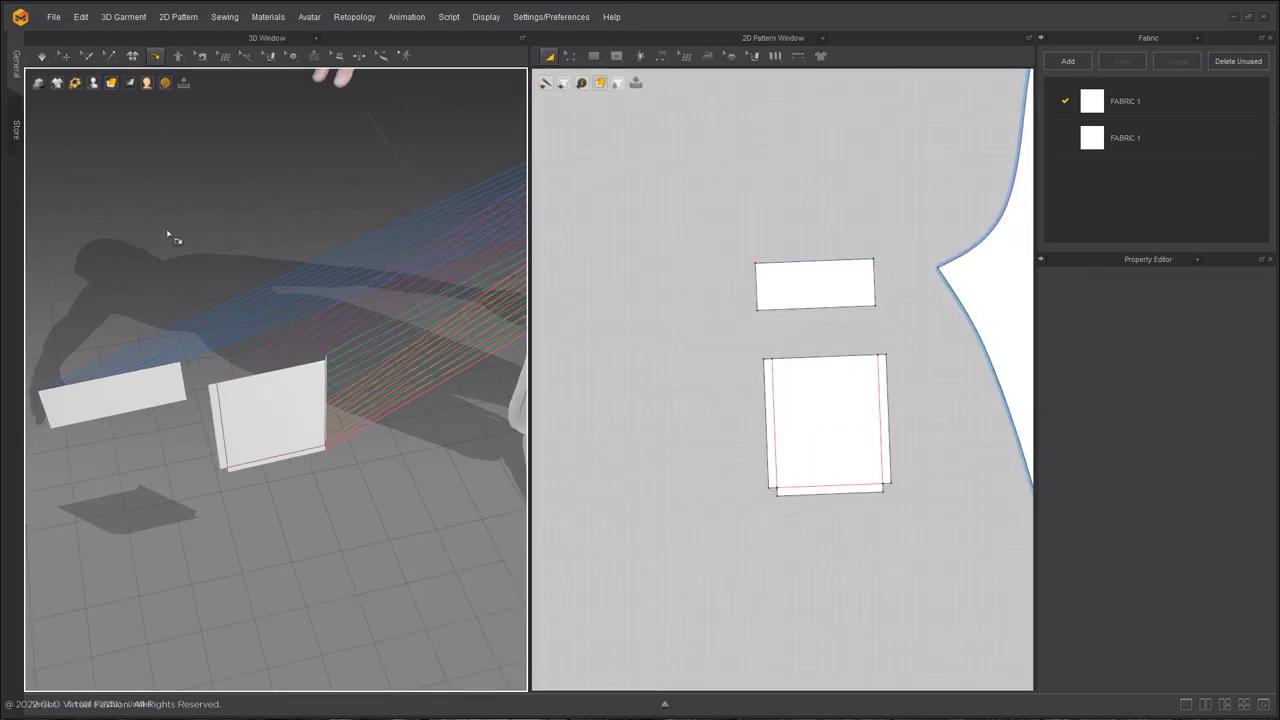
click(65, 55)
click(298, 371)
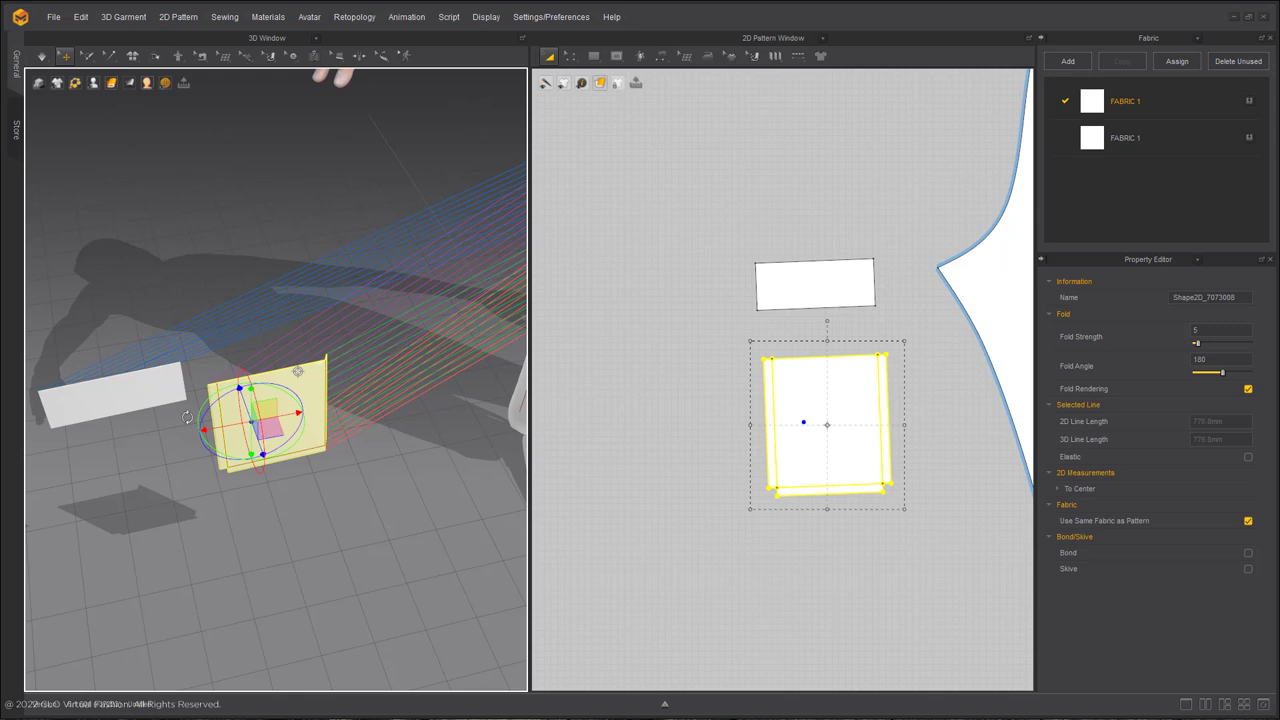
right_click(143, 432)
right_click(293, 410)
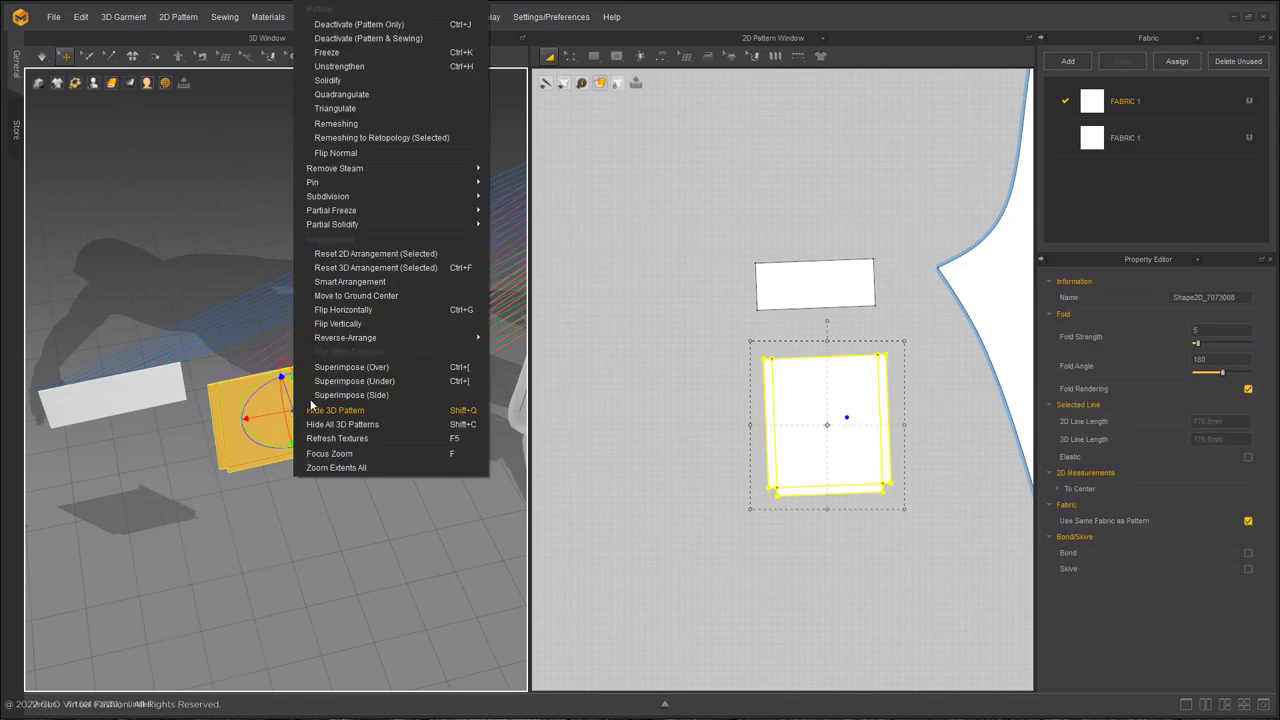
click(397, 370)
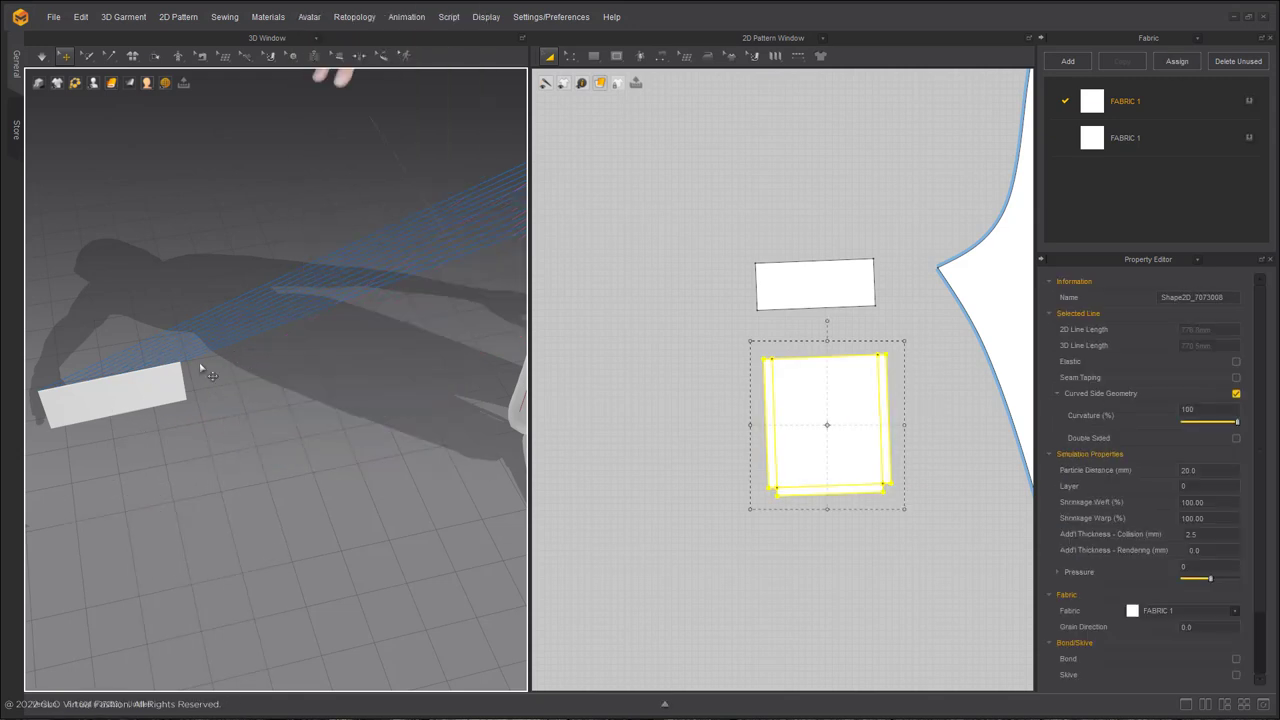
right_click(128, 403)
click(272, 366)
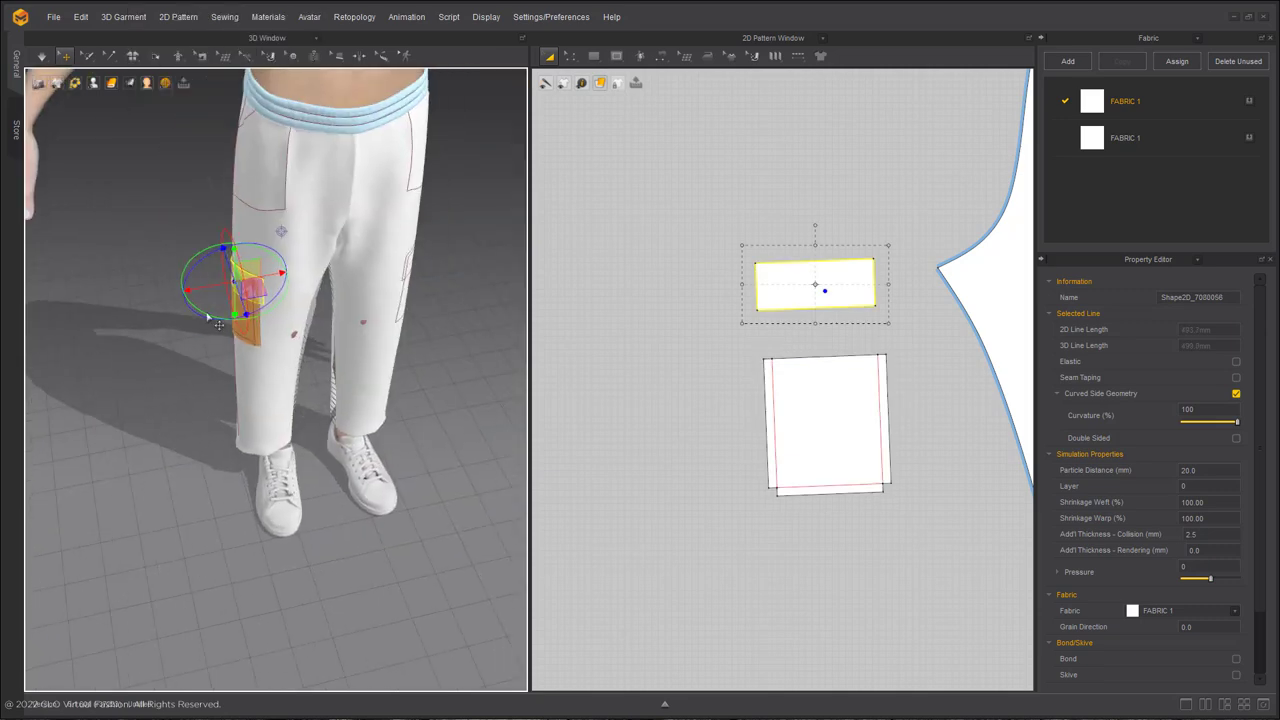
Shift the flap outward from the leg in 3D and simulate the flap and cargo pocket onto the pants
drag(187, 267, 163, 271)
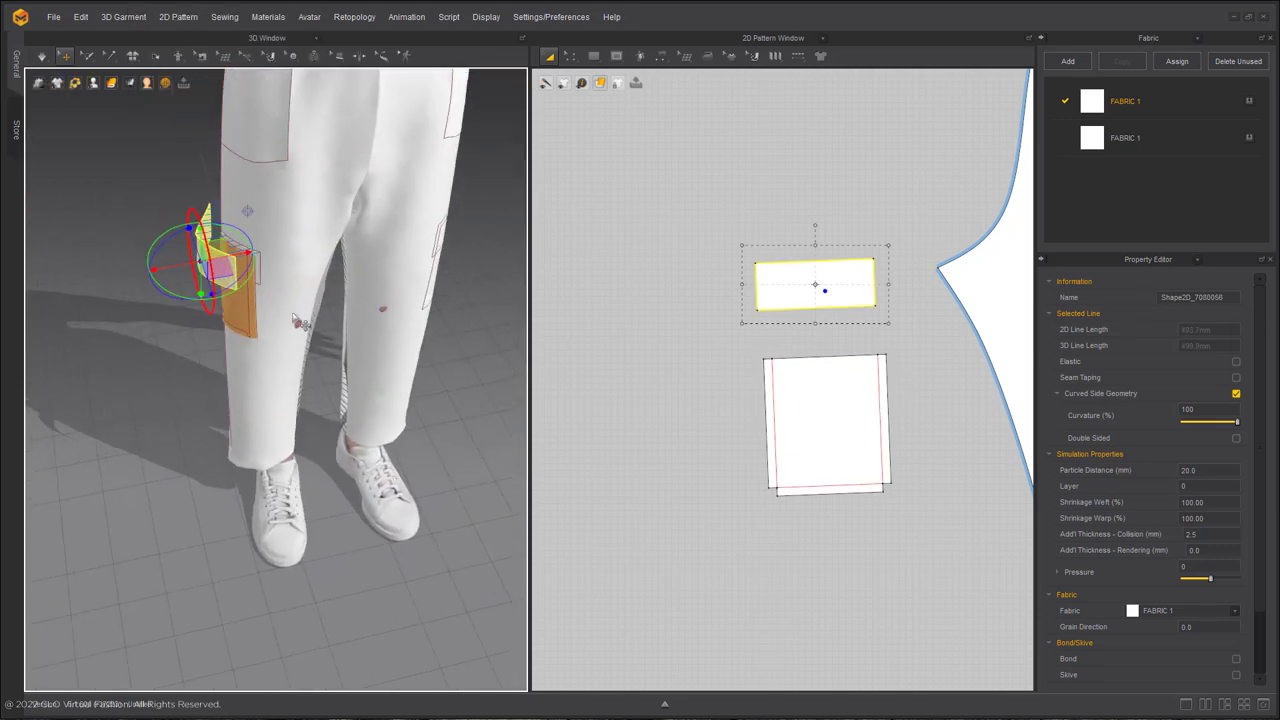
key(space)
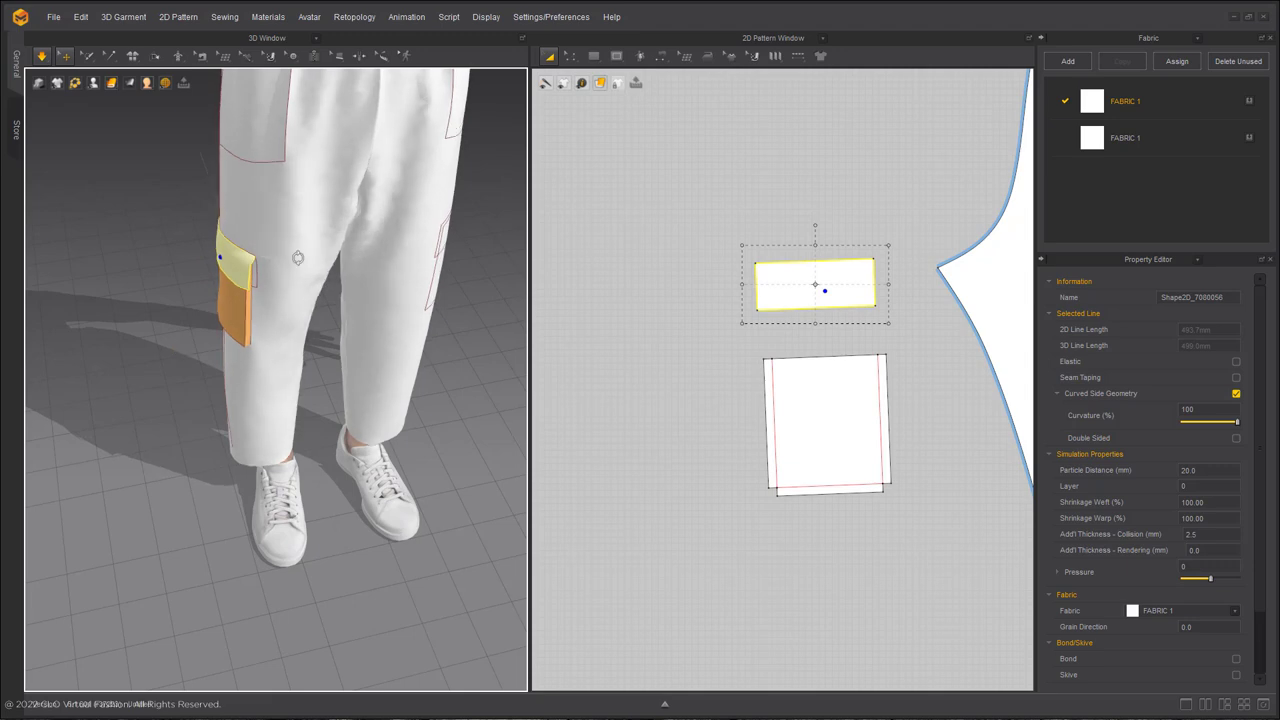
right_drag(297, 257, 326, 283)
Duplicate the flap and pocket patterns as symmetric copies with sewing and place them beside the opposite leg
scroll(214, 299, up, 4)
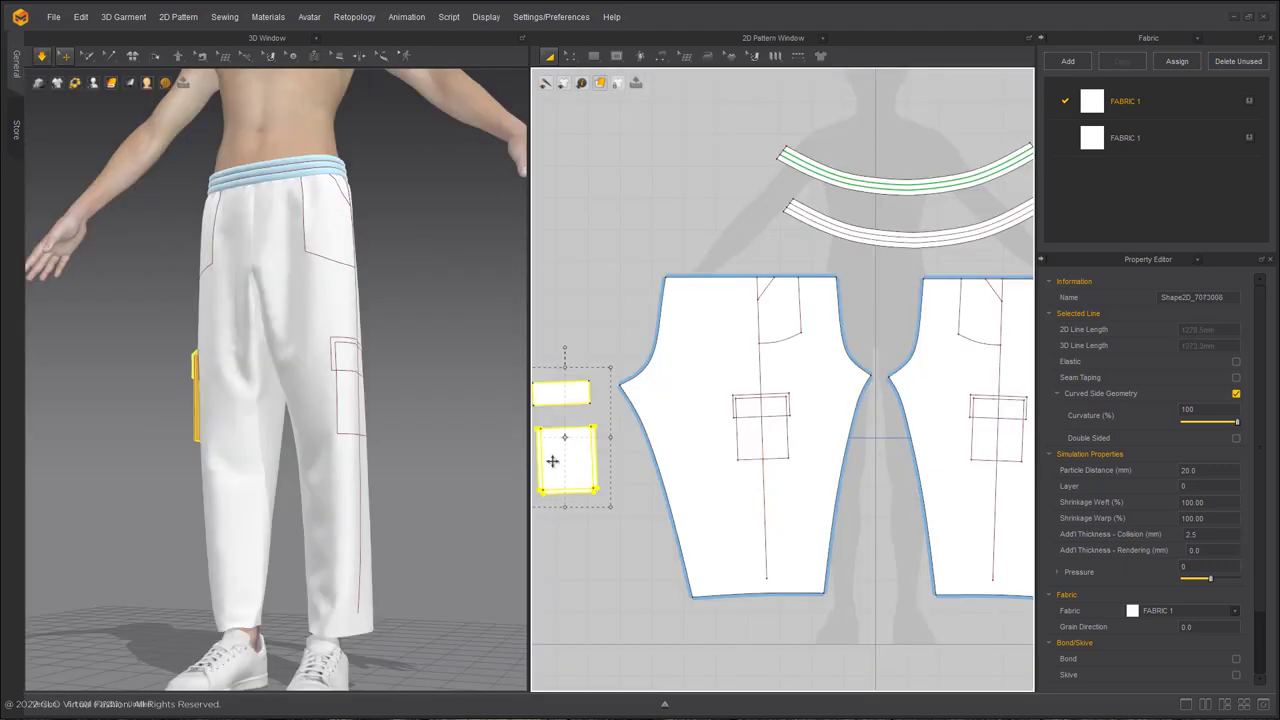
drag(551, 457, 934, 400)
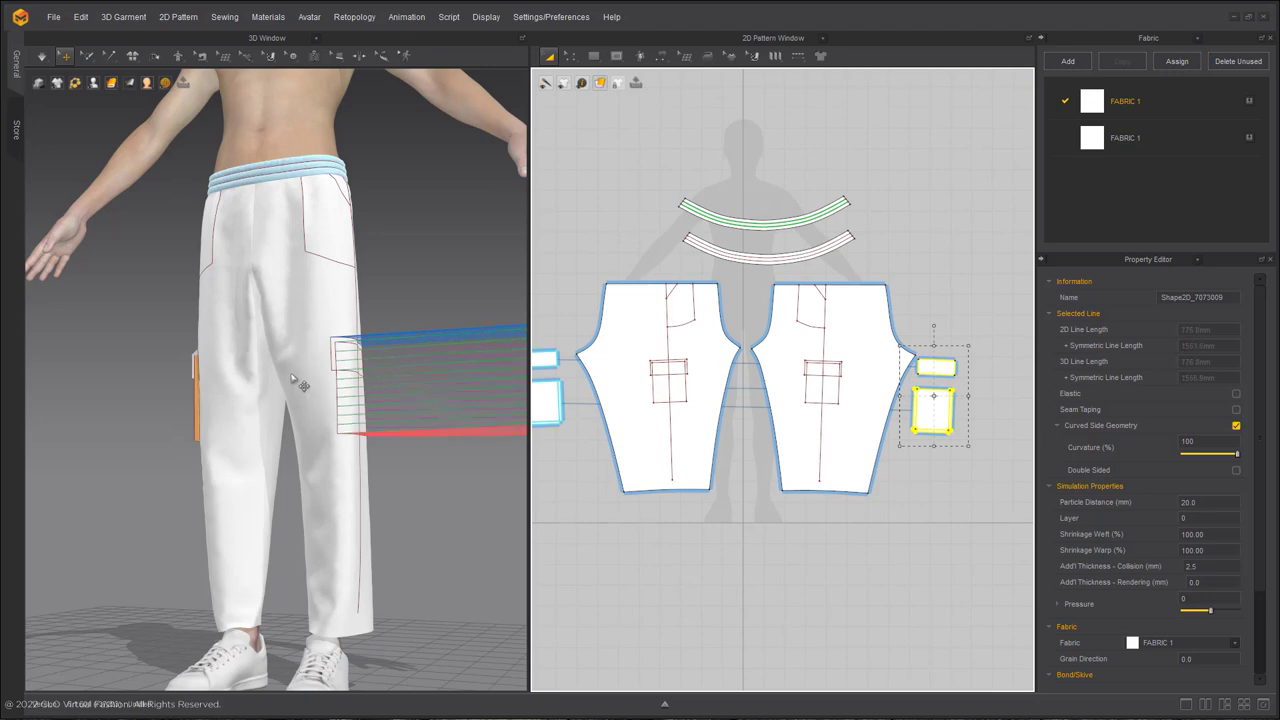
scroll(295, 382, down, 5)
Move the copied flap and pocket in 3D from far away to the outer side of the opposite leg
right_drag(295, 382, 420, 380)
right_drag(488, 320, 453, 328)
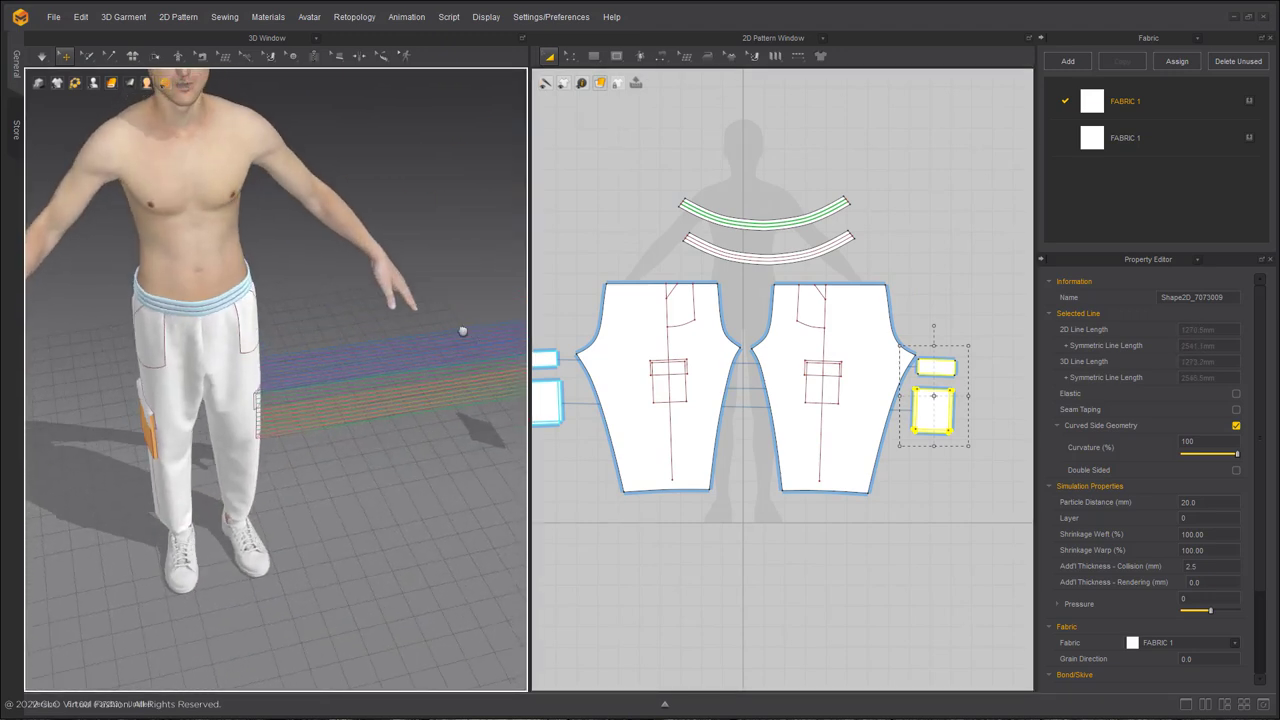
middle_drag(462, 329, 400, 299)
drag(510, 326, 236, 377)
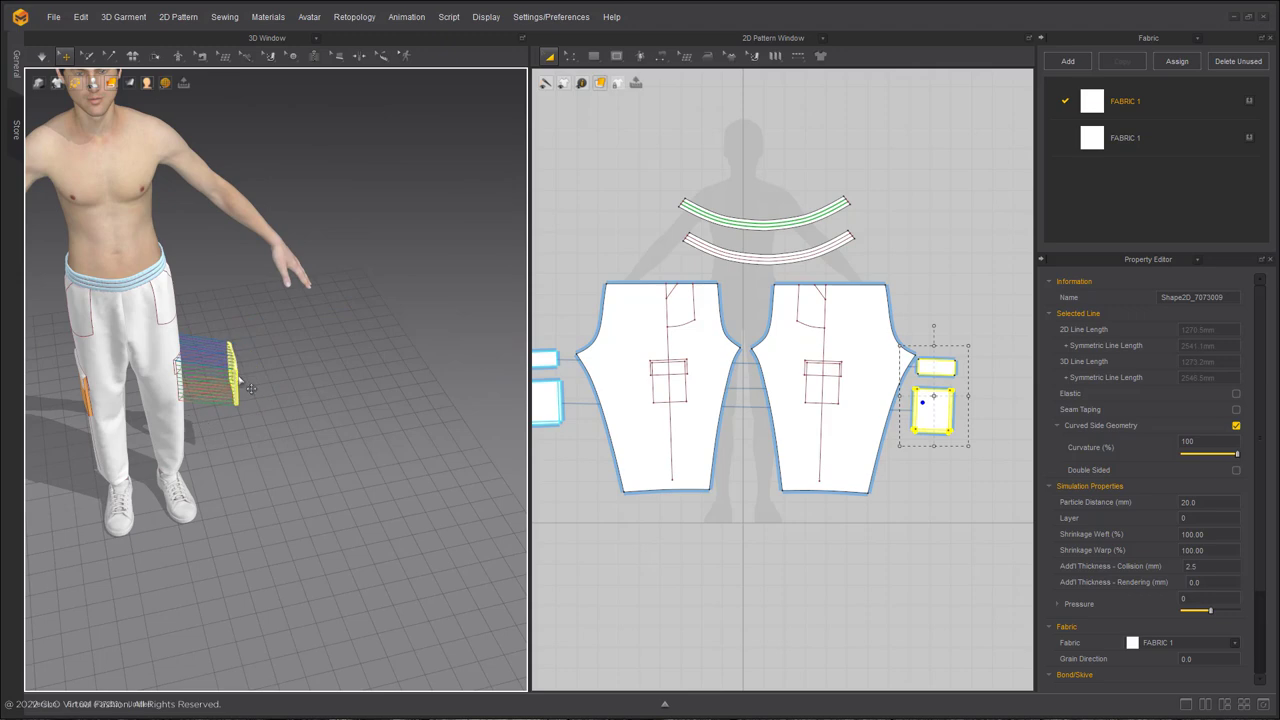
right_drag(460, 422, 326, 382)
drag(438, 376, 394, 344)
right_drag(394, 344, 420, 382)
scroll(420, 382, up, 5)
middle_drag(420, 382, 285, 436)
scroll(287, 435, up, 2)
click(305, 450)
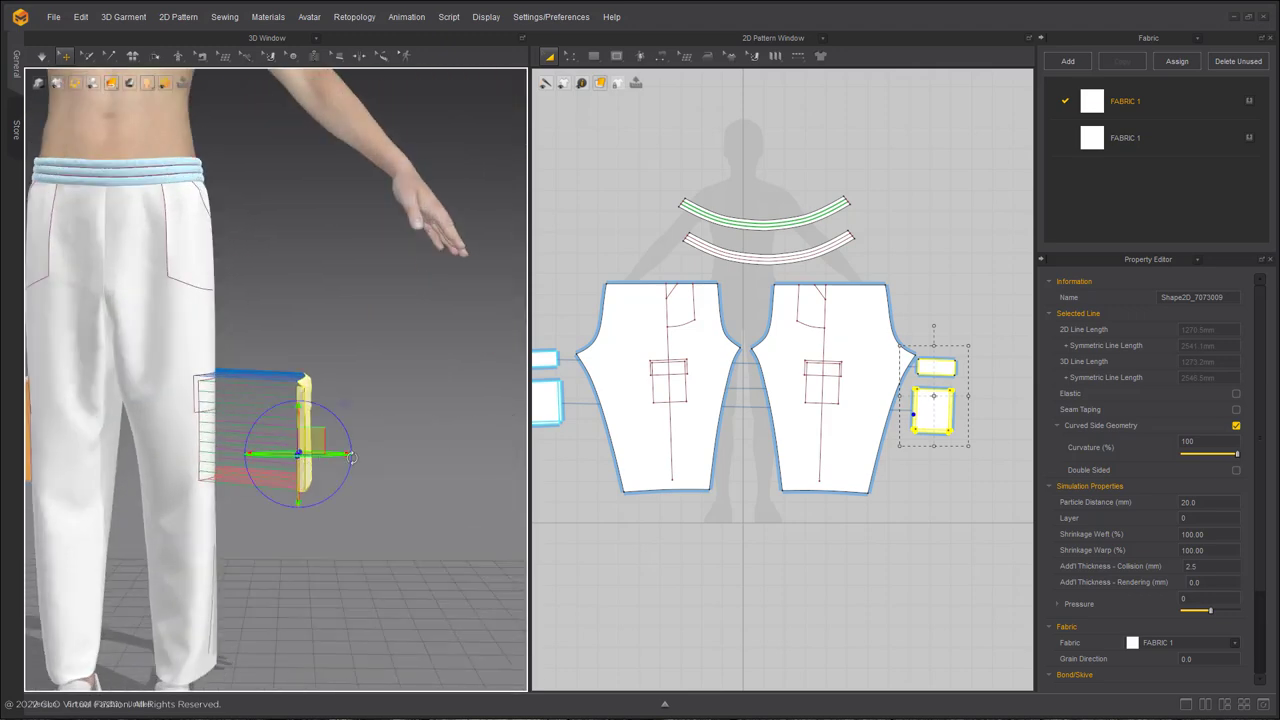
Bring the copied flap and pocket right up against the leg and simulate them into place
right_drag(310, 437, 341, 487)
drag(286, 441, 235, 444)
key(space)
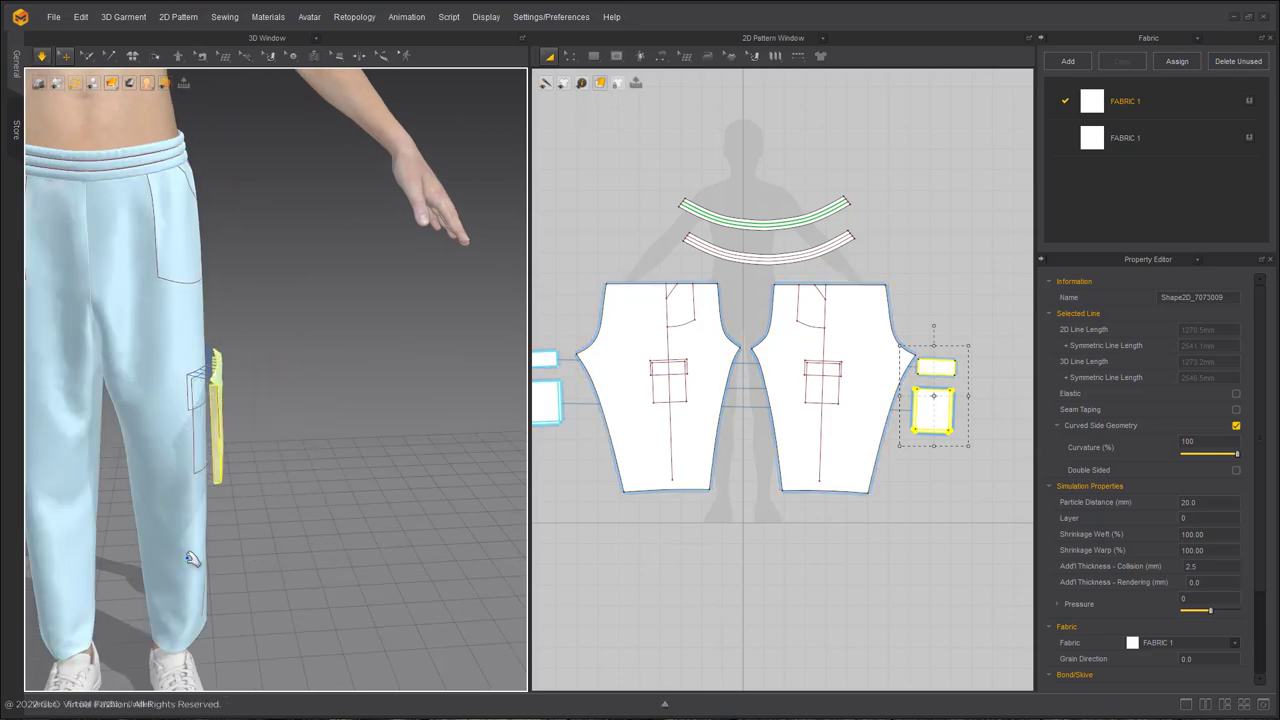
scroll(385, 418, down, 5)
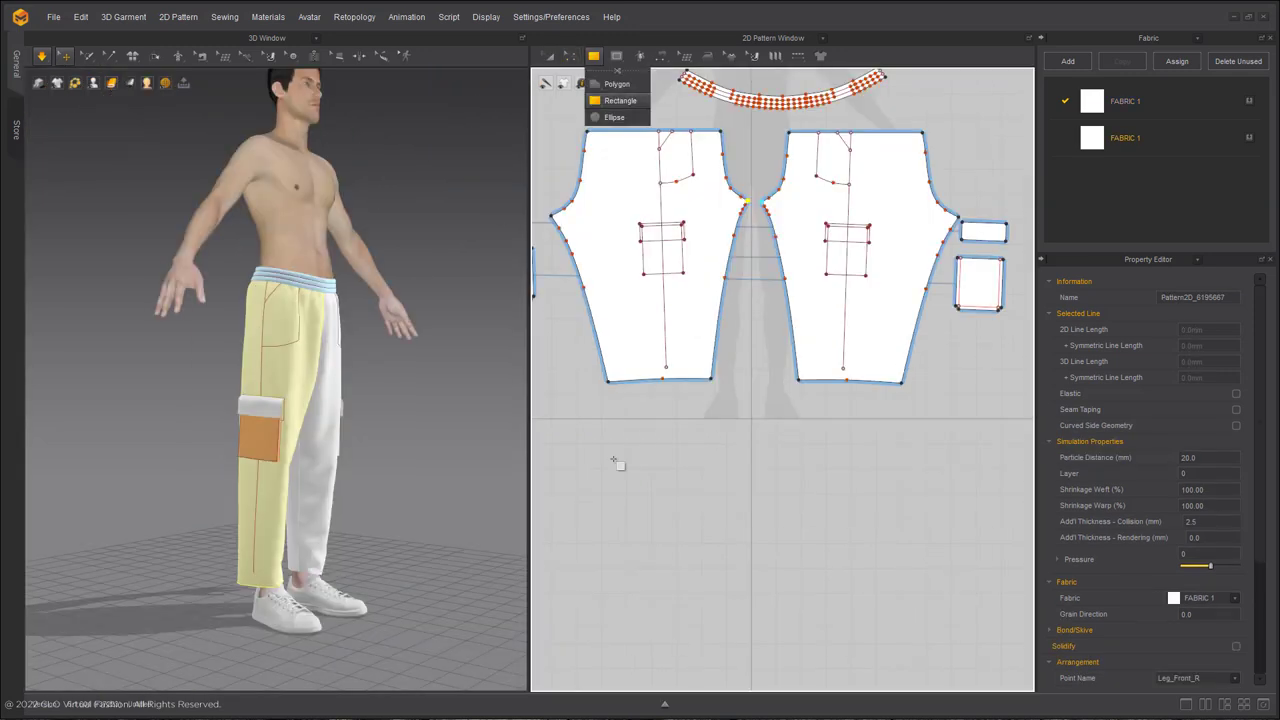
Draw a rectangular ankle cuff pattern below the leg hem and widen it
scroll(655, 407, up, 3)
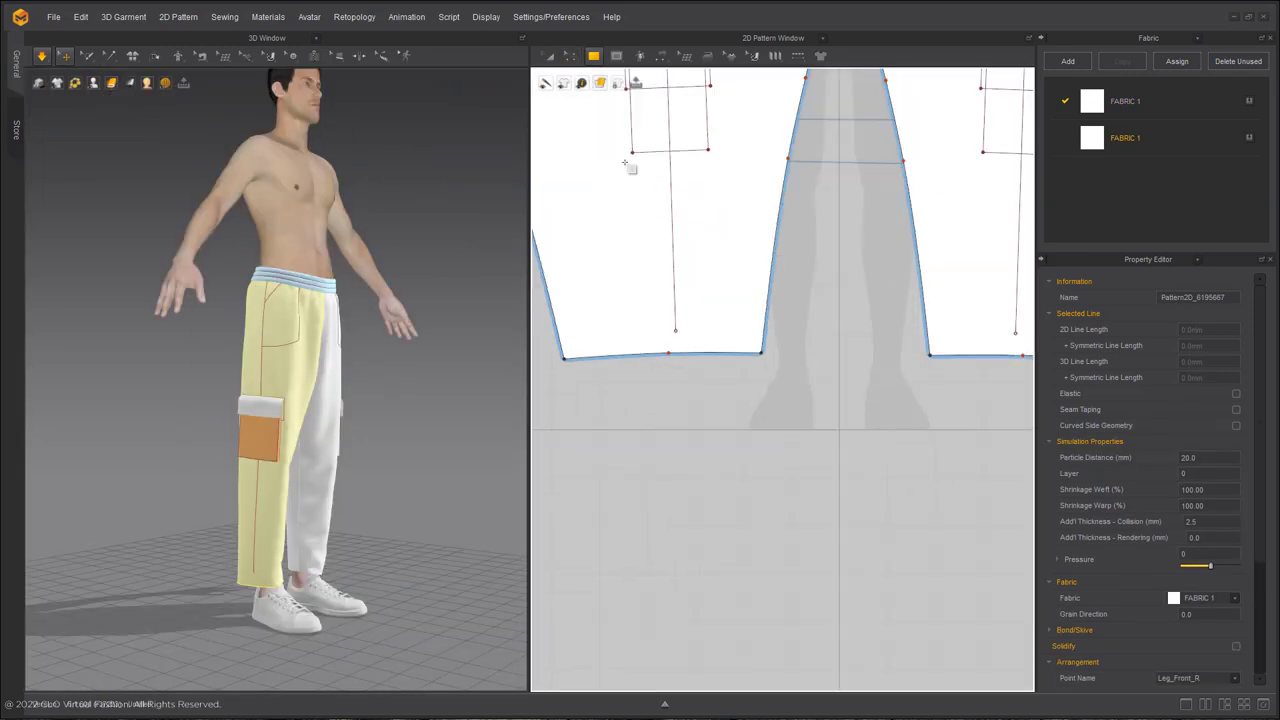
mouse_move(641, 367)
mouse_down()
mouse_move(684, 417)
mouse_move(682, 435)
mouse_move(712, 408)
mouse_up()
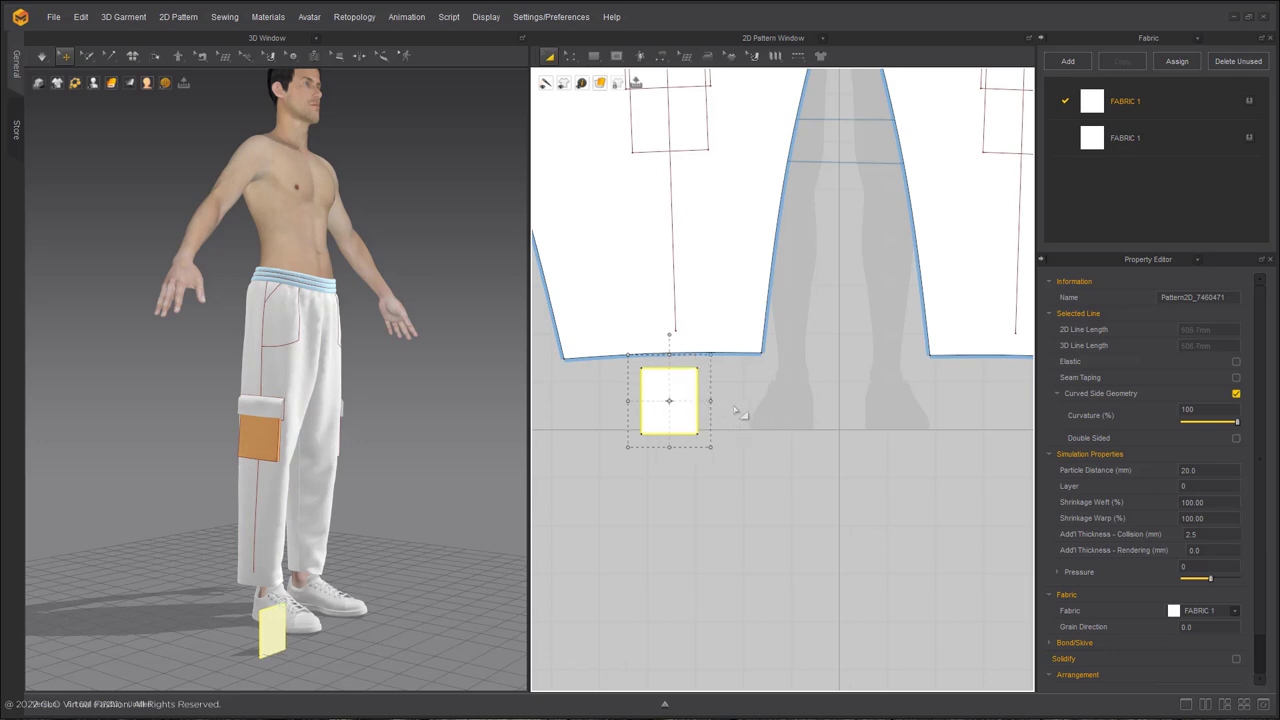
drag(751, 401, 751, 401)
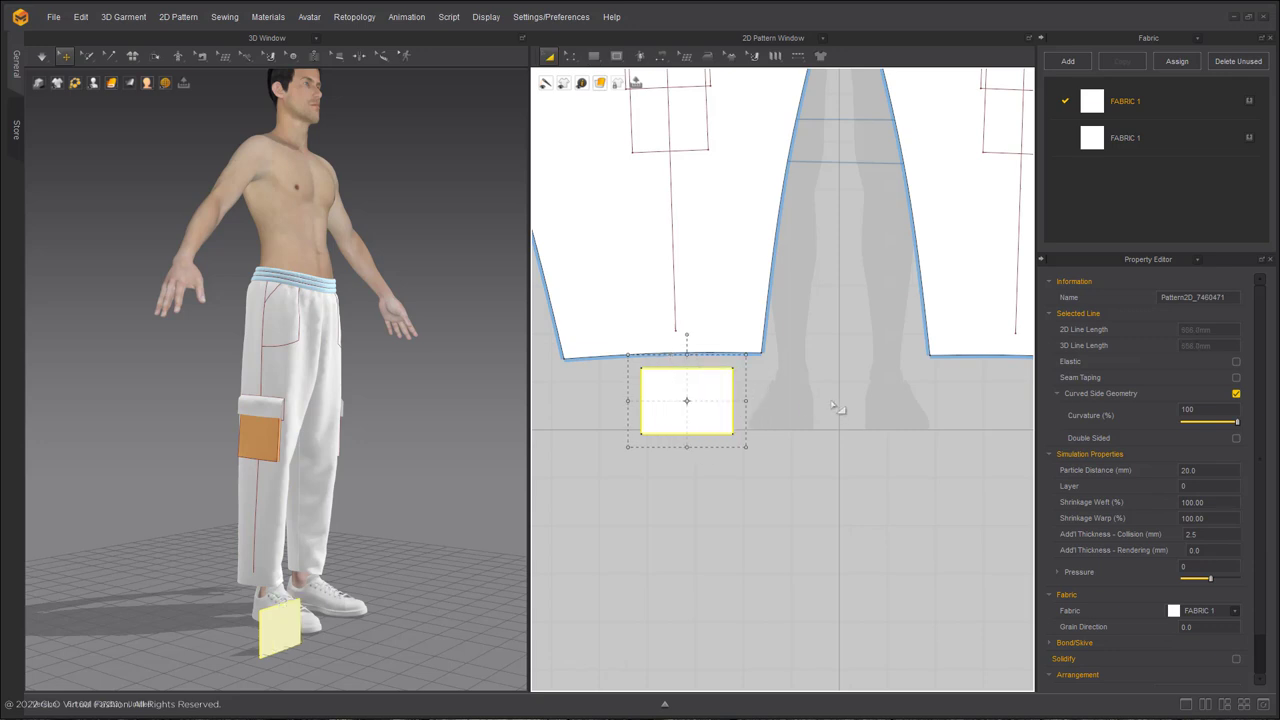
Try to simulate the ankle cuffs into place while pulling the leg fabric upward
scroll(839, 412, down, 2)
middle_drag(839, 412, 748, 399)
drag(384, 425, 374, 450)
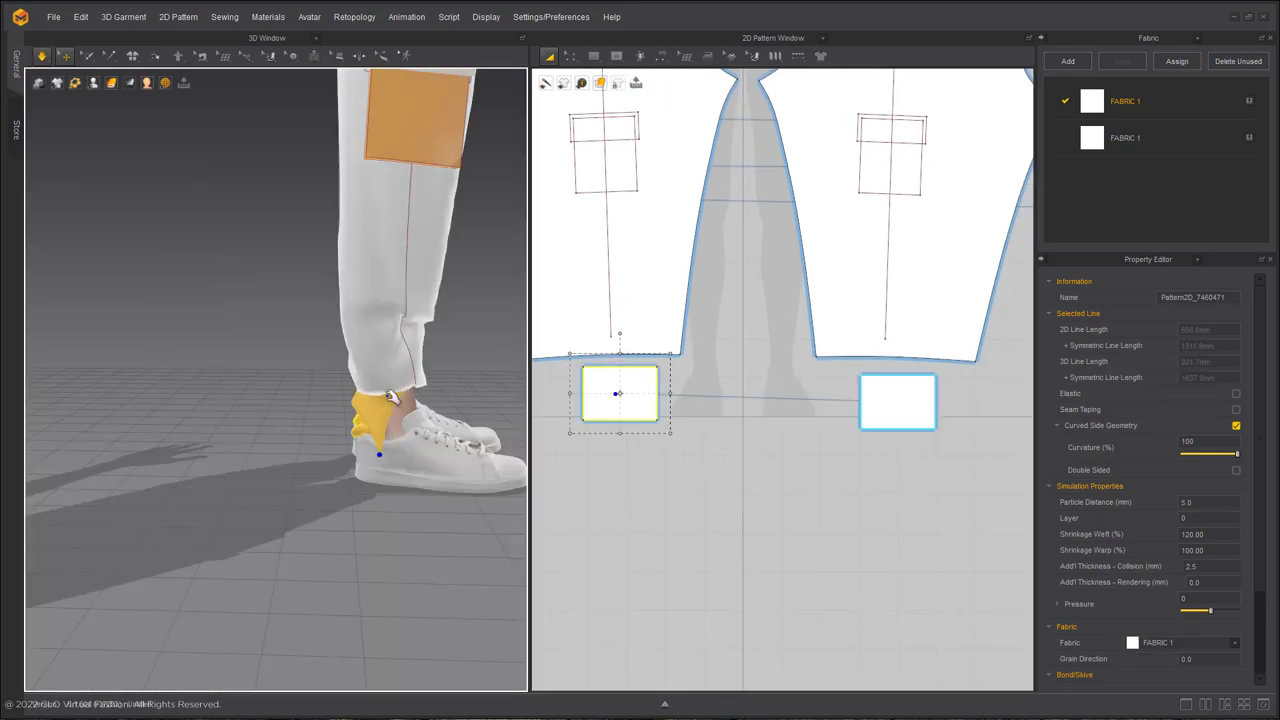
drag(393, 308, 409, 250)
key(space)
right_click(378, 377)
click(474, 393)
right_drag(474, 397, 349, 332)
key(space)
key(space)
Place the ankle cuff on the ankle's arrangement point, adjust its position, and simulate it
click(318, 367)
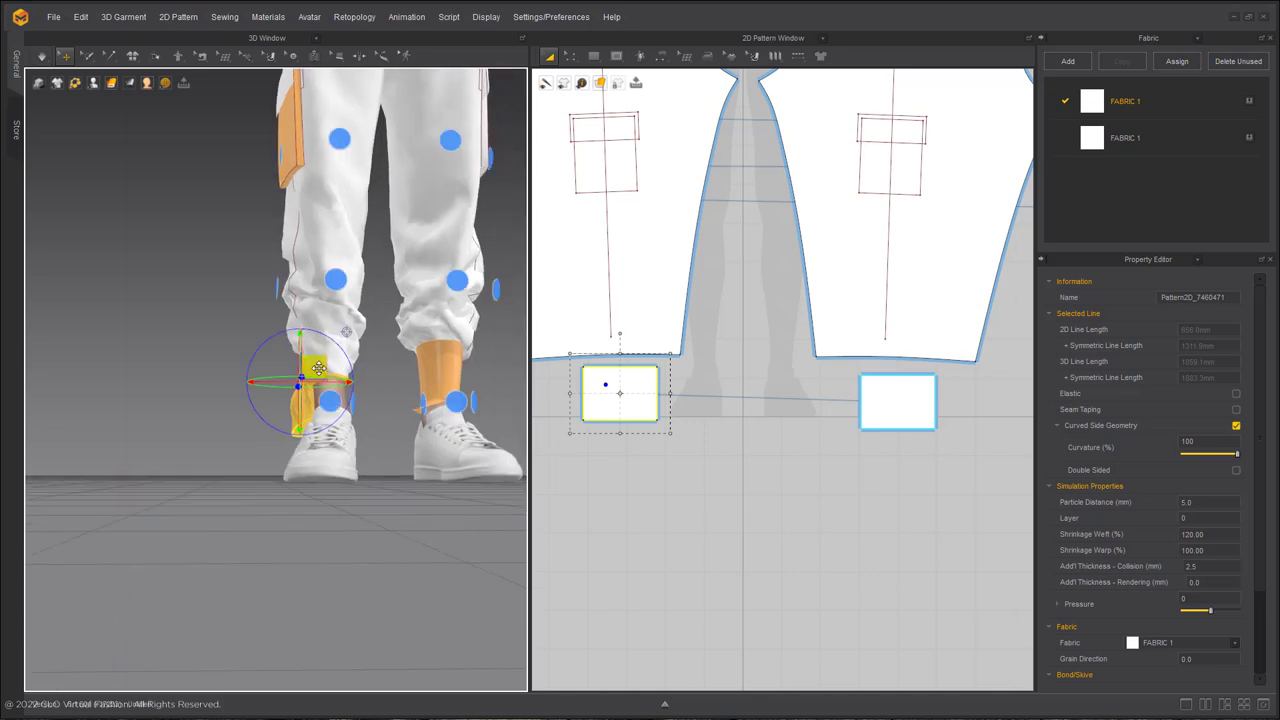
click(330, 401)
right_drag(331, 401, 415, 450)
click(288, 510)
click(395, 378)
drag(395, 378, 377, 382)
key(space)
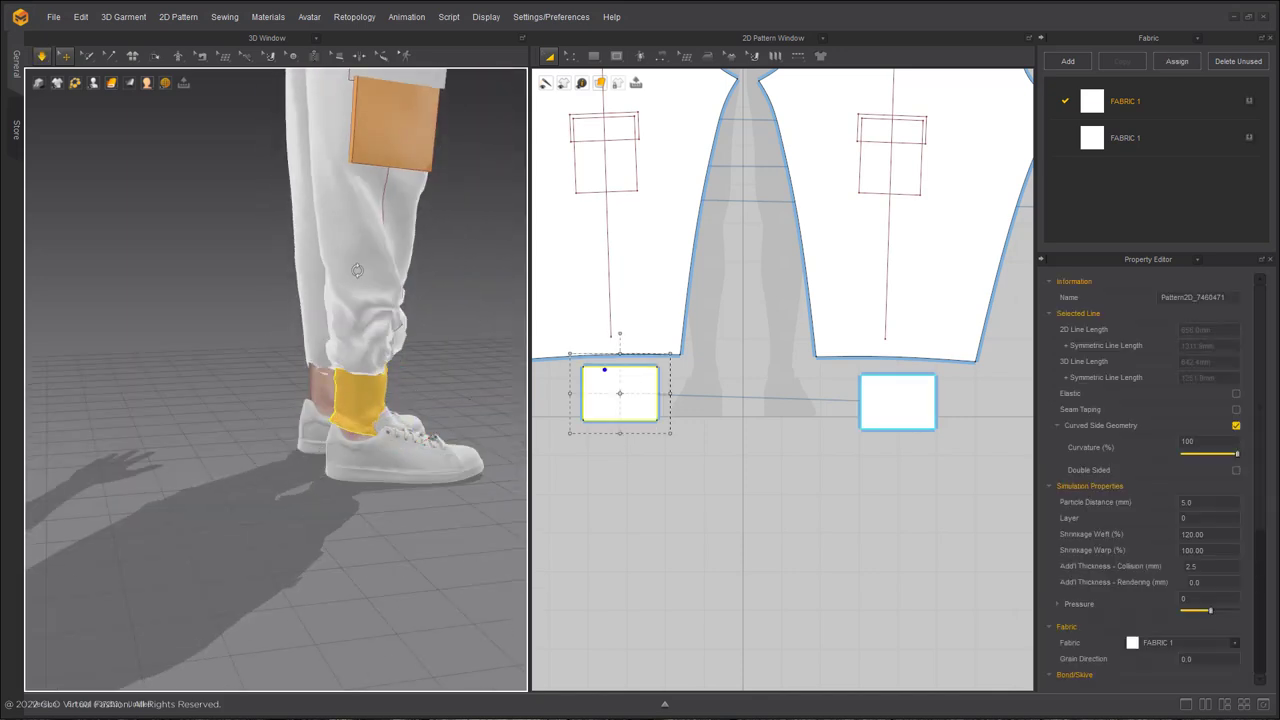
Try to arrange and simulate the cuff on the other ankle, and undo the last change
right_drag(506, 394, 315, 335)
drag(313, 335, 346, 249)
click(432, 405)
right_drag(448, 404, 450, 470)
scroll(457, 265, up, 3)
click(457, 249)
right_drag(457, 249, 520, 238)
key(space)
key(space)
key(ctrl+z)
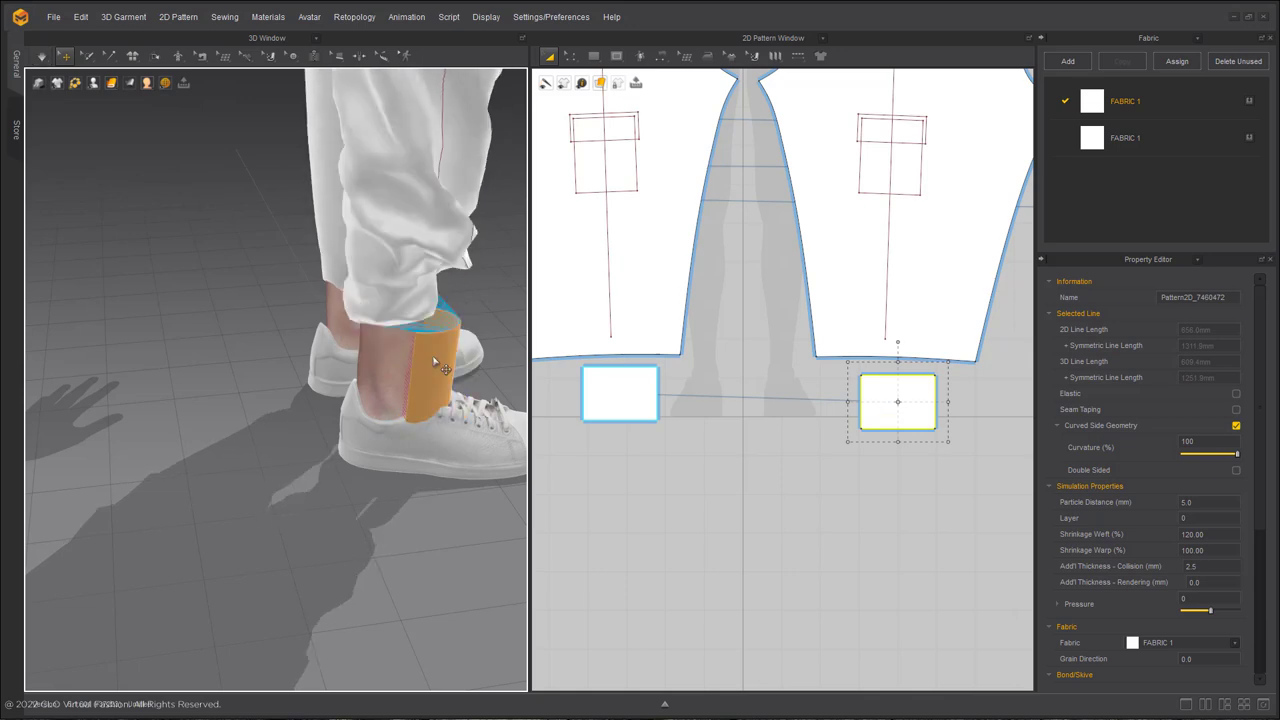
Try to reposition the cuffs around the ankles with another simulation and fresh arrangement
right_drag(401, 356, 445, 316)
click(480, 328)
key(space)
drag(368, 350, 498, 457)
click(508, 356)
key(2)
click(452, 392)
right_drag(450, 392, 204, 445)
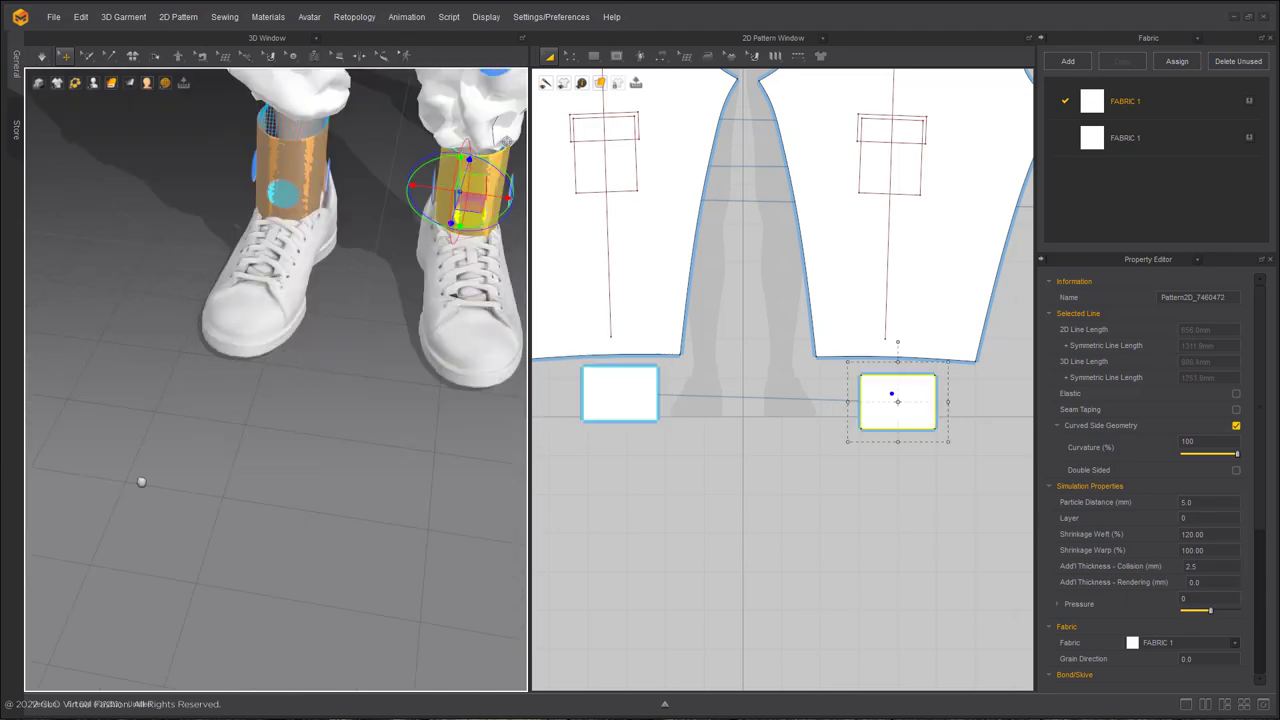
Assign both cuffs to new arrangement points around the ankles and simulate them
middle_drag(506, 141, 156, 209)
right_drag(156, 209, 323, 417)
middle_drag(160, 430, 314, 406)
scroll(314, 406, up, 3)
click(242, 372)
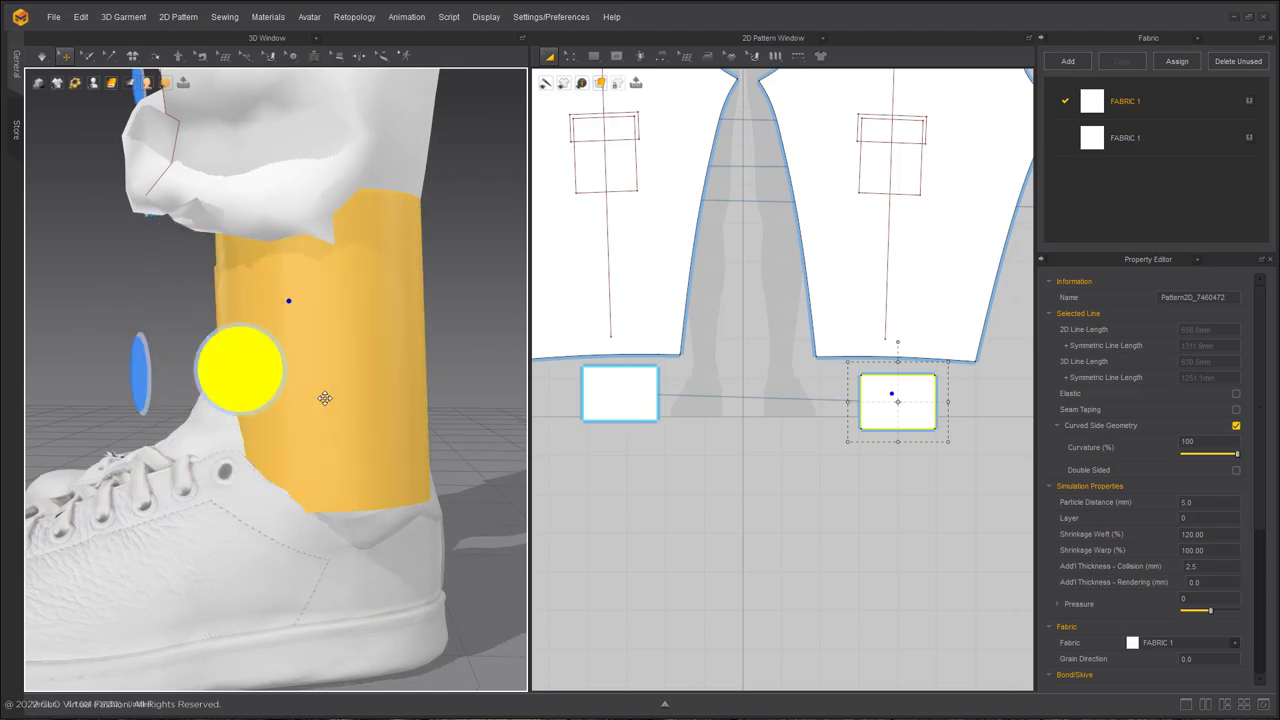
right_drag(325, 398, 130, 378)
click(355, 357)
right_drag(355, 357, 290, 383)
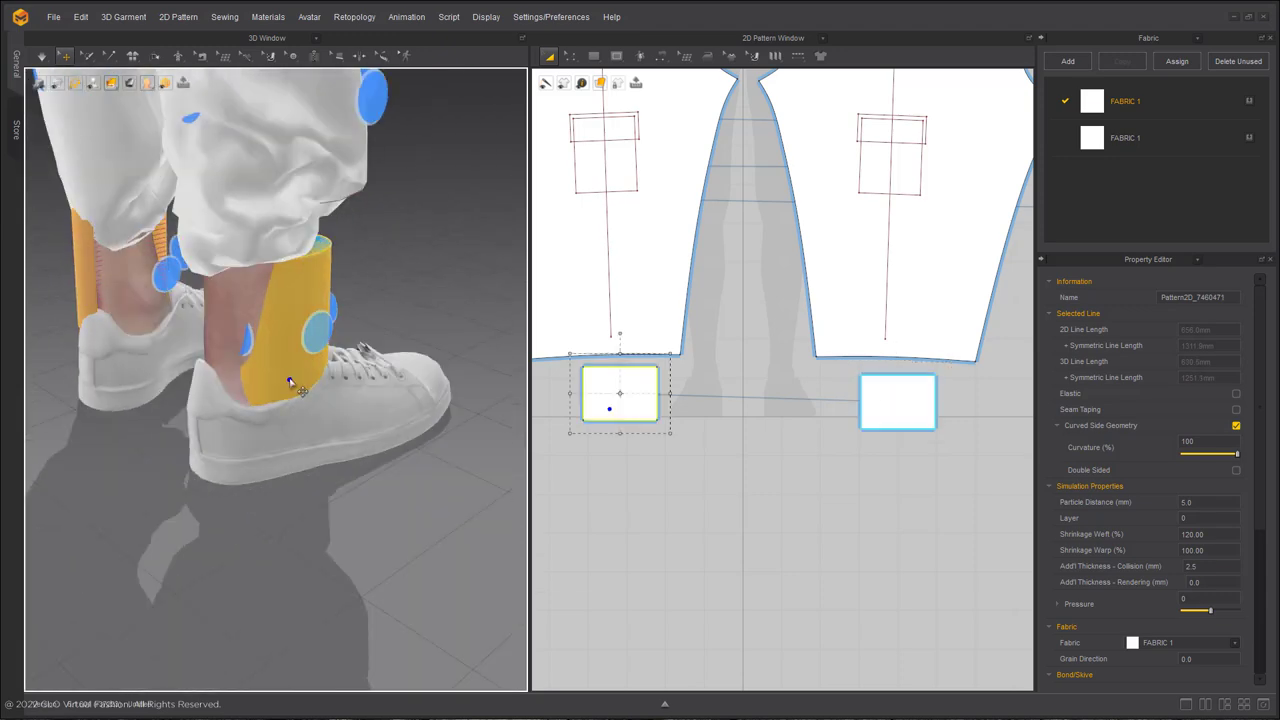
key(space)
Pull the leg fabric and the cuff into shape above the shoe during simulation
drag(129, 168, 142, 88)
click(125, 275)
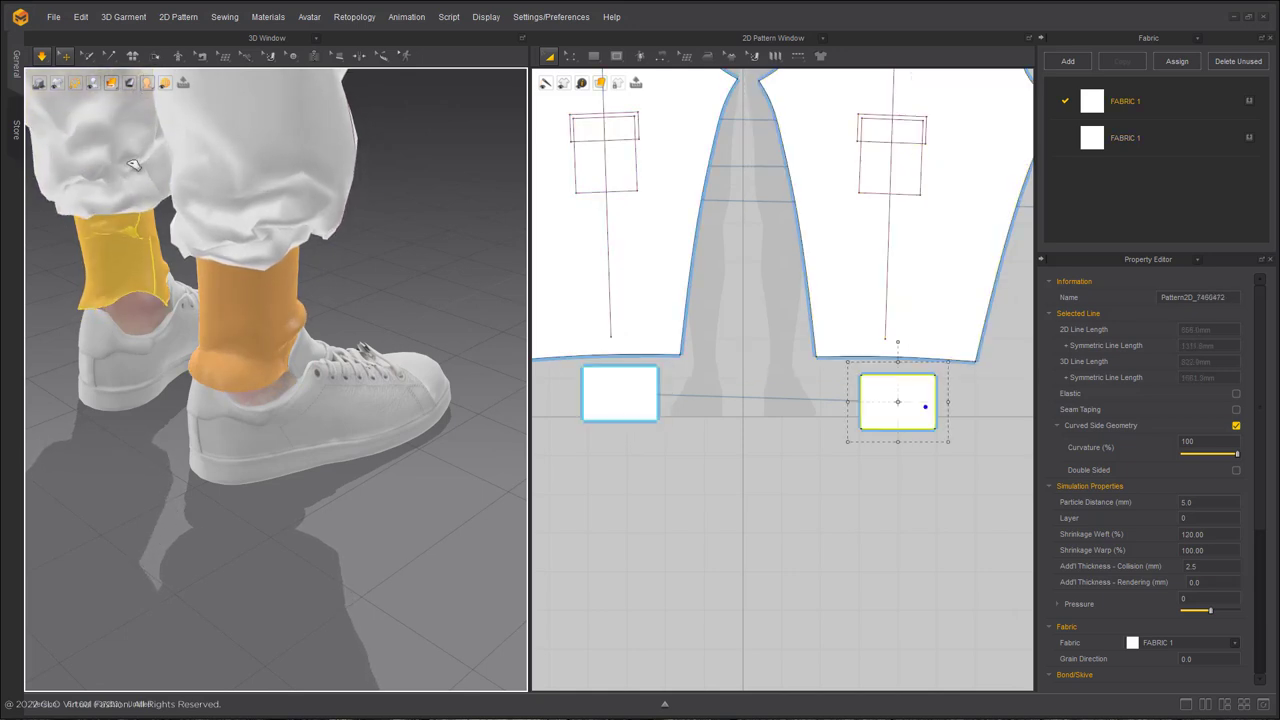
click(105, 160)
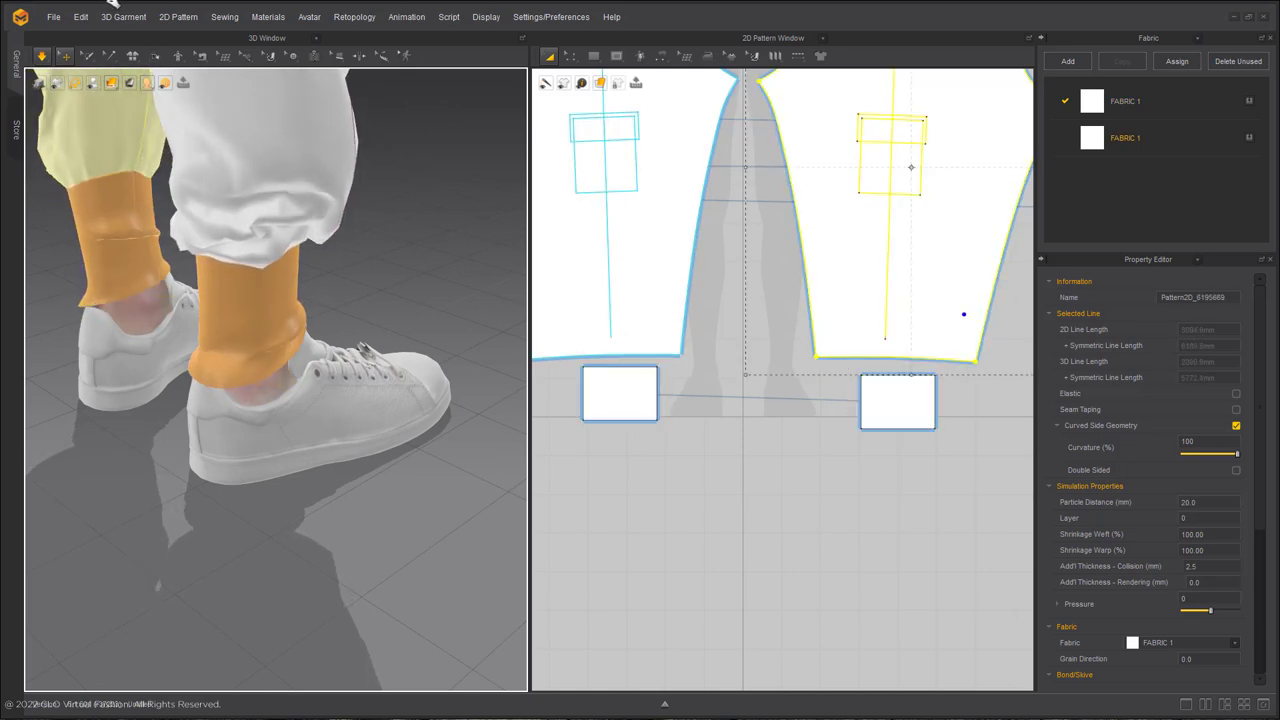
Set the weft shrinkage of both ankle cuffs to 150%
click(123, 243)
shift+click(274, 306)
drag(1231, 538, 1172, 537)
text(150)
key(Return)
Pull up the leg fabric, turn off strengthening on both ankle cuffs, and run the simulation
right_drag(475, 284, 367, 296)
drag(335, 238, 320, 4)
click(346, 285)
right_drag(462, 268, 389, 267)
shift+click(230, 300)
key(ctrl+h)
middle_drag(208, 300, 382, 212)
key(space)
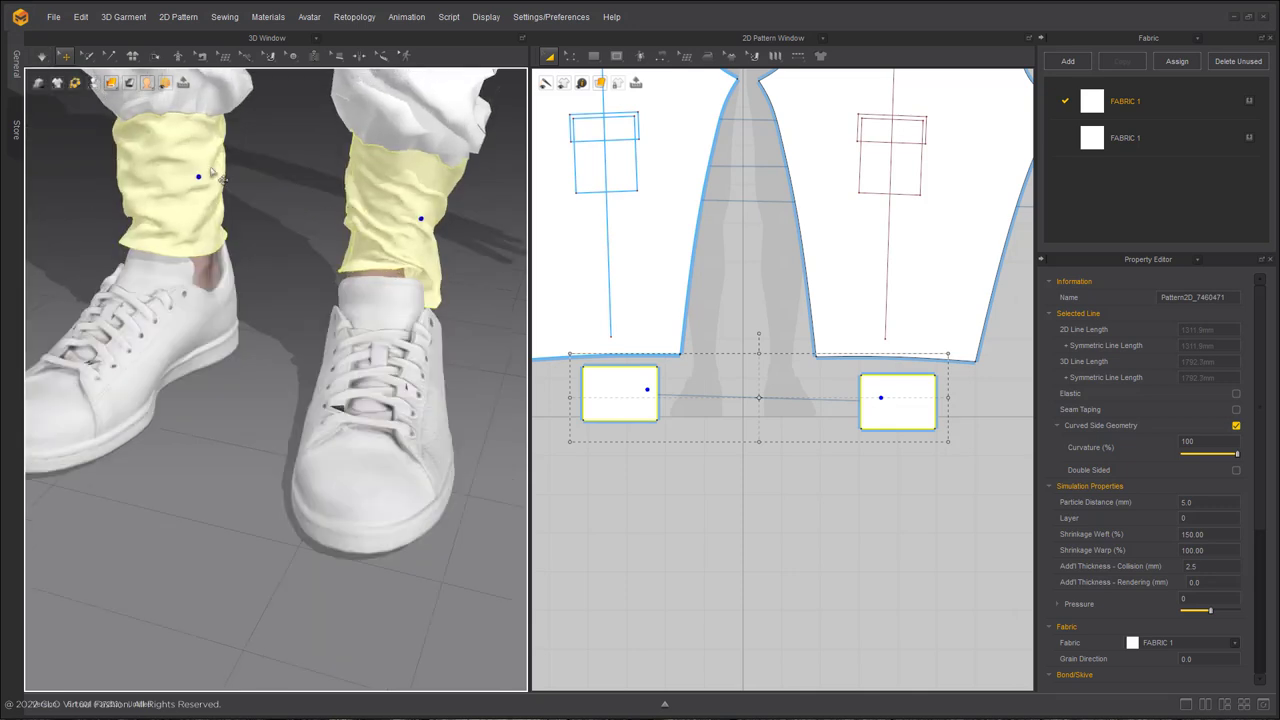
Set the weft shrinkage of both ankle cuffs to 130% and simulate again
key(space)
click(1193, 532)
key(space)
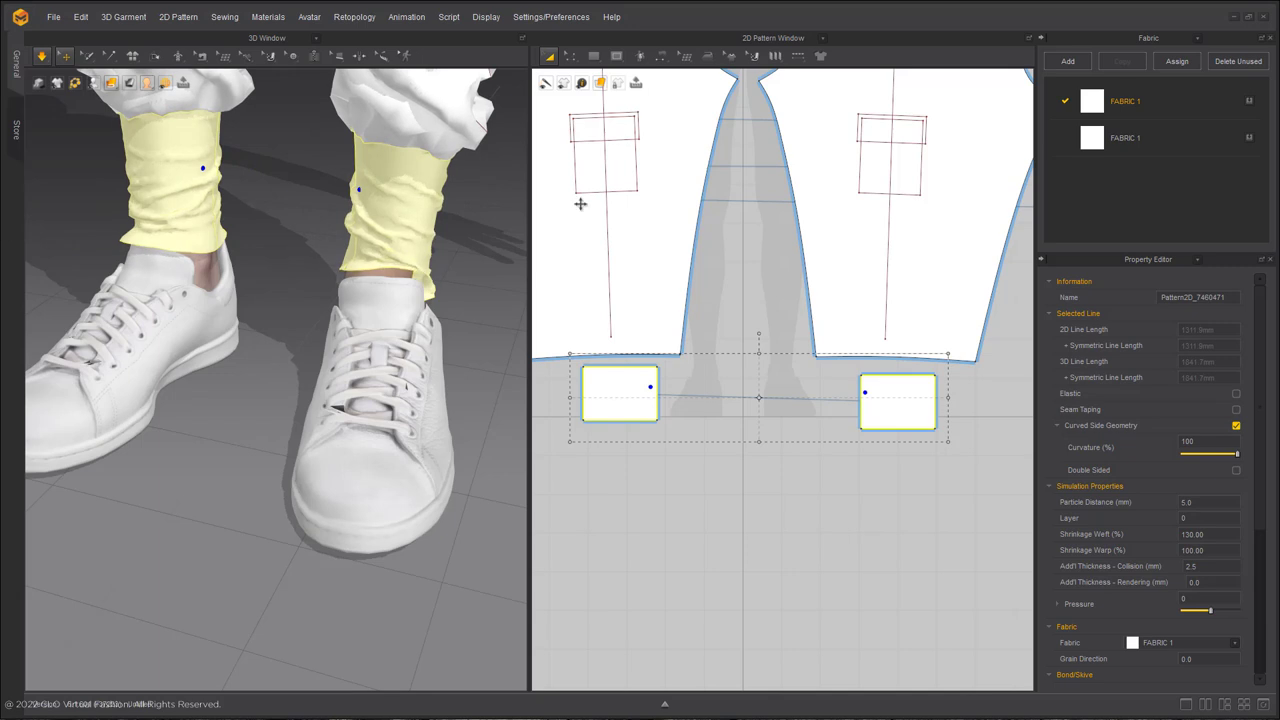
Smooth the leg hem and cuffs during simulation, strengthen both cuffs again, and check the fit around the ankles
drag(377, 113, 358, 25)
click(178, 182)
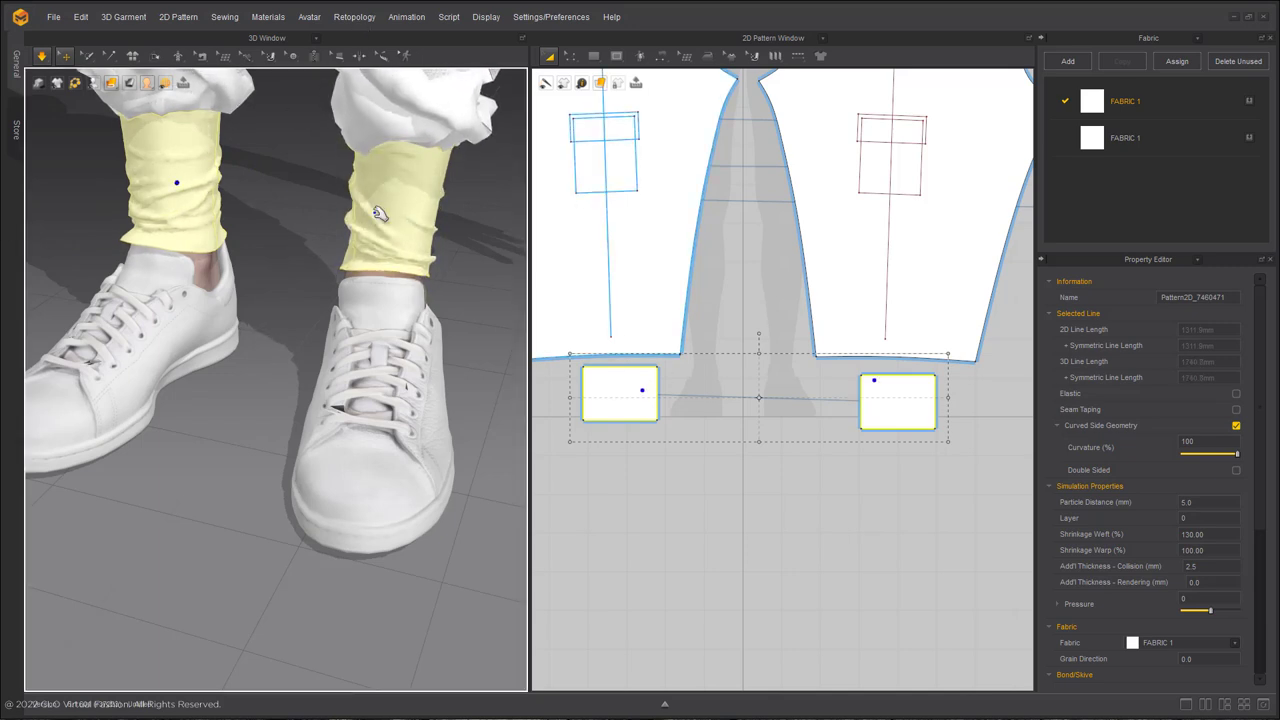
click(420, 216)
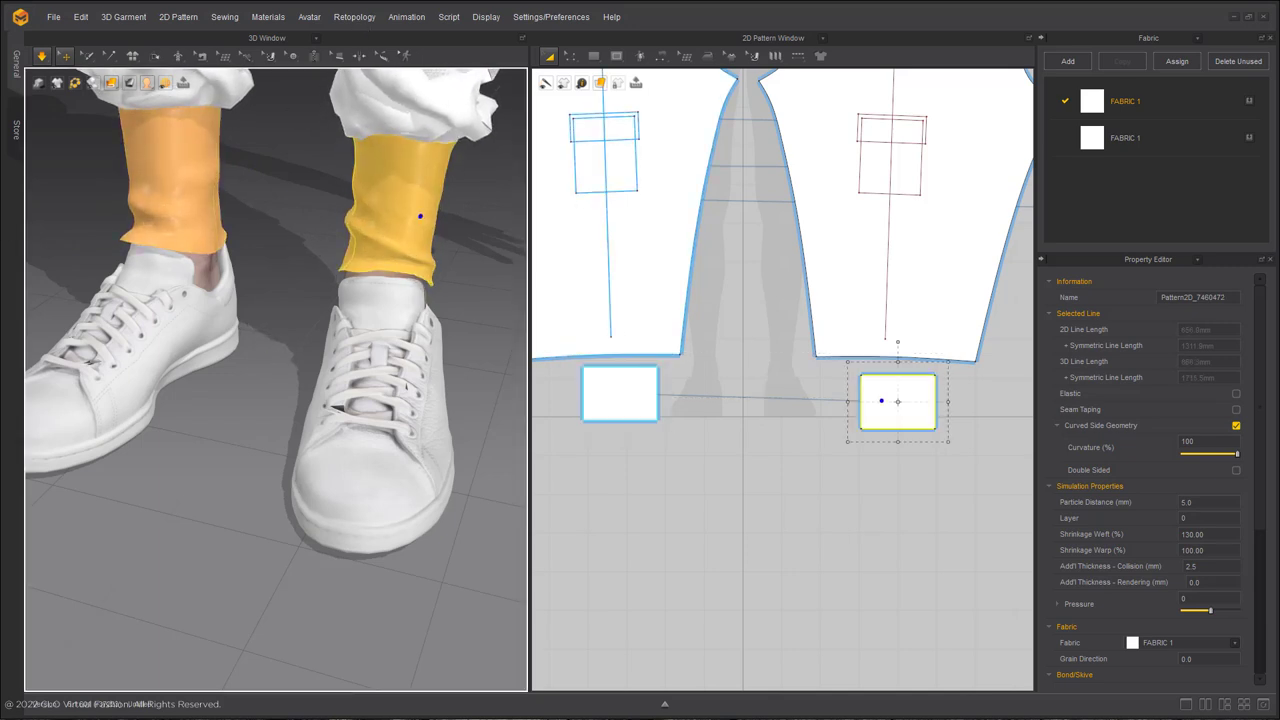
right_drag(500, 90, 466, 56)
scroll(412, 190, down, 3)
middle_drag(412, 195, 358, 380)
right_drag(348, 358, 308, 489)
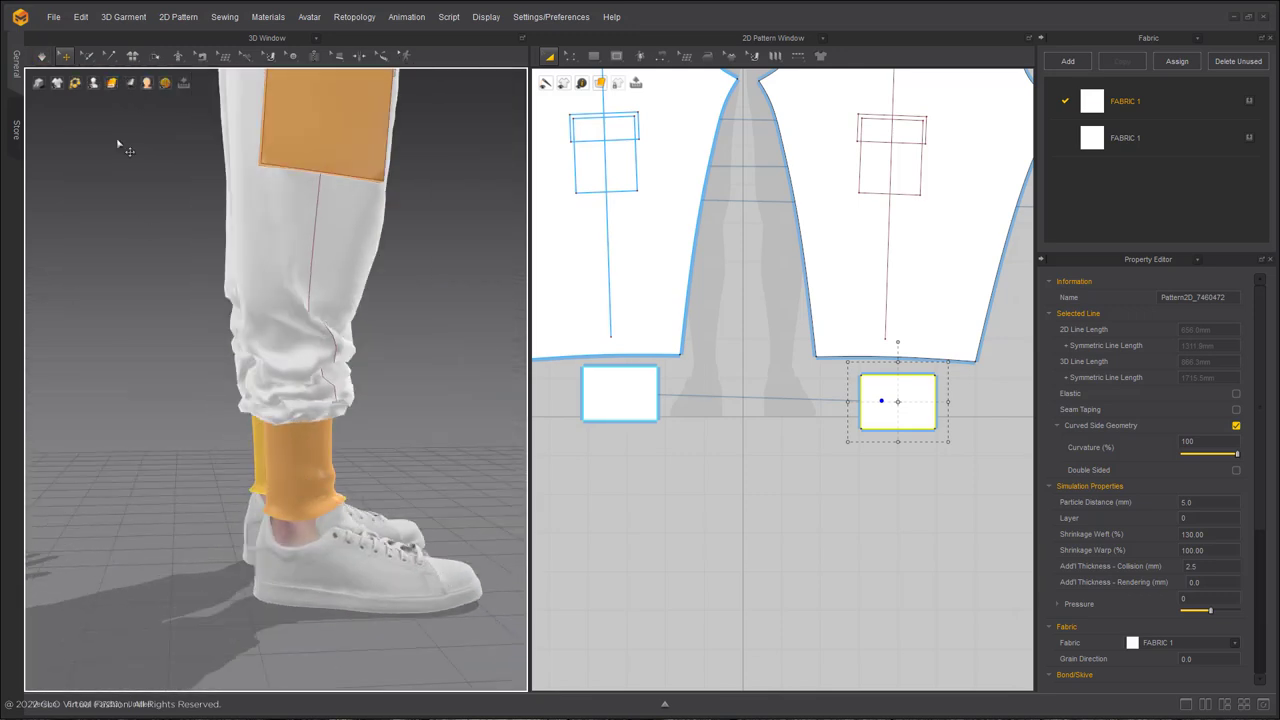
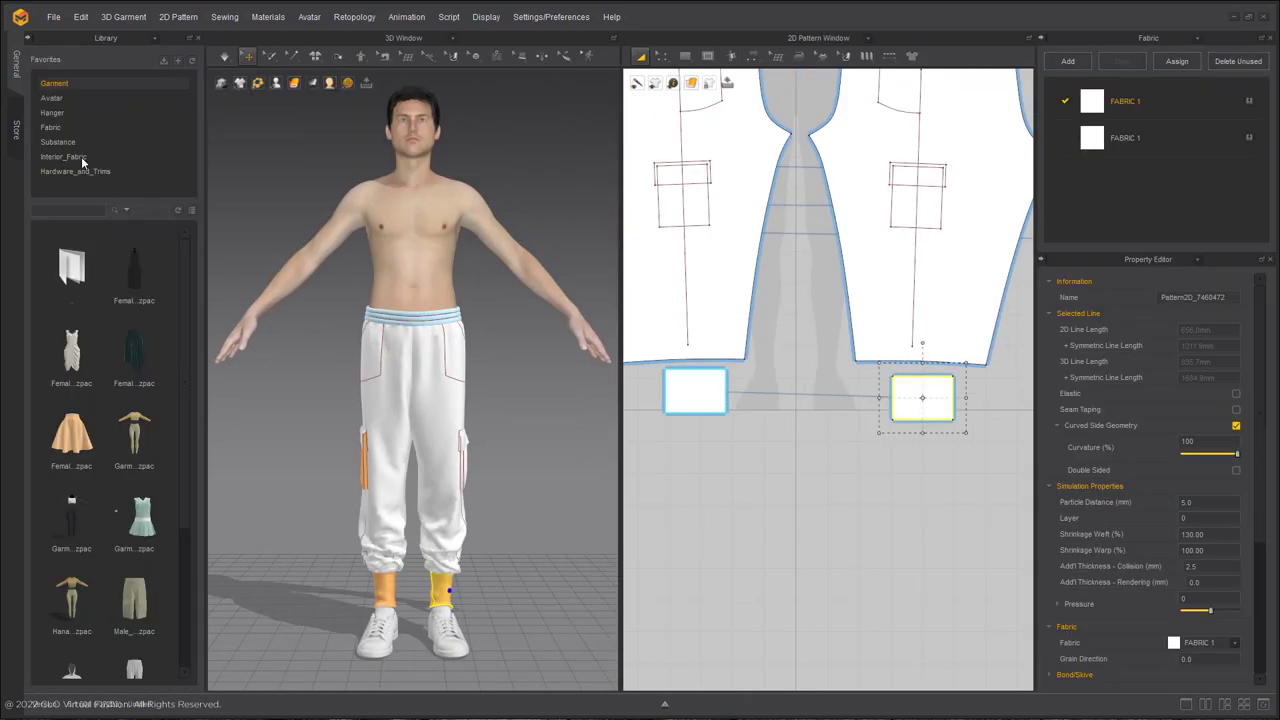
Replace the avatar's white sneakers with black shoes from the Male_V2 avatar's Shoes library folder
click(58, 101)
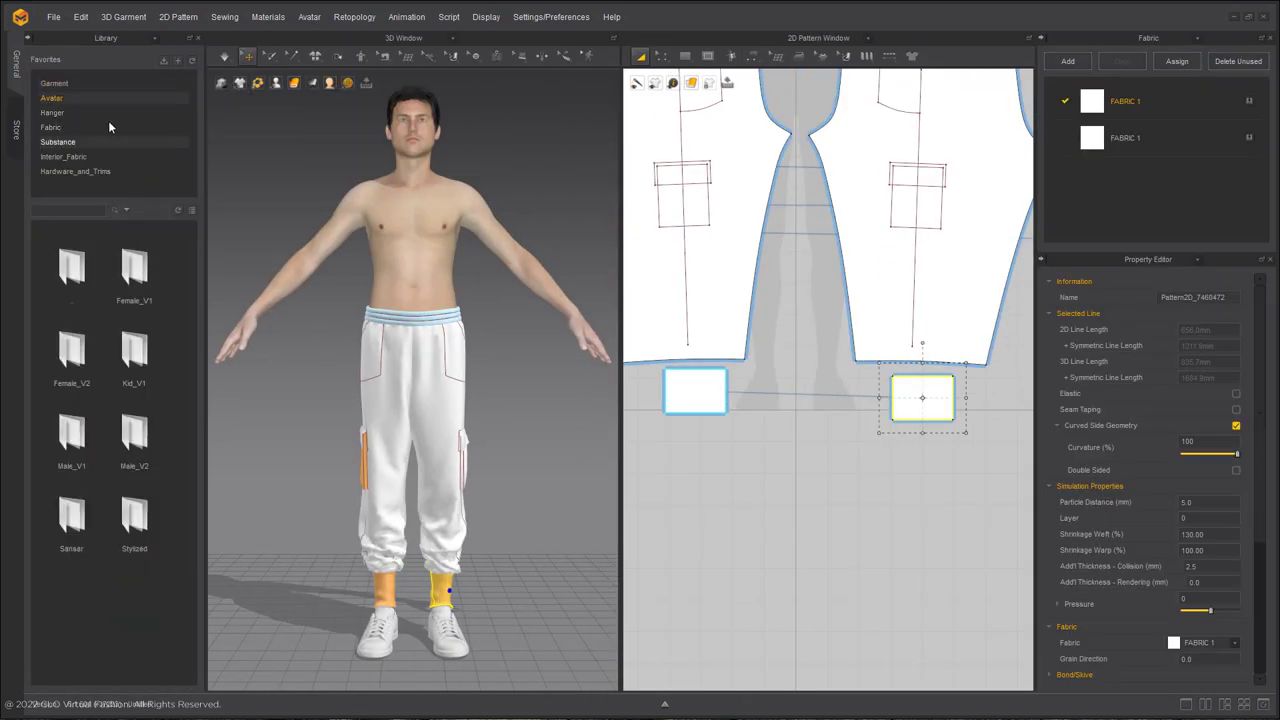
double_click(77, 377)
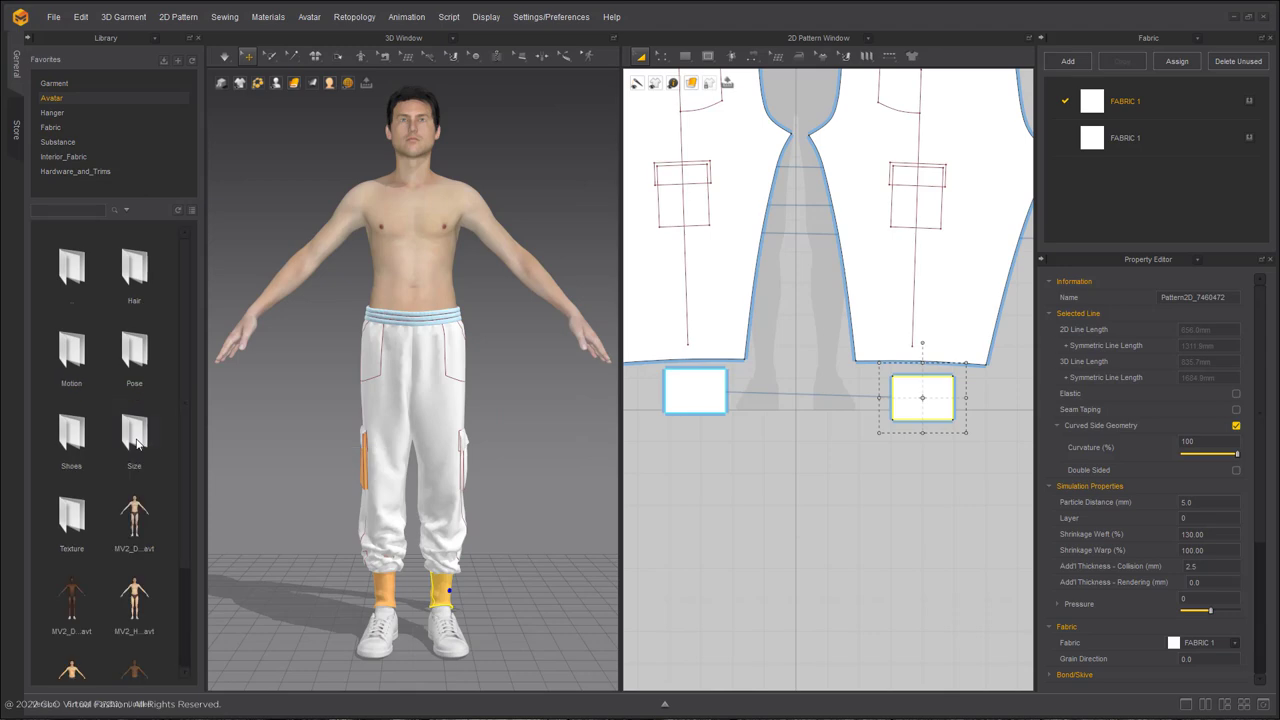
double_click(72, 430)
double_click(84, 427)
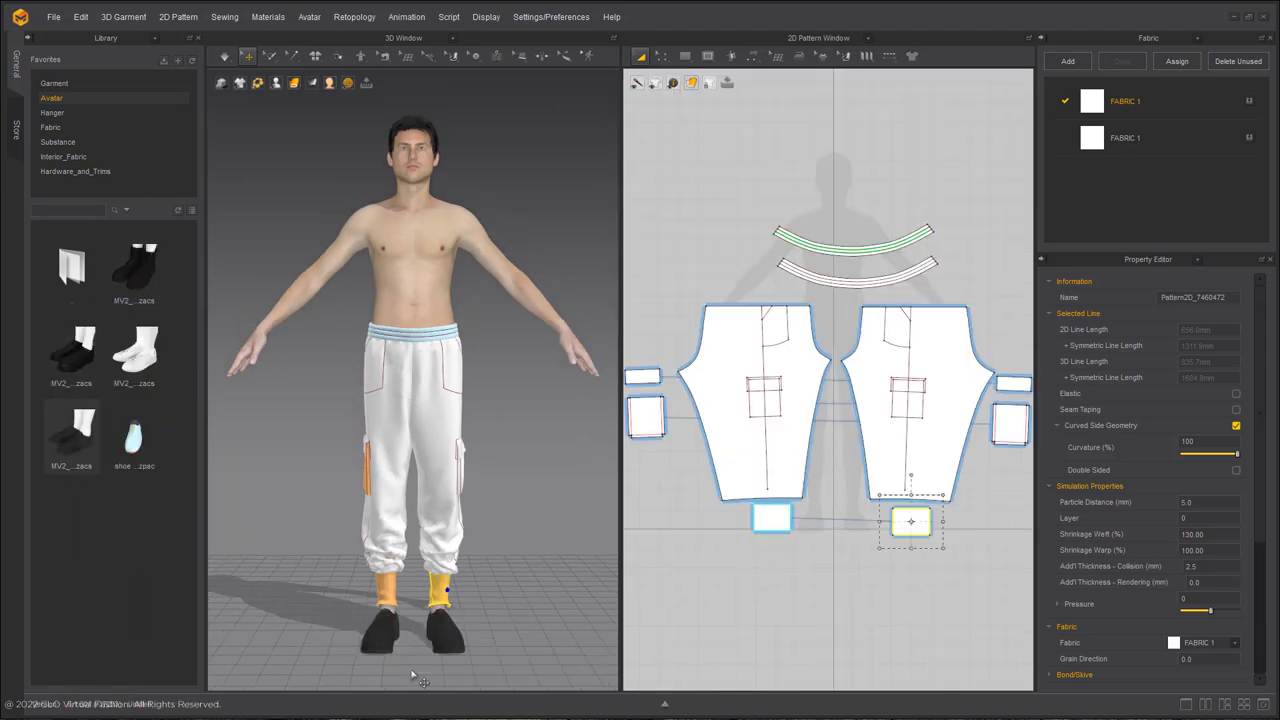
Draw a narrow internal rectangle across the leg pattern's side line above the hem, and paste a copy just below it
click(192, 39)
scroll(360, 403, up, 5)
scroll(714, 371, up, 5)
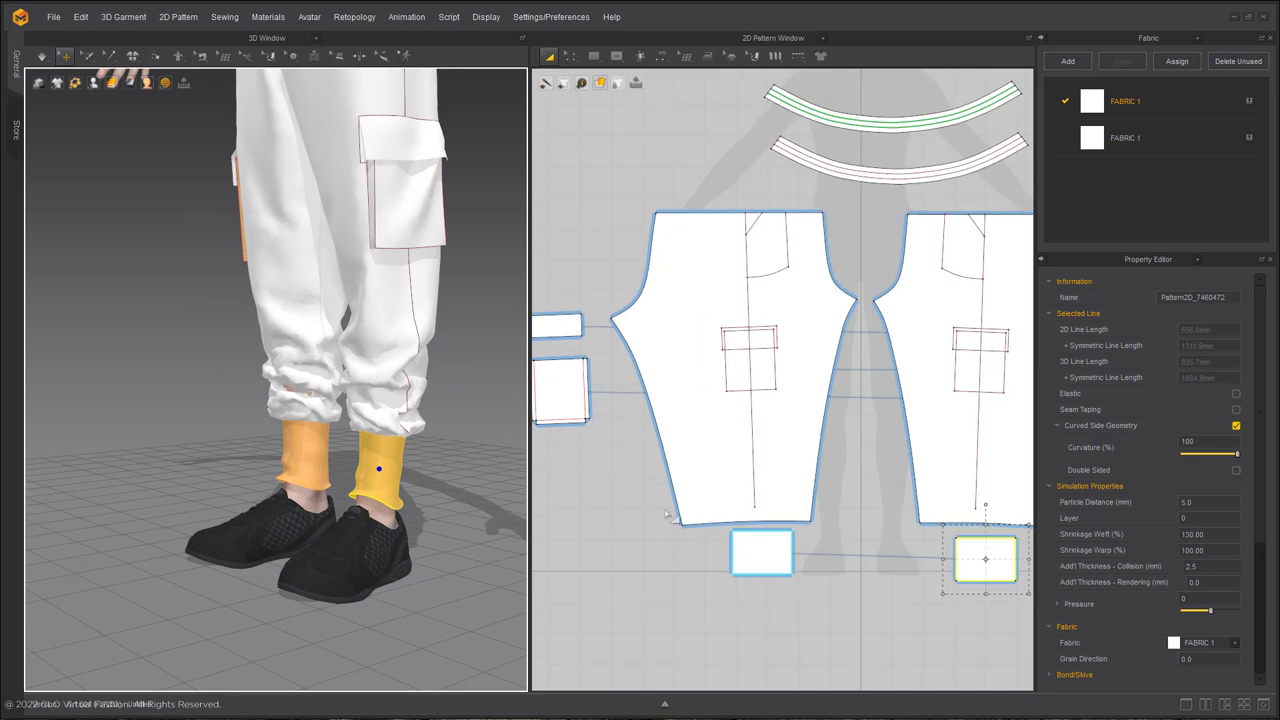
click(616, 56)
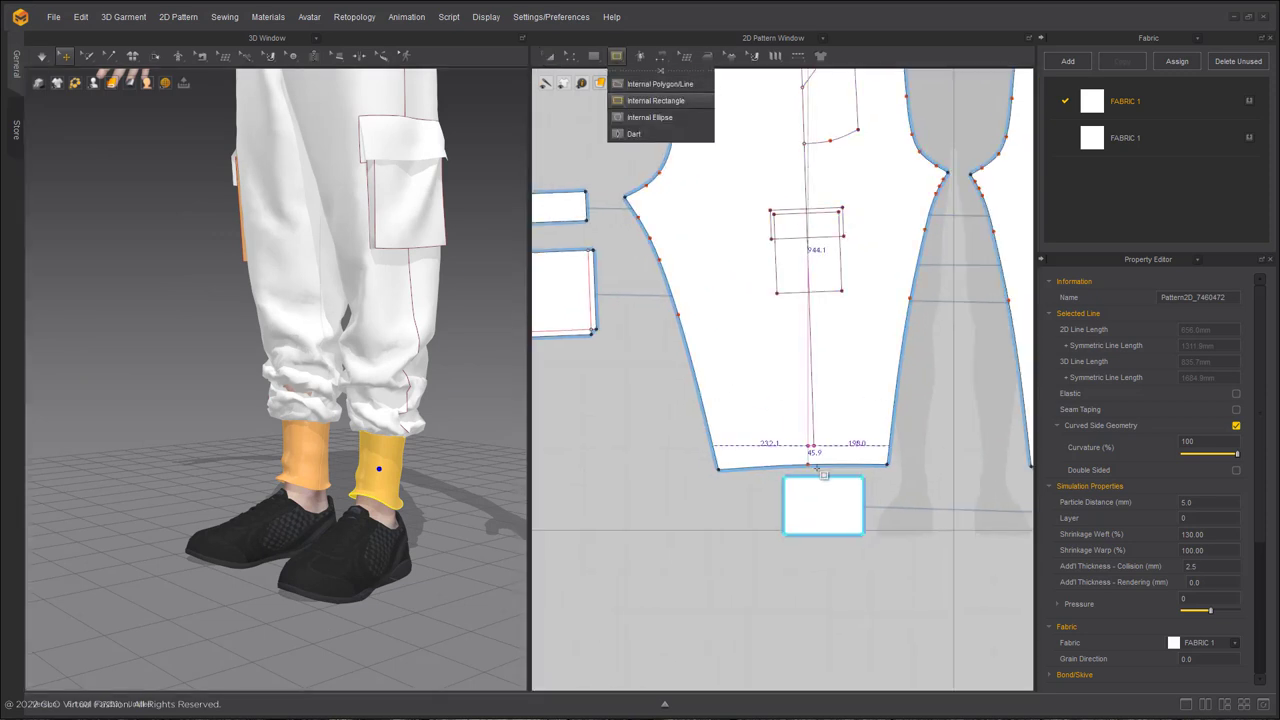
scroll(824, 474, up, 4)
scroll(720, 280, up, 2)
drag(640, 395, 759, 489)
key(a)
key(ctrl+c)
key(ctrl+v)
click(736, 545)
Rotate both small internal rectangles to match the angle of the leg pattern's vertical side line using Parallel to
shift+click(792, 491)
right_click(736, 489)
mouse_move(840, 423)
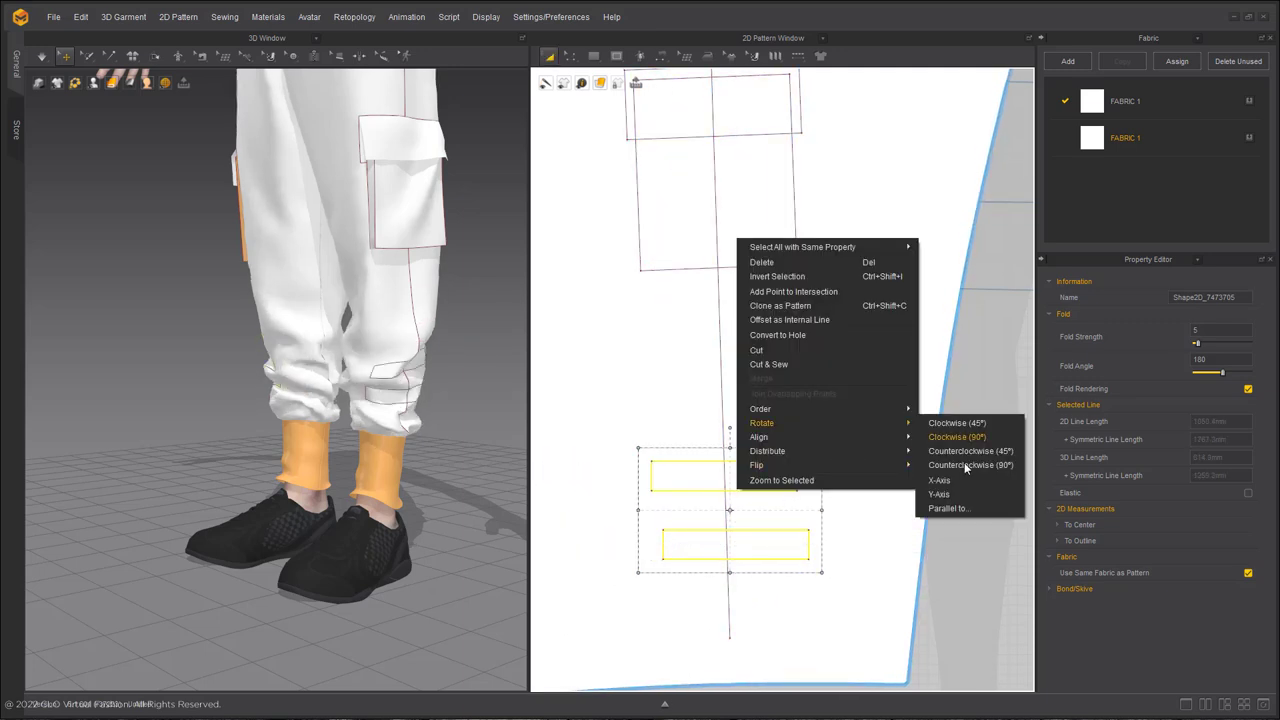
click(945, 508)
click(728, 498)
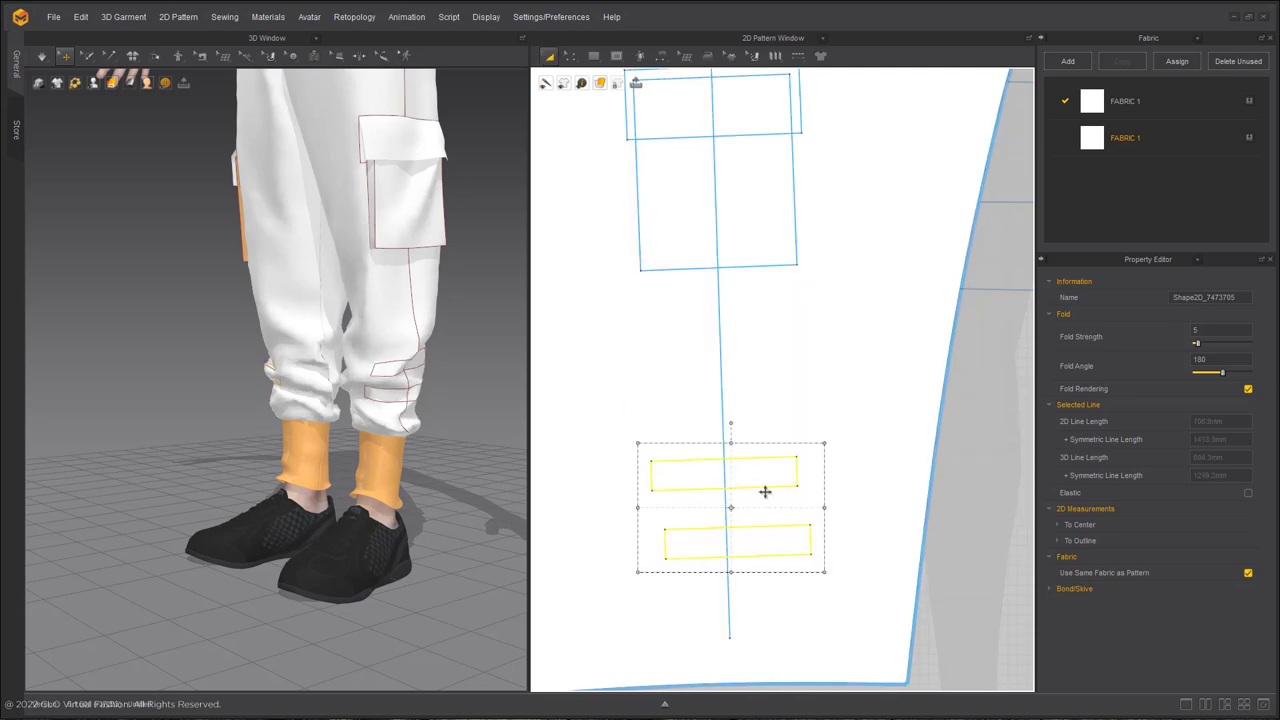
Align the lower small rectangle with the upper one so that both cross the leg's side line evenly
click(754, 548)
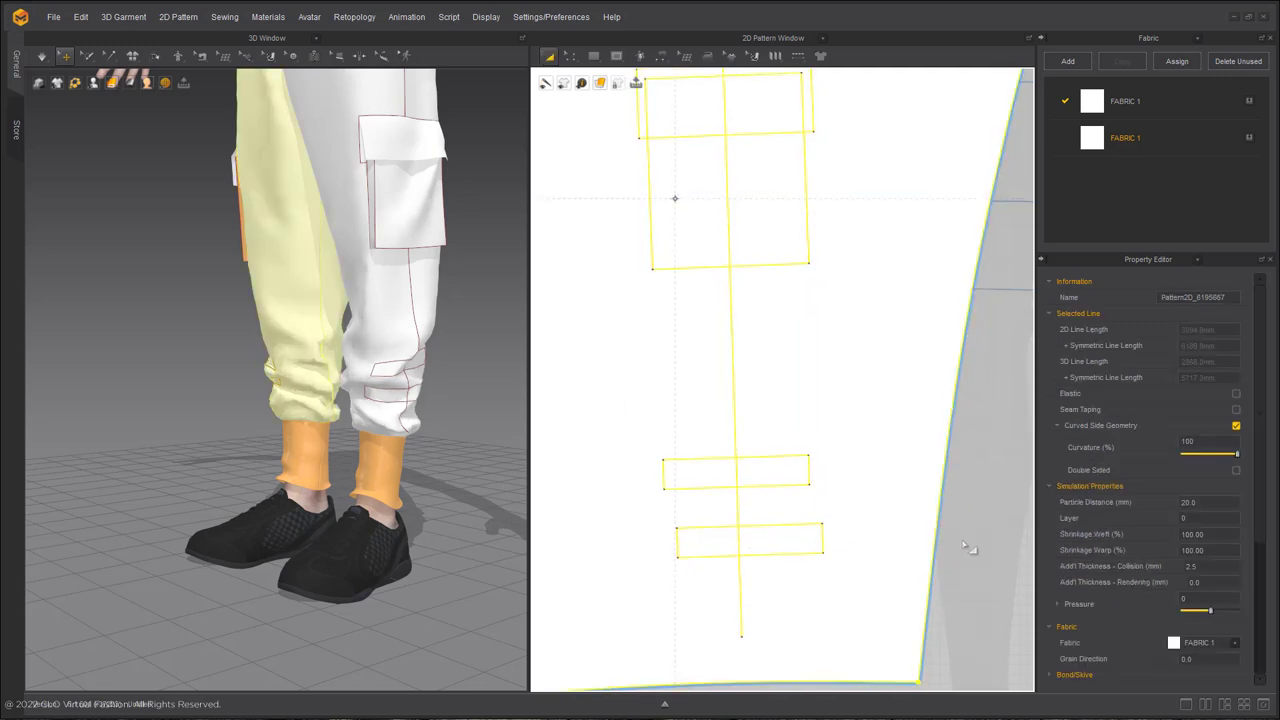
click(822, 540)
drag(800, 546, 800, 545)
click(984, 645)
scroll(760, 478, down, 4)
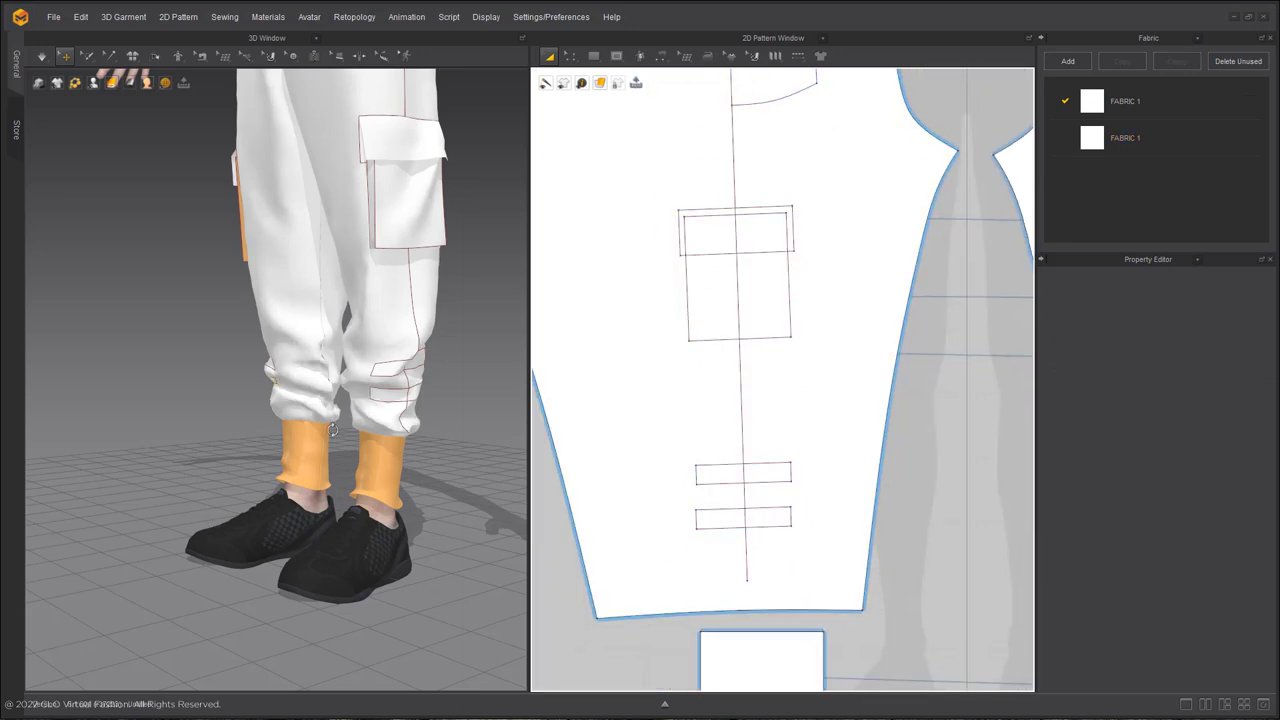
Split the top edge of each small internal rectangle uniformly into 3 segments
right_drag(337, 438, 301, 480)
scroll(757, 534, down, 5)
scroll(777, 563, up, 8)
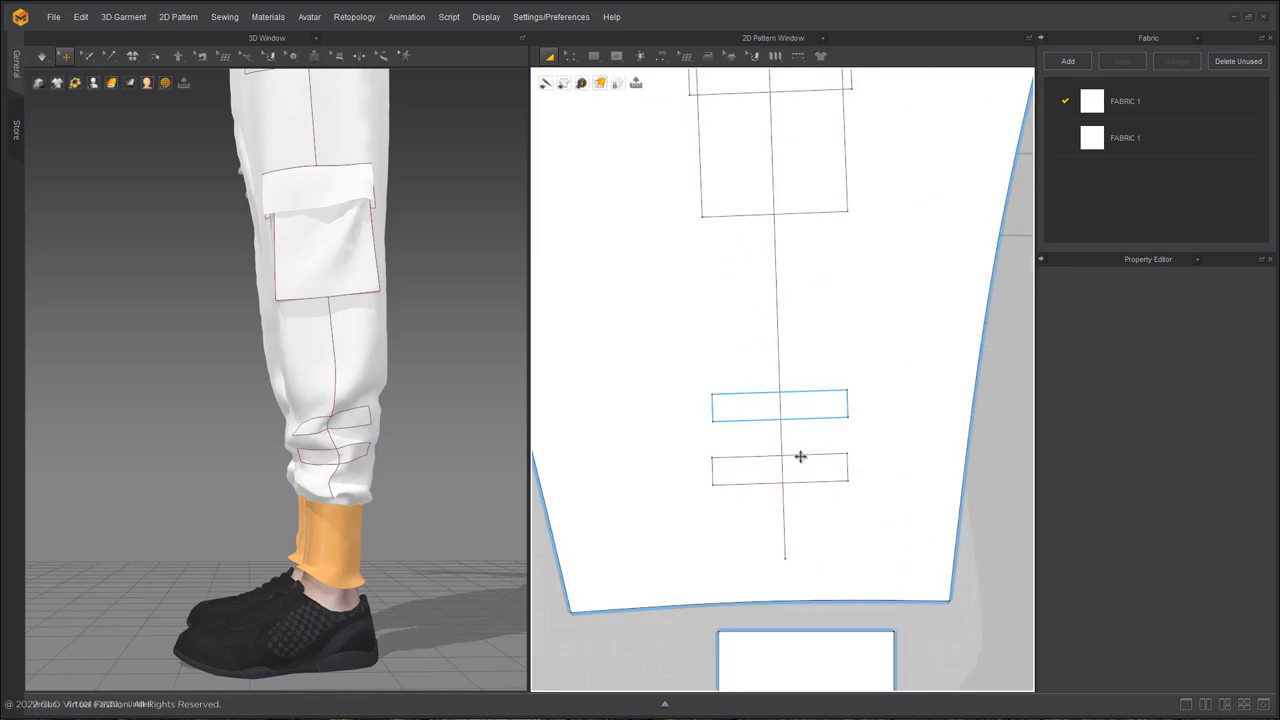
scroll(795, 430, up, 3)
right_click(780, 369)
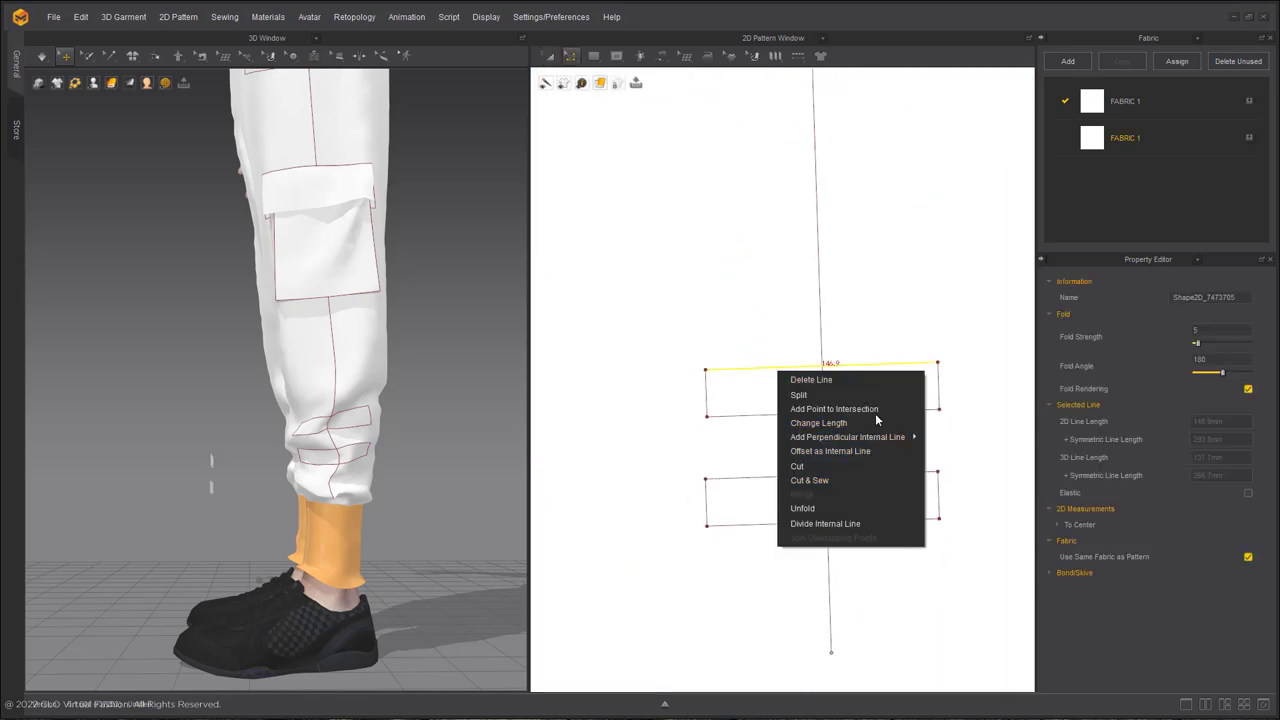
click(799, 395)
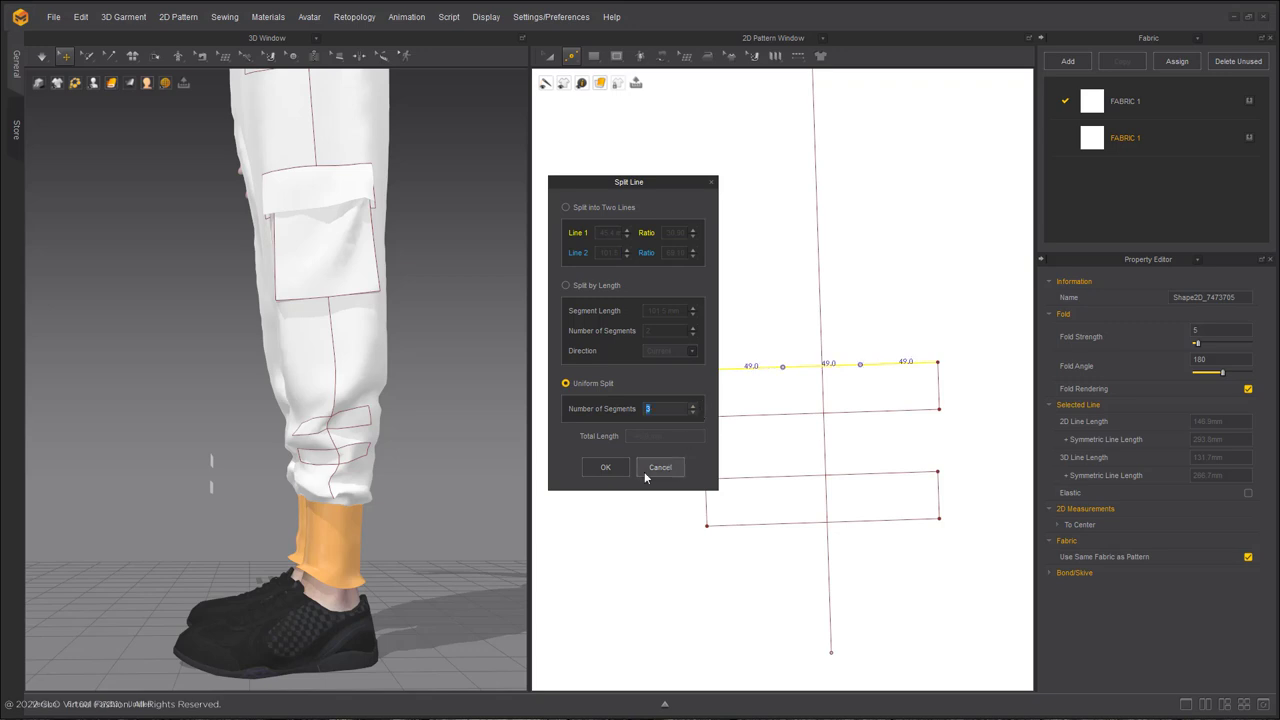
click(605, 467)
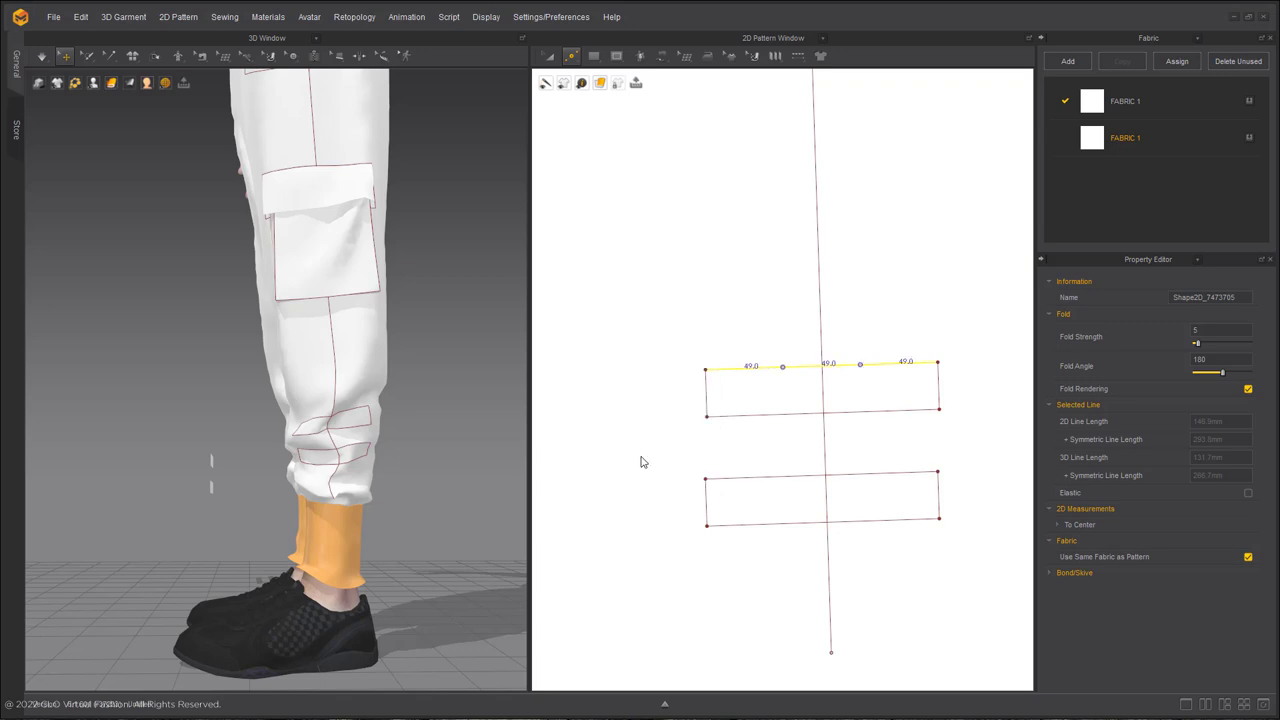
right_click(811, 476)
click(866, 501)
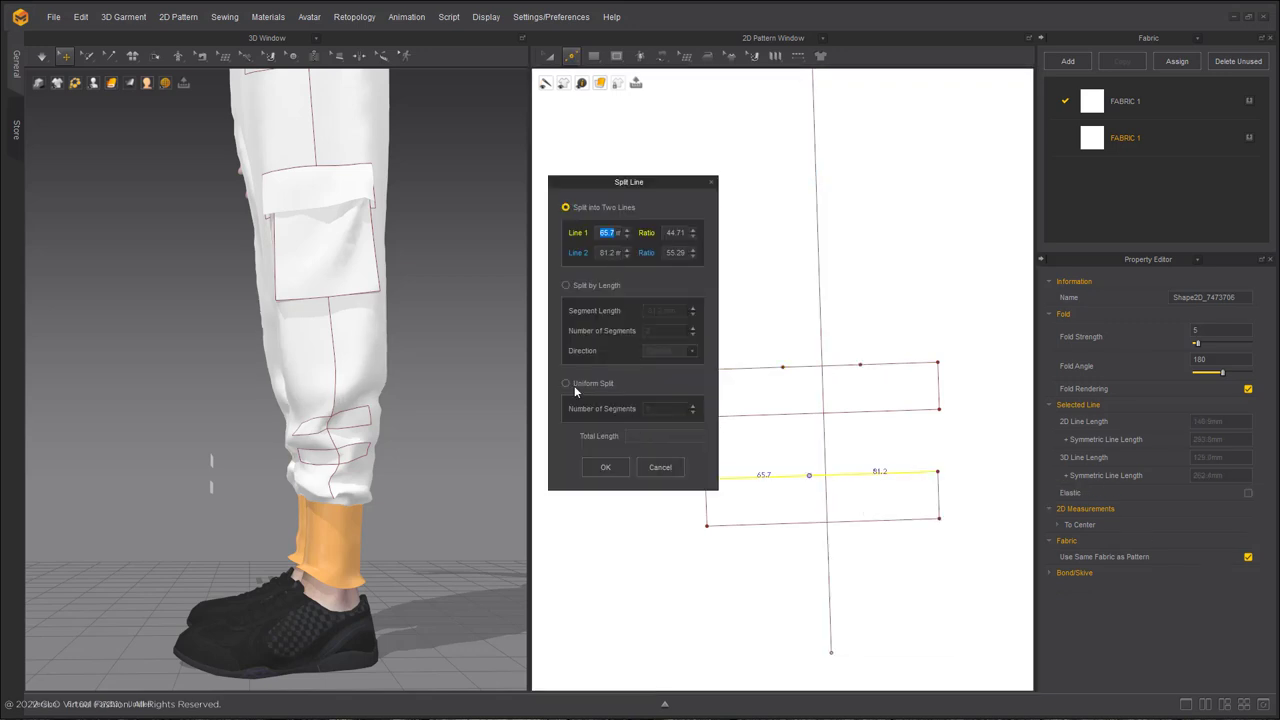
click(603, 469)
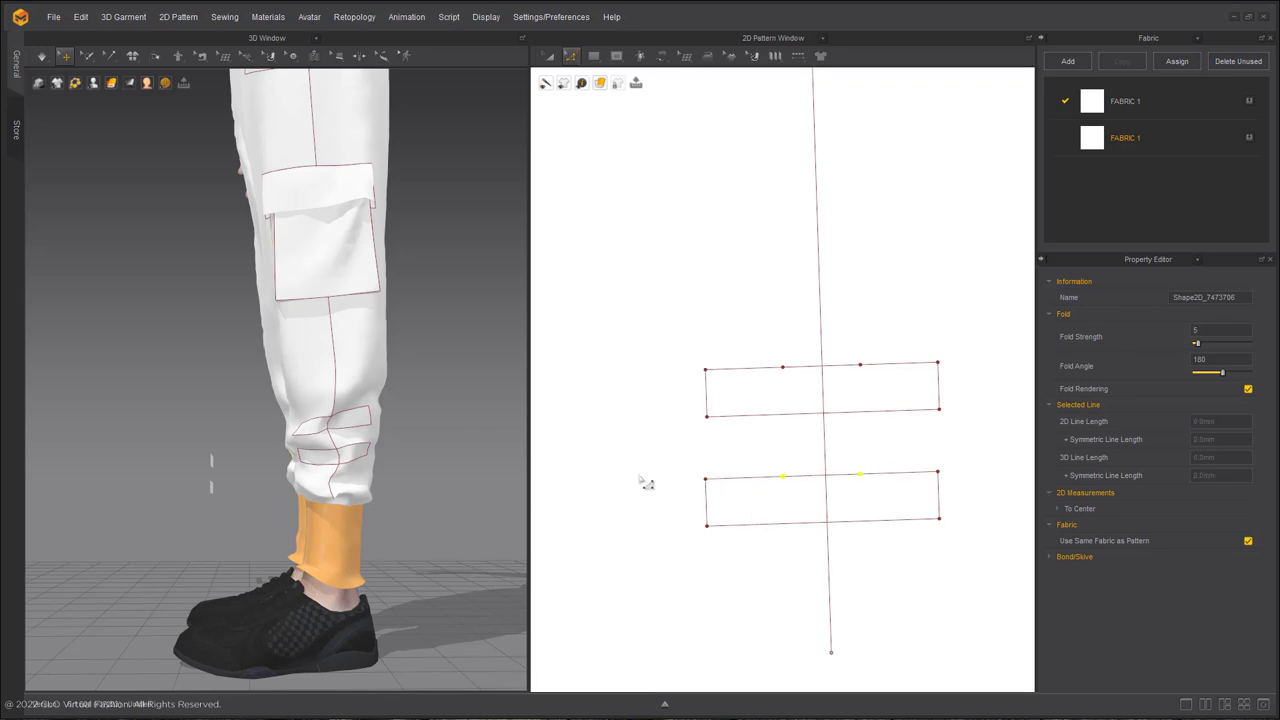
Split the bottom edge of each small internal rectangle uniformly into 3 segments
click(801, 412)
right_click(806, 524)
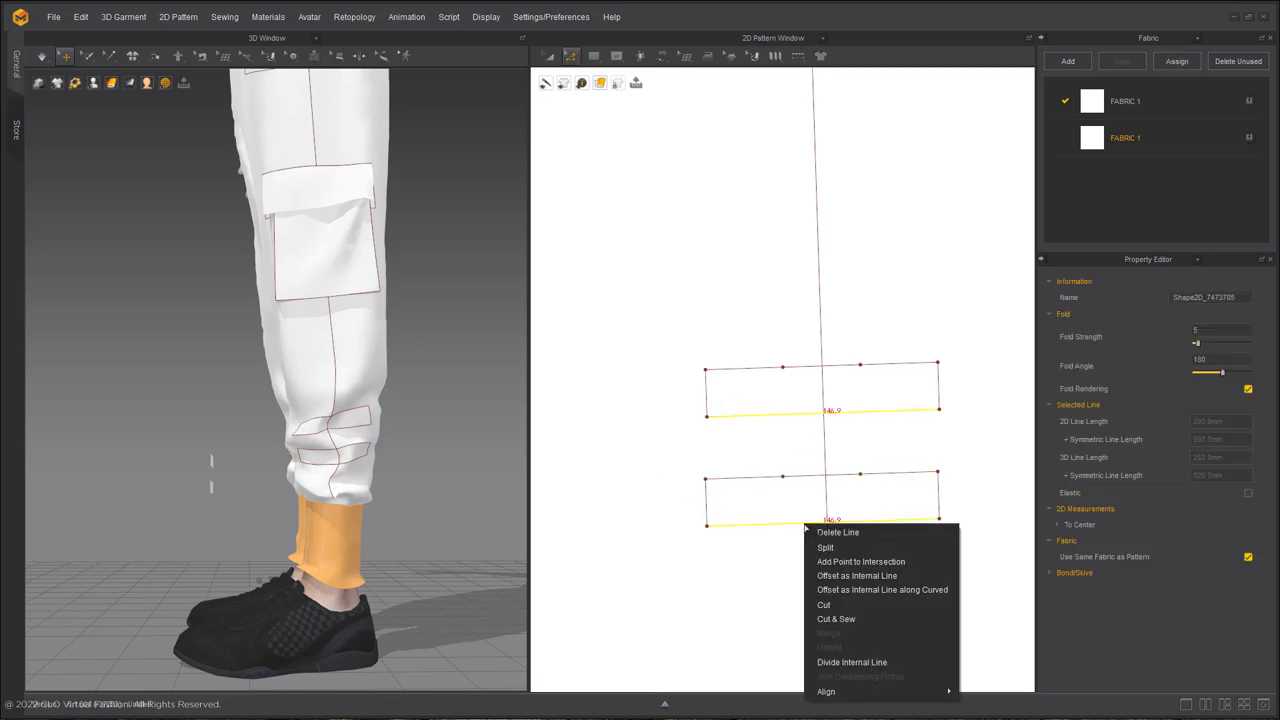
click(828, 548)
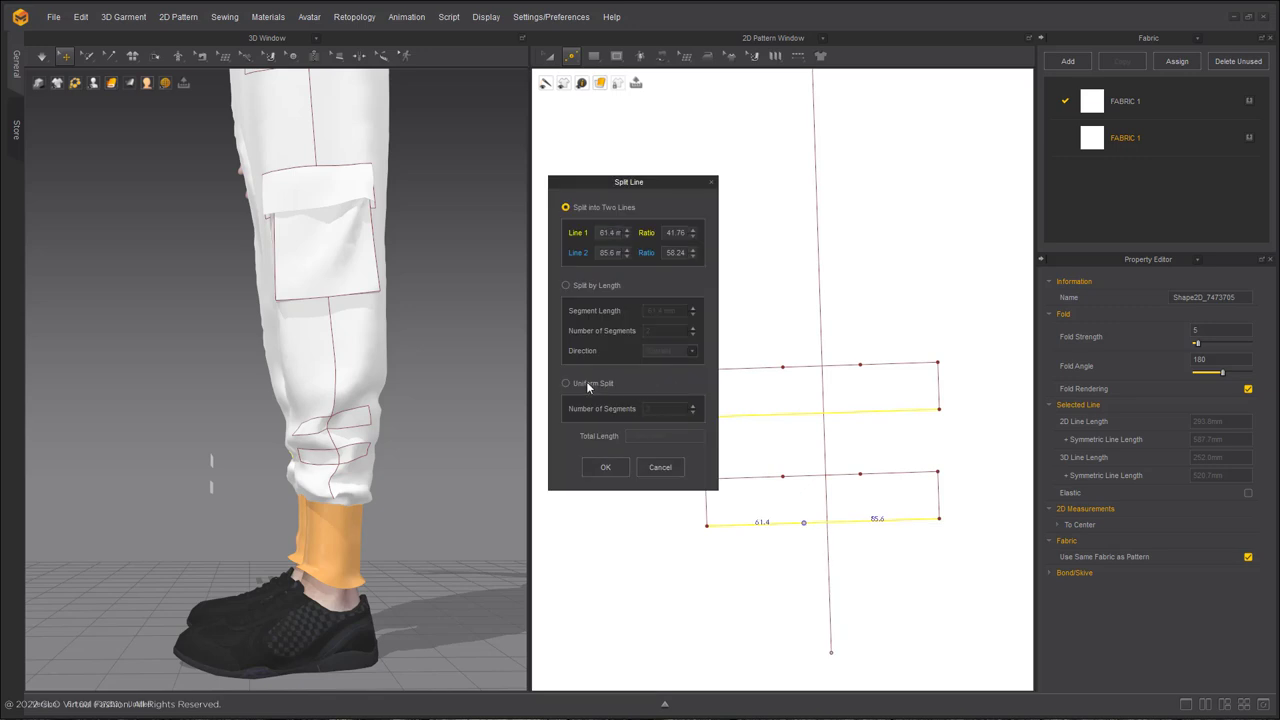
click(612, 470)
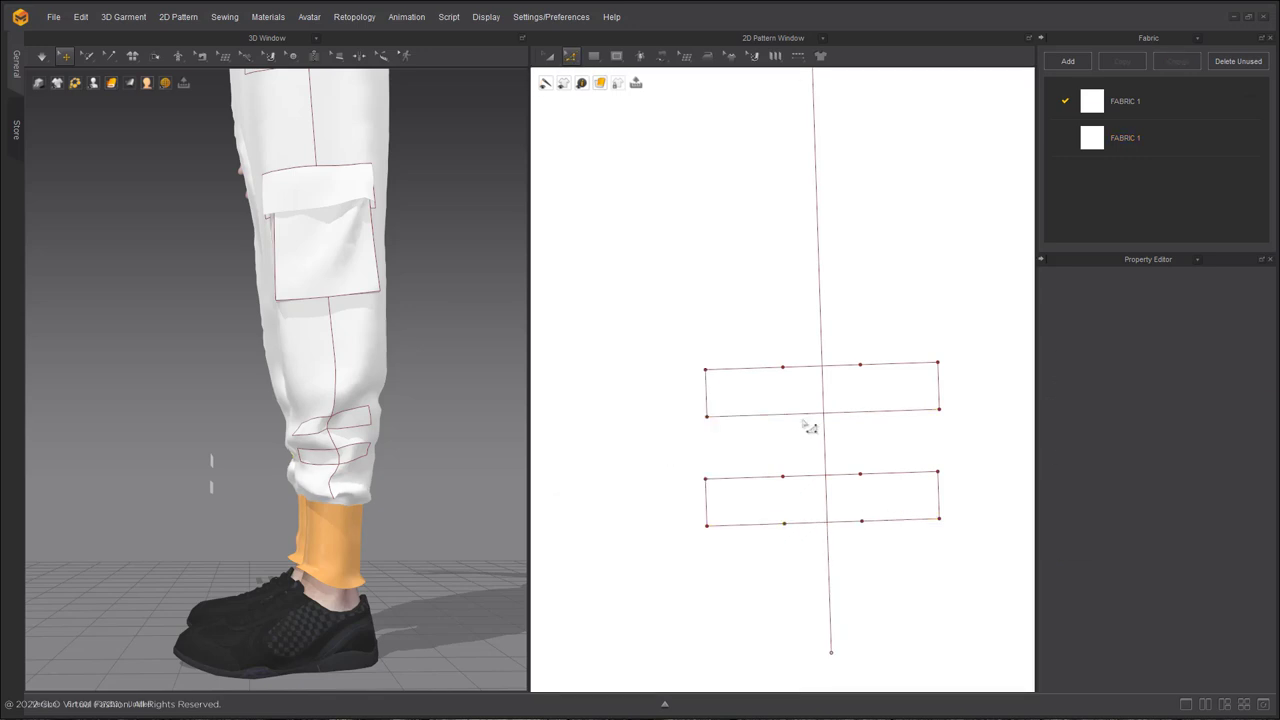
right_click(801, 414)
click(818, 439)
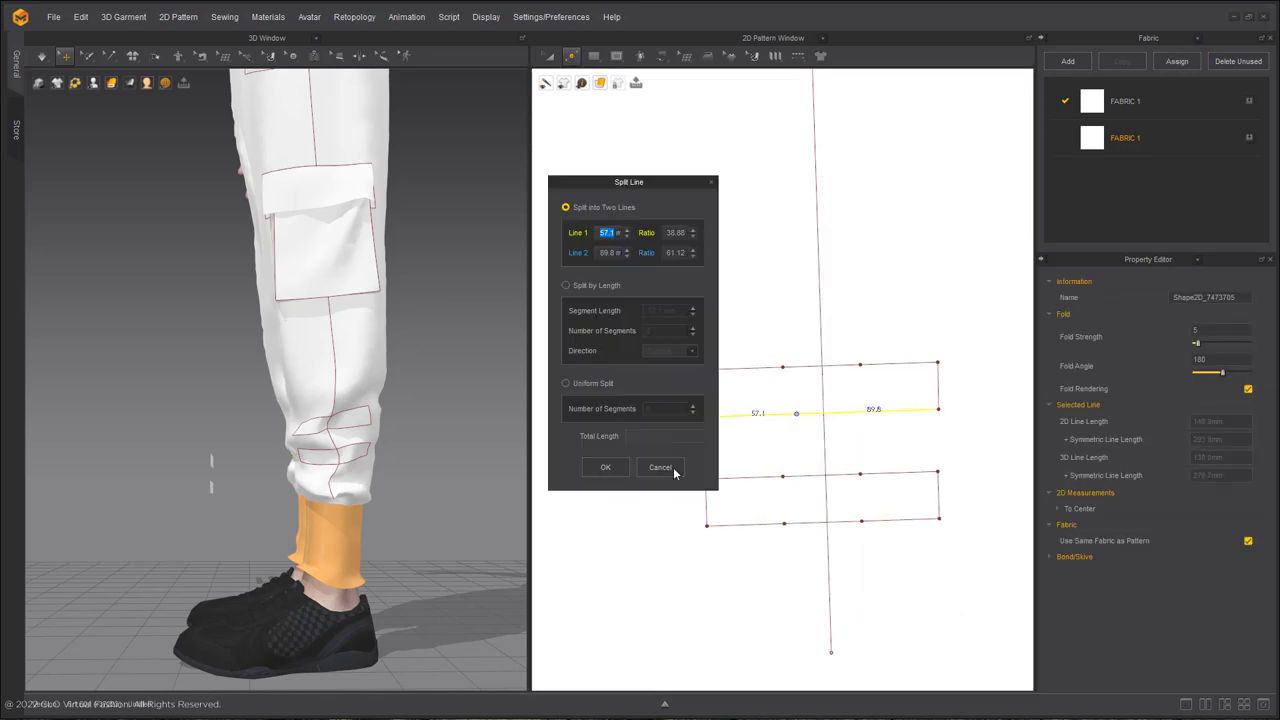
click(606, 472)
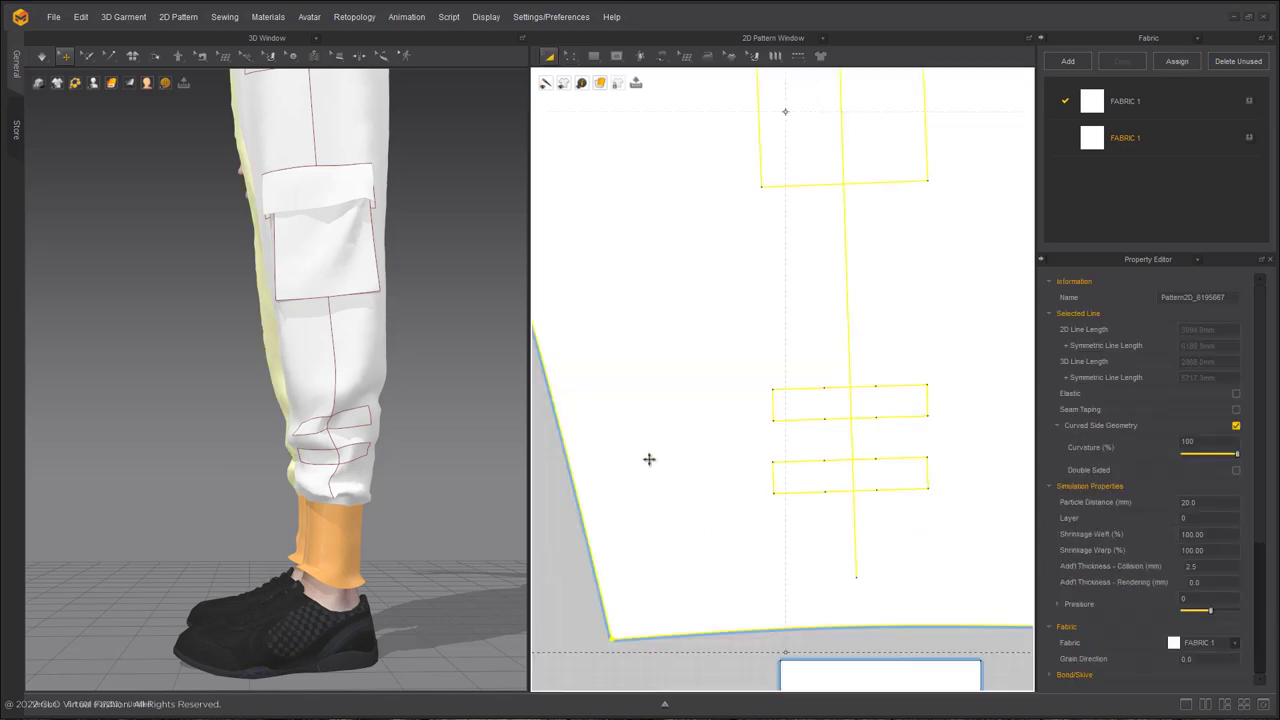
Clone both internal rectangles as strap patterns and place them beside the leg, below the cargo pocket pattern
click(803, 411)
shift+click(801, 479)
right_click(801, 479)
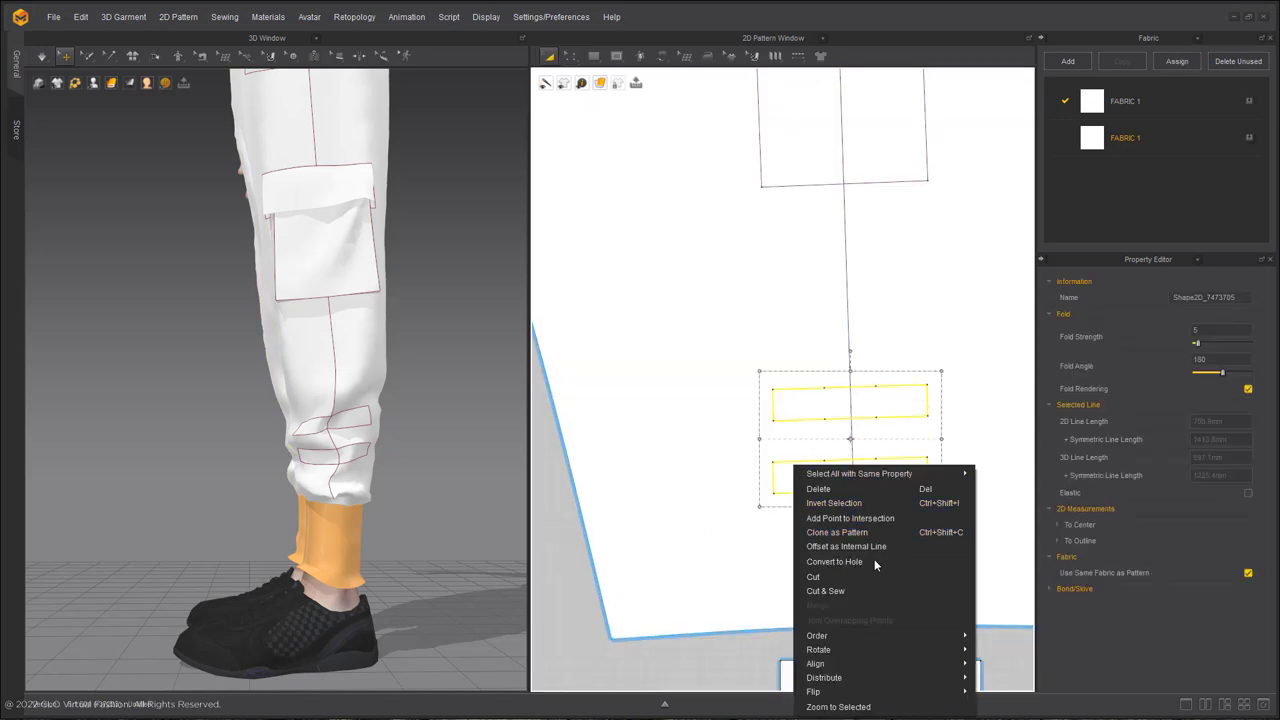
click(891, 533)
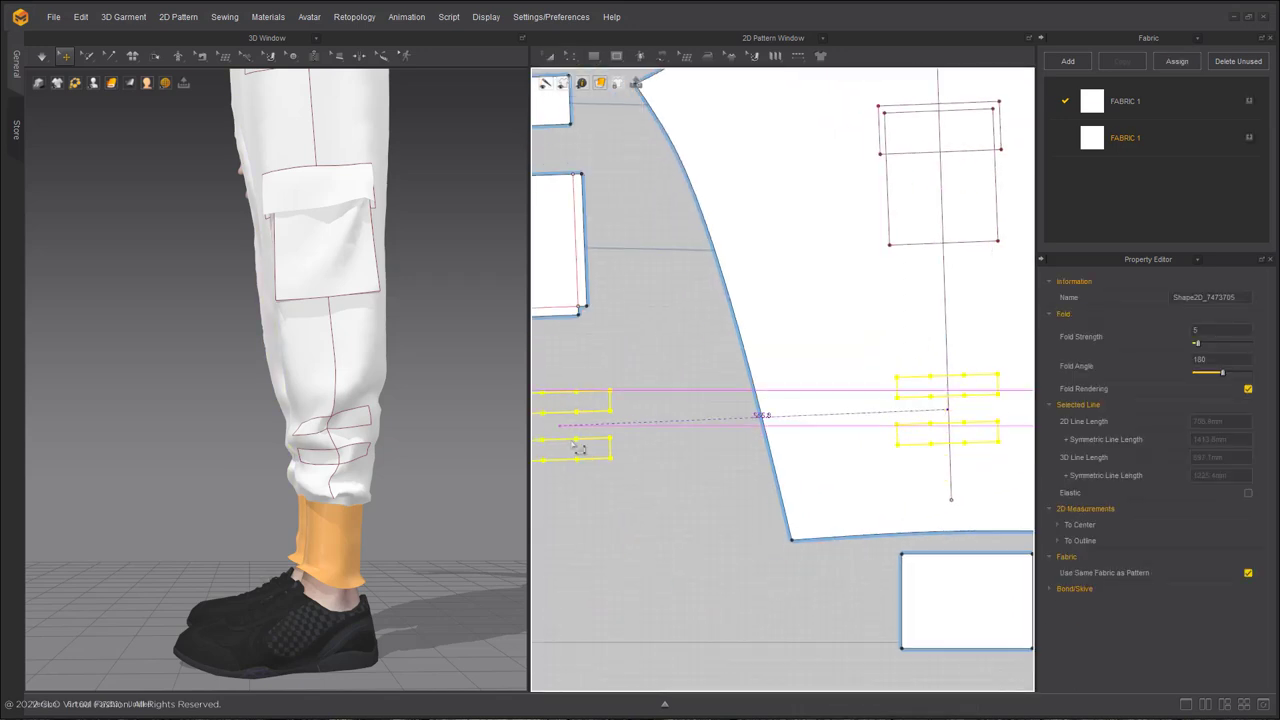
click(580, 448)
Sew the right-end segments of both straps to the matching edges of the leg's internal rectangles
key(n)
click(602, 391)
click(991, 379)
click(606, 413)
click(992, 397)
click(605, 440)
click(995, 428)
click(1008, 437)
click(998, 386)
Sew the upper strap's left end to its internal rectangle and reverse the crossed seams
click(898, 390)
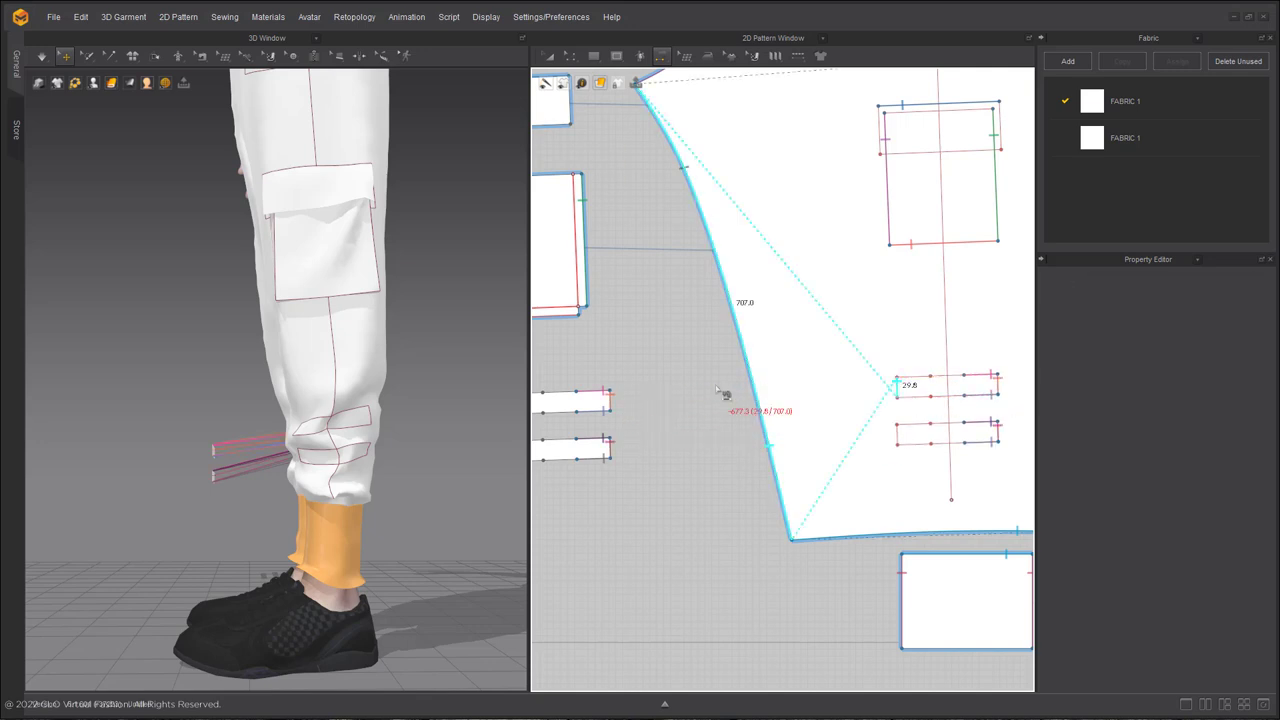
scroll(560, 412, down, 2)
middle_drag(560, 412, 797, 383)
click(759, 378)
right_click(764, 372)
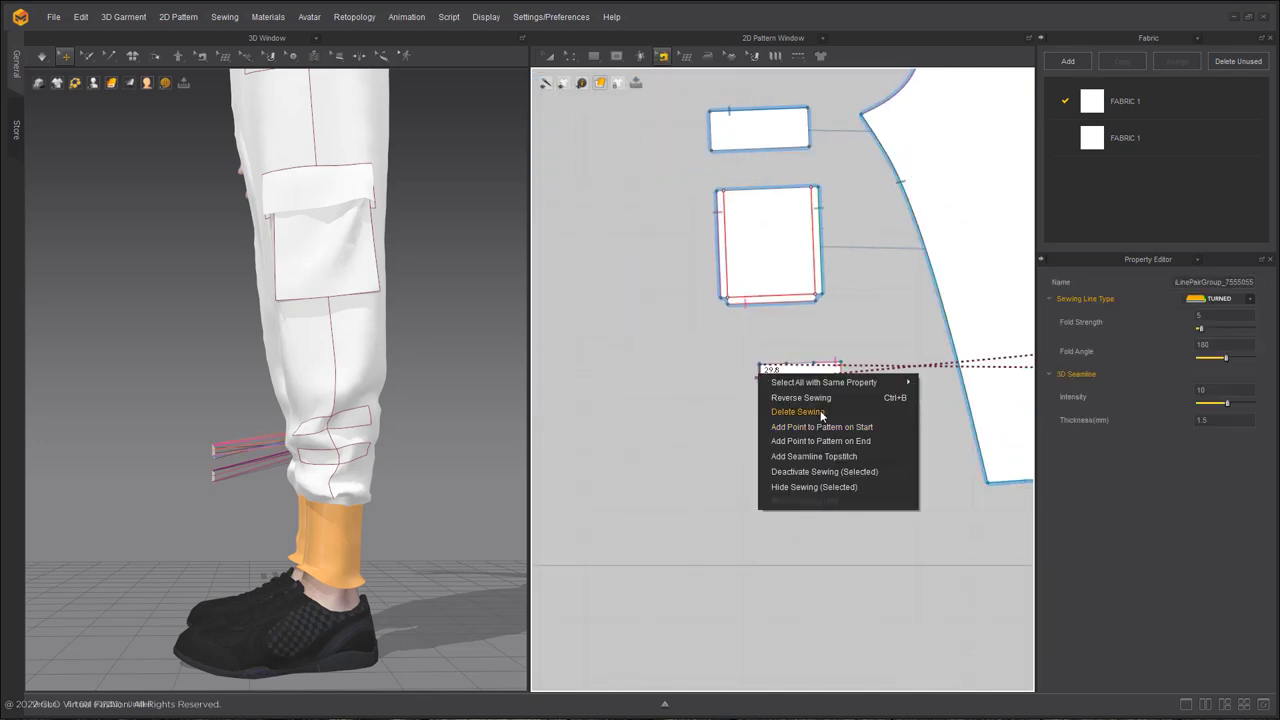
click(815, 402)
click(781, 367)
middle_drag(1031, 326, 913, 354)
key(b)
right_click(655, 391)
click(697, 413)
Sew the lower strap's left-end segments and short edge to the matching internal rectangle on the leg
click(672, 410)
click(661, 446)
click(663, 430)
click(973, 416)
click(642, 437)
click(955, 427)
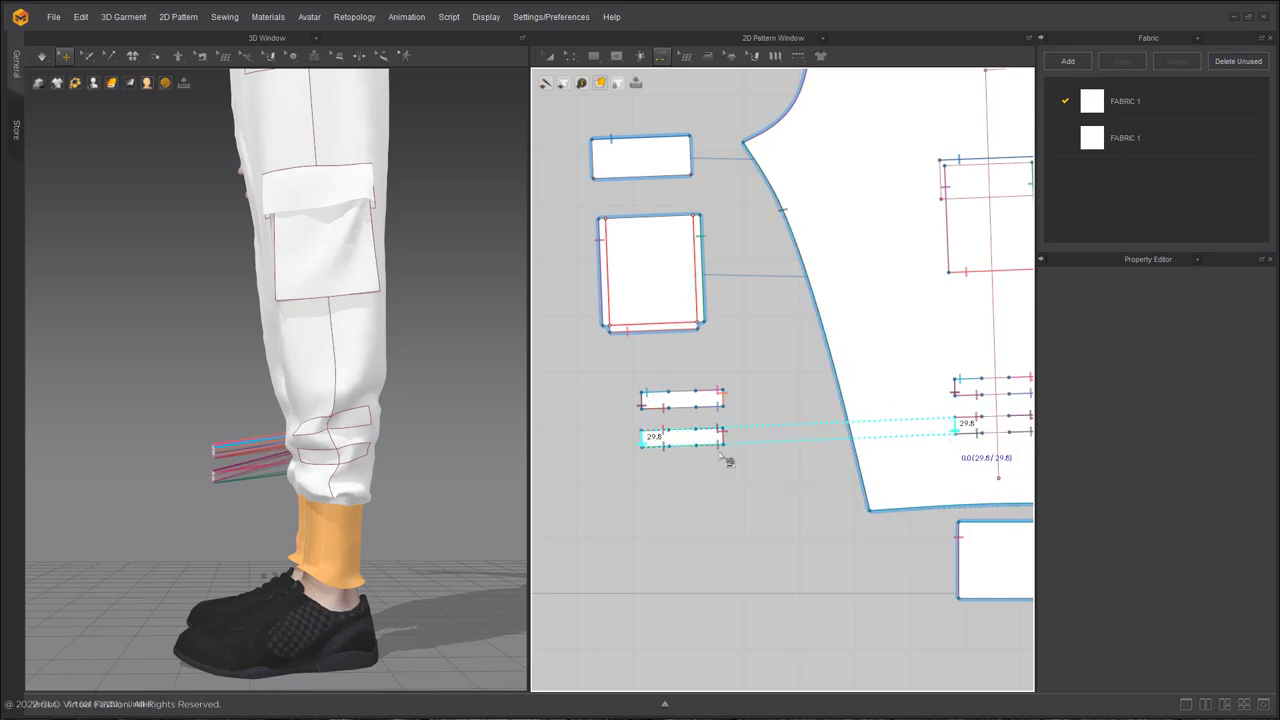
Select both straps and superimpose them over the lower leg on the avatar
scroll(690, 448, up, 2)
key(a)
scroll(652, 340, up, 2)
click(676, 408)
shift+click(682, 470)
right_click(682, 479)
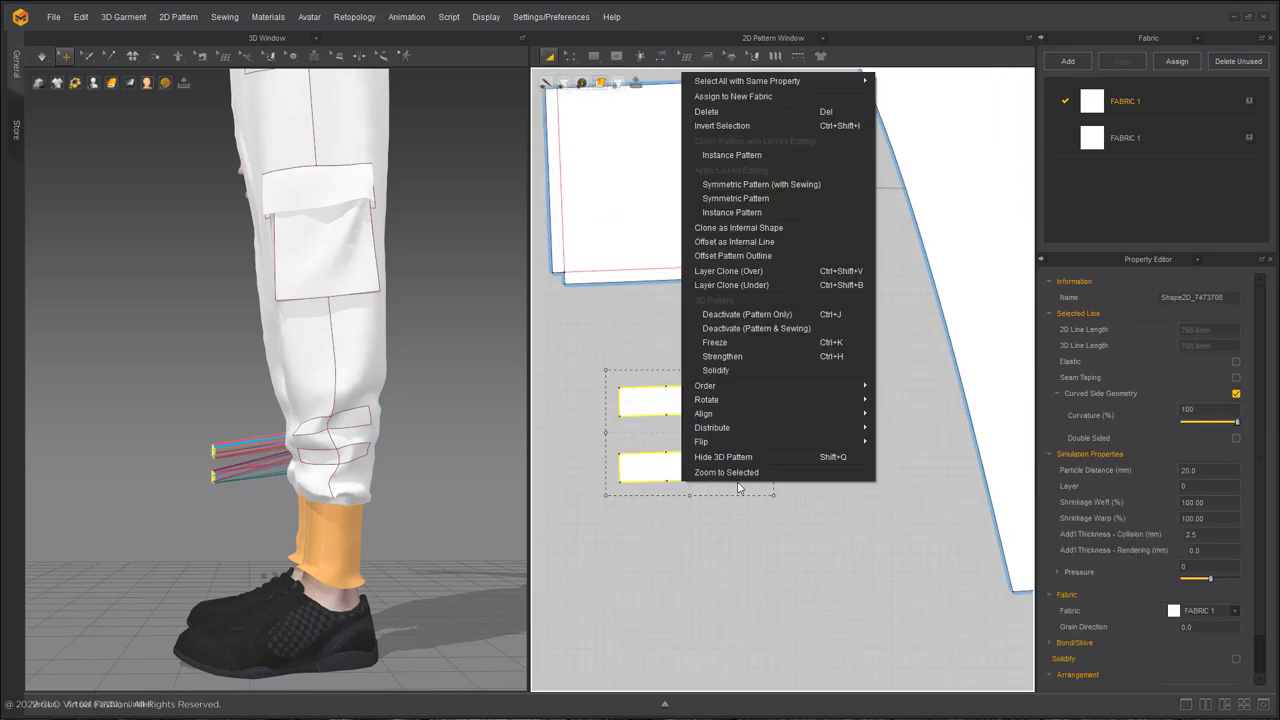
right_click(215, 478)
click(300, 370)
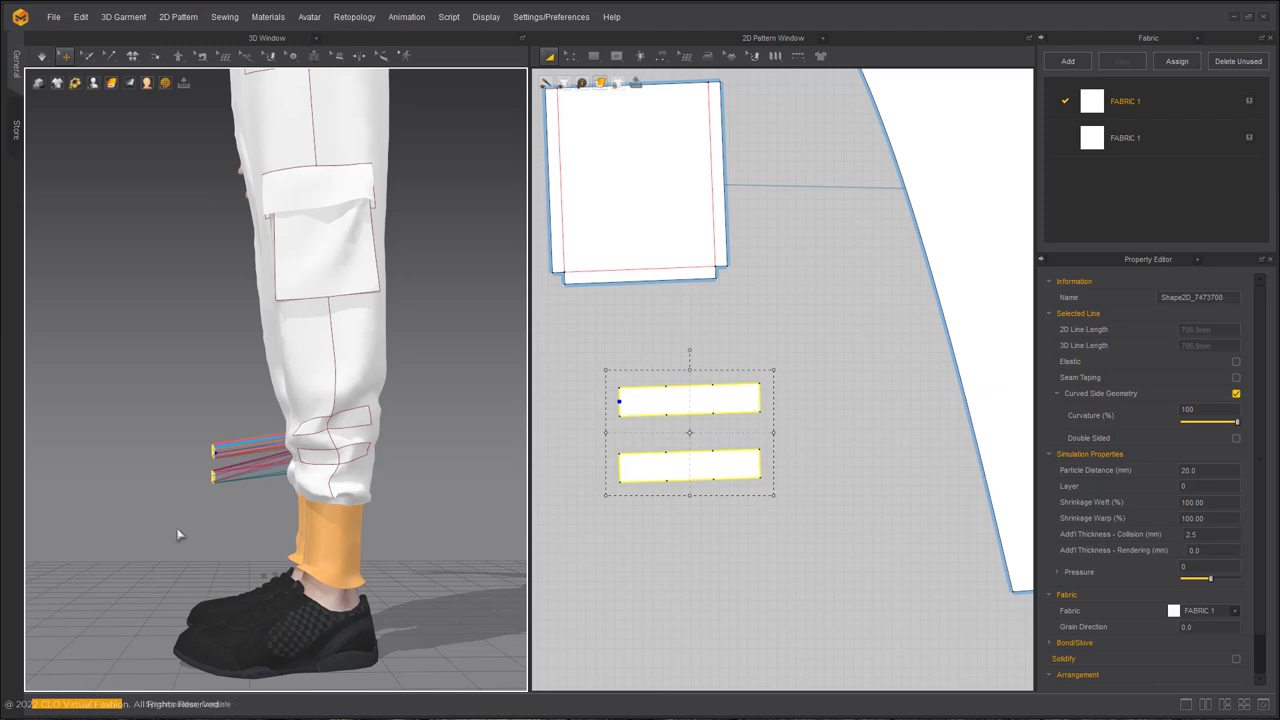
Create symmetric copies of both straps with their sewing and place them beside the opposite leg pattern
right_drag(300, 375, 543, 518)
key(ctrl+d)
scroll(962, 345, down, 5)
middle_drag(909, 343, 369, 369)
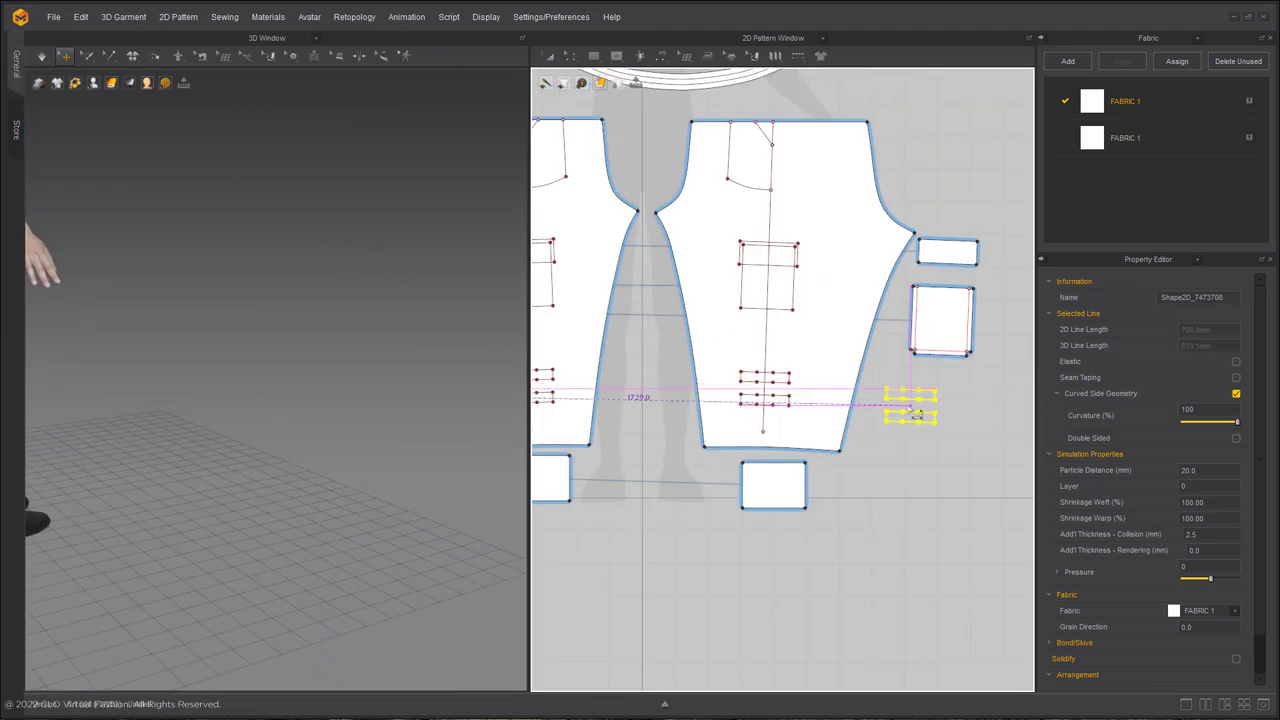
click(907, 404)
right_drag(279, 385, 243, 480)
middle_drag(243, 480, 40, 466)
middle_drag(823, 406, 970, 395)
scroll(970, 395, down, 2)
Superimpose the mirrored straps over the avatar's other leg and check how they sit
right_click(434, 463)
click(514, 371)
middle_drag(160, 421, 385, 409)
scroll(308, 450, up, 5)
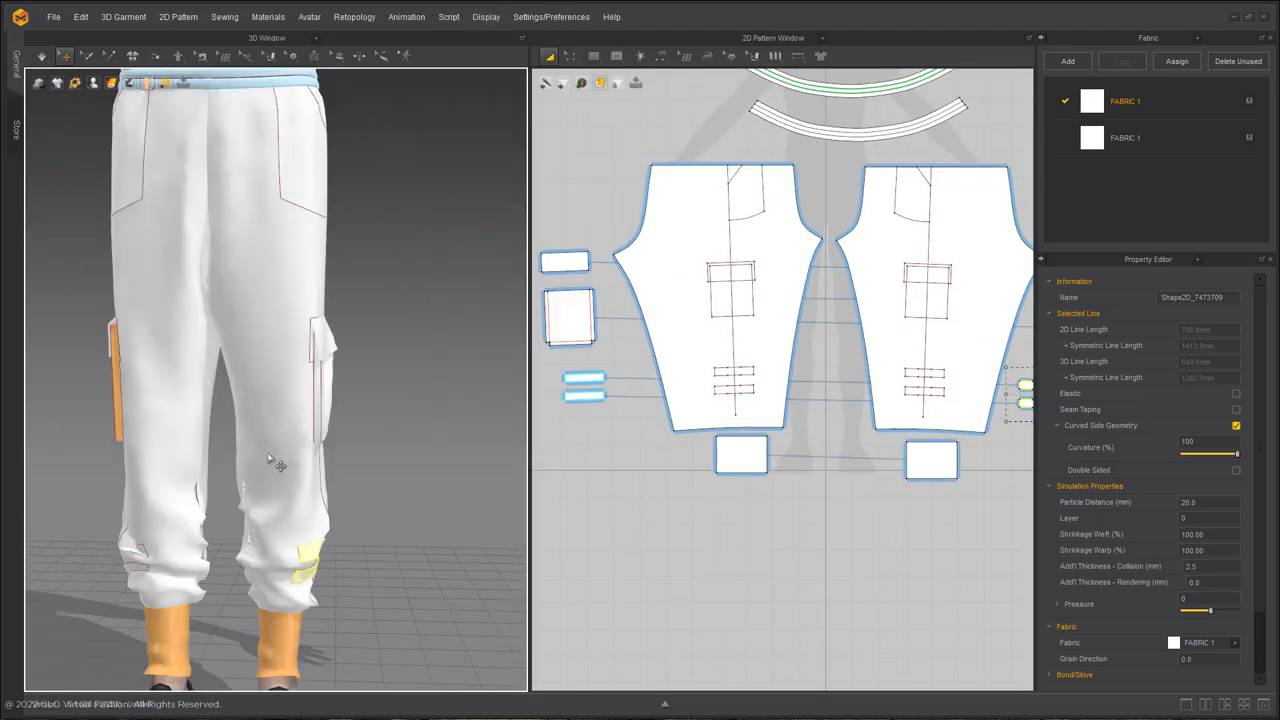
right_drag(347, 515, 264, 507)
scroll(686, 554, up, 2)
Draw a long, narrow rectangular strip pattern along the leg's side line from the cargo pocket's bottom to just above the hem
middle_drag(686, 554, 631, 611)
scroll(631, 611, down, 1)
click(594, 57)
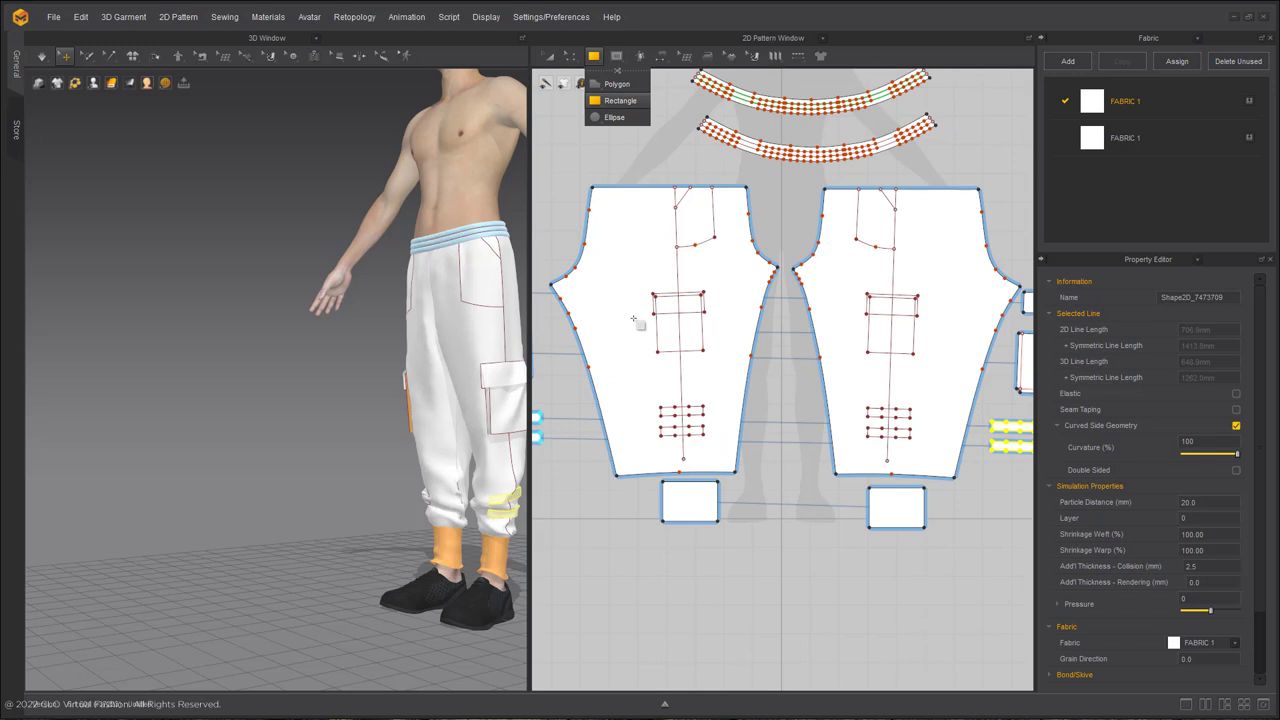
scroll(651, 378, up, 6)
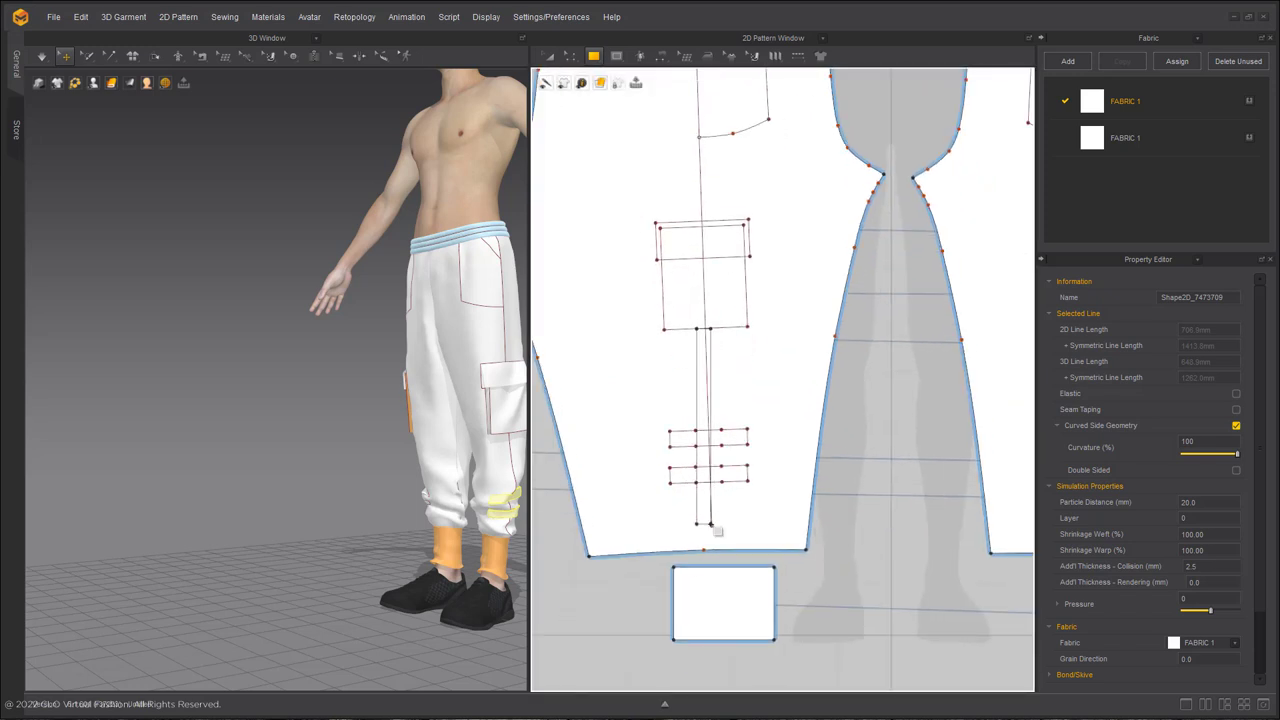
drag(711, 523, 710, 524)
key(a)
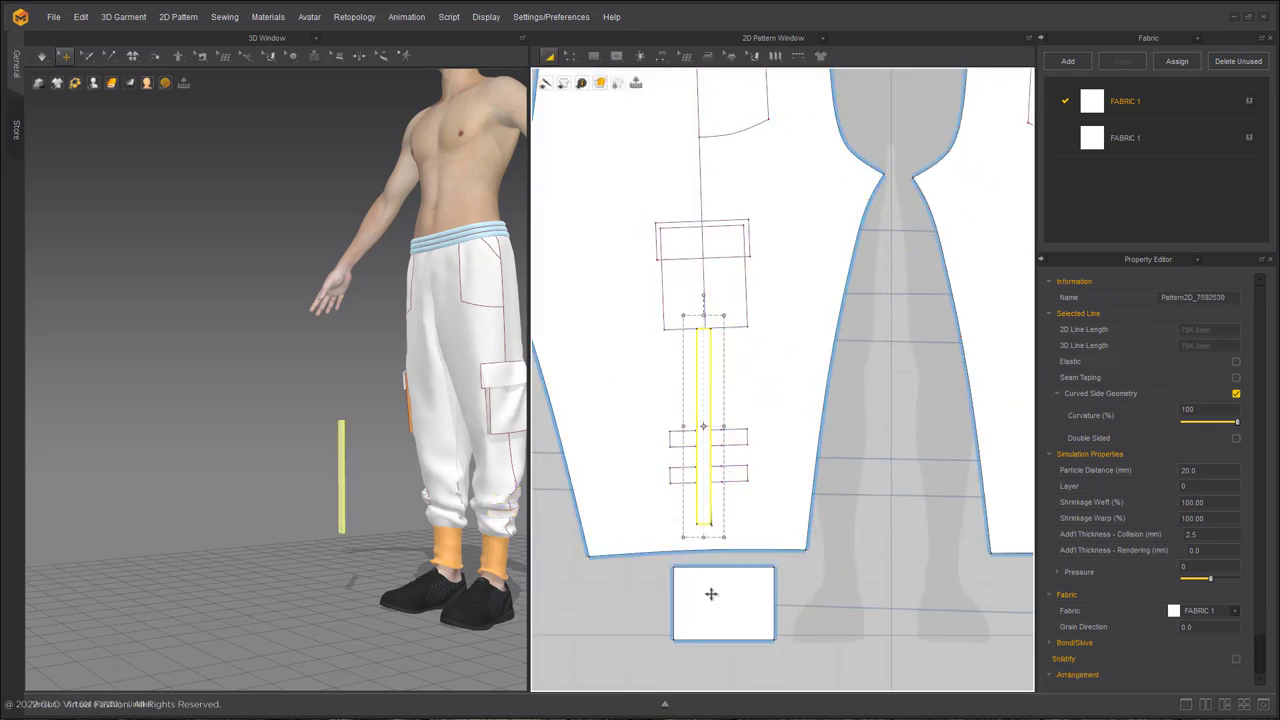
Move the narrow strip beside the leg's side line, extend it past the hem, and rotate it parallel to that line
drag(722, 400, 660, 408)
right_click(660, 408)
mouse_move(710, 357)
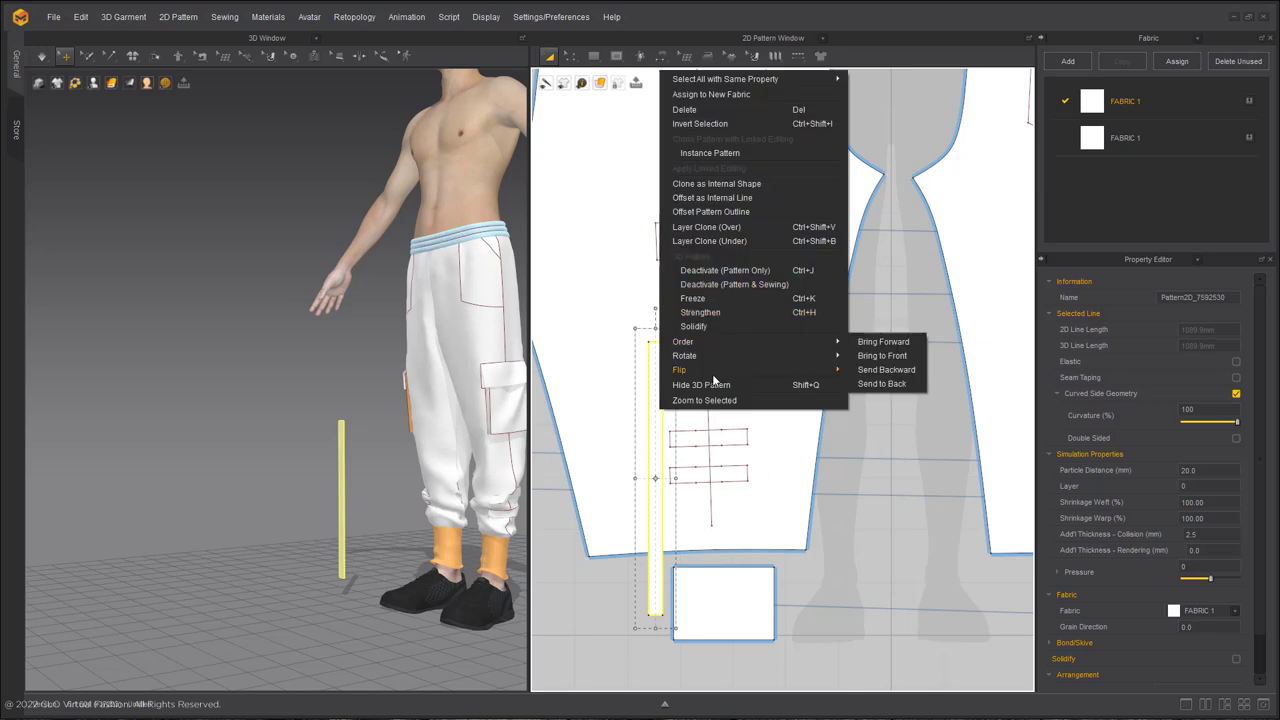
click(877, 441)
click(712, 411)
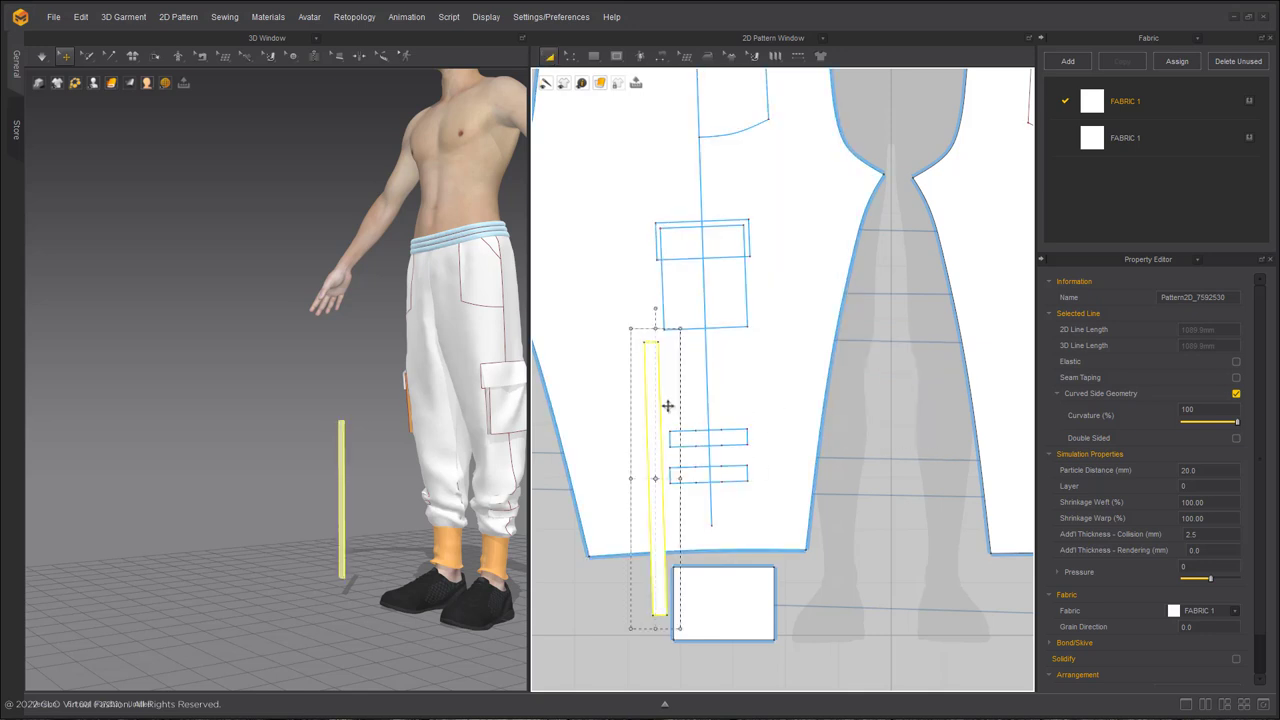
Sew the narrow strip's top edge to the bottom edge of the cargo pocket with free sewing
key(m)
scroll(678, 360, up, 3)
click(604, 326)
click(638, 327)
scroll(698, 353, down, 6)
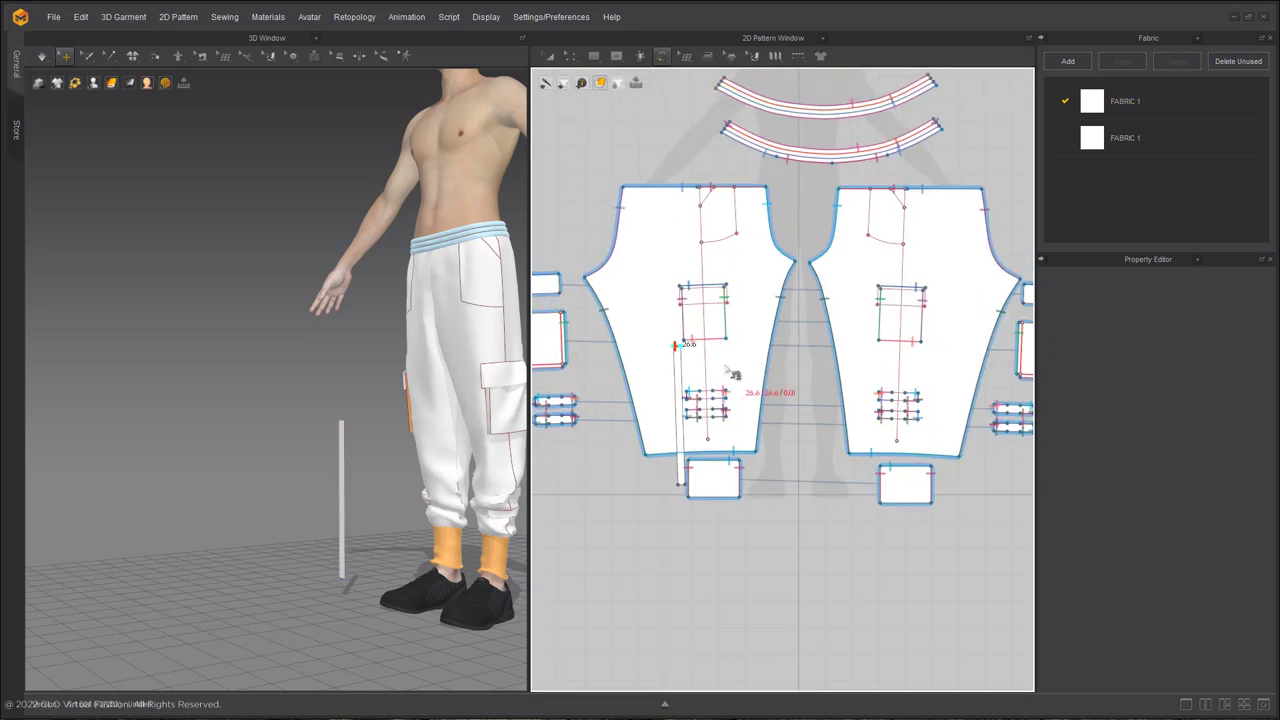
scroll(707, 355, up, 5)
scroll(680, 402, down, 5)
key(a)
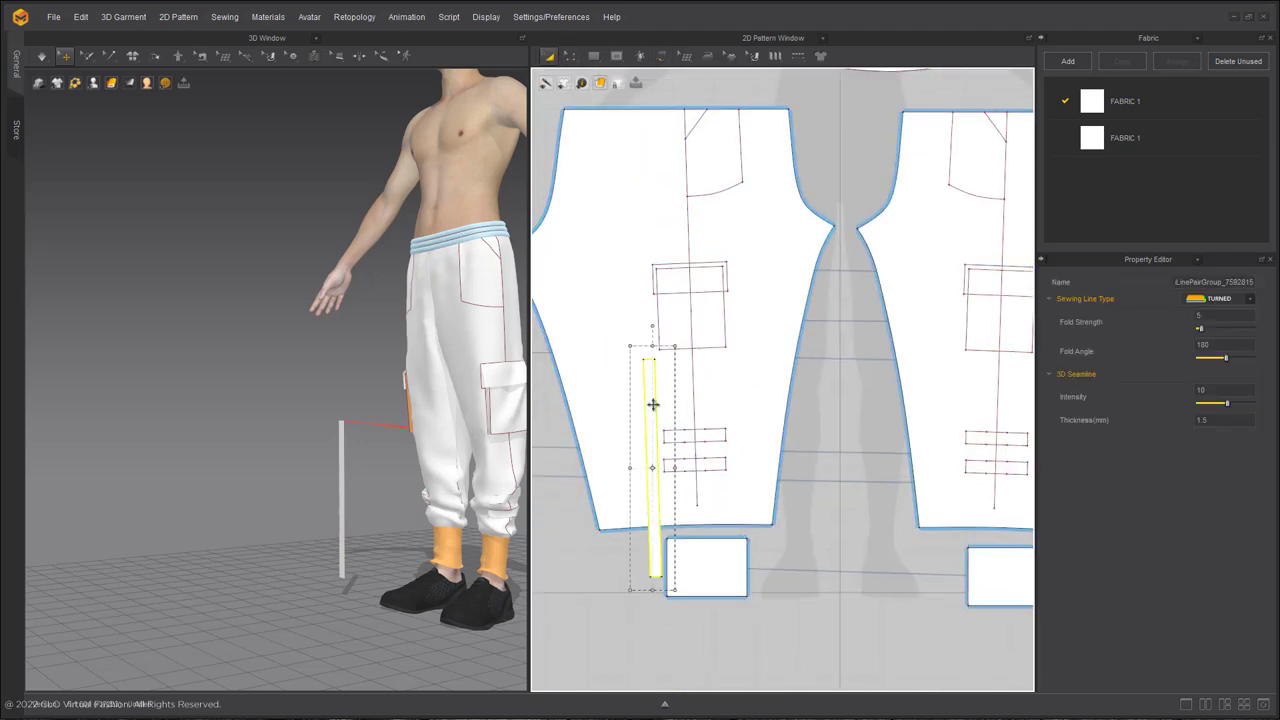
right_click(652, 404)
click(740, 199)
click(662, 410)
right_click(660, 414)
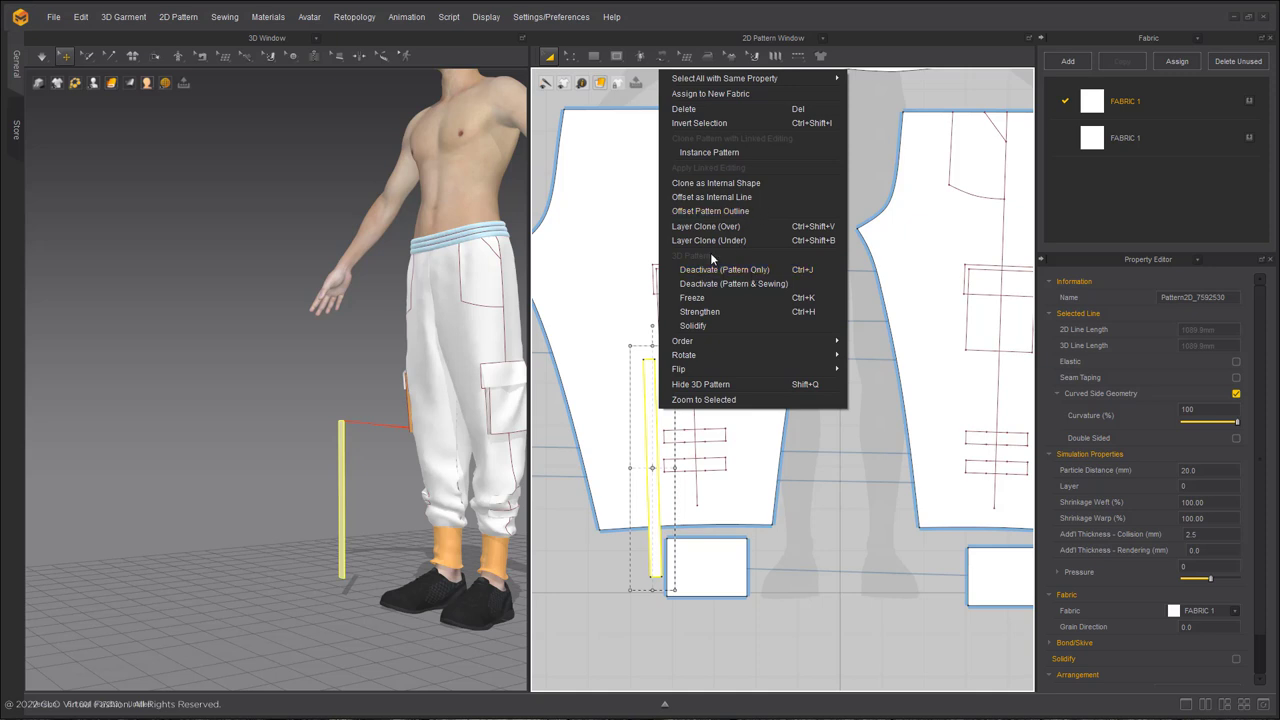
click(624, 490)
Add one lengthwise internal line down the middle of the narrow strip by offsetting its long edge
key(z)
drag(618, 502, 668, 484)
right_click(660, 482)
click(704, 534)
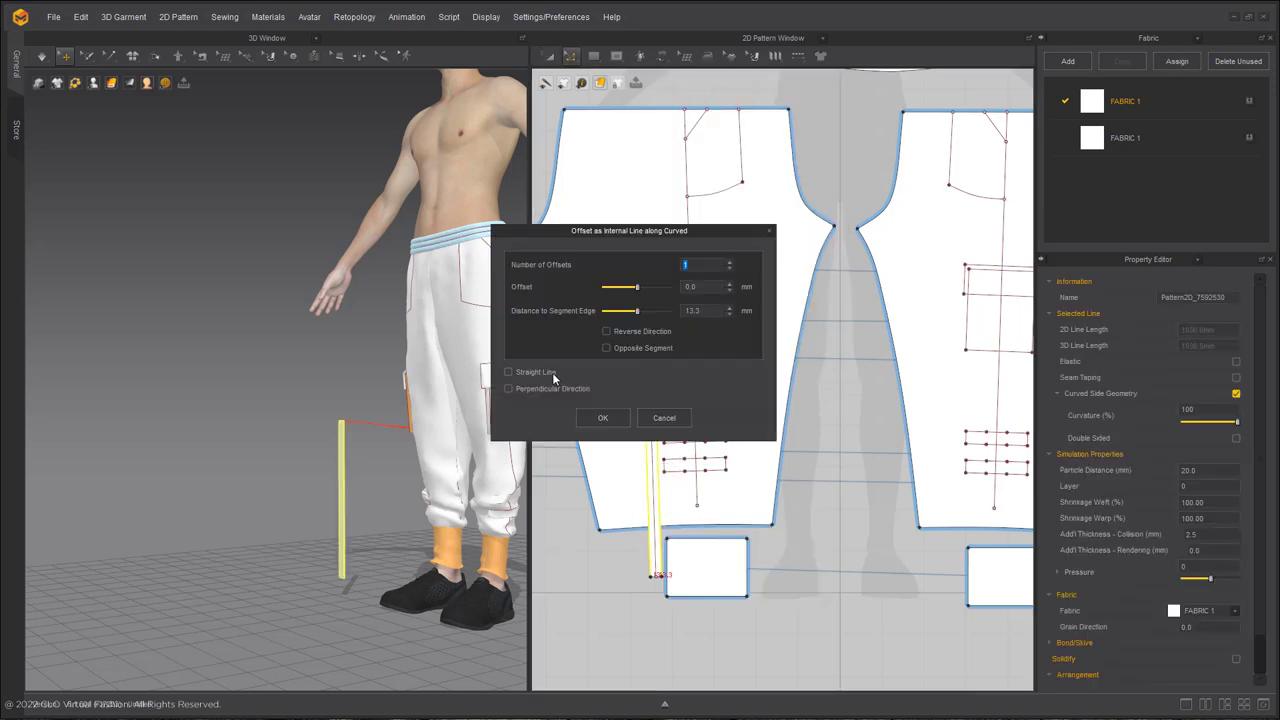
click(603, 417)
Free-sew the narrow strip's centre line to the leg's side line, from the cargo pocket's bottom to the side line's lower end
scroll(689, 416, up, 5)
click(653, 277)
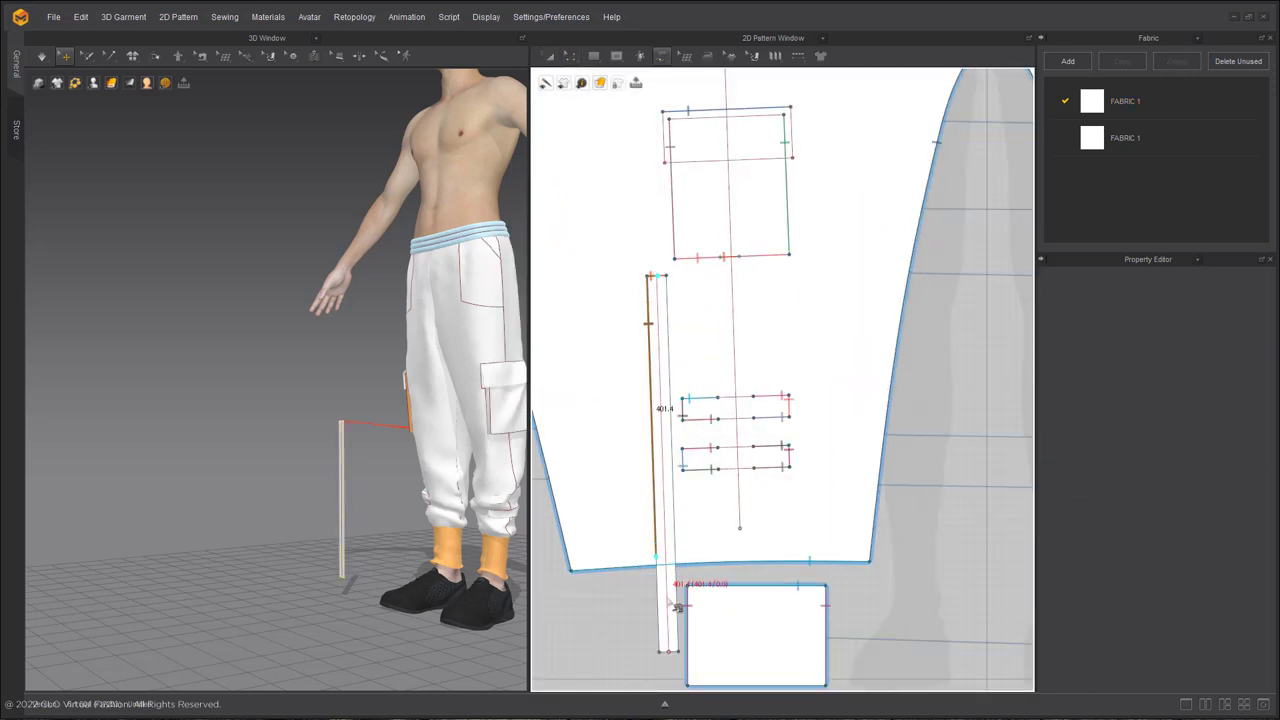
key(Escape)
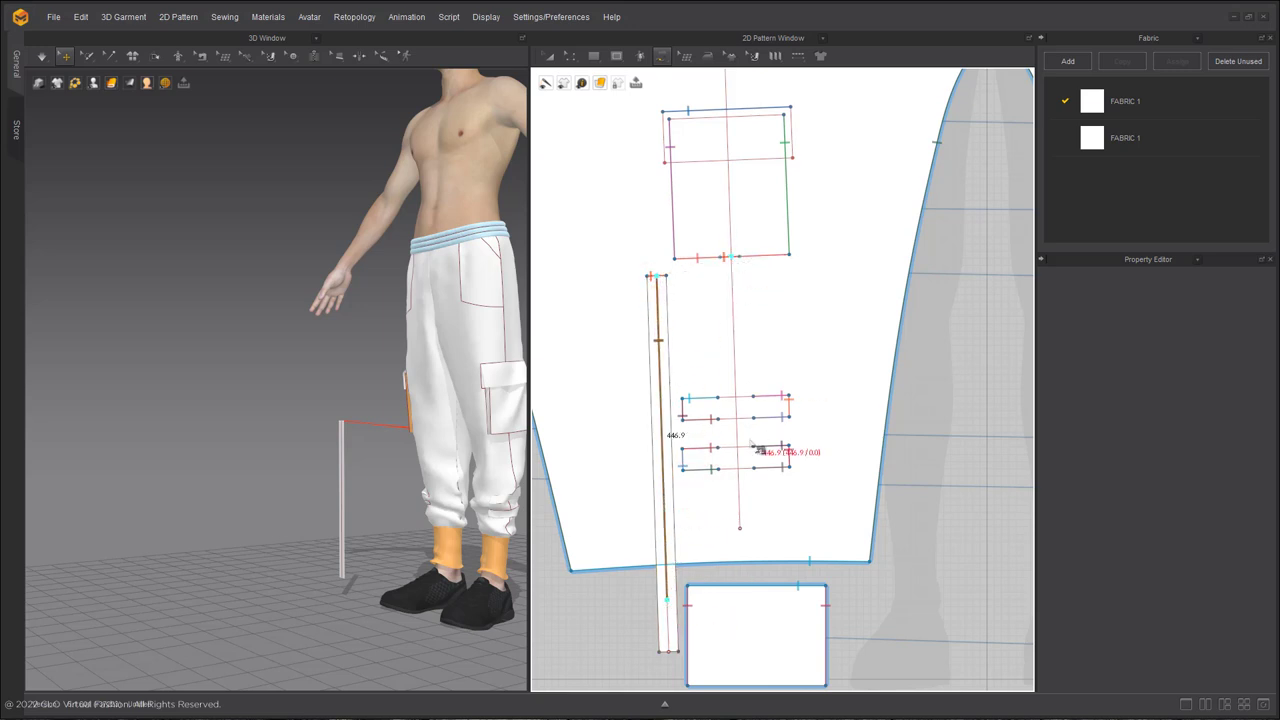
click(665, 553)
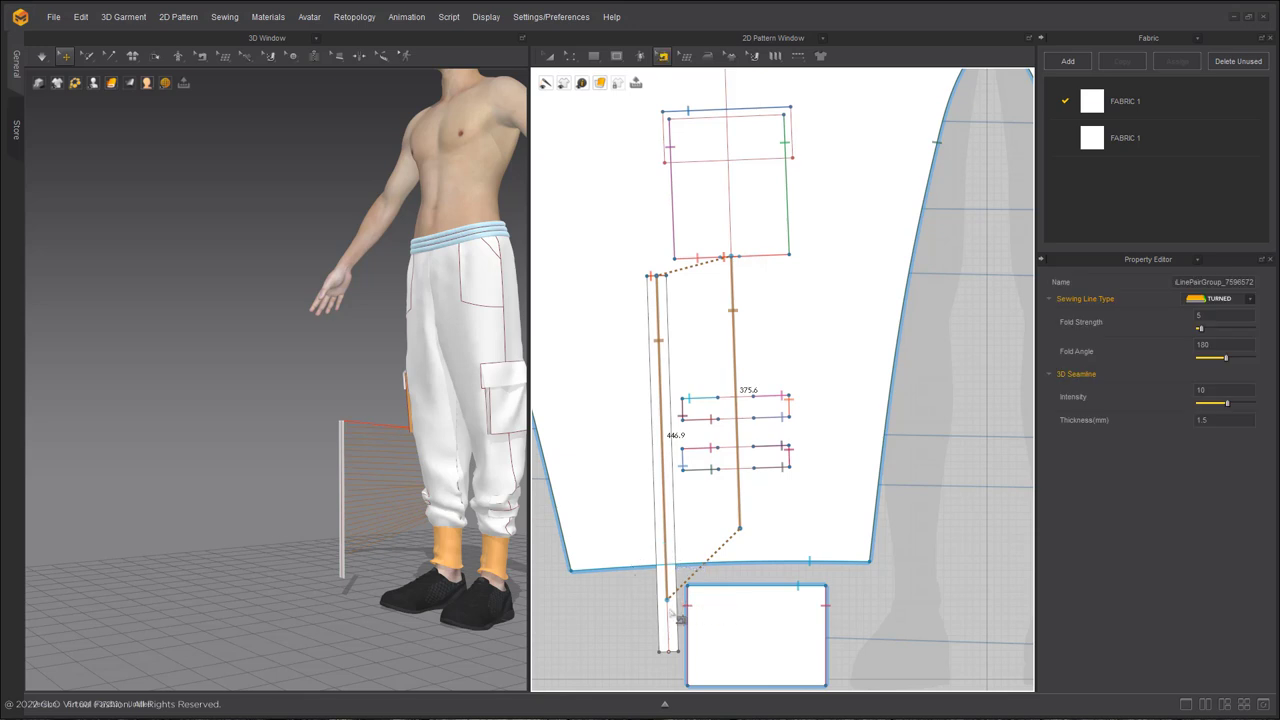
click(665, 549)
Superimpose the narrow strip onto the side of the trouser leg in the 3D view, around the lower-leg straps
key(a)
scroll(686, 486, up, 1)
scroll(684, 480, down, 3)
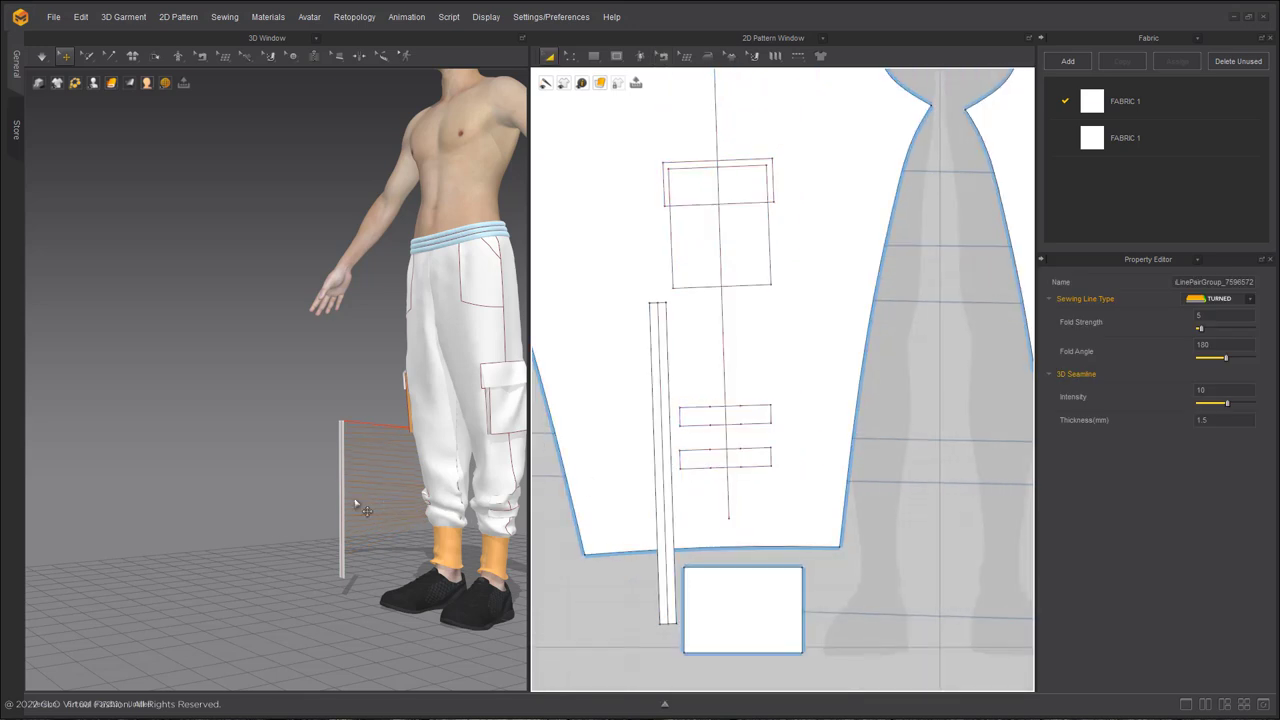
right_click(339, 497)
click(433, 401)
right_drag(400, 476, 357, 476)
scroll(340, 450, down, 4)
click(317, 421)
right_drag(323, 426, 265, 383)
scroll(265, 383, down, 3)
click(264, 381)
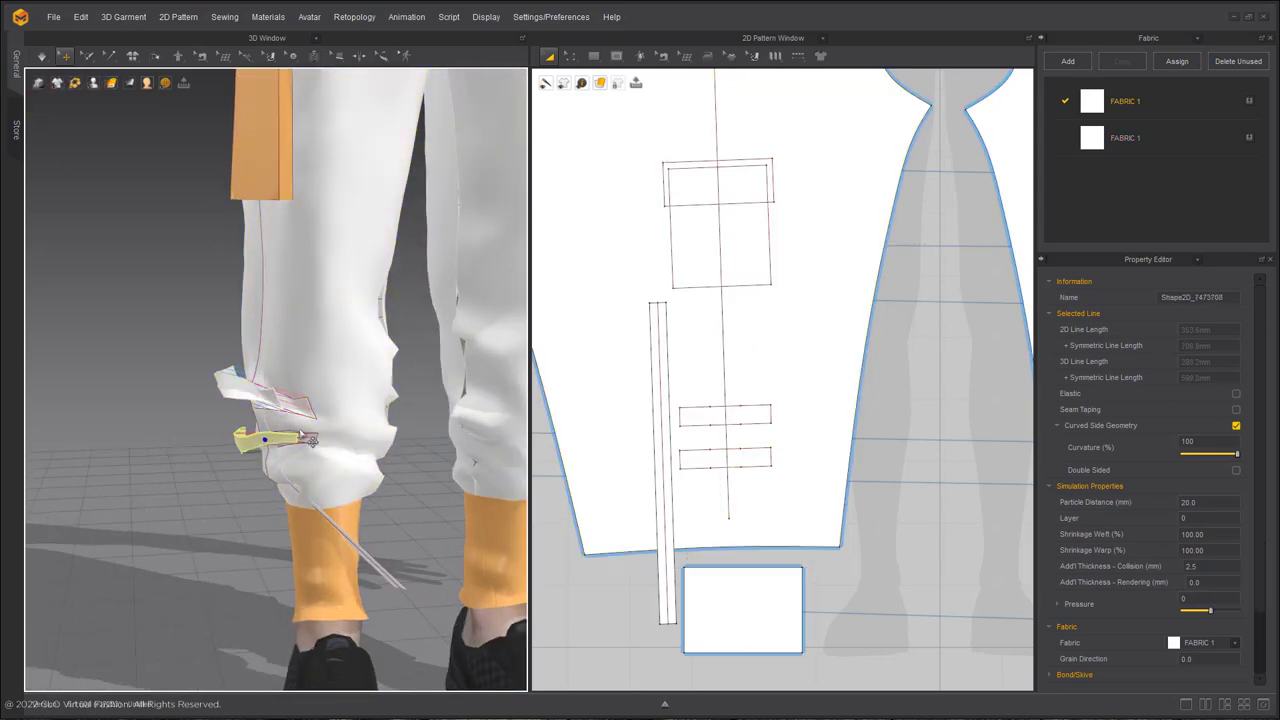
Run the simulation and pull the strip's free end outward so it hangs down toward the ankle
key(space)
drag(388, 545, 90, 545)
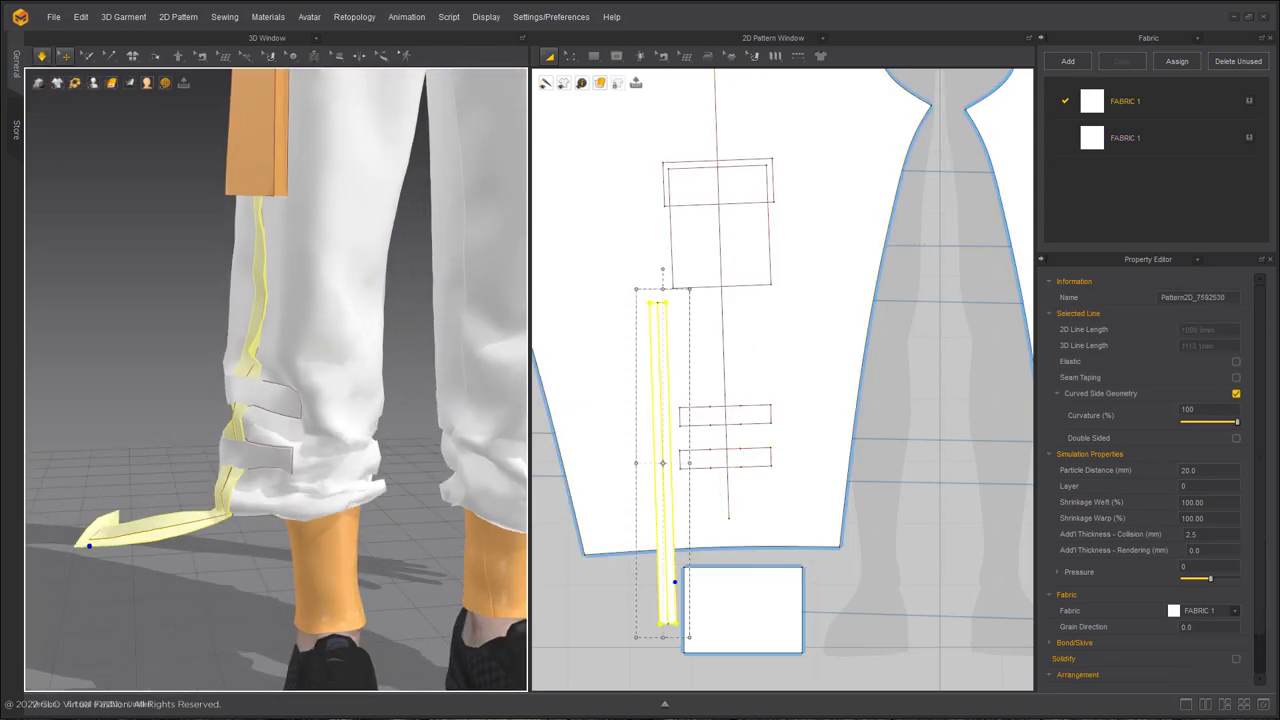
scroll(377, 434, down, 2)
right_drag(377, 434, 649, 435)
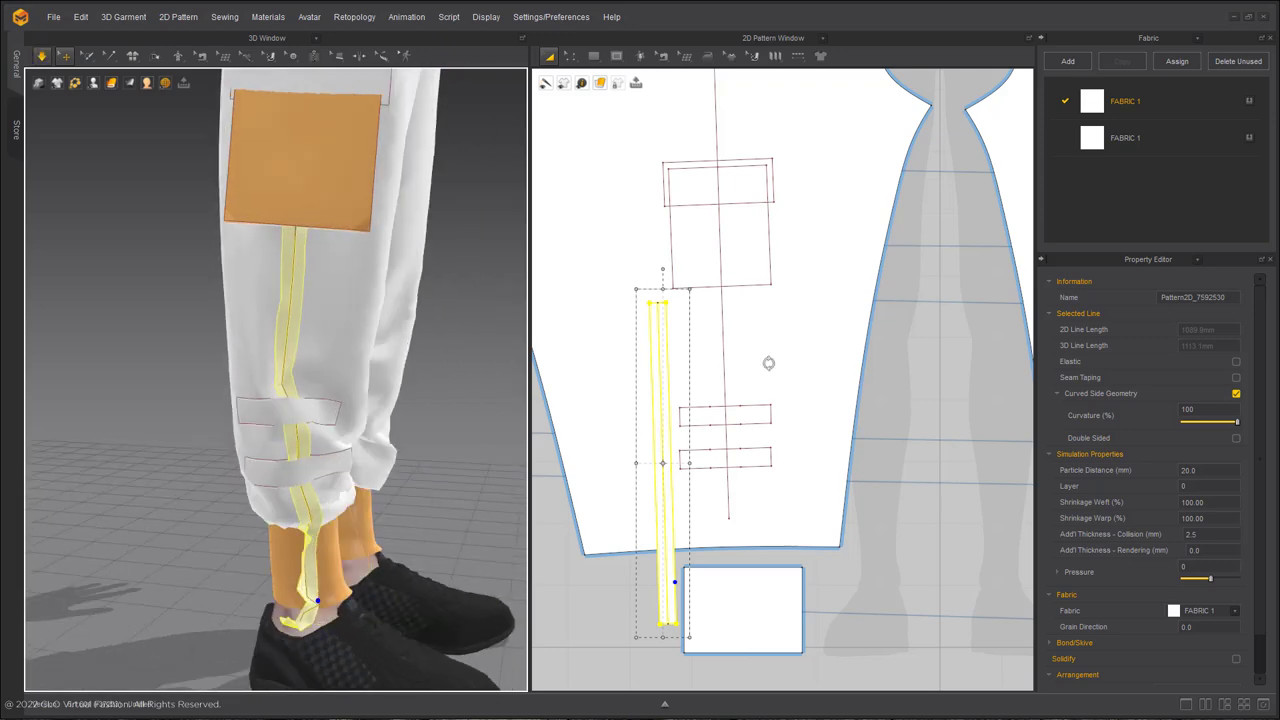
key(space)
Duplicate the narrow strip as a mirrored copy with its sewing and place it outside the other leg's patterns
scroll(706, 434, down, 2)
drag(689, 480, 588, 489)
key(ctrl+d)
scroll(706, 493, down, 2)
middle_drag(706, 493, 579, 489)
drag(579, 488, 879, 520)
click(874, 513)
Superimpose the mirrored strip onto the other trouser leg and simulate to check how both strips hang
right_drag(470, 520, 215, 515)
scroll(260, 480, down, 3)
middle_drag(450, 410, 230, 400)
middle_drag(505, 402, 390, 350)
scroll(380, 348, up, 3)
right_drag(370, 342, 245, 331)
right_click(239, 328)
click(340, 377)
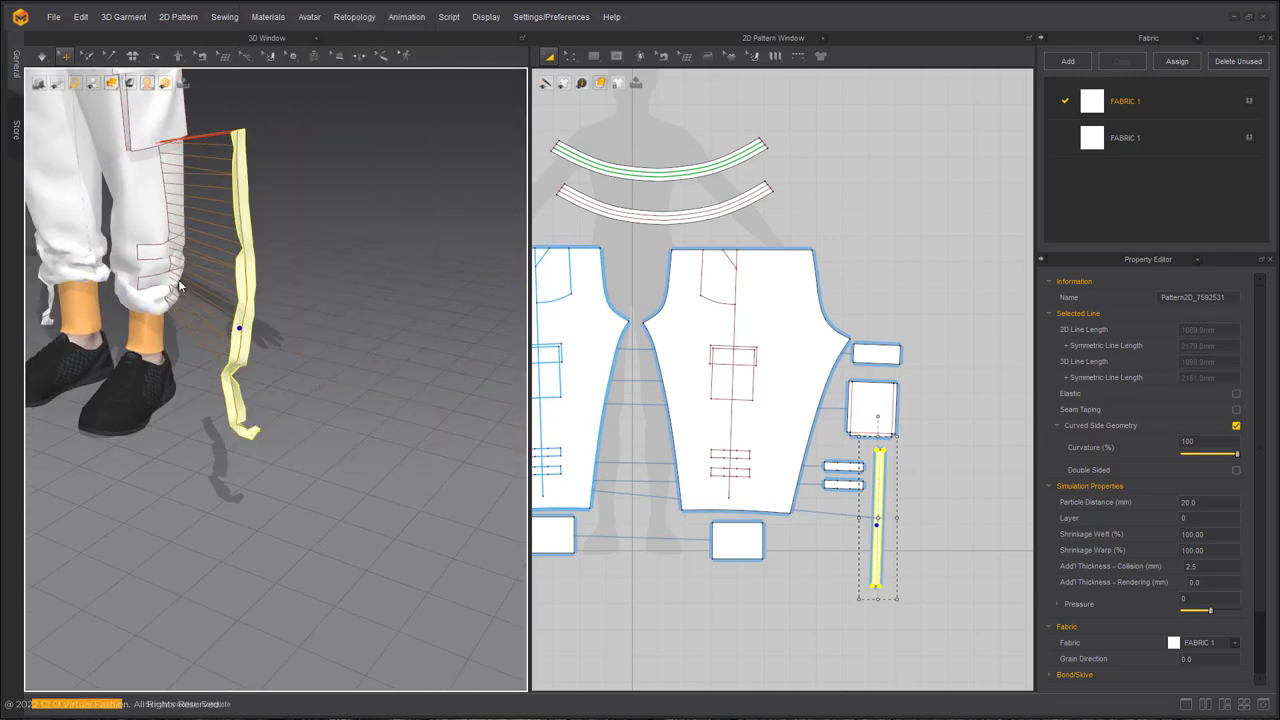
right_drag(315, 255, 231, 231)
right_drag(115, 300, 480, 326)
scroll(400, 345, down, 3)
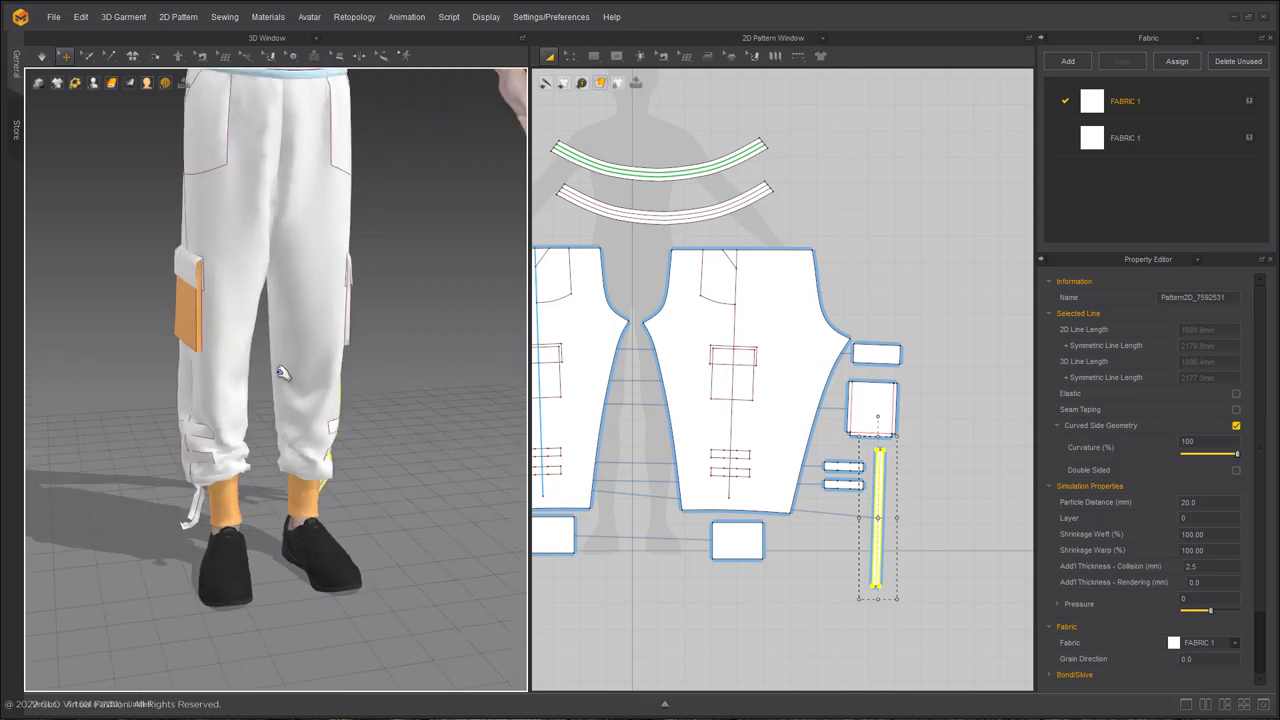
scroll(213, 428, down, 3)
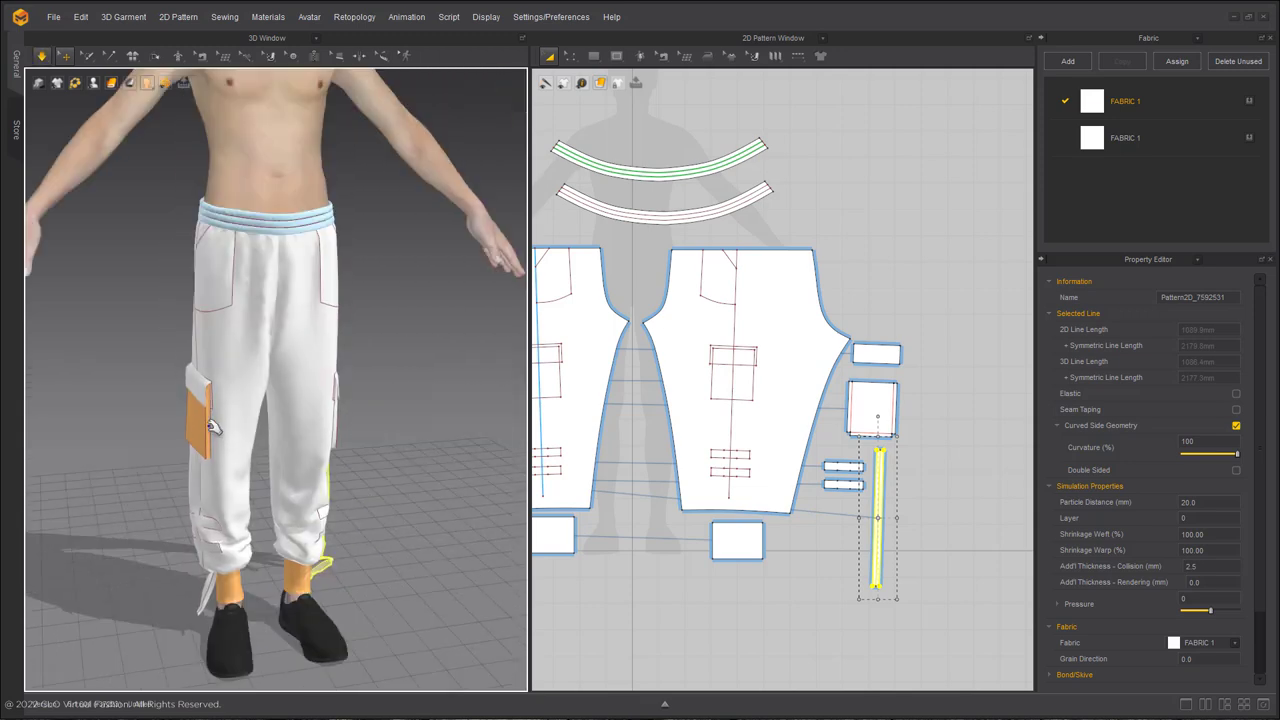
Set the pressure of both main trouser leg patterns to -2 and simulate while tugging the fabric upward
click(254, 421)
shift+click(292, 465)
scroll(738, 415, down, 2)
middle_drag(745, 418, 1000, 427)
scroll(1000, 427, up, 3)
click(1212, 597)
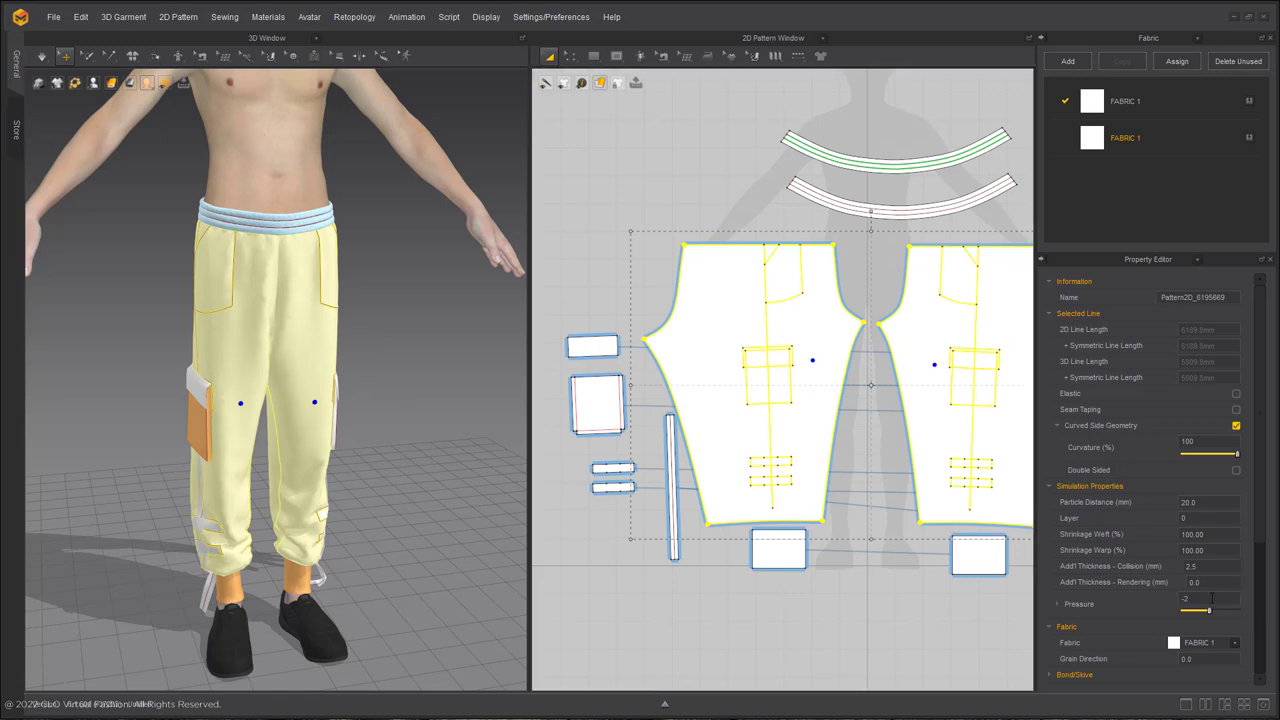
key(space)
drag(246, 415, 310, 371)
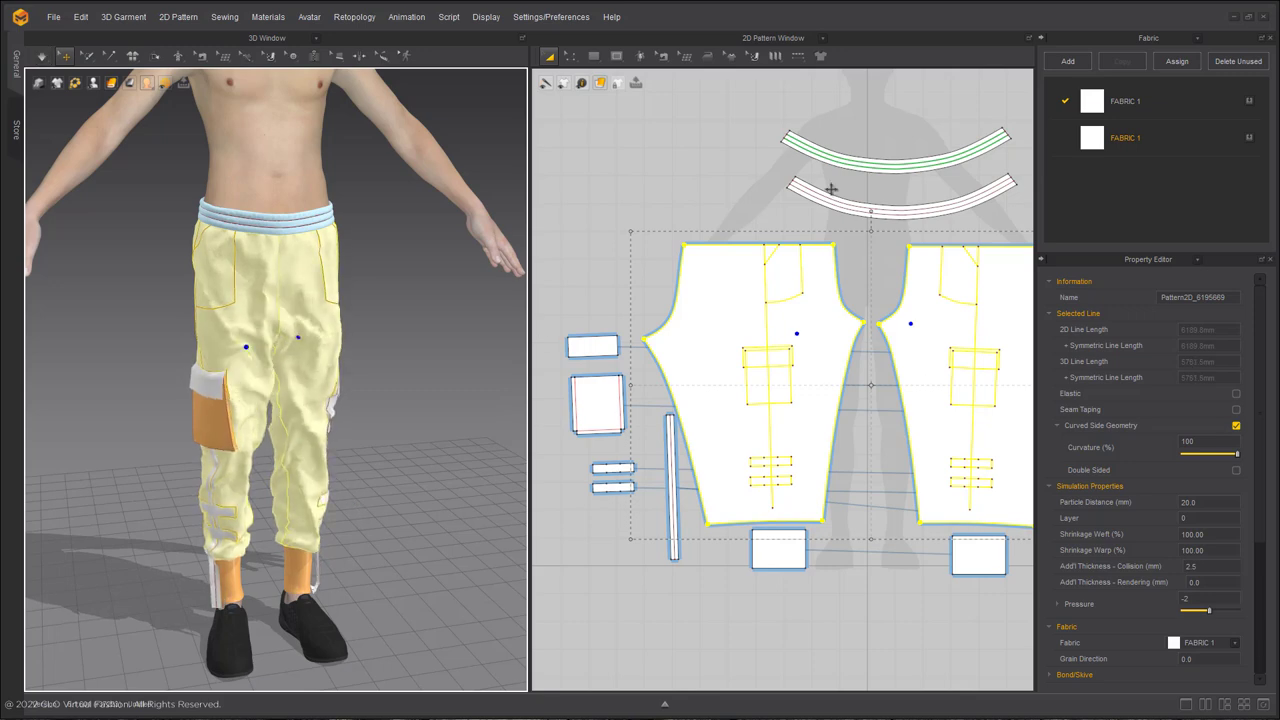
Clone the front pocket's outline lines from the leg as a separate pattern piece and place it above the leg's outer side
click(700, 228)
scroll(700, 228, up, 2)
key(z)
scroll(760, 205, down, 2)
middle_drag(753, 229, 657, 228)
drag(796, 335, 796, 335)
shift+click(713, 247)
shift+click(706, 286)
right_click(706, 291)
click(766, 304)
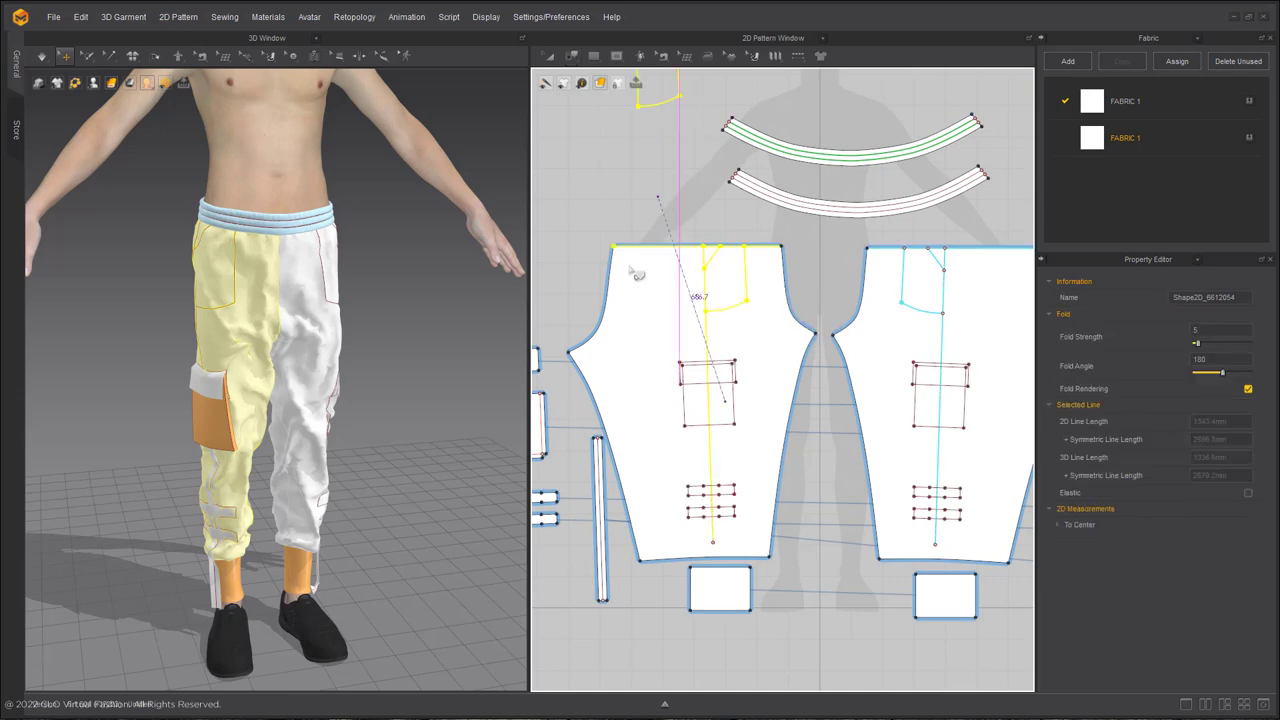
click(590, 314)
click(656, 195)
scroll(656, 191, up, 2)
middle_drag(656, 191, 703, 217)
Cut the cloned pocket piece along its slanted opening line and delete the cut-off corner
click(596, 185)
right_click(597, 184)
click(662, 266)
key(Delete)
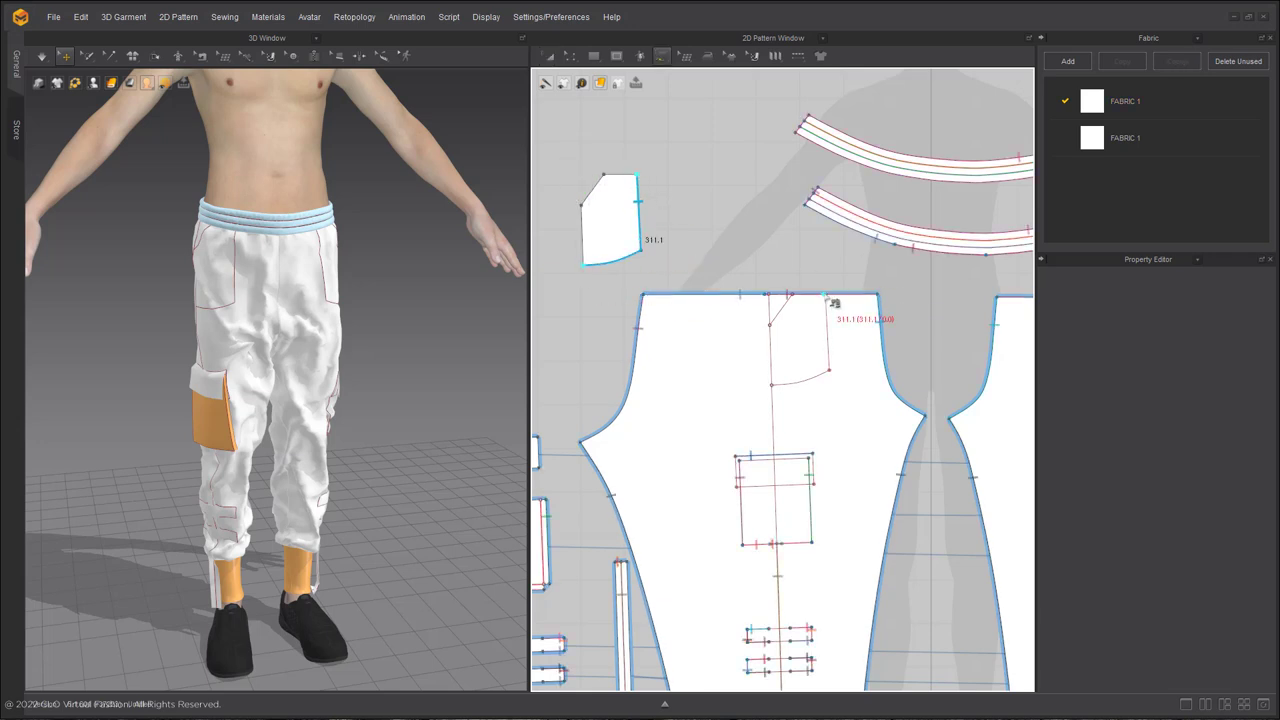
Free-sew the pocket piece's inner side, curved bottom, outer side and top edge to the matching pocket lines on the leg
click(745, 318)
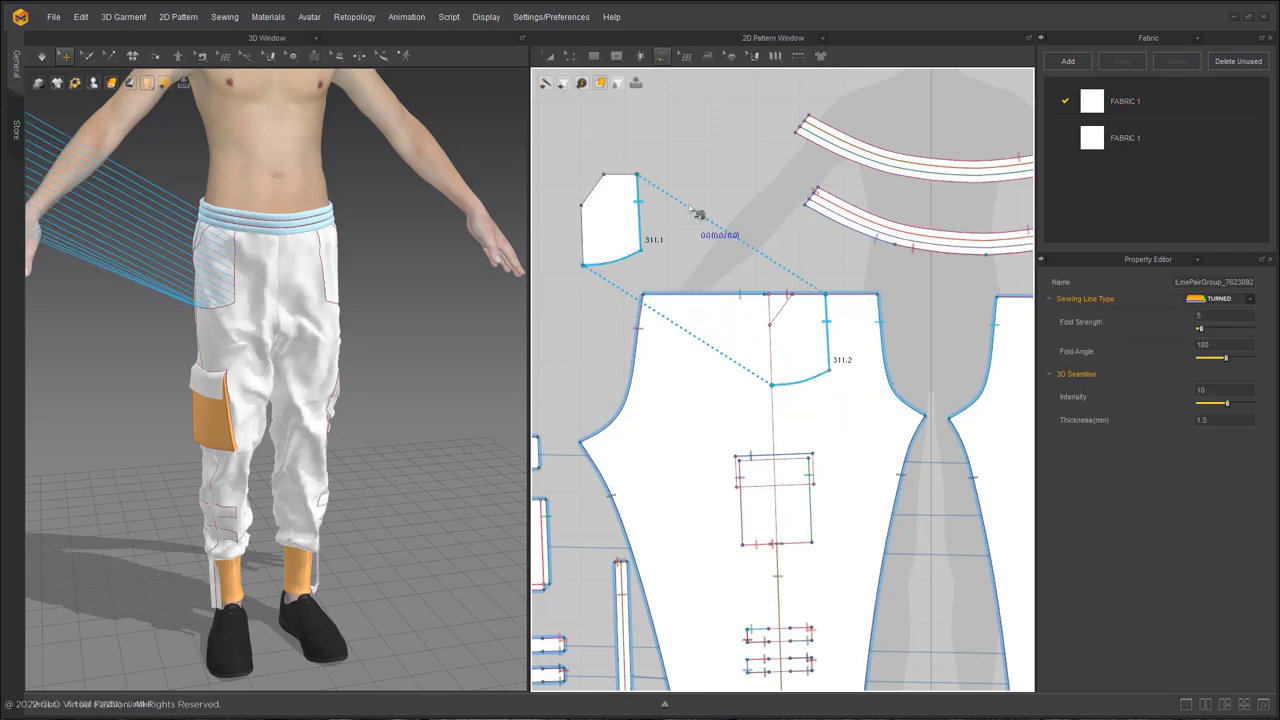
click(585, 228)
key(m)
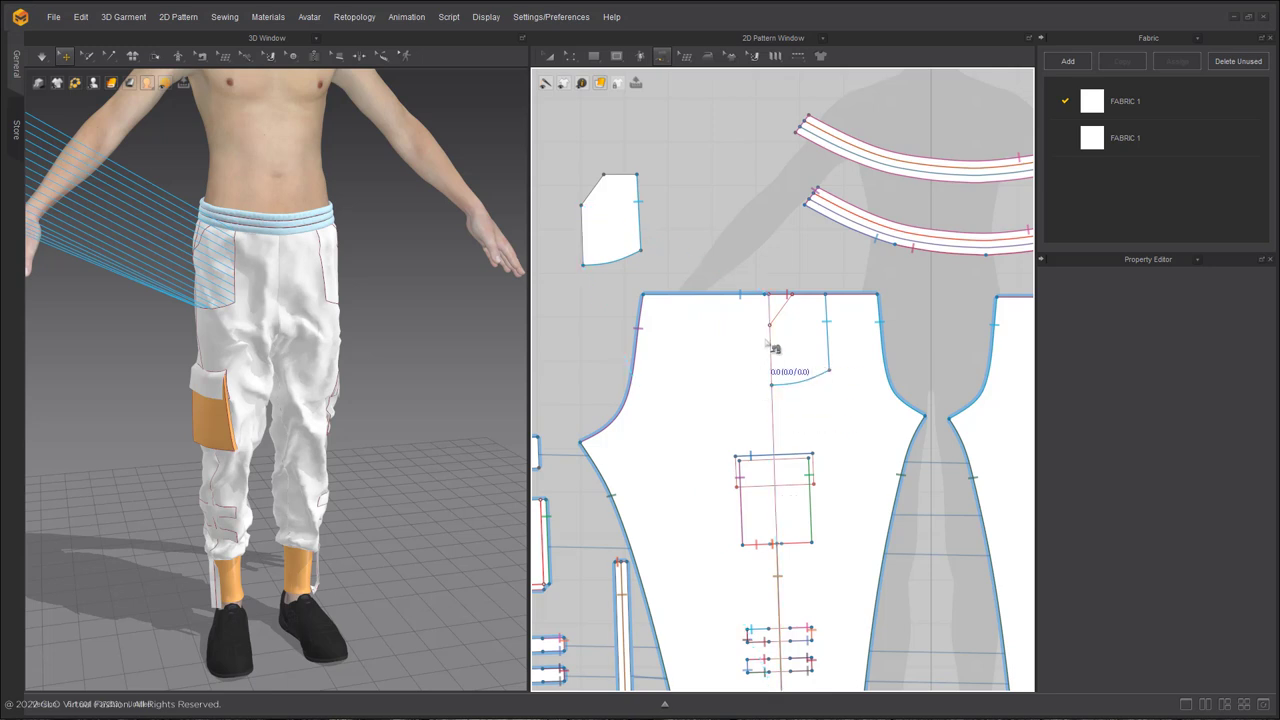
click(582, 206)
click(583, 265)
click(770, 325)
click(771, 385)
click(604, 175)
click(637, 175)
click(792, 294)
click(825, 294)
Superimpose the front pocket piece onto the trouser leg in the 3D view
scroll(790, 288, up, 6)
scroll(750, 340, down, 7)
middle_drag(750, 343, 868, 295)
scroll(868, 295, down, 2)
key(a)
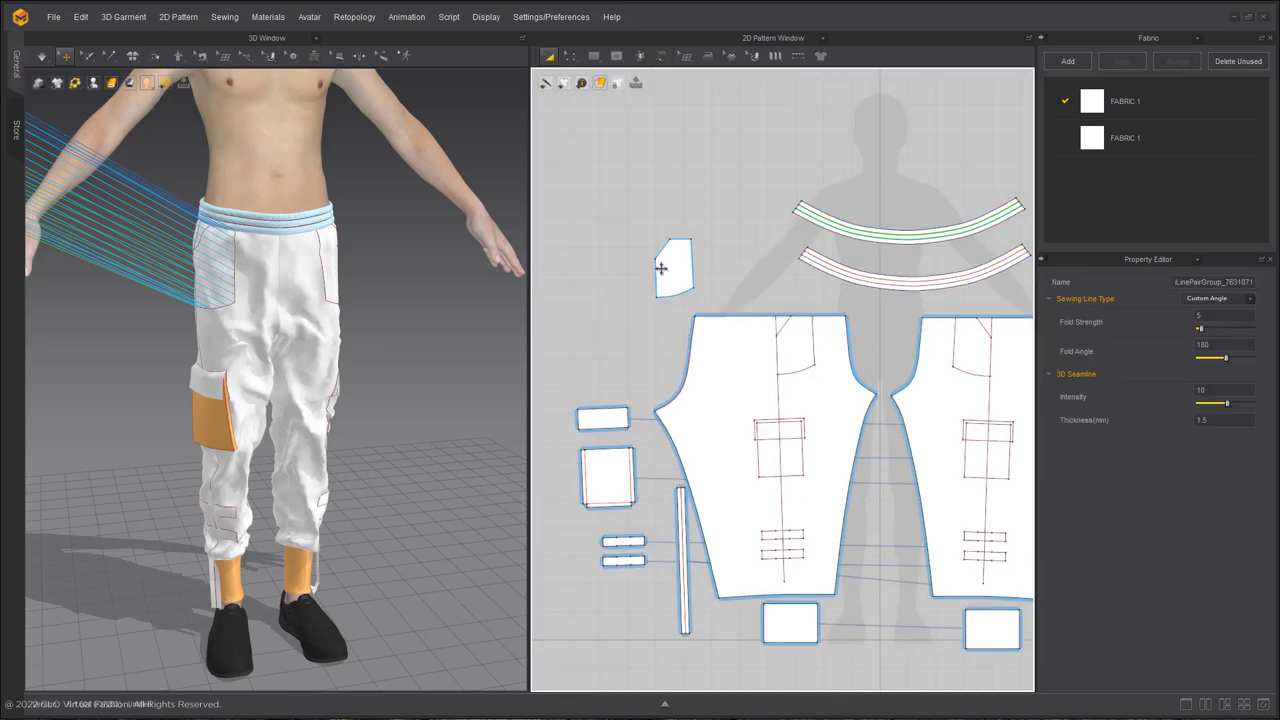
right_click(663, 268)
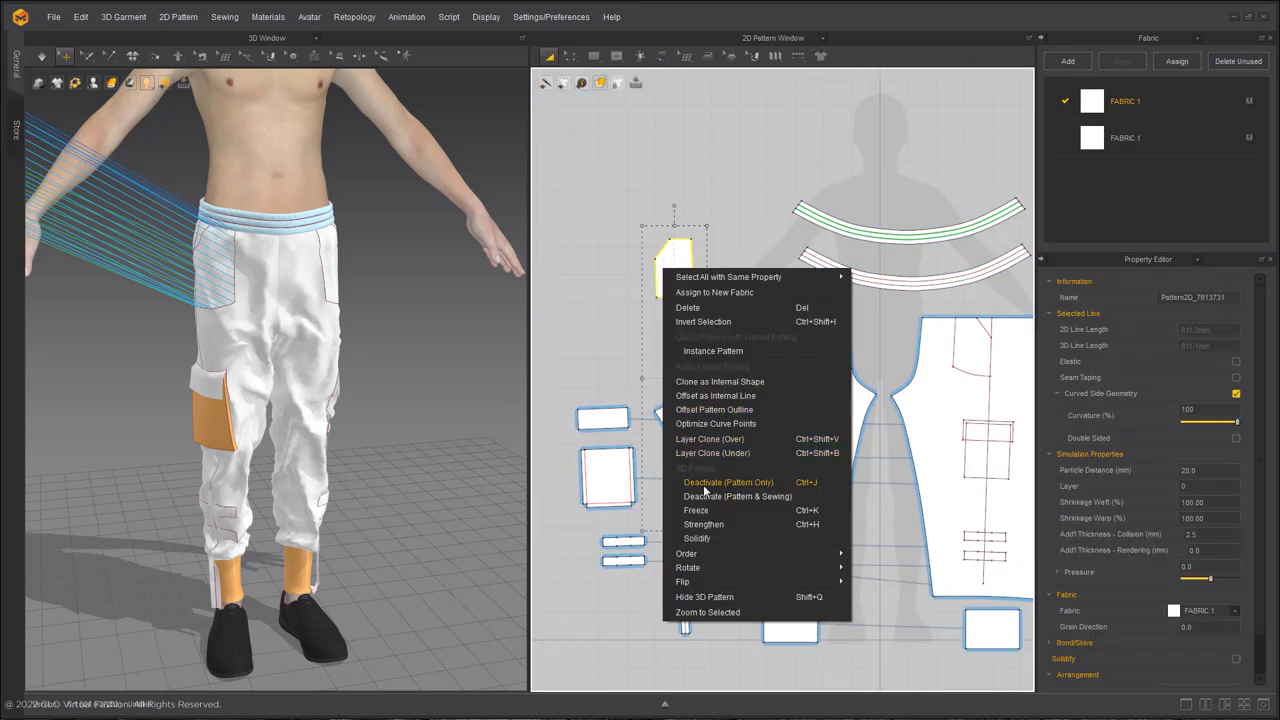
middle_drag(94, 236, 493, 366)
right_click(390, 298)
click(403, 373)
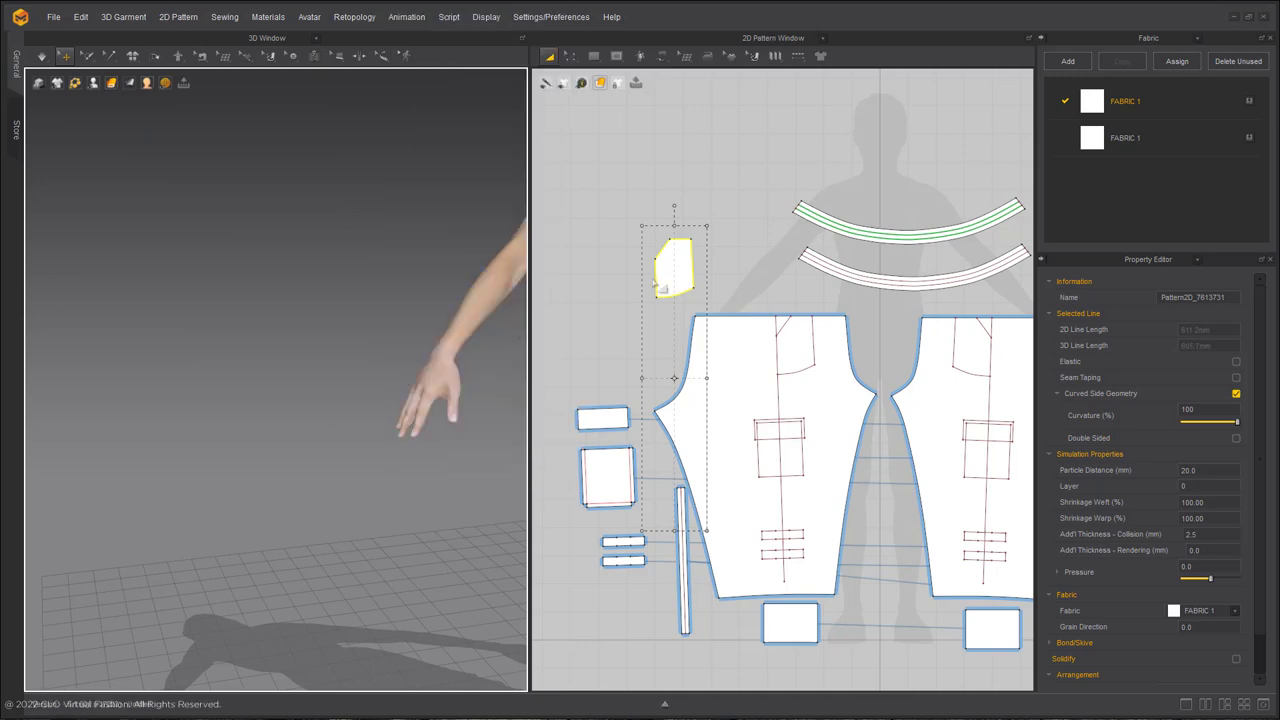
Duplicate the front pocket piece as a mirrored copy with its sewing for the other leg
click(676, 272)
click(667, 272)
key(ctrl+d)
scroll(720, 350, down, 4)
middle_drag(958, 422, 605, 430)
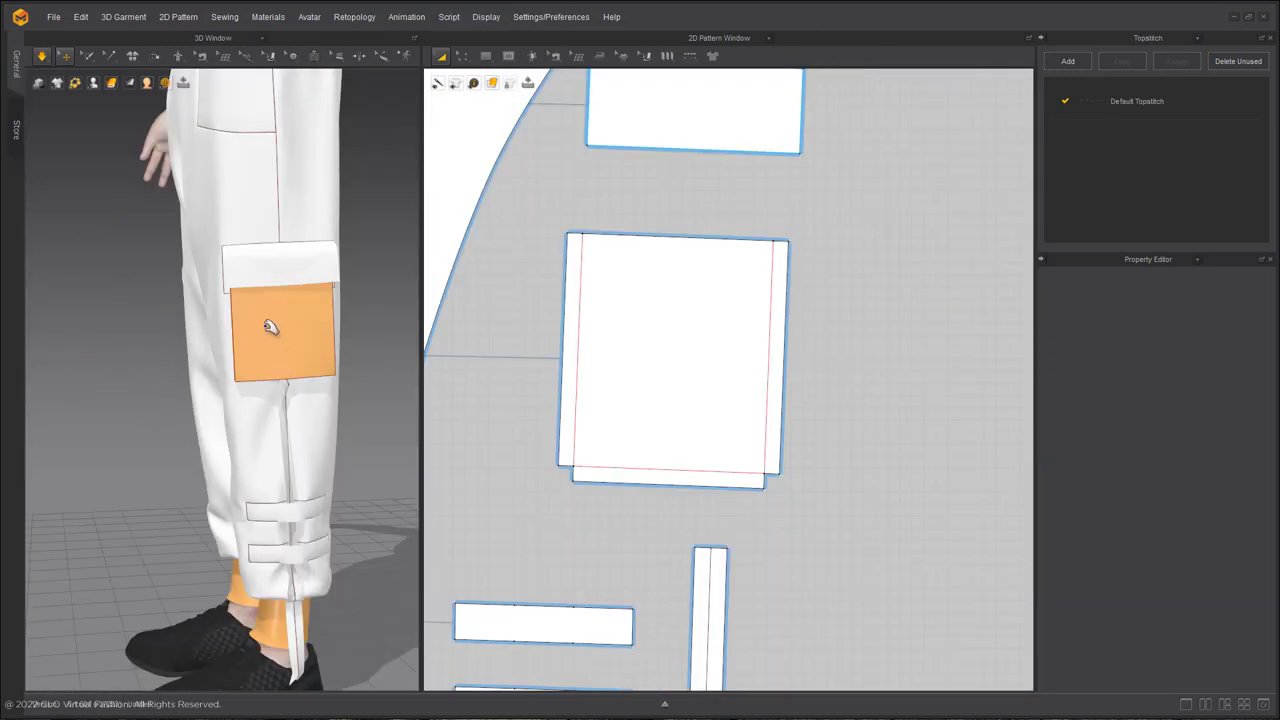
Delete the lengthwise seam joining the hanging strip's centre line to the leg's side line
scroll(248, 329, down, 2)
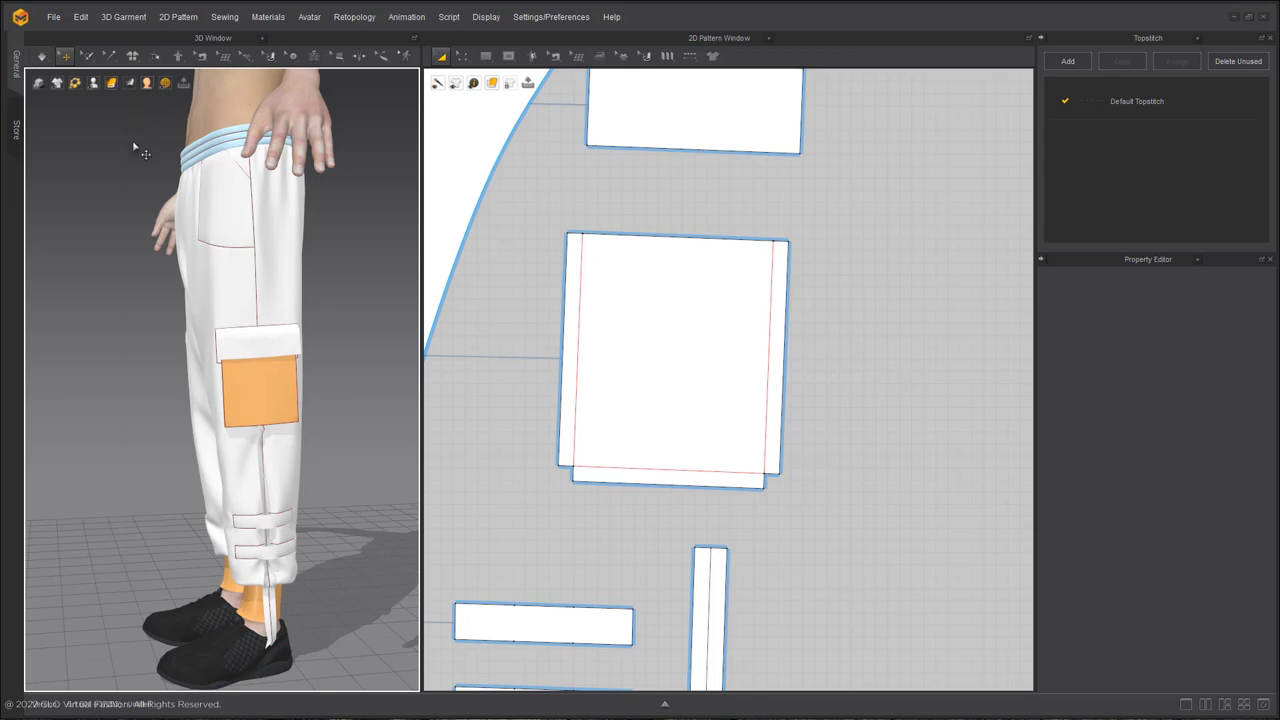
key(b)
scroll(543, 468, down, 4)
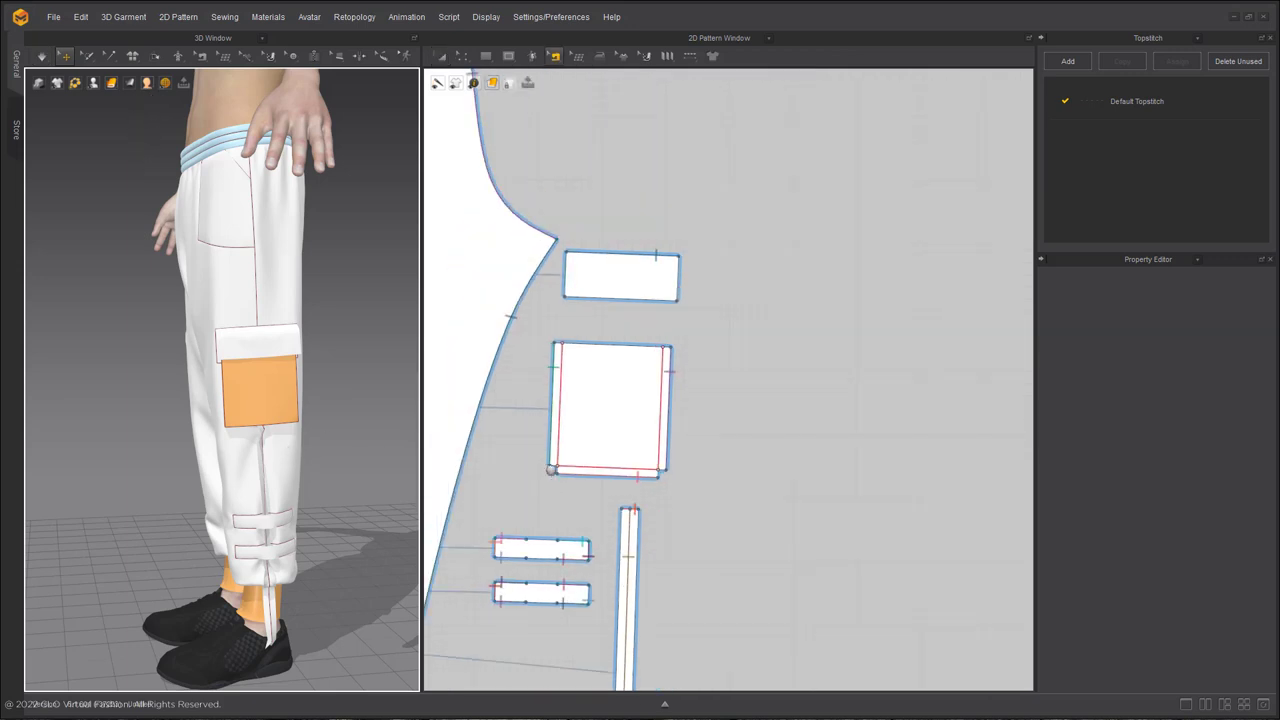
middle_drag(543, 468, 752, 328)
scroll(780, 453, up, 1)
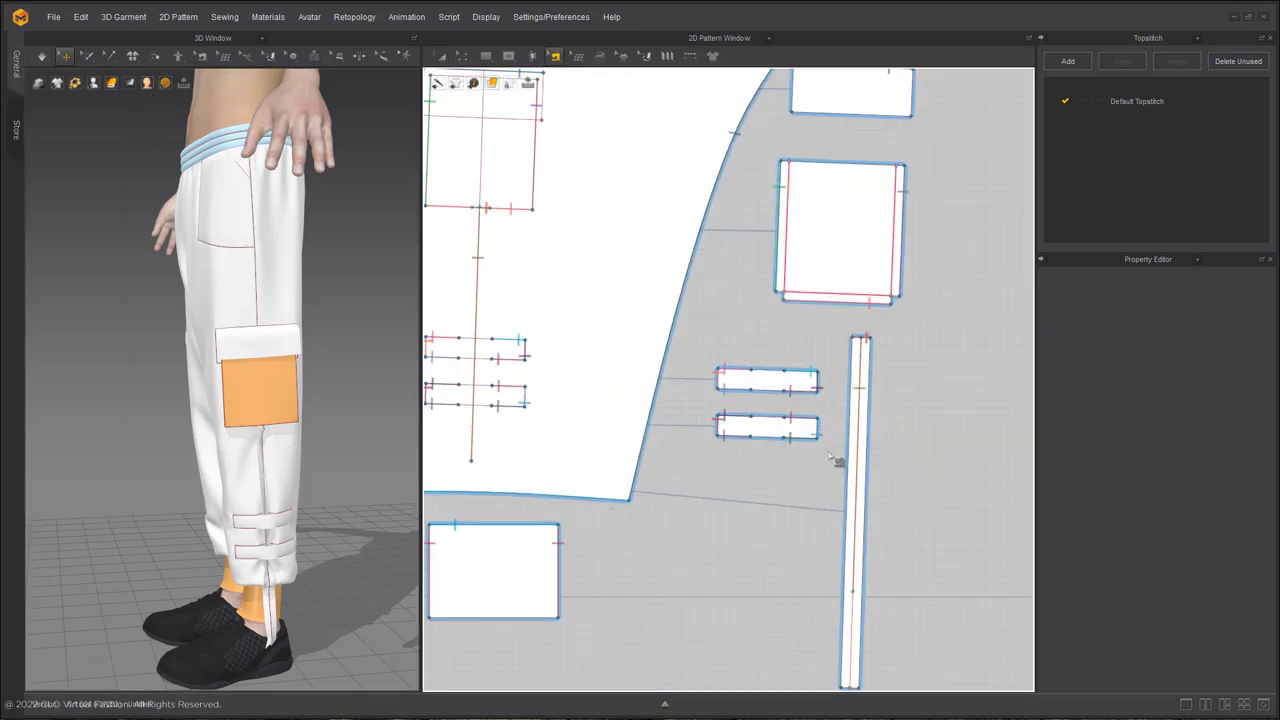
click(864, 393)
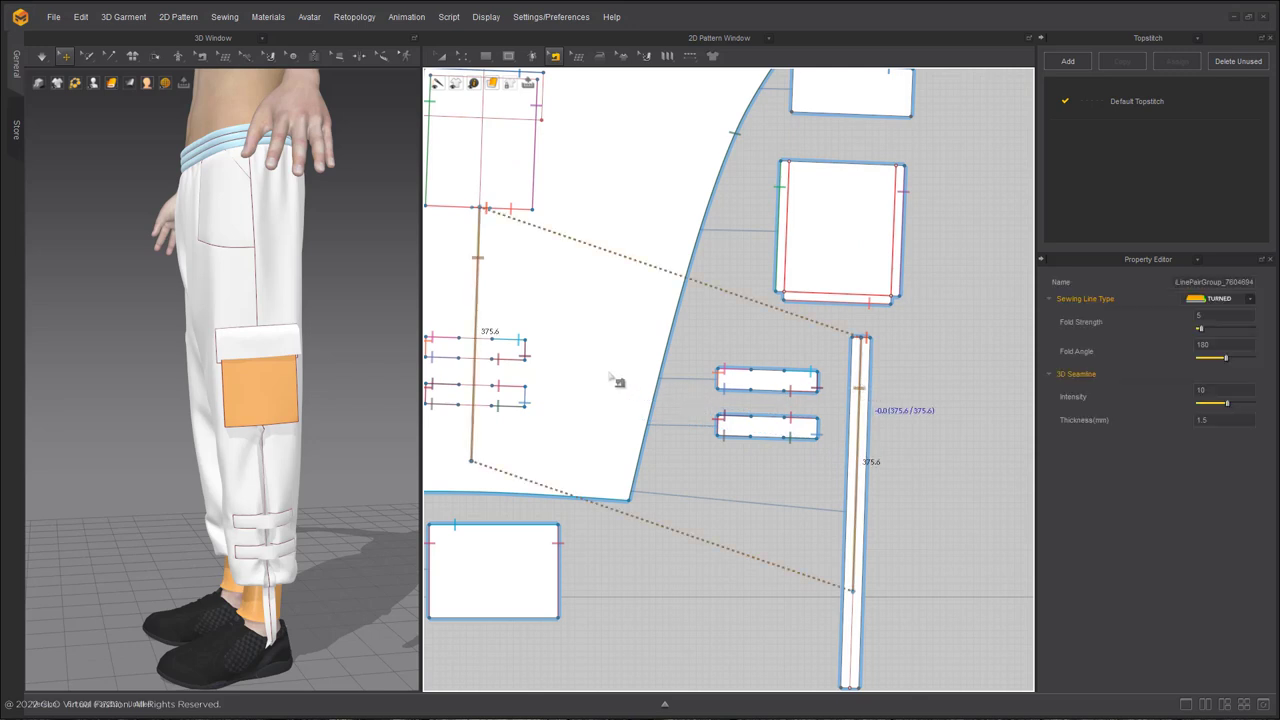
click(857, 413)
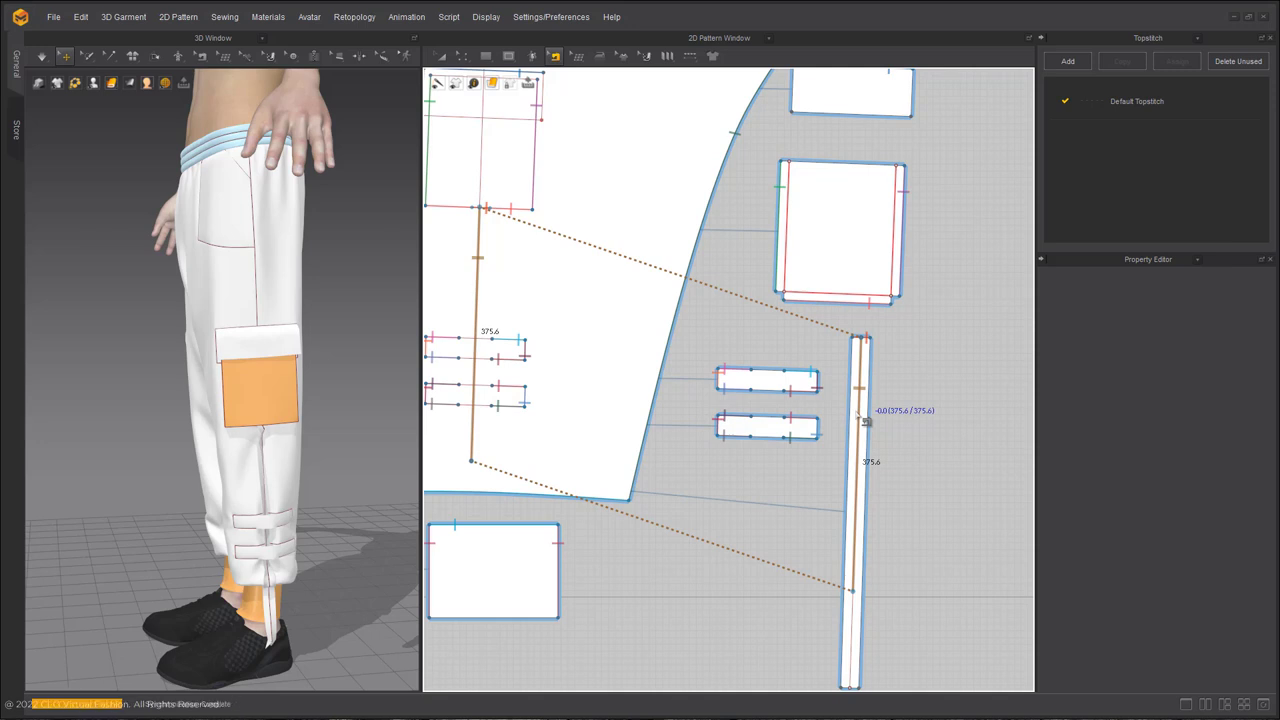
scroll(866, 421, down, 2)
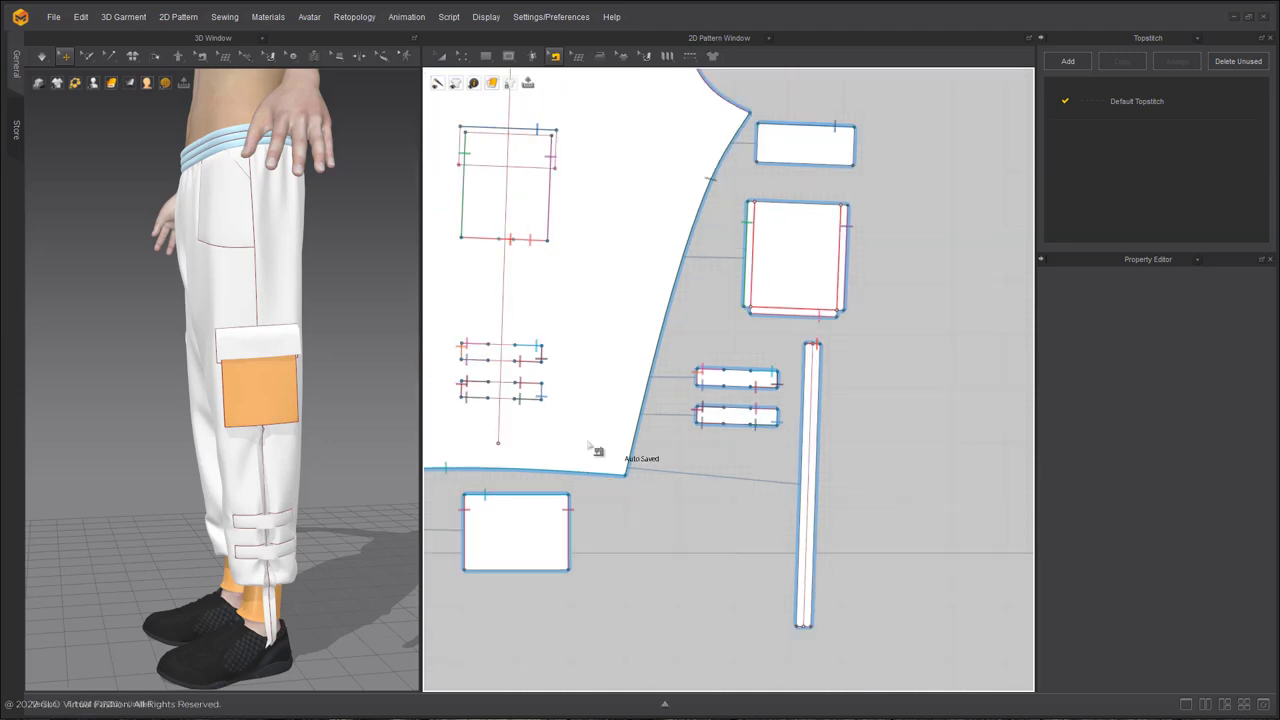
scroll(765, 445, down, 5)
scroll(965, 82, up, 2)
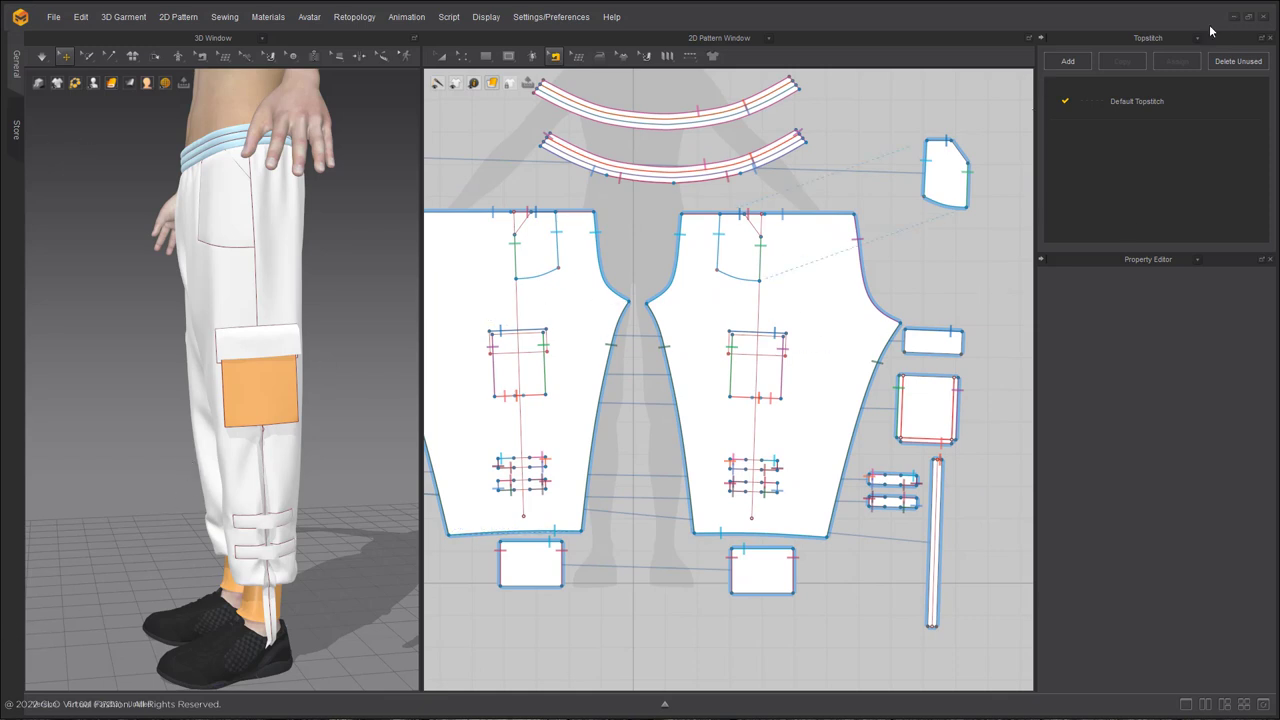
Search the fabric library for FLEECE and add Knit_Fleece_Terry to the project's fabric list
click(1262, 705)
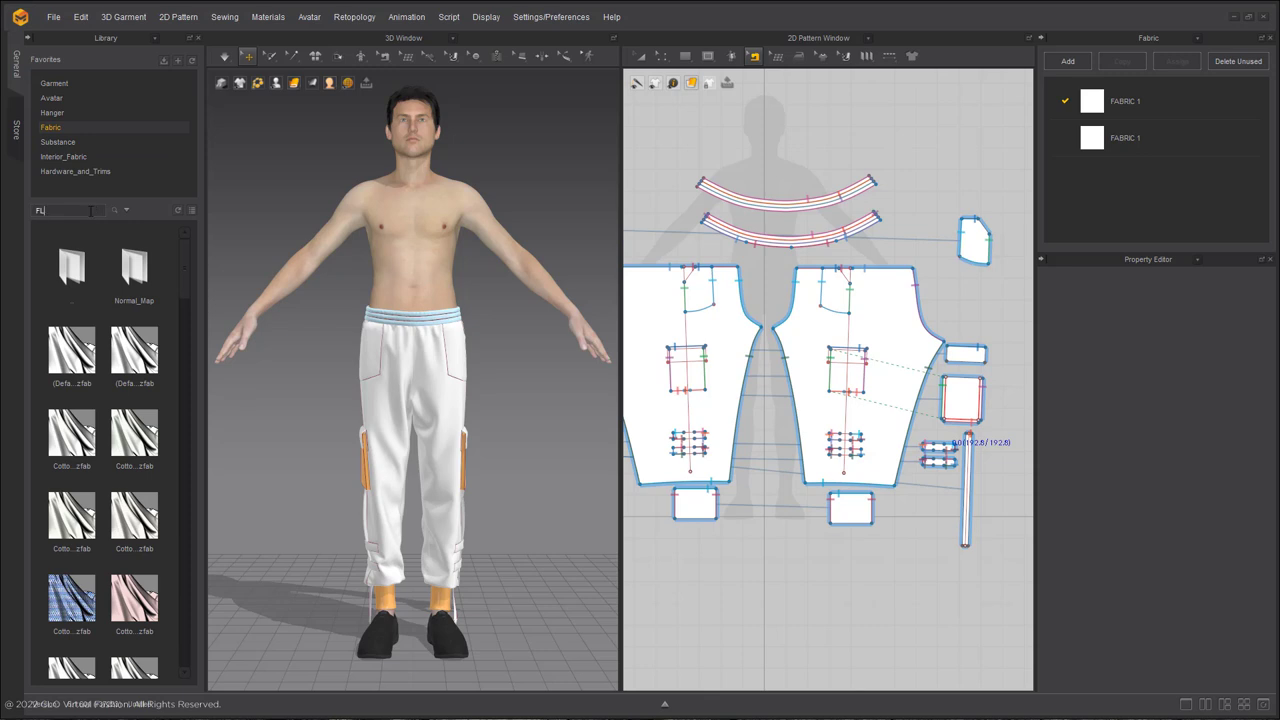
key(Return)
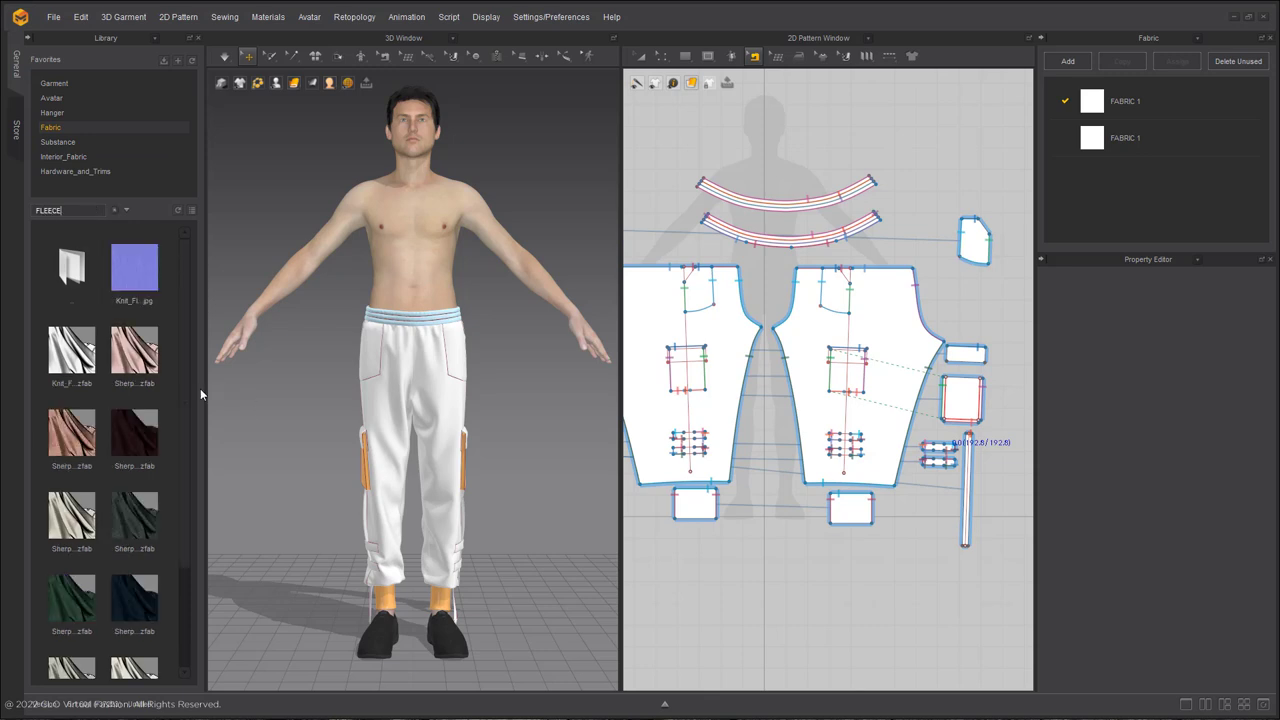
mouse_move(71, 372)
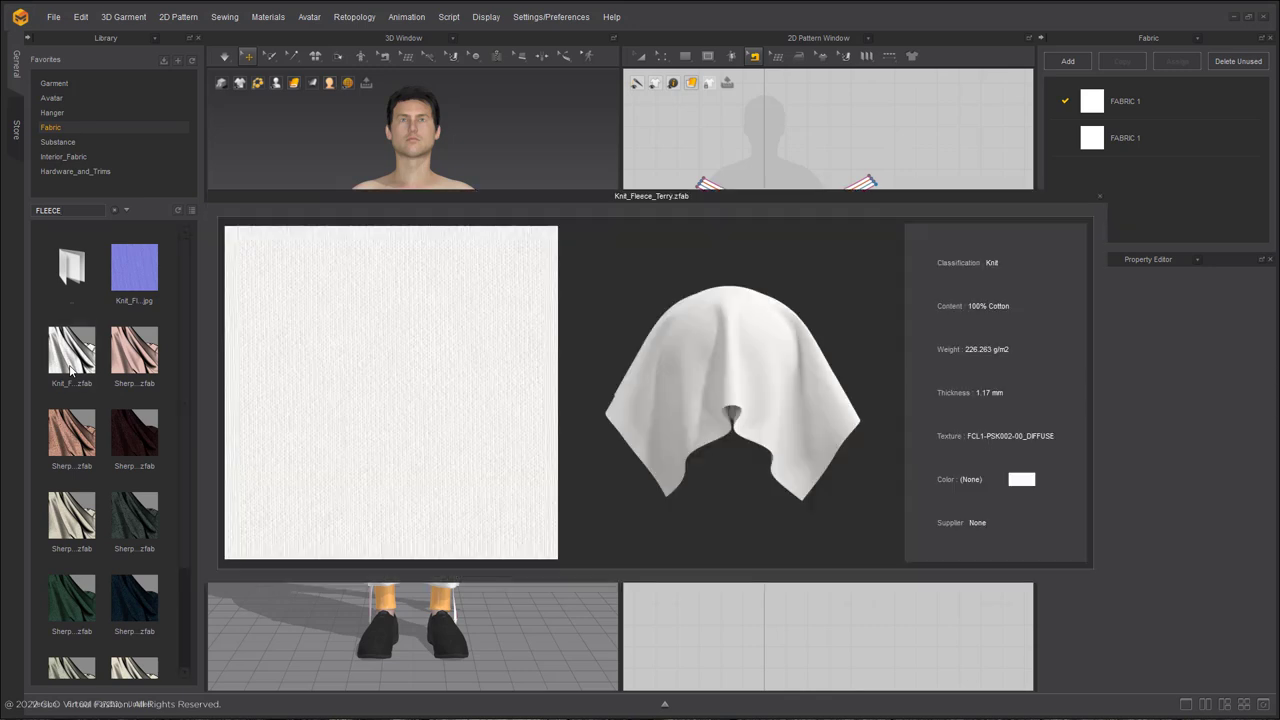
drag(71, 372, 1176, 185)
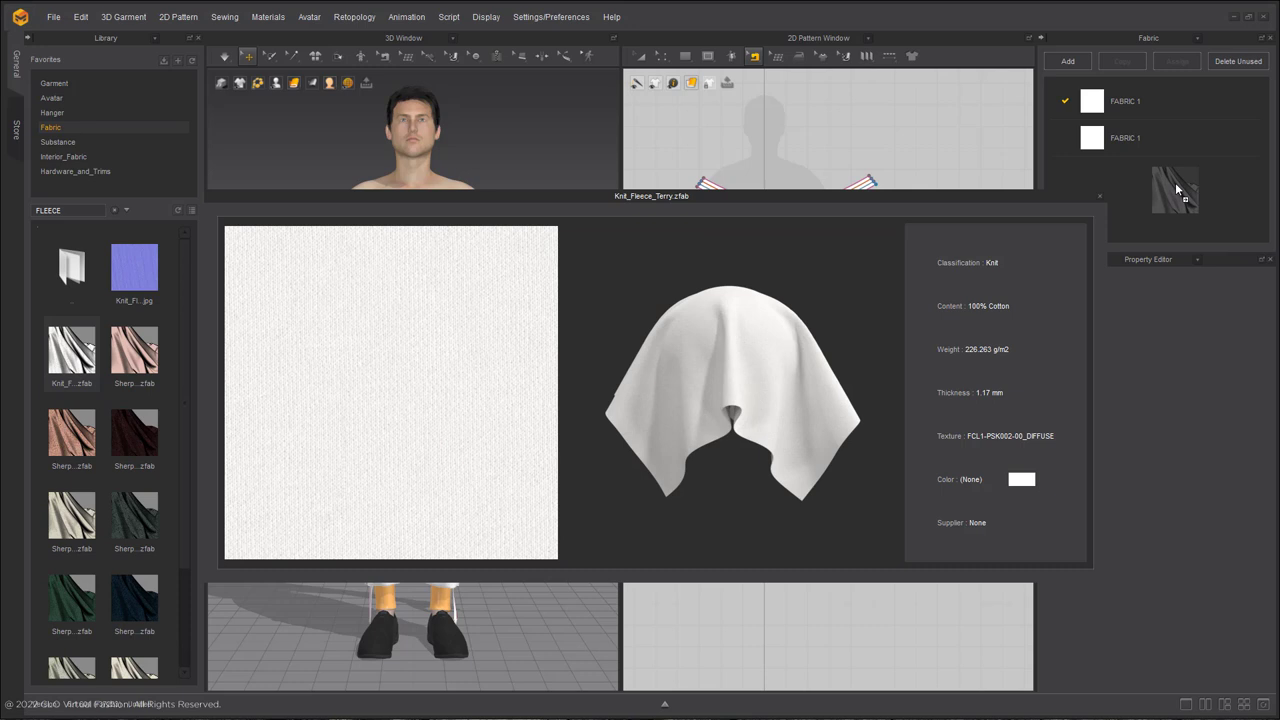
drag(1175, 182, 1175, 182)
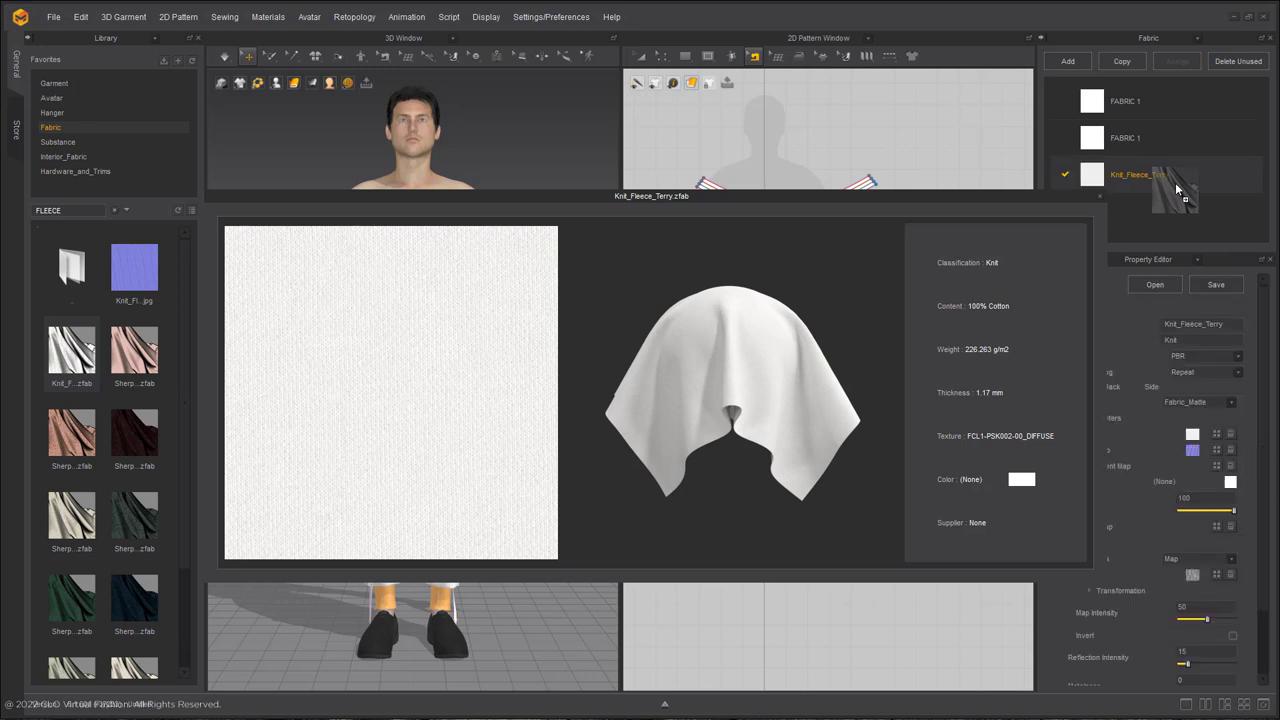
click(1185, 220)
click(1099, 196)
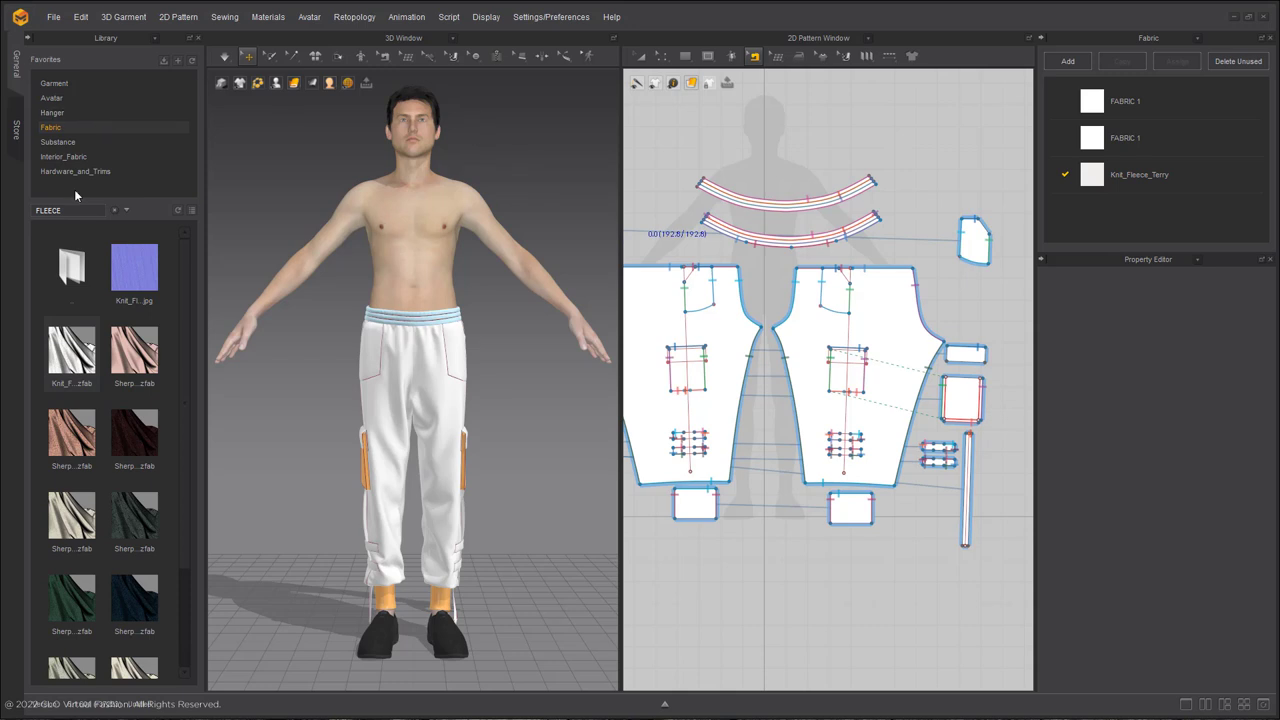
Search the fabric library for NYLON and add Nylon_Canvas to the project's fabric list
click(114, 210)
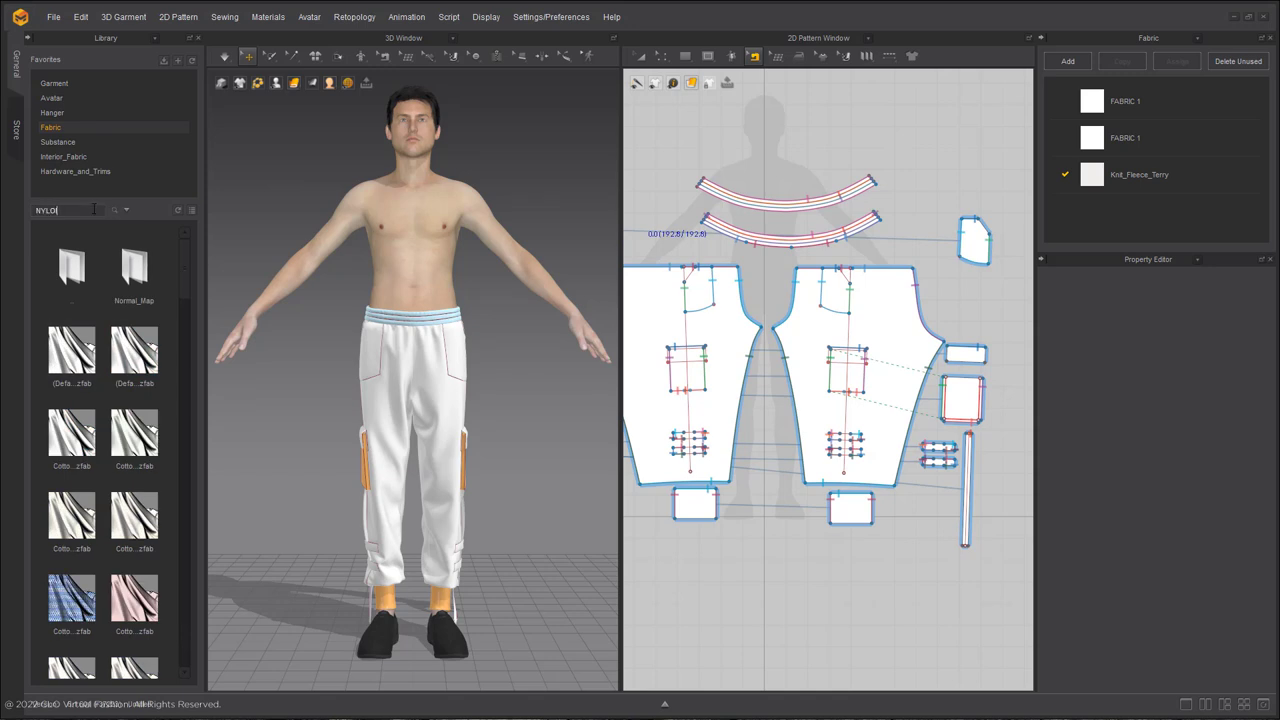
text(NYLON)
key(Return)
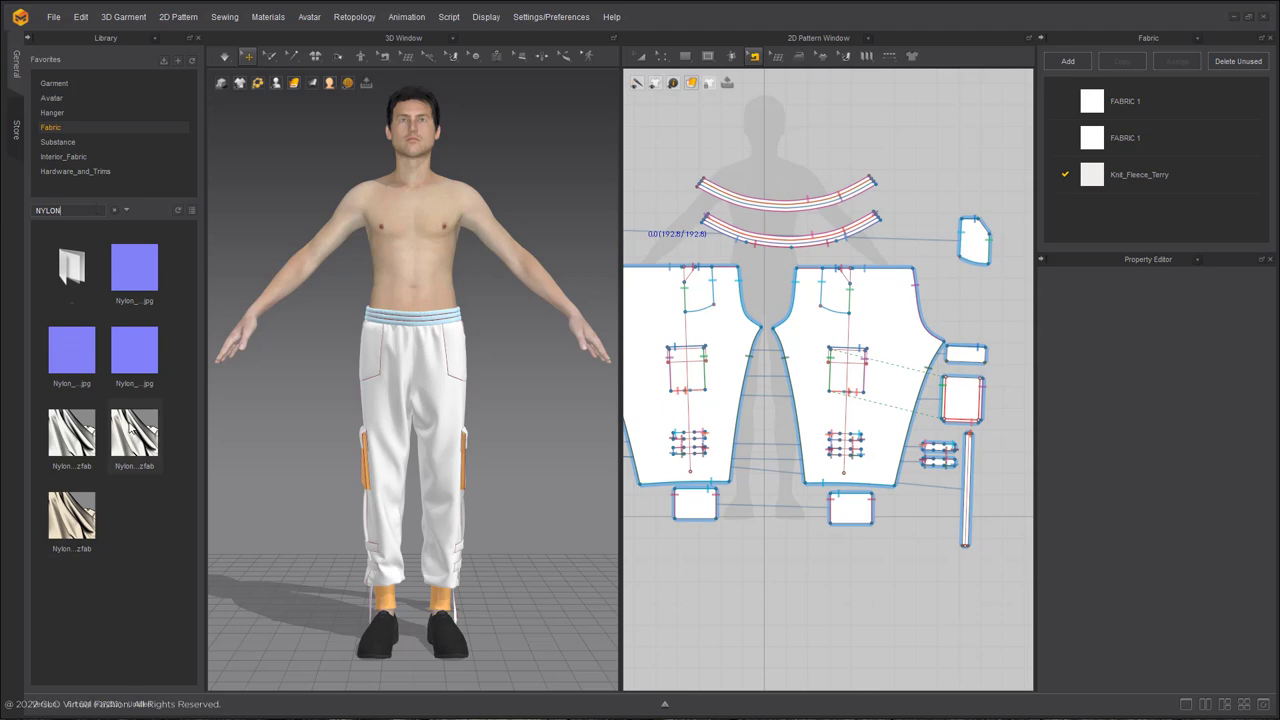
mouse_move(138, 437)
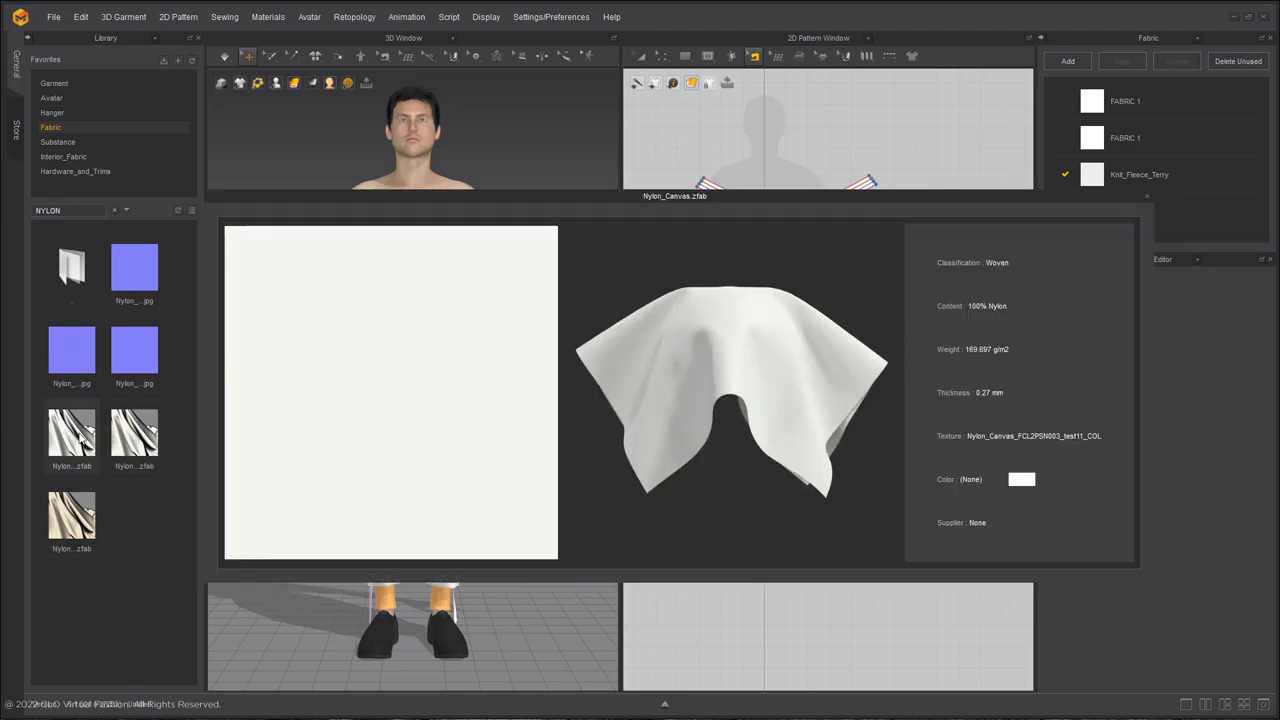
double_click(83, 437)
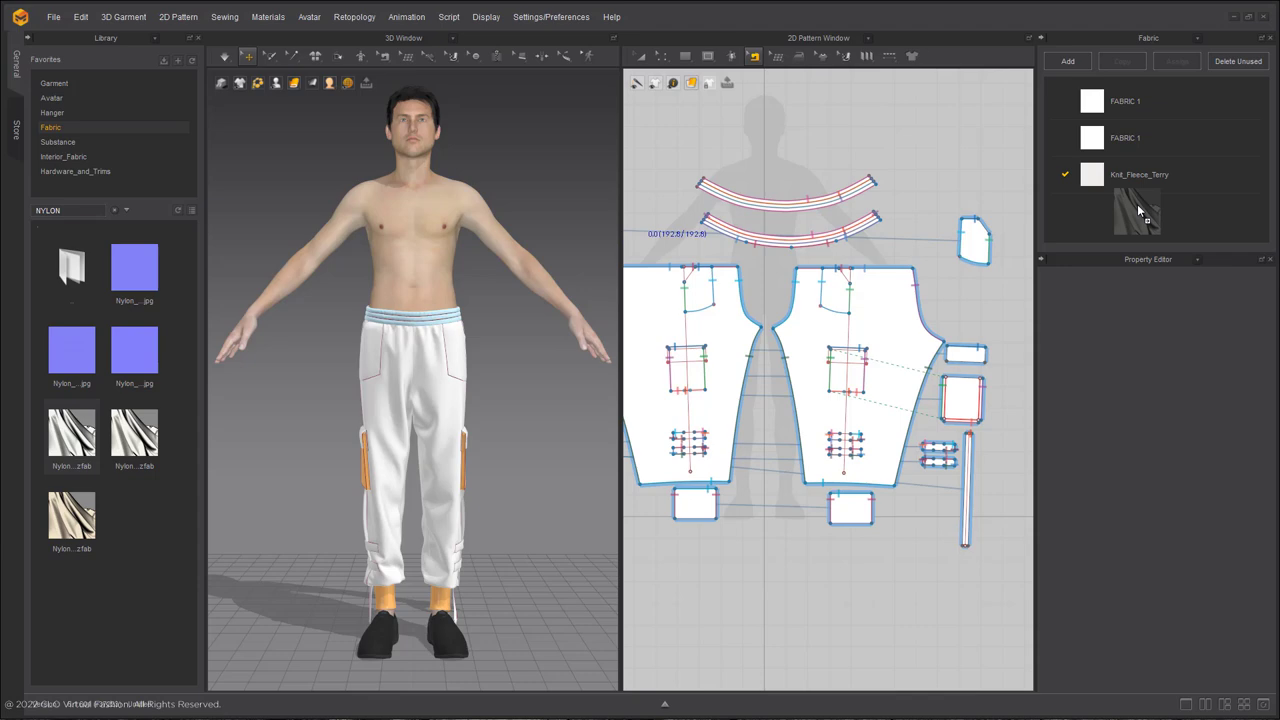
Set the Nylon_Canvas fabric's colour to Orange 5 from the default palette
click(1230, 482)
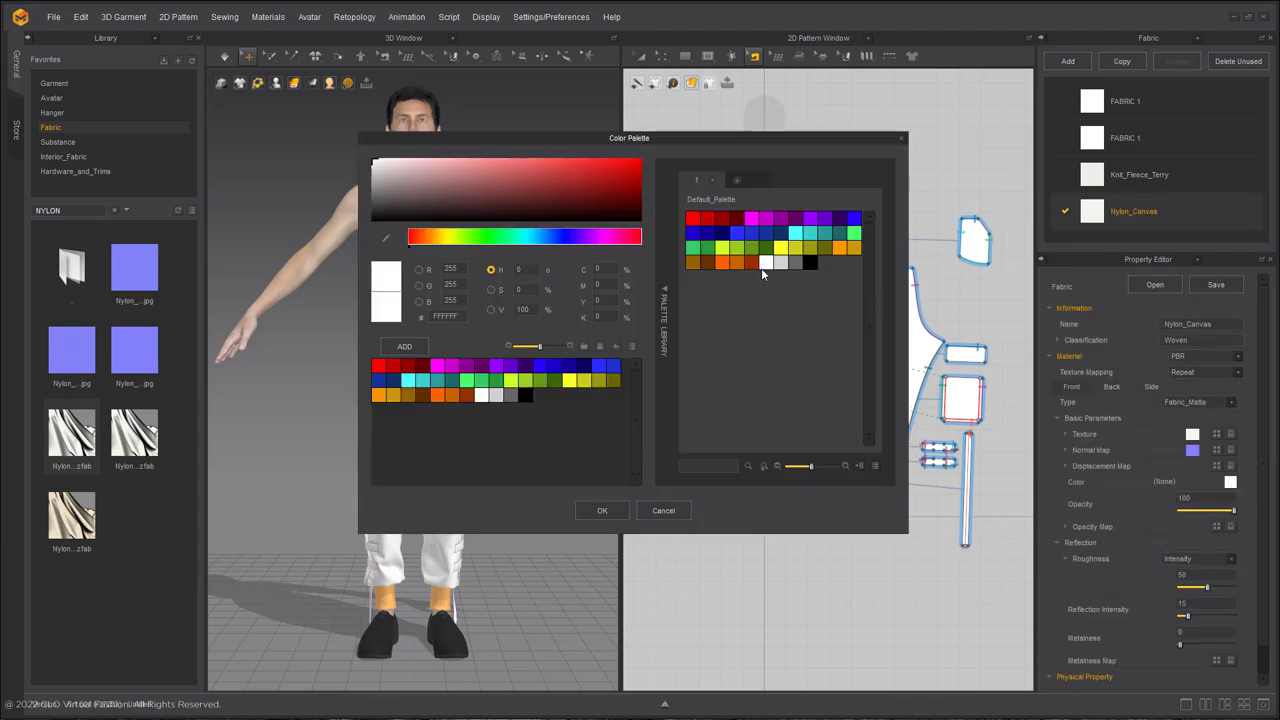
click(721, 262)
click(602, 510)
Apply the orange Nylon_Canvas fabric to the hanging strip piece beside the trouser leg
scroll(917, 316, up, 5)
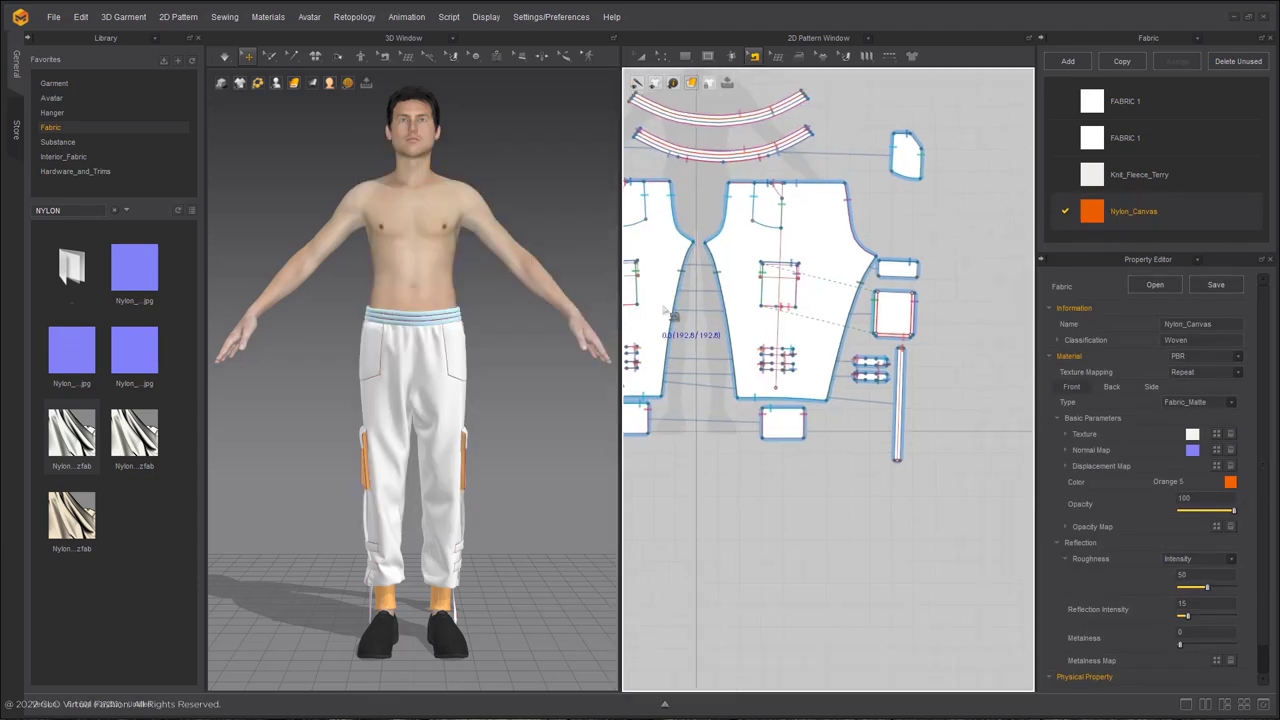
click(866, 343)
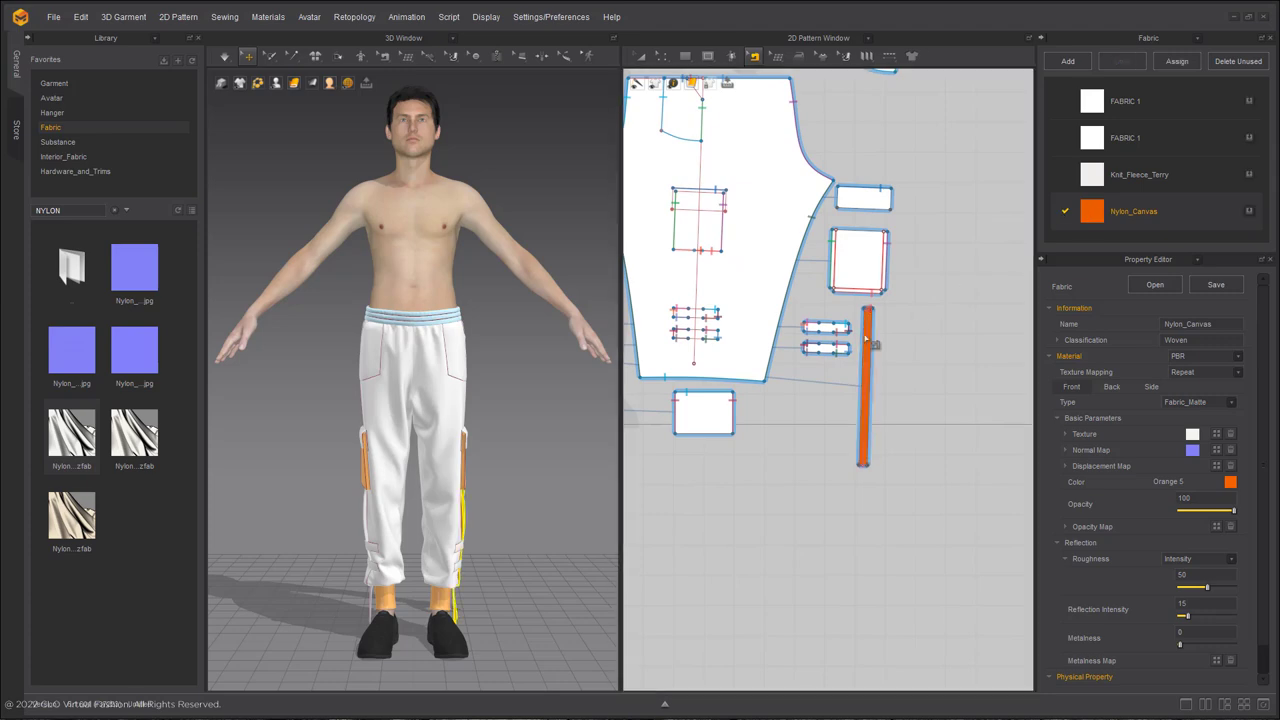
scroll(745, 368, down, 2)
scroll(752, 377, down, 4)
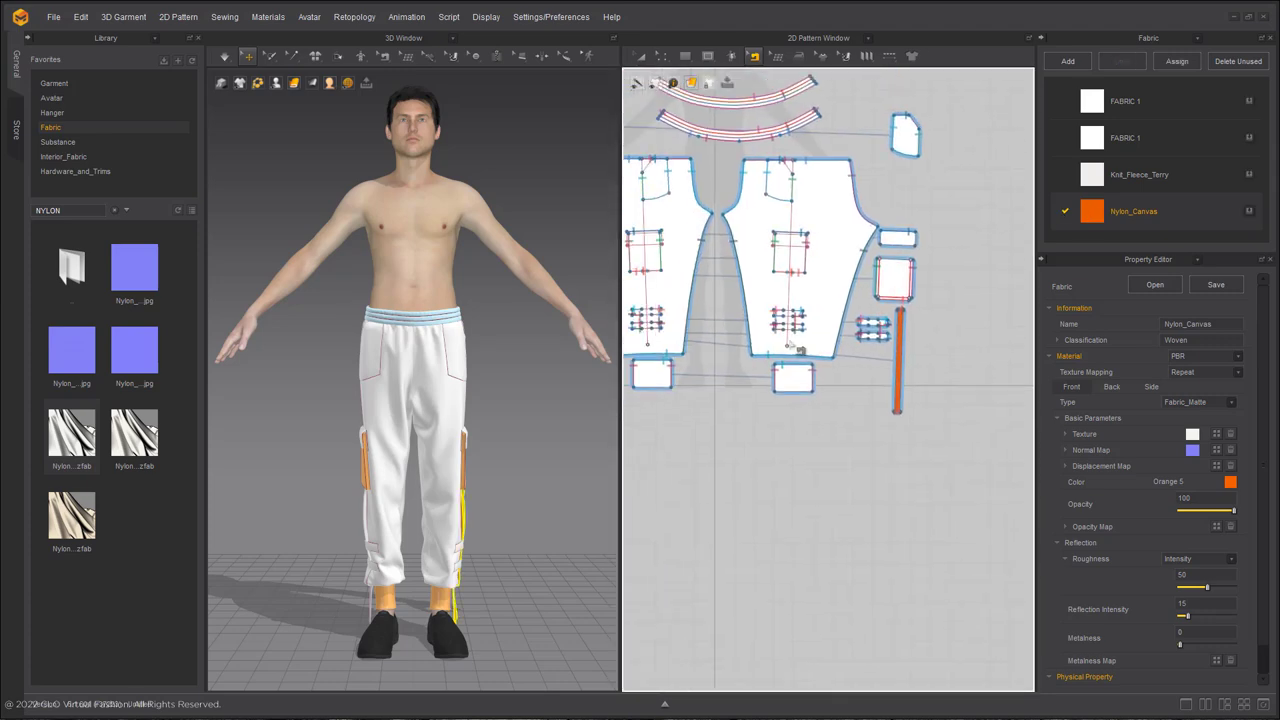
Set the Knit_Fleece_Terry fabric's colour to dark grey 3C3C3C
double_click(1118, 176)
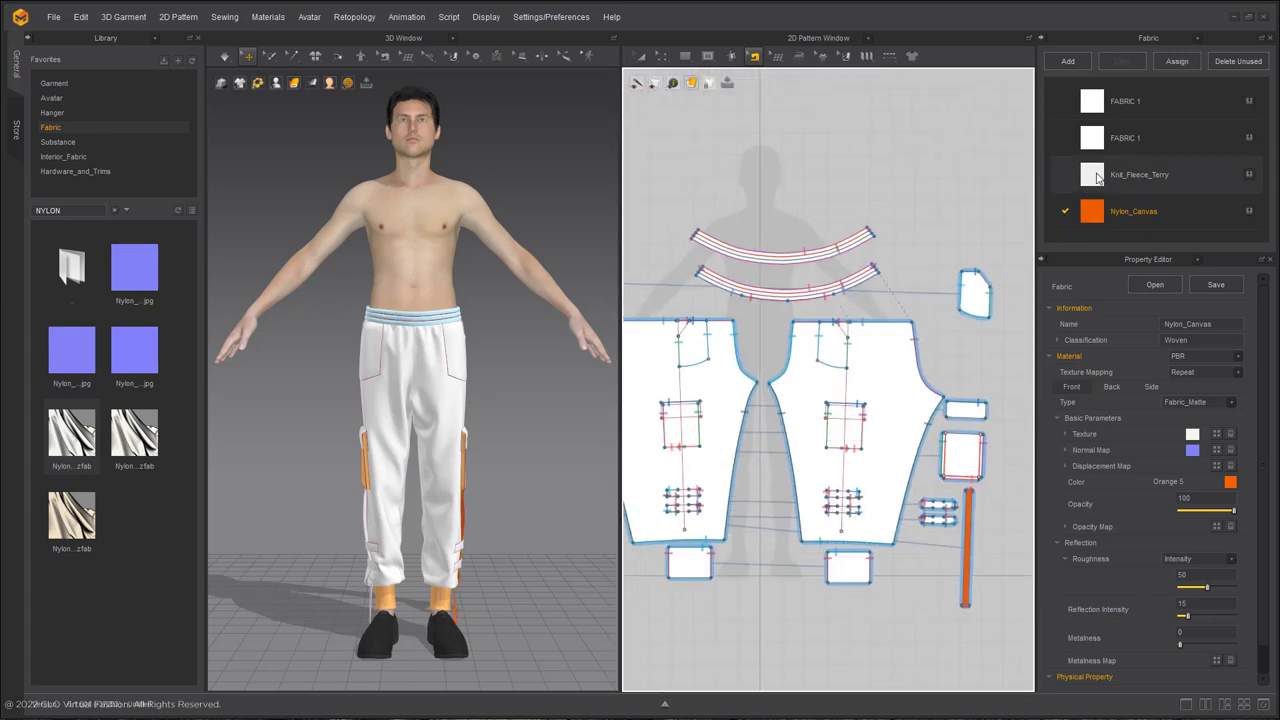
click(1230, 482)
click(373, 205)
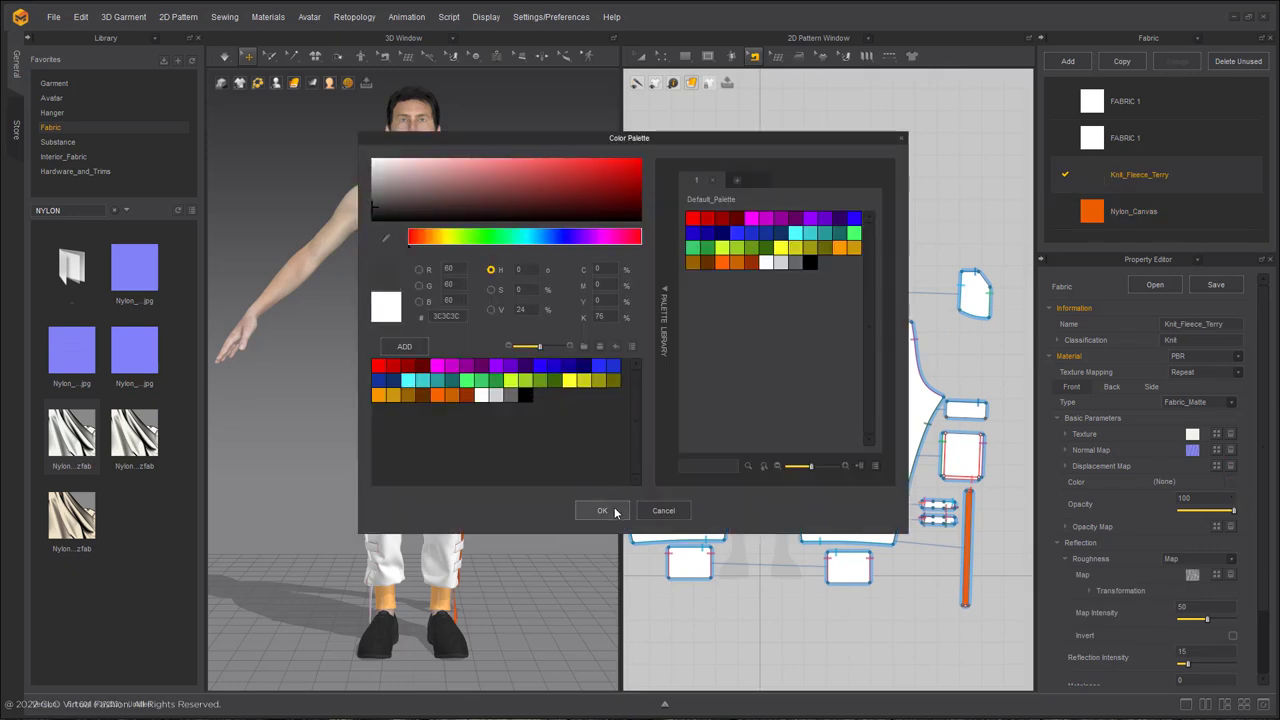
click(600, 510)
Select all trouser pattern pieces and assign the Knit_Fleece_Terry fabric to them
click(1025, 222)
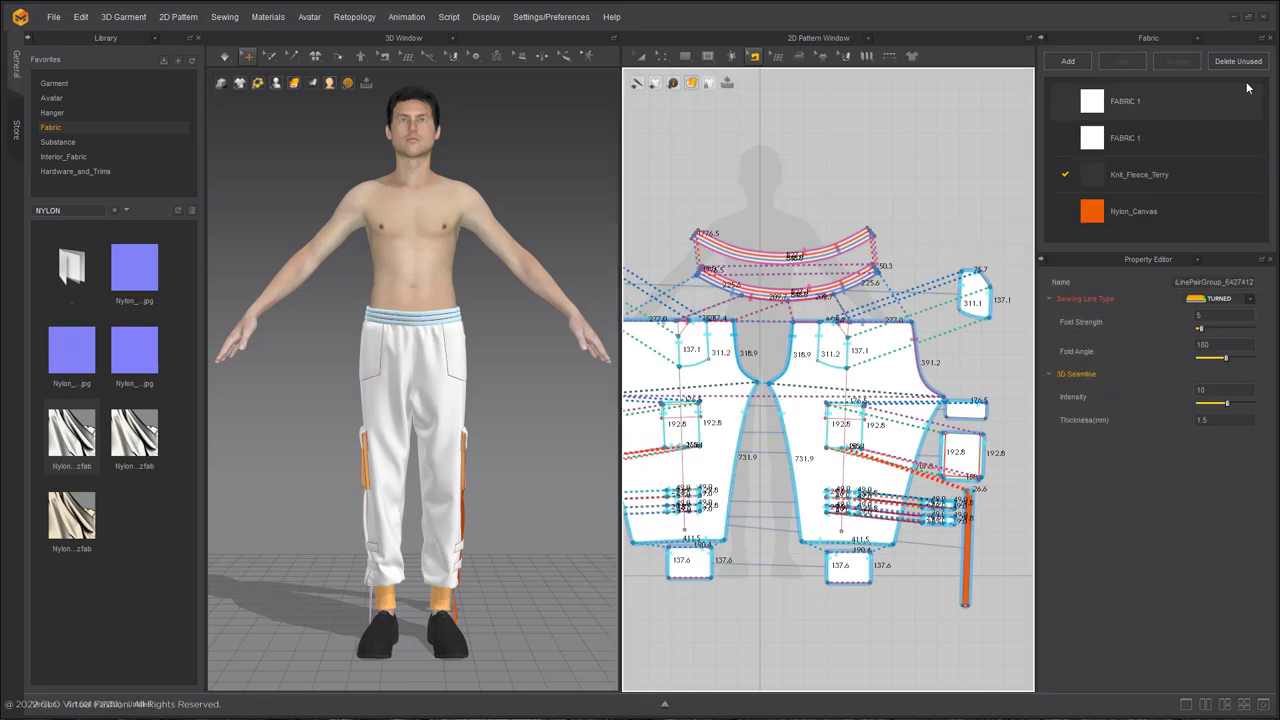
click(644, 56)
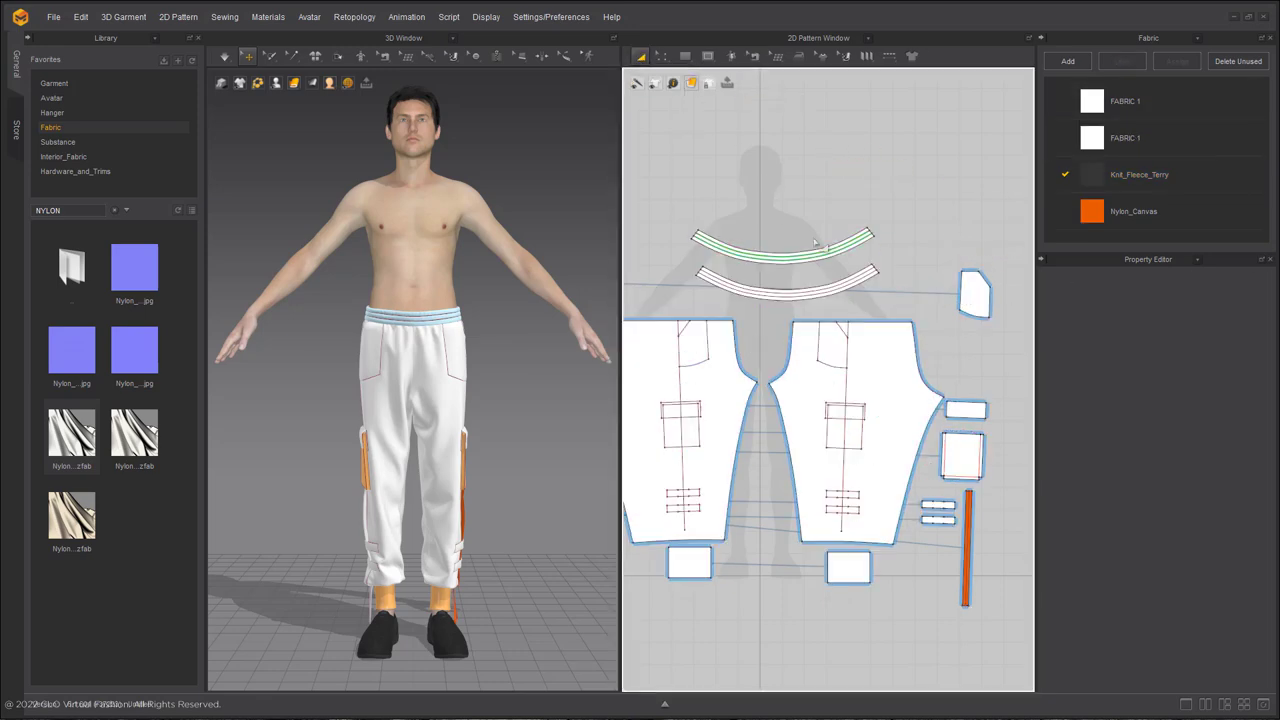
key(ctrl+a)
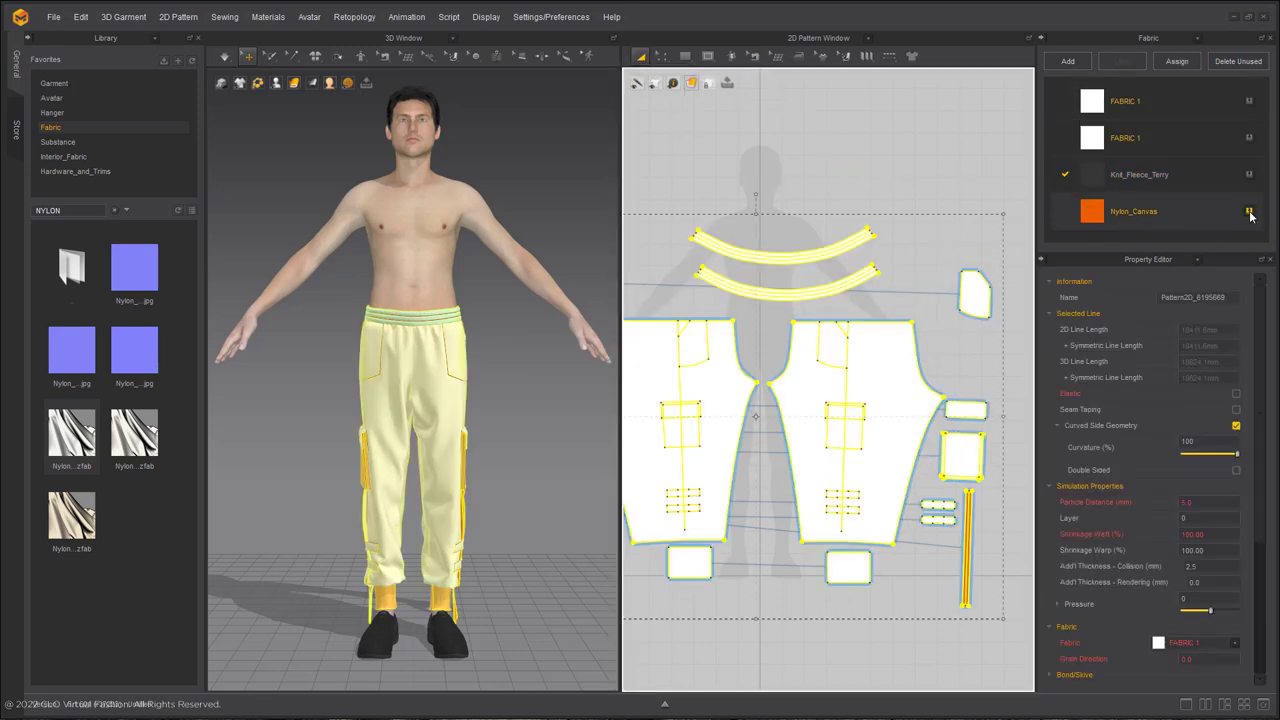
click(1249, 213)
click(1249, 174)
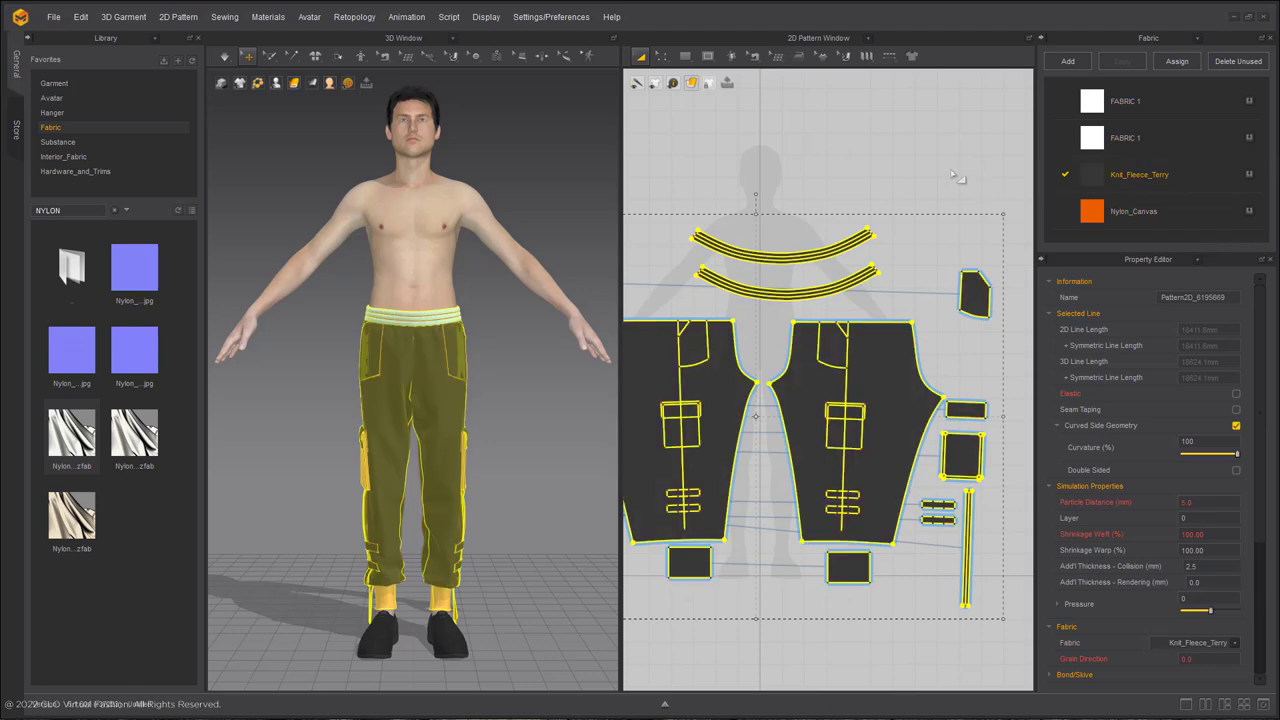
scroll(945, 185, down, 1)
click(928, 199)
Apply the Nylon_Canvas fabric to both hanging strip pieces
click(962, 487)
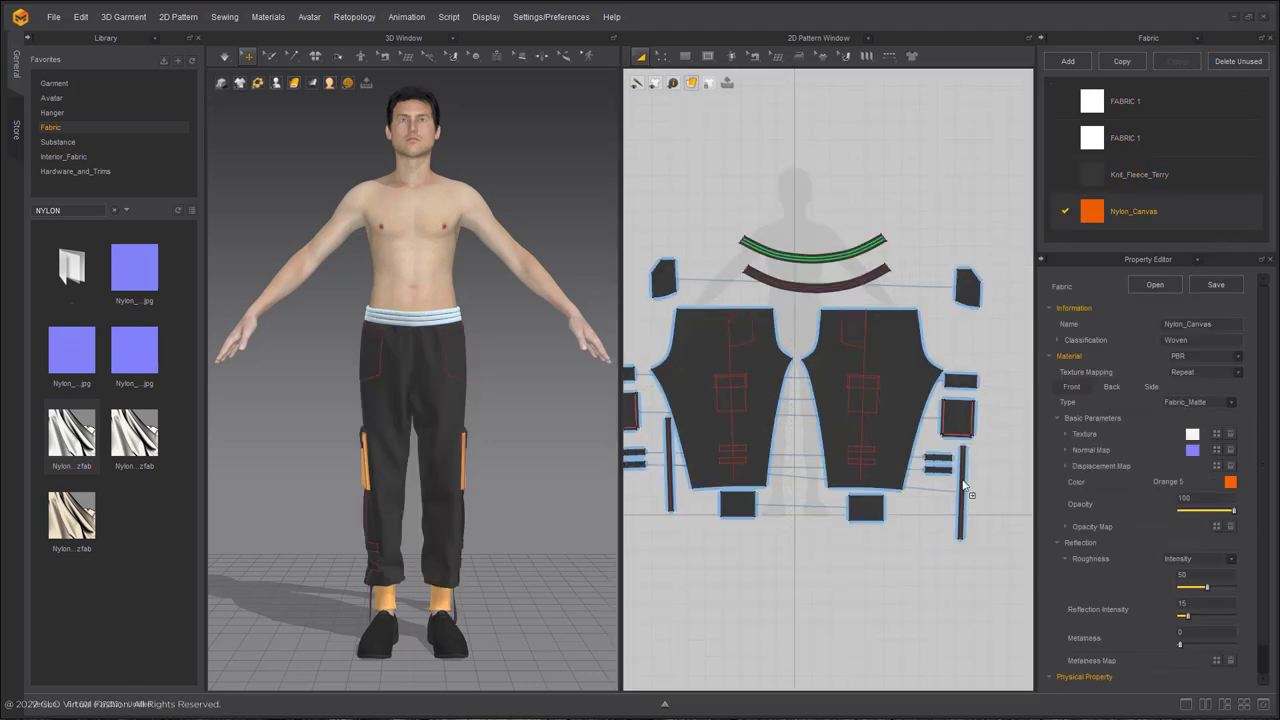
drag(1092, 211, 680, 467)
click(669, 464)
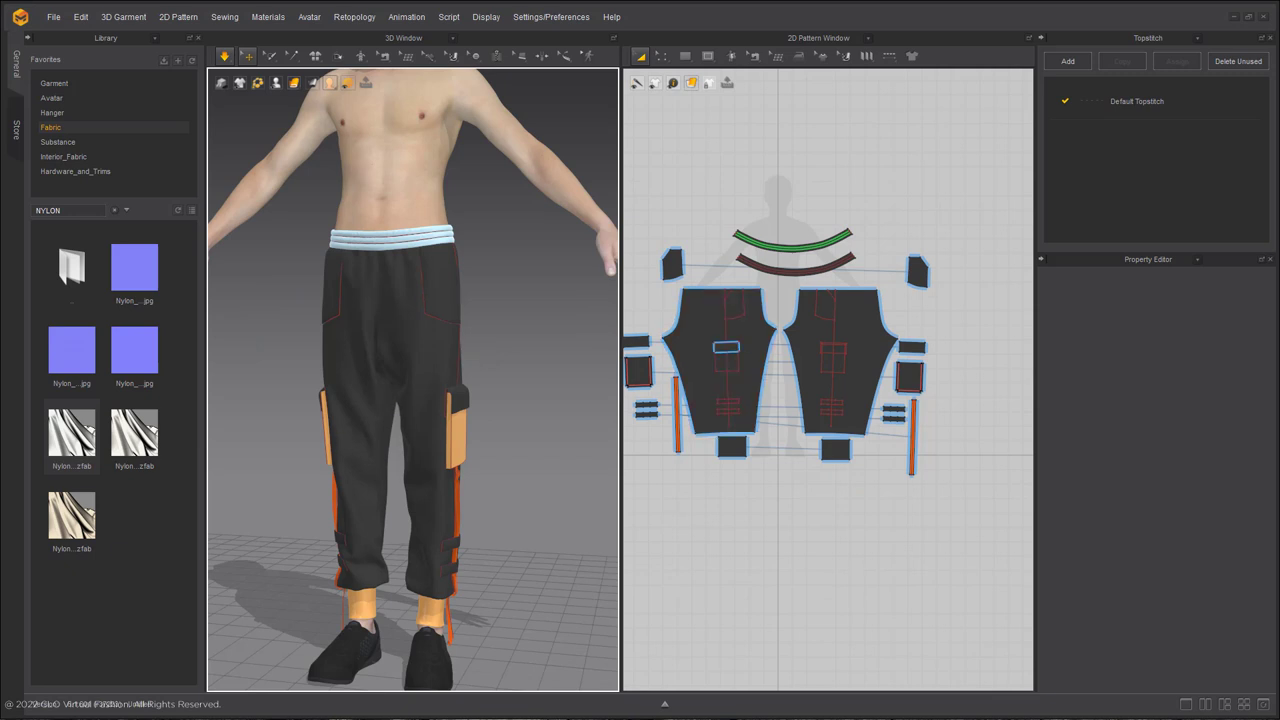
Add the saved Sweatshirt garment from the Mens comfy techwear folder to the current project
click(53, 17)
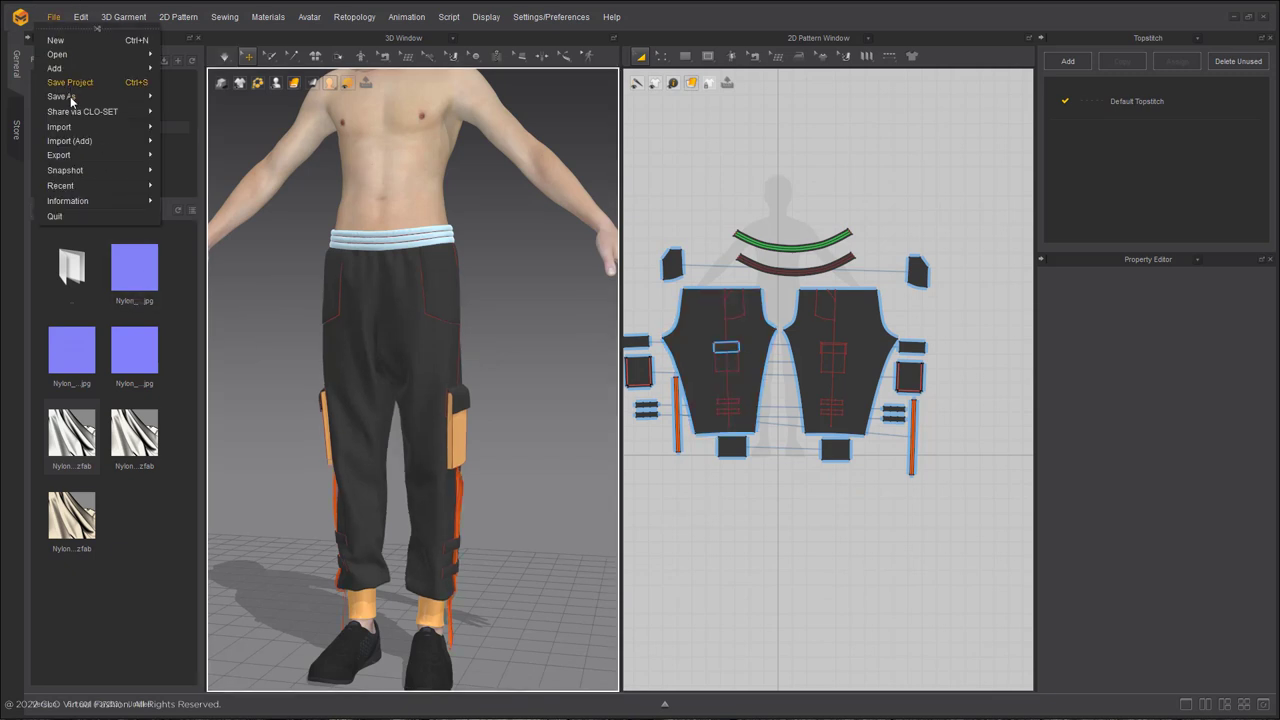
mouse_move(83, 94)
mouse_move(85, 127)
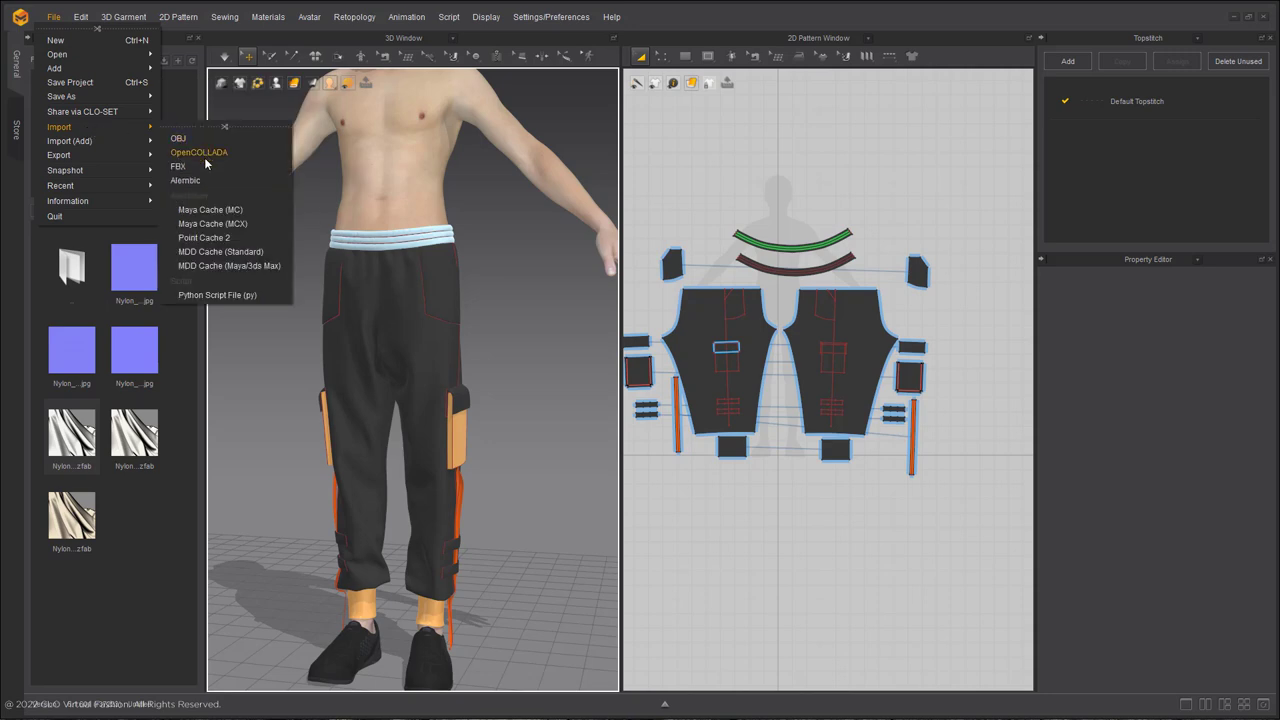
mouse_move(100, 68)
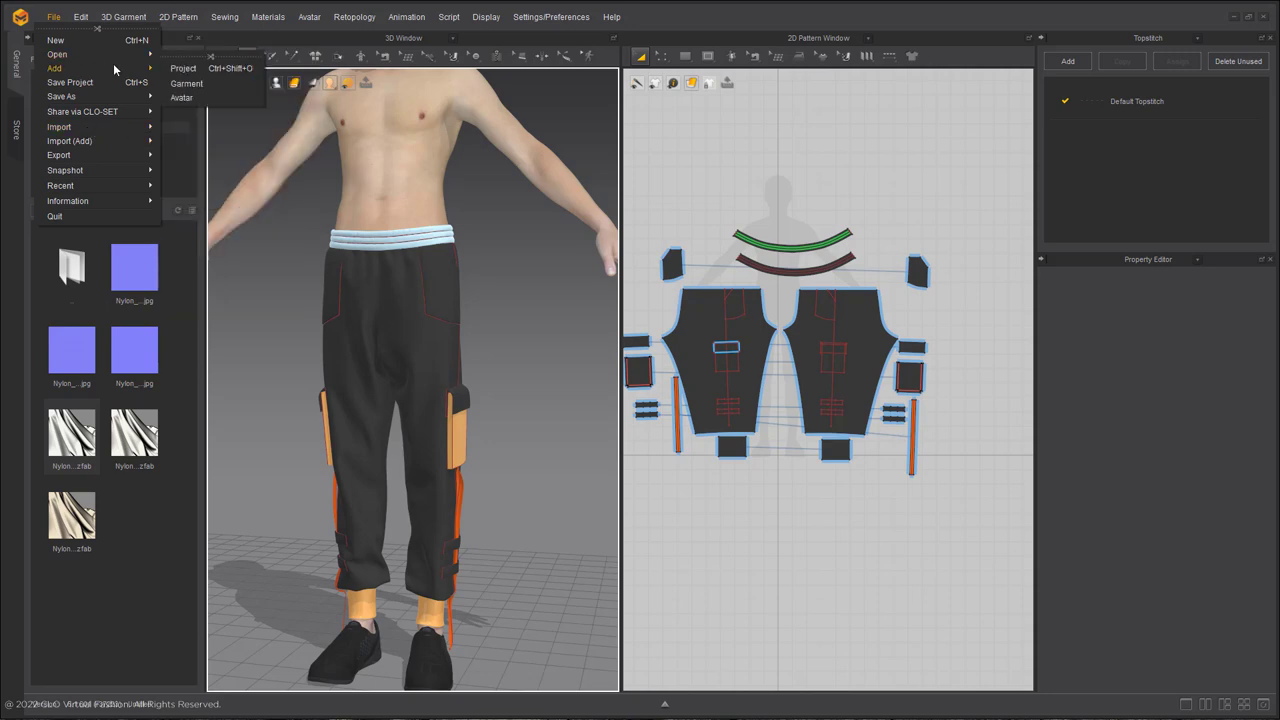
click(186, 84)
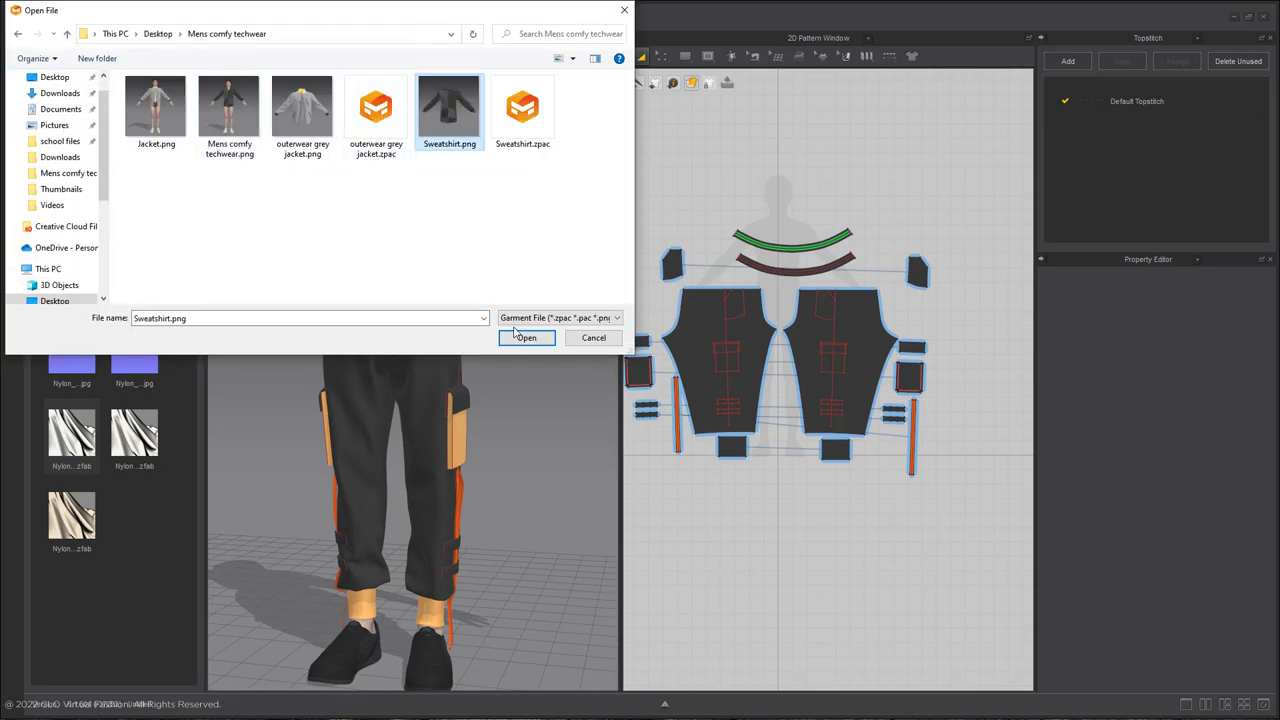
click(523, 417)
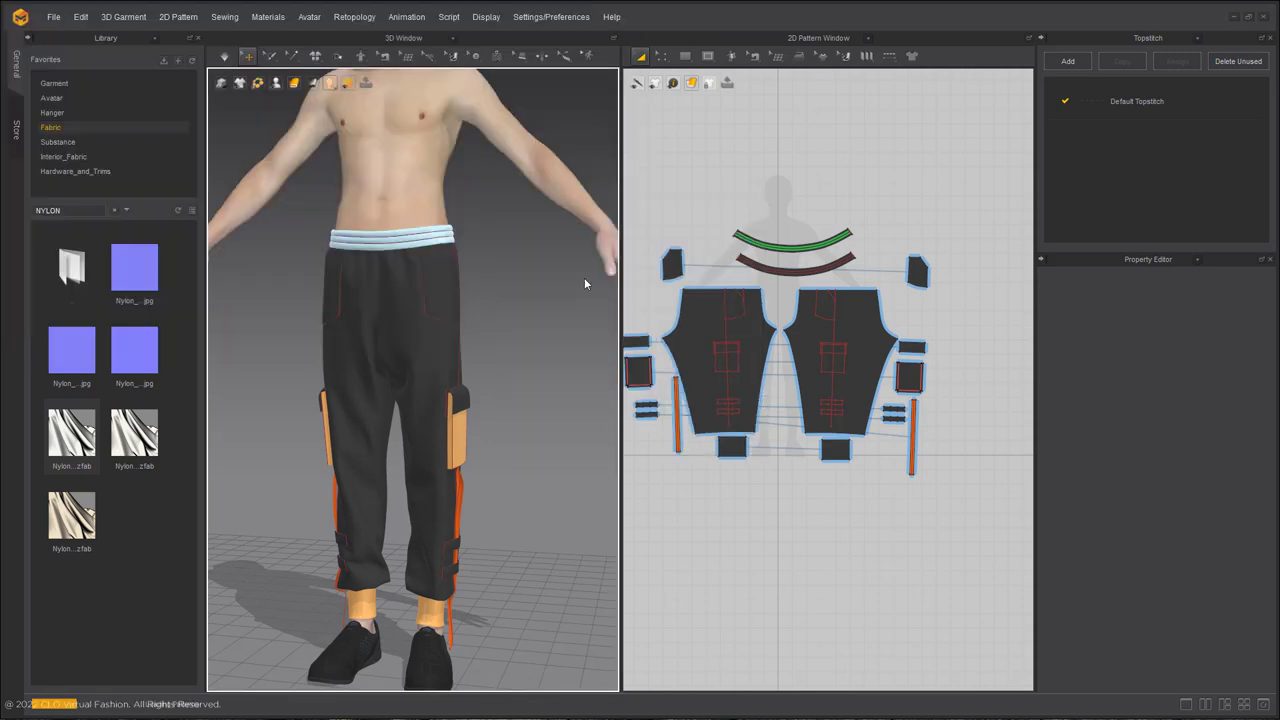
click(663, 351)
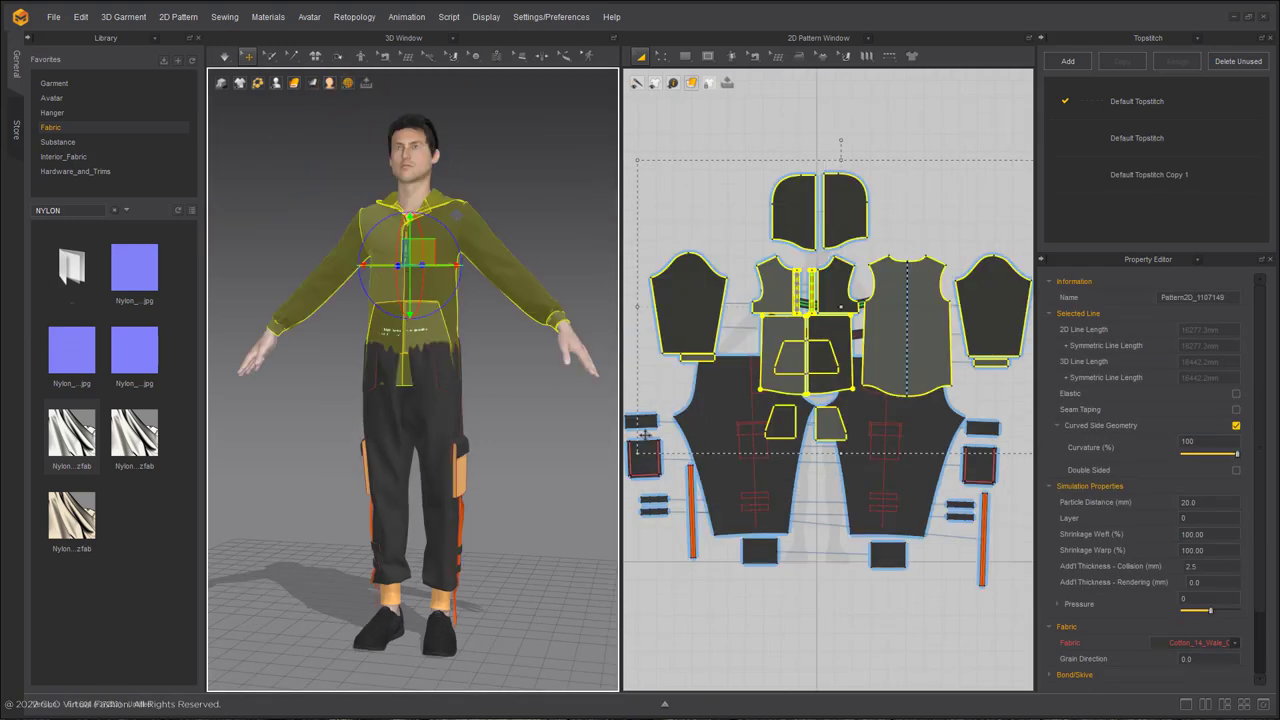
Move the sweatshirt's pattern pieces above the trouser pieces in the 2D layout and set their layer to 1
drag(890, 349, 888, 170)
scroll(844, 356, down, 2)
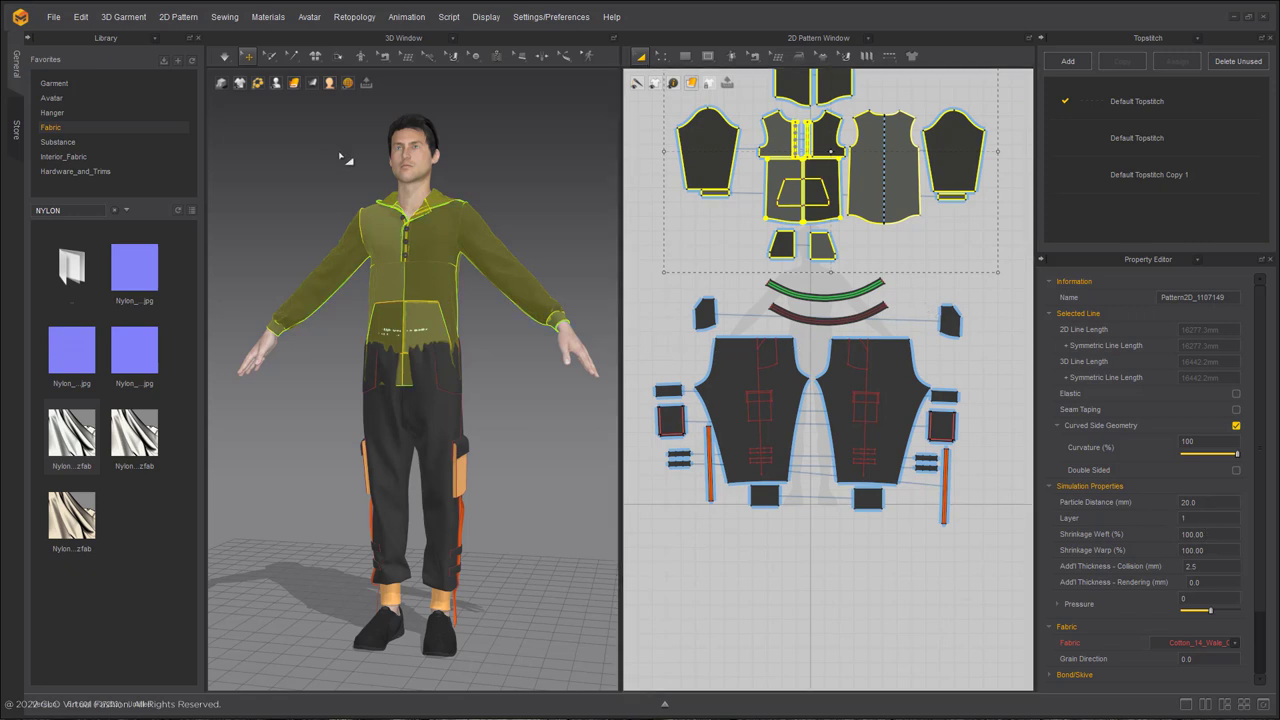
Freeze the trousers and simulate the sweatshirt over them, pulling its front hem into place
click(483, 454)
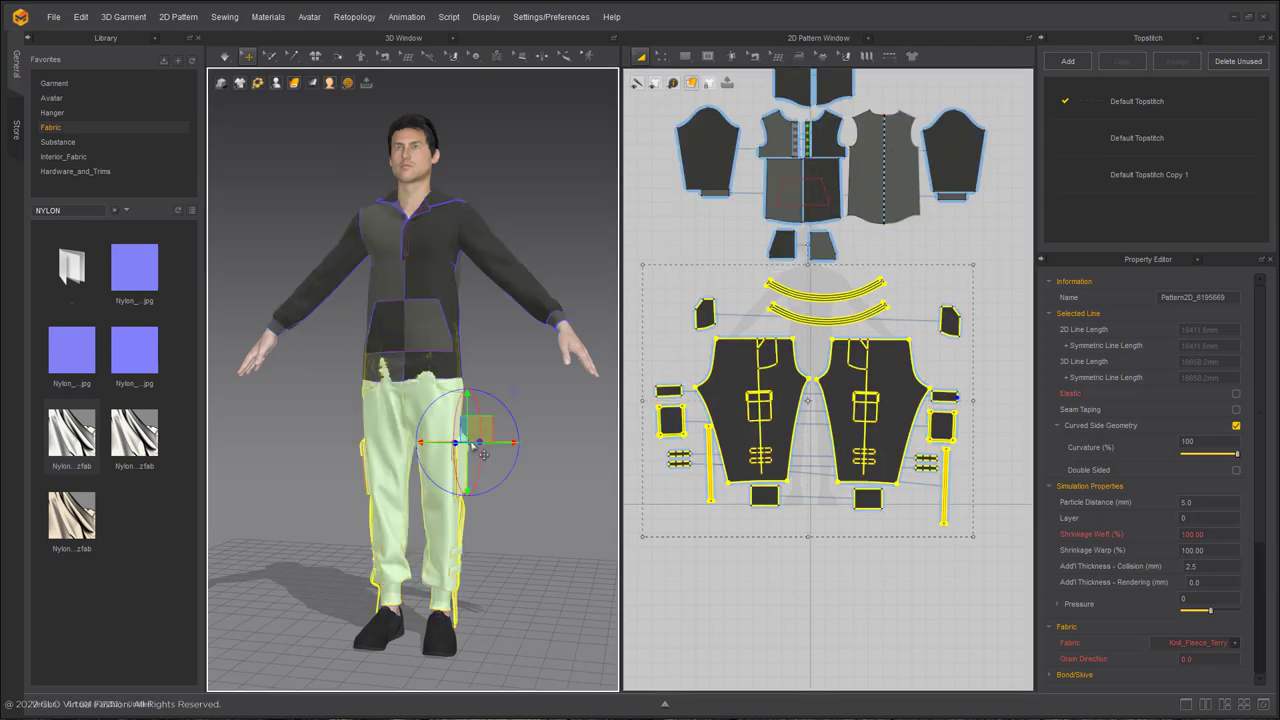
key(space)
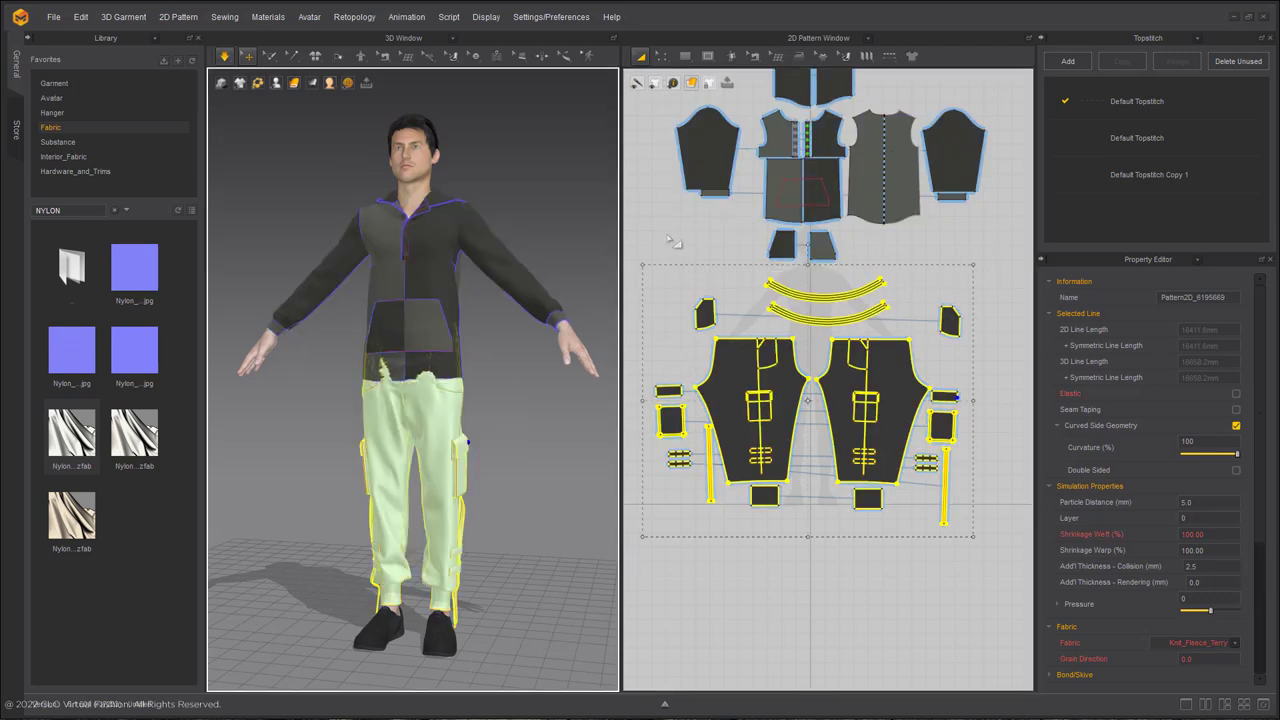
right_drag(520, 340, 428, 368)
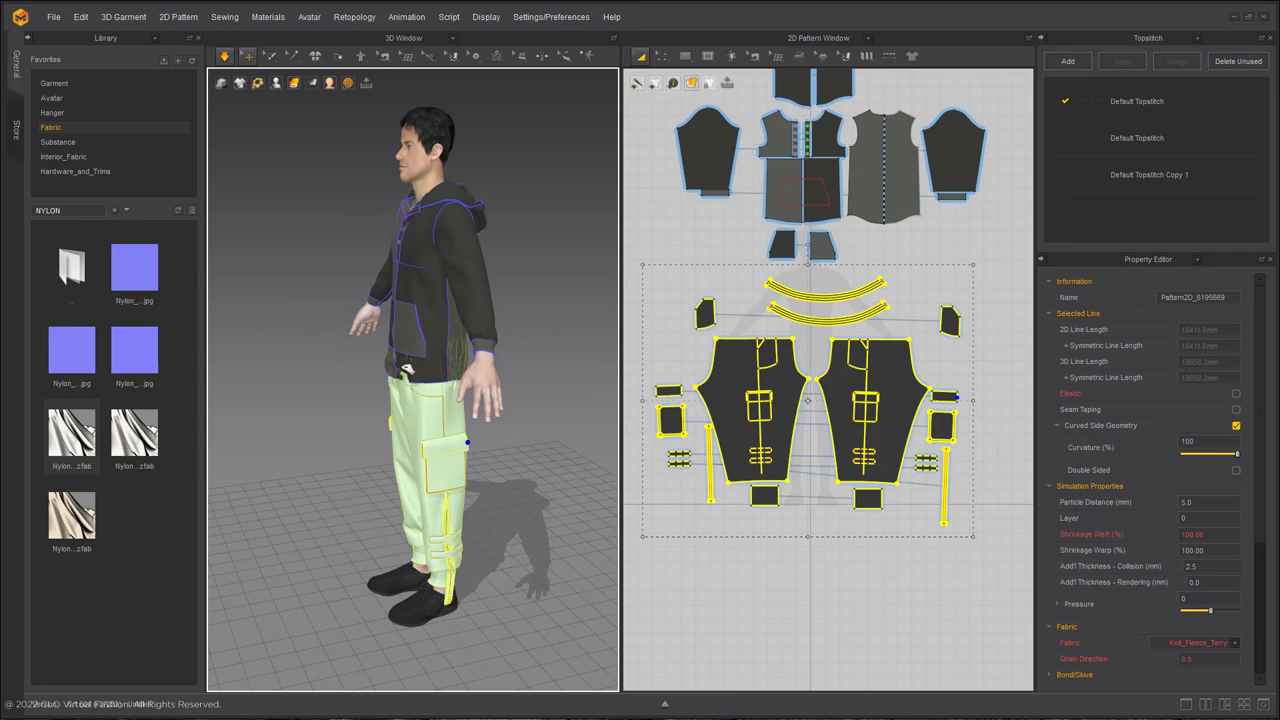
click(397, 370)
key(space)
right_drag(308, 350, 414, 320)
scroll(414, 320, up, 3)
middle_drag(414, 320, 463, 334)
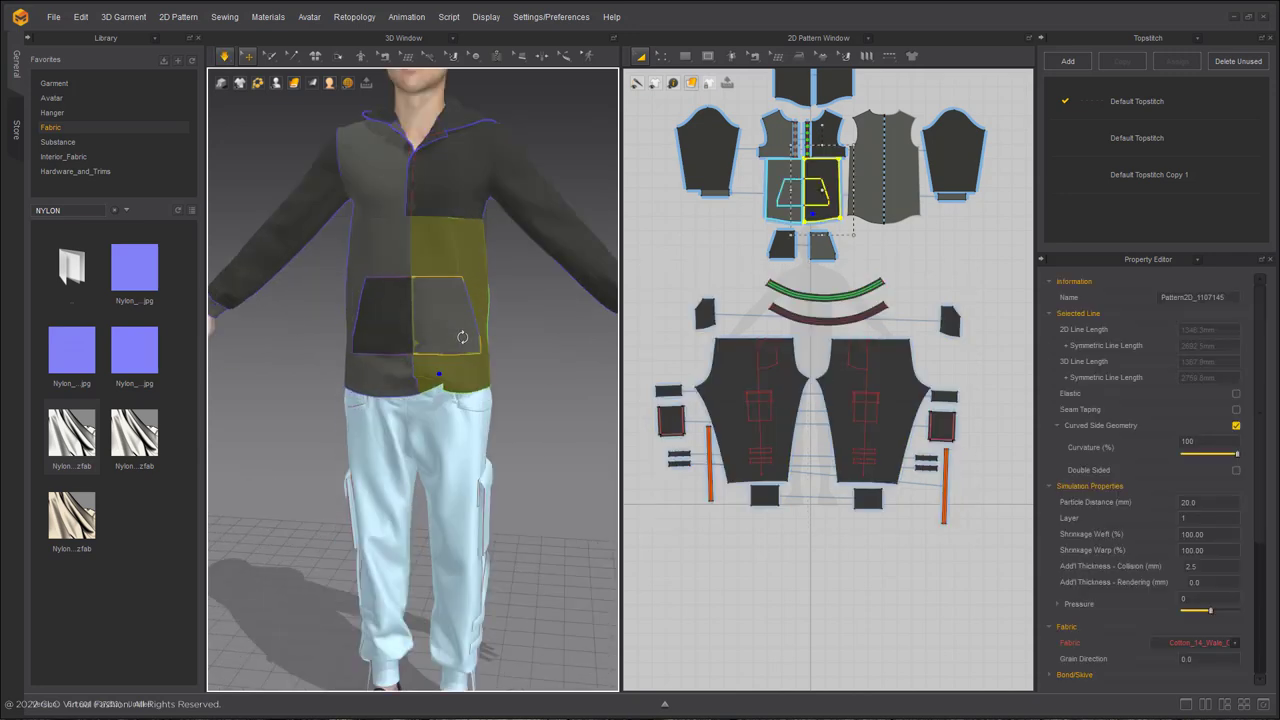
Topstitch the edges of the cargo pocket flap piece with the Default Topstitch style
click(553, 365)
scroll(523, 347, up, 4)
scroll(880, 370, up, 5)
scroll(831, 240, down, 4)
scroll(964, 214, up, 4)
click(1159, 134)
click(857, 277)
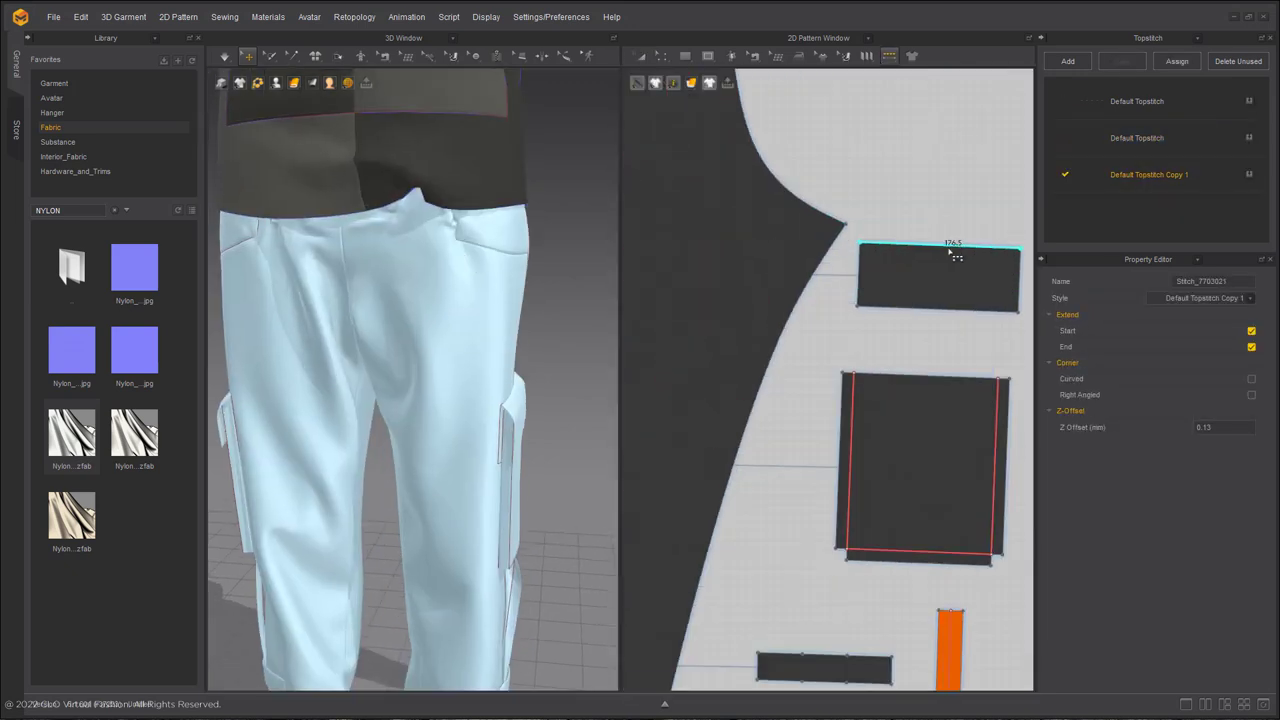
scroll(428, 463, up, 5)
click(1118, 143)
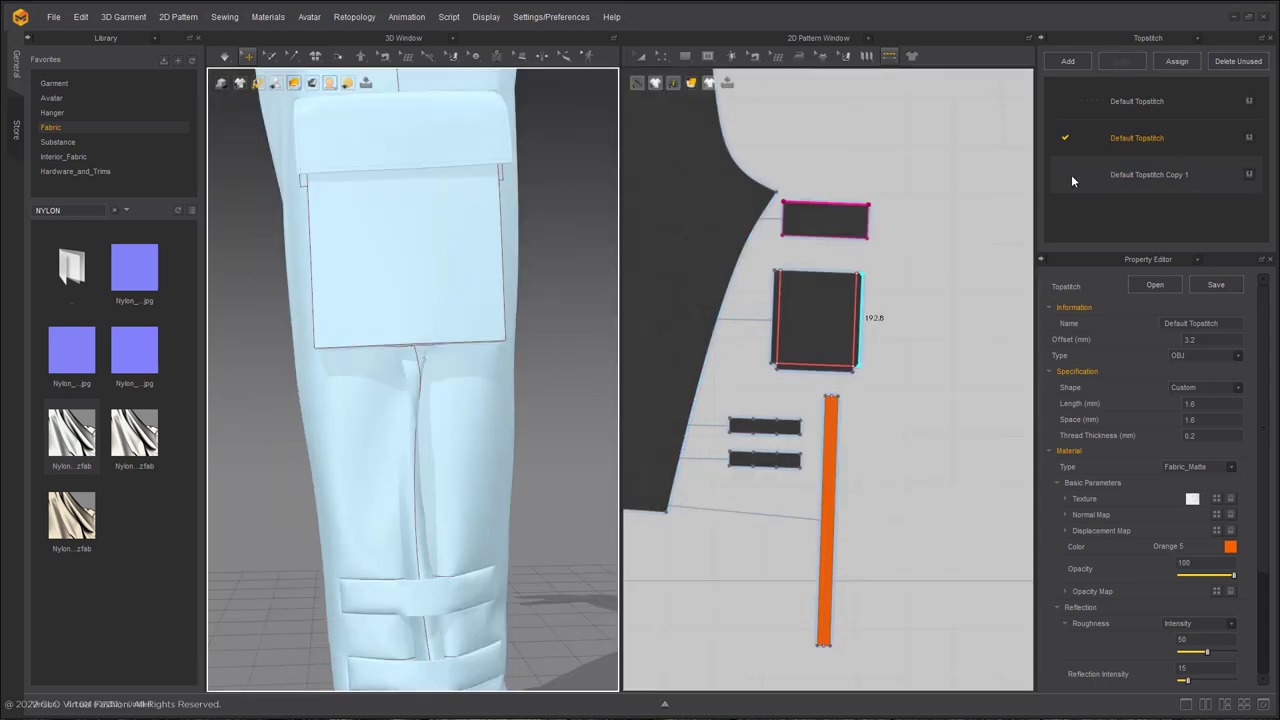
Topstitch the cargo pocket's inner side and bottom lines, the small leg straps and the front pocket piece with Default Topstitch
click(889, 55)
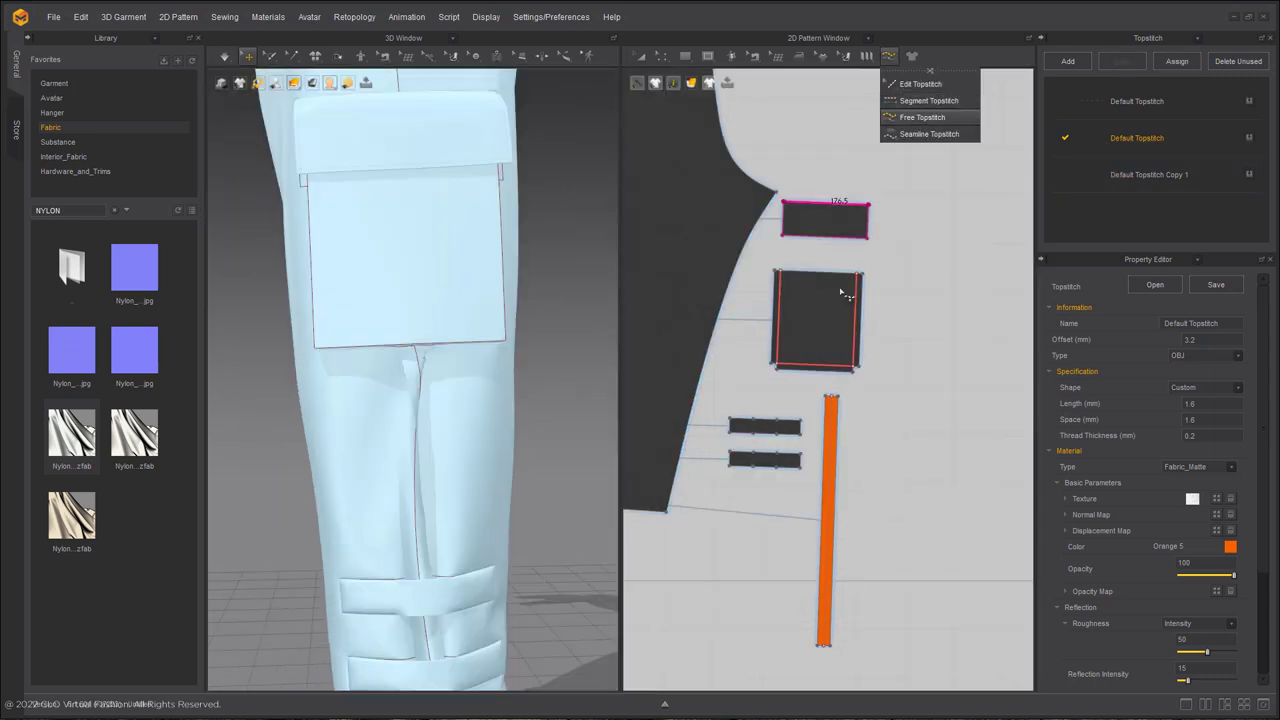
click(925, 100)
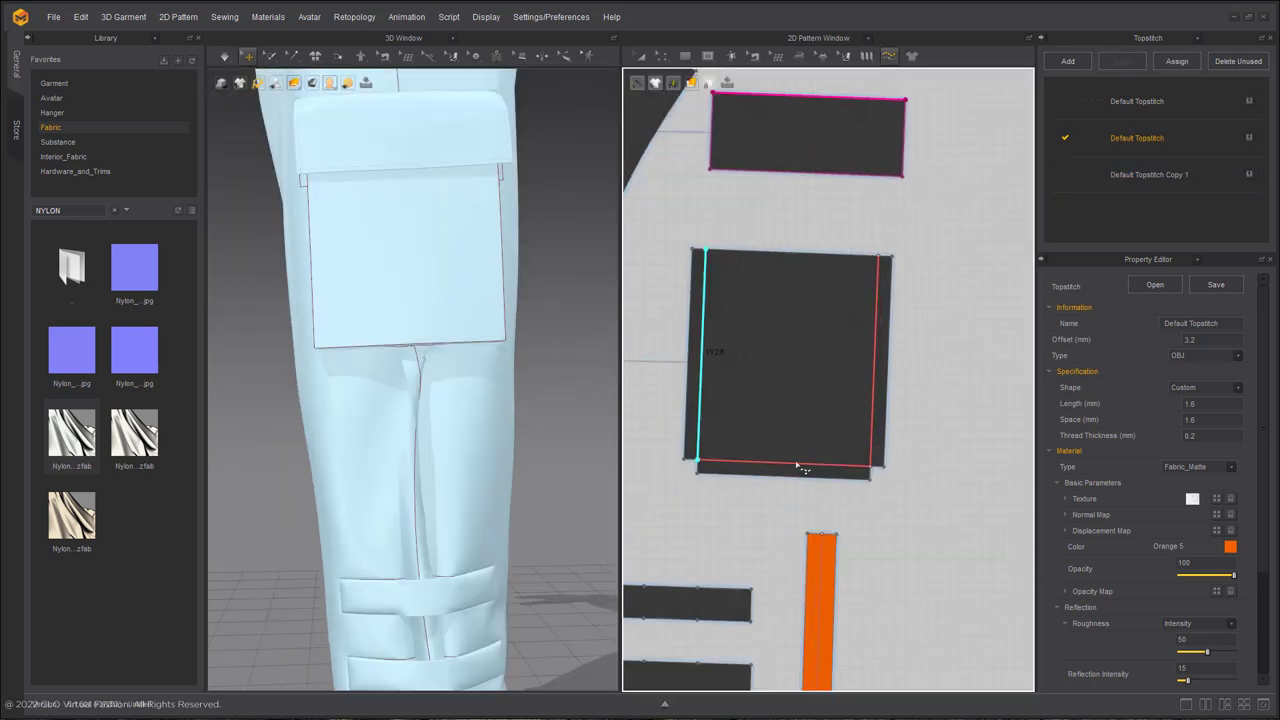
click(702, 350)
click(876, 428)
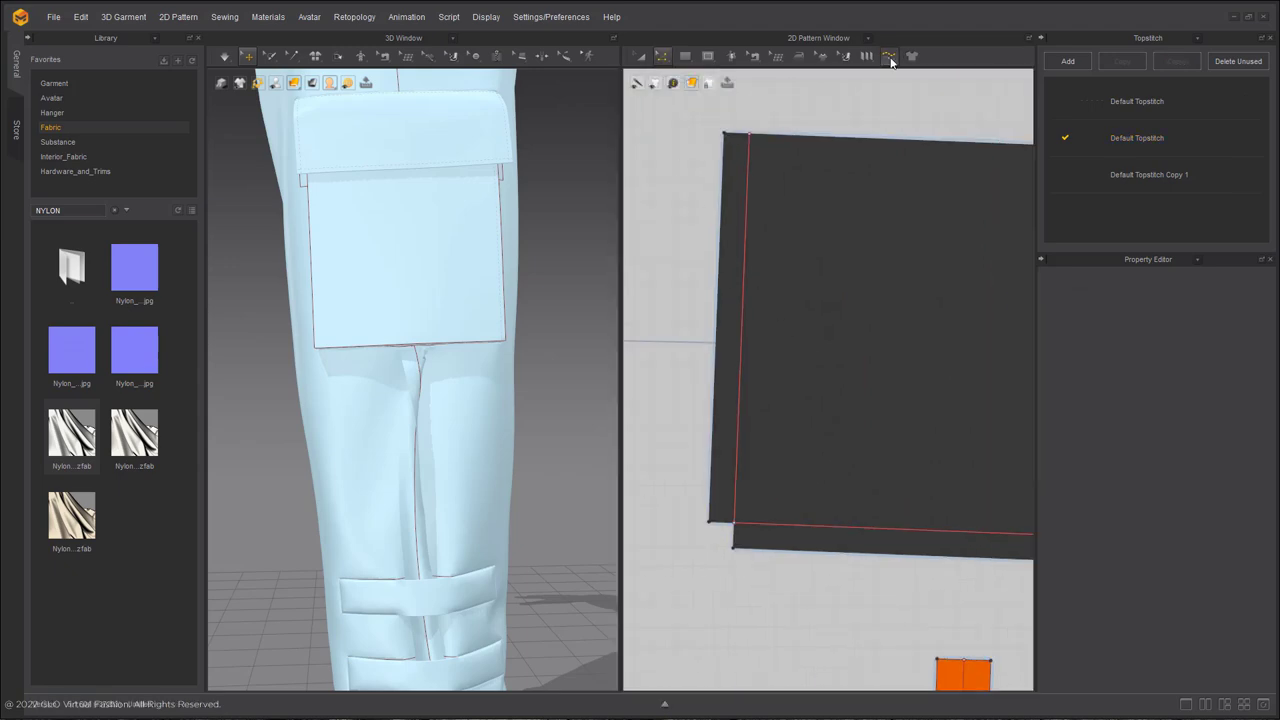
click(737, 440)
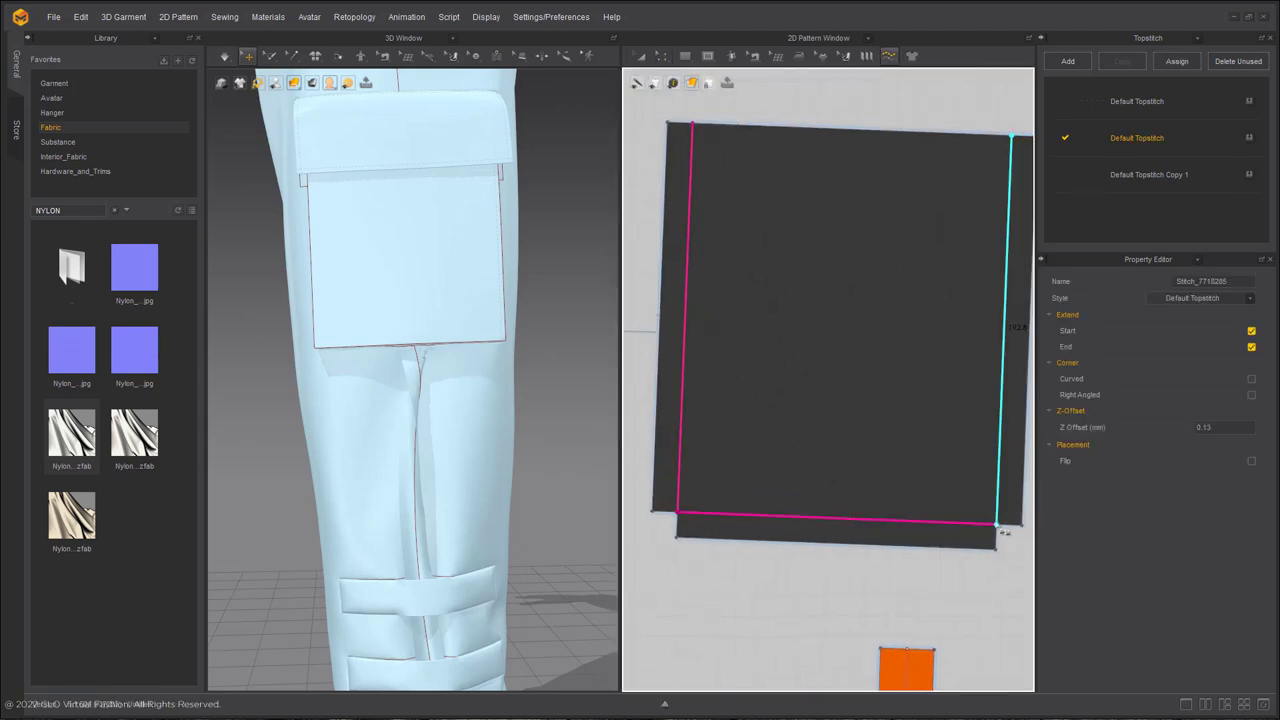
click(1010, 160)
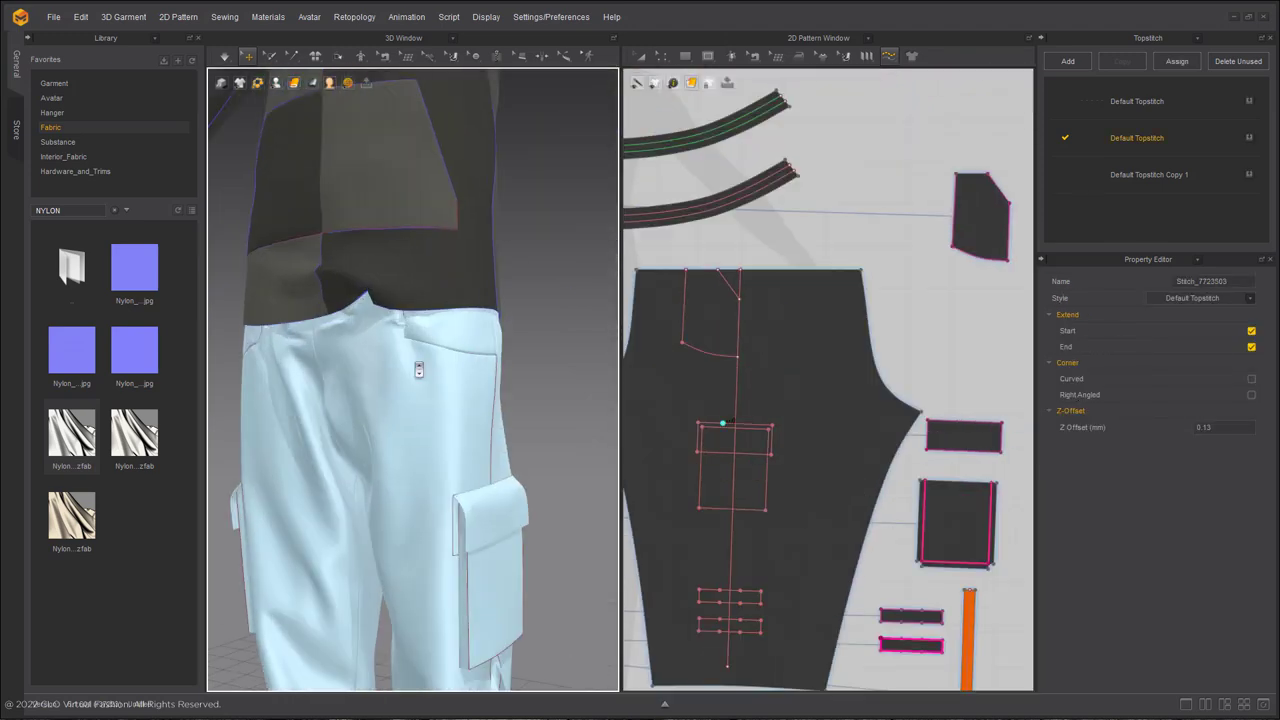
scroll(413, 380, down, 5)
right_drag(330, 370, 443, 374)
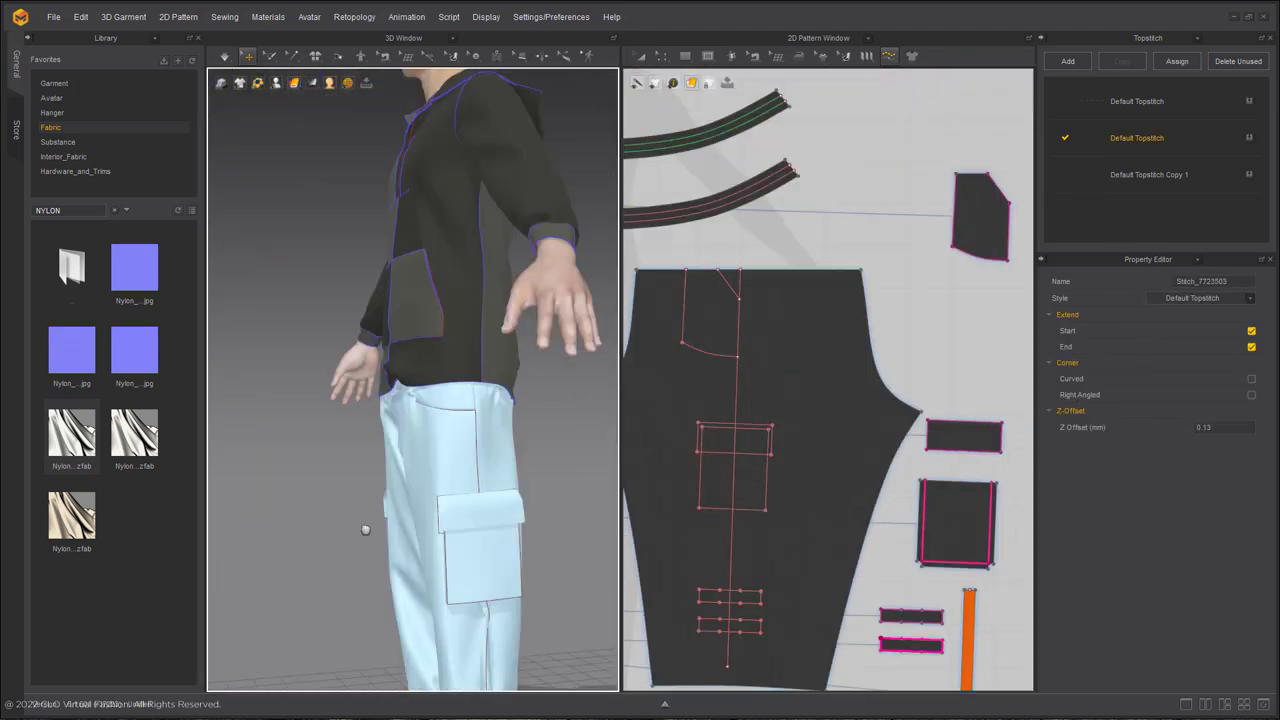
Simulate the sweatshirt over the cargo pants briefly so its front hem settles
scroll(443, 374, down, 5)
right_click(408, 400)
middle_drag(296, 327, 283, 263)
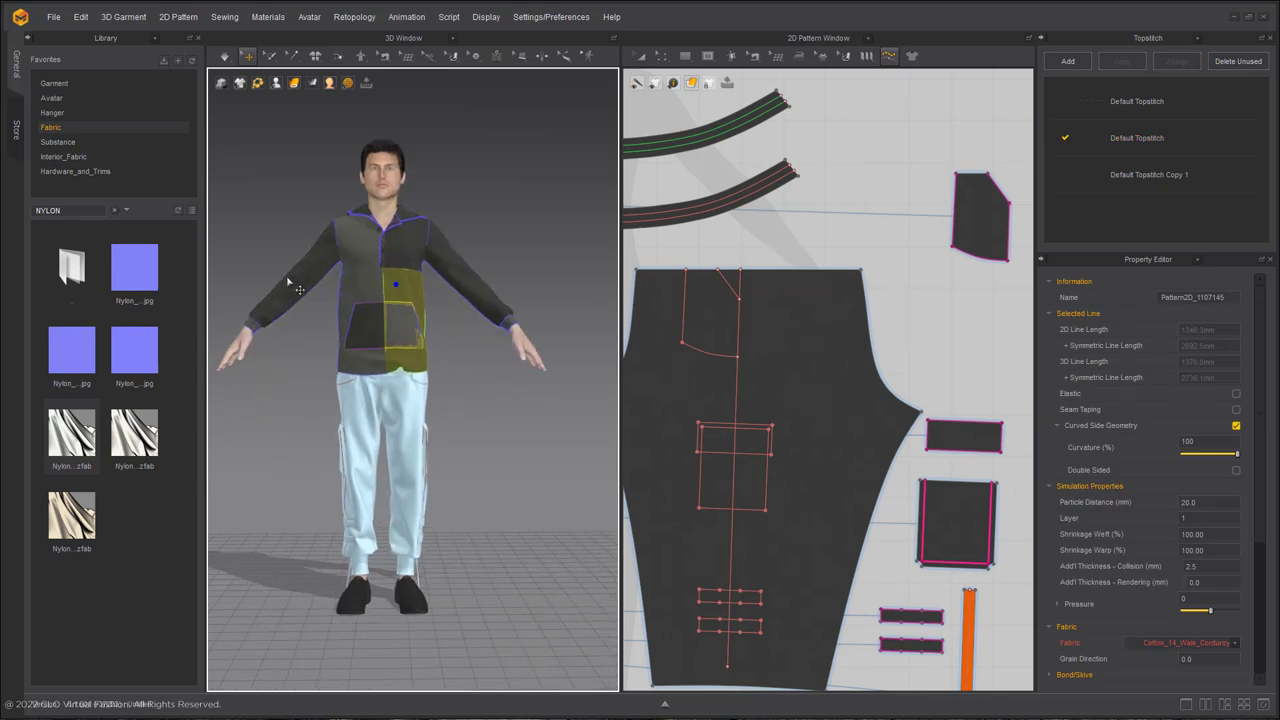
scroll(350, 372, up, 3)
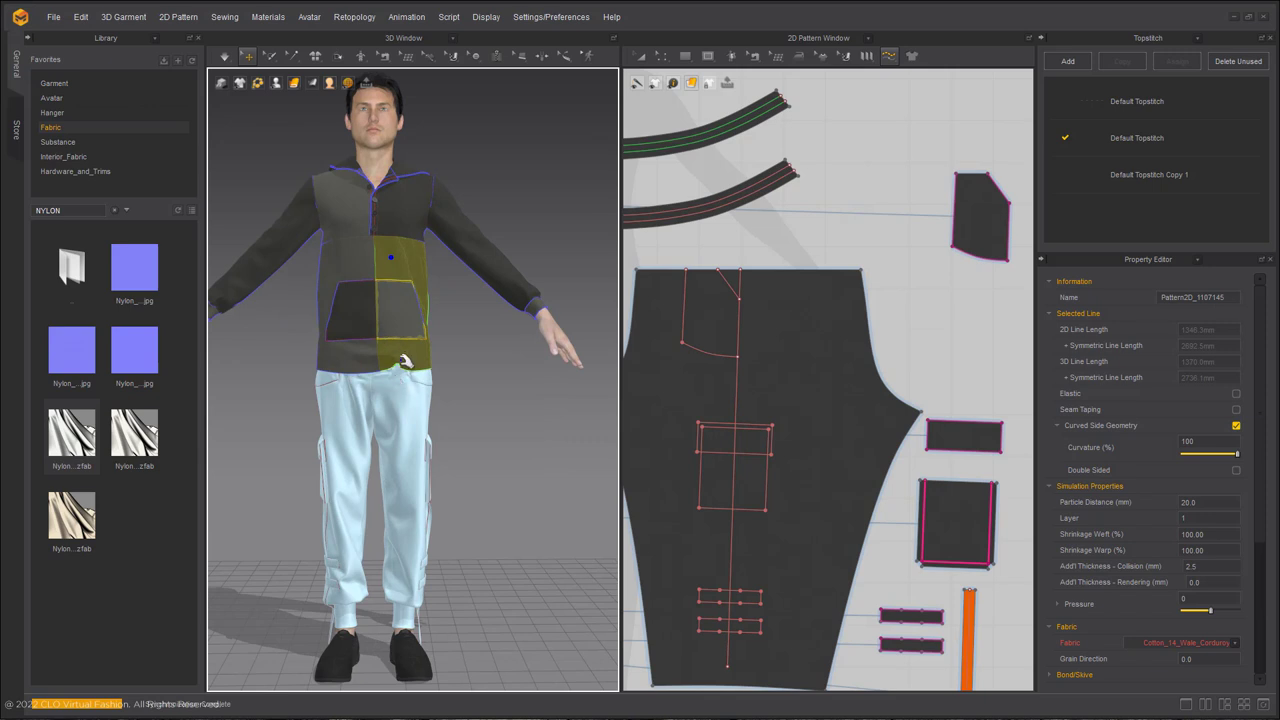
key(space)
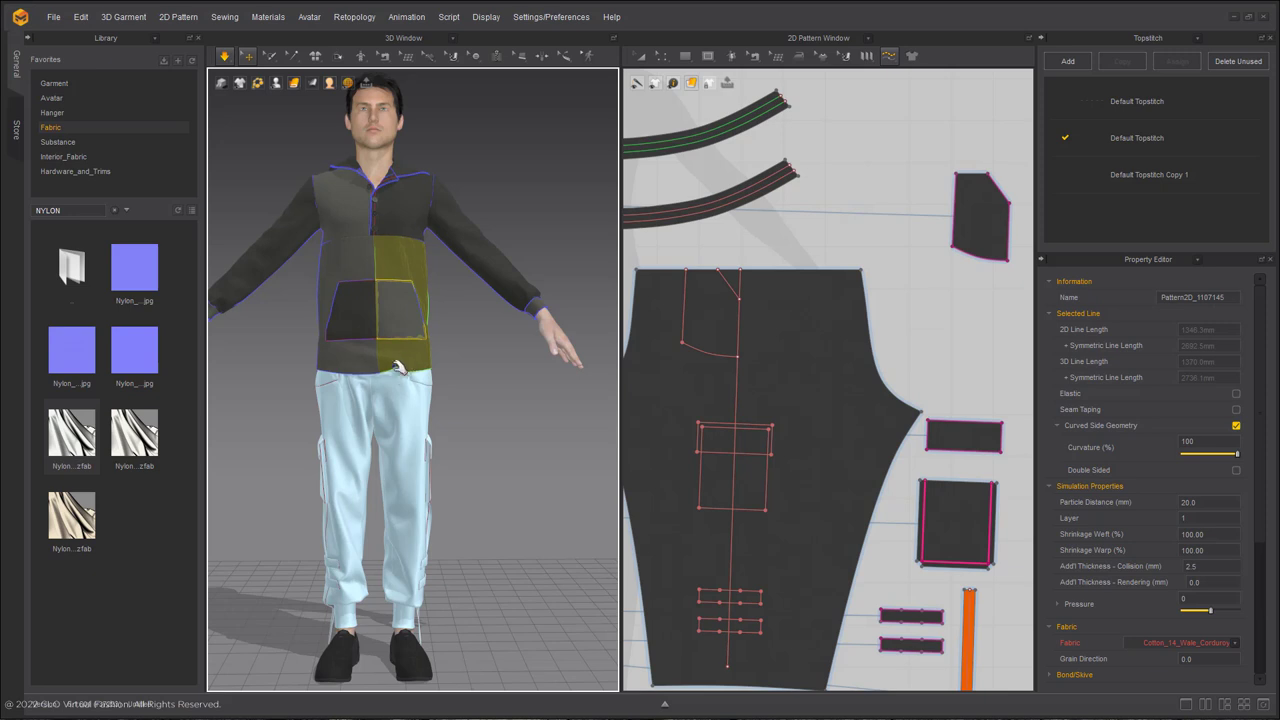
key(space)
Select every sweatshirt piece on the avatar and freeze them together with the trousers
middle_drag(356, 307, 378, 439)
right_drag(378, 439, 339, 379)
right_drag(412, 399, 402, 450)
middle_drag(402, 450, 372, 190)
middle_drag(372, 130, 360, 251)
scroll(360, 251, up, 3)
right_drag(360, 251, 360, 198)
middle_drag(360, 198, 367, 426)
right_drag(367, 427, 462, 452)
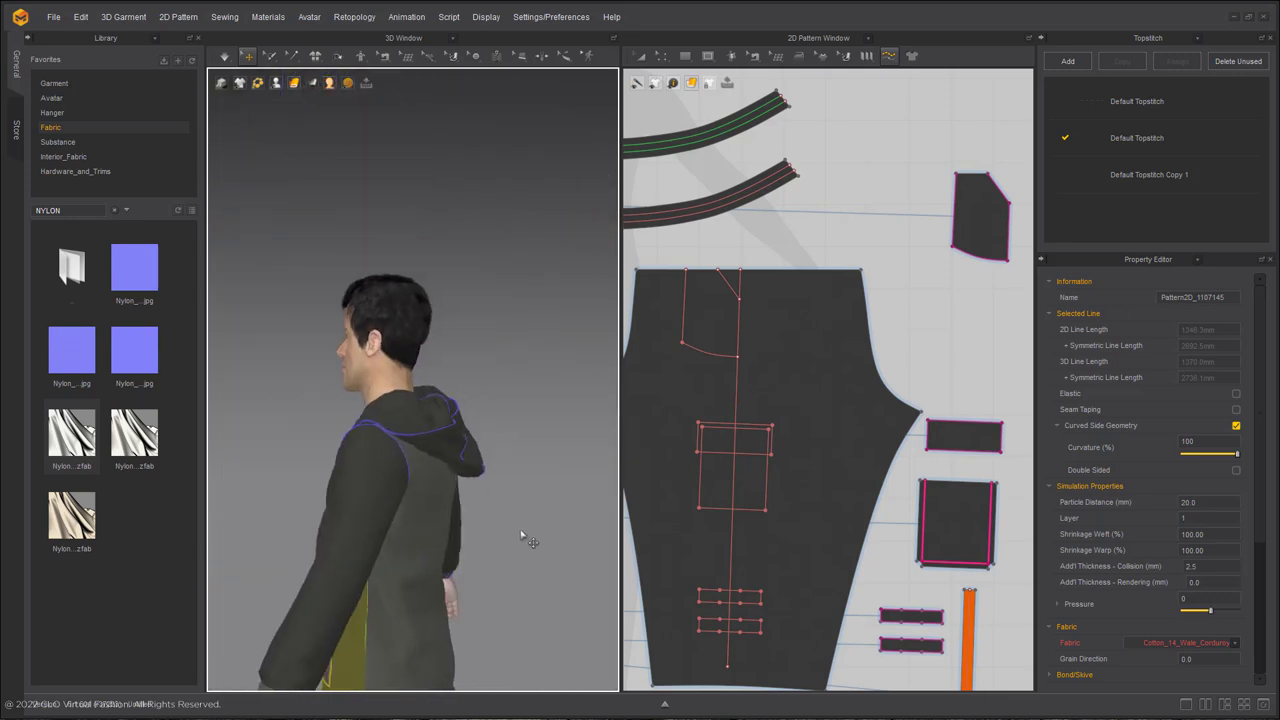
key(ctrl+a)
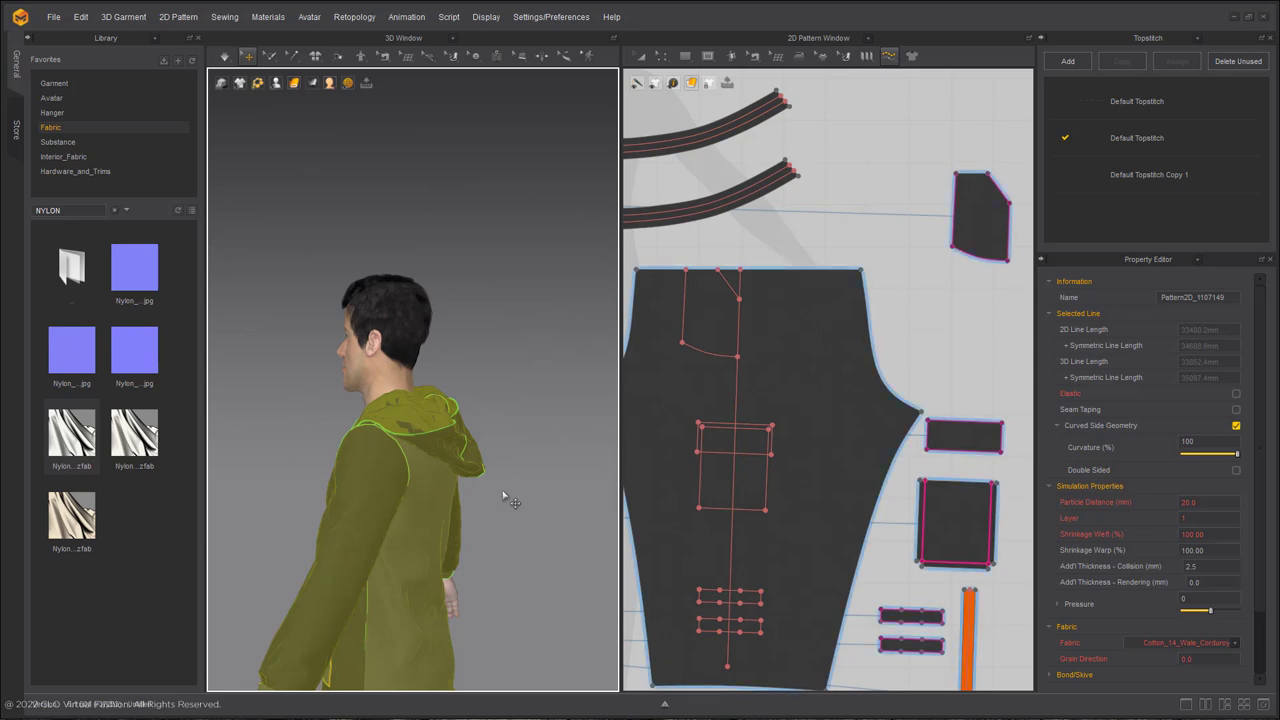
key(ctrl+k)
Unfreeze only the sweatshirt's hood, upper front panels and button placket
click(502, 467)
click(434, 440)
right_drag(450, 441, 591, 450)
right_drag(520, 470, 366, 472)
click(366, 495)
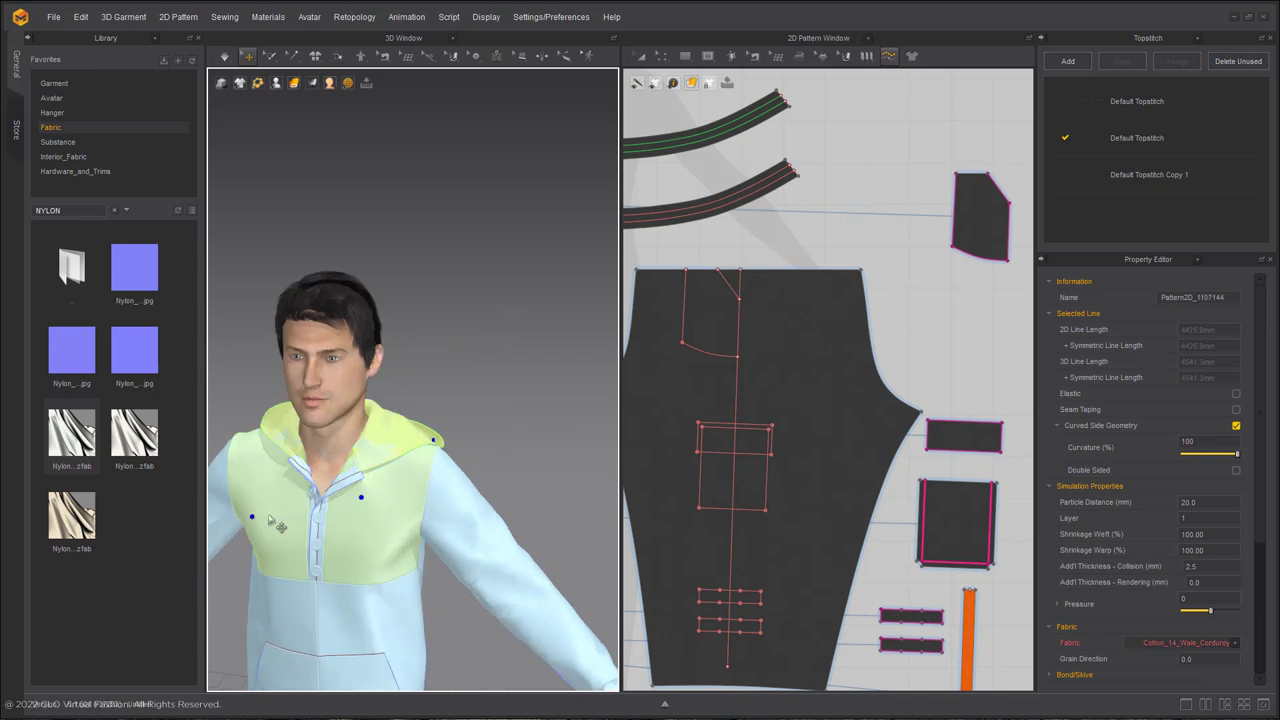
click(406, 484)
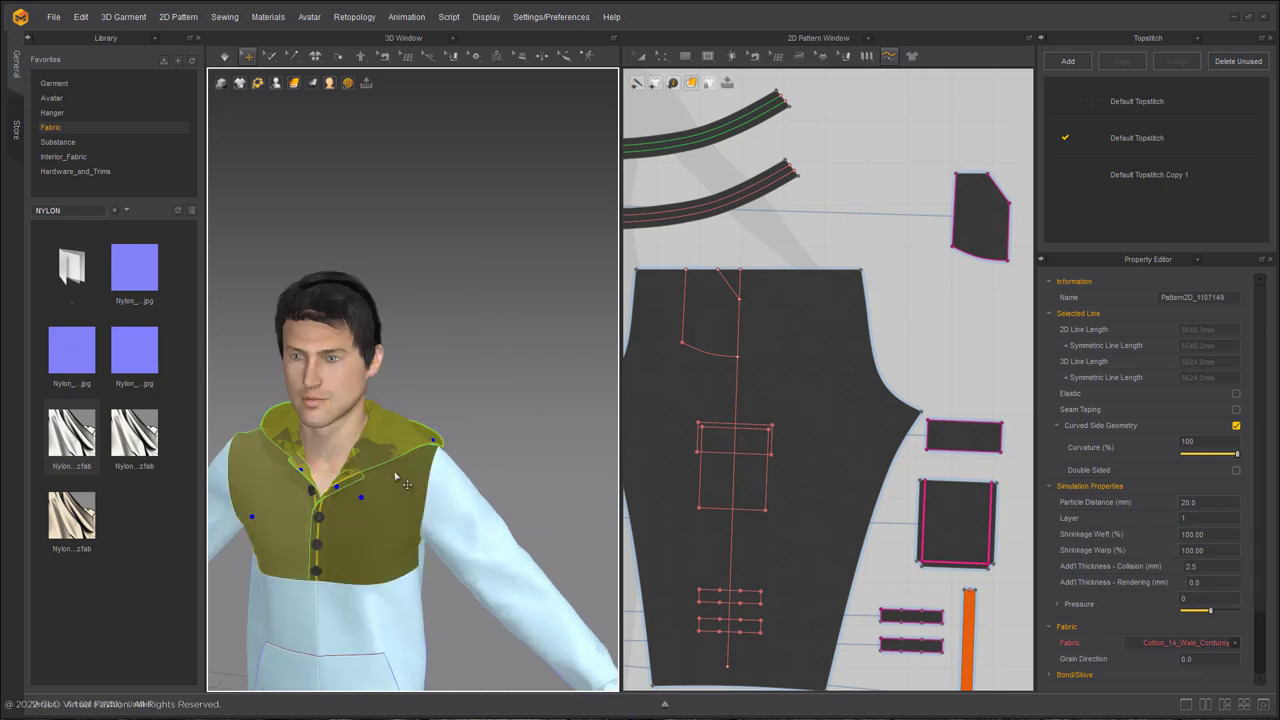
Simulate the unfrozen hood and pull it up from the back over the avatar's head
right_drag(406, 484, 618, 487)
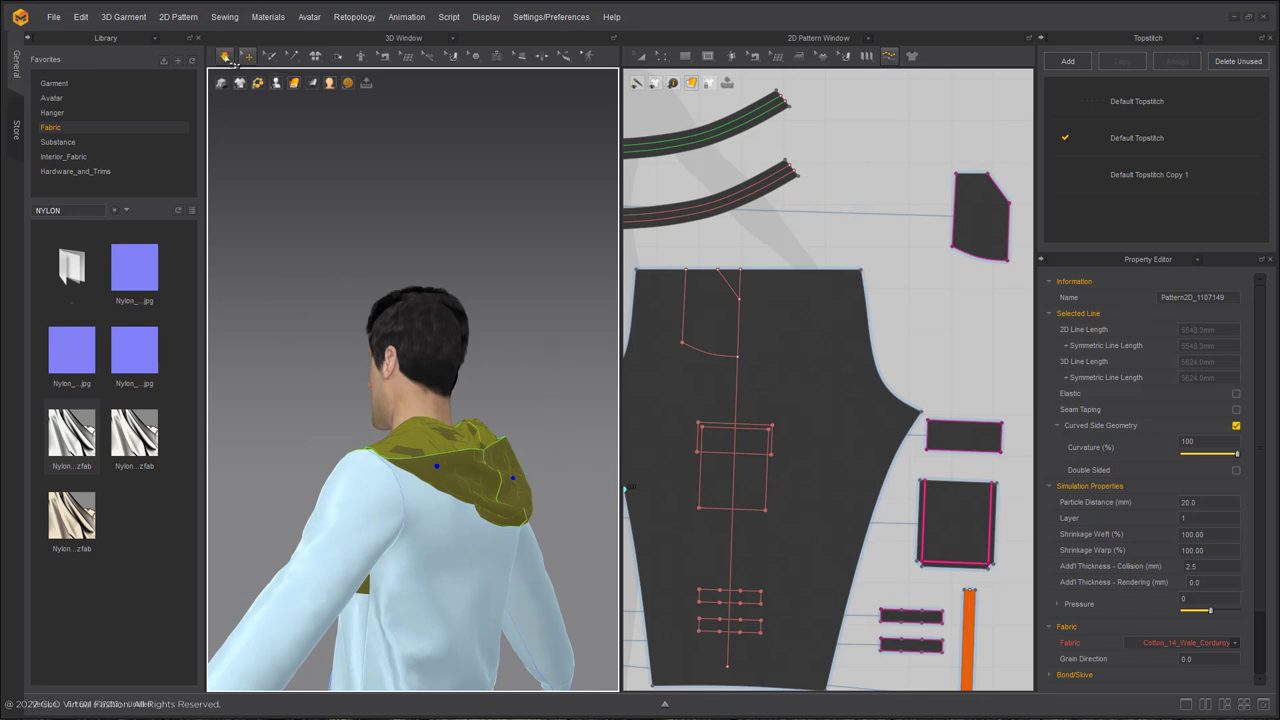
click(227, 58)
click(274, 117)
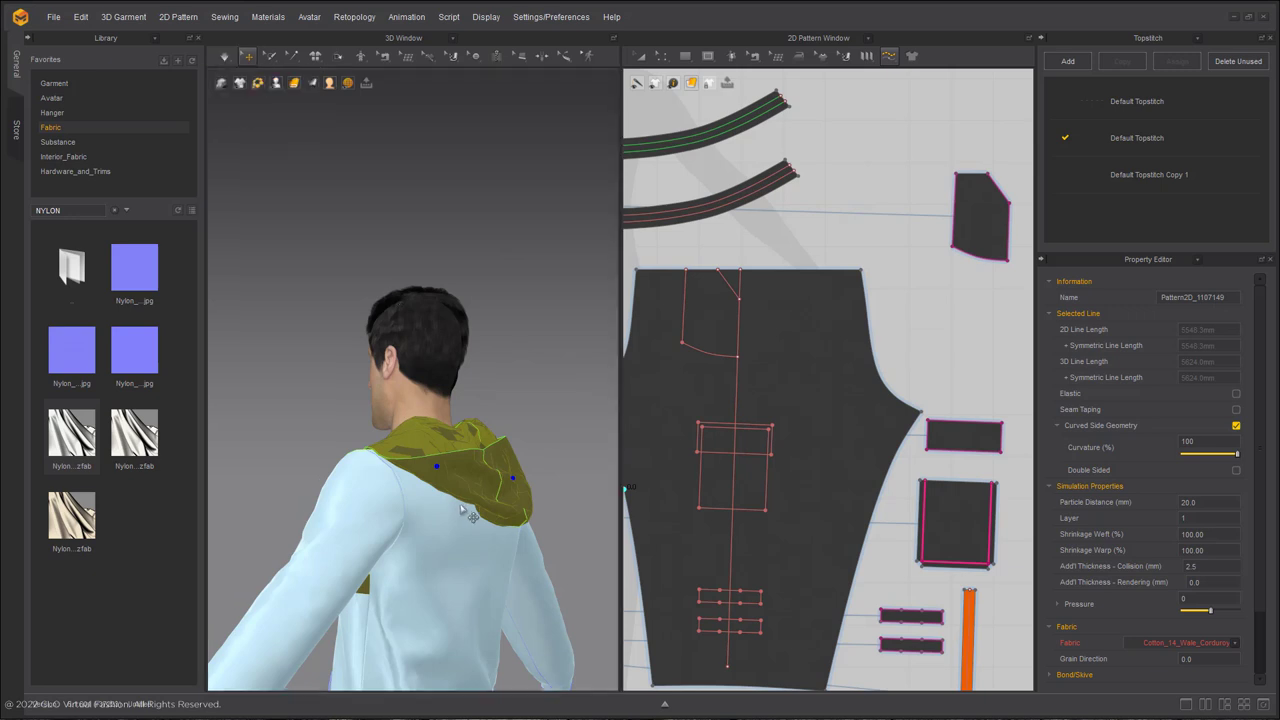
click(224, 56)
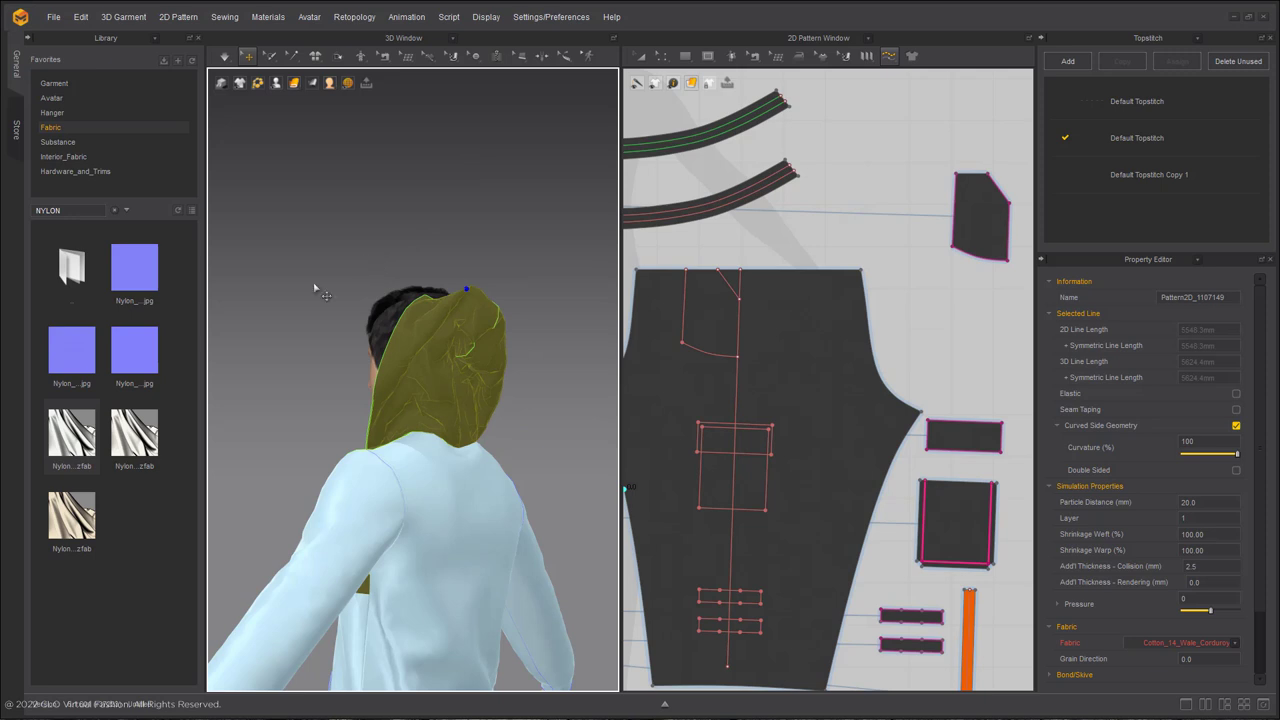
click(199, 39)
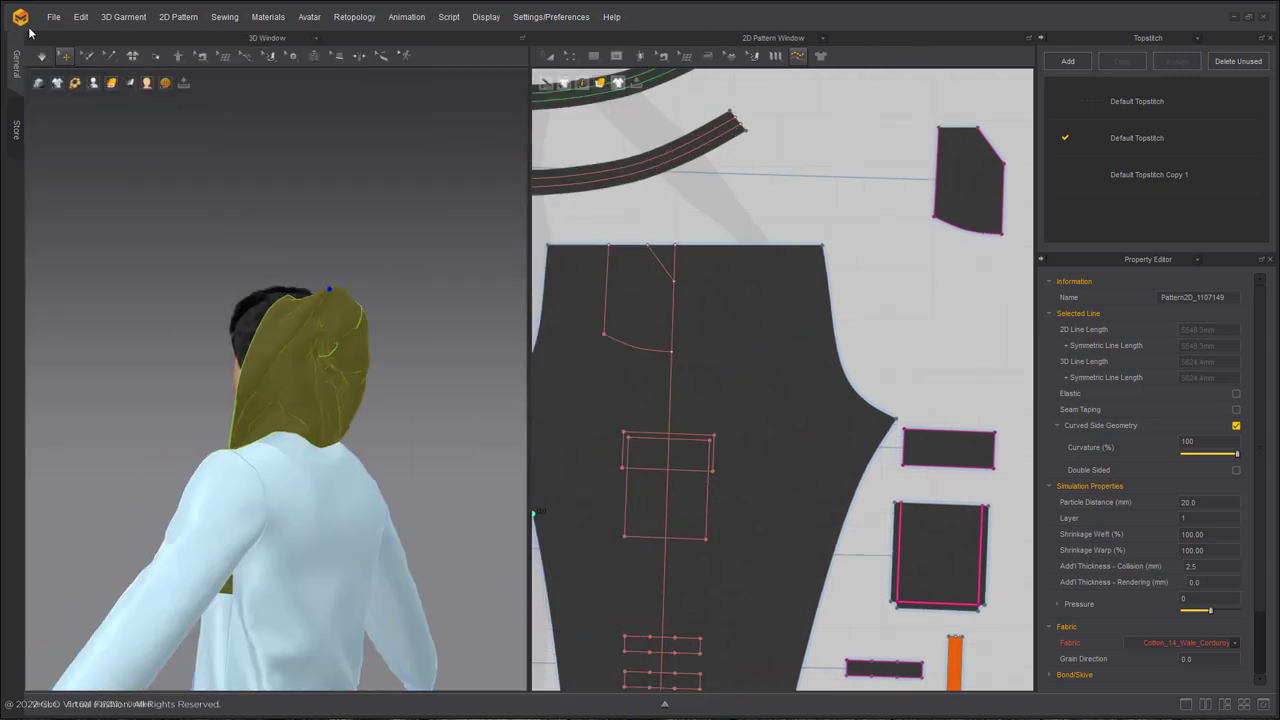
right_drag(211, 314, 288, 463)
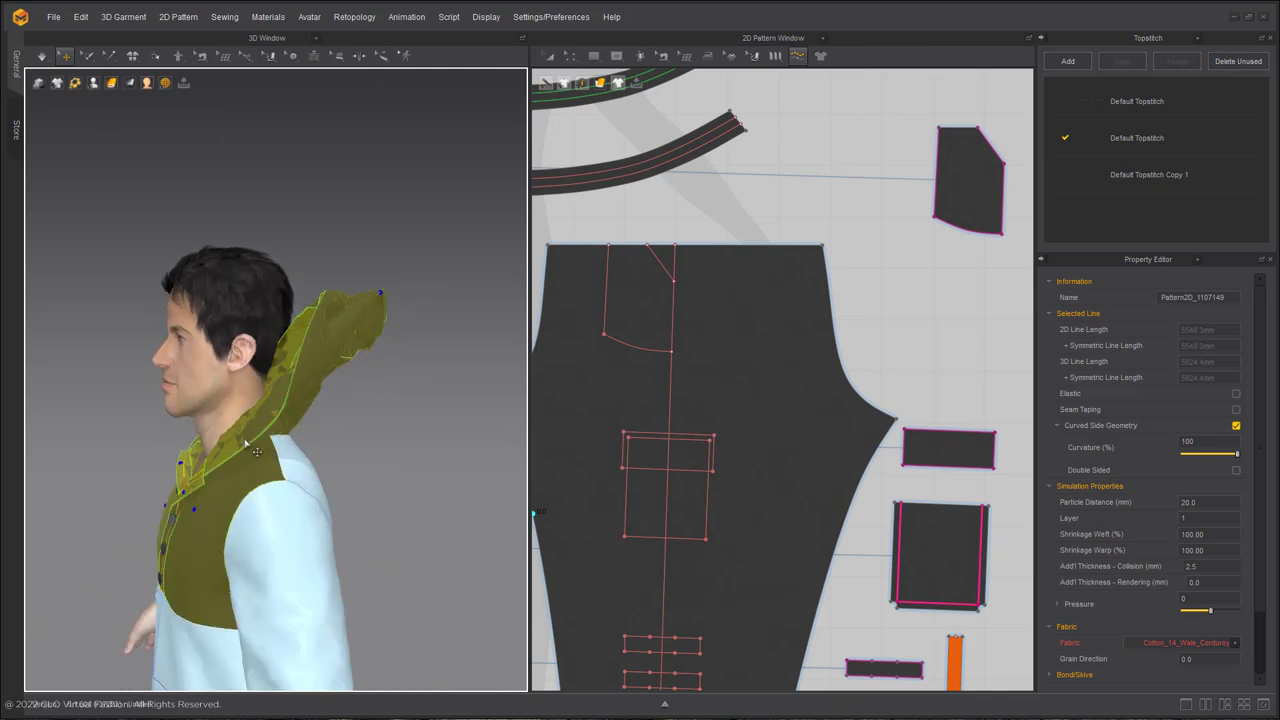
key(space)
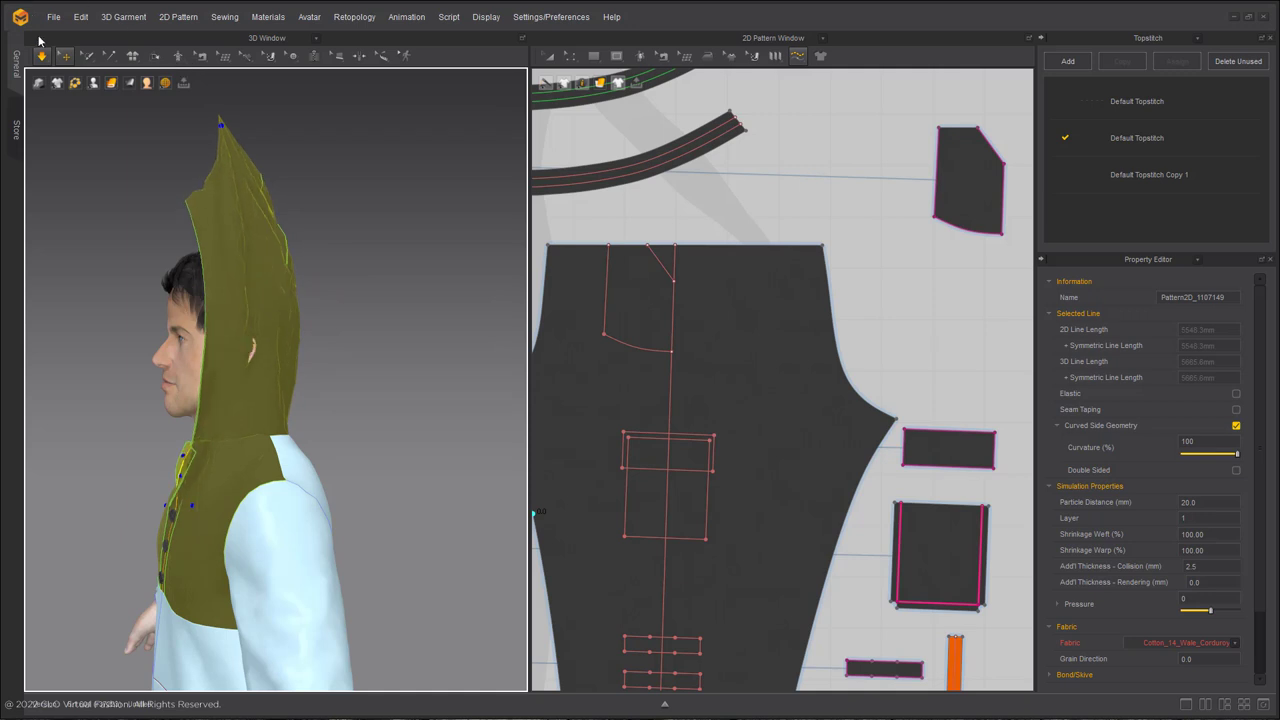
Add the saved "outerwear grey jacket" garment from the Mens comfy techwear folder to the current project
mouse_move(58, 20)
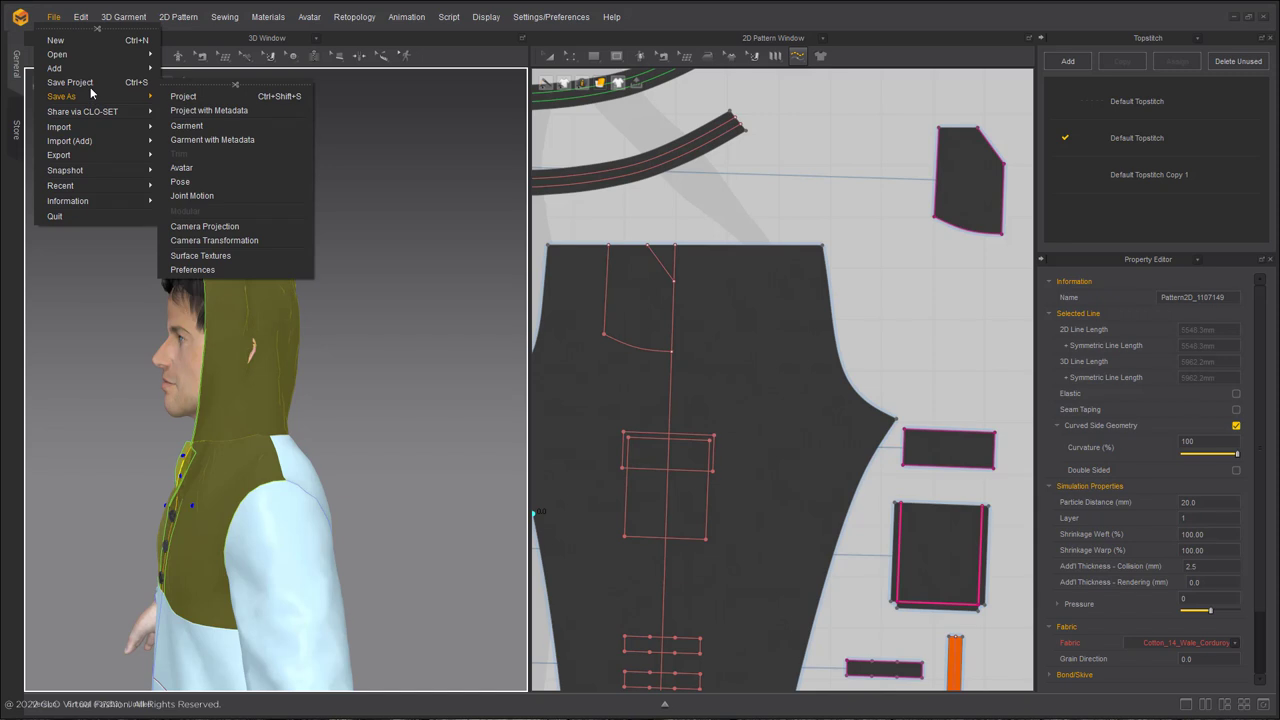
mouse_move(98, 66)
click(195, 84)
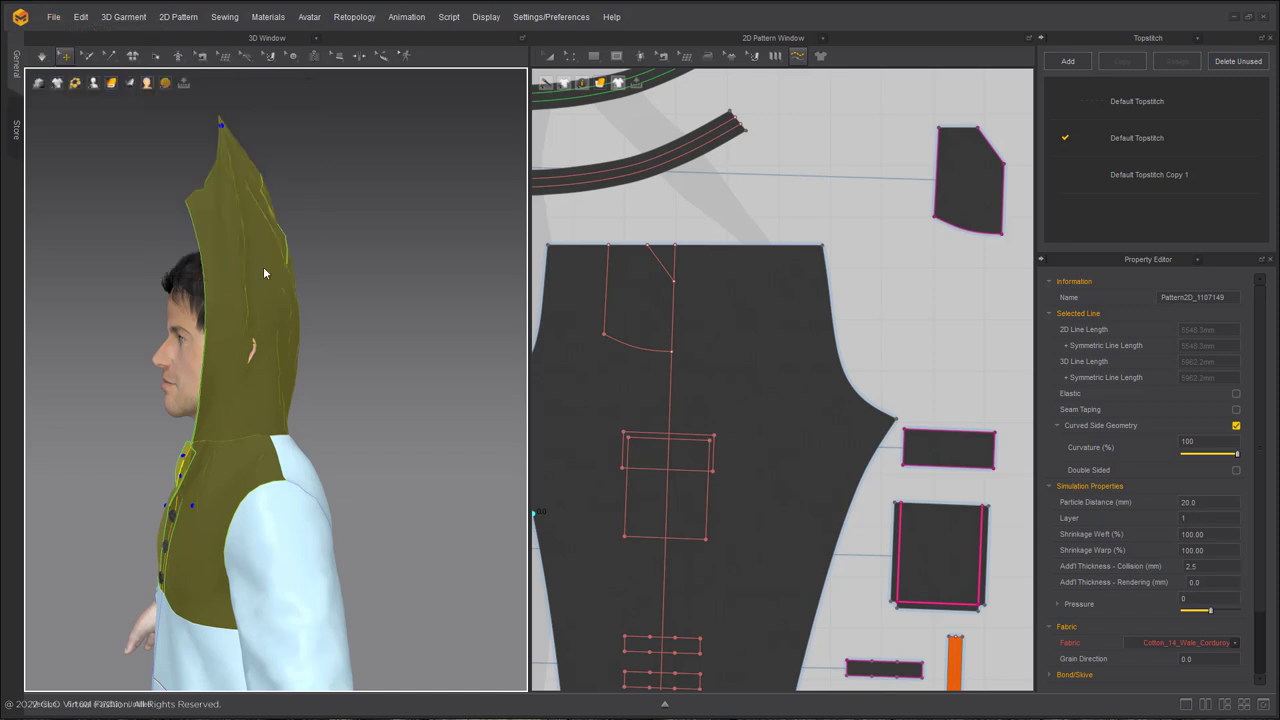
click(310, 118)
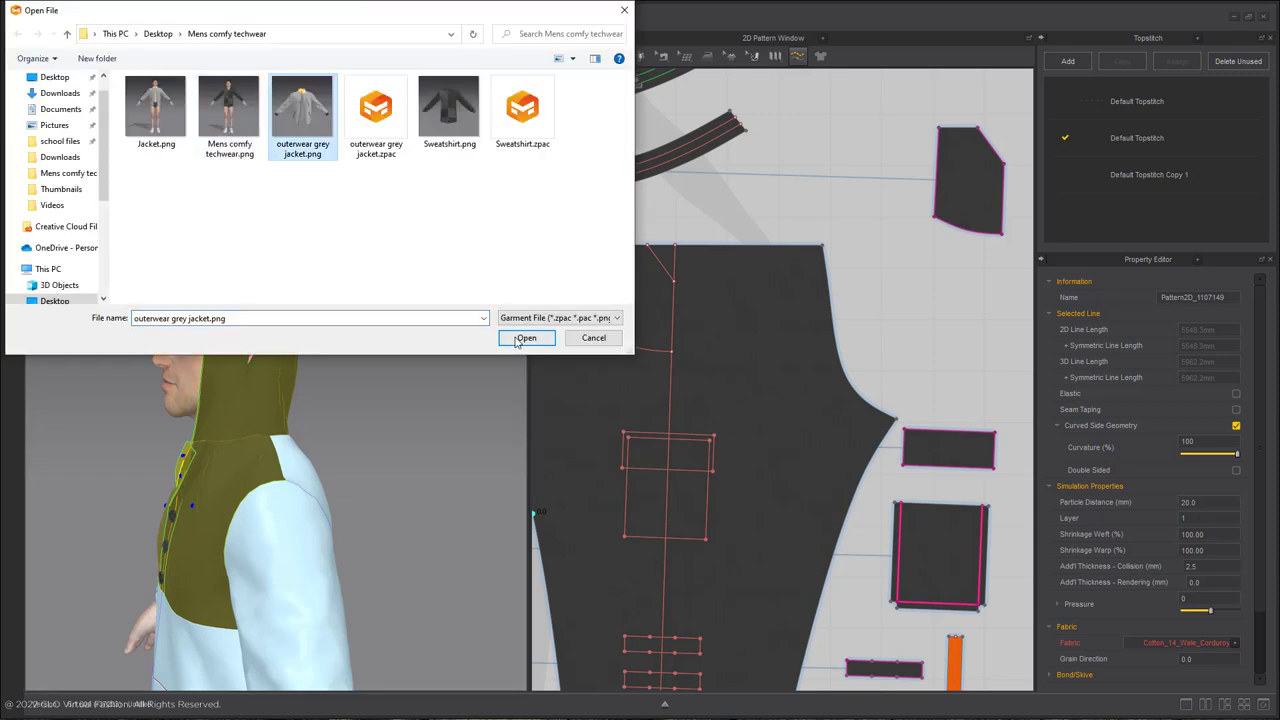
click(527, 337)
click(652, 438)
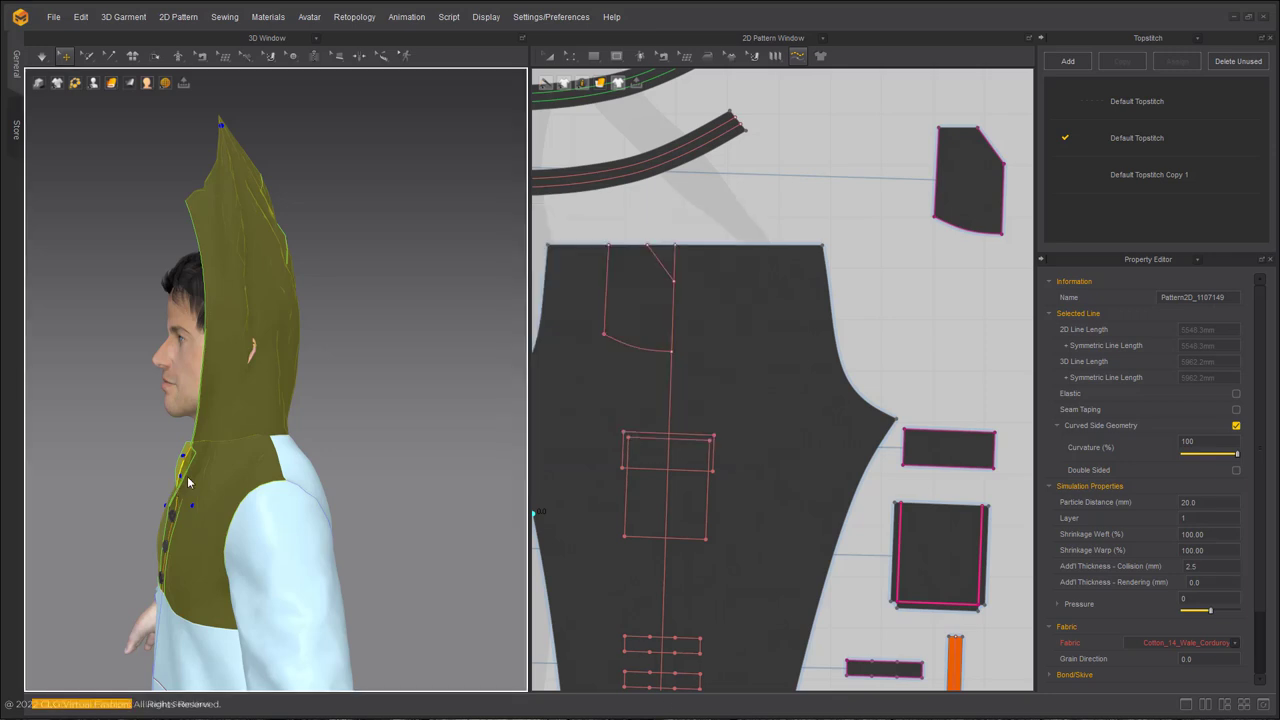
click(647, 356)
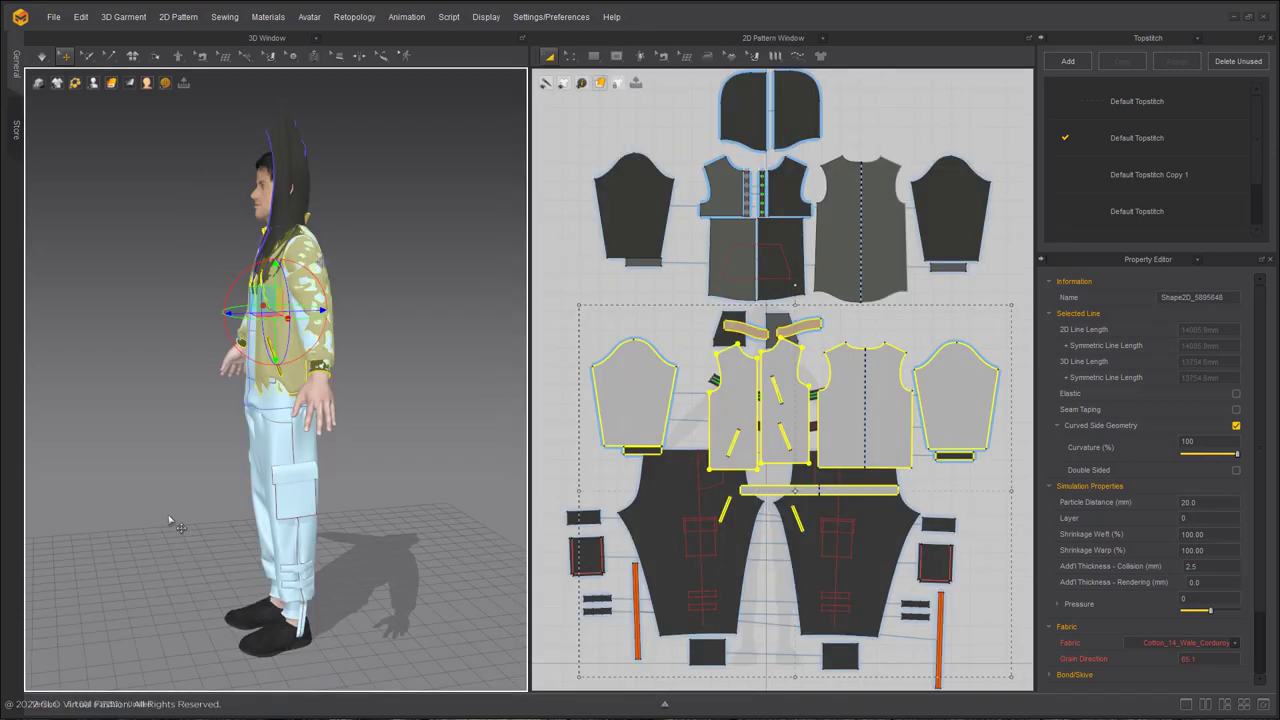
Set the layer of all the grey jacket's pattern pieces to 5
key(l)
right_drag(146, 392, 480, 388)
scroll(376, 388, up, 2)
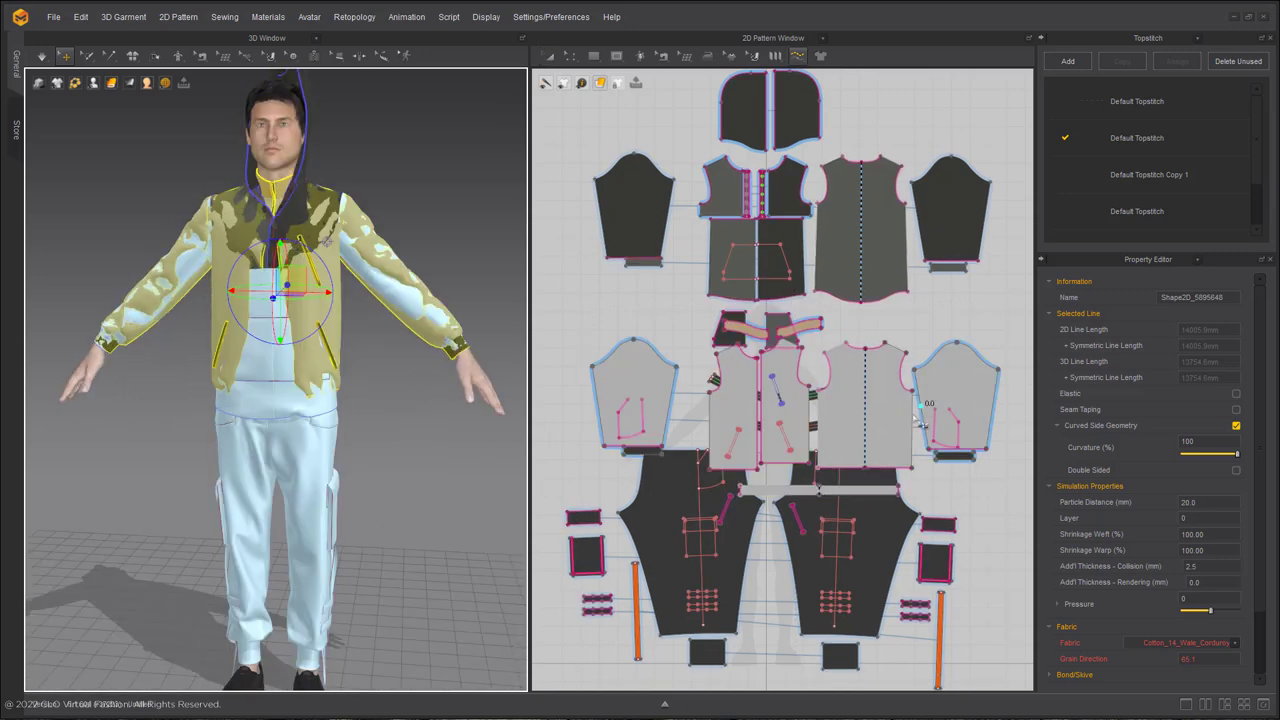
click(1192, 519)
key(Return)
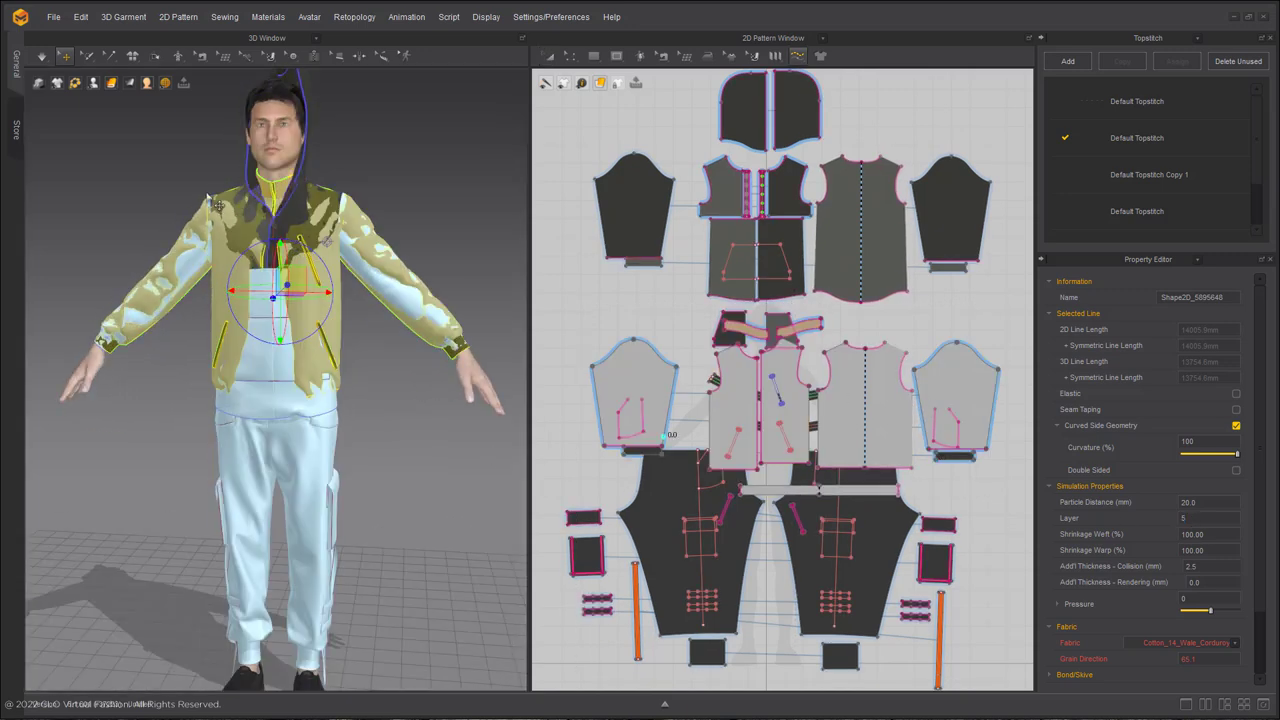
Move the grey jacket's pattern pieces to an empty area left of the other garments in the 2D layout
scroll(877, 409, down, 3)
key(z)
scroll(758, 362, down, 2)
middle_drag(758, 375, 712, 339)
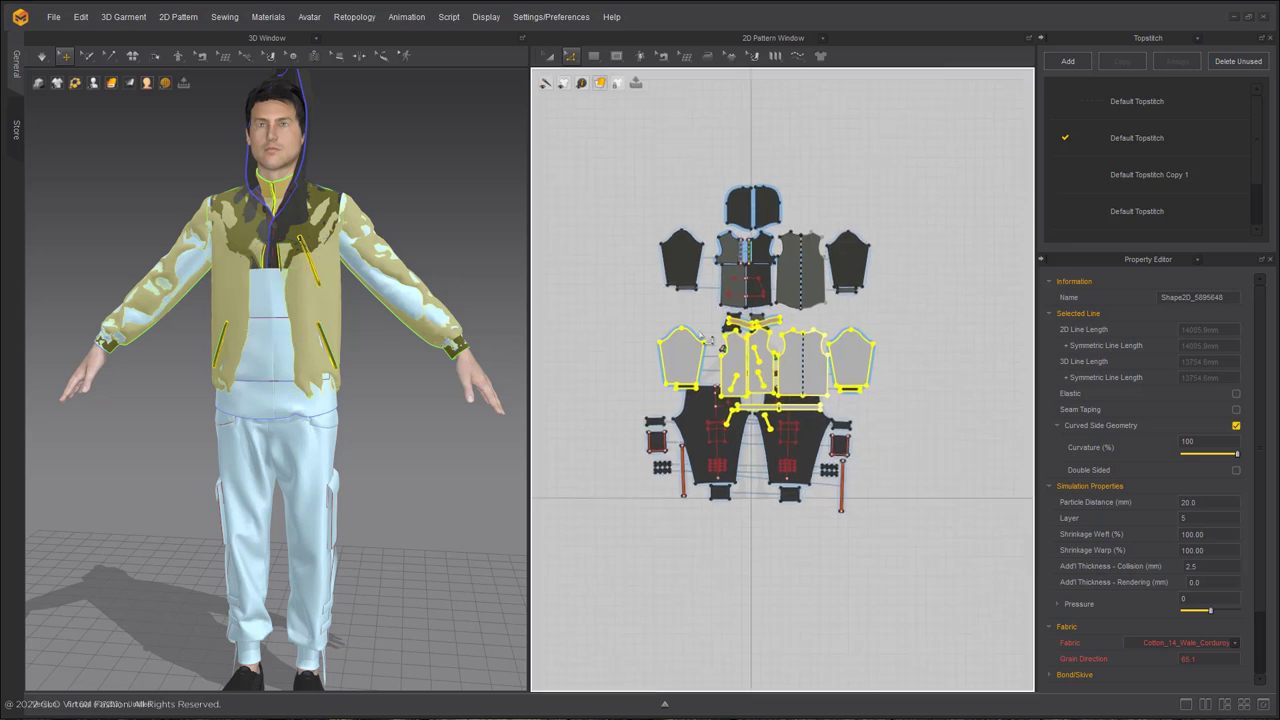
click(549, 56)
drag(508, 320, 479, 311)
middle_drag(658, 385, 803, 375)
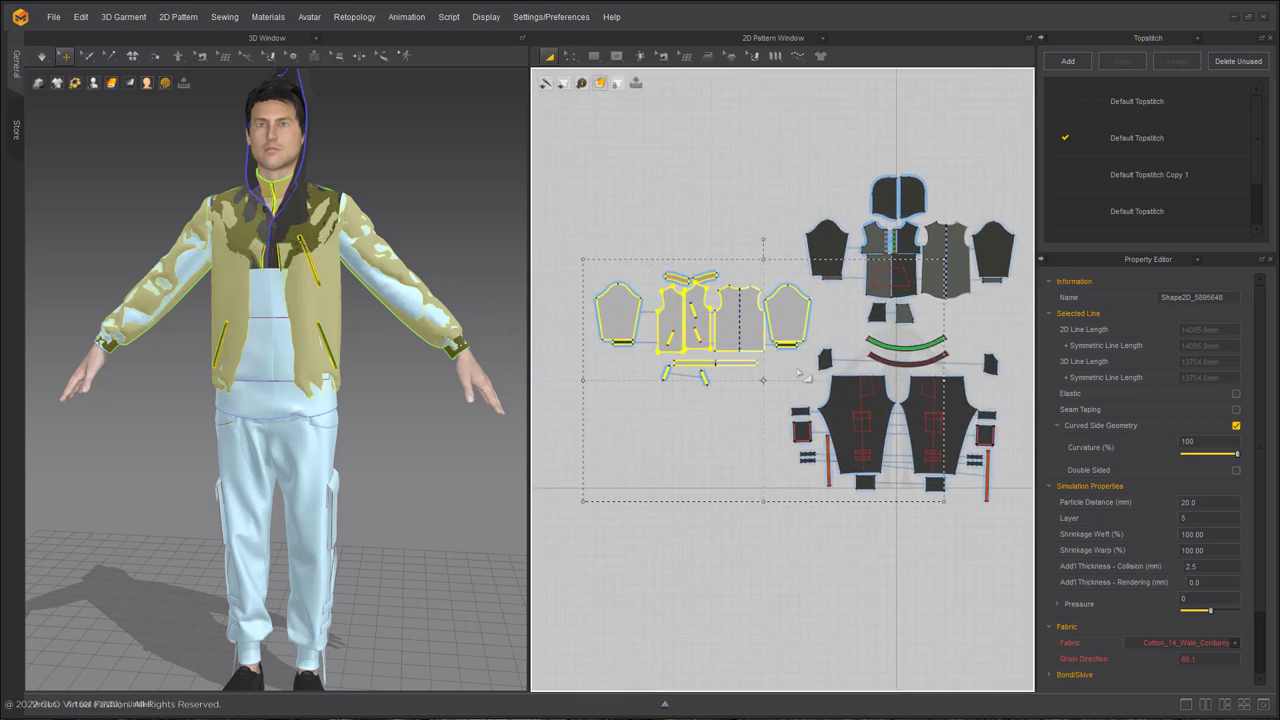
click(706, 516)
middle_drag(657, 385, 639, 401)
Simulate the grey jacket so it drapes over the sweatshirt and trousers
scroll(292, 310, up, 2)
right_drag(270, 400, 272, 372)
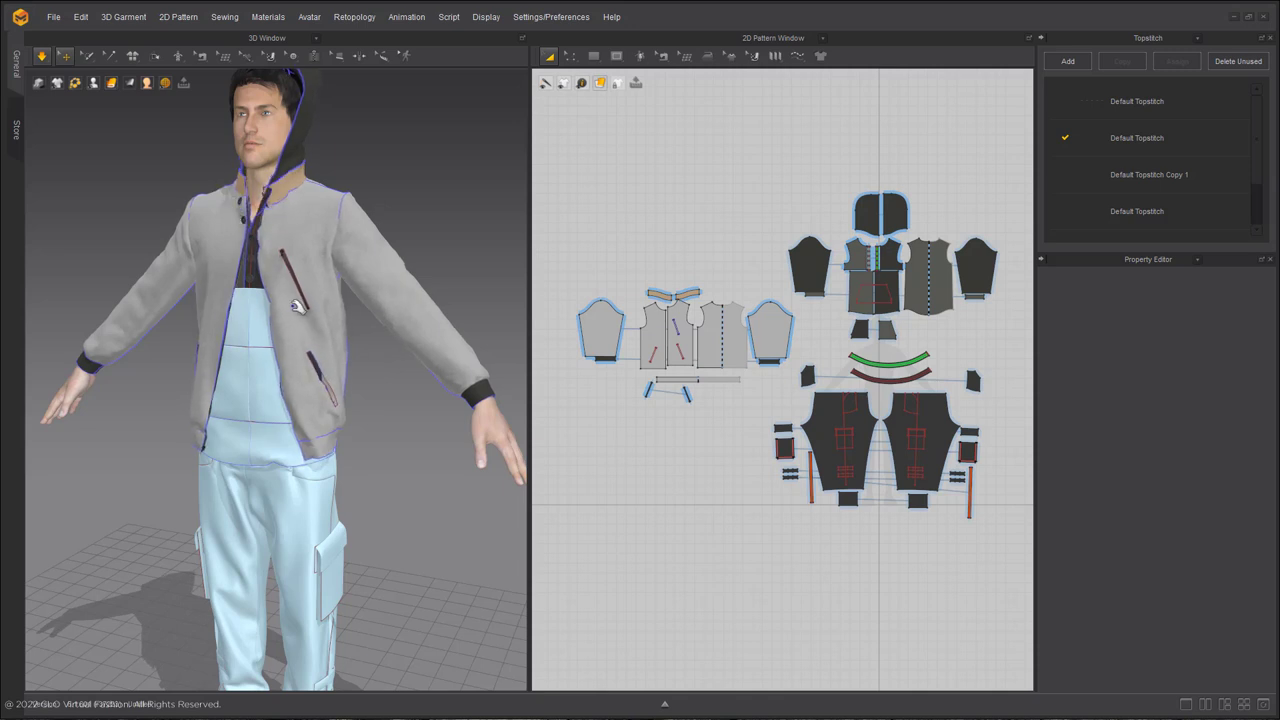
key(space)
Simulate and pull the jacket's buttonless right front aside to free the sweatshirt buttons and placket poking through it
key(2)
scroll(188, 246, up, 3)
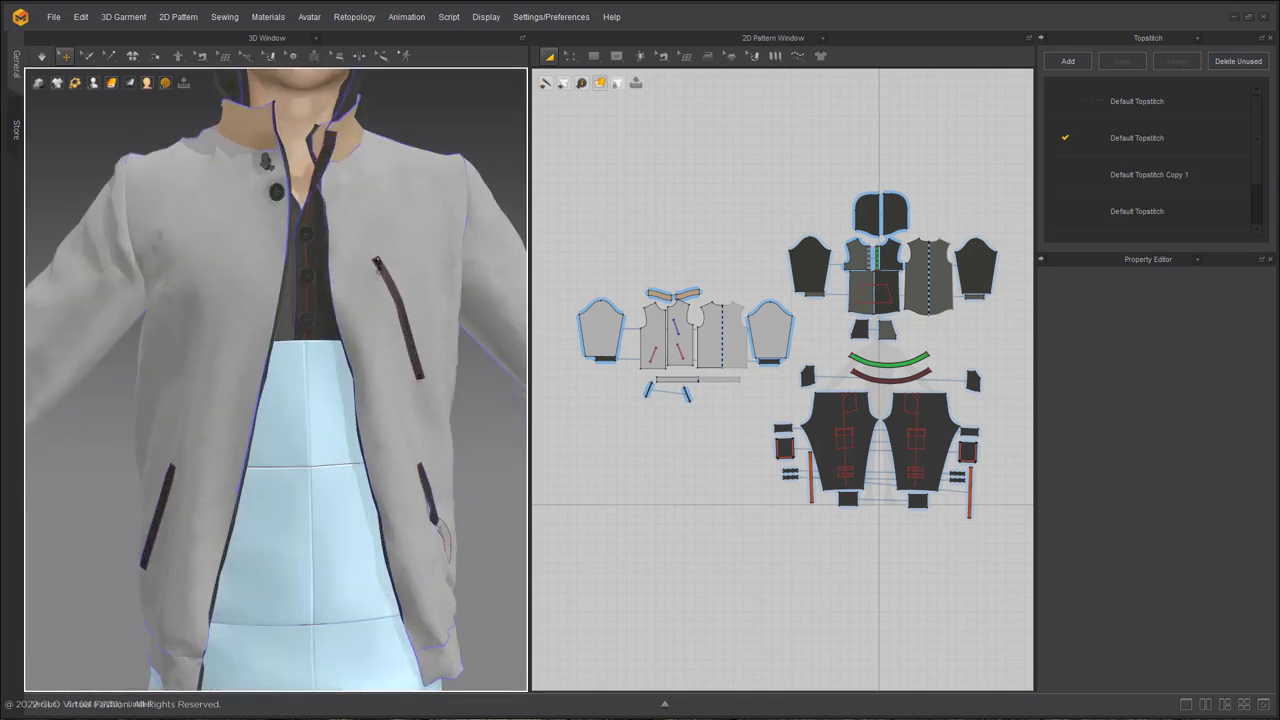
scroll(258, 238, up, 3)
middle_drag(258, 238, 253, 344)
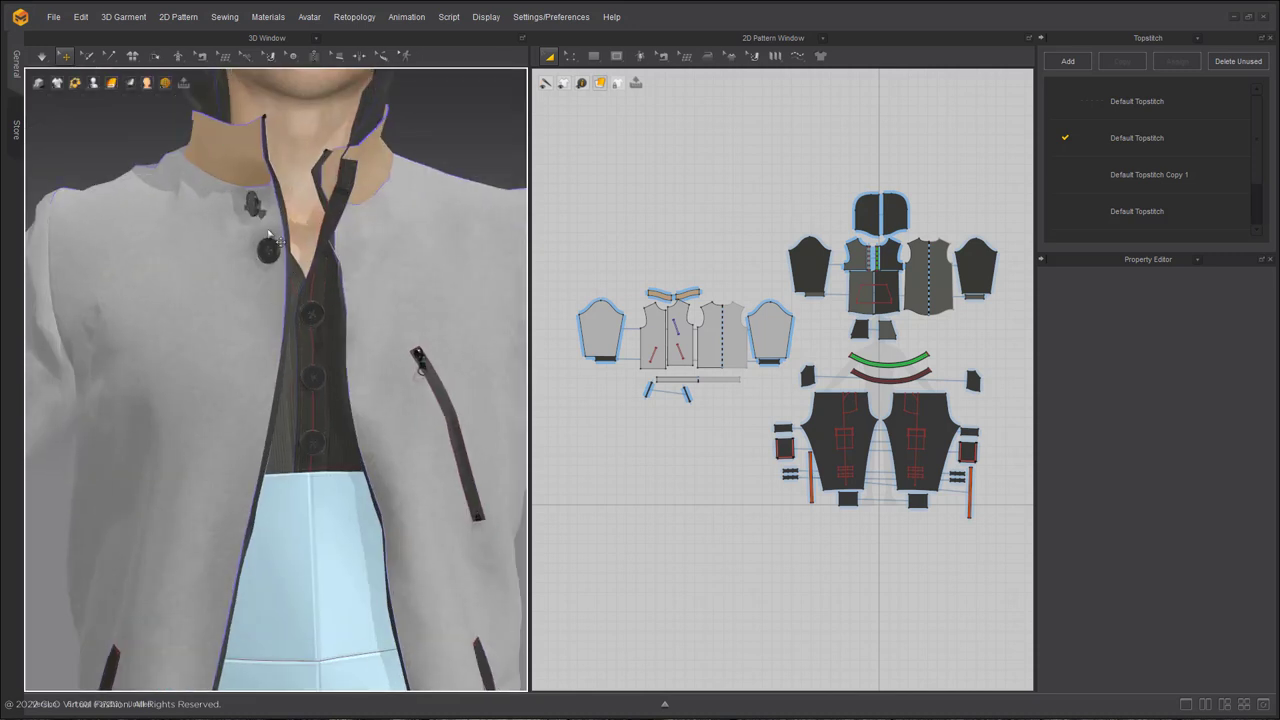
key(space)
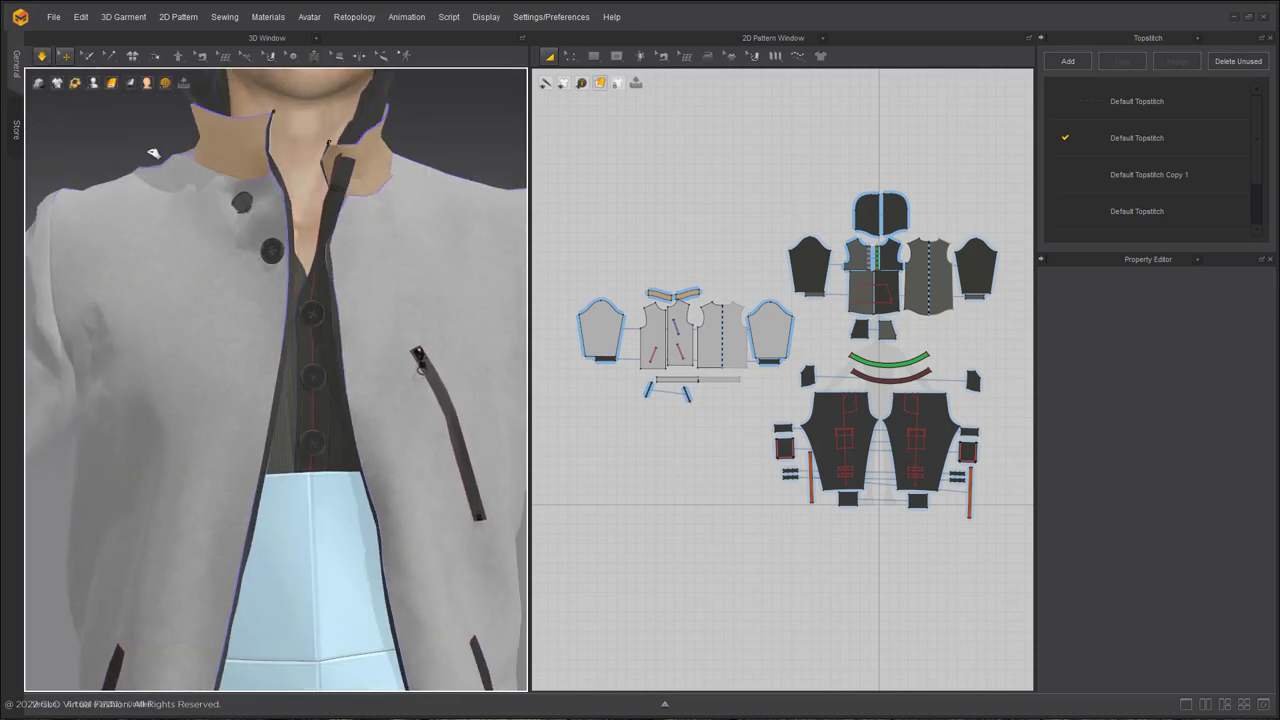
click(150, 160)
drag(82, 129, 18, 126)
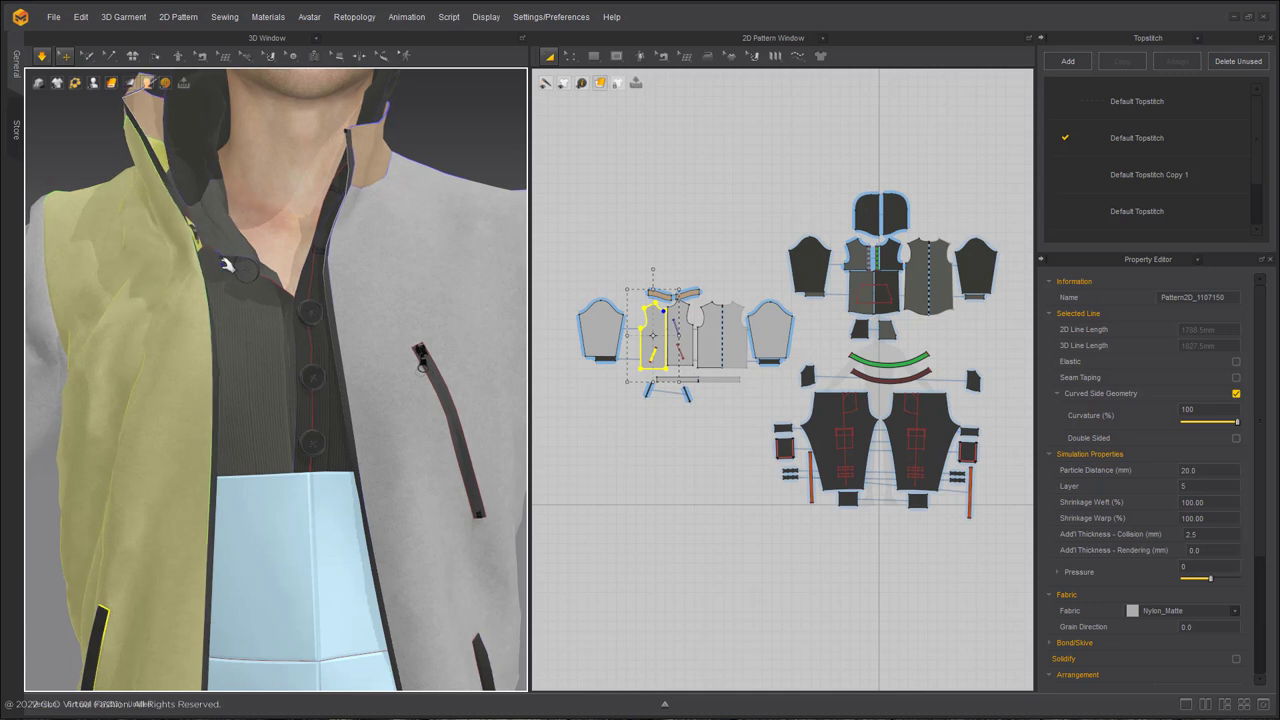
click(316, 225)
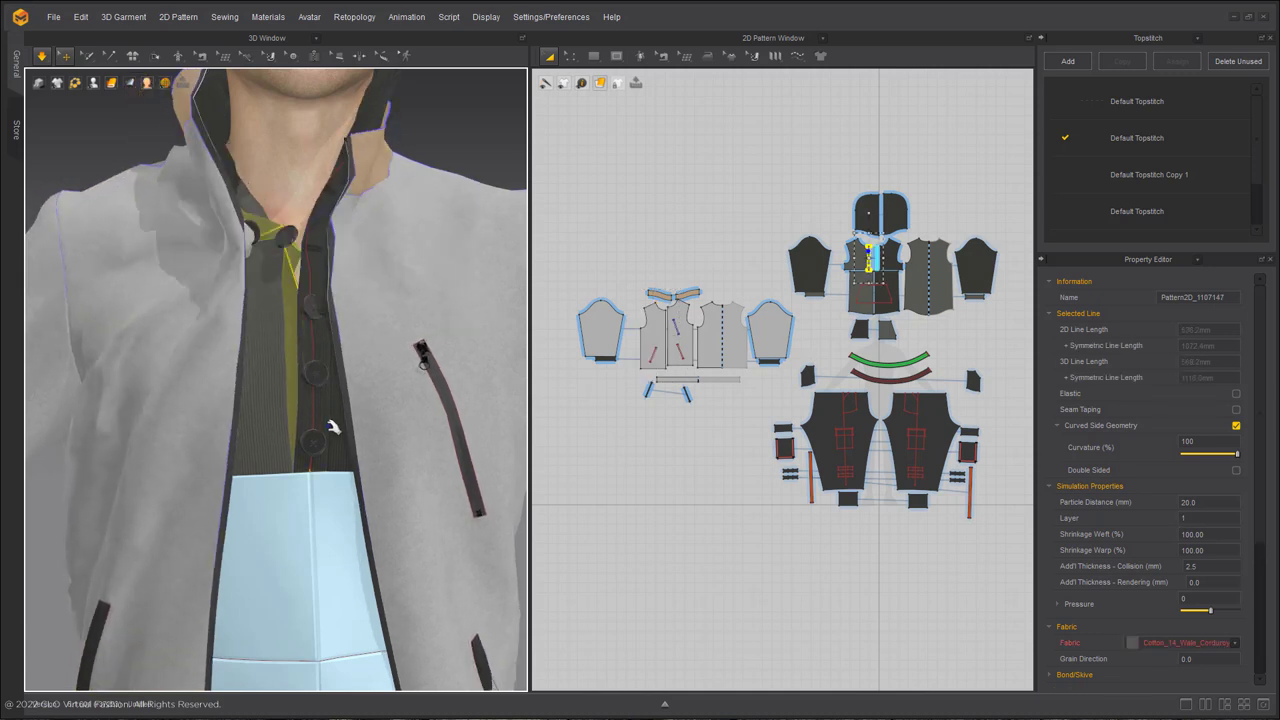
Pull the jacket's right front outward around the sweatshirt collar and let it settle in simulation
scroll(331, 427, down, 3)
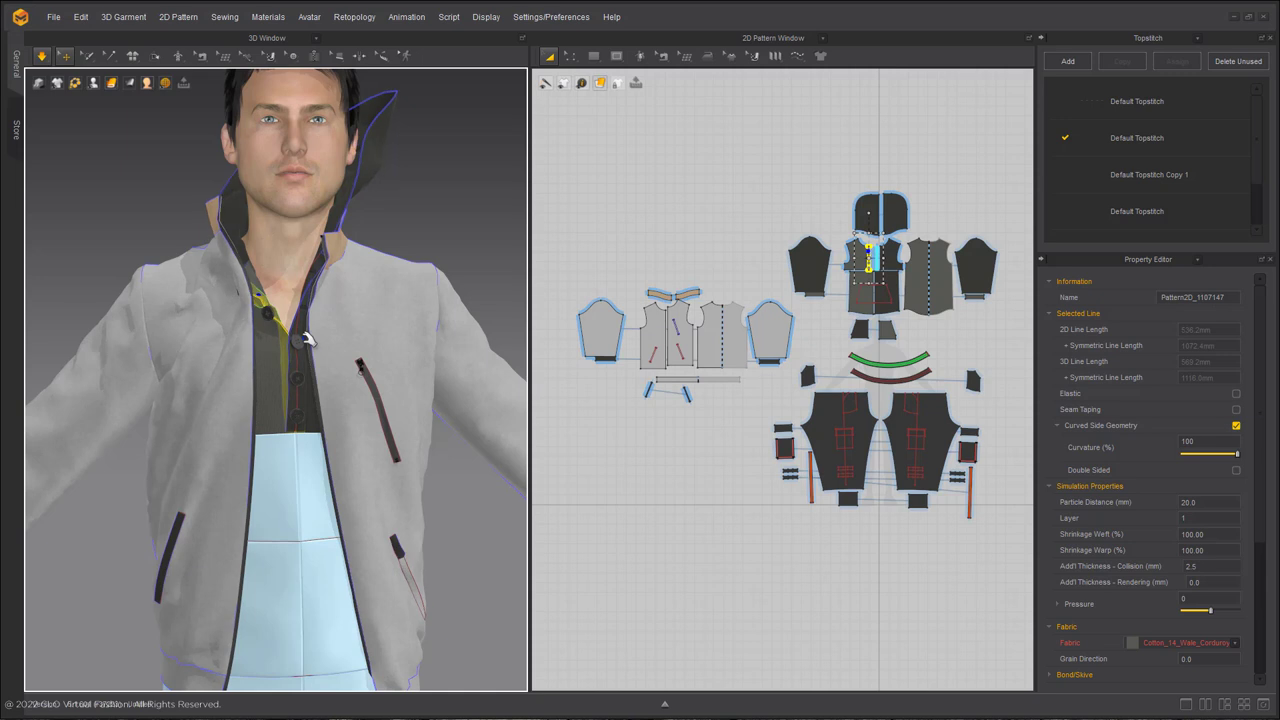
right_drag(305, 338, 223, 290)
click(270, 290)
drag(234, 287, 208, 286)
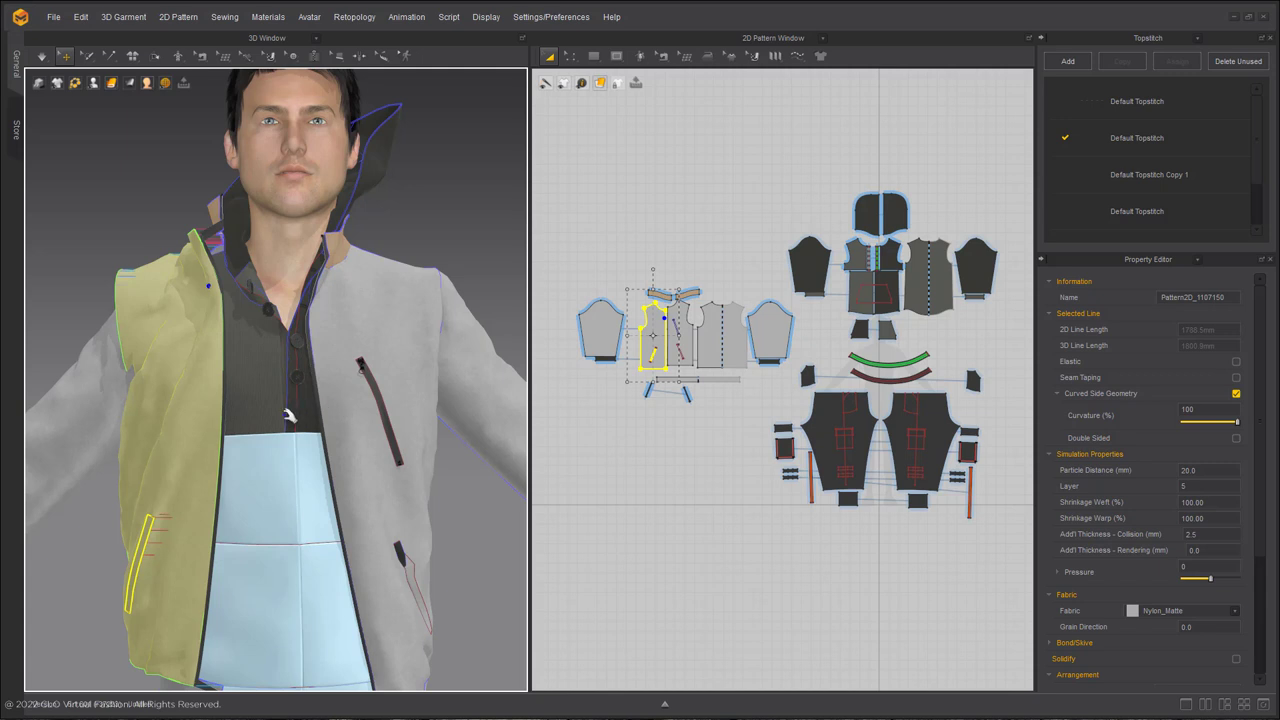
key(space)
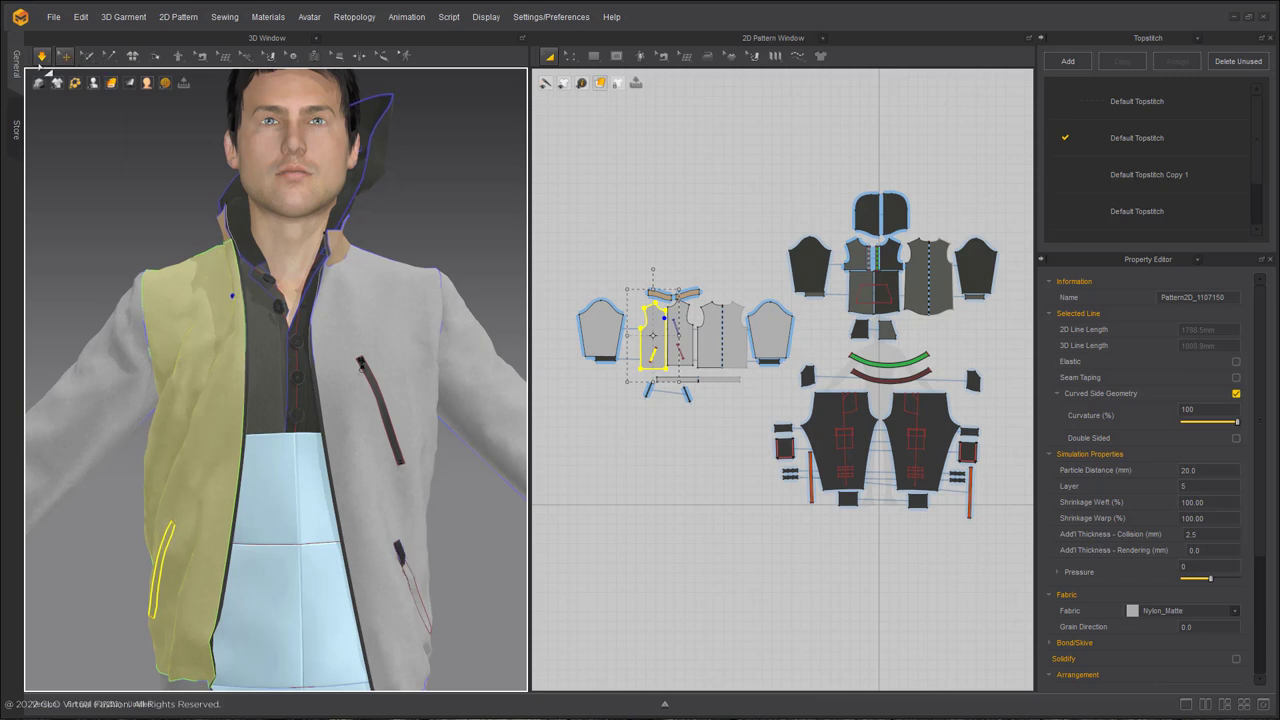
click(41, 56)
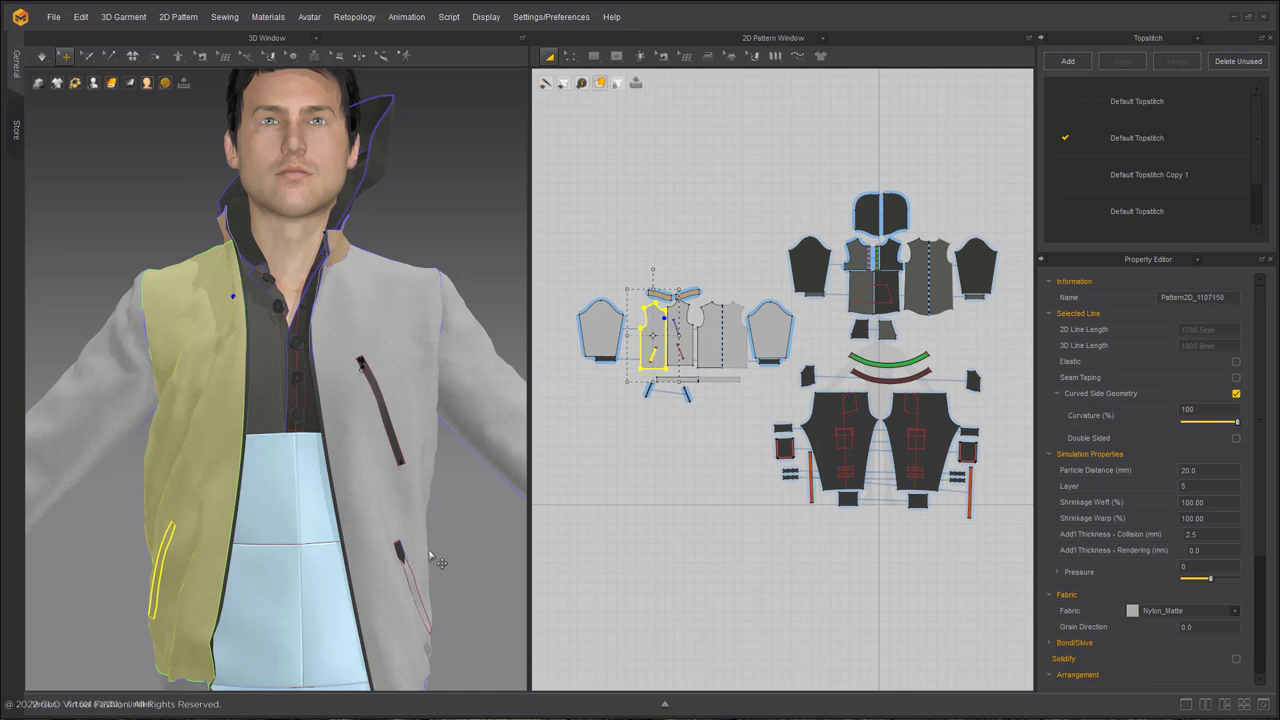
Superimpose both lower pocket welts over the jacket fronts and simulate them into place
drag(402, 551, 430, 555)
middle_drag(403, 558, 426, 406)
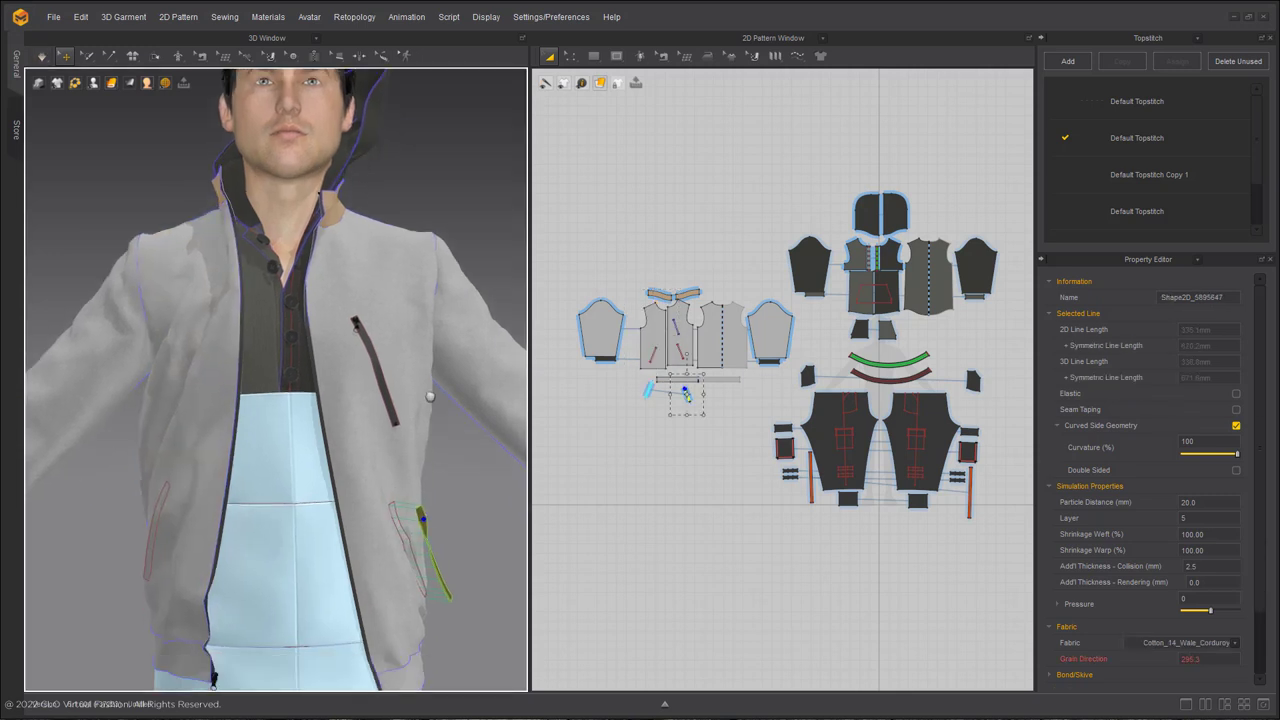
scroll(575, 397, up, 4)
middle_drag(579, 397, 727, 344)
shift+click(887, 324)
right_click(448, 414)
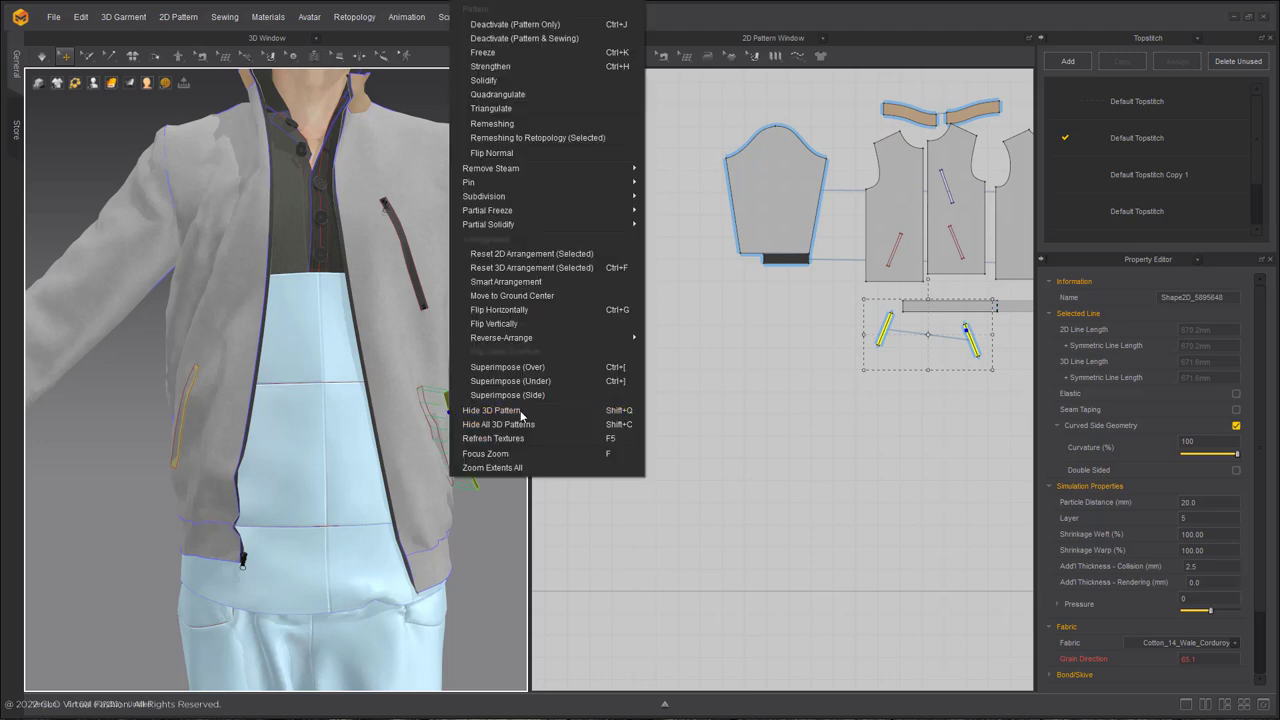
click(540, 375)
right_drag(352, 400, 500, 296)
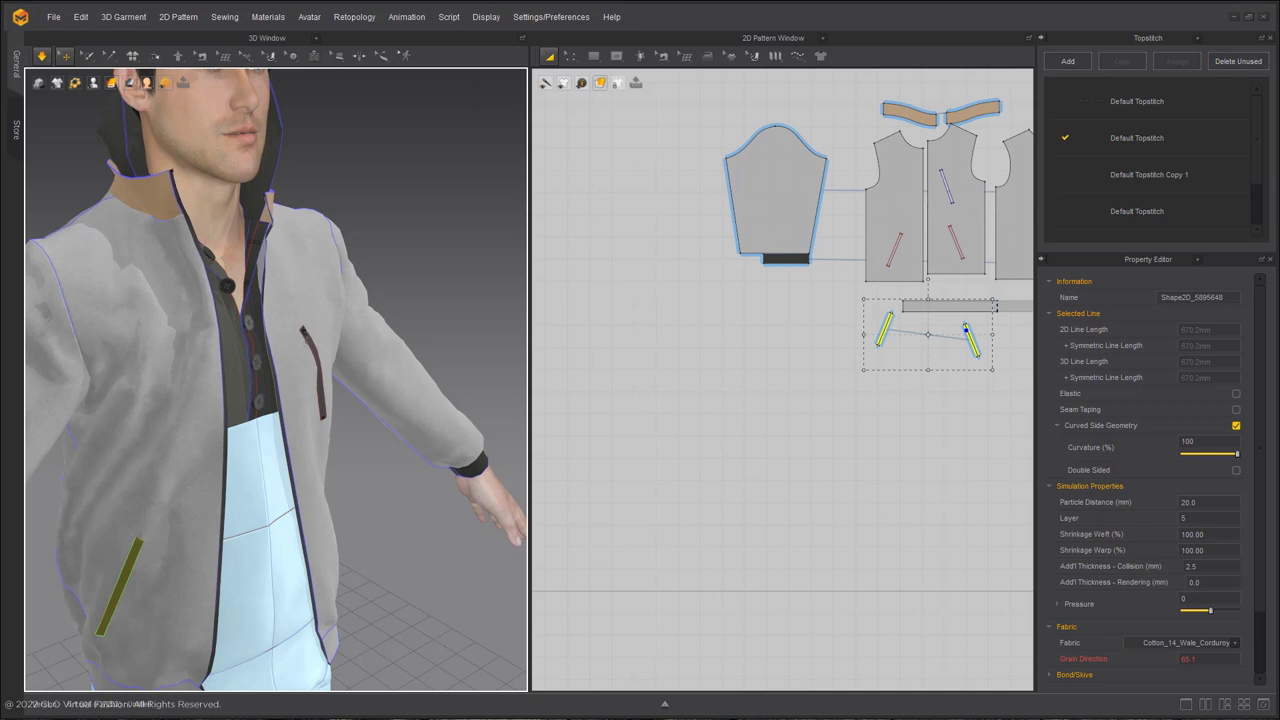
Tug the jacket's right front into place in simulation and let the whole jacket settle, front and back
click(212, 562)
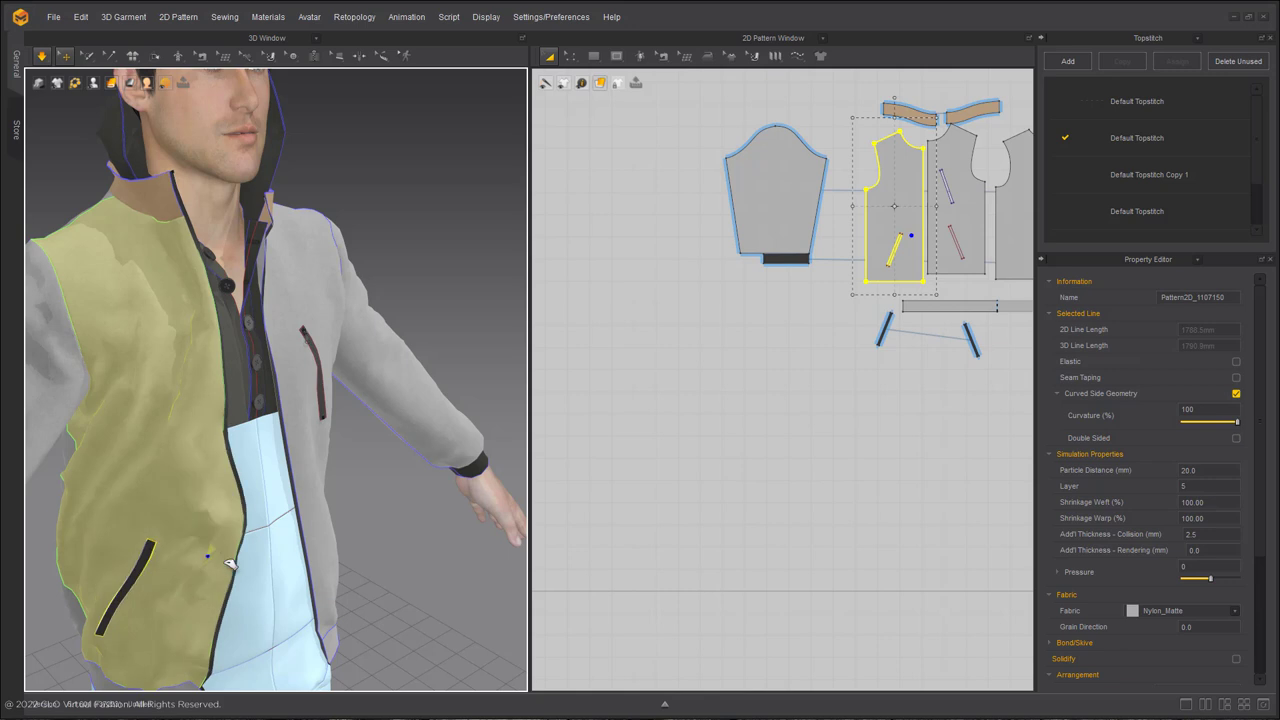
click(41, 56)
right_drag(176, 267, 331, 277)
key(space)
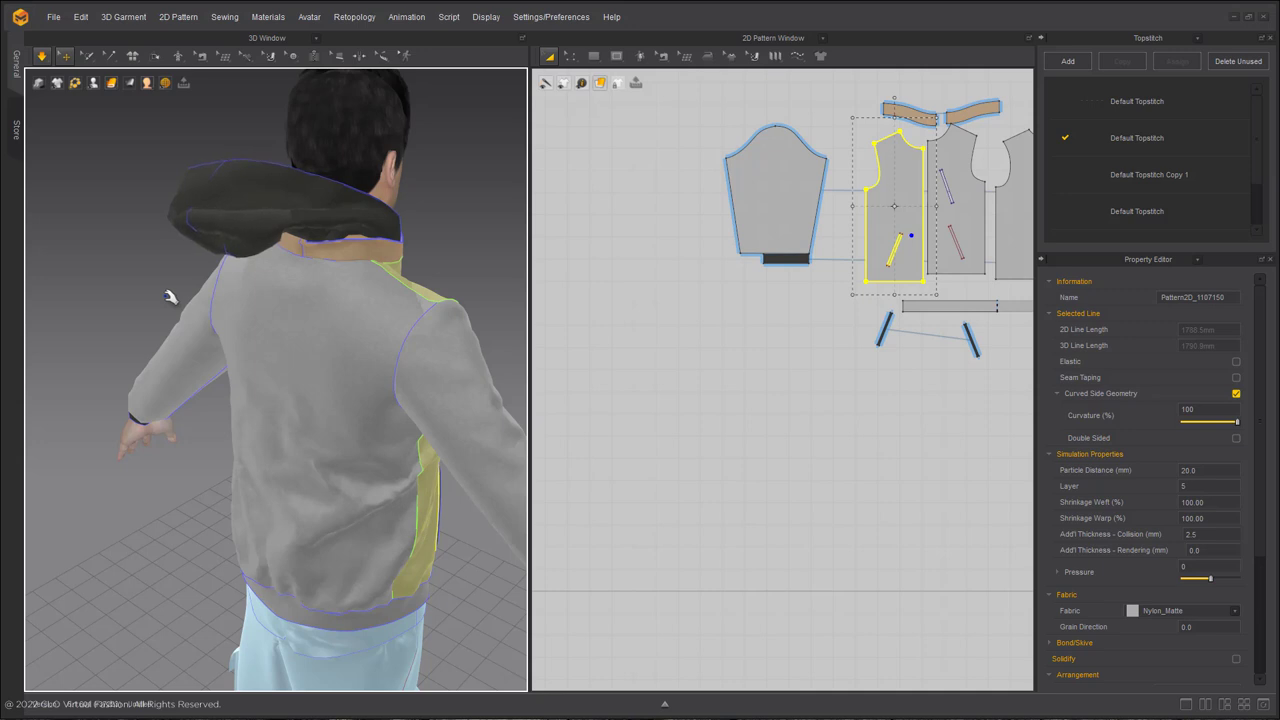
click(38, 60)
Set the simulation layer of all garment patterns to 0
right_drag(240, 131, 160, 248)
scroll(258, 260, up, 2)
right_drag(257, 258, 282, 237)
key(ctrl+a)
double_click(1186, 516)
text(0)
key(Return)
Simulate the outfit and pull both sides of the sweatshirt hood into shape behind the neck over the jacket's back
middle_drag(150, 220, 325, 300)
right_drag(270, 300, 260, 403)
key(space)
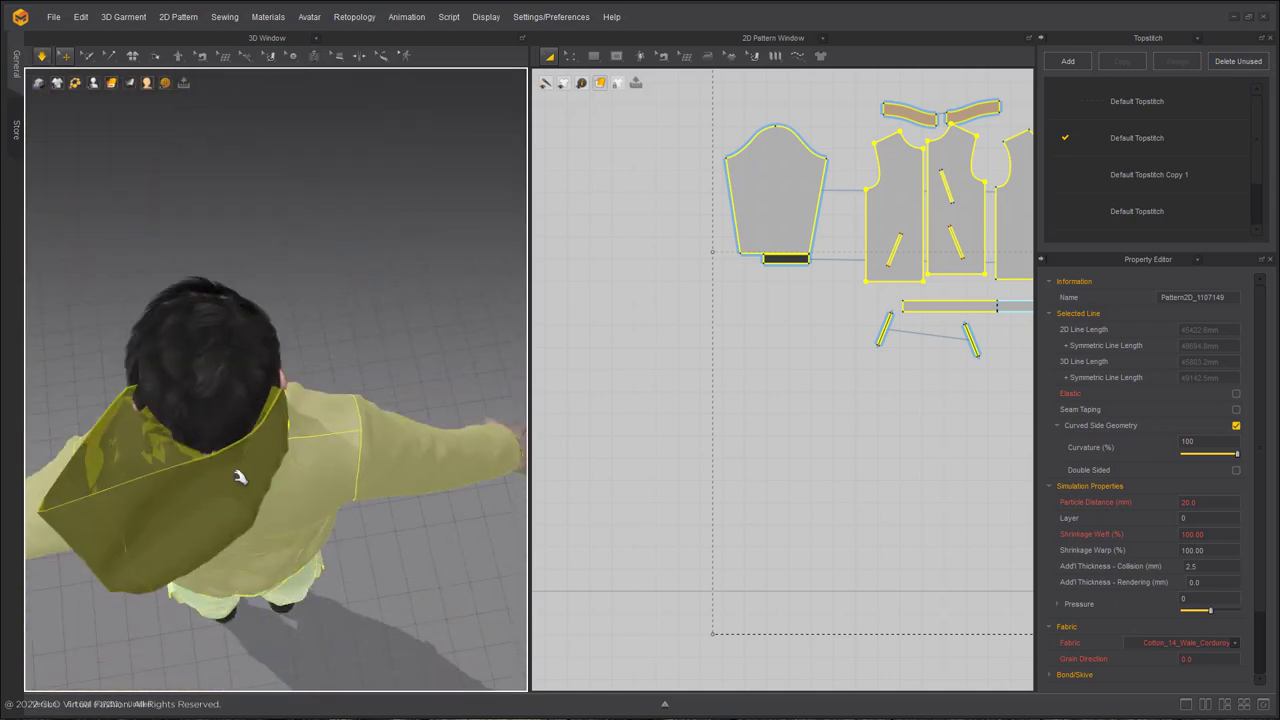
drag(269, 491, 292, 611)
key(space)
right_drag(296, 600, 287, 532)
key(space)
drag(284, 532, 294, 491)
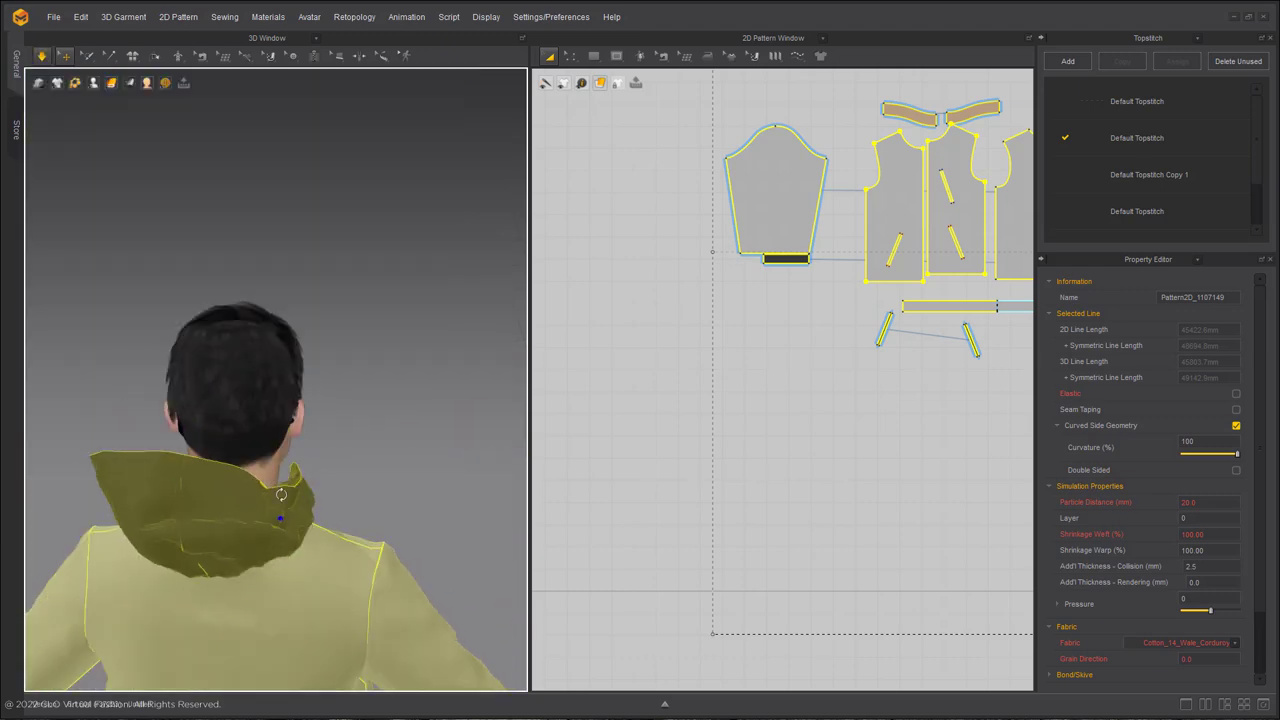
right_drag(294, 491, 158, 514)
drag(155, 516, 173, 597)
click(431, 574)
right_drag(431, 574, 240, 411)
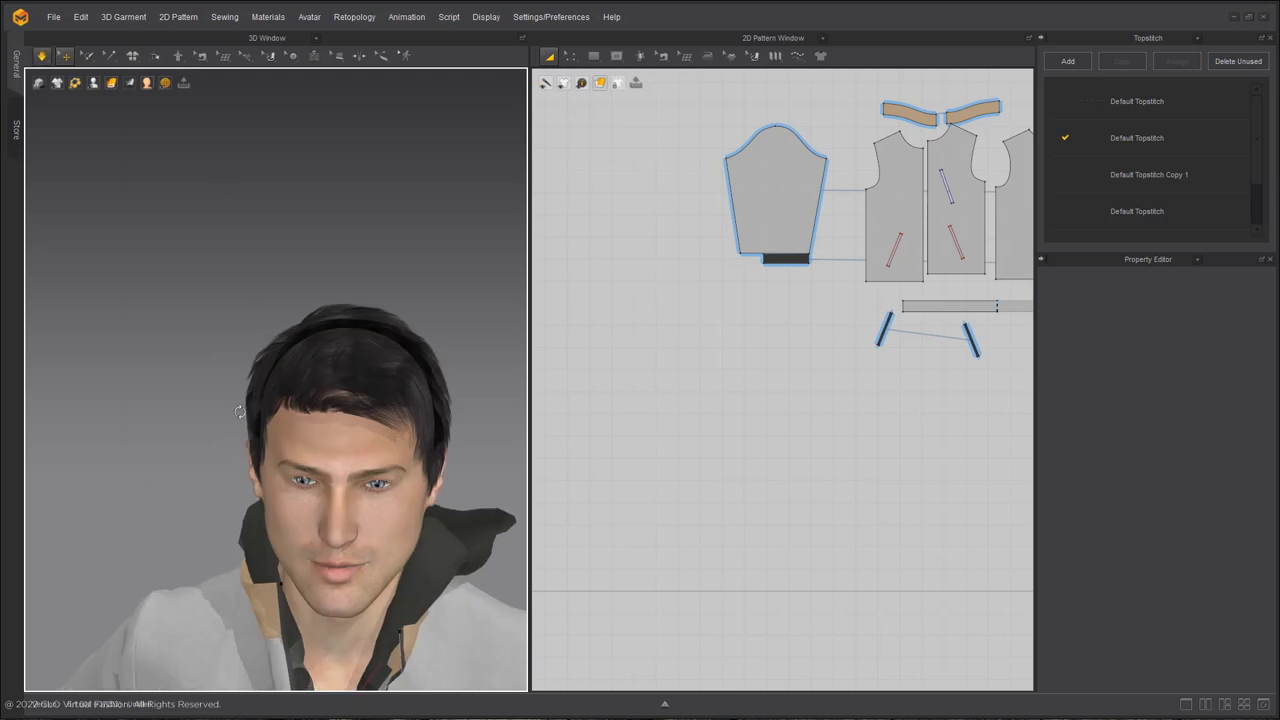
Pull the jacket's collar and the sweatshirt hood into place around the neck during simulation and let them settle
key(2)
scroll(246, 414, down, 3)
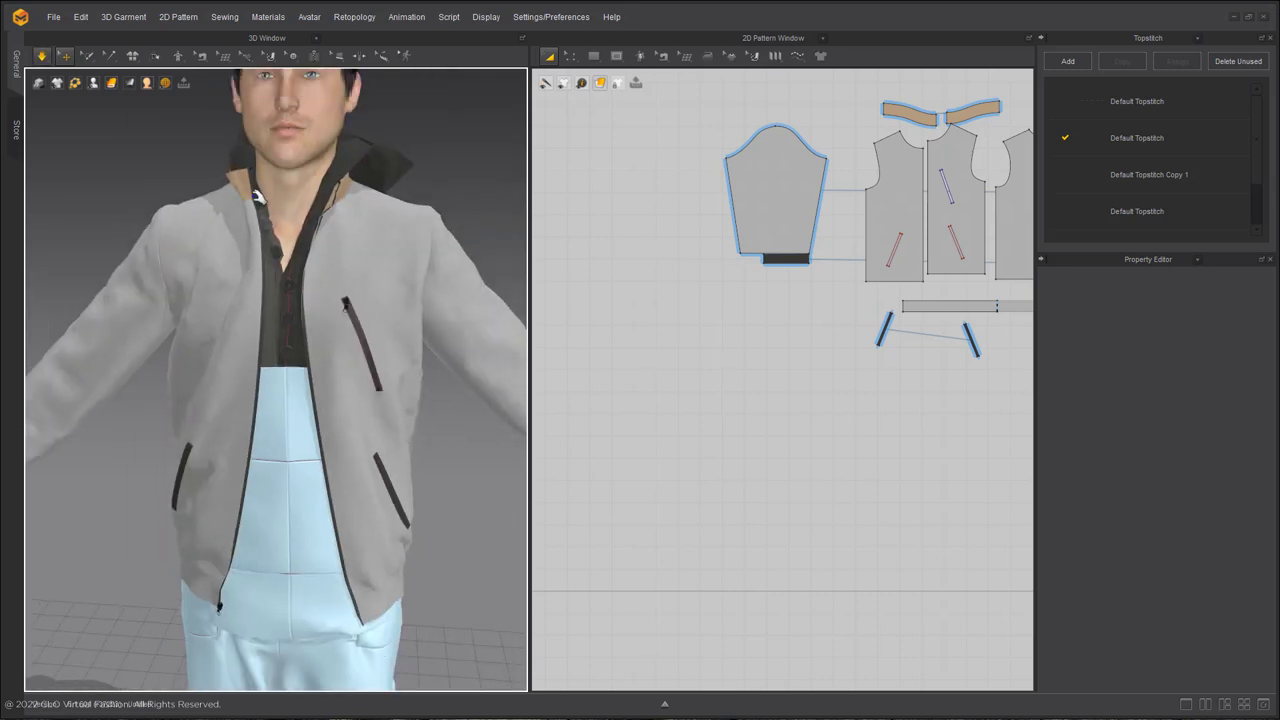
click(209, 191)
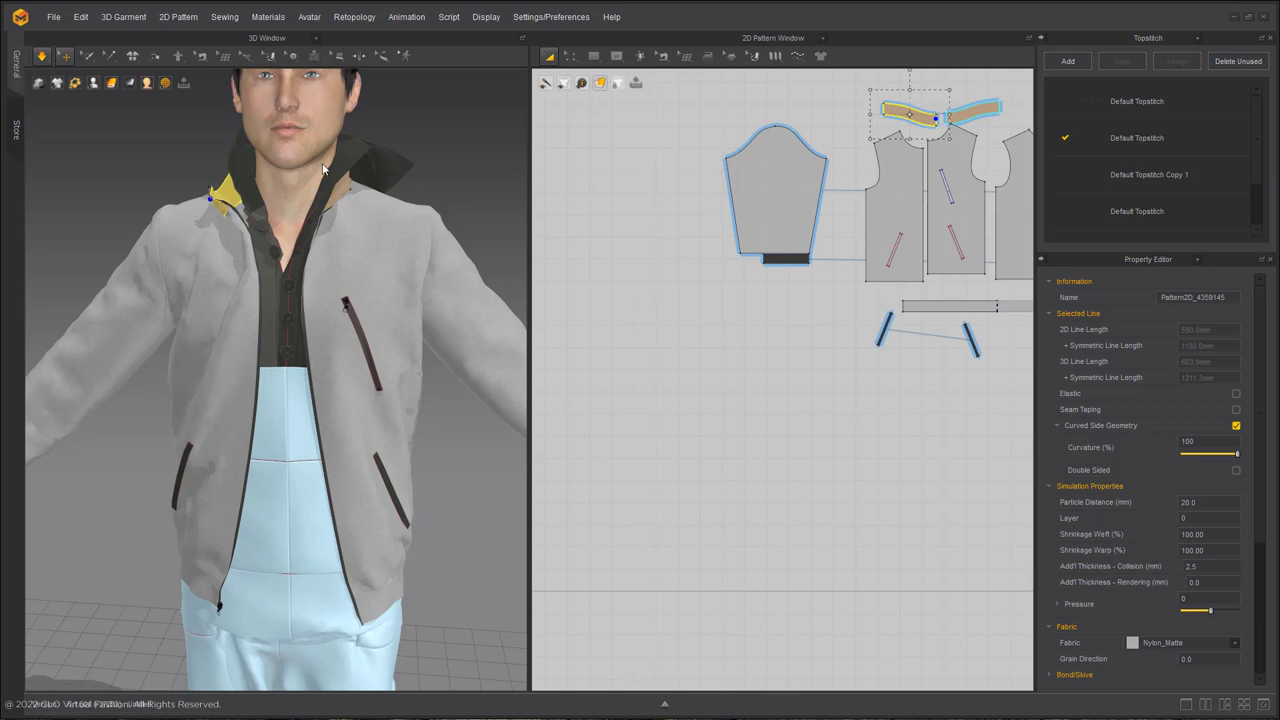
right_drag(302, 127, 141, 216)
click(258, 168)
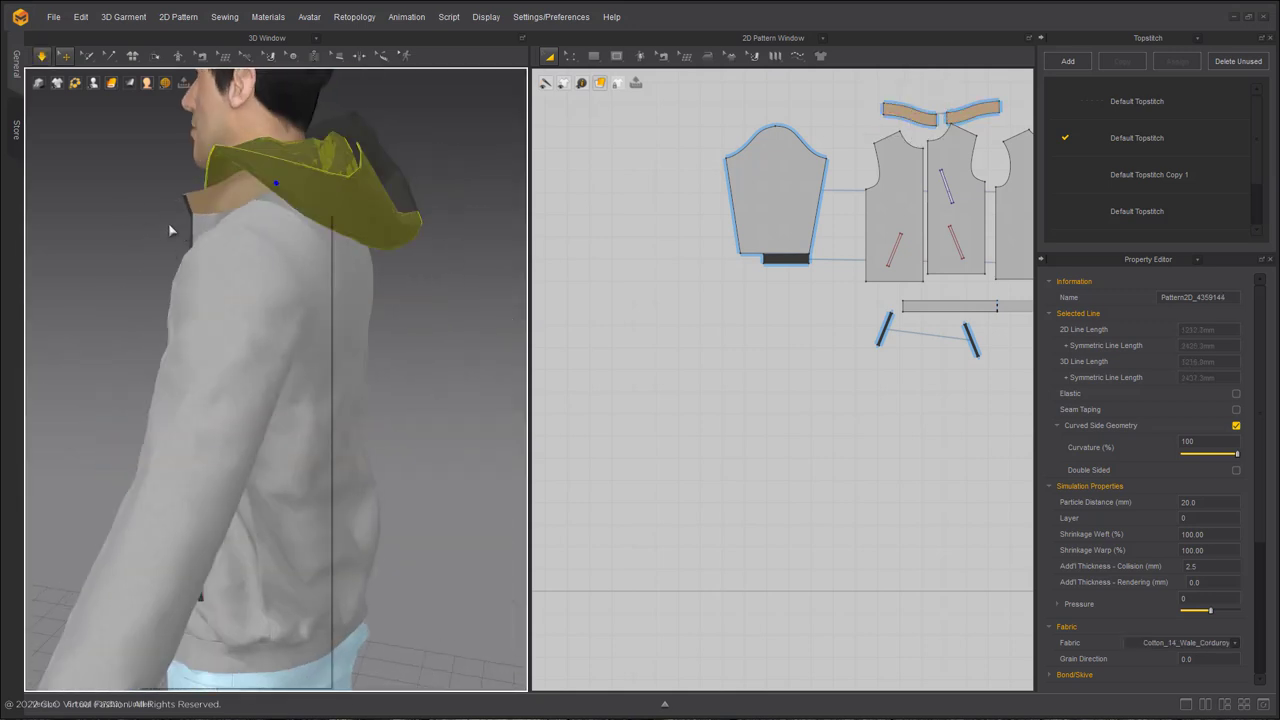
click(169, 229)
right_drag(213, 237, 146, 240)
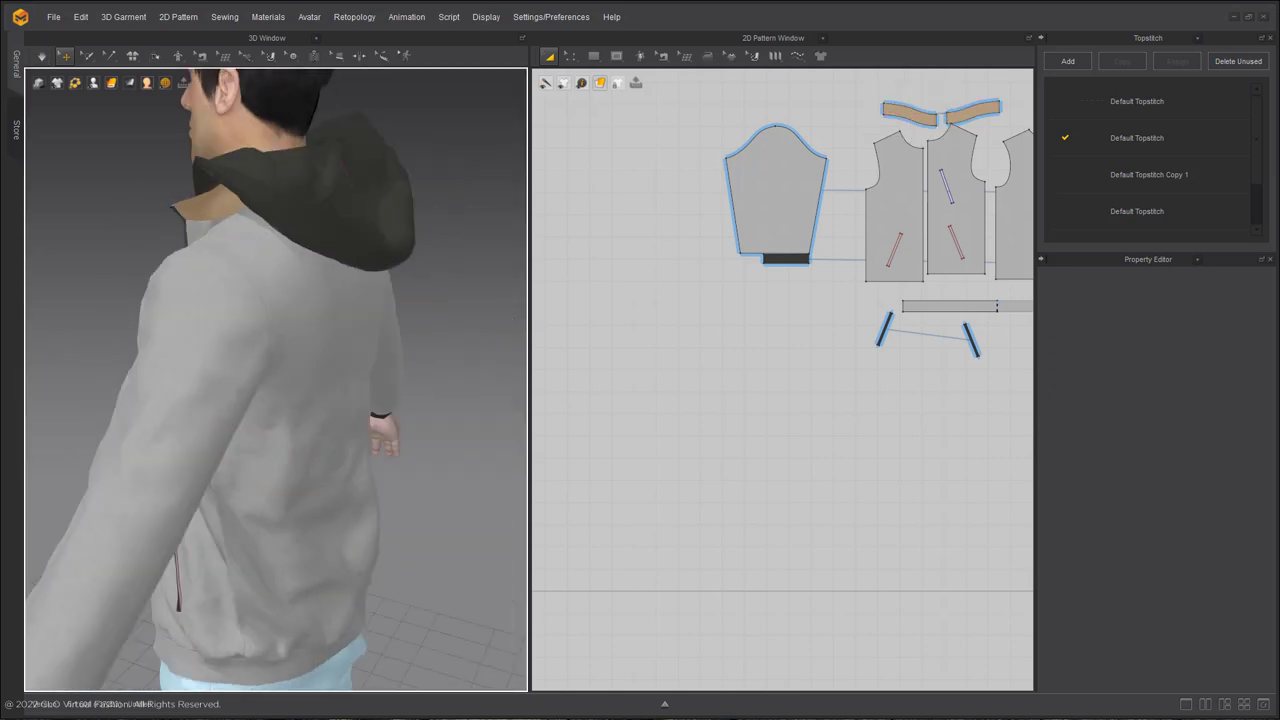